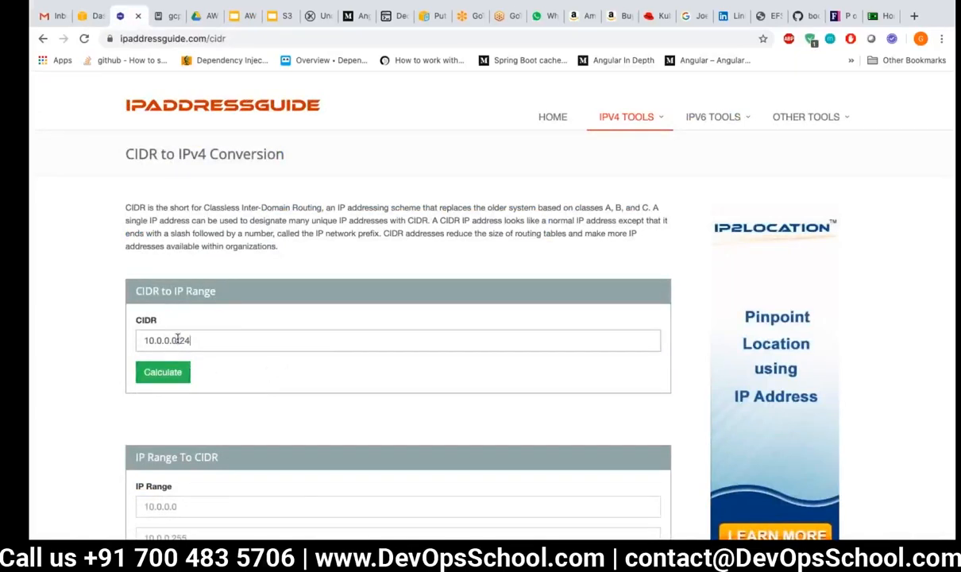
# Step: Calculate the IP range for the CIDR block 10.0.0.0/24
pyautogui.moveTo(176, 340); pyautogui.dragTo(113, 341)
pyautogui.click(222, 337)
pyautogui.click(152, 367)
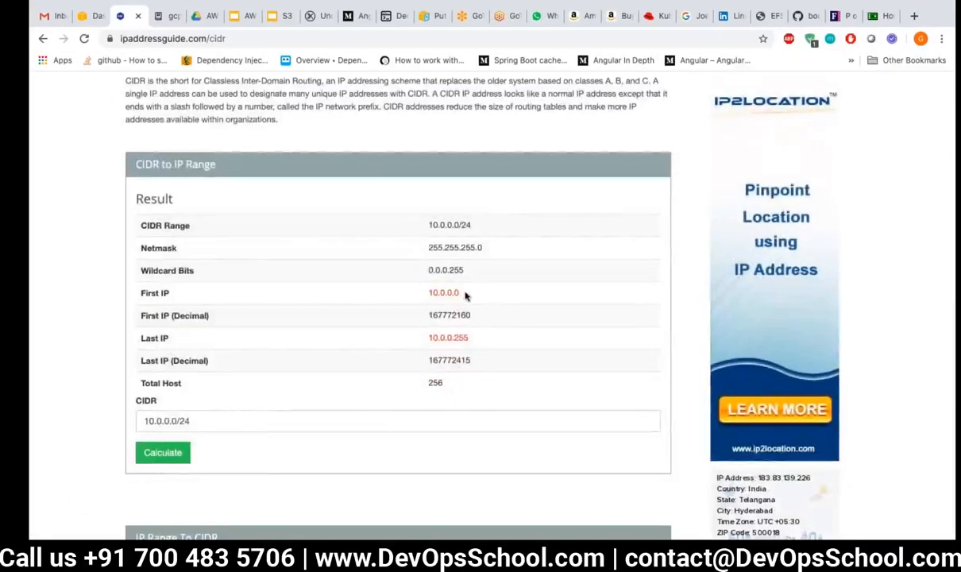
# Step: Examine the first IP, last IP and total host values in the 10.0.0.0/24 result
pyautogui.moveTo(461, 293); pyautogui.dragTo(429, 293)
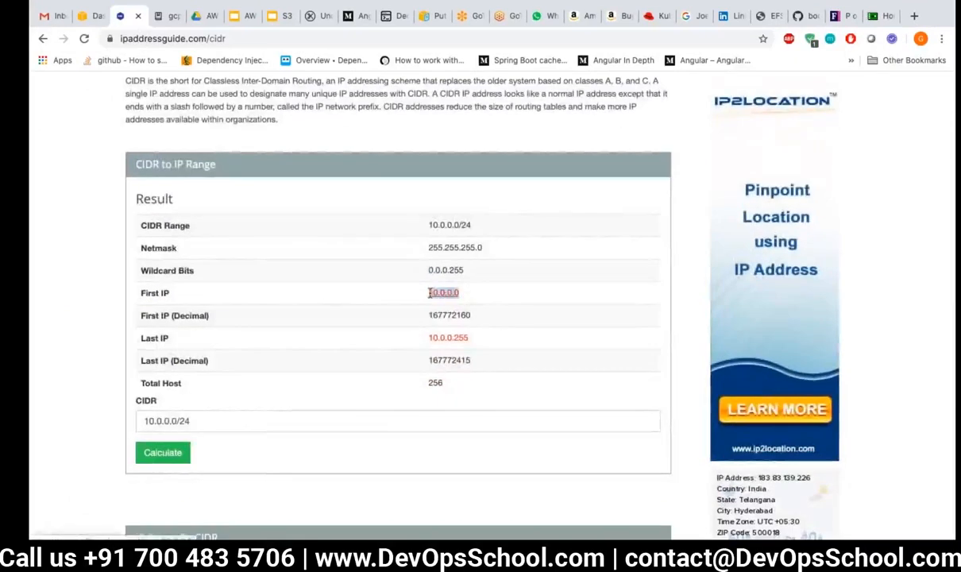
pyautogui.moveTo(470, 338); pyautogui.dragTo(430, 338)
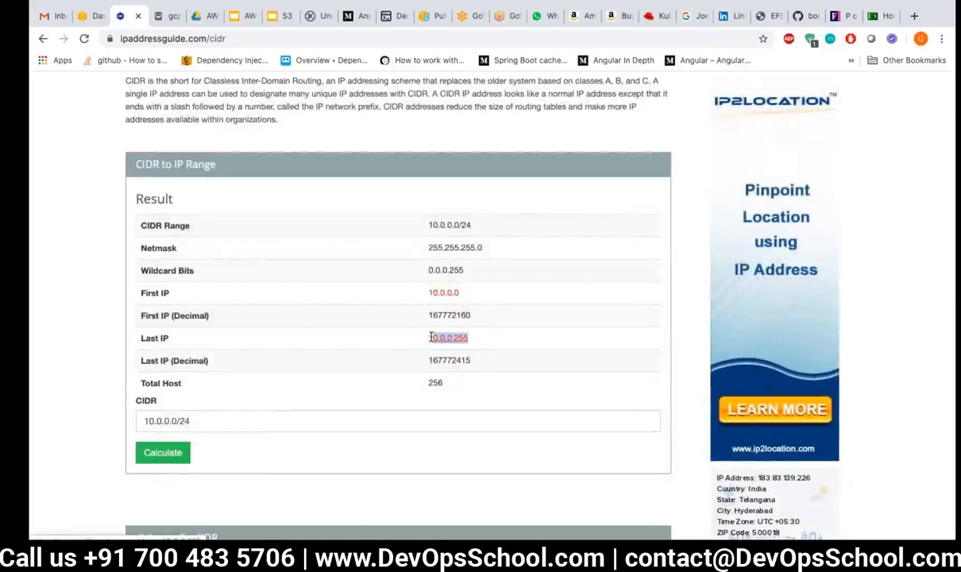
pyautogui.click(471, 363)
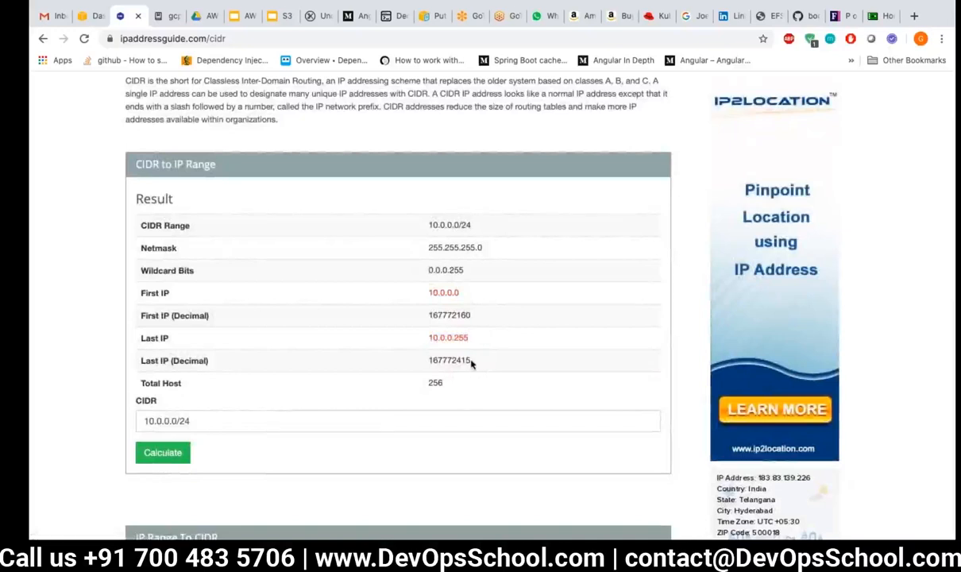
pyautogui.moveTo(479, 342); pyautogui.dragTo(414, 321)
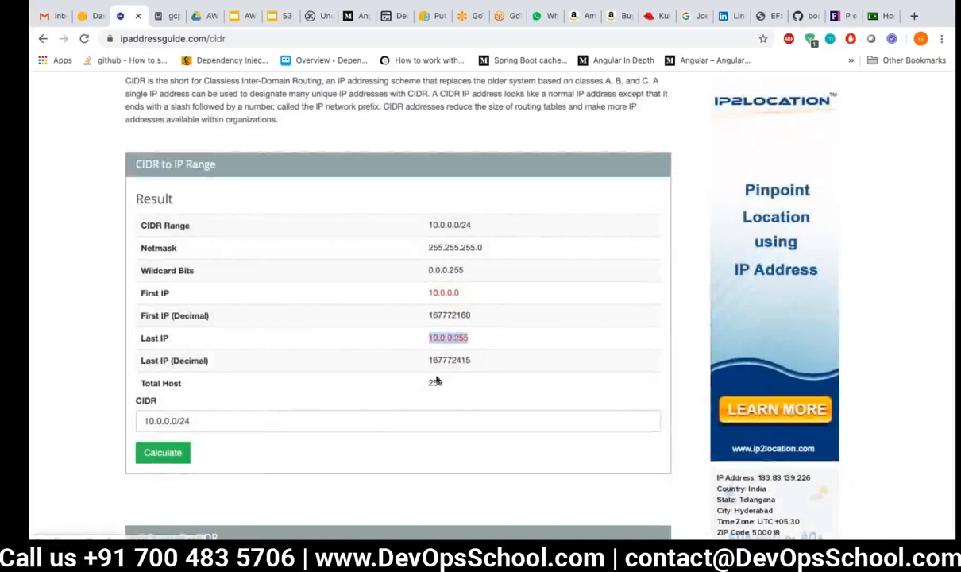
pyautogui.scroll(-1, 467, 399)
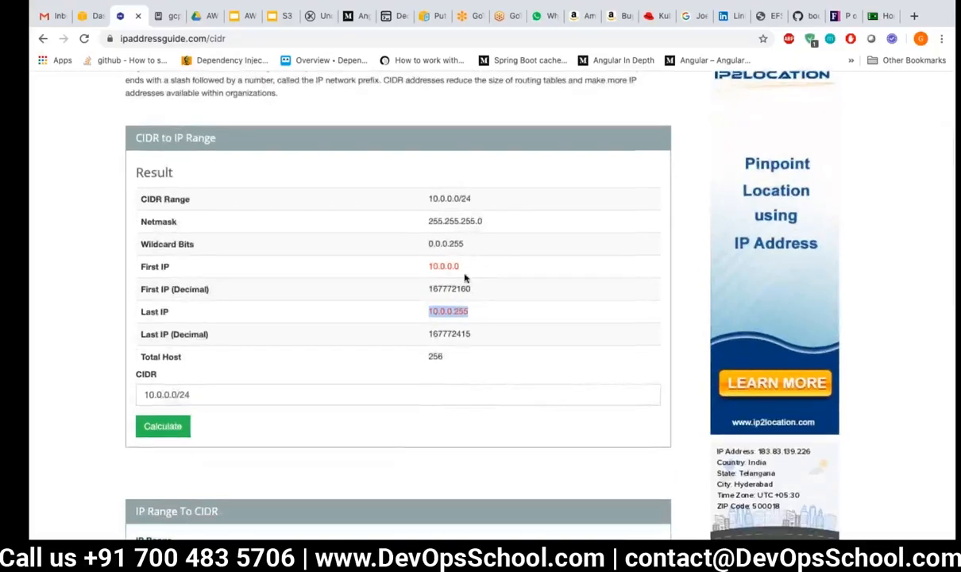
pyautogui.click(451, 303)
pyautogui.moveTo(456, 266); pyautogui.dragTo(481, 273)
pyautogui.scroll(-1, 480, 334)
pyautogui.moveTo(453, 337); pyautogui.dragTo(405, 343)
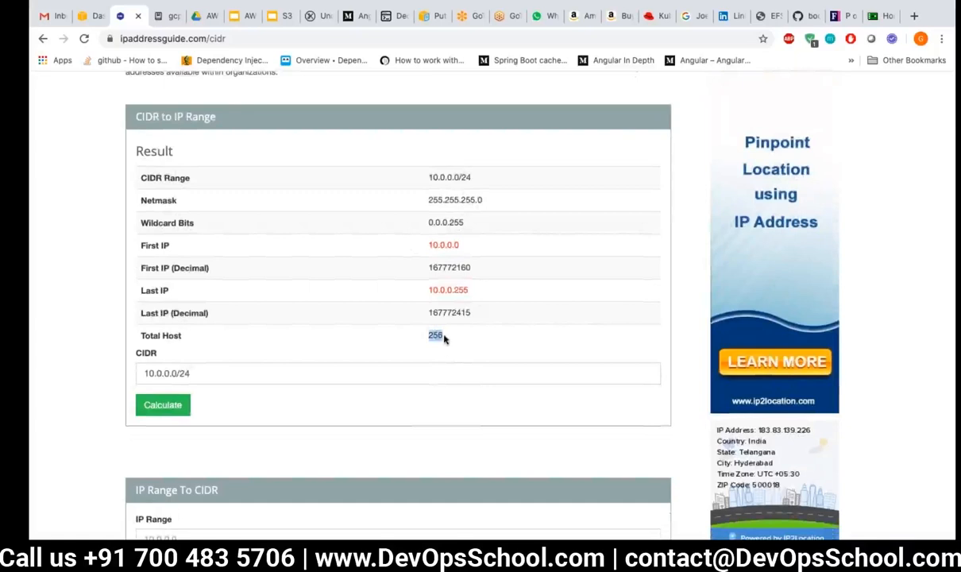
# Step: Calculate the IP range for the CIDR block 10.0.0.0/20 and highlight its total host value
pyautogui.click(205, 371)
pyautogui.press('BackSpace')
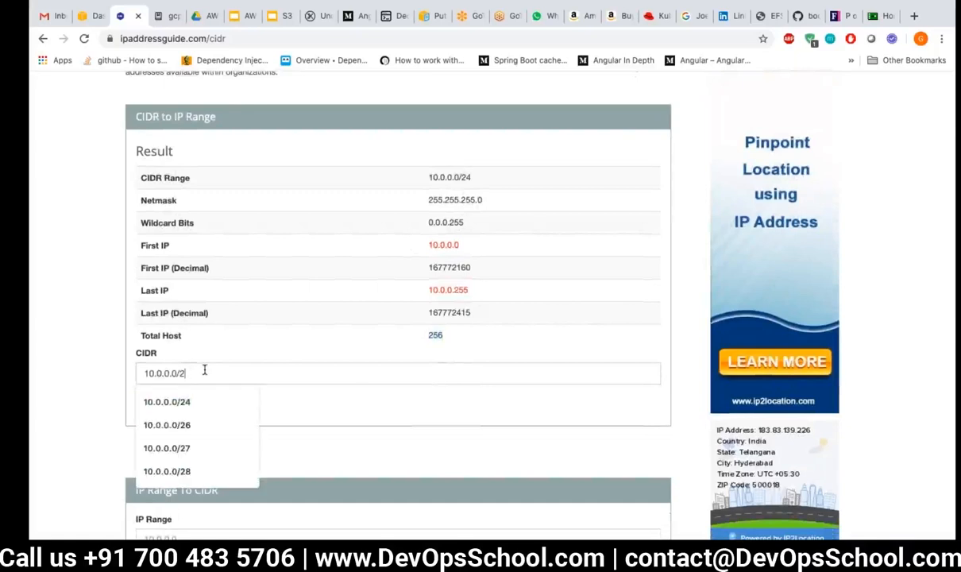
pyautogui.write('0')
pyautogui.click(148, 408)
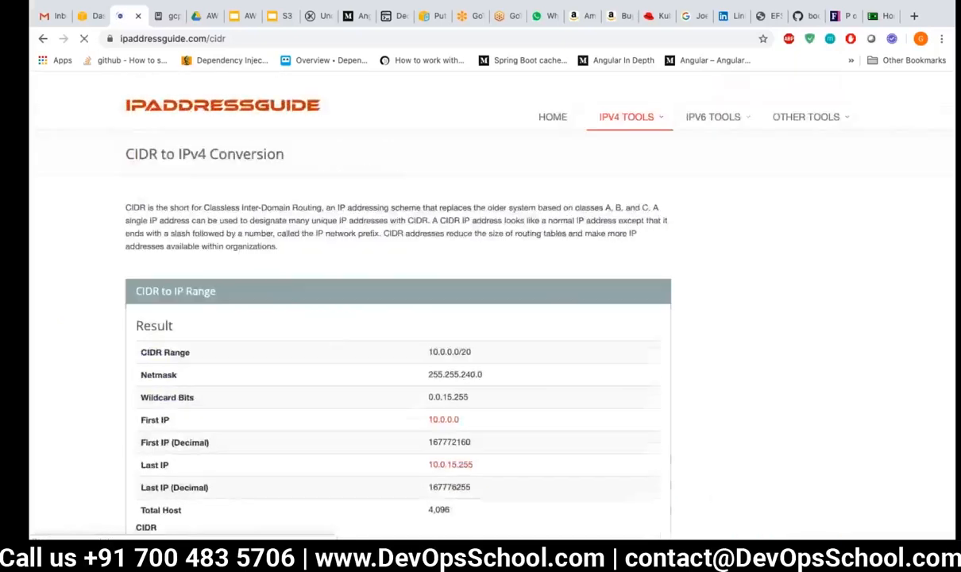
pyautogui.scroll(-2, 332, 343)
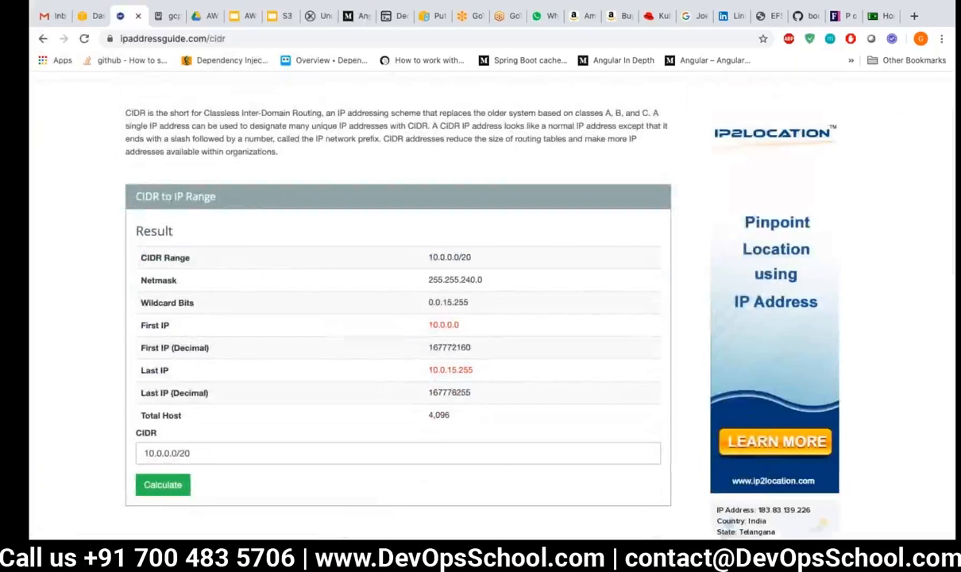
pyautogui.moveTo(455, 420); pyautogui.dragTo(427, 423)
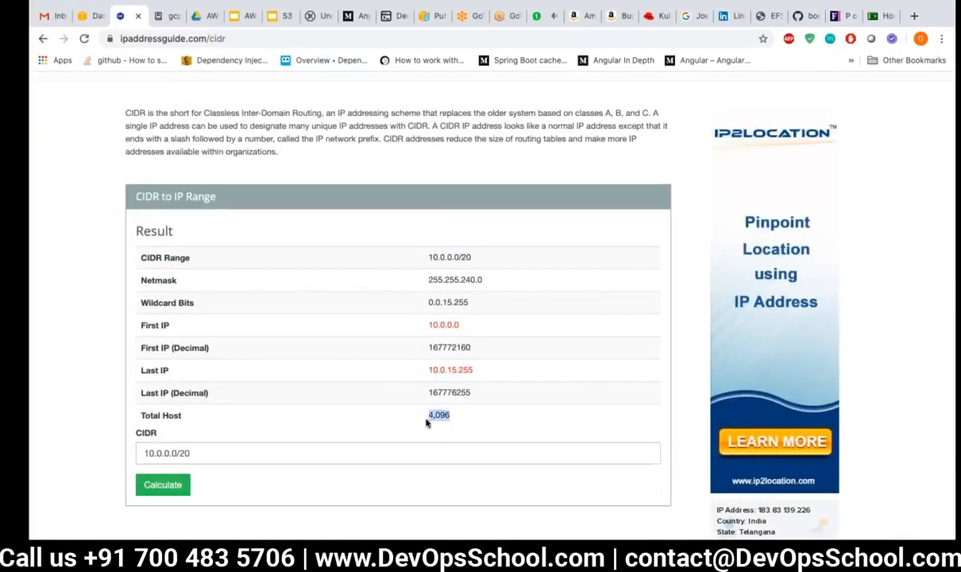
pyautogui.click(441, 402)
pyautogui.moveTo(453, 420); pyautogui.dragTo(422, 421)
# Step: Close the WhatsApp browser tab while keeping the CIDR conversion page open
pyautogui.rightClick(544, 19)
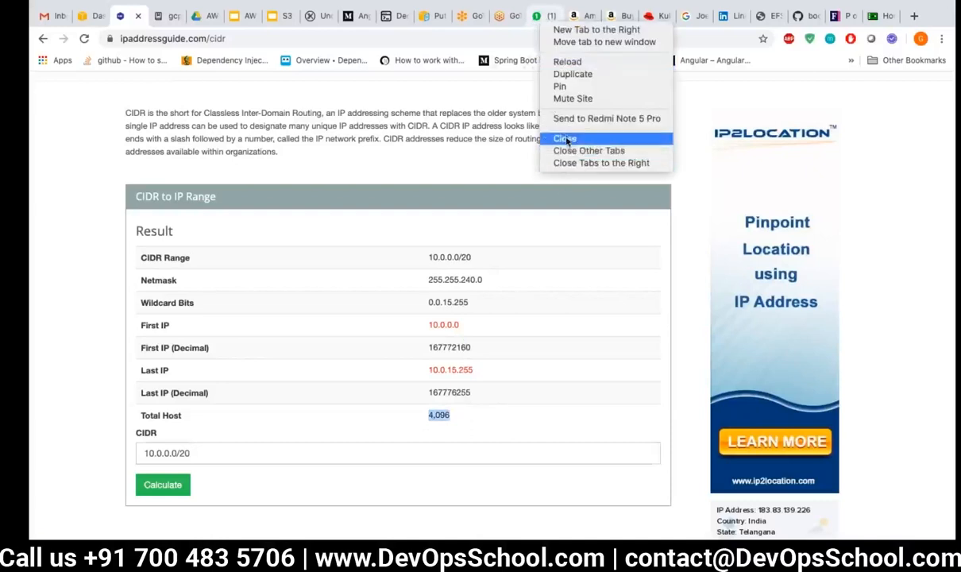
pyautogui.click(566, 139)
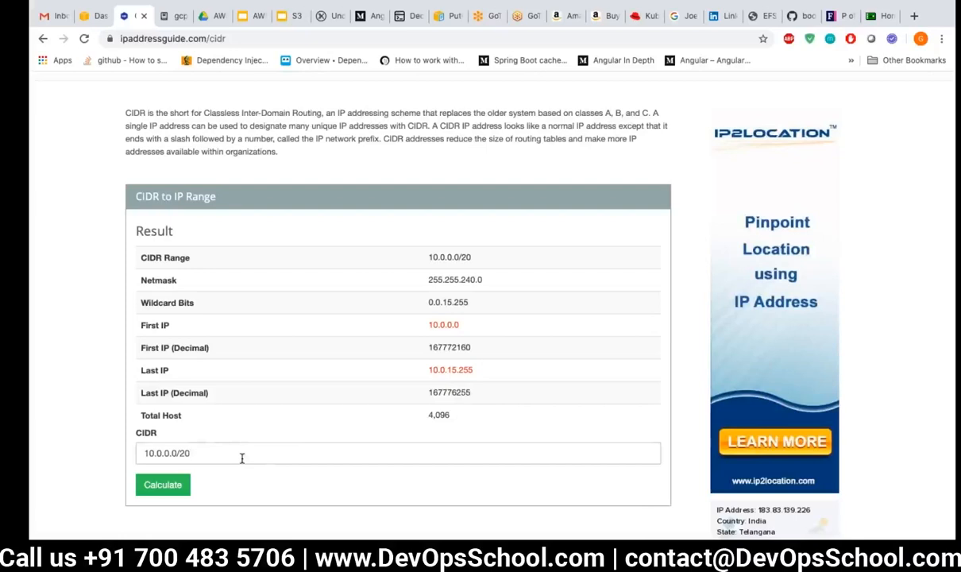
# Step: Highlight the entered CIDR block and its total host value to compare the two
pyautogui.moveTo(206, 455); pyautogui.dragTo(135, 454)
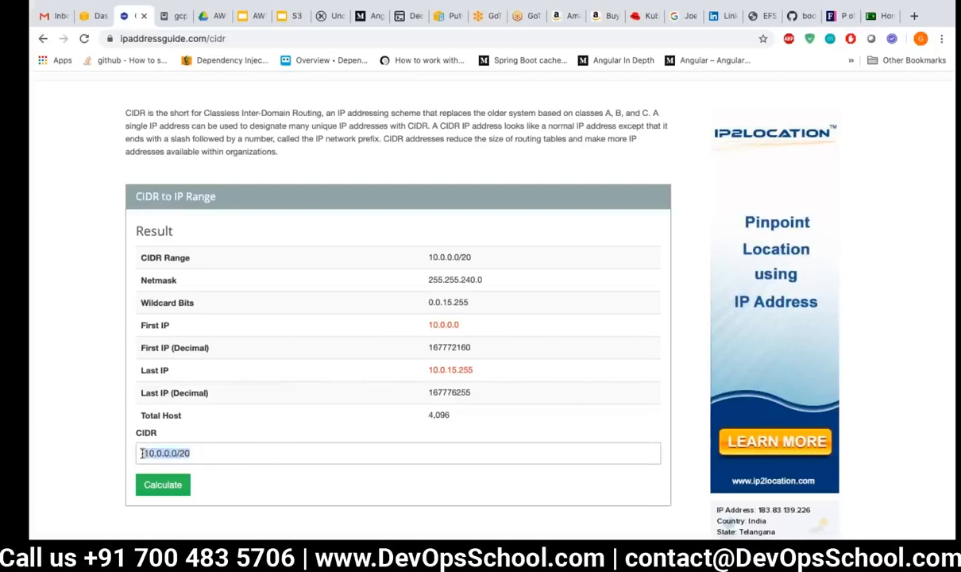
pyautogui.click(205, 454)
pyautogui.moveTo(429, 414); pyautogui.dragTo(449, 413)
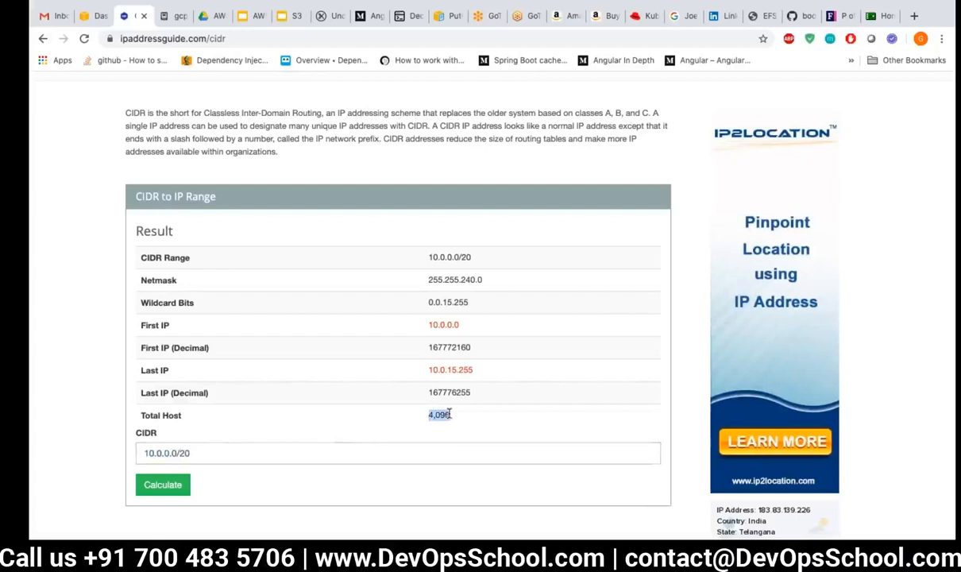
# Step: Change the CIDR block to 10.0.0.0/24, calculate its range and highlight the last IP
pyautogui.click(224, 454)
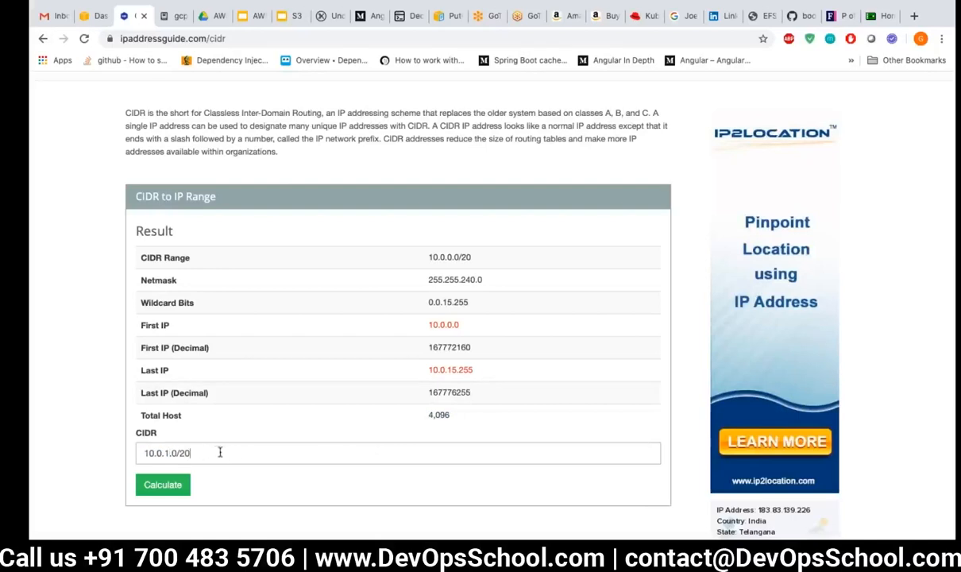
pyautogui.press('BackSpace')
pyautogui.write('0')
pyautogui.press('BackSpace')
pyautogui.write('4')
pyautogui.click(151, 471)
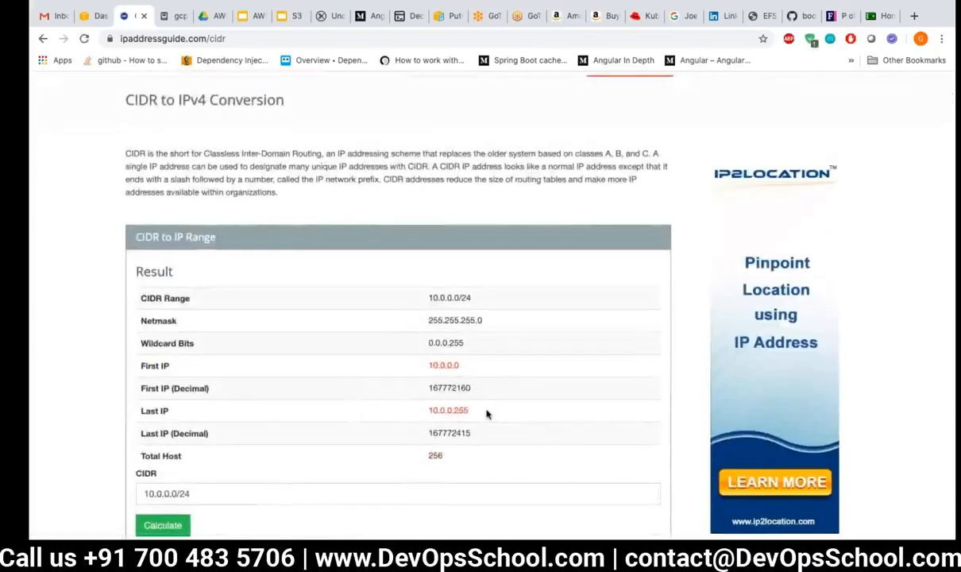
pyautogui.moveTo(487, 414); pyautogui.dragTo(429, 411)
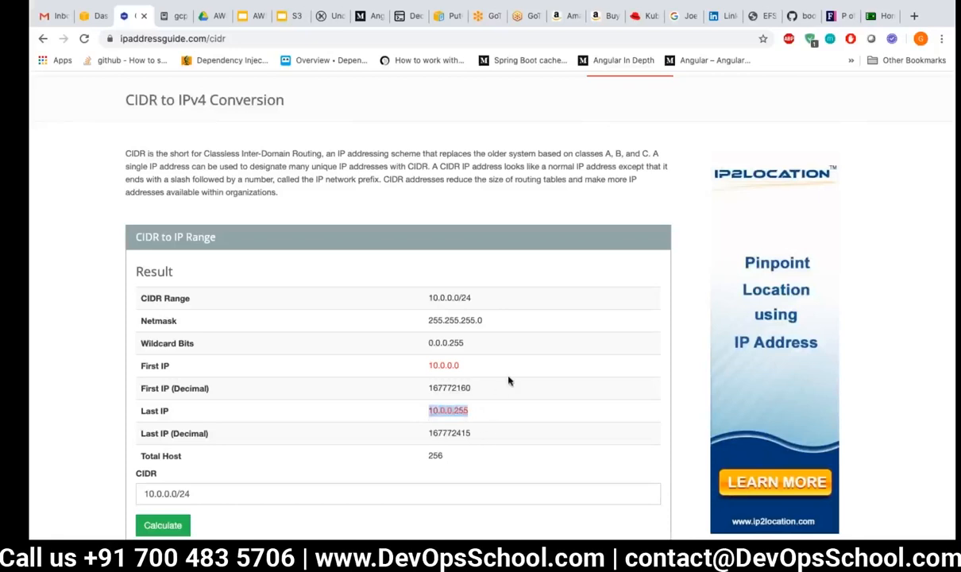
# Step: Switch to OneNote and add a new page titled VPC to the AWS-Online section
pyautogui.hotkey('ctrl', 'Left')
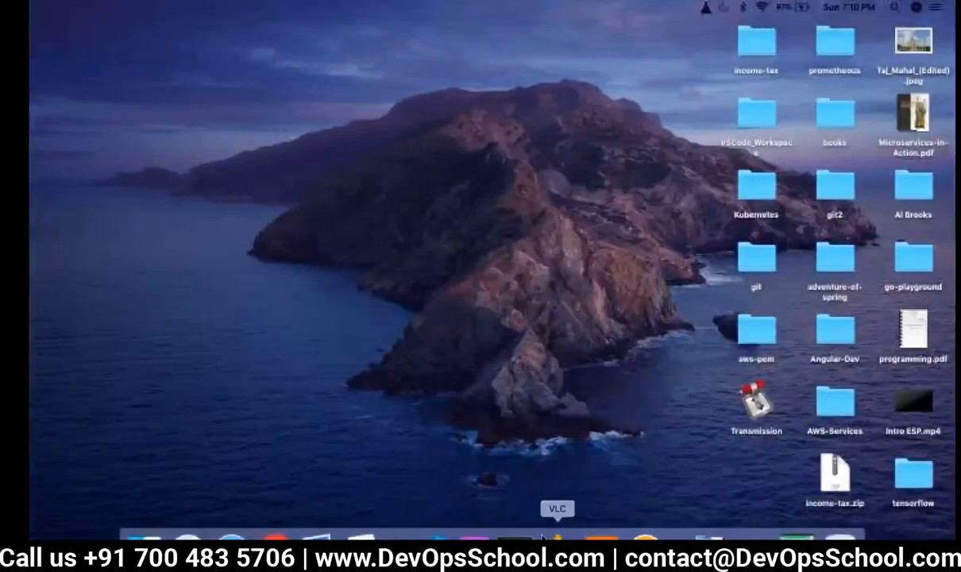
pyautogui.click(469, 539)
pyautogui.click(476, 387)
pyautogui.moveTo(370, 231)
pyautogui.mouseDown()
pyautogui.moveTo(493, 349)
pyautogui.moveTo(664, 439)
pyautogui.mouseUp()
pyautogui.click(44, 61)
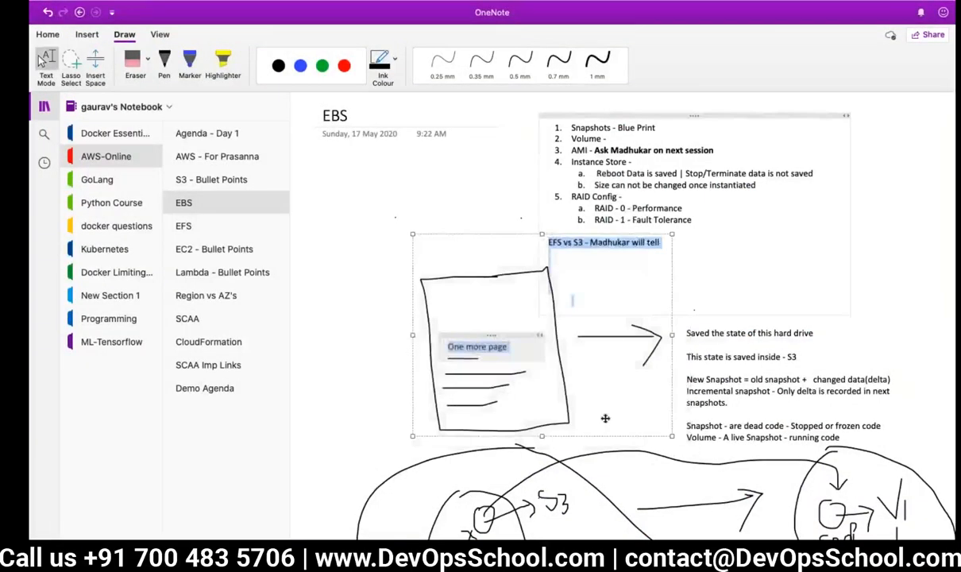
pyautogui.click(607, 419)
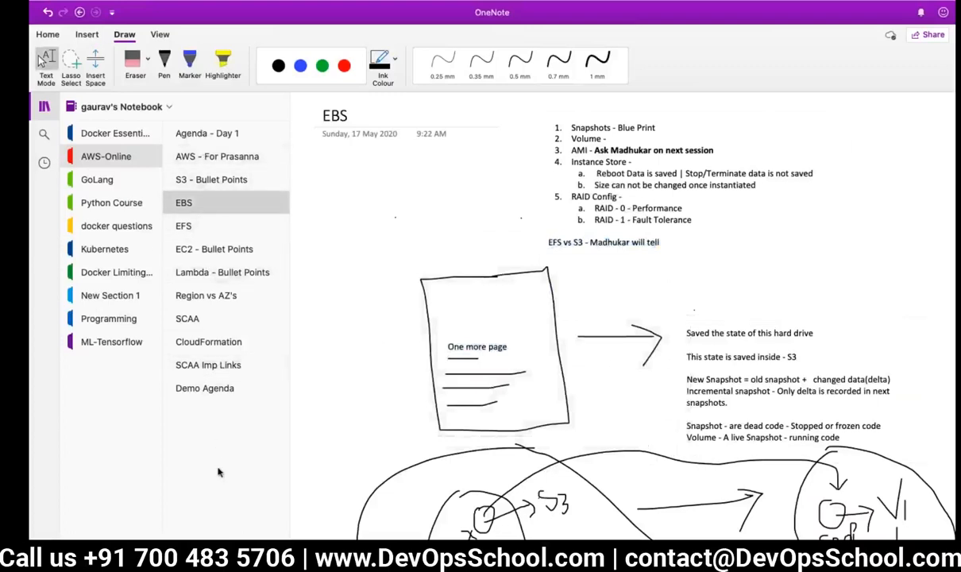
pyautogui.hotkey('ctrl', 'n')
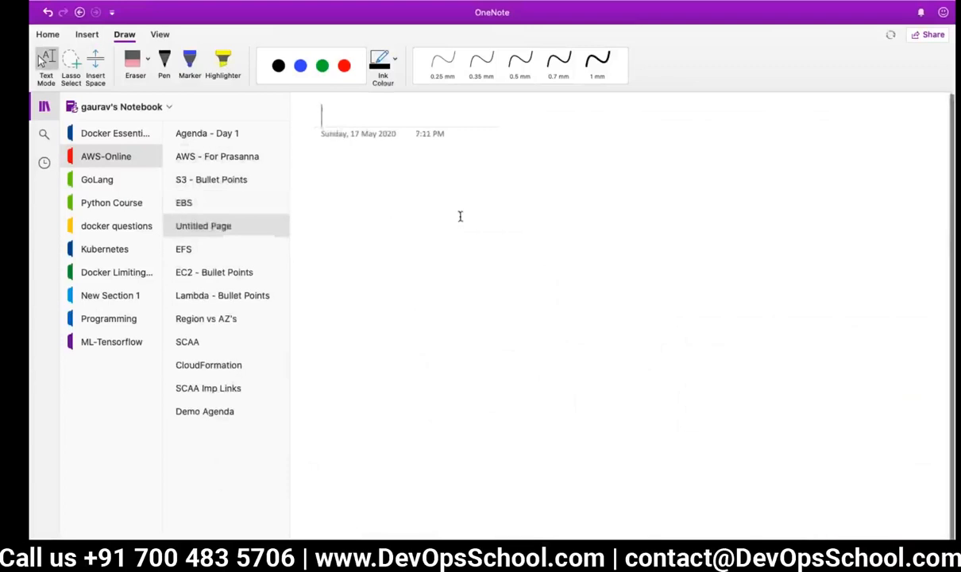
pyautogui.write('VPC')
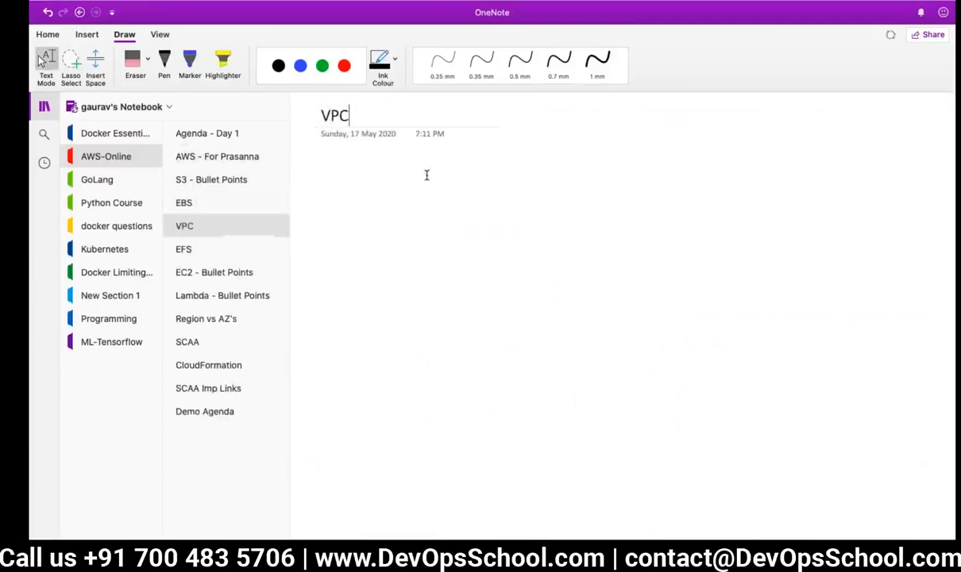
# Step: Note "VPC : 10.0.0.0/20 -> 4096 Ips" in the page body and begin a "Subnet :" line below it
pyautogui.press('Return')
pyautogui.write('VPC')
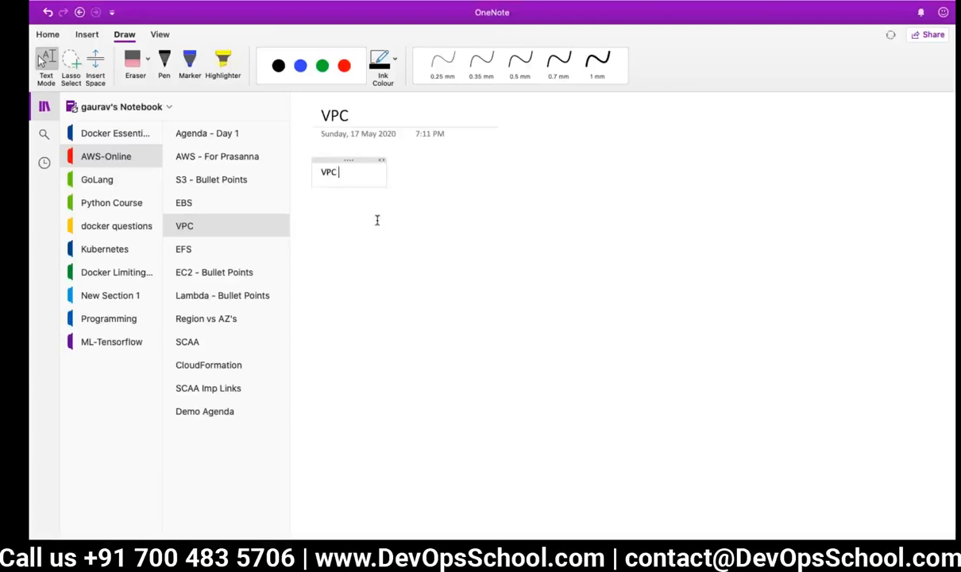
pyautogui.write(' : 10.0.0.0/20')
pyautogui.press('Return')
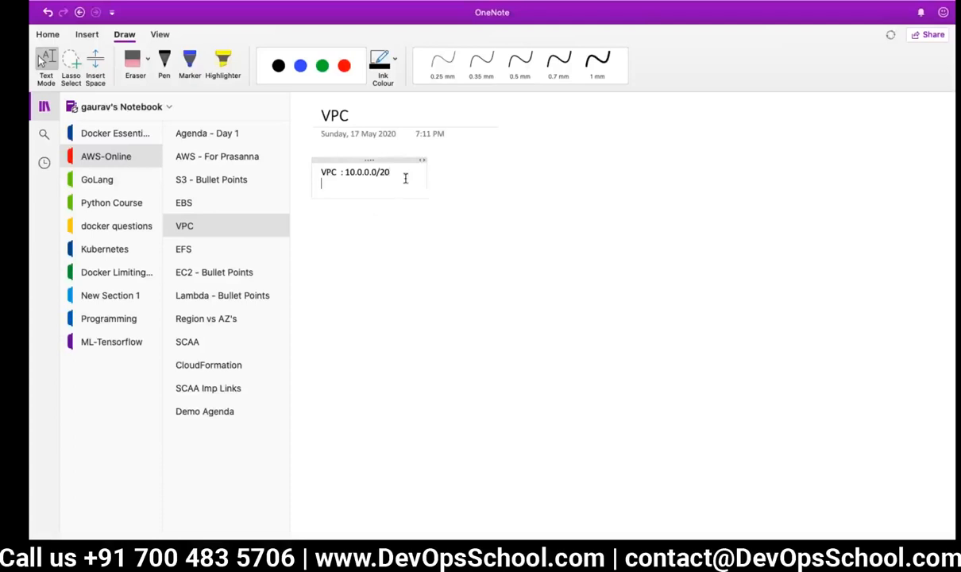
pyautogui.write('-> 4096 IP')
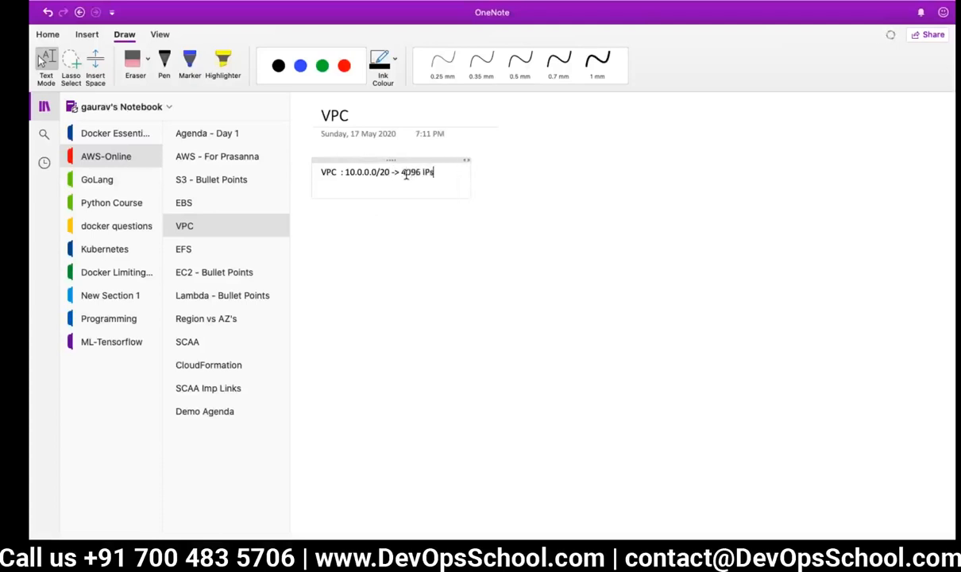
pyautogui.write('s')
pyautogui.press('Return')
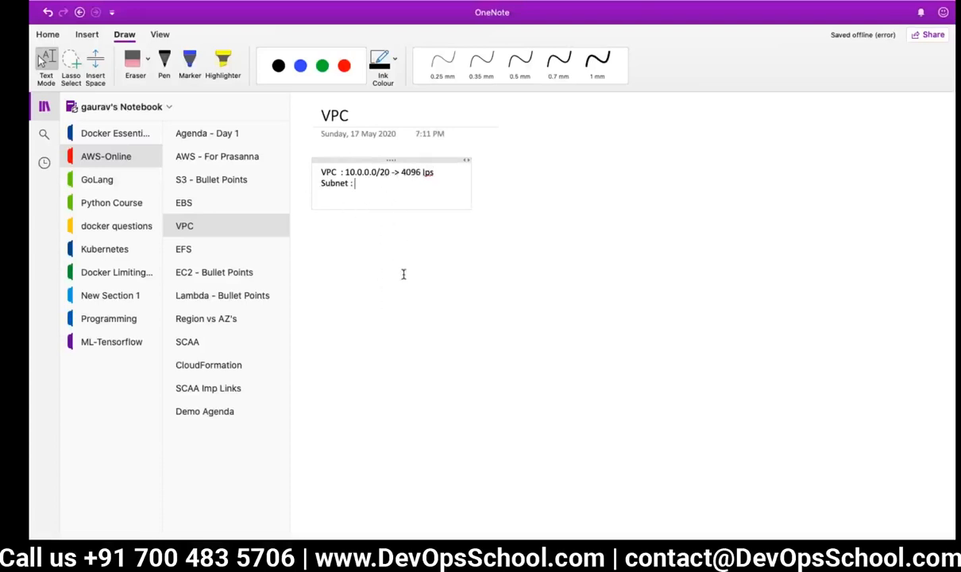
# Step: Switch back to the CIDR calculator in Chrome, calculate 10.0.0.0/20 and highlight its first and last IPs
pyautogui.hotkey('ctrl', 'Left')
pyautogui.click(275, 536)
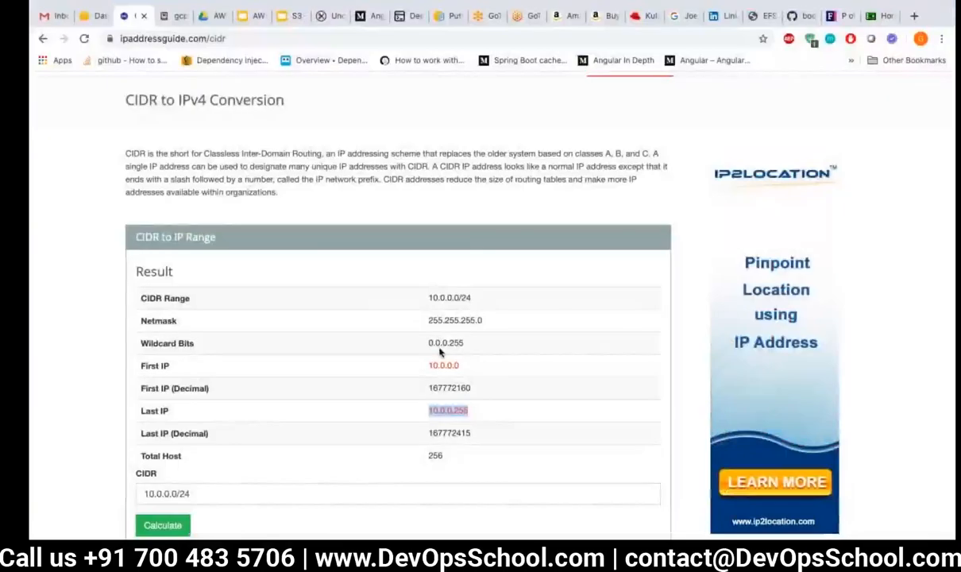
pyautogui.click(191, 493)
pyautogui.press('BackSpace')
pyautogui.write('0')
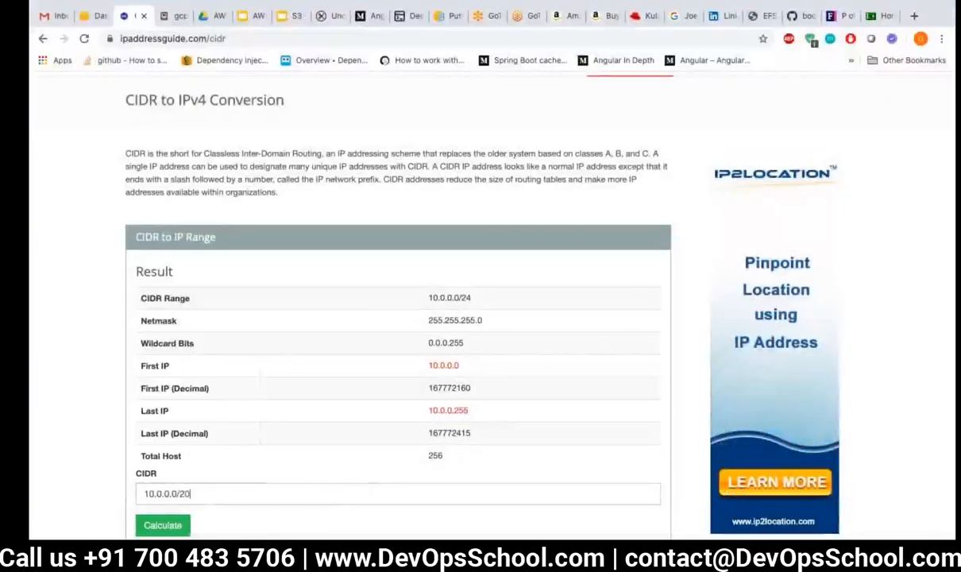
pyautogui.click(161, 523)
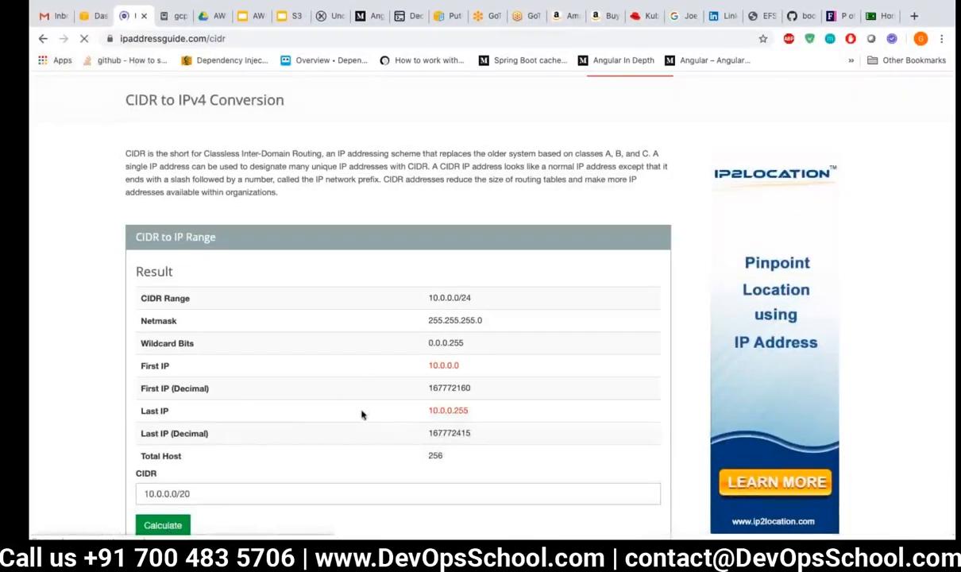
pyautogui.moveTo(480, 372); pyautogui.dragTo(393, 375)
pyautogui.moveTo(476, 414); pyautogui.dragTo(430, 413)
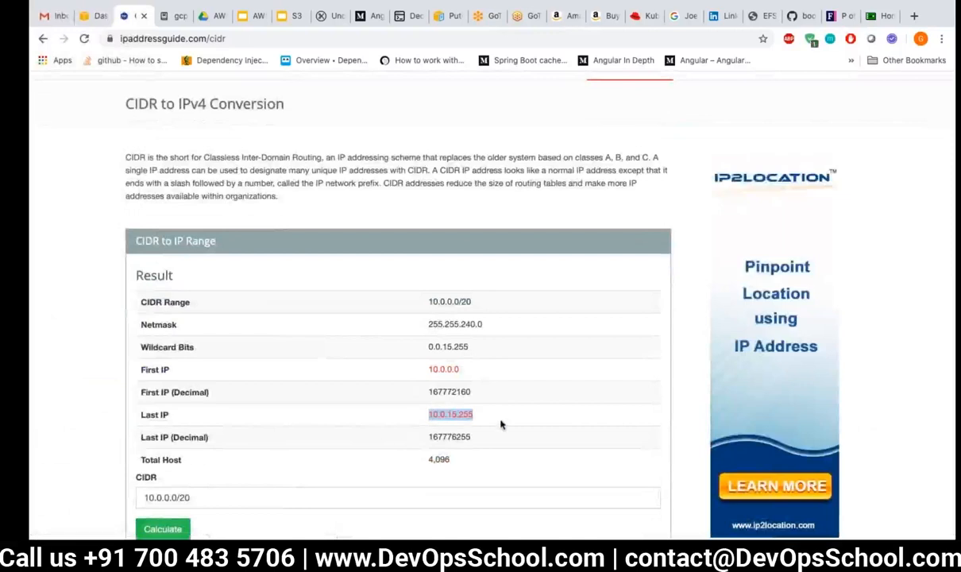
# Step: Replace the prefix length with 24 and calculate the range for 10.0.0.0/24
pyautogui.click(265, 495)
pyautogui.press('BackSpace')
pyautogui.press('BackSpace')
pyautogui.write('24')
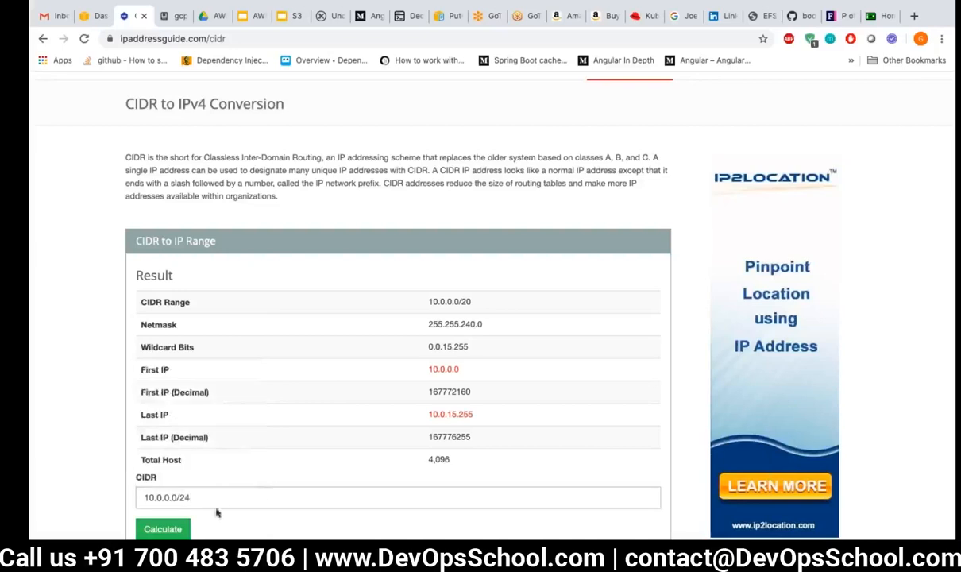
pyautogui.click(163, 529)
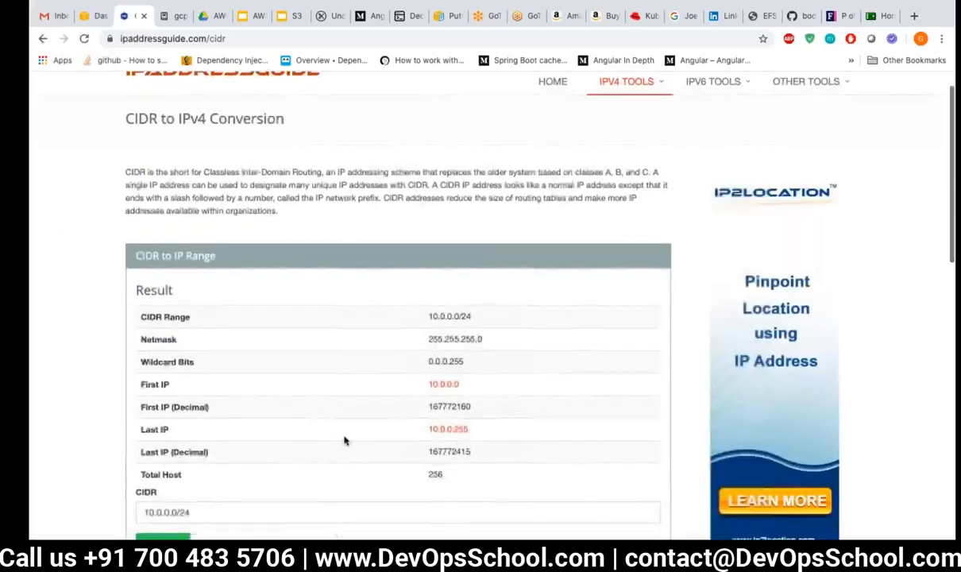
pyautogui.scroll(-1, 381, 466)
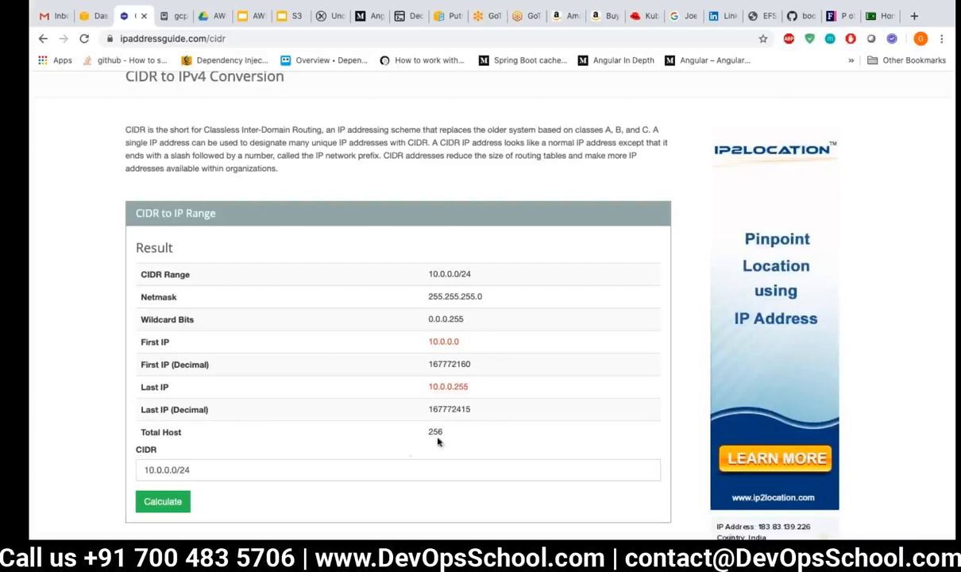
# Step: Copy the CIDR 10.0.0.0/24 from the calculator and paste it after "Subnet :" in the OneNote VPC page
pyautogui.moveTo(212, 469); pyautogui.dragTo(126, 475)
pyautogui.press('super+c')
pyautogui.hotkey('ctrl', 'Right')
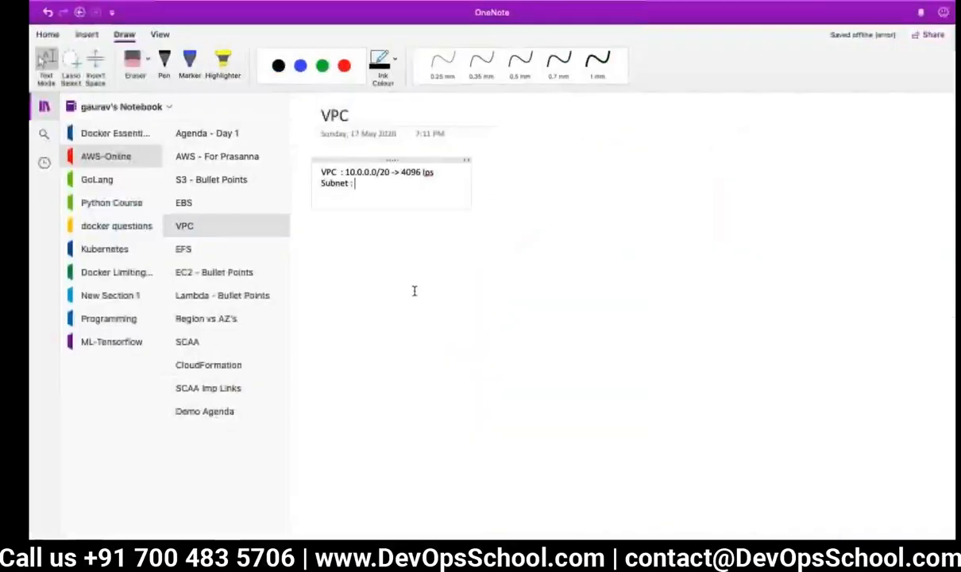
pyautogui.press('super+v')
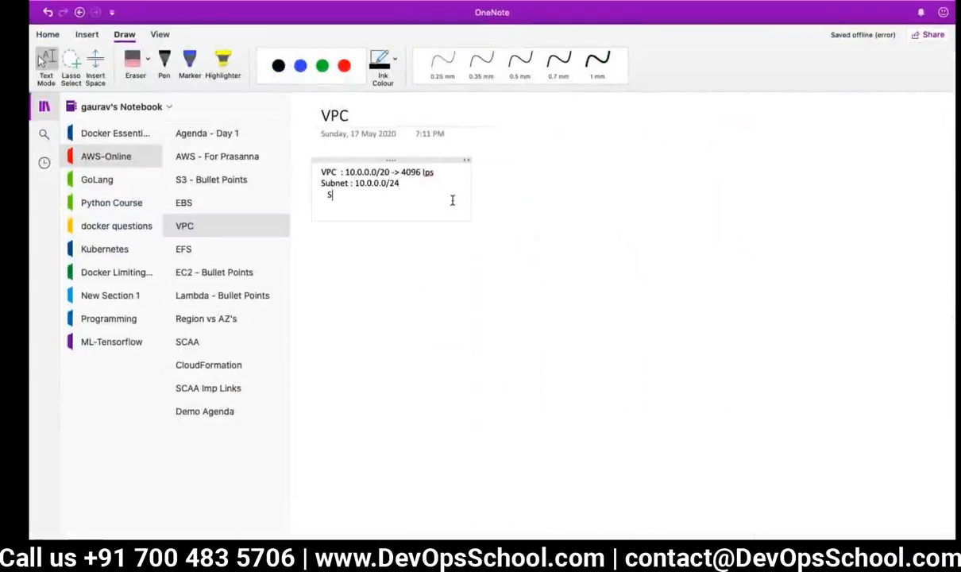
# Step: Add an indented "Starting IP :" label on the line below the subnet
pyautogui.write('ting')
pyautogui.press('BackSpace')
pyautogui.press('BackSpace')
pyautogui.press('BackSpace')
pyautogui.press('BackSpace')
pyautogui.press('BackSpace')
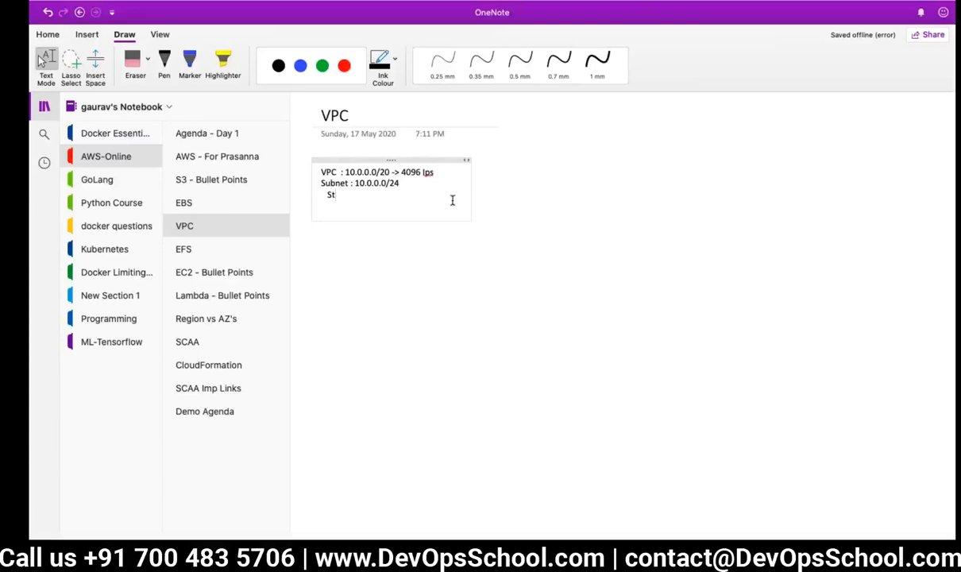
pyautogui.write('arting IP :')
# Step: Look up the first IP in the Chrome calculator and enter it as plain text, 10.0.0.0, after "Starting IP :" in OneNote
pyautogui.hotkey('ctrl', 'Left')
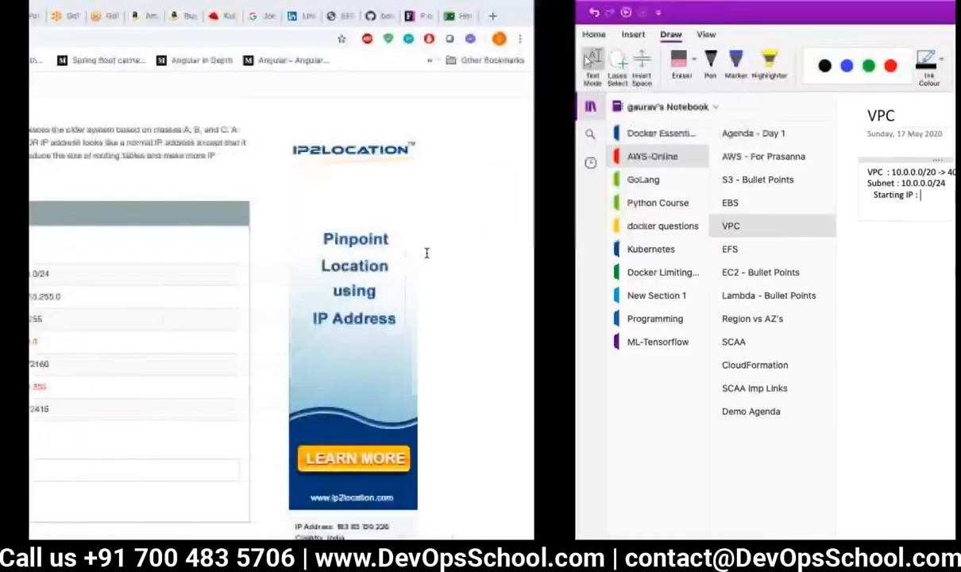
pyautogui.moveTo(473, 343); pyautogui.dragTo(428, 341)
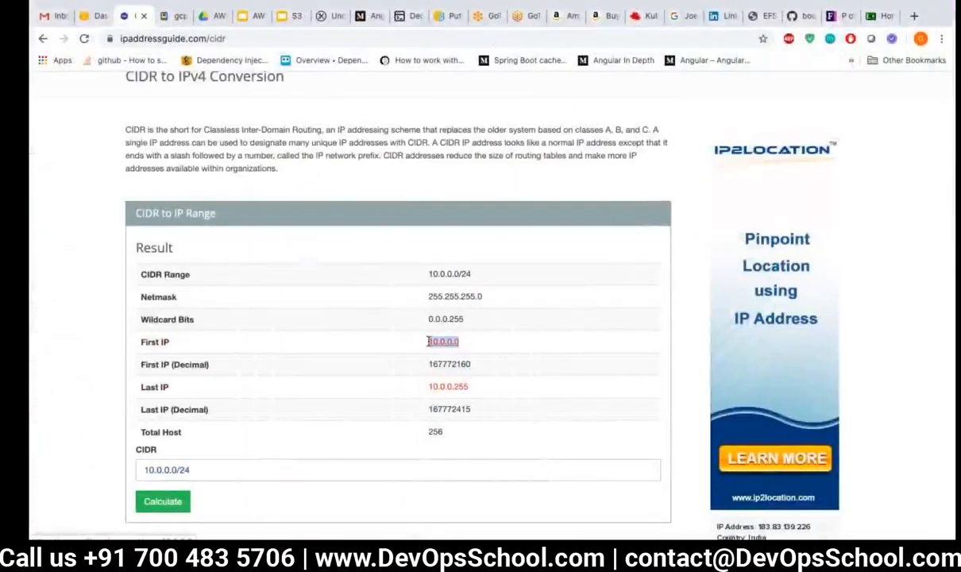
pyautogui.hotkey('ctrl', 'Right')
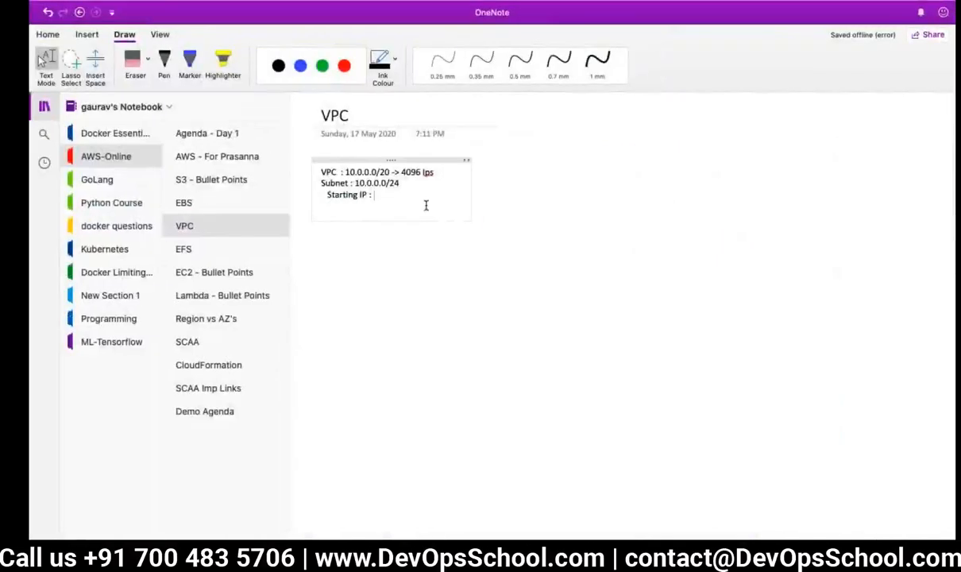
pyautogui.press('super+v')
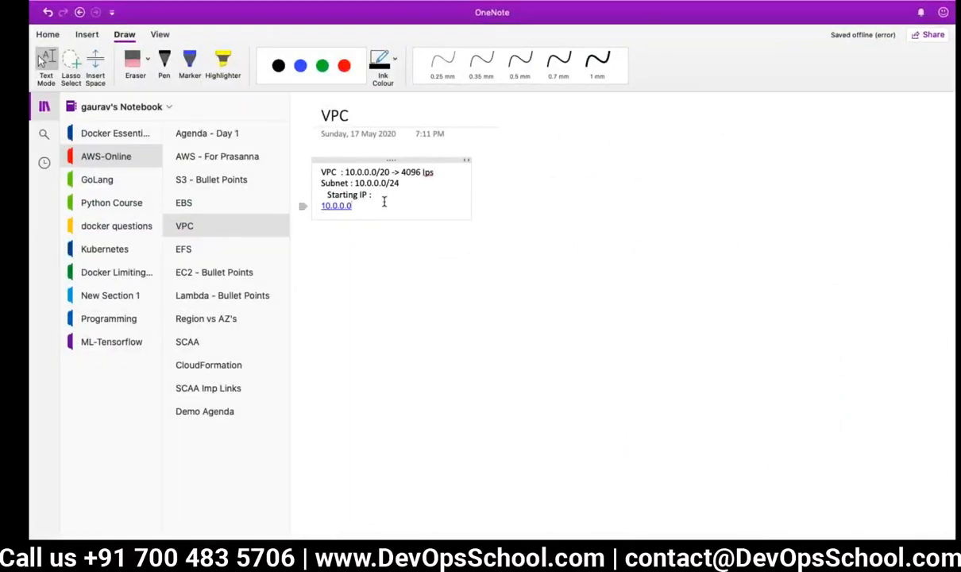
pyautogui.press('BackSpace')
pyautogui.press('BackSpace')
pyautogui.press('BackSpace')
pyautogui.press('BackSpace')
pyautogui.press('BackSpace')
pyautogui.press('BackSpace')
pyautogui.press('BackSpace')
pyautogui.press('BackSpace')
pyautogui.press('BackSpace')
pyautogui.write('10.0.0.0')
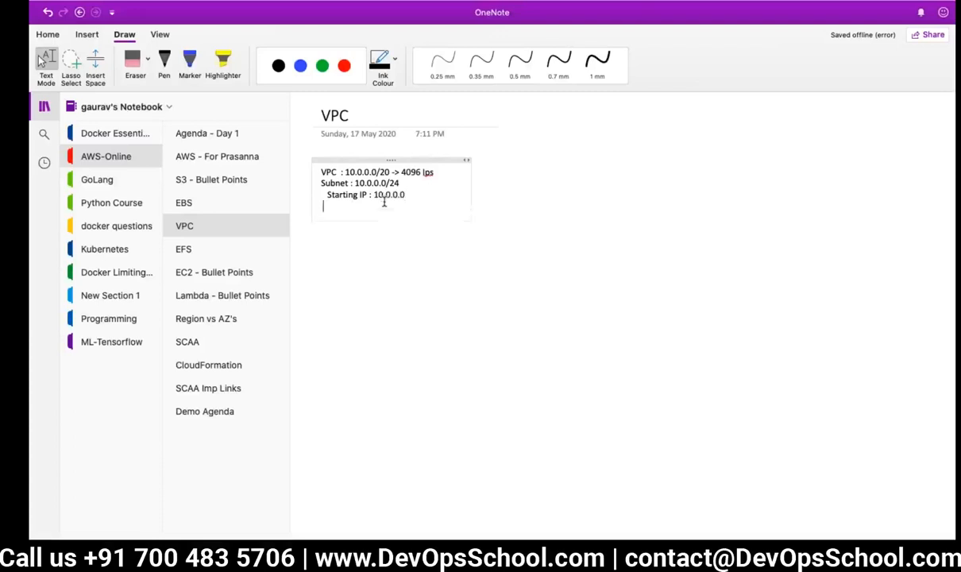
# Step: Add the line "Last IP : 10.0.0.255" below the starting IP, checking the last IP in the Chrome calculator
pyautogui.write('Last IKP:')
pyautogui.hotkey('ctrl', 'Left')
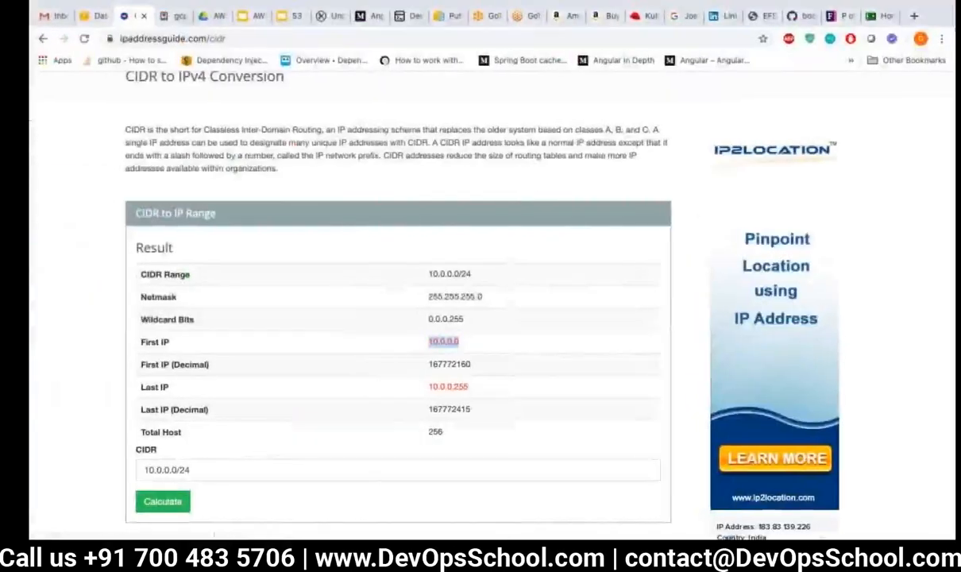
pyautogui.hotkey('ctrl', 'Right')
pyautogui.write('10')
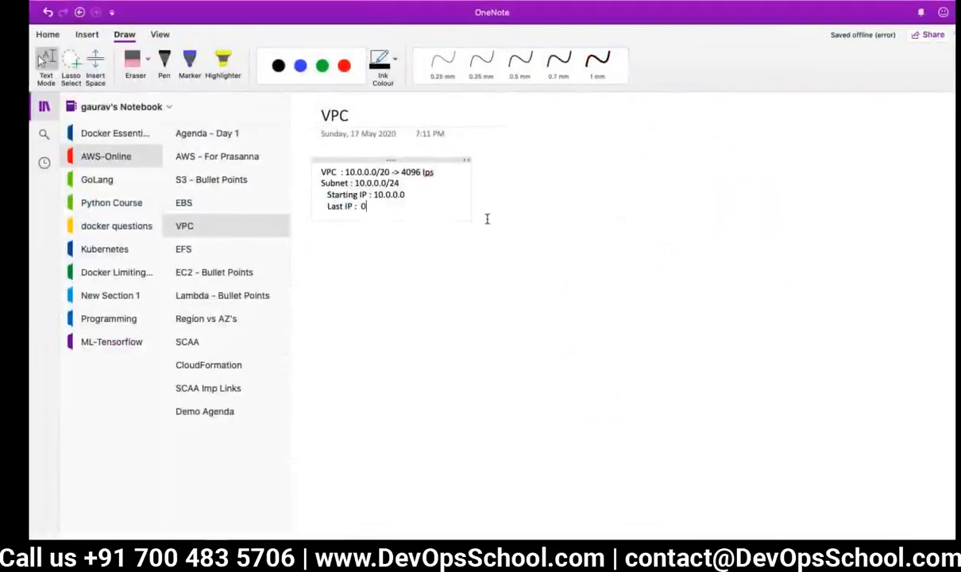
pyautogui.write('.0.0.255')
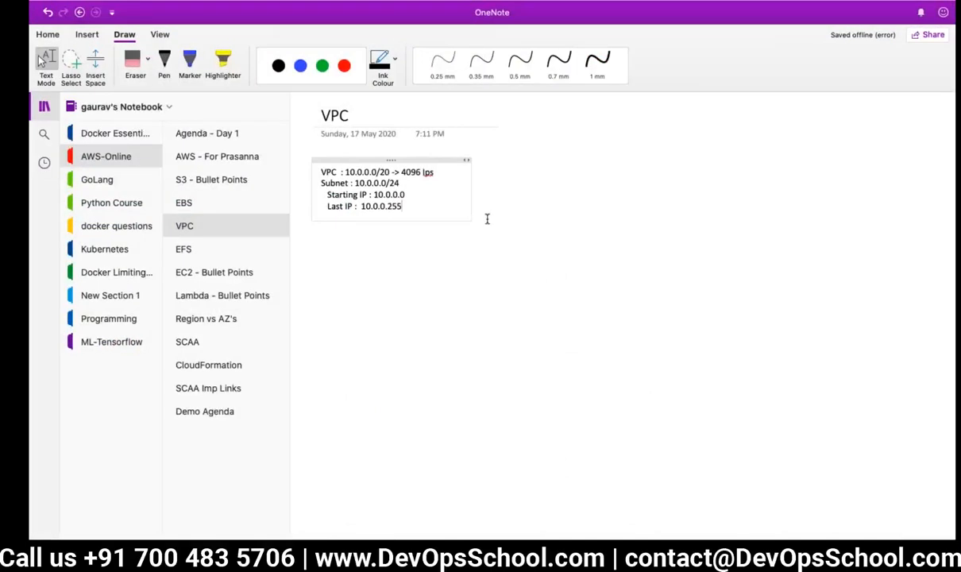
# Step: Label the 10.0.0.0/24 subnet "A" and move it to its own indented line below the "Subnet" heading
pyautogui.click(351, 182)
pyautogui.write('A')
pyautogui.press('Left')
pyautogui.press('Left')
pyautogui.press('Return')
pyautogui.press('Tab')
# Step: Indent subnet A's Starting IP and Last IP lines into the second column of a two-row table
pyautogui.click(328, 206)
pyautogui.press('Tab')
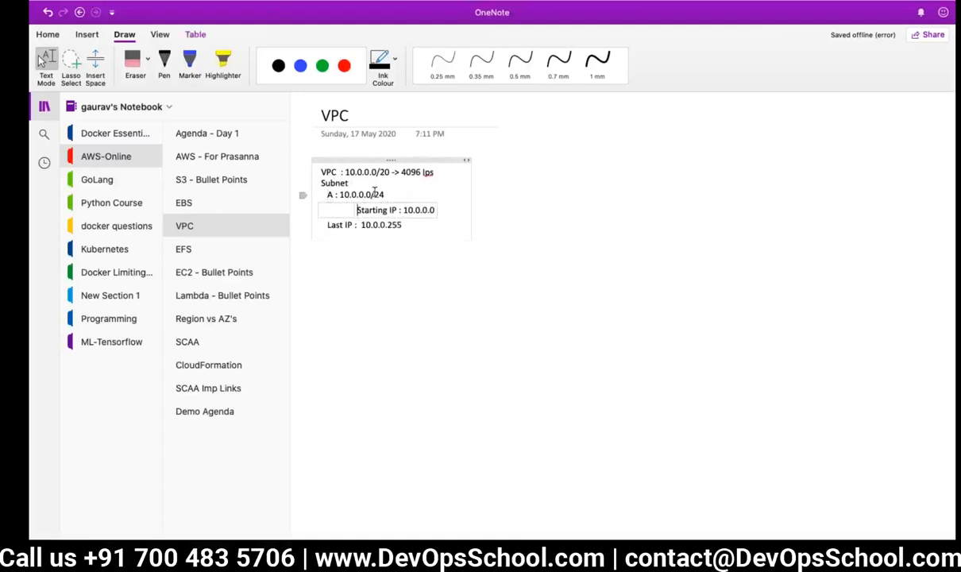
pyautogui.click(328, 225)
pyautogui.press('Tab')
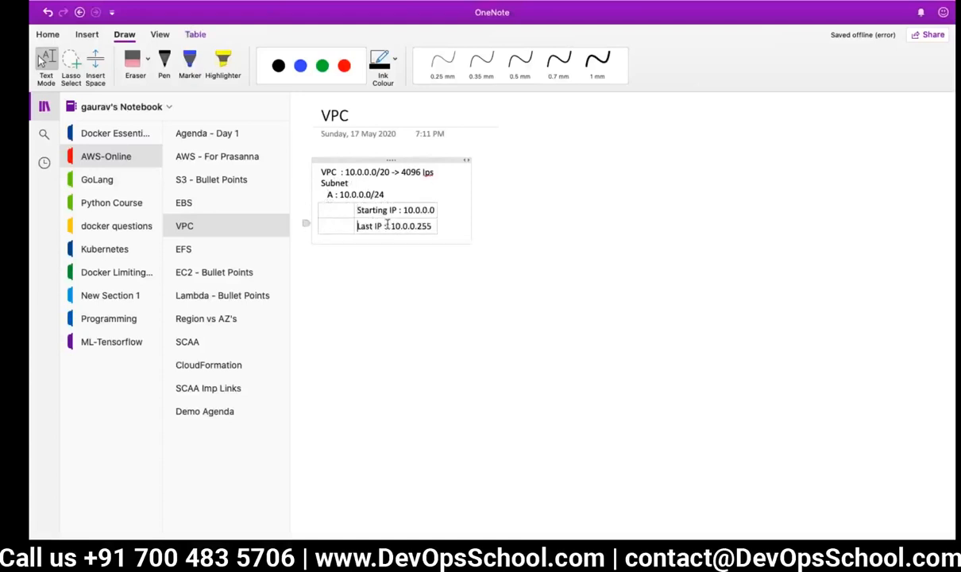
# Step: Begin a "B :" subnet line below subnet A's IP table
pyautogui.click(434, 252)
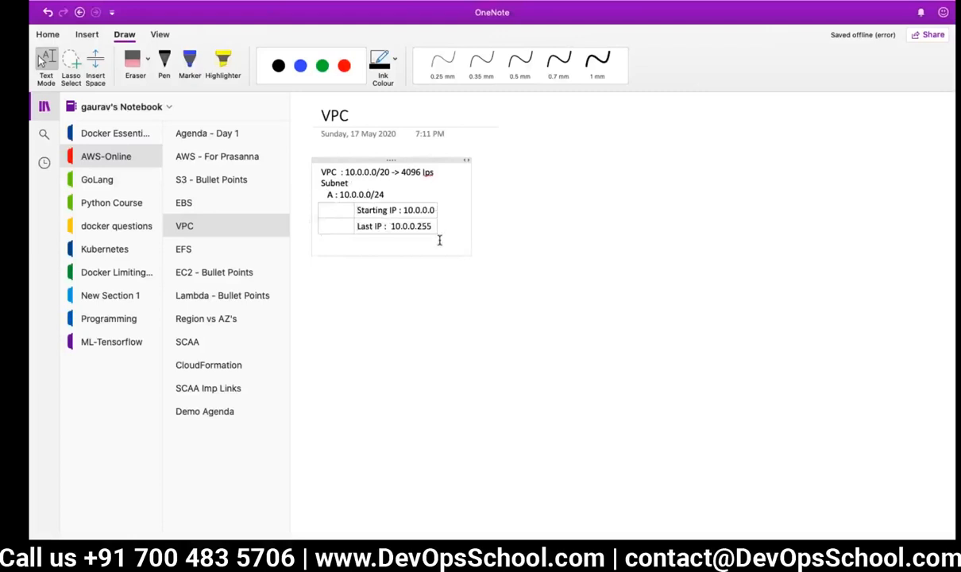
pyautogui.press('Return')
pyautogui.press('BackSpace')
pyautogui.write('B :')
# Step: Switch to the CIDR calculator in Chrome, calculate 10.0.1.0/24 and highlight the total host count
pyautogui.hotkey('ctrl', 'Left')
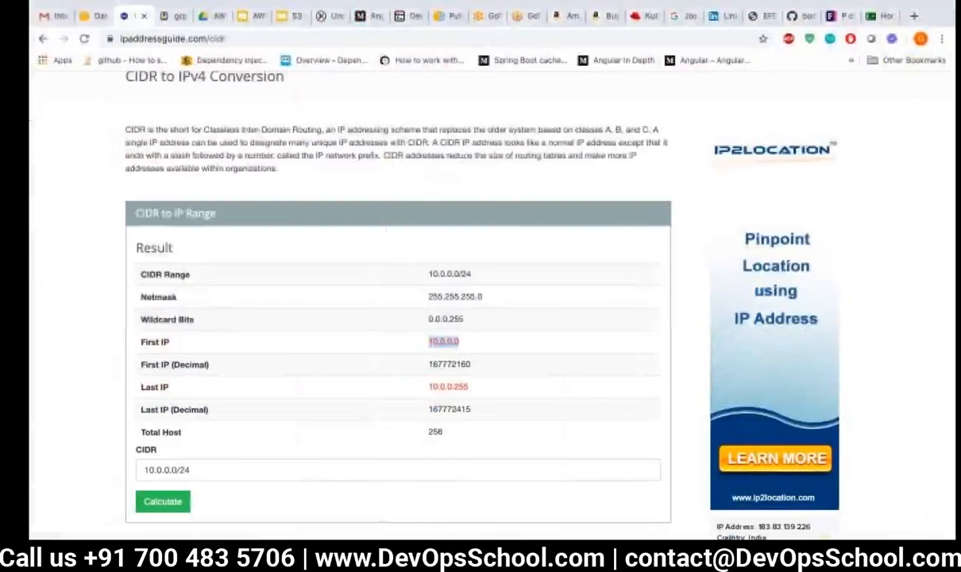
pyautogui.click(171, 469)
pyautogui.press('BackSpace')
pyautogui.write('1')
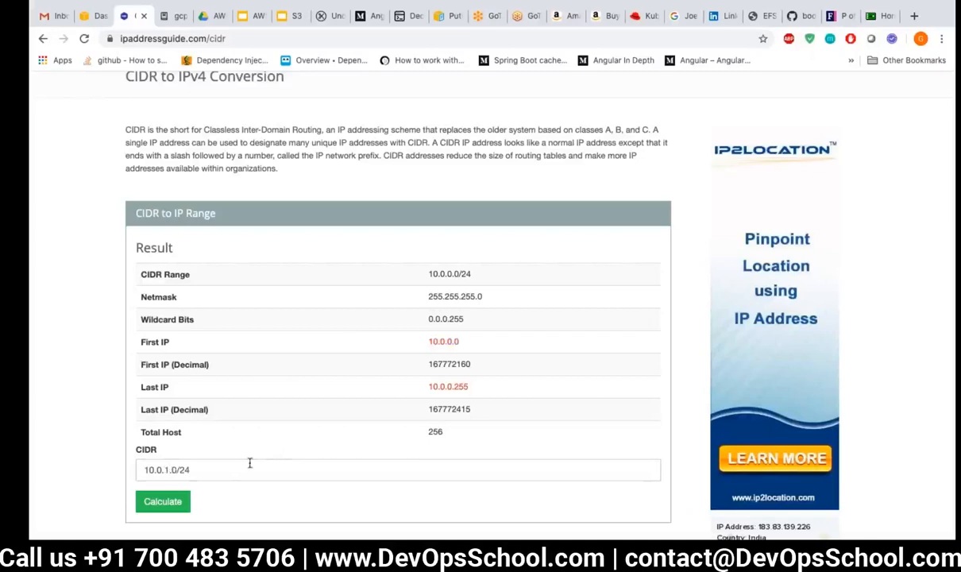
pyautogui.click(165, 507)
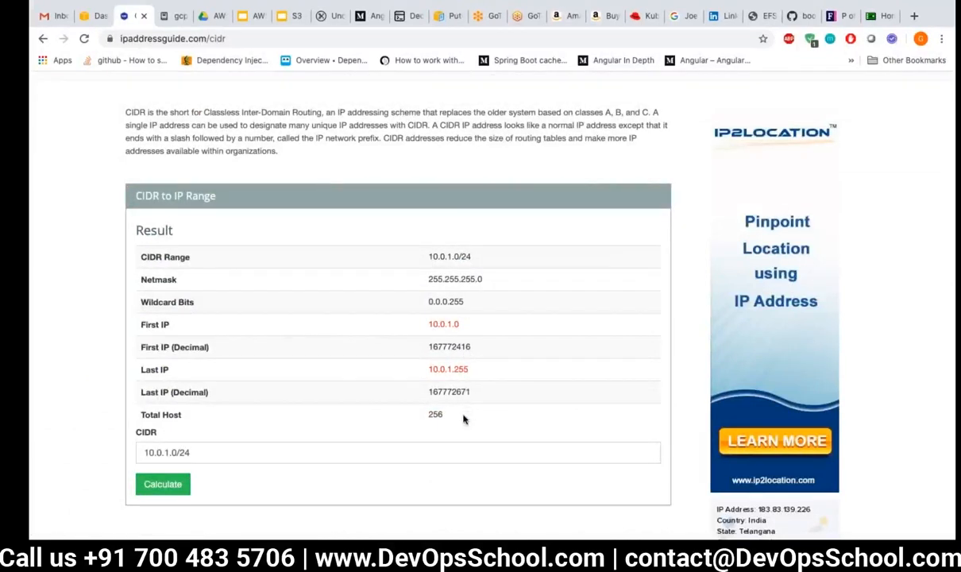
pyautogui.moveTo(455, 418); pyautogui.dragTo(418, 416)
# Step: Change the prefix length to 20 and the third octet to 0, calculating the range for 10.0.0.0/20
pyautogui.click(215, 454)
pyautogui.press('BackSpace')
pyautogui.write('0')
pyautogui.press('Return')
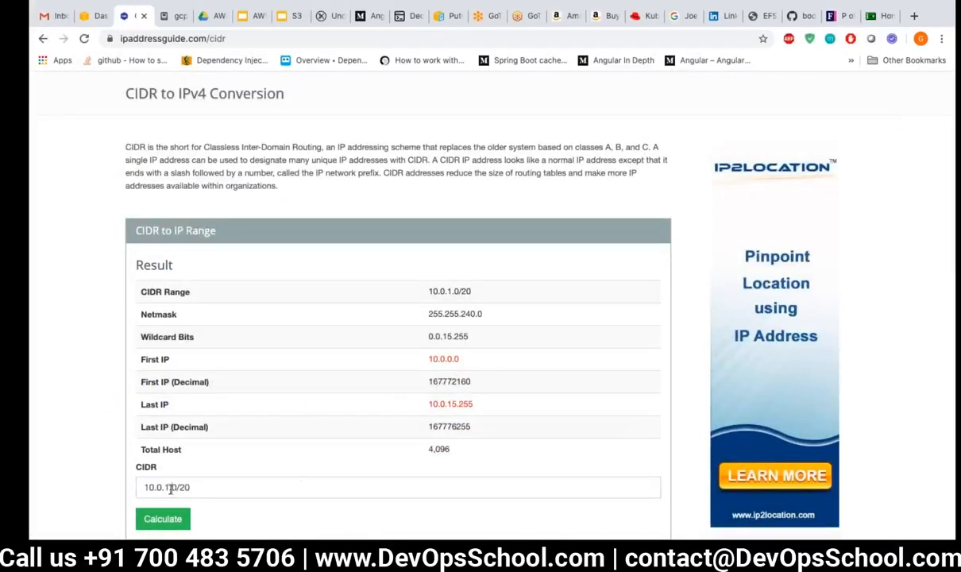
pyautogui.press('BackSpace')
pyautogui.write('0')
pyautogui.click(163, 519)
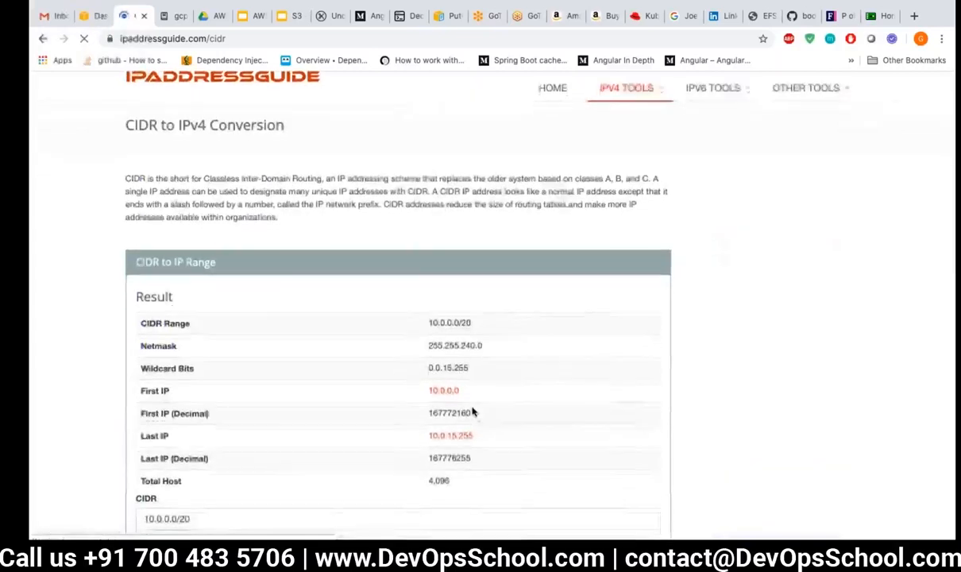
pyautogui.moveTo(212, 519); pyautogui.dragTo(142, 520)
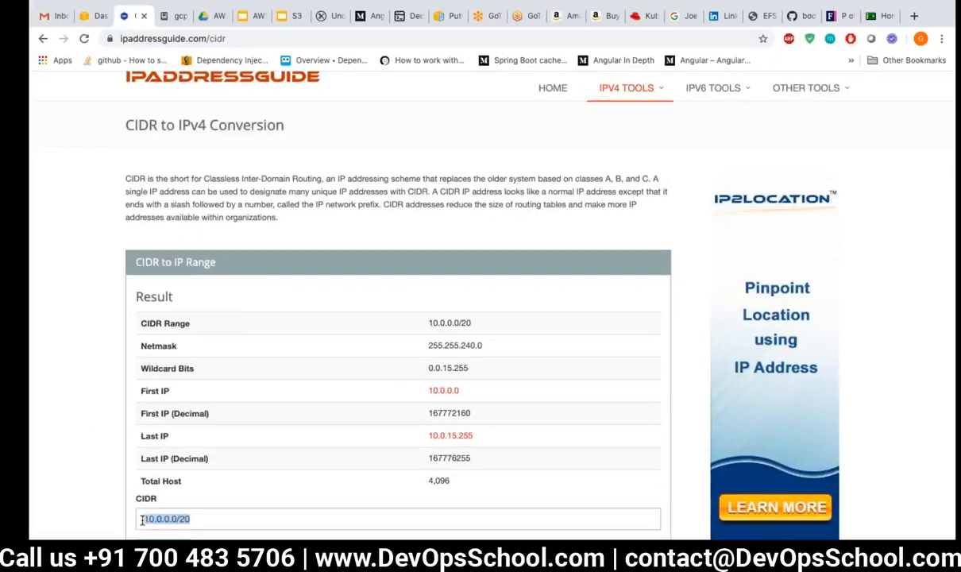
pyautogui.click(142, 520)
# Step: Switch to OneNote and add an indented "Start IP : 10.0.0.0" line below the VPC line
pyautogui.hotkey('ctrl', 'Right')
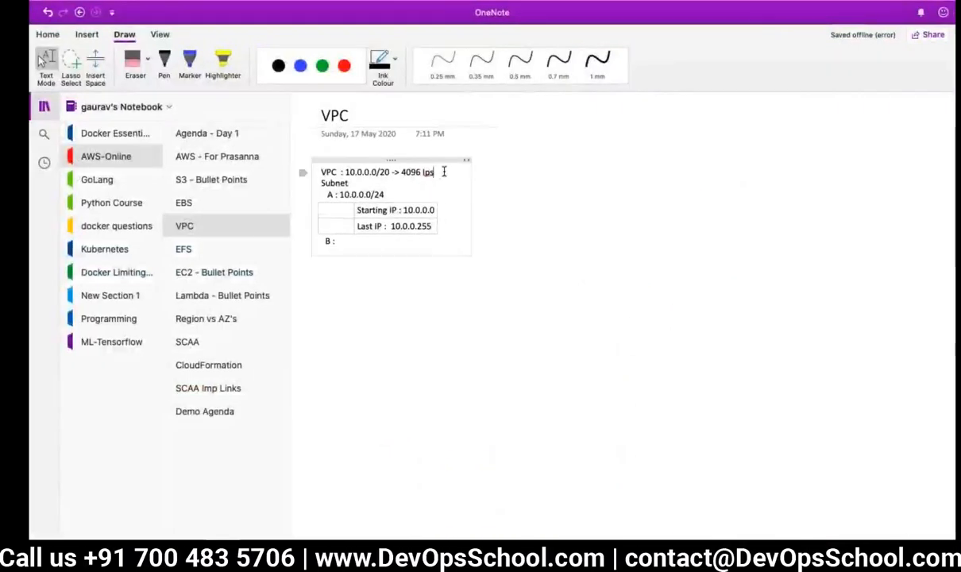
pyautogui.click(444, 171)
pyautogui.press('Return')
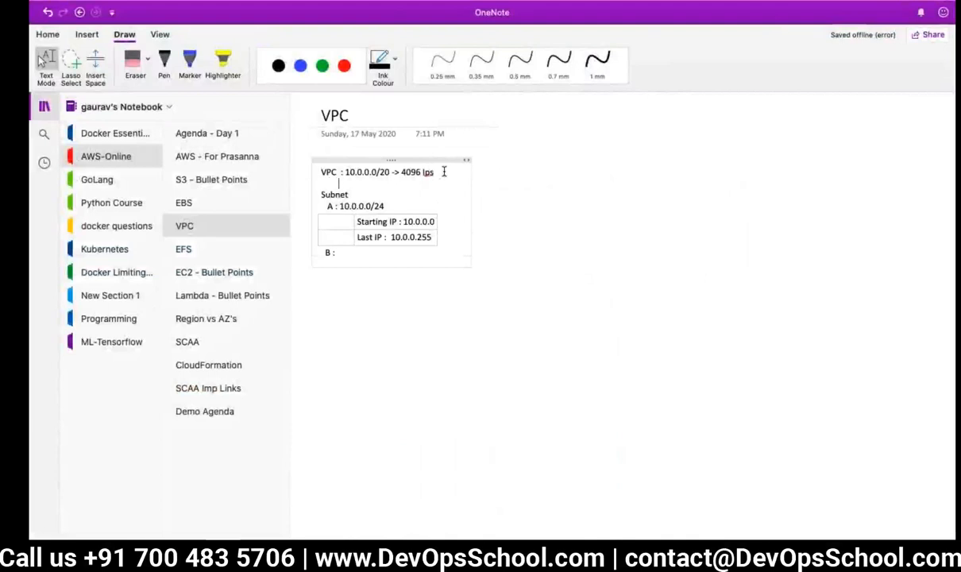
pyautogui.write('Start IP')
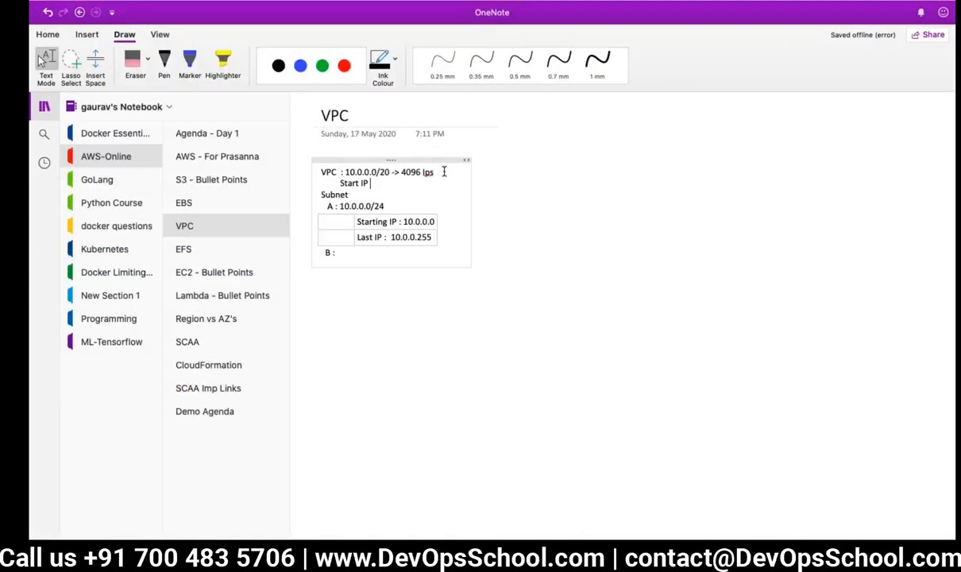
pyautogui.write(' : 10.0.0.0')
pyautogui.press('Return')
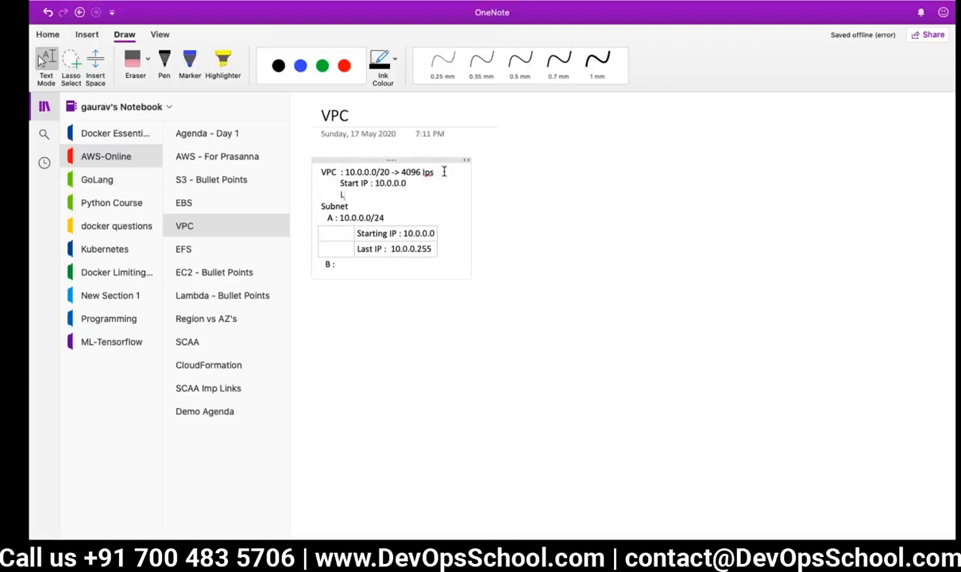
# Step: Add "Last IP : 10.0.15.255" below the VPC's start IP, checking the last IP in the Chrome calculator
pyautogui.write('Last IP :')
pyautogui.hotkey('ctrl', 'Left')
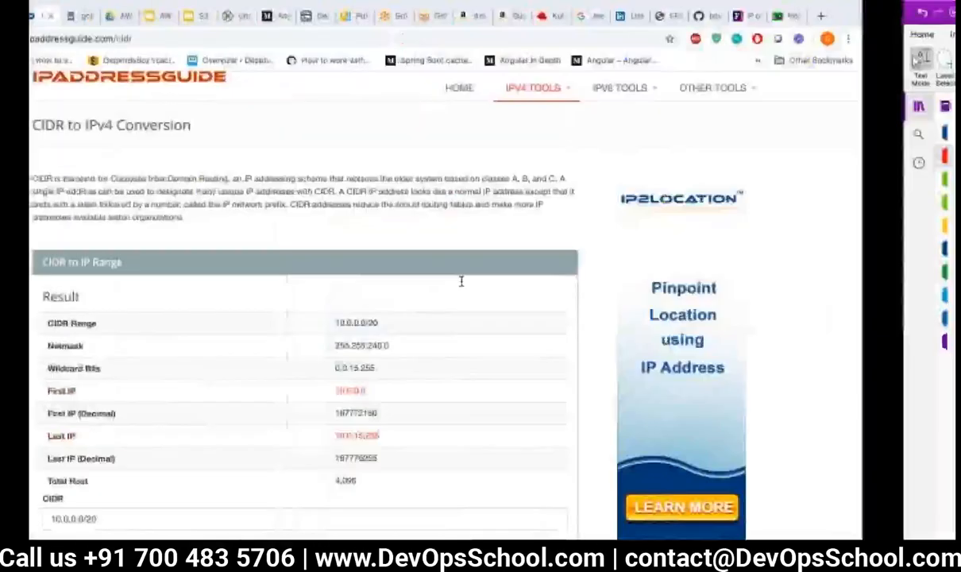
pyautogui.hotkey('ctrl', 'Right')
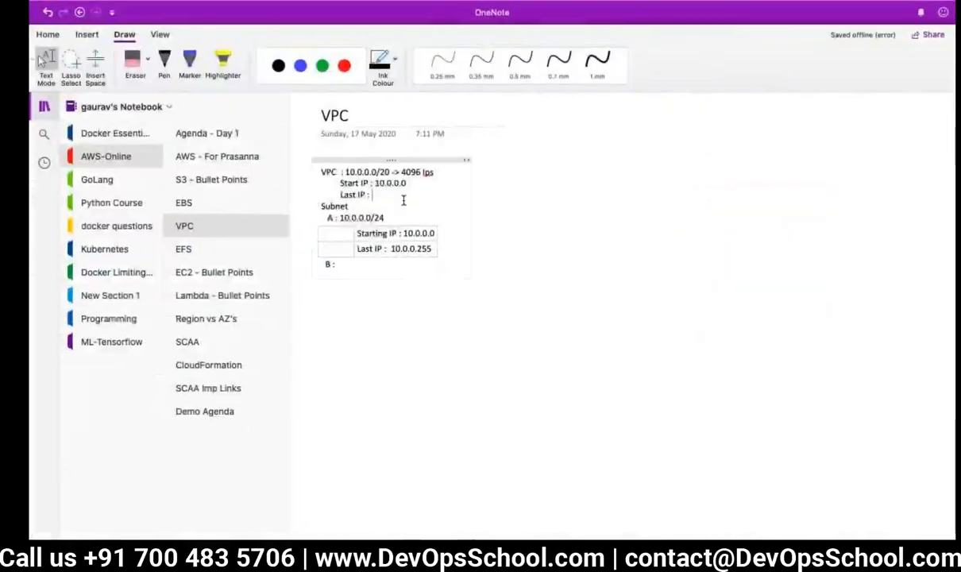
pyautogui.write('10.0.')
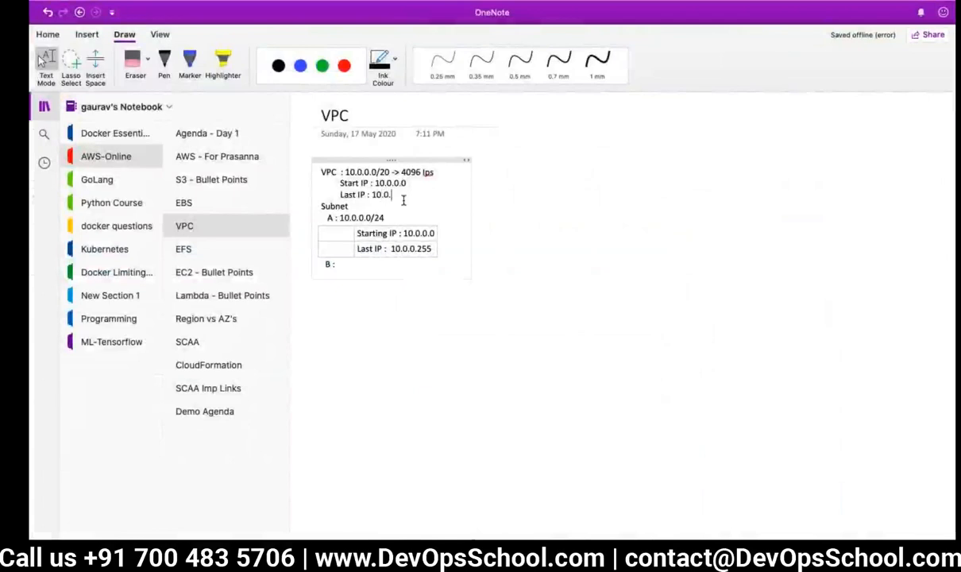
pyautogui.write('15.255')
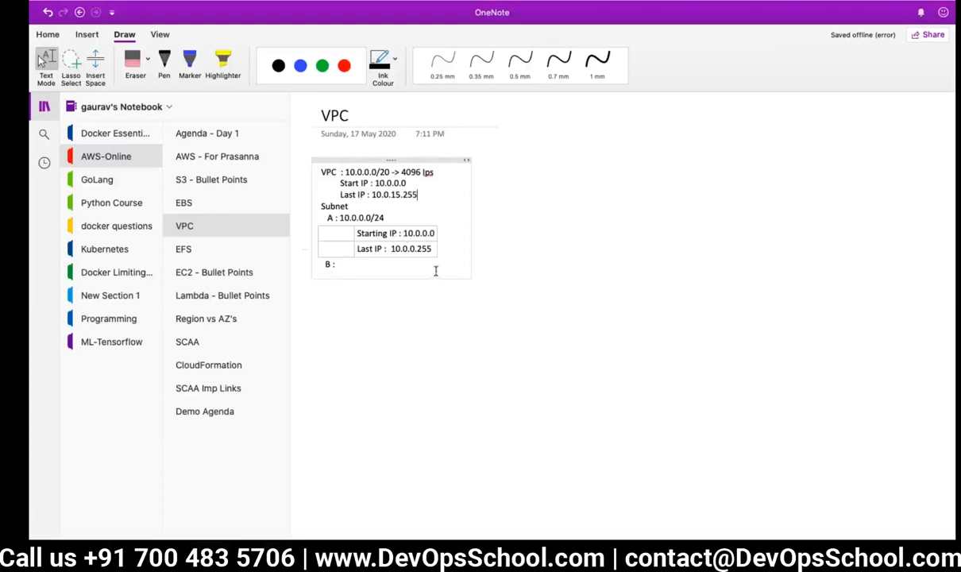
# Step: Enter 10.0.1.0/24 as the CIDR of subnet B and remove the extra line below it
pyautogui.click(361, 269)
pyautogui.write('10.0')
pyautogui.write('.1.0/24')
pyautogui.press('Return')
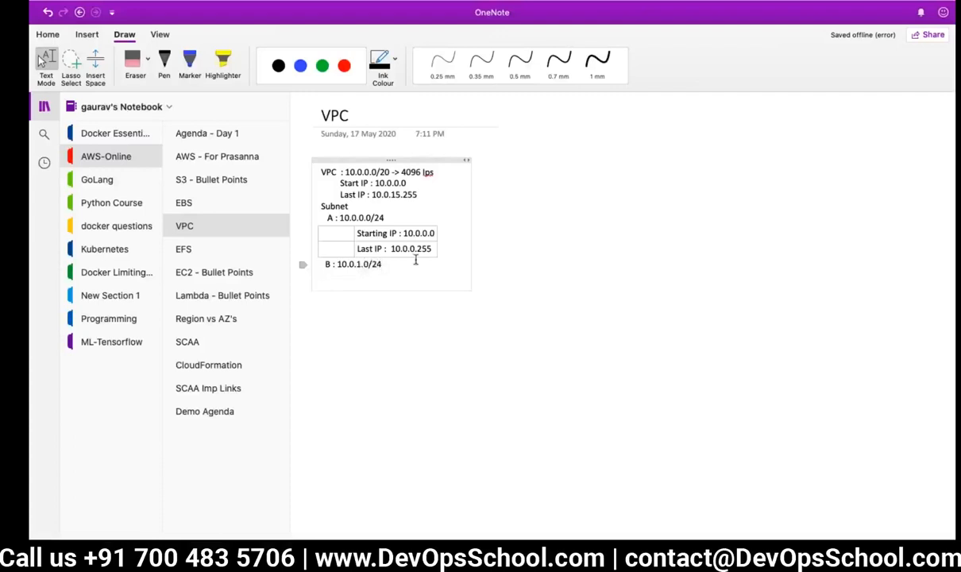
pyautogui.press('BackSpace')
pyautogui.press('BackSpace')
# Step: Copy subnet A's Starting IP and Last IP table and paste it below subnet B
pyautogui.moveTo(421, 237); pyautogui.dragTo(311, 236)
pyautogui.hotkey('ctrl', 'c')
pyautogui.click(413, 261)
pyautogui.hotkey('ctrl', 'v')
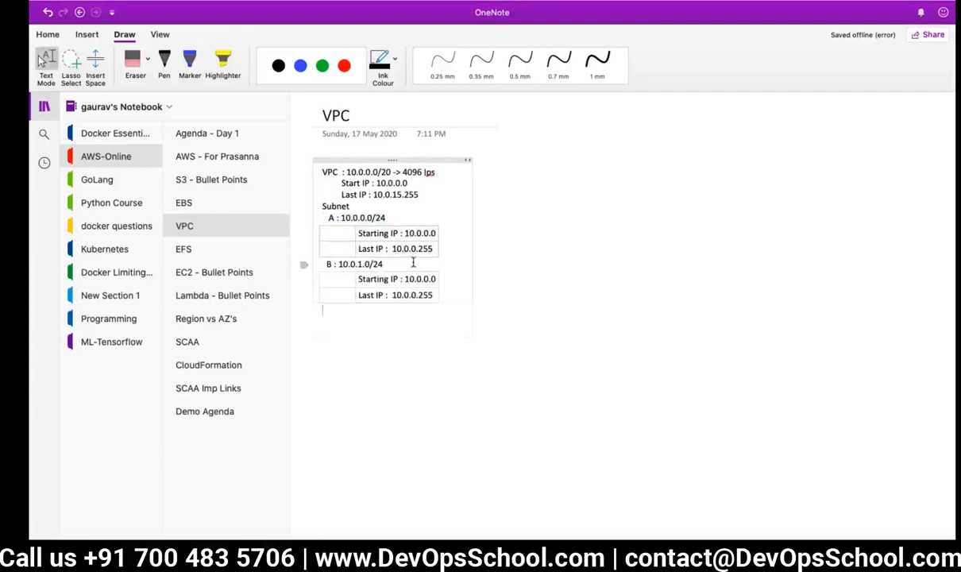
# Step: Switch to the CIDR calculator in Chrome, calculate 10.0.1.0/24 and highlight its first IP
pyautogui.hotkey('ctrl', 'Left')
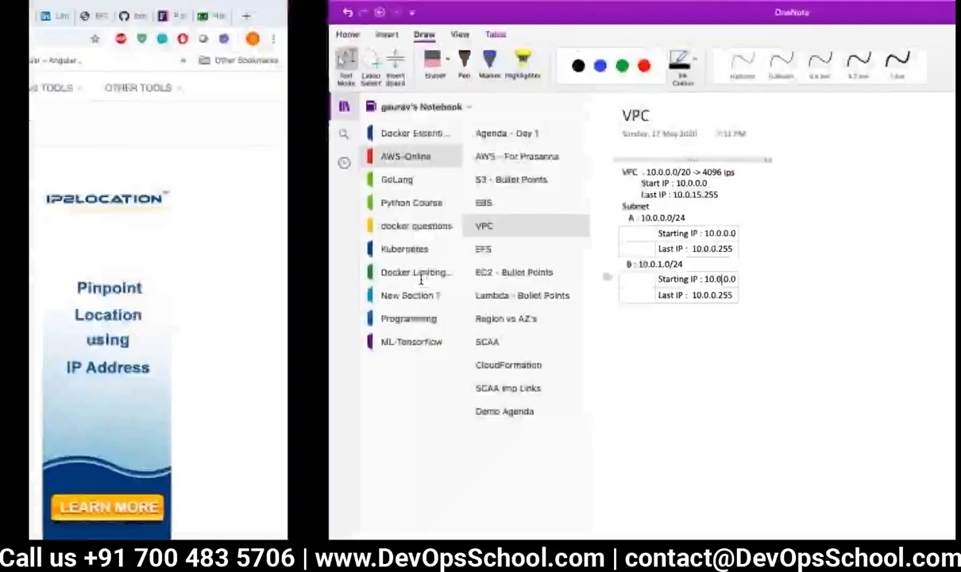
pyautogui.click(168, 518)
pyautogui.press('BackSpace')
pyautogui.write('1')
pyautogui.press('BackSpace')
pyautogui.write('4')
pyautogui.press('Return')
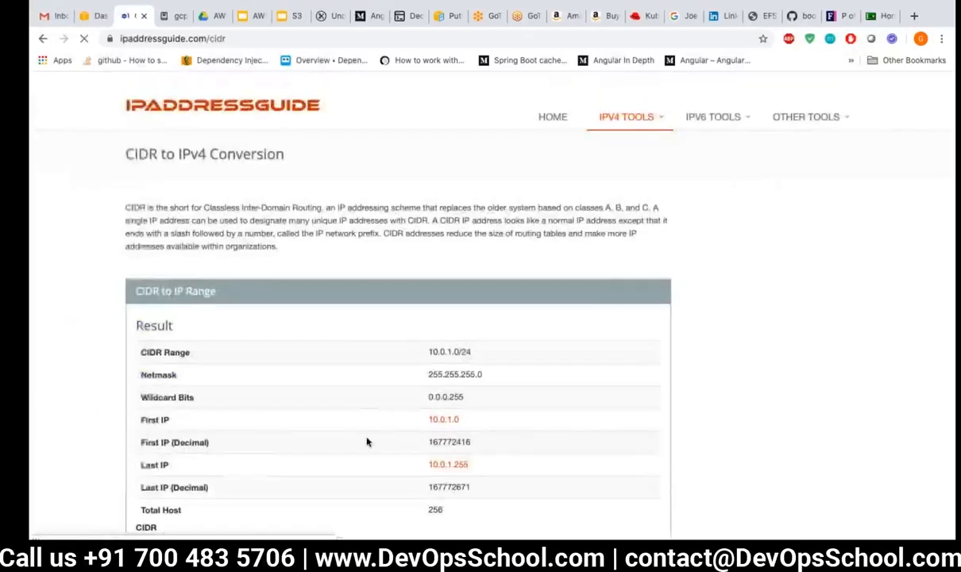
pyautogui.scroll(-1, 483, 369)
pyautogui.moveTo(483, 369); pyautogui.dragTo(424, 369)
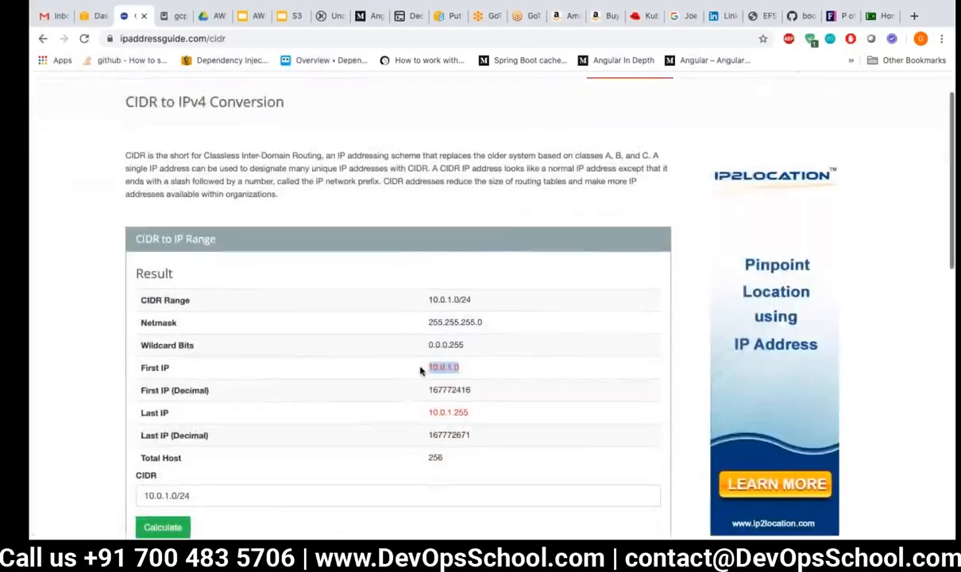
# Step: Switch to OneNote and change the third octet of subnet B's Starting IP to 1
pyautogui.hotkey('ctrl', 'Right')
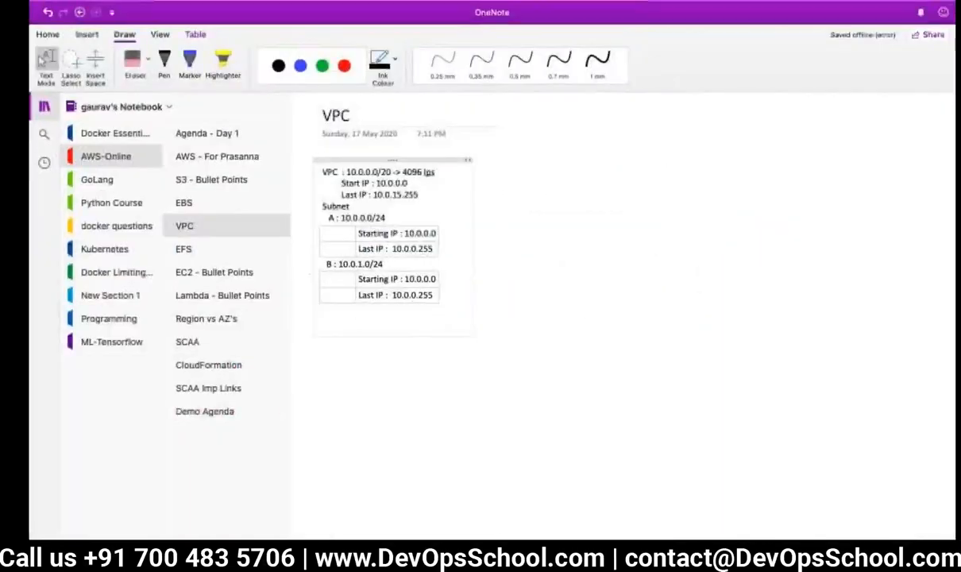
pyautogui.click(427, 276)
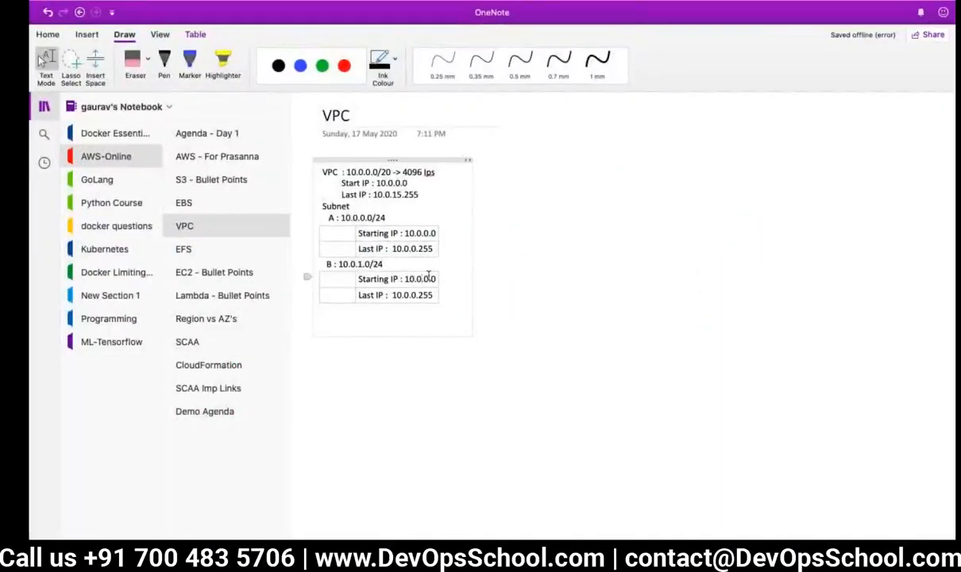
pyautogui.press('BackSpace')
pyautogui.write('1')
# Step: Switch to the AWS console in Chrome, find the VPC service and open its list of VPCs
pyautogui.hotkey('ctrl', 'Left')
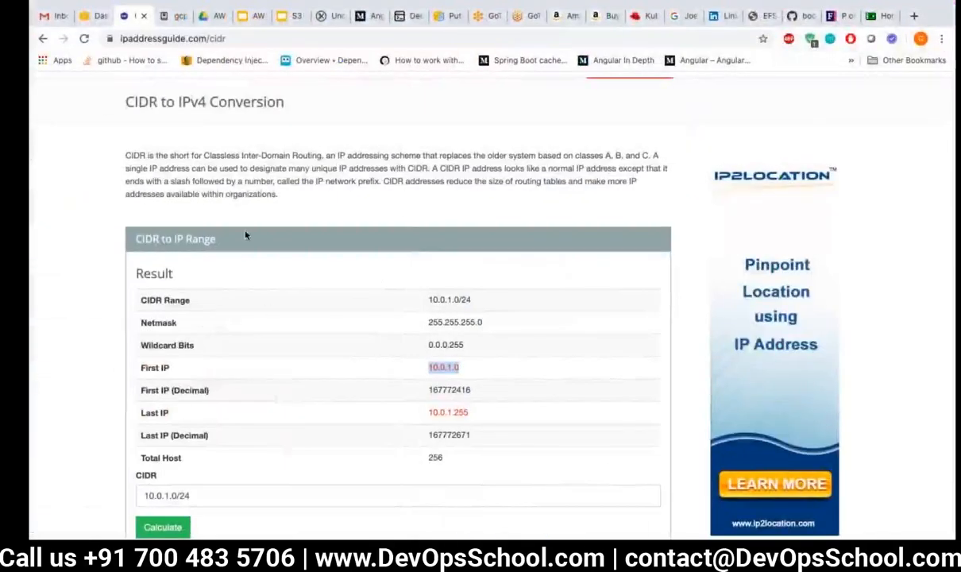
pyautogui.click(94, 16)
pyautogui.scroll(1, 148, 181)
pyautogui.click(149, 84)
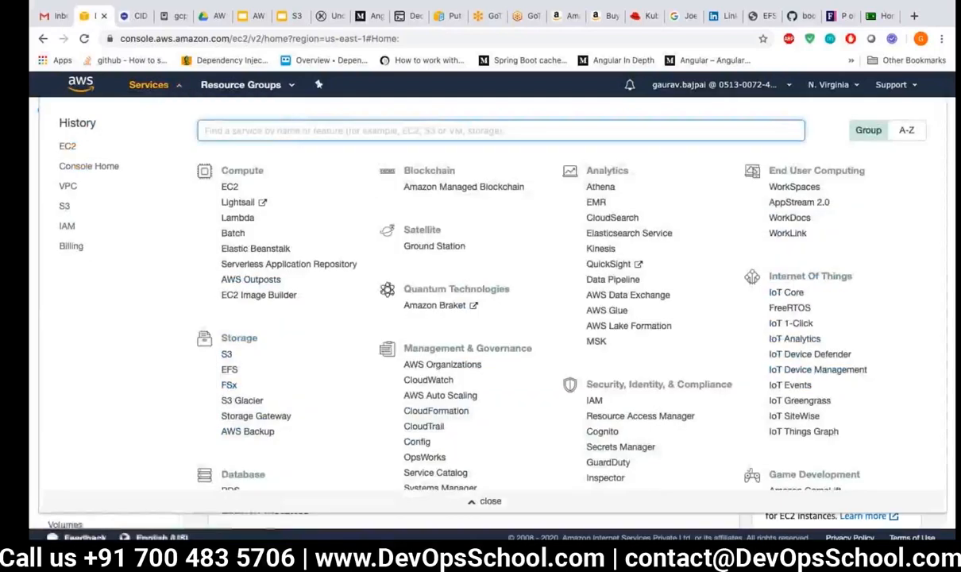
pyautogui.write('vpc')
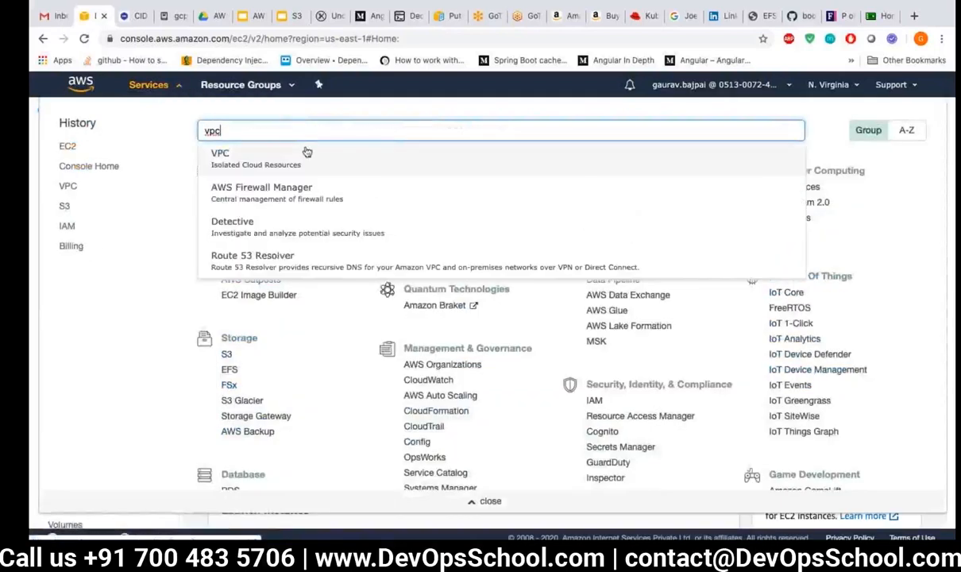
pyautogui.click(306, 153)
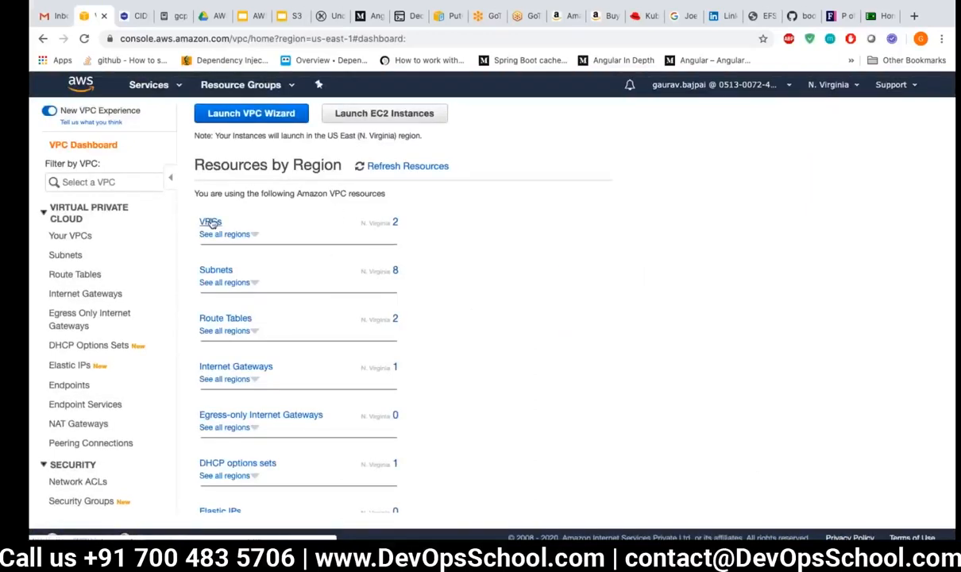
pyautogui.click(211, 222)
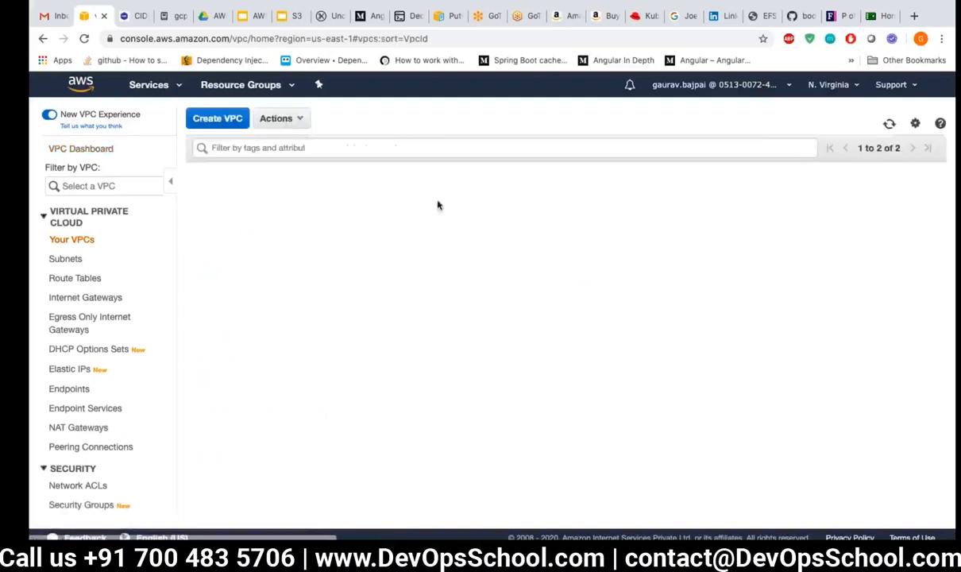
# Step: Select the demo VPC with CIDR 10.0.0.0/20 to view its details
pyautogui.click(198, 197)
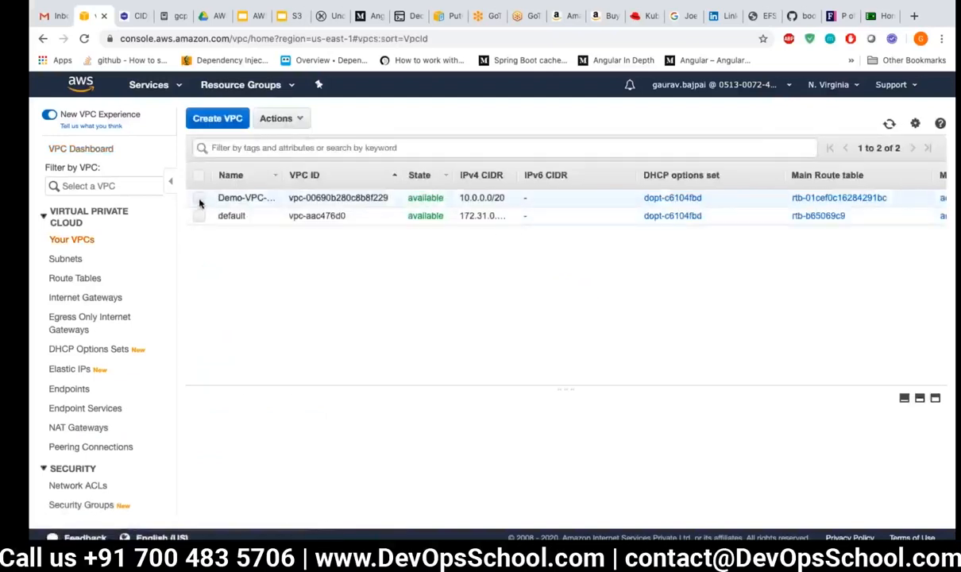
pyautogui.click(289, 118)
pyautogui.click(332, 314)
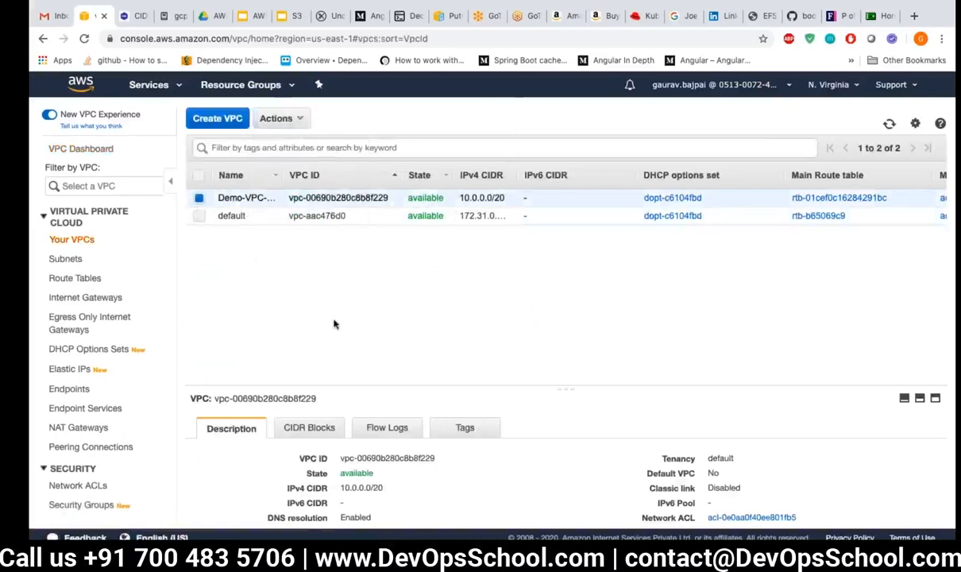
pyautogui.click(199, 199)
pyautogui.click(334, 197)
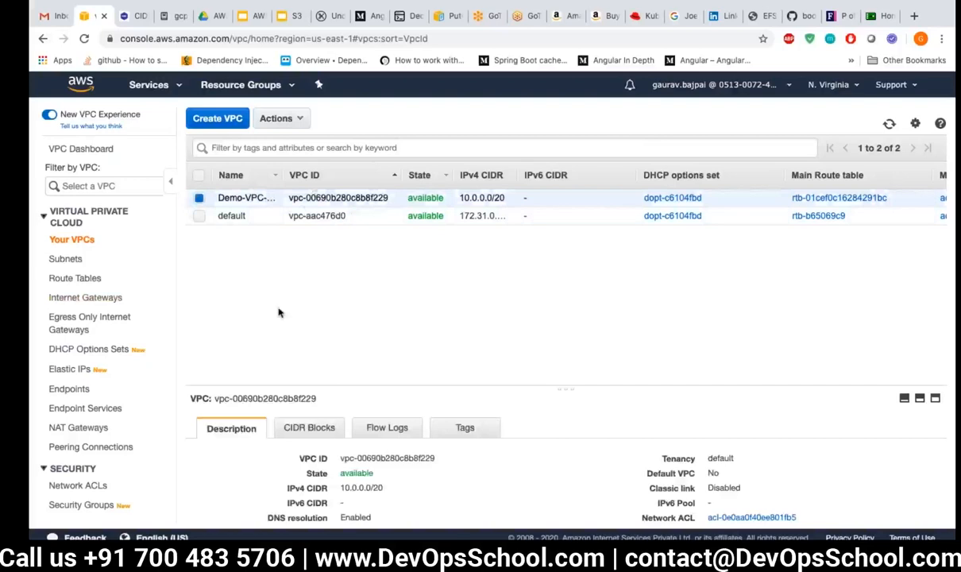
# Step: Look through the VPC service's resource categories and open the list of subnets
pyautogui.scroll(-6, 103, 318)
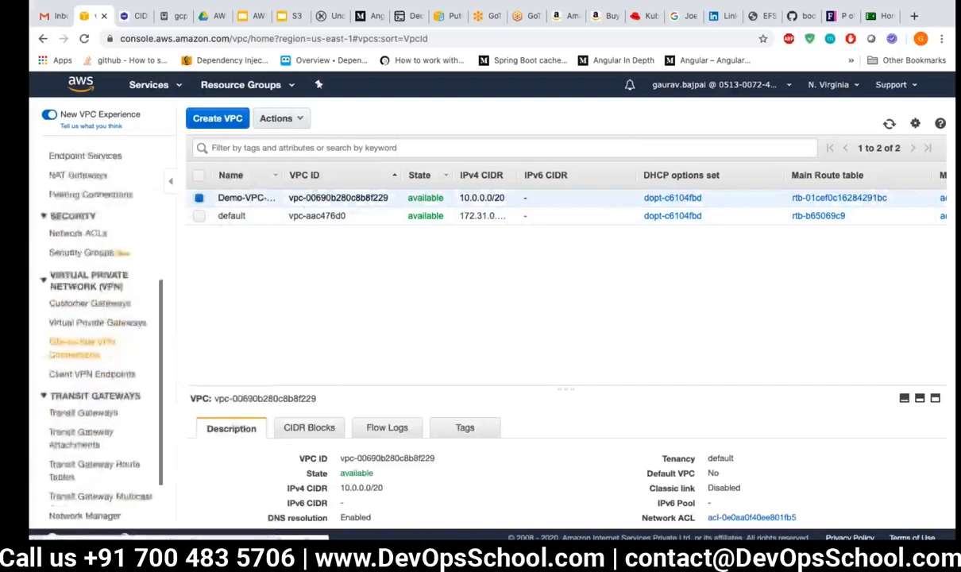
pyautogui.scroll(-2, 83, 342)
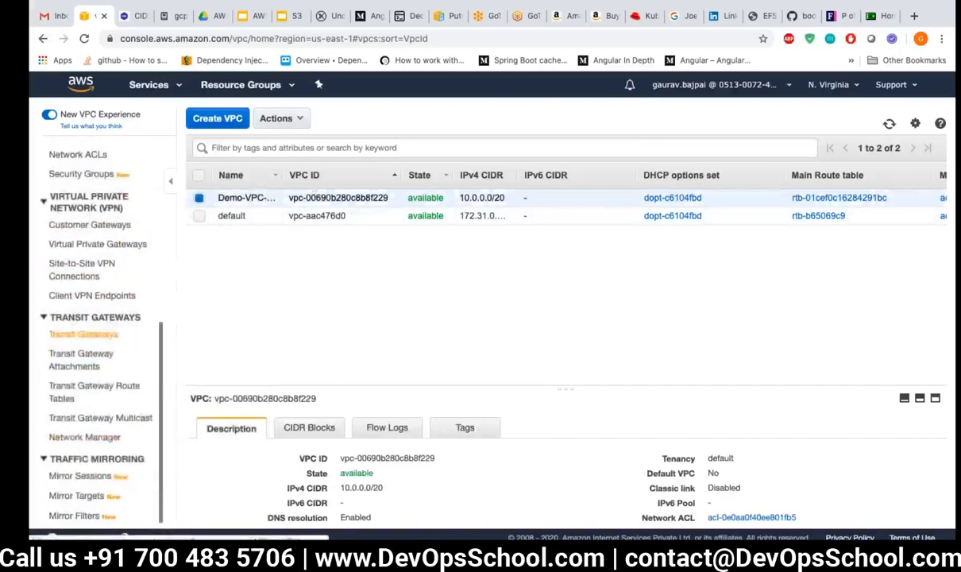
pyautogui.scroll(8, 83, 318)
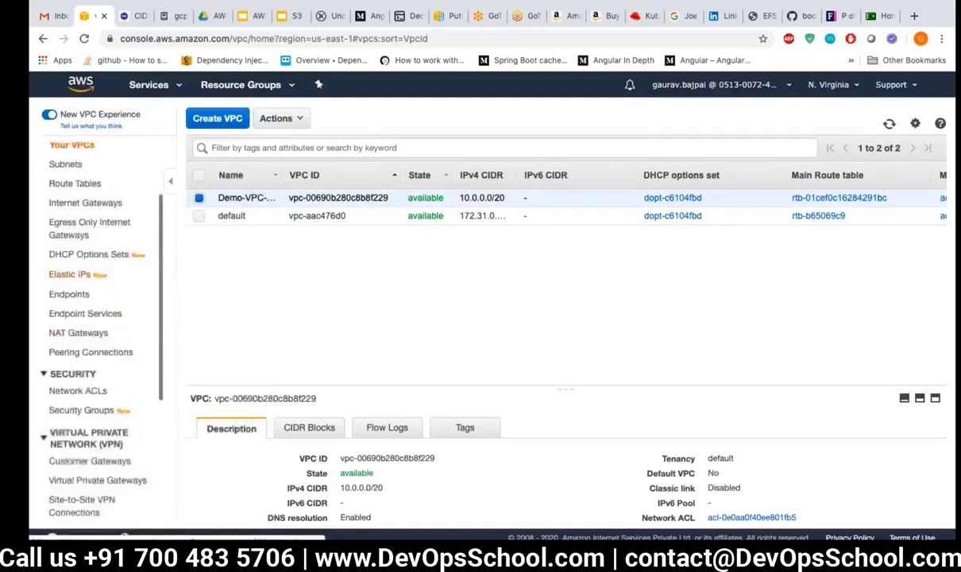
pyautogui.scroll(-4, 80, 275)
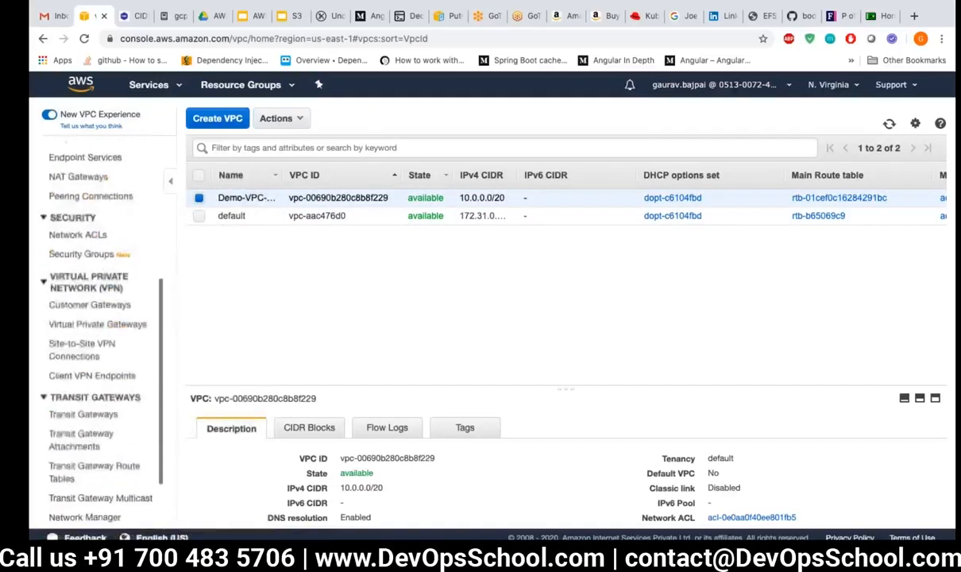
pyautogui.scroll(-2, 96, 410)
pyautogui.scroll(4, 95, 410)
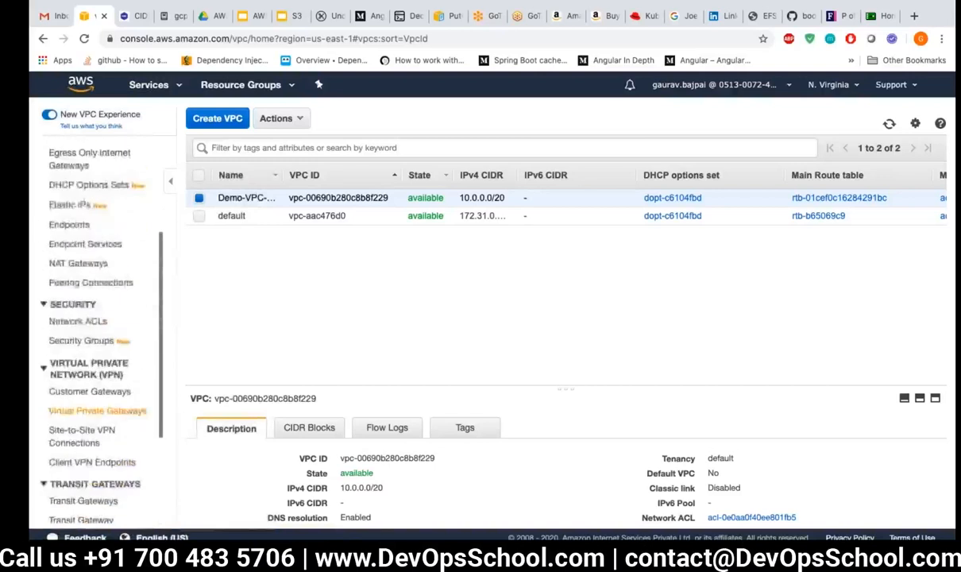
pyautogui.scroll(4, 88, 411)
pyautogui.click(67, 258)
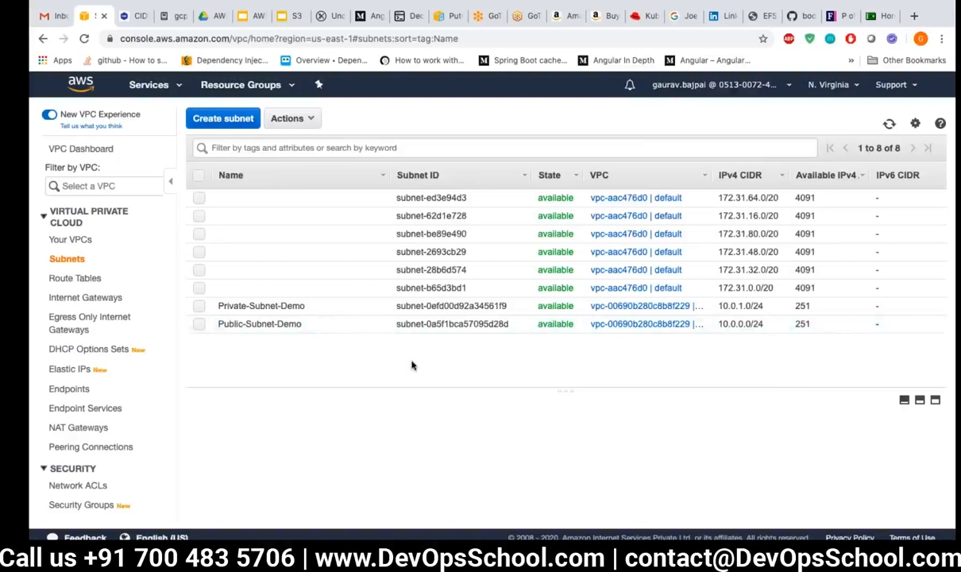
# Step: Switch to draw.io, add a large square below the green box and give it the light blue style
pyautogui.hotkey('ctrl', 'Left')
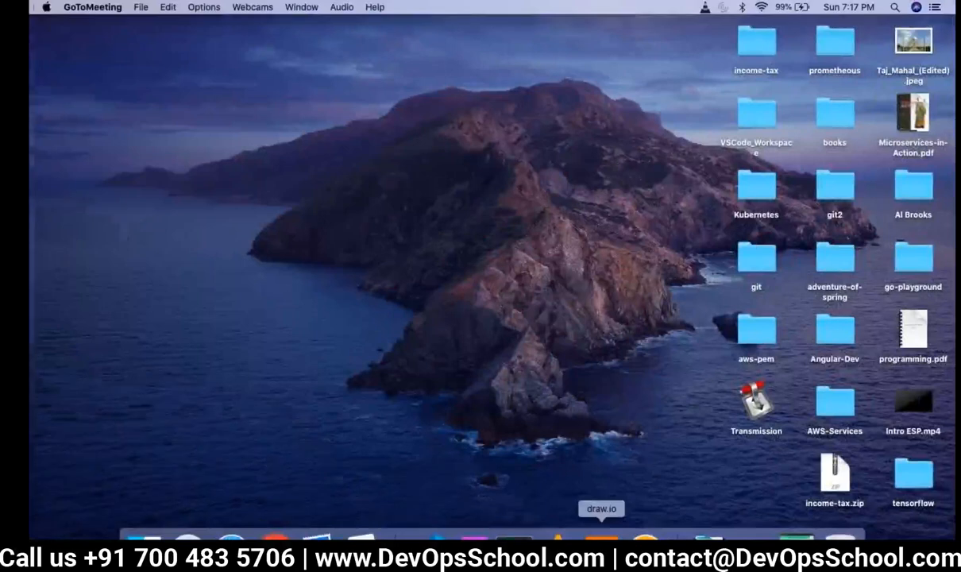
pyautogui.click(602, 537)
pyautogui.scroll(-12, 466, 294)
pyautogui.scroll(-10, 467, 324)
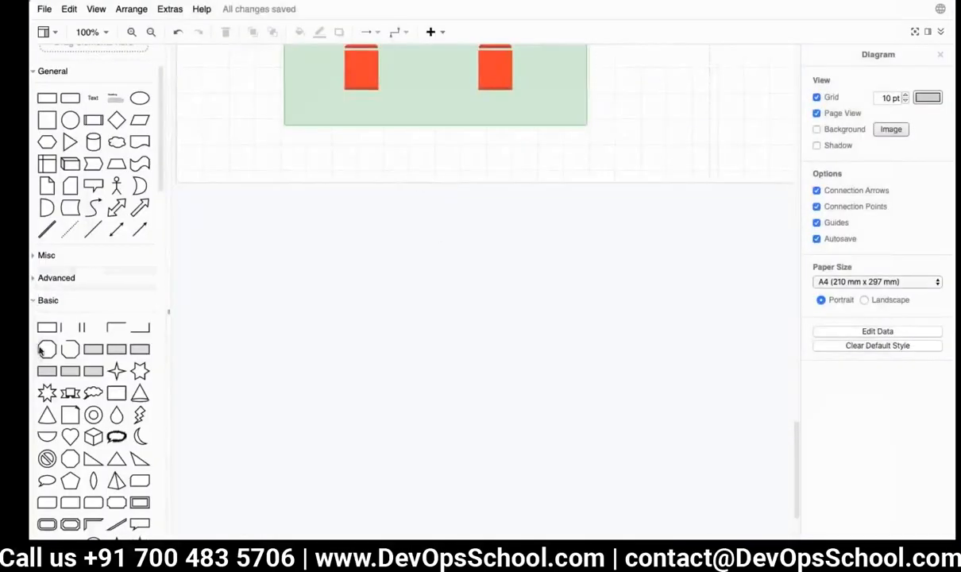
pyautogui.scroll(3, 55, 226)
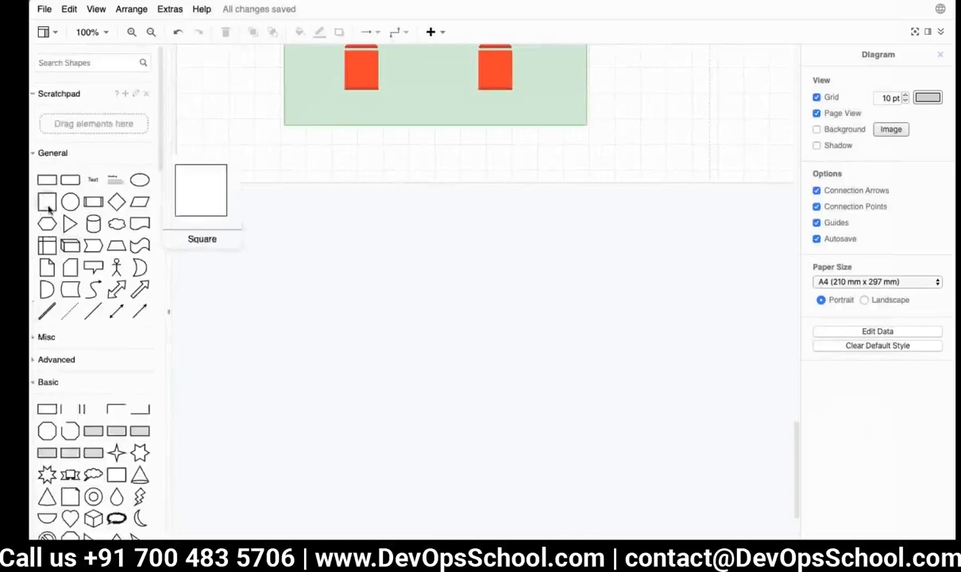
pyautogui.click(47, 202)
pyautogui.moveTo(484, 298); pyautogui.dragTo(698, 493)
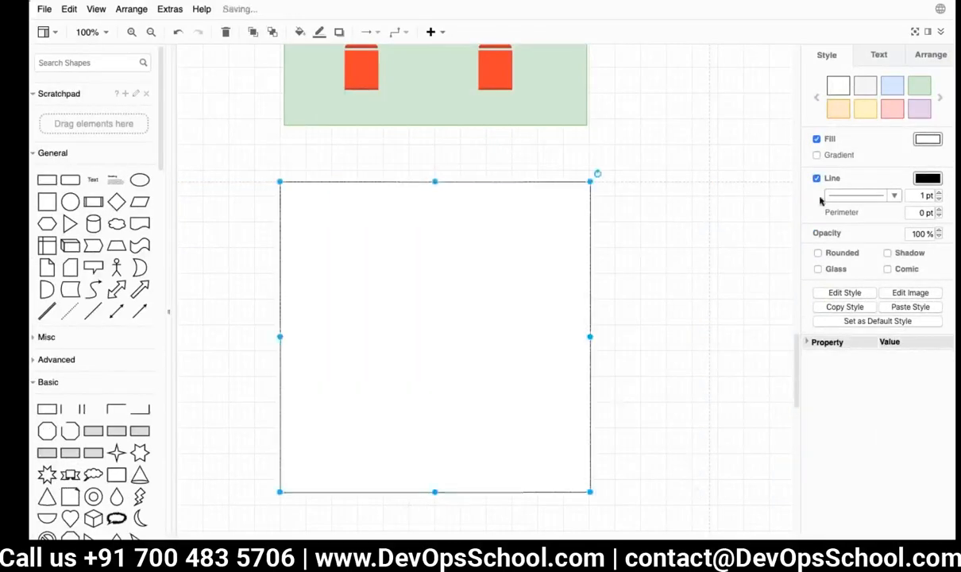
pyautogui.click(892, 85)
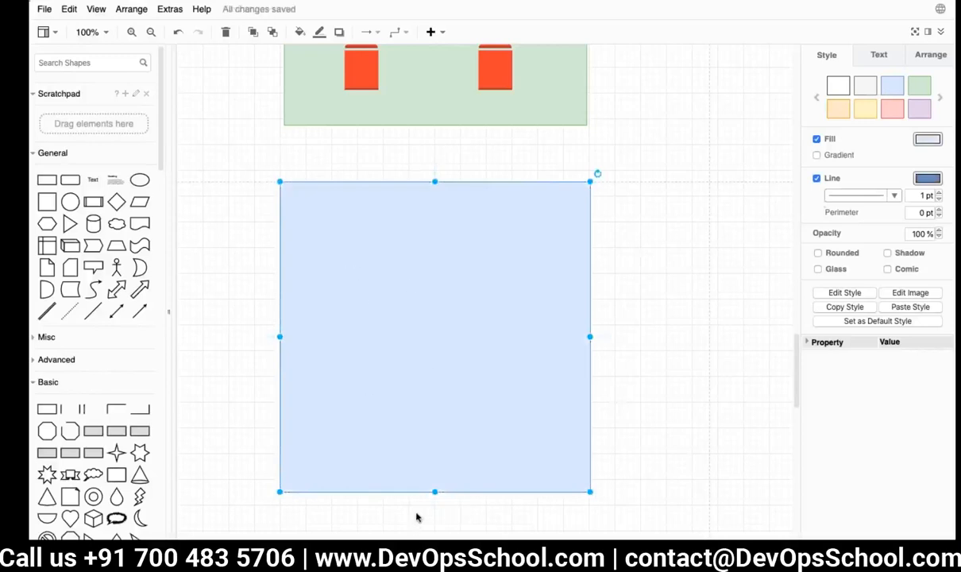
# Step: Add the text label "AZ - 1" centred below the blue square
pyautogui.doubleClick(416, 517)
pyautogui.write('Az')
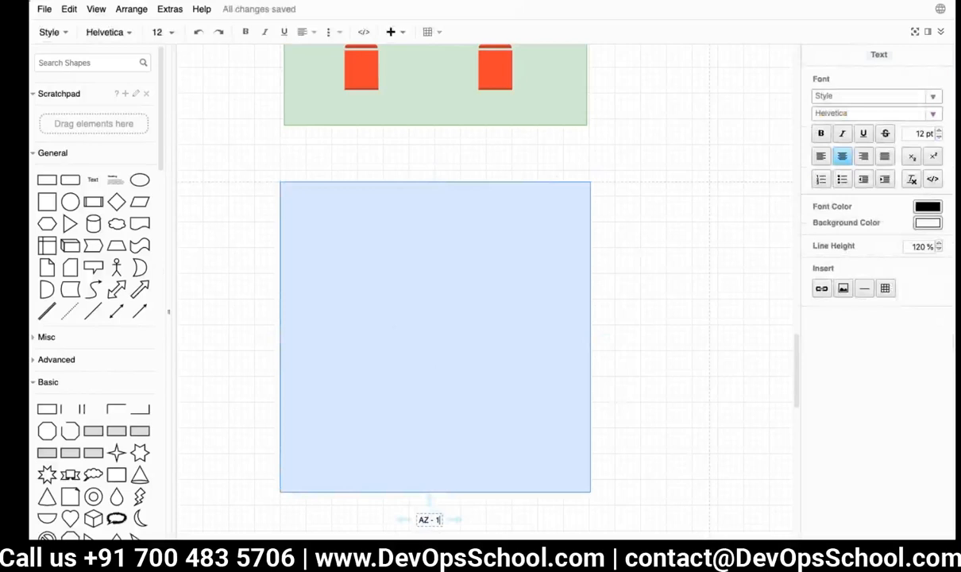
pyautogui.click(402, 262)
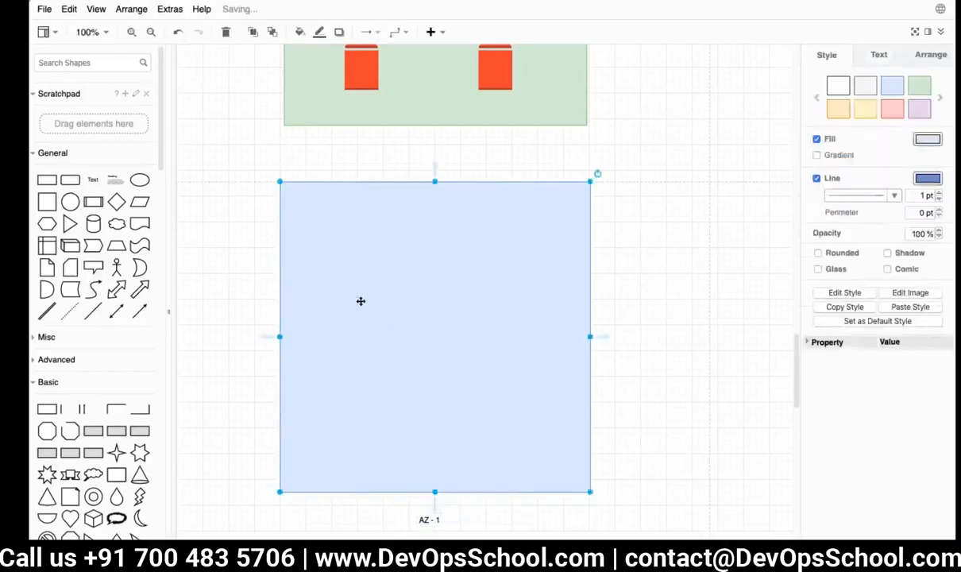
# Step: Add a rounded rectangle and place it in the upper left area of the blue square
pyautogui.click(70, 179)
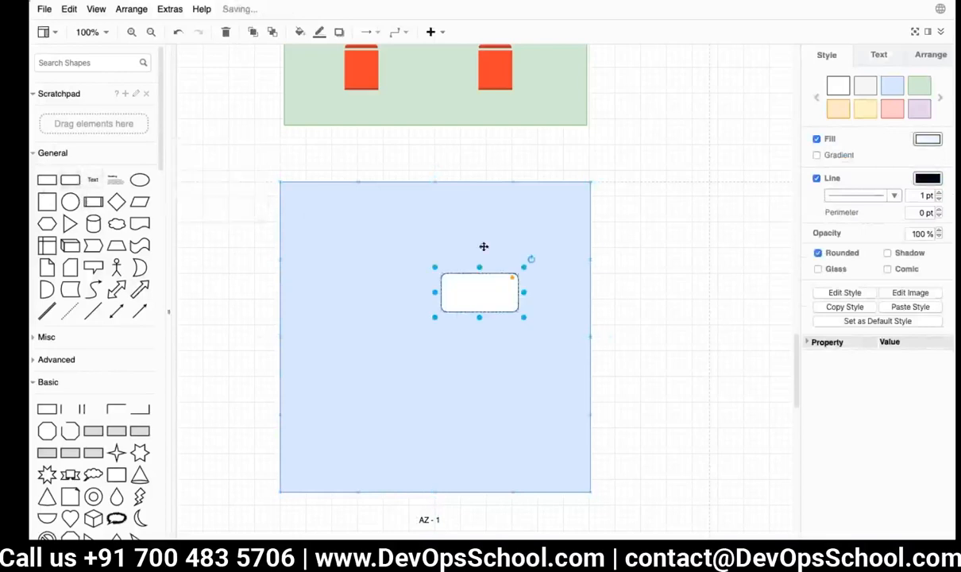
pyautogui.moveTo(472, 296); pyautogui.dragTo(333, 259)
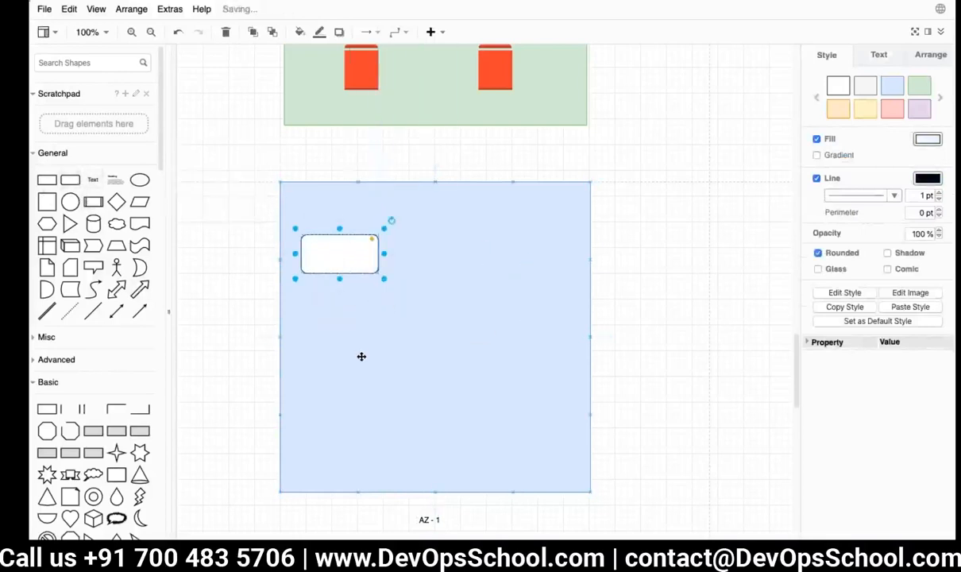
pyautogui.click(361, 357)
# Step: Duplicate the rounded rectangle four times and move the last copy onto the blue square's right edge
pyautogui.click(344, 262)
pyautogui.hotkey('ctrl', 'd')
pyautogui.hotkey('ctrl', 'd')
pyautogui.hotkey('ctrl', 'd')
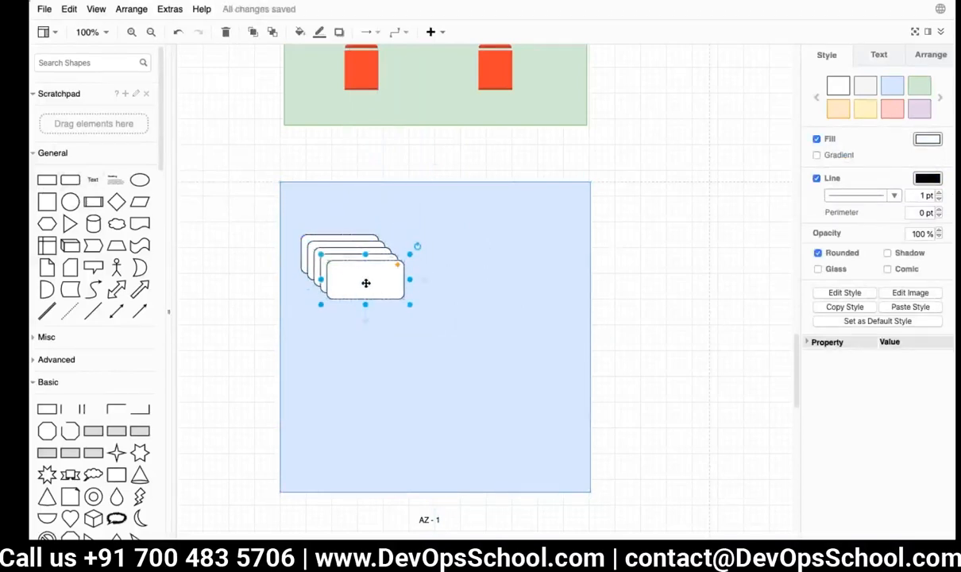
pyautogui.moveTo(372, 284); pyautogui.dragTo(597, 276)
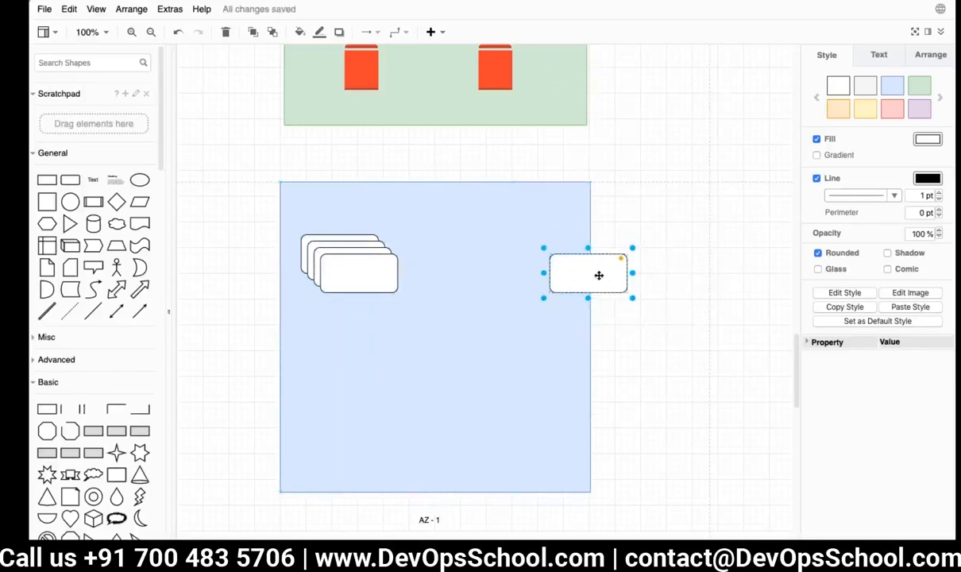
# Step: Label the front rectangle of the stack and the rectangle on the square's right edge "Subnet"
pyautogui.doubleClick(363, 274)
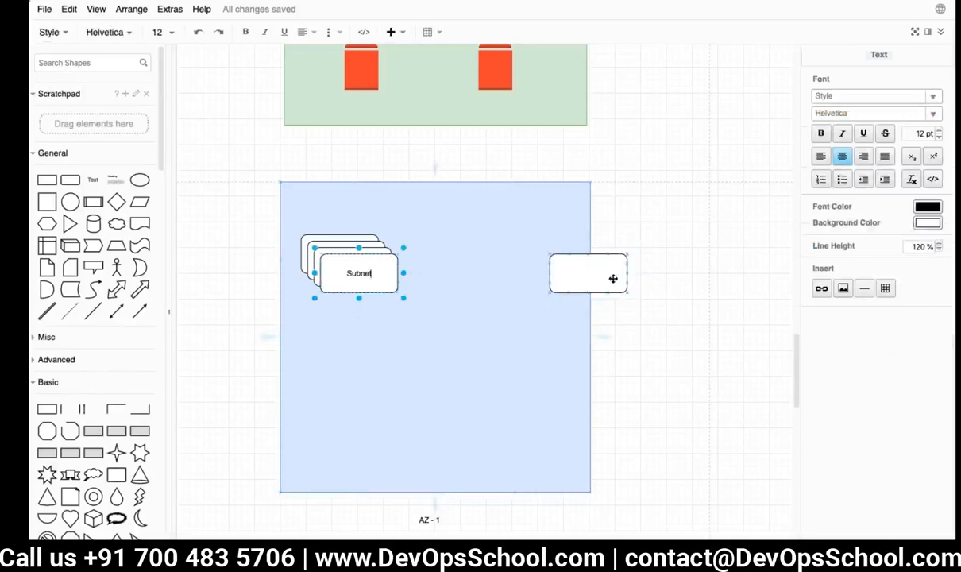
pyautogui.click(583, 277)
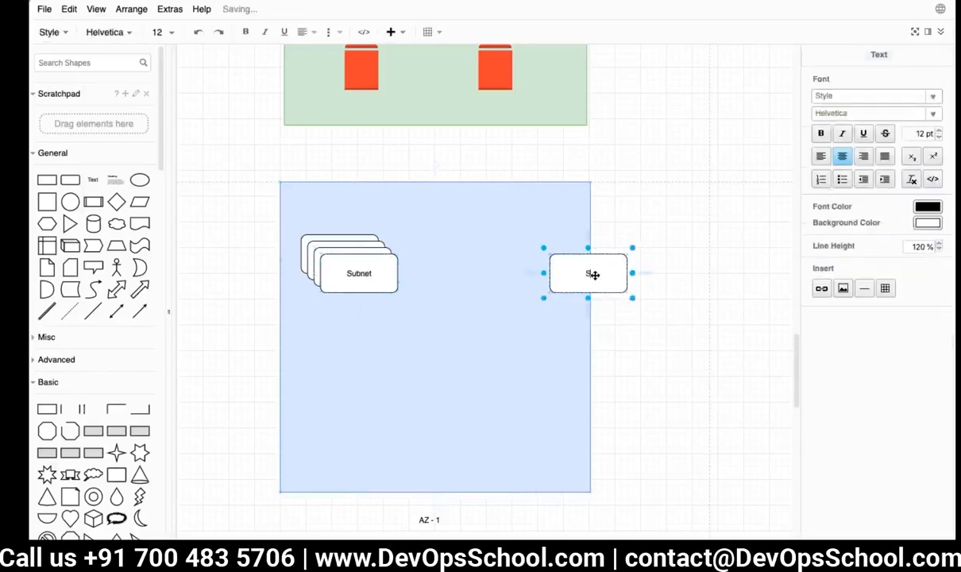
pyautogui.write('Submet')
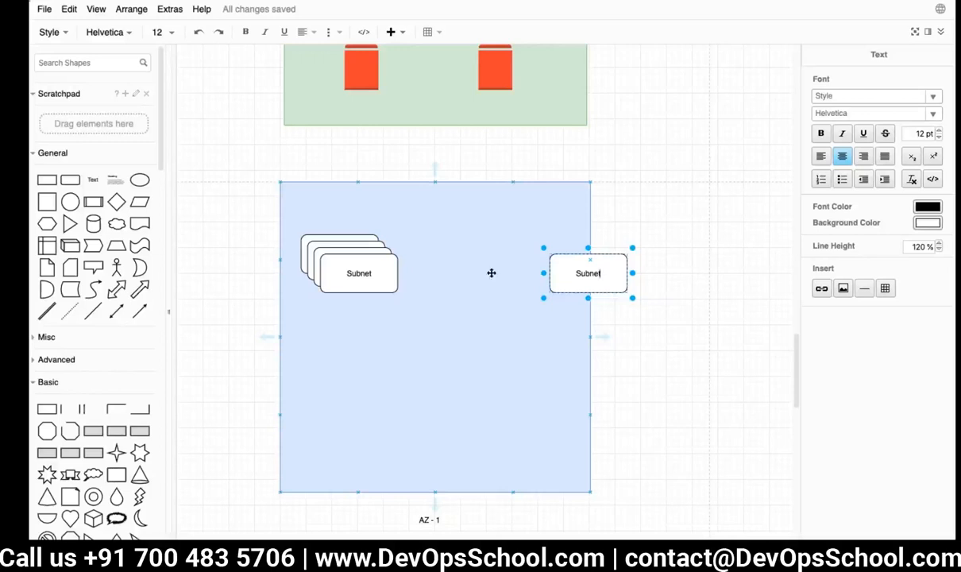
# Step: Switch to the AWS subnet list in Chrome and check the Availability Zone of the private and public demo subnets
pyautogui.hotkey('ctrl', 'Right')
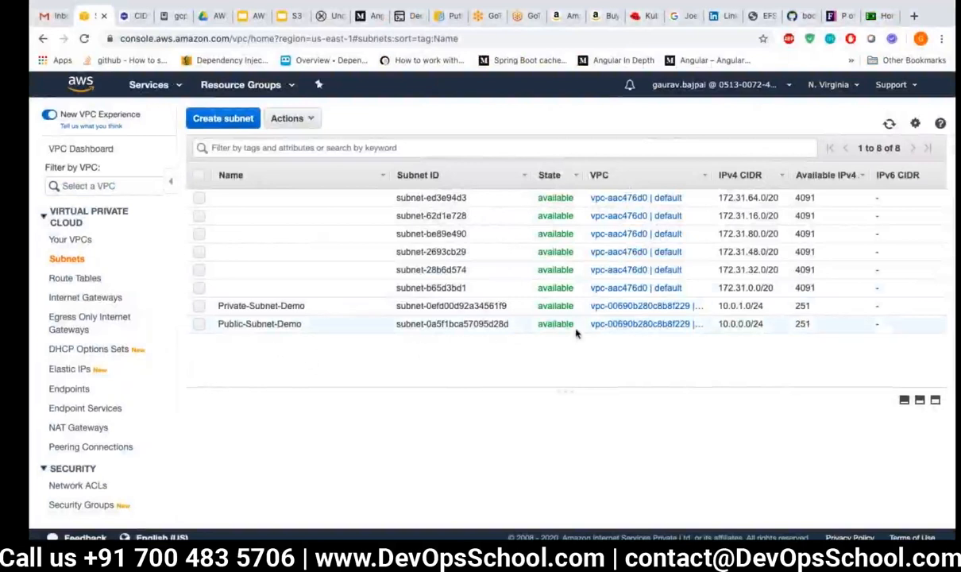
pyautogui.hscroll(5, 556, 318)
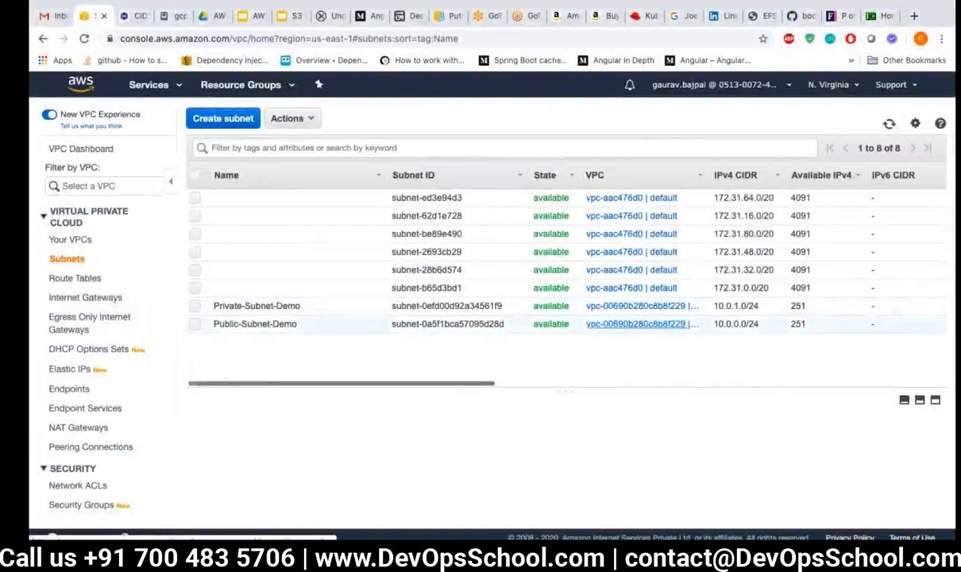
pyautogui.hscroll(3, 556, 262)
pyautogui.hscroll(-4, 556, 262)
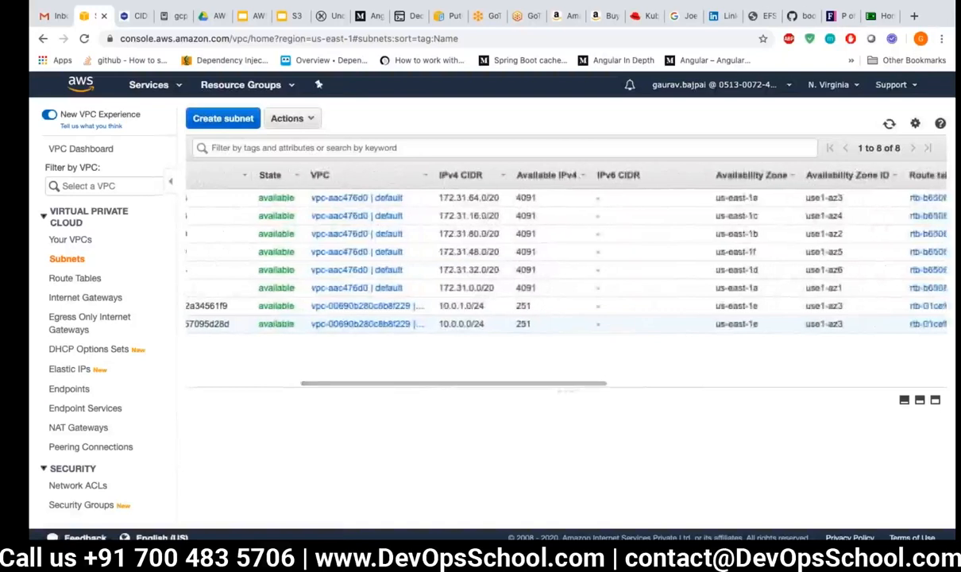
pyautogui.hscroll(3, 703, 316)
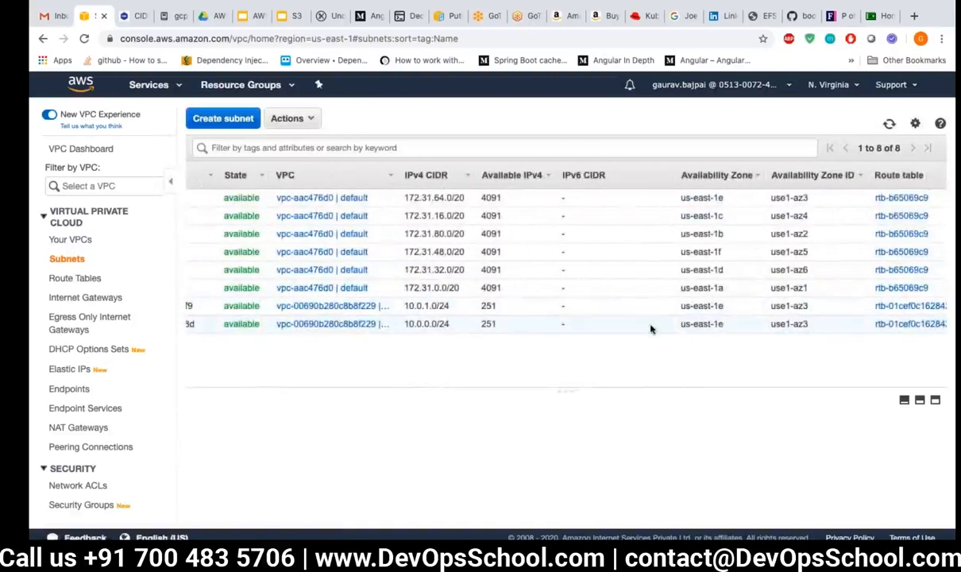
pyautogui.hscroll(-5, 650, 328)
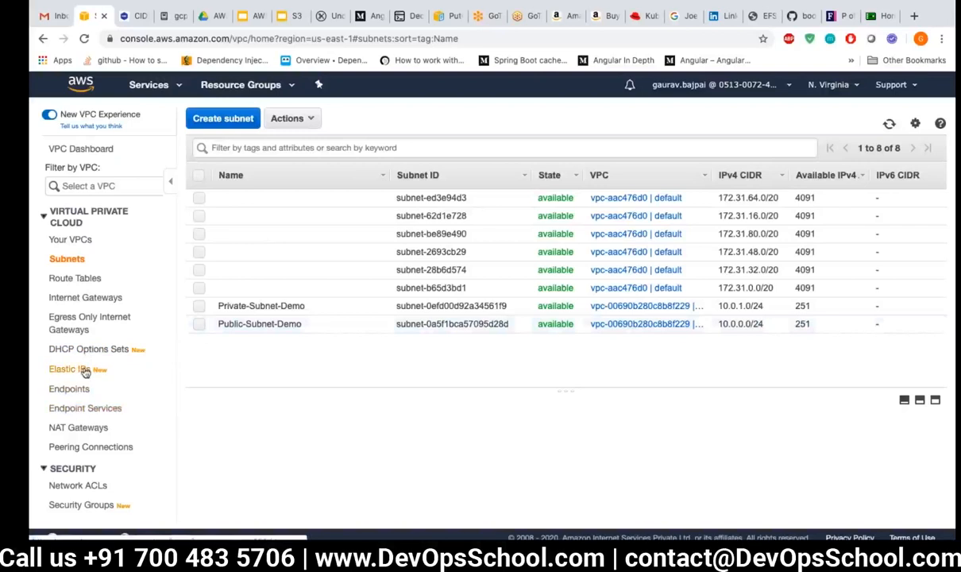
# Step: Start creating a new subnet and set its name tag to "Public subnet - az2"
pyautogui.scroll(-3, 85, 371)
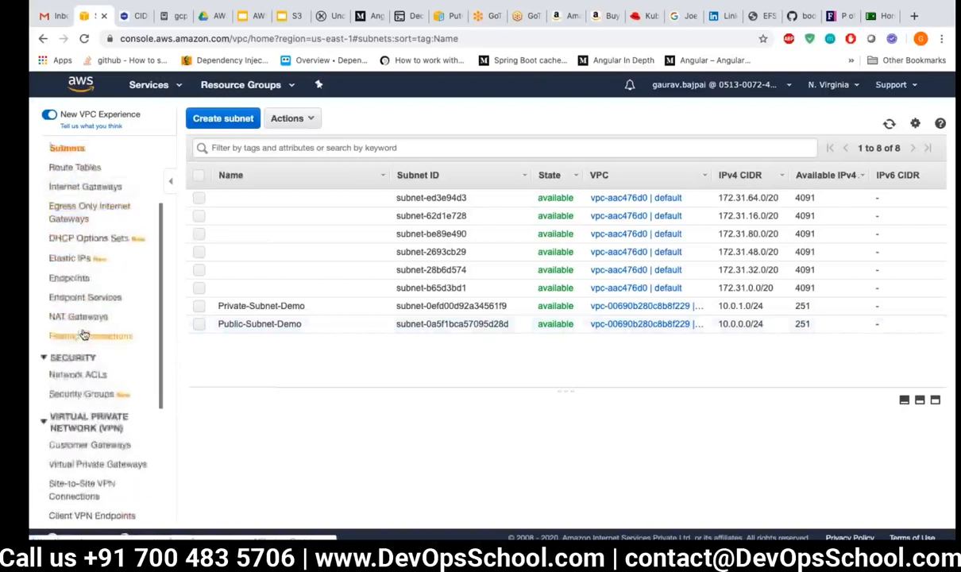
pyautogui.scroll(3, 85, 326)
pyautogui.scroll(-2, 84, 255)
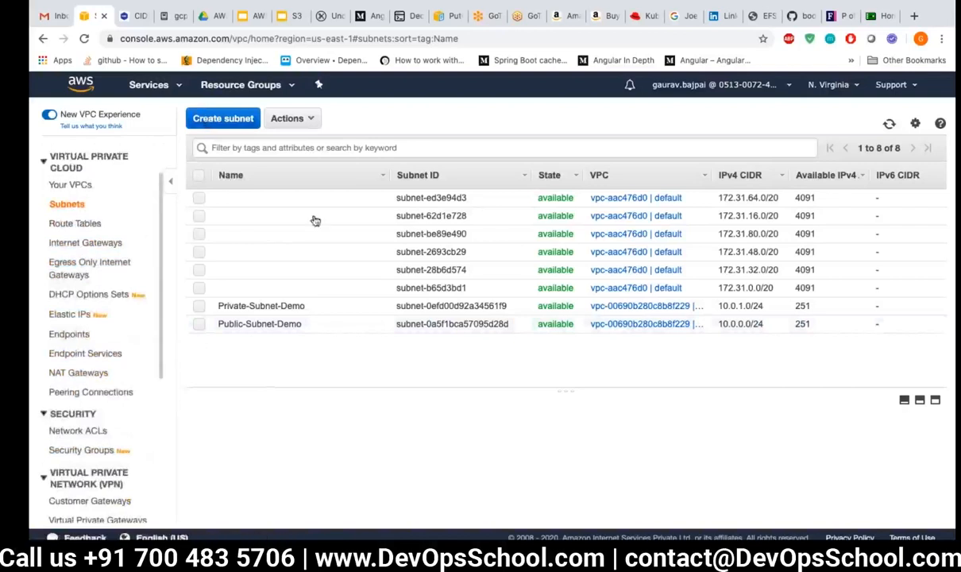
pyautogui.click(222, 118)
pyautogui.click(308, 216)
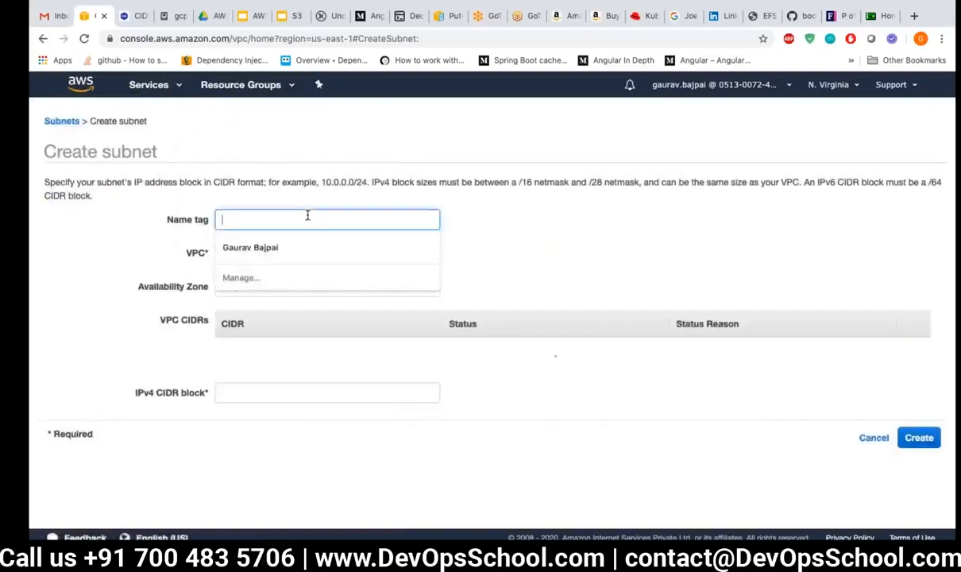
pyautogui.write('Public subnet')
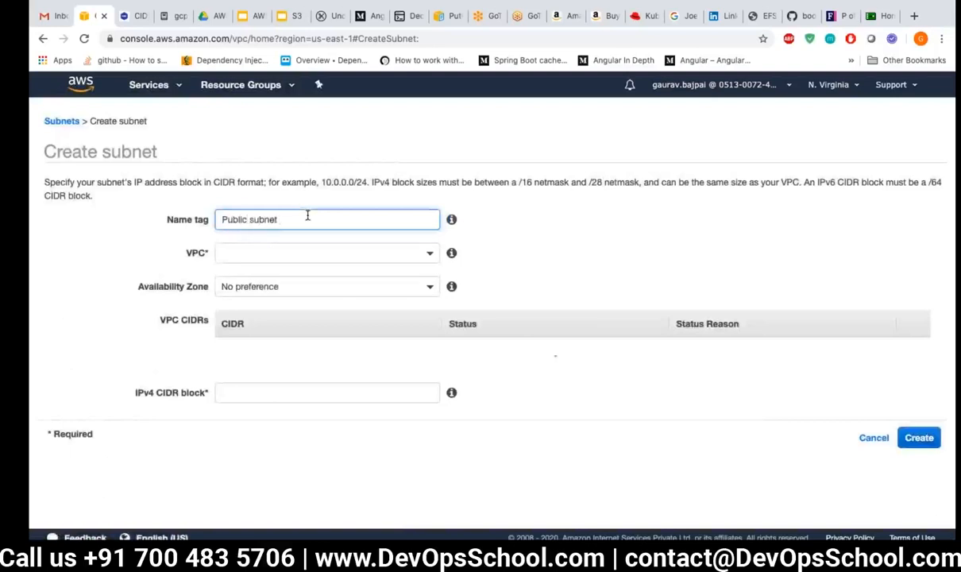
pyautogui.write('- az2')
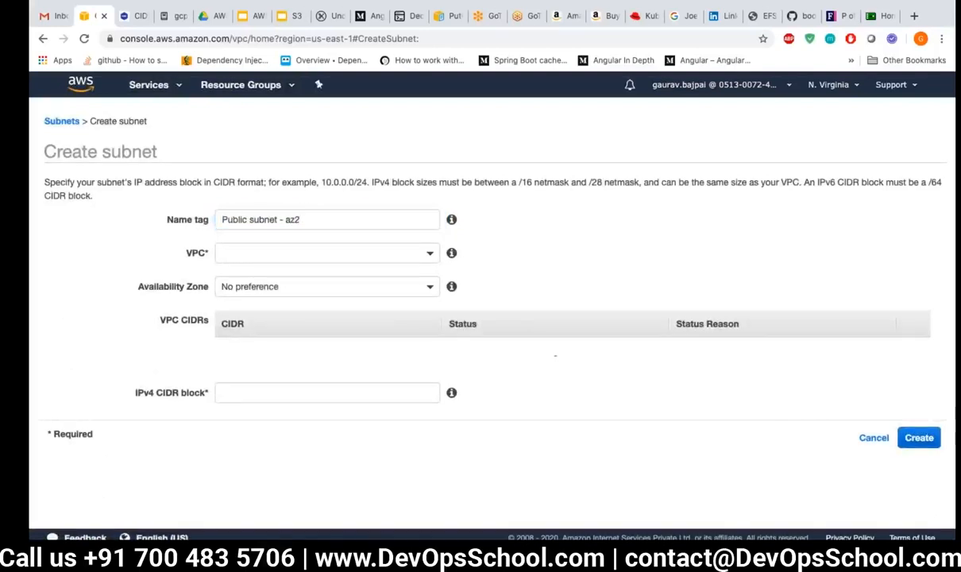
# Step: Assign the new subnet to VPC vpc-00690b280c8b8f229 and set its Availability Zone to us-east-1a
pyautogui.click(307, 252)
pyautogui.click(339, 327)
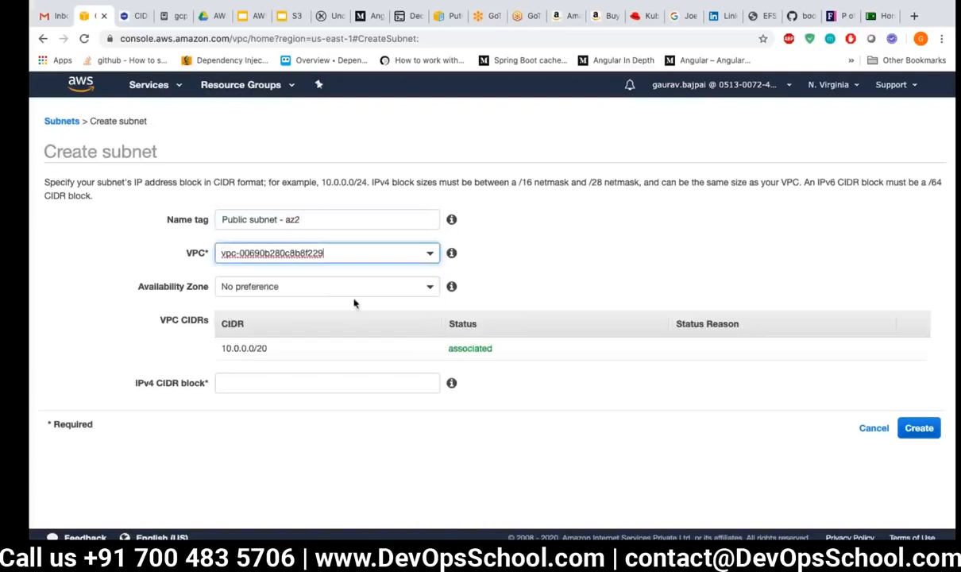
pyautogui.click(355, 285)
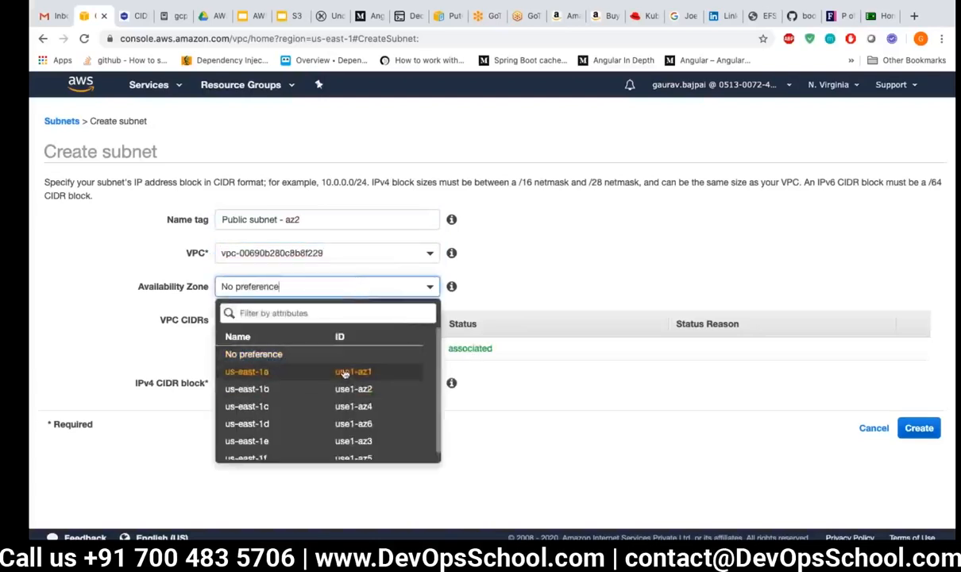
pyautogui.scroll(-1, 344, 419)
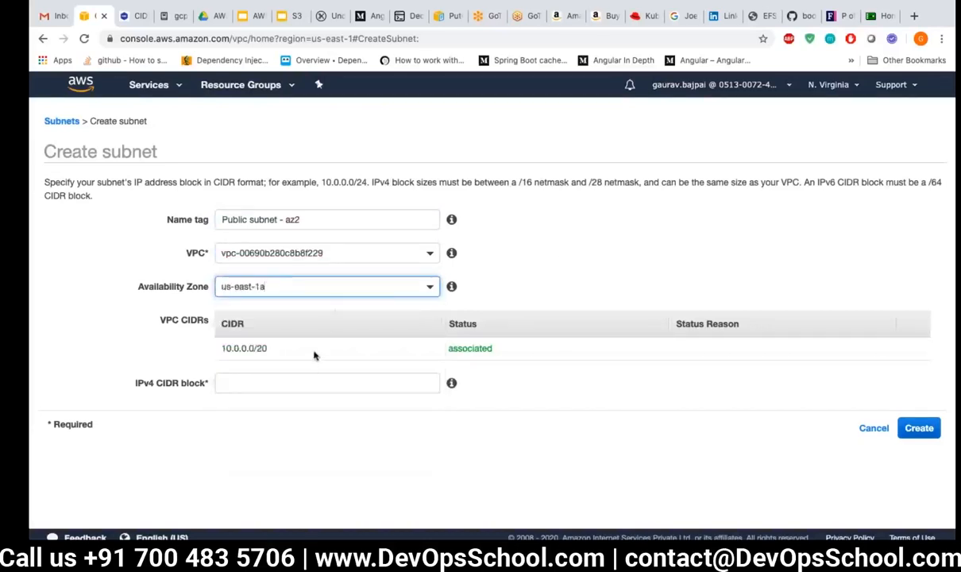
# Step: Enter 10.0.1.0/28 as the subnet's IPv4 CIDR block and check whether it is accepted
pyautogui.click(313, 382)
pyautogui.write('10.0.1.')
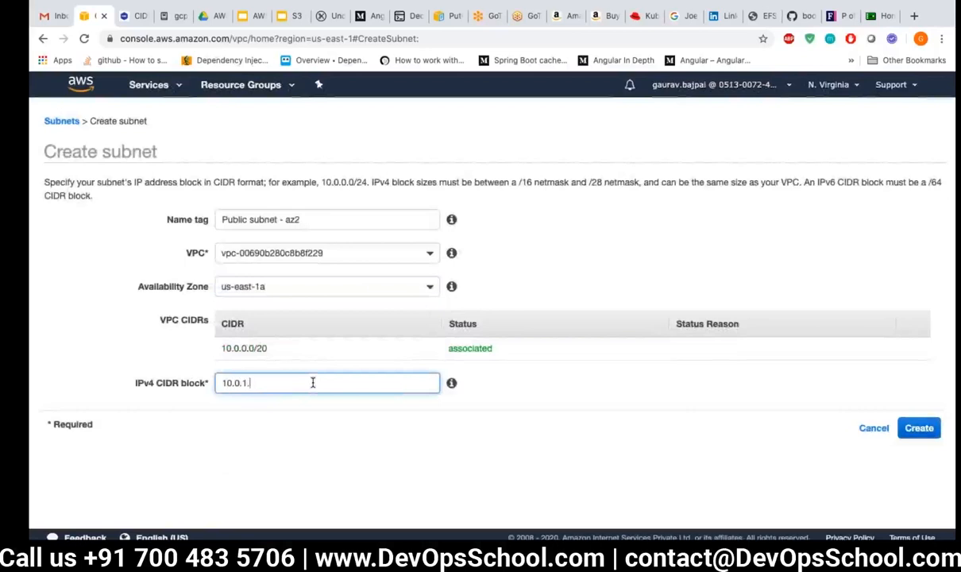
pyautogui.write('0/28')
pyautogui.click(531, 378)
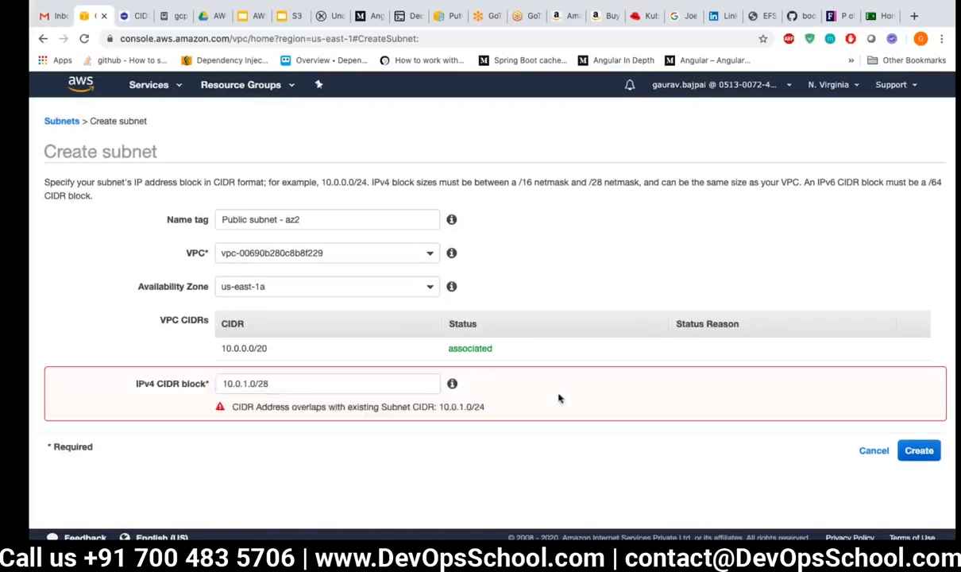
pyautogui.click(258, 384)
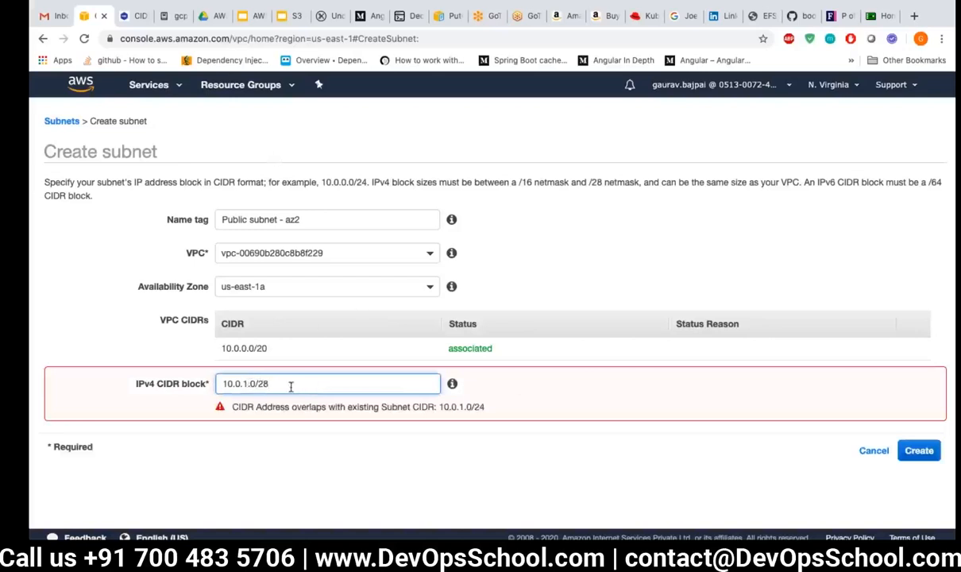
pyautogui.tripleClick(291, 386)
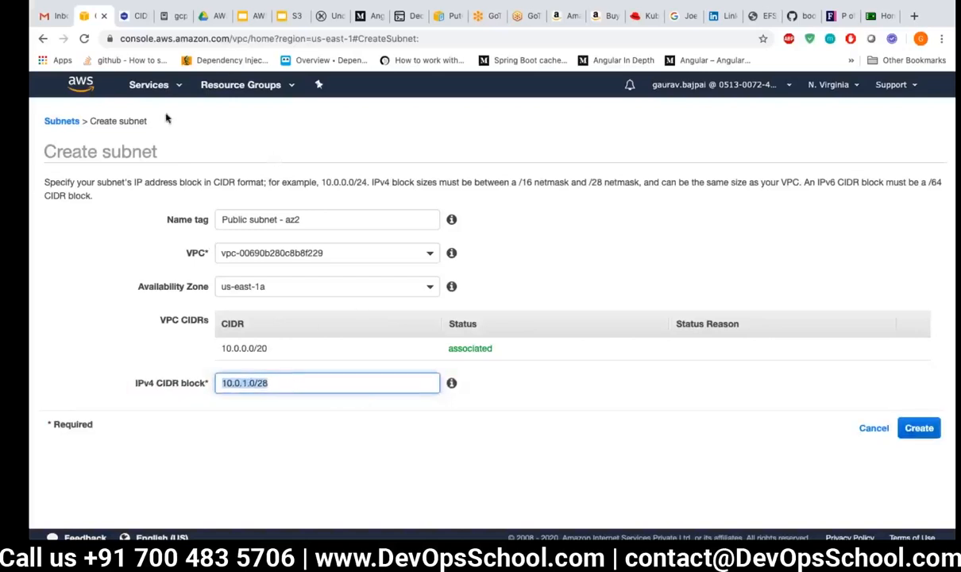
# Step: Switch to the CIDR calculator on ipaddressguide.com and calculate the IP range of 10.0.1.0/28
pyautogui.click(129, 13)
pyautogui.scroll(-1, 253, 364)
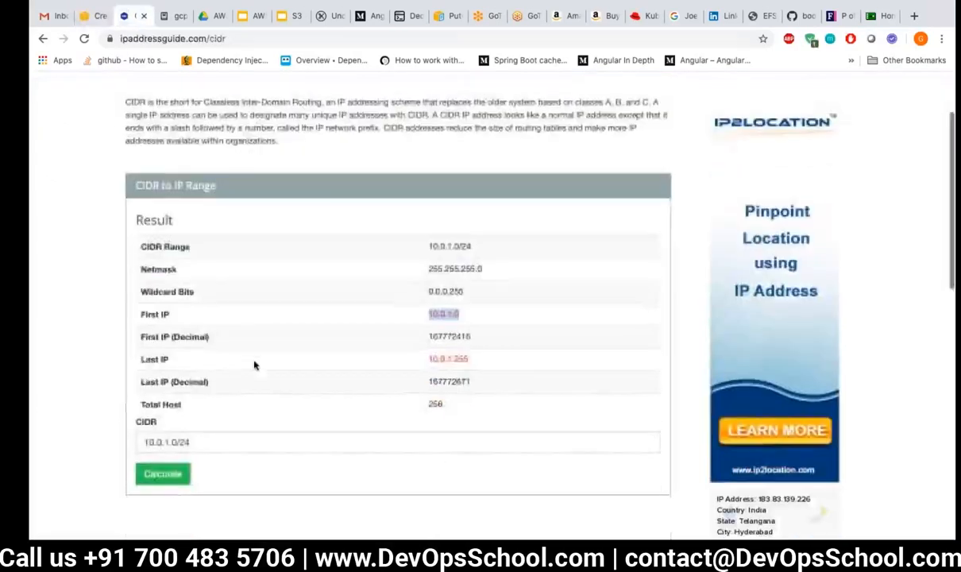
pyautogui.tripleClick(220, 440)
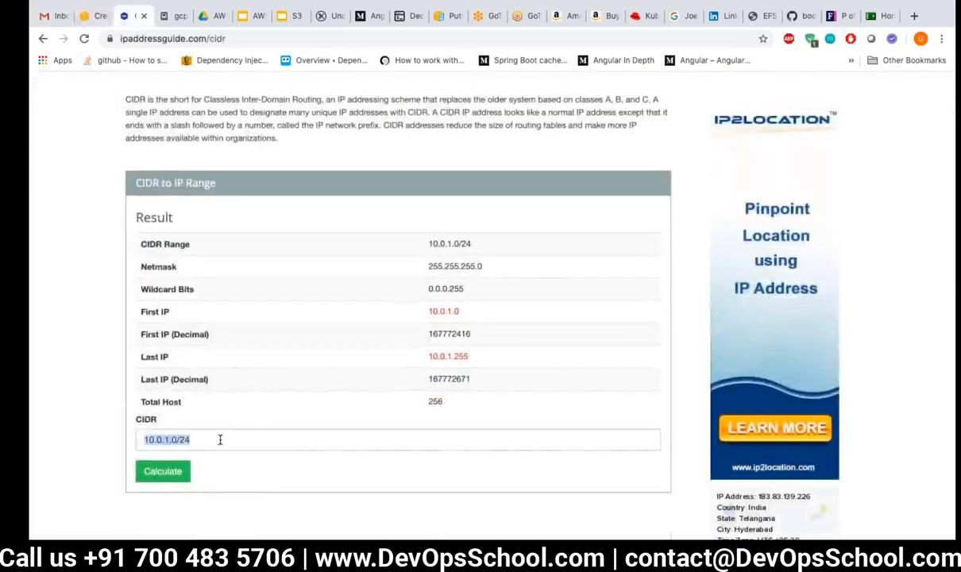
pyautogui.write('10.0.1.0/28')
pyautogui.click(163, 471)
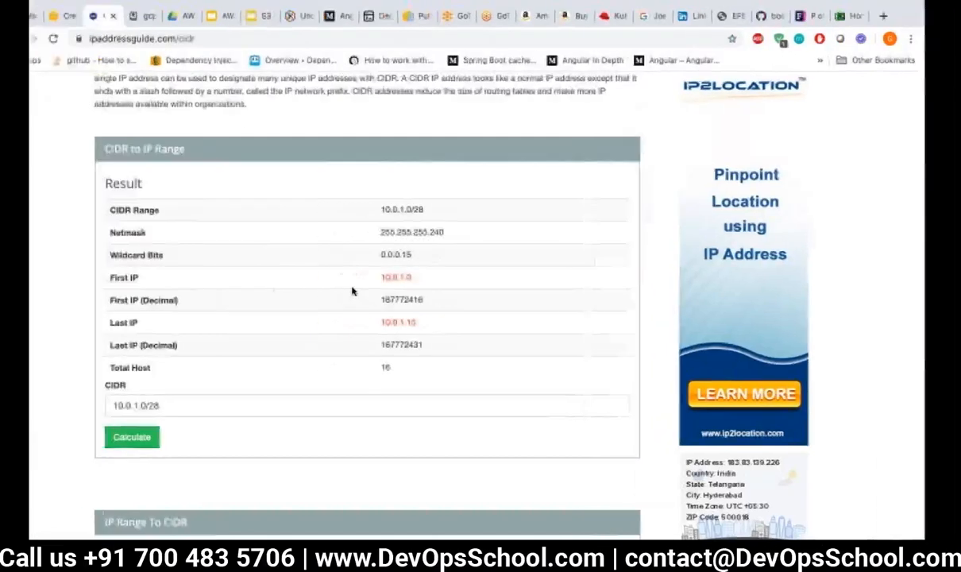
# Step: Copy the calculated CIDR and add it as "C : 10.0.1.0/28" below subnet B in the OneNote VPC notes
pyautogui.click(209, 408)
pyautogui.tripleClick(208, 408)
pyautogui.press('super+c')
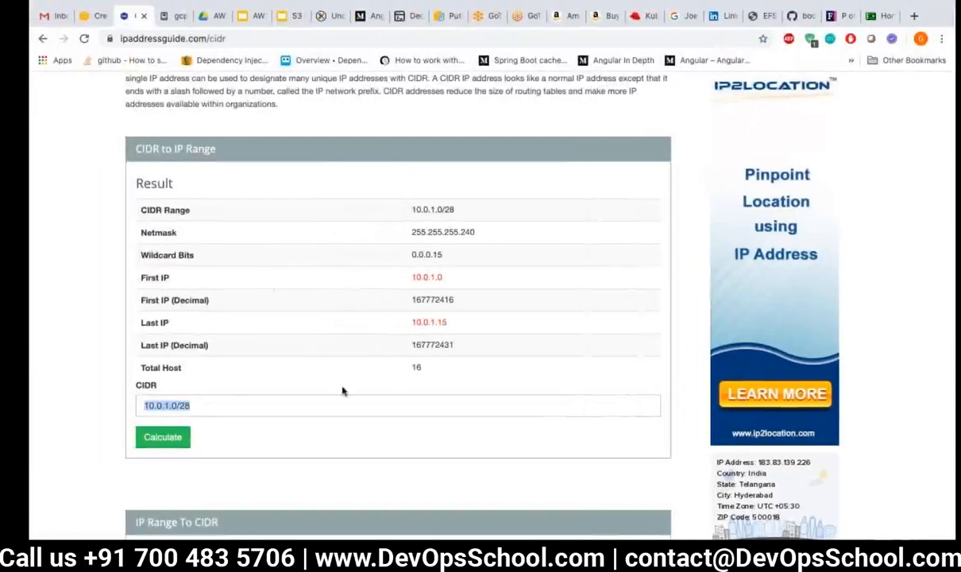
pyautogui.hotkey('ctrl', 'Right')
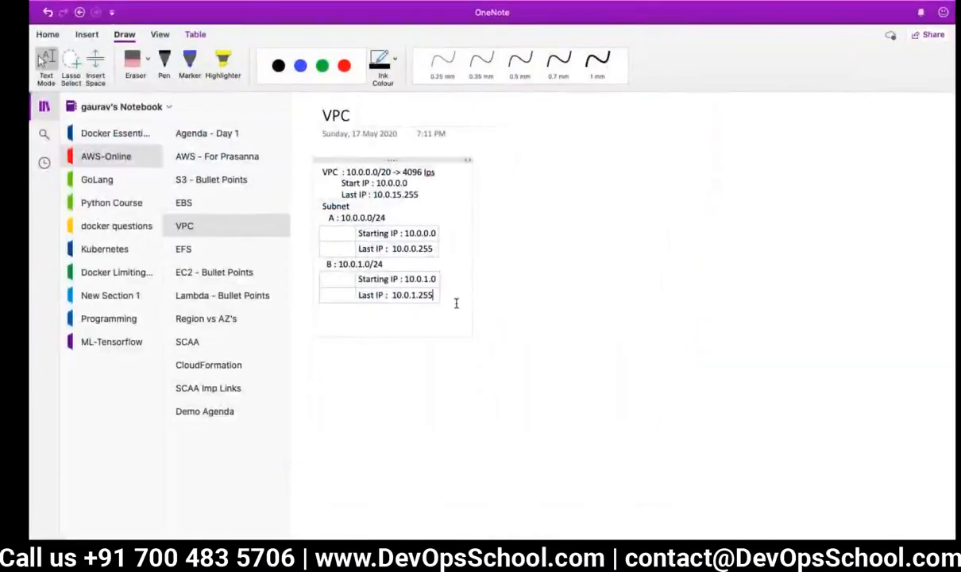
pyautogui.click(330, 314)
pyautogui.press('super+v')
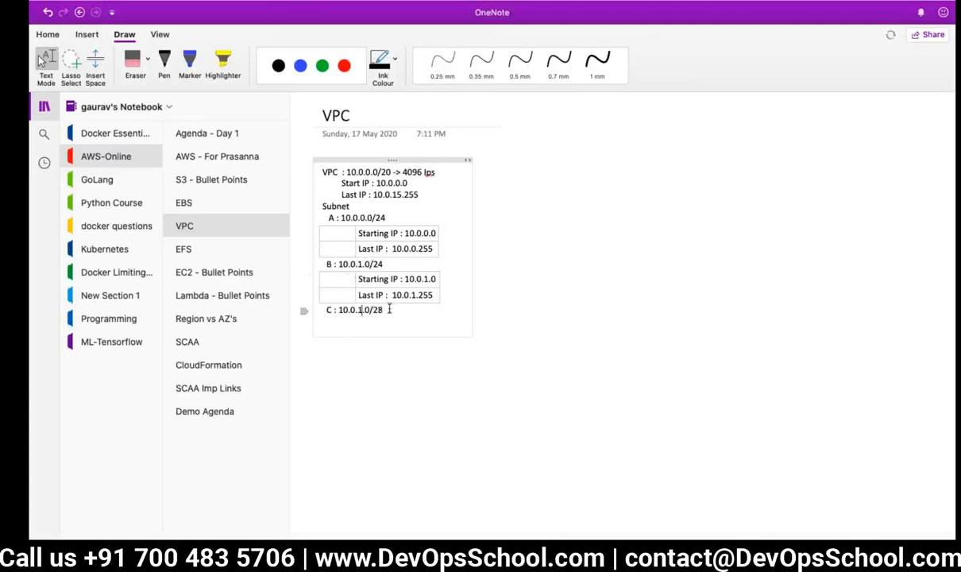
# Step: Return to the CIDR calculator, calculate the range of 10.0.2.0/28 and check its first and last IP
pyautogui.hotkey('ctrl', 'Left')
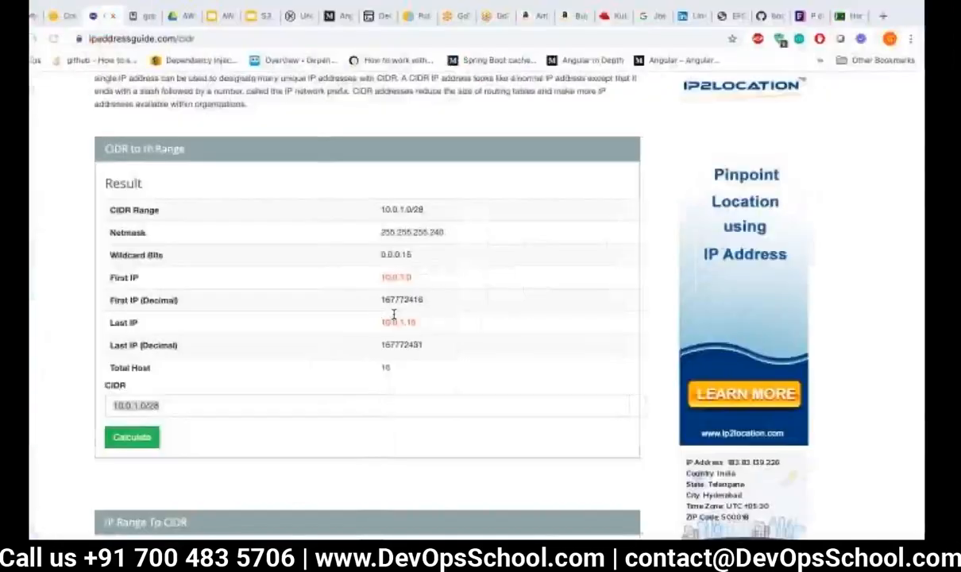
pyautogui.click(196, 407)
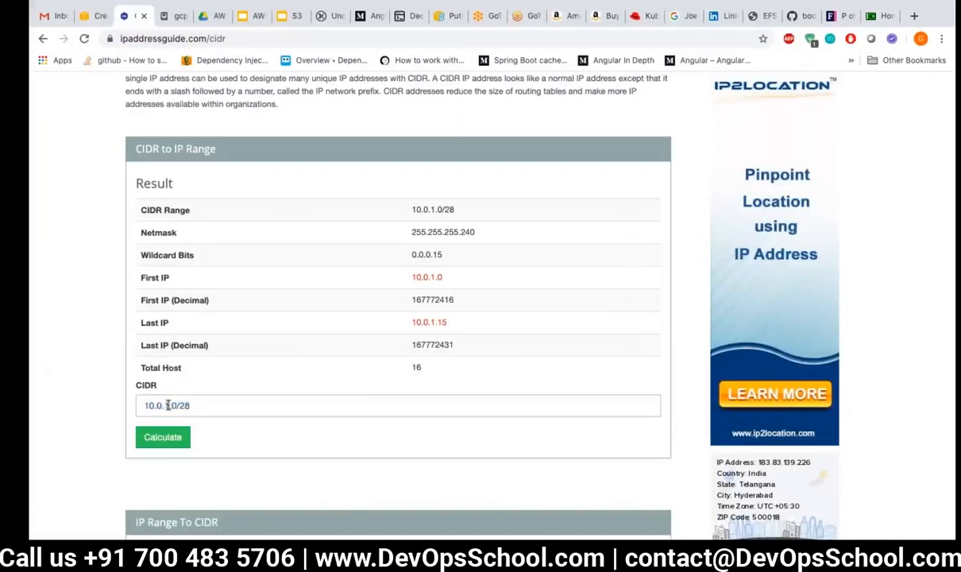
pyautogui.press('BackSpace')
pyautogui.write('2')
pyautogui.click(162, 437)
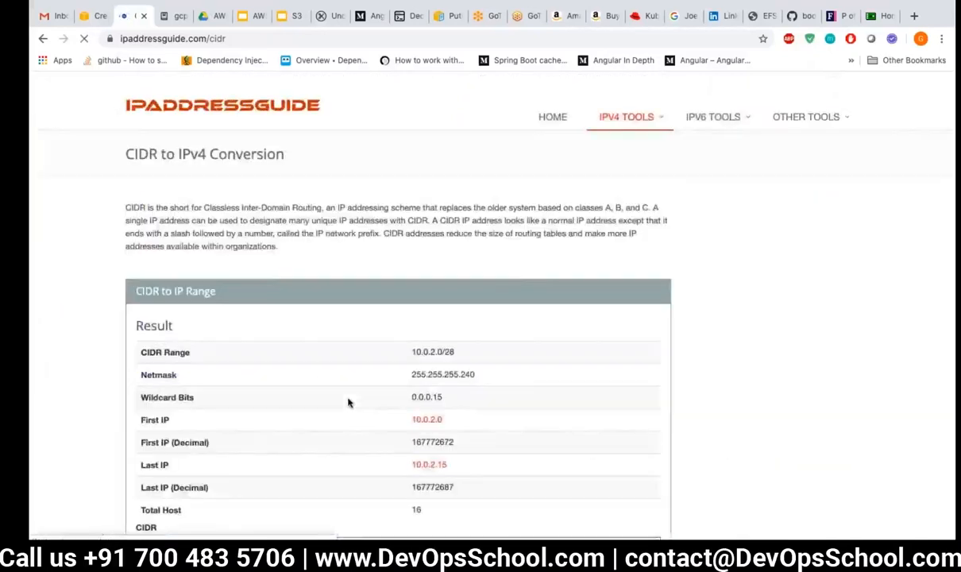
pyautogui.scroll(-3, 348, 404)
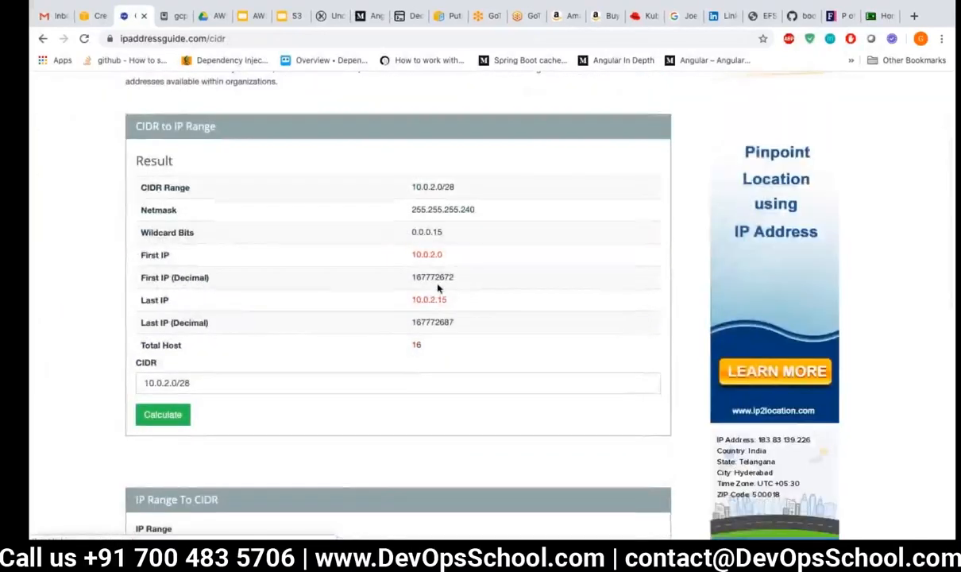
pyautogui.moveTo(442, 254); pyautogui.dragTo(410, 254)
pyautogui.moveTo(457, 299); pyautogui.dragTo(411, 299)
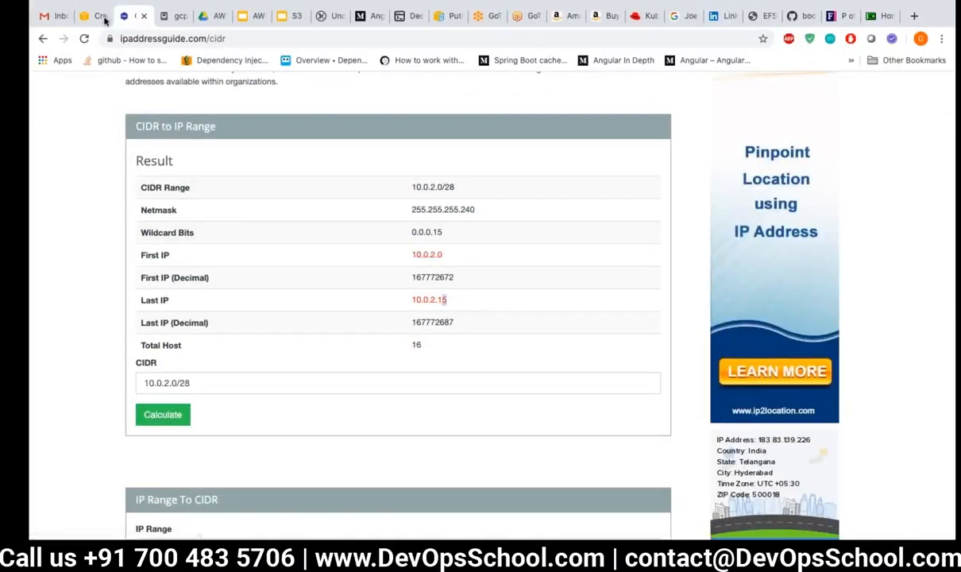
# Step: Return to the AWS subnet form and change the IPv4 CIDR block to 10.0.2.0/28
pyautogui.click(89, 15)
pyautogui.click(253, 386)
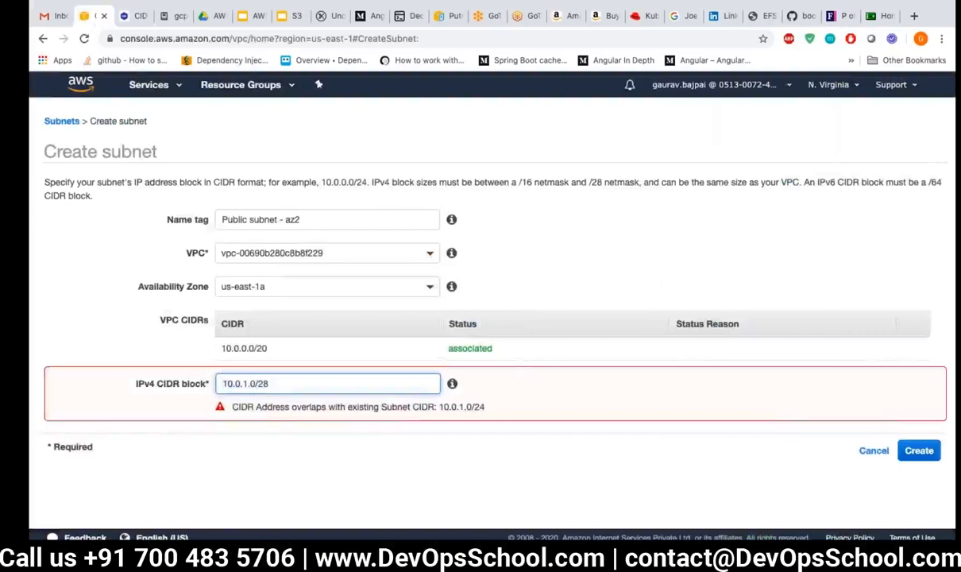
pyautogui.press('BackSpace')
pyautogui.write('2')
pyautogui.click(411, 427)
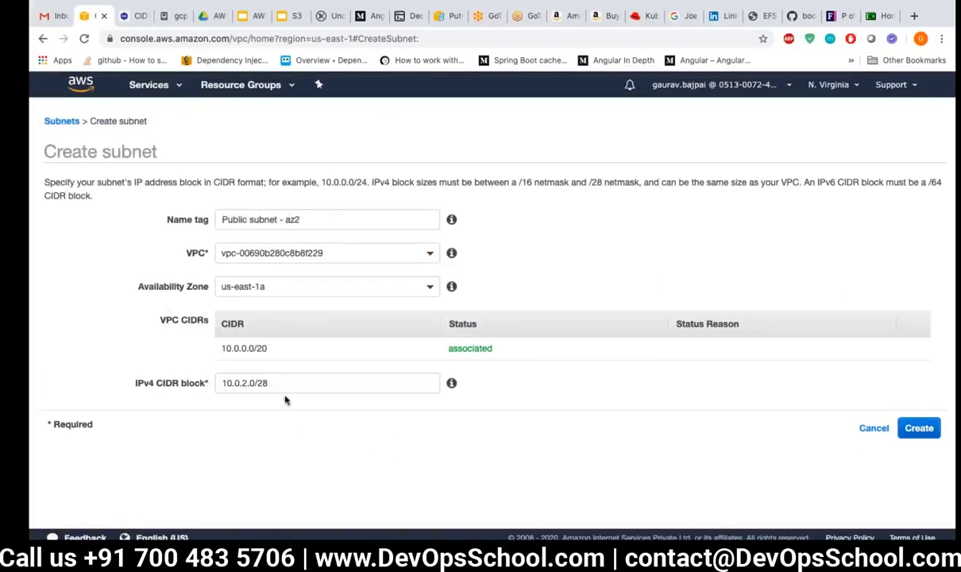
pyautogui.click(249, 221)
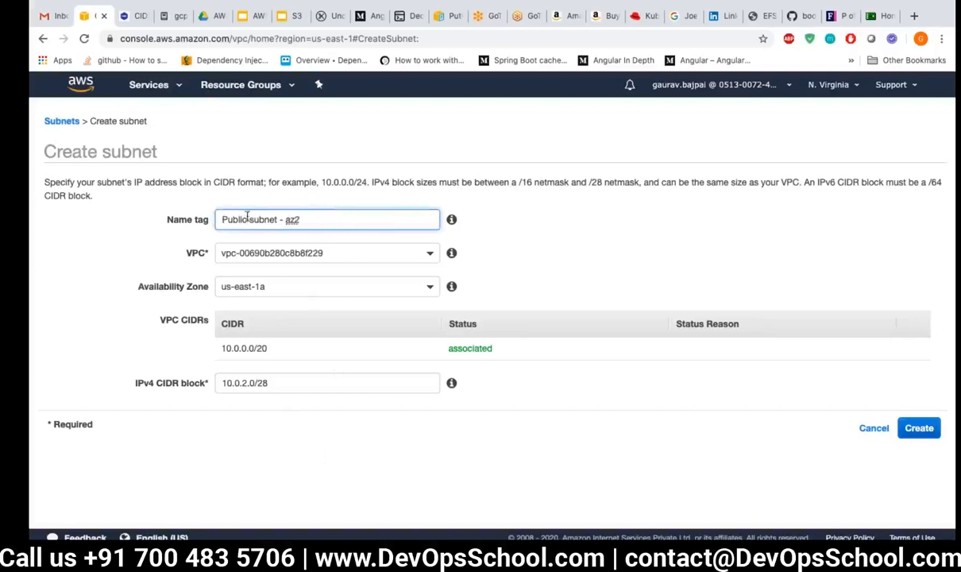
pyautogui.click(505, 382)
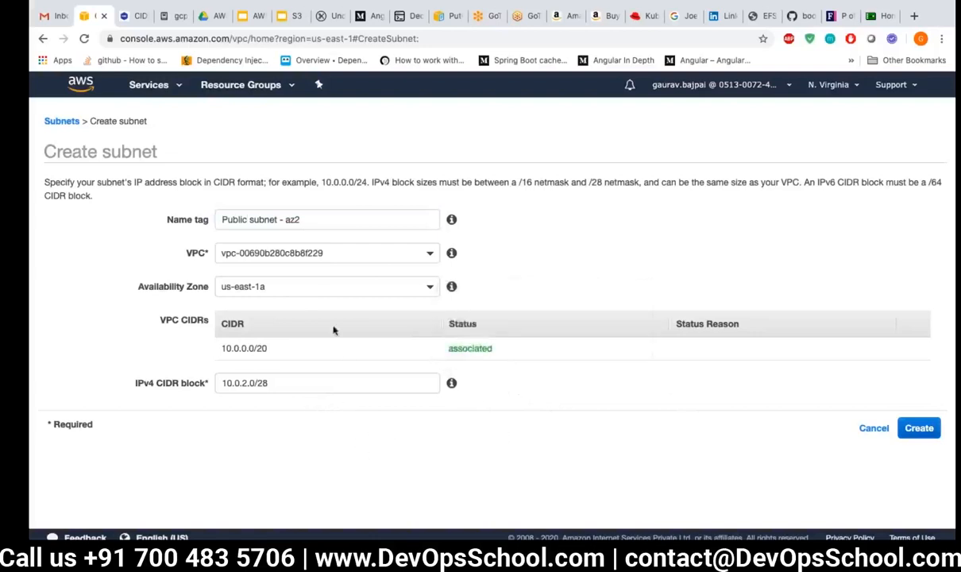
# Step: Switch to the diagram editor and add a large circle labelled "VPC" below the AZ - 1 square
pyautogui.hotkey('ctrl', 'Left')
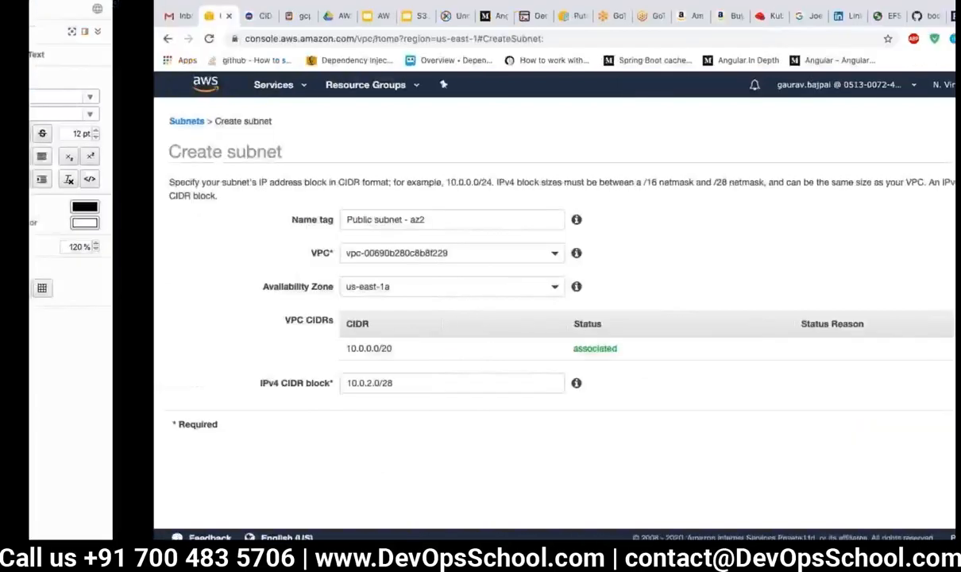
pyautogui.hotkey('ctrl', 'Right')
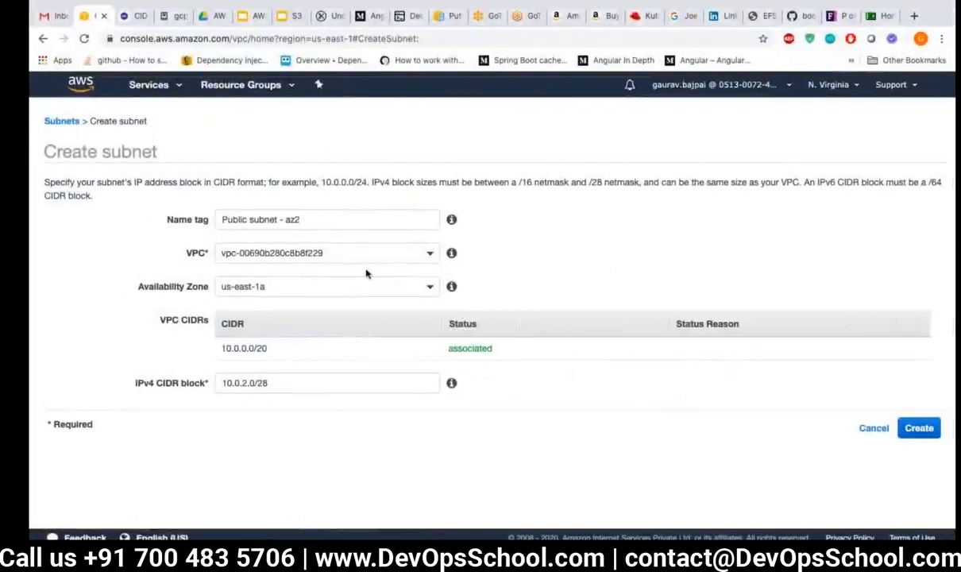
pyautogui.hotkey('ctrl', 'Left')
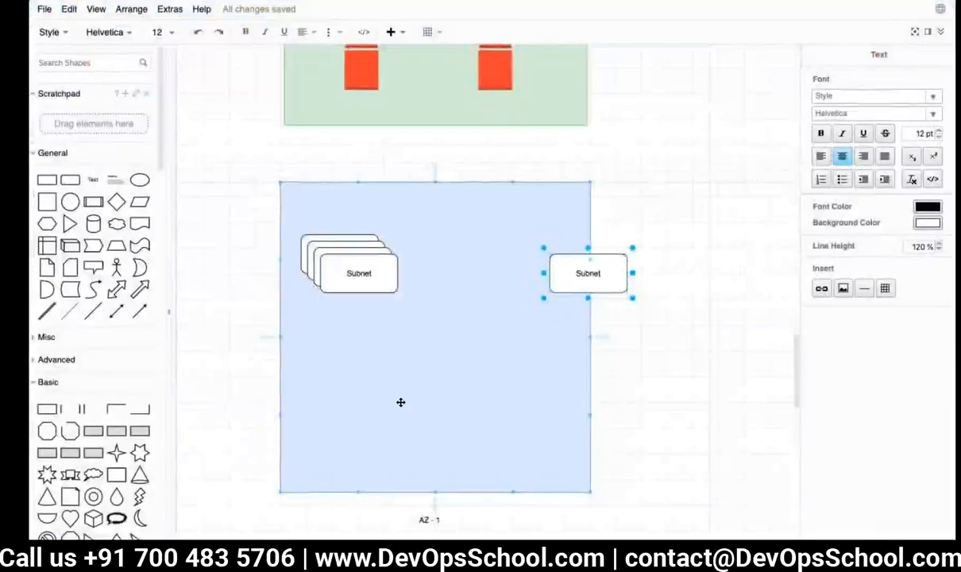
pyautogui.scroll(-5, 399, 401)
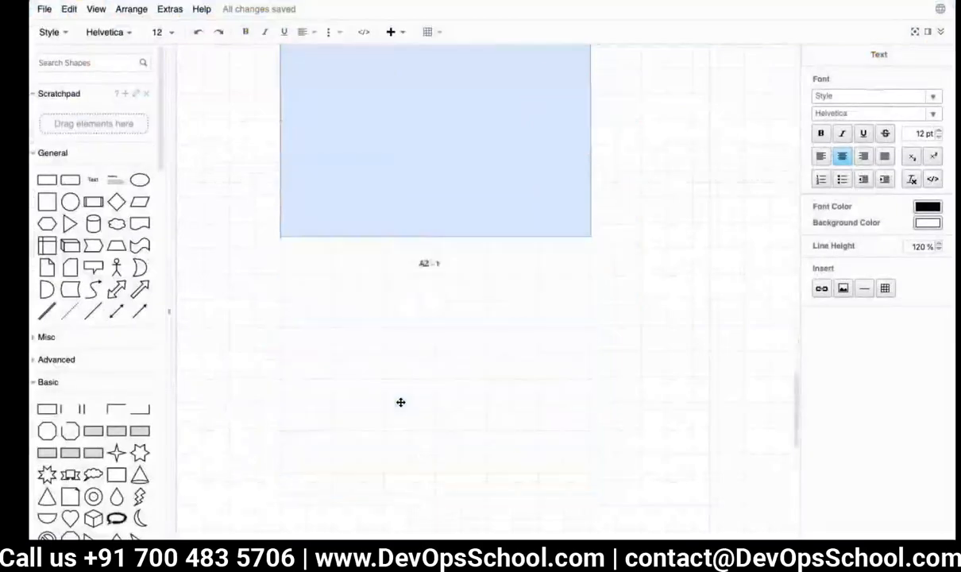
pyautogui.click(70, 202)
pyautogui.moveTo(484, 307); pyautogui.dragTo(719, 518)
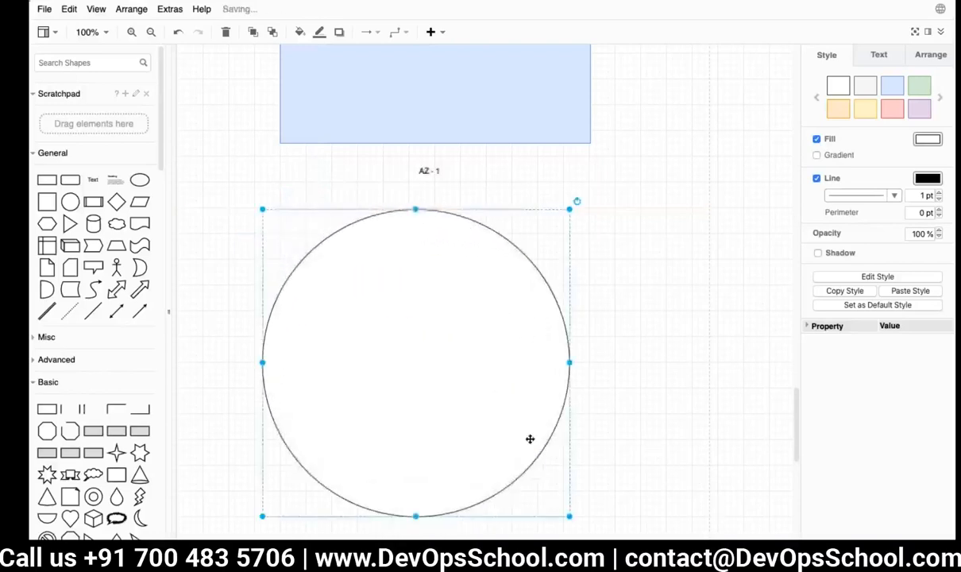
pyautogui.moveTo(417, 390); pyautogui.dragTo(437, 393)
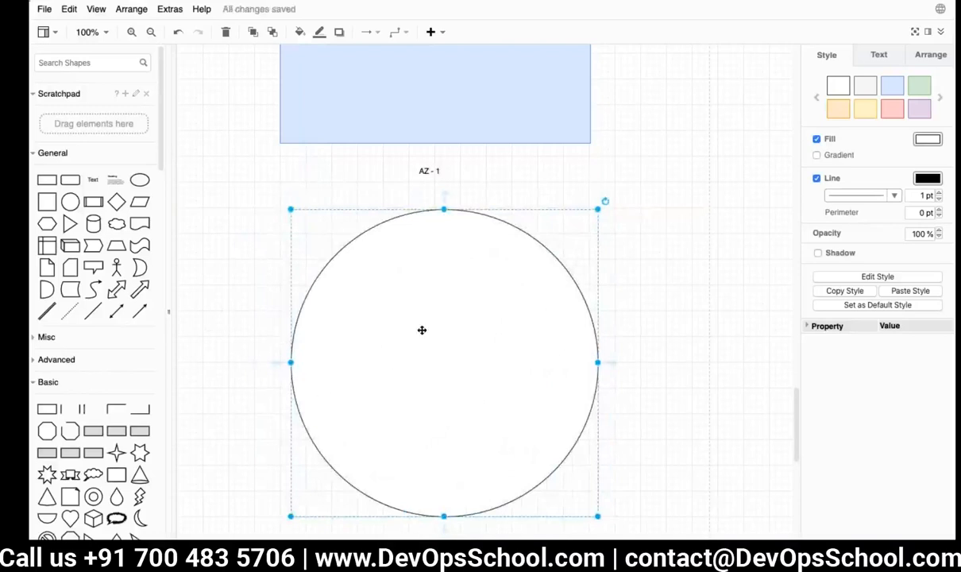
pyautogui.doubleClick(452, 353)
pyautogui.write('VPC')
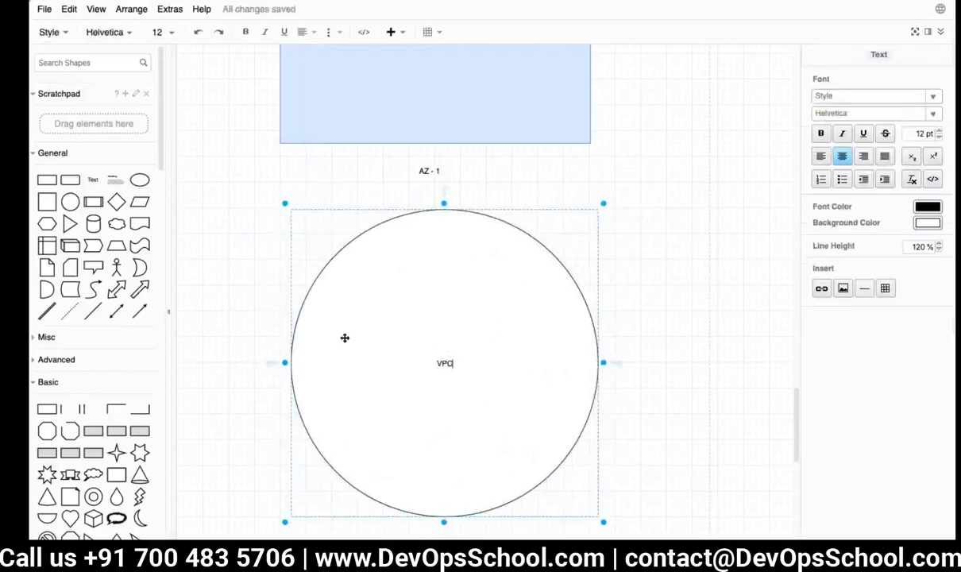
pyautogui.moveTo(68, 207)
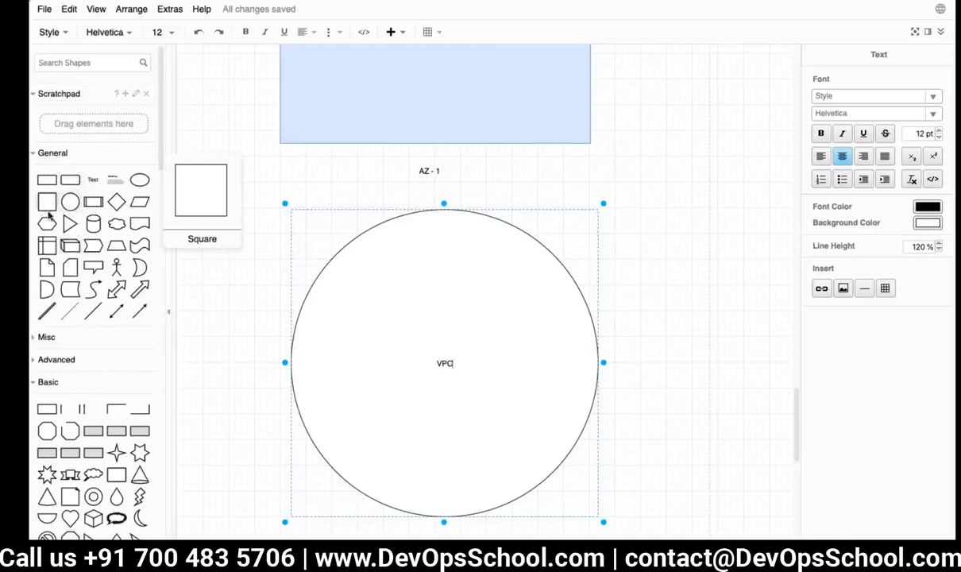
# Step: Add a small square to the upper-left part of the VPC circle and delete the stray hexagon
pyautogui.click(47, 223)
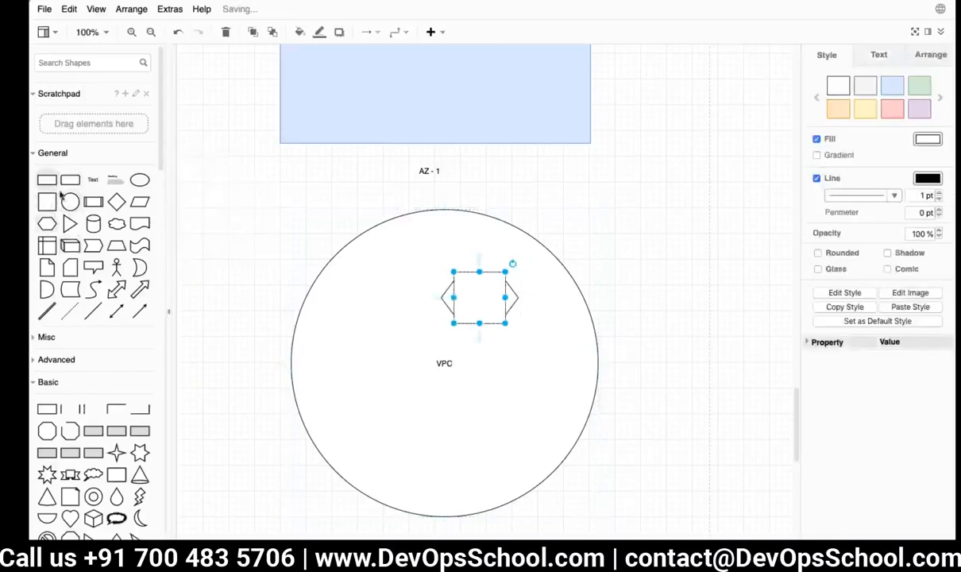
pyautogui.moveTo(477, 305); pyautogui.dragTo(370, 300)
pyautogui.click(474, 296)
pyautogui.press('Delete')
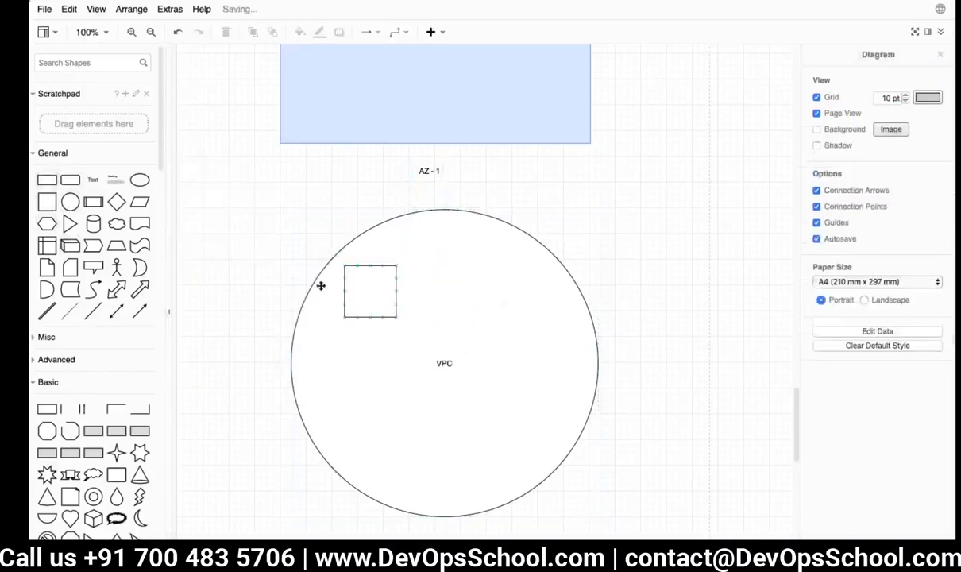
# Step: Duplicate the small square twice and spread the three squares around the VPC label inside the circle
pyautogui.click(362, 303)
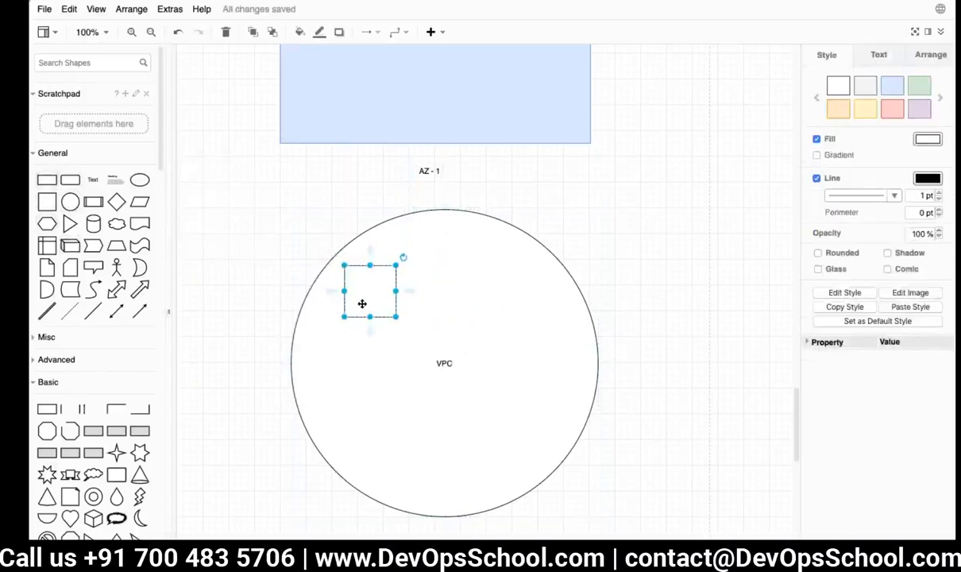
pyautogui.hotkey('ctrl', 'd')
pyautogui.moveTo(386, 312); pyautogui.dragTo(533, 356)
pyautogui.moveTo(378, 287); pyautogui.dragTo(407, 300)
pyautogui.moveTo(410, 438); pyautogui.dragTo(412, 419)
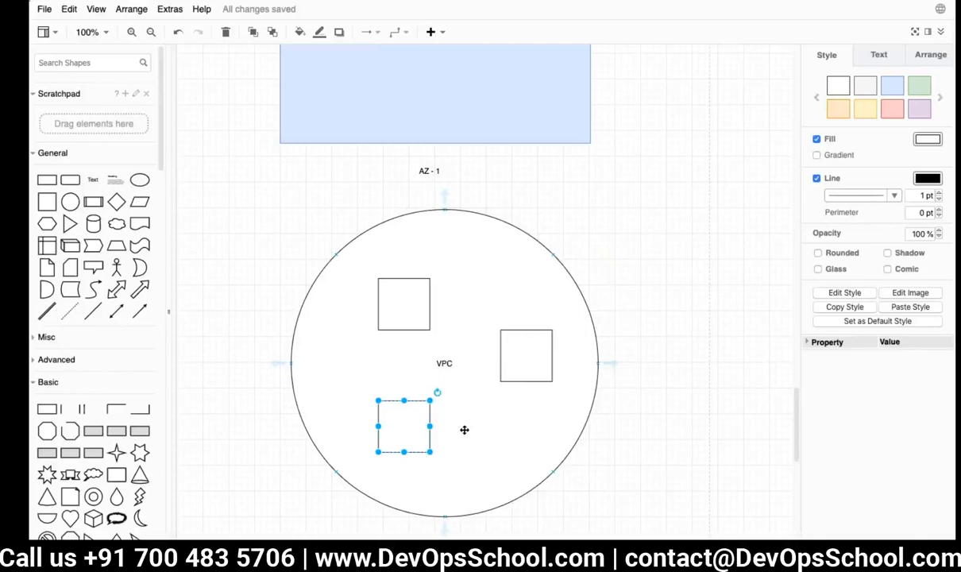
pyautogui.click(612, 269)
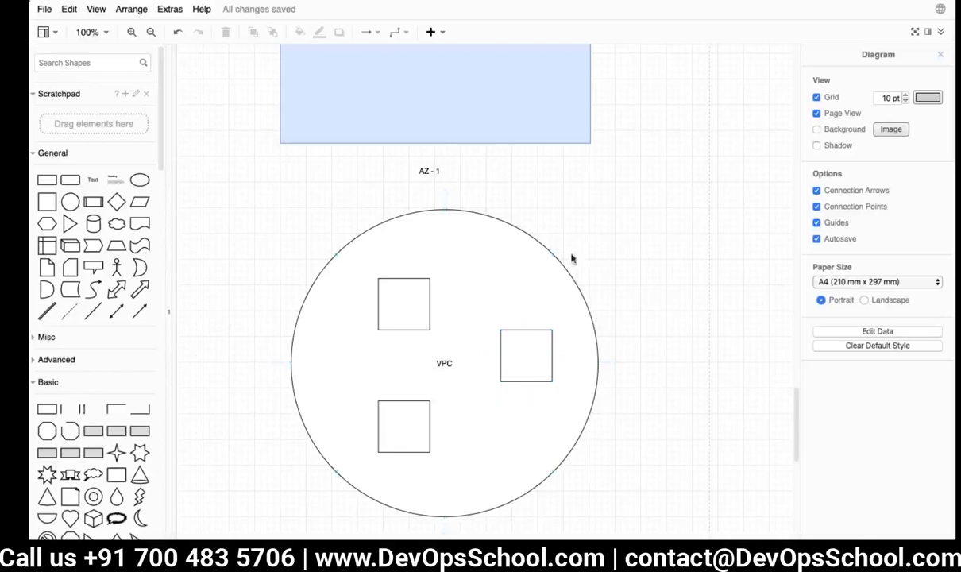
# Step: Label the three squares in the VPC circle "AZ1", "Az2" and "AZn"
pyautogui.doubleClick(412, 308)
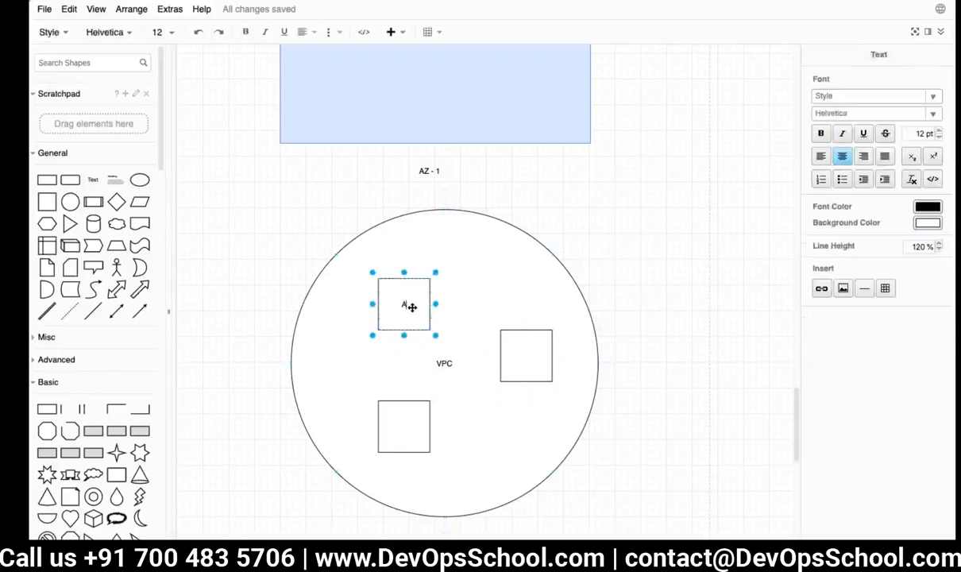
pyautogui.write('AZ1')
pyautogui.click(524, 360)
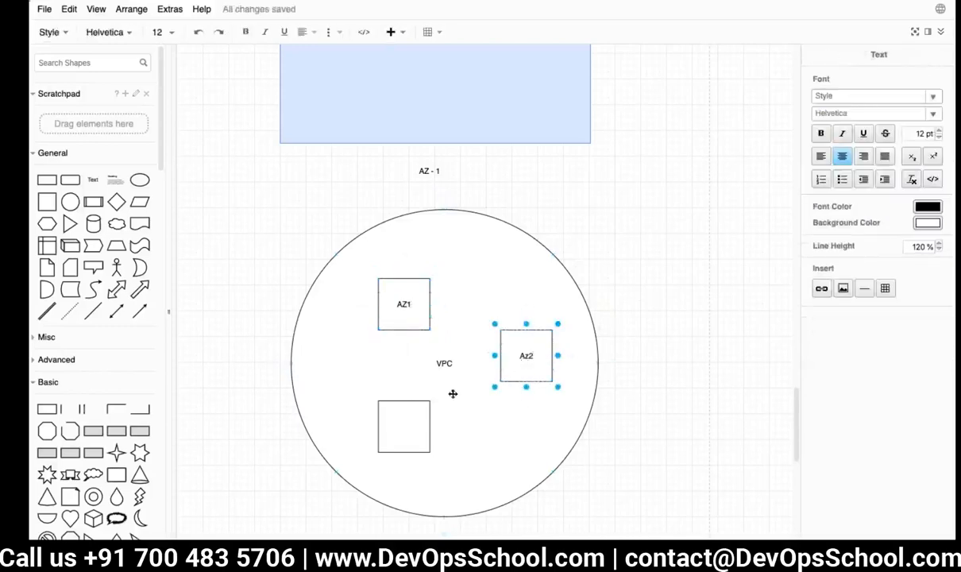
pyautogui.doubleClick(408, 427)
pyautogui.write('Azr')
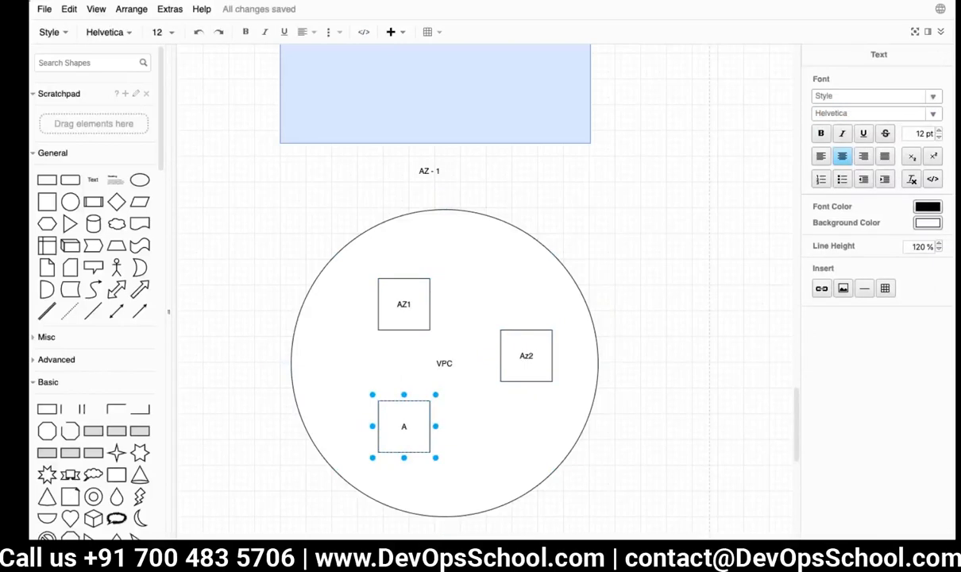
pyautogui.click(474, 361)
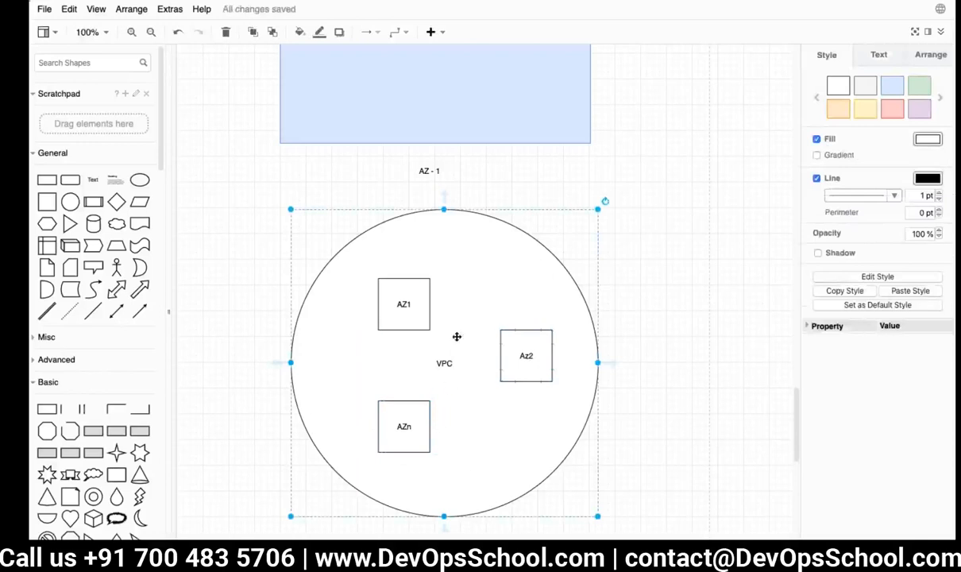
# Step: Add the lines "Subnet1" and "Subnet2" below the label in the AZ1 square
pyautogui.click(410, 294)
pyautogui.doubleClick(415, 294)
pyautogui.click(416, 309)
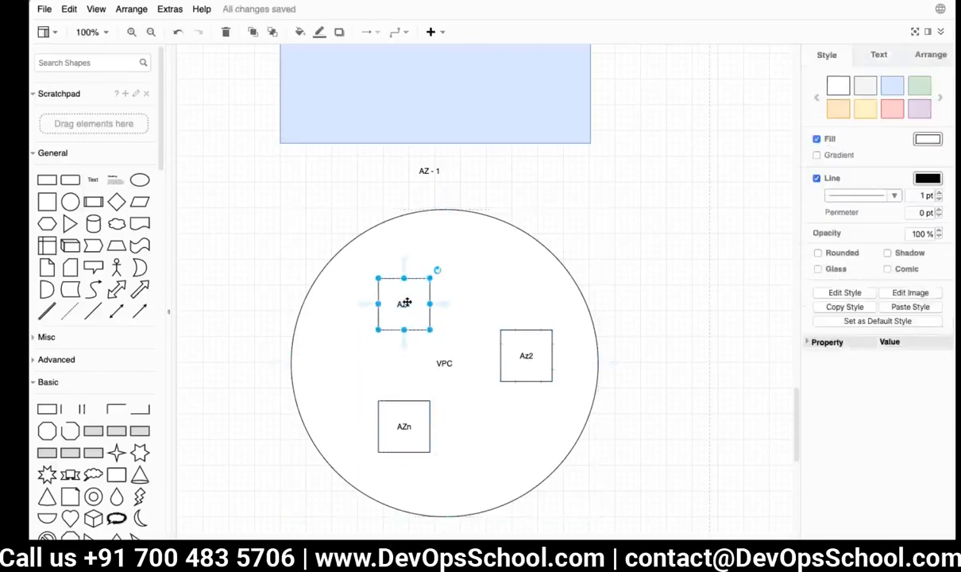
pyautogui.doubleClick(384, 285)
pyautogui.press('End')
pyautogui.press('Return')
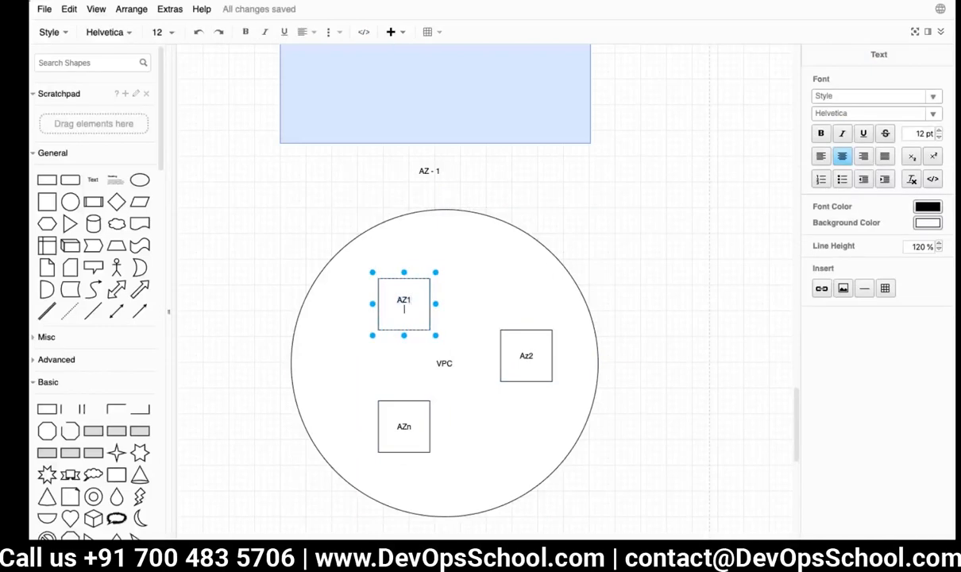
pyautogui.write('Subnet1')
pyautogui.press('Return')
pyautogui.write('Subnet')
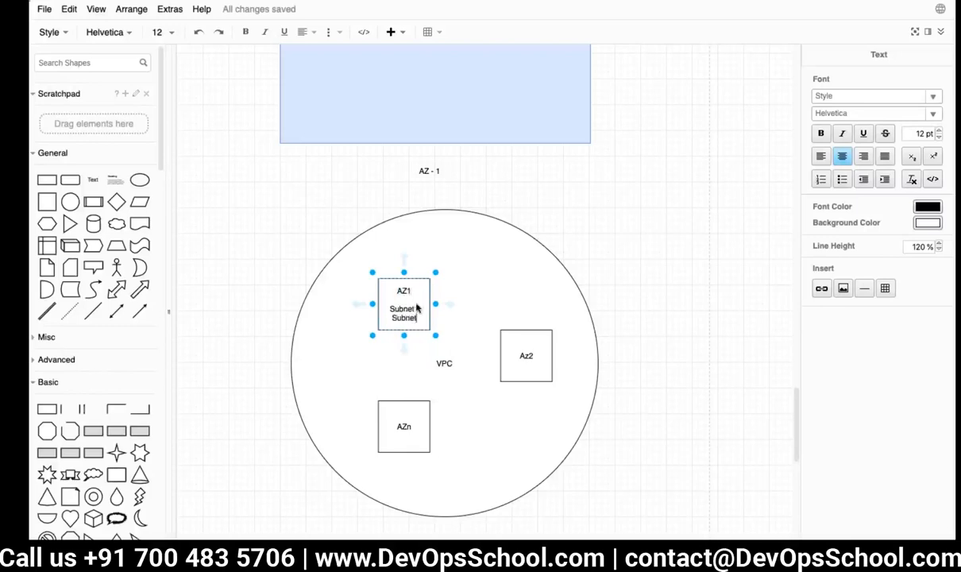
pyautogui.write('2')
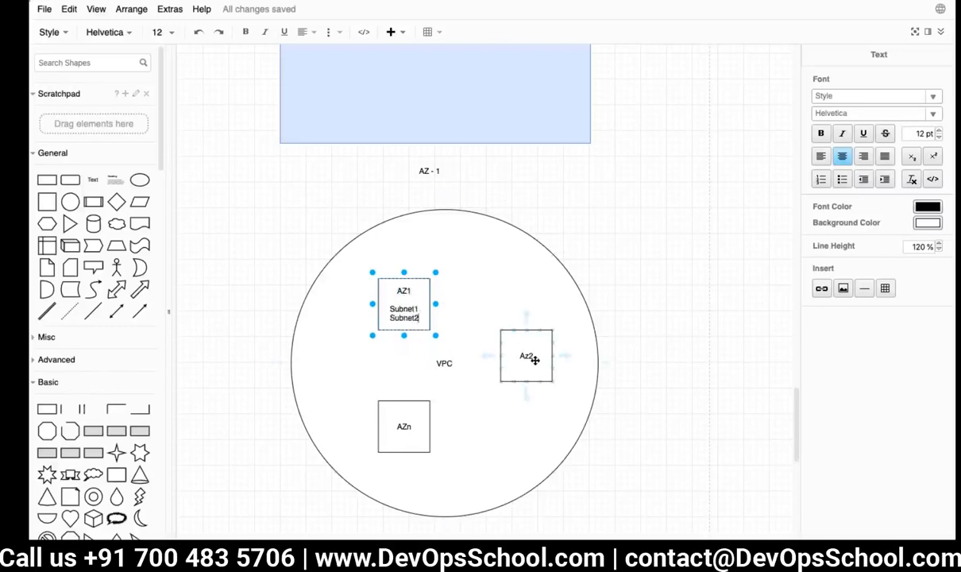
# Step: Add the line "Subnet3" below the label in the Az2 square
pyautogui.doubleClick(533, 358)
pyautogui.click(536, 352)
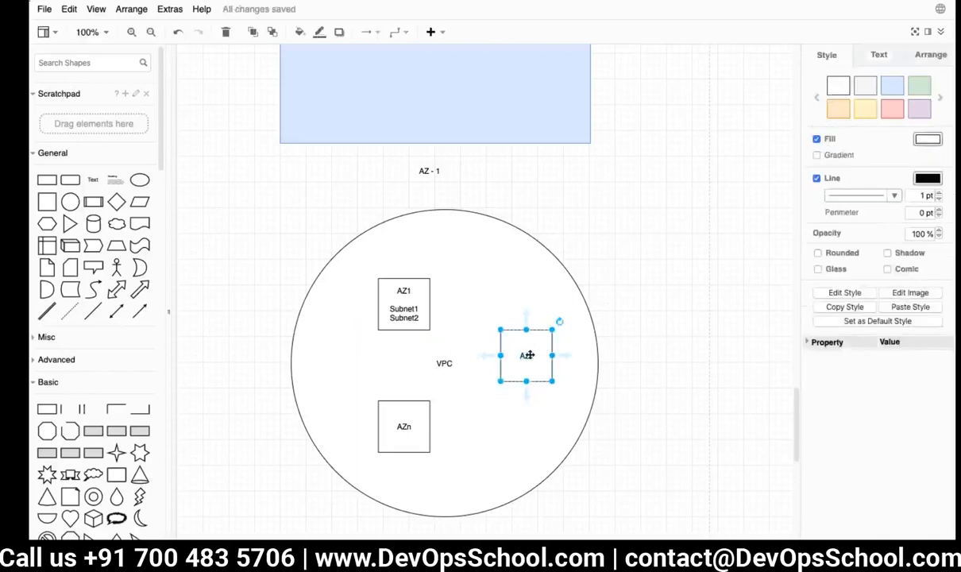
pyautogui.doubleClick(530, 355)
pyautogui.press('End')
pyautogui.press('Return')
pyautogui.write('Subnet3')
pyautogui.click(474, 429)
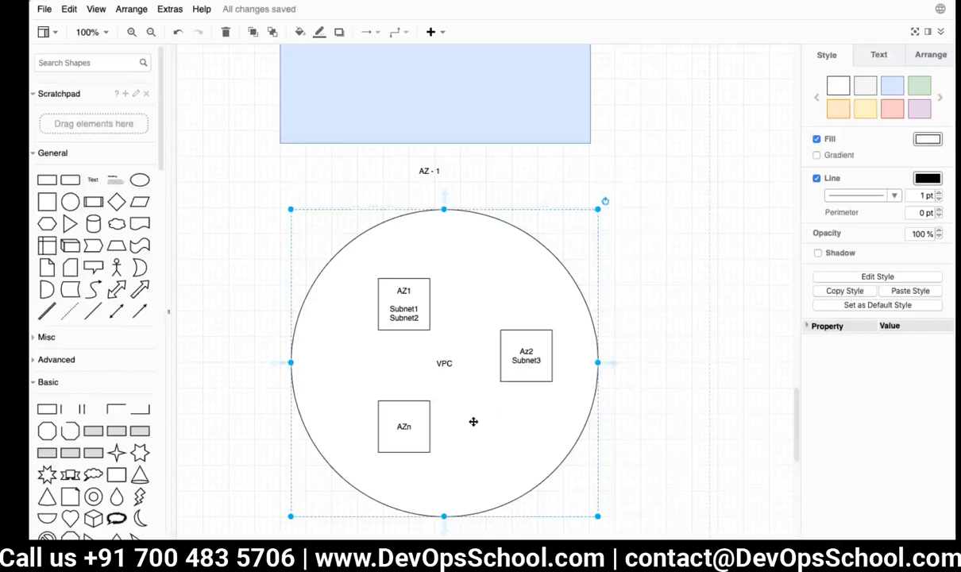
# Step: Review how the VPC circle groups its availability zones and subnets, along with the diagrams above it
pyautogui.scroll(-5, 474, 422)
pyautogui.scroll(15, 473, 422)
pyautogui.scroll(15, 474, 422)
pyautogui.scroll(-5, 473, 422)
pyautogui.scroll(-10, 451, 368)
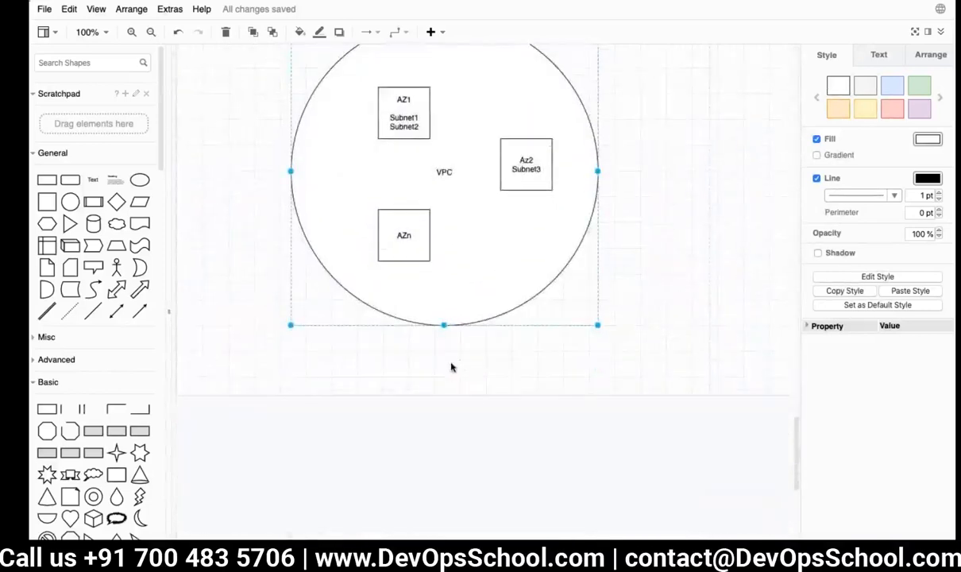
pyautogui.click(451, 367)
pyautogui.scroll(3, 444, 309)
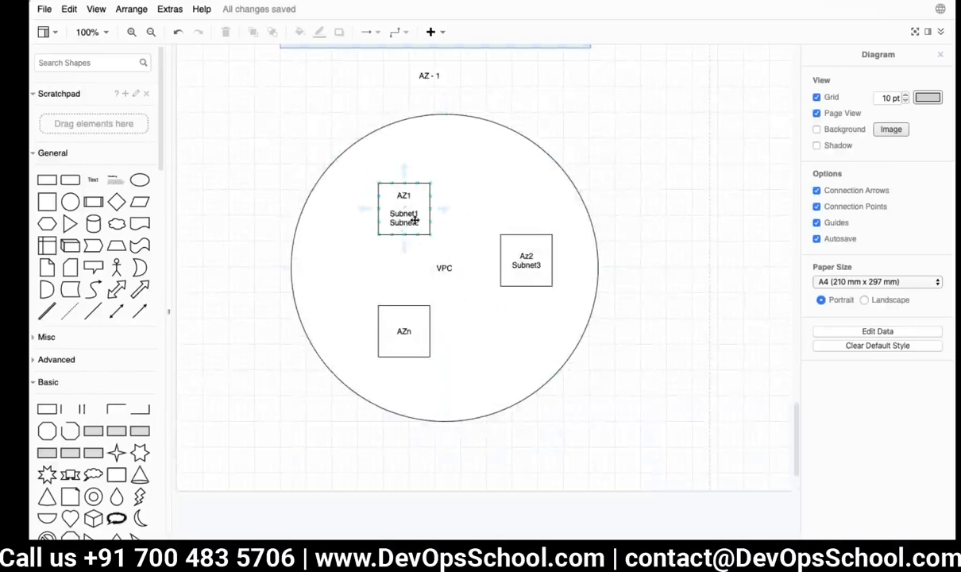
pyautogui.scroll(-3, 334, 246)
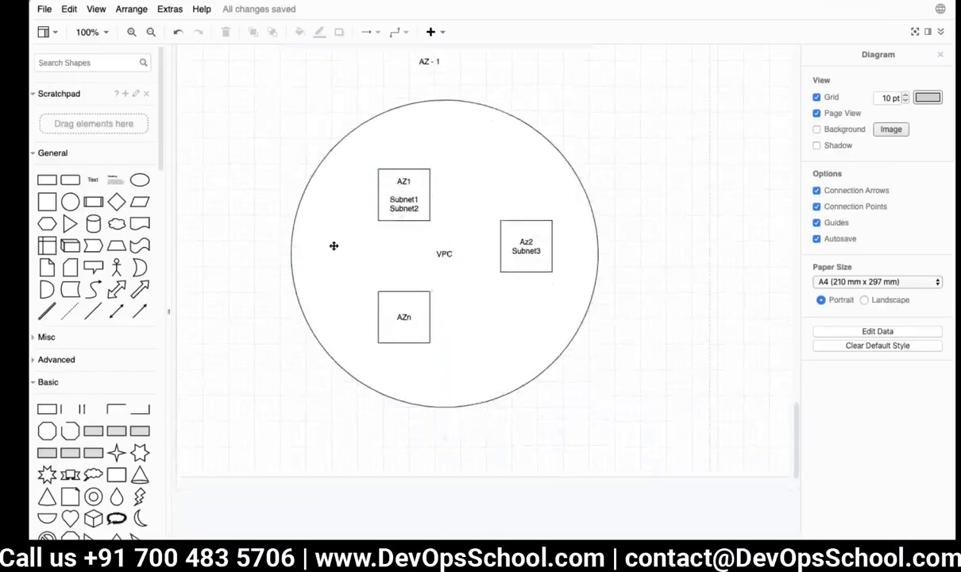
# Step: Add a square in the empty area below the VPC circle, enlarge it to a big container and fill it light blue
pyautogui.click(47, 201)
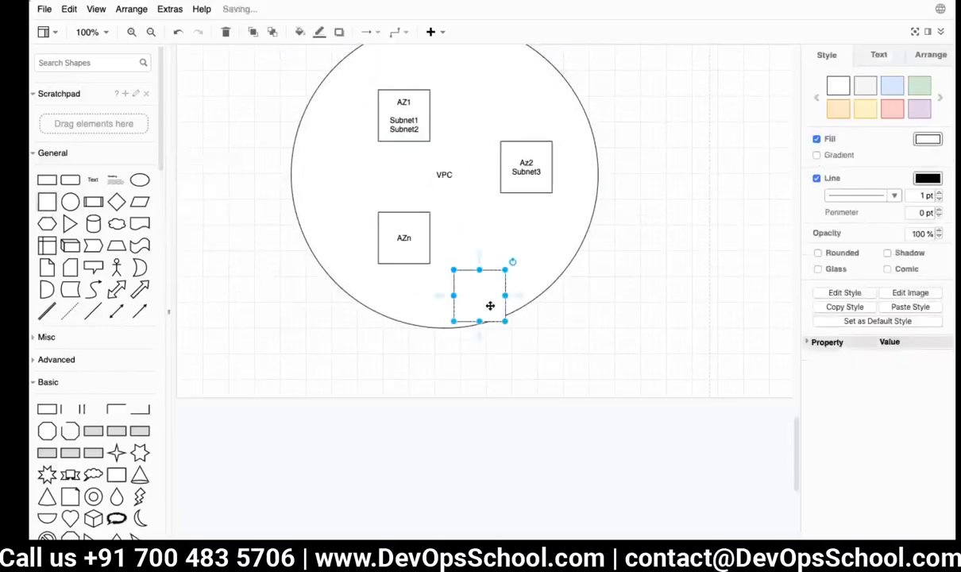
pyautogui.moveTo(485, 304); pyautogui.dragTo(285, 430)
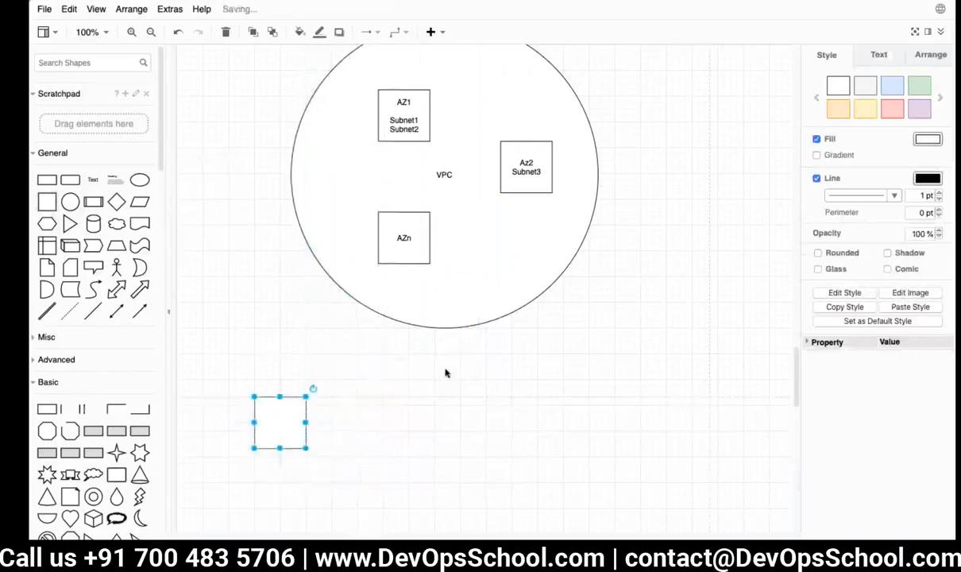
pyautogui.scroll(-10, 445, 373)
pyautogui.scroll(-1, 445, 372)
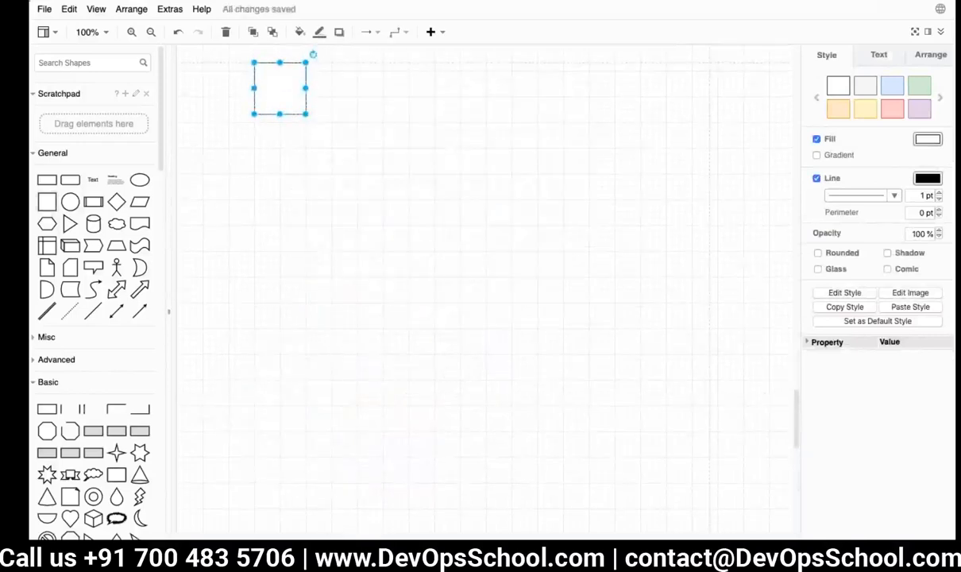
pyautogui.moveTo(306, 115); pyautogui.dragTo(636, 470)
pyautogui.moveTo(480, 463); pyautogui.dragTo(511, 496)
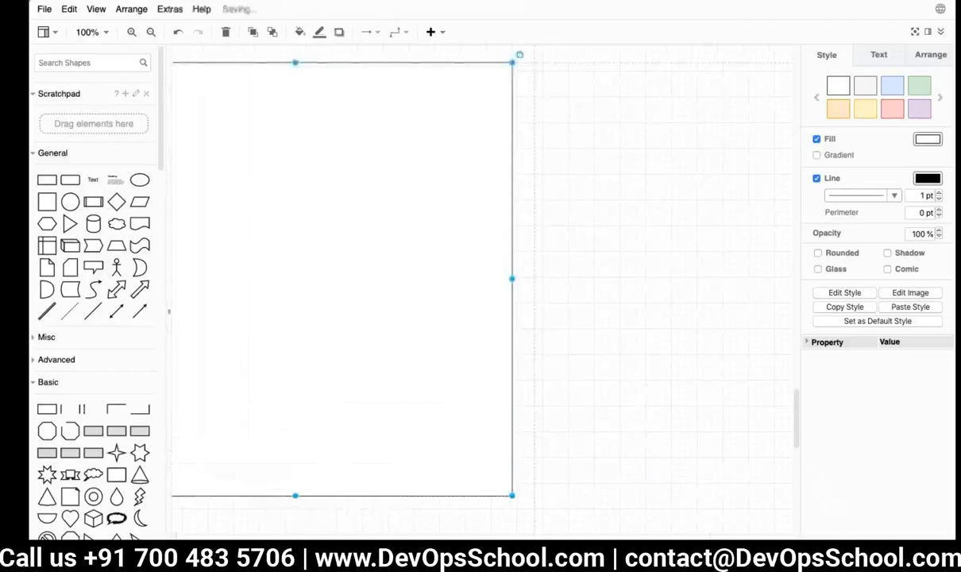
pyautogui.hscroll(-3, 378, 421)
pyautogui.hscroll(-2, 378, 420)
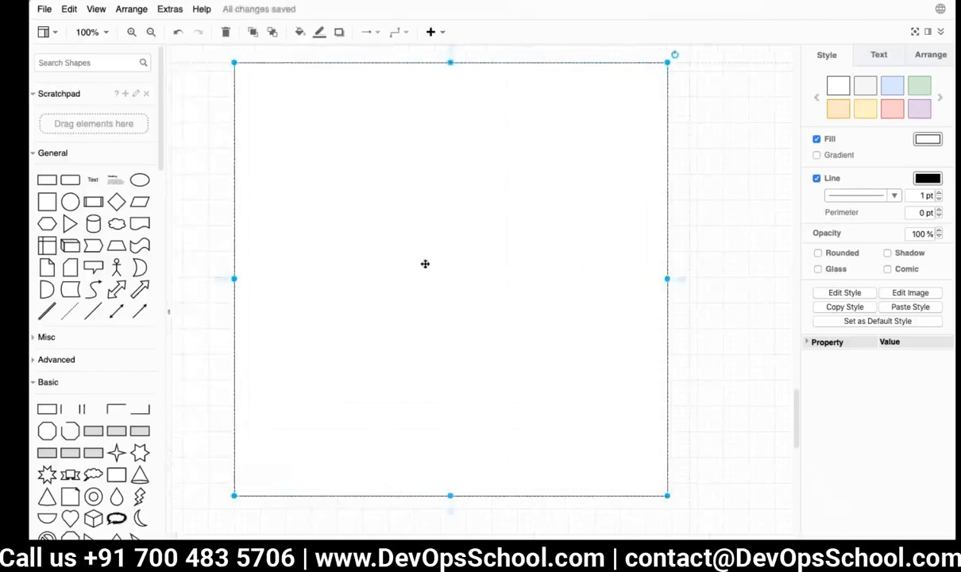
pyautogui.click(892, 88)
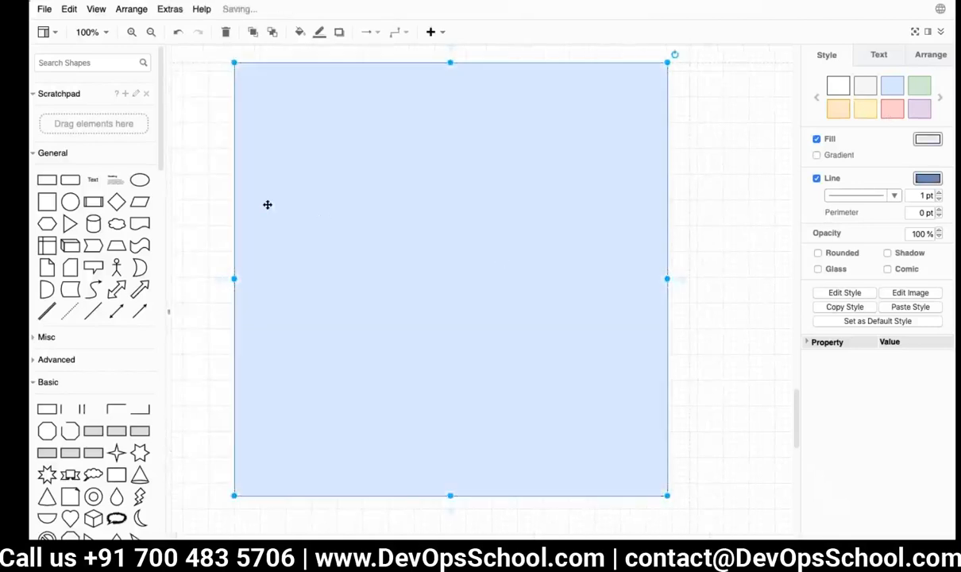
# Step: Add a rounded rectangle across the upper part of the light blue square, stretched to nearly its full width
pyautogui.click(70, 181)
pyautogui.moveTo(477, 298); pyautogui.dragTo(303, 136)
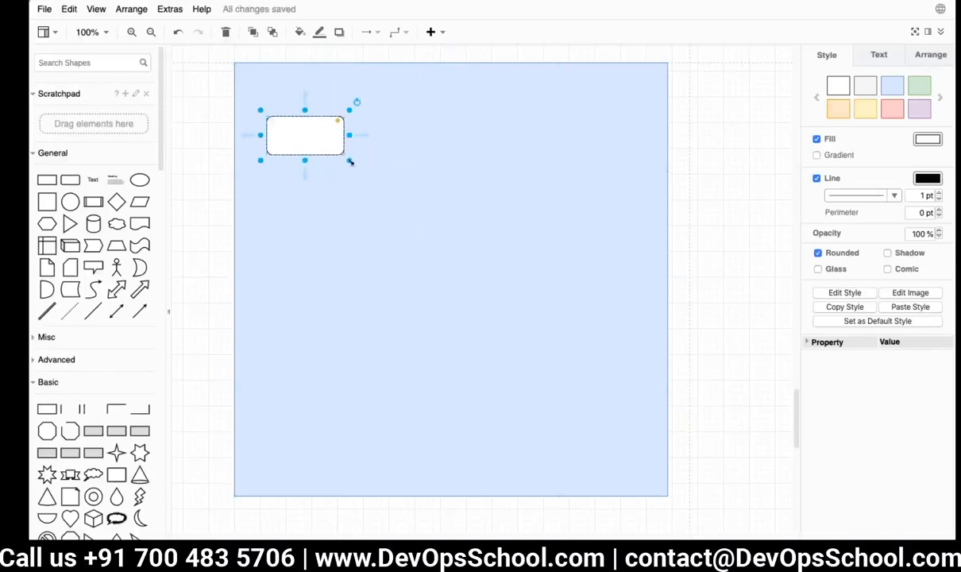
pyautogui.moveTo(348, 159); pyautogui.dragTo(633, 213)
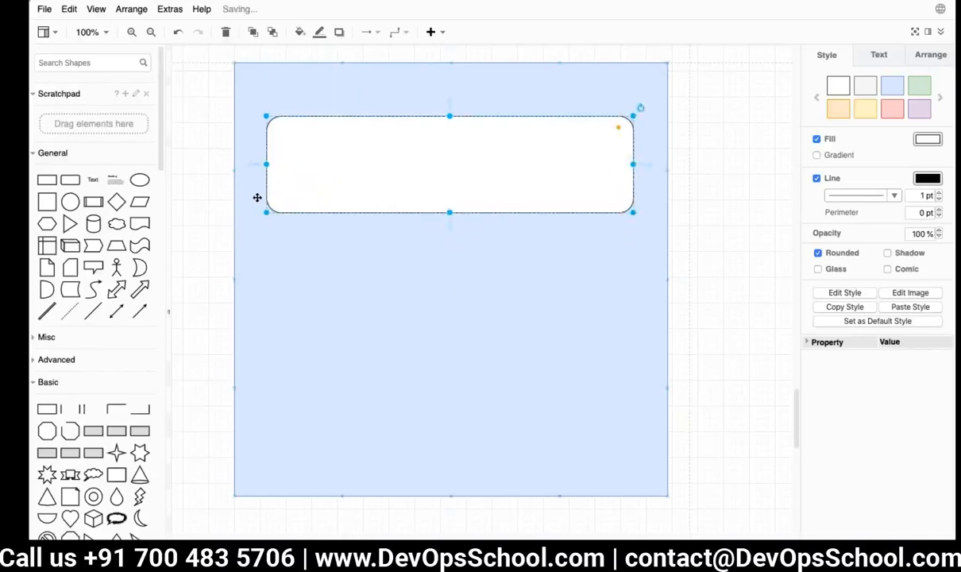
# Step: Duplicate the wide rounded rectangle and place the copy in the lower part of the light blue square
pyautogui.click(75, 183)
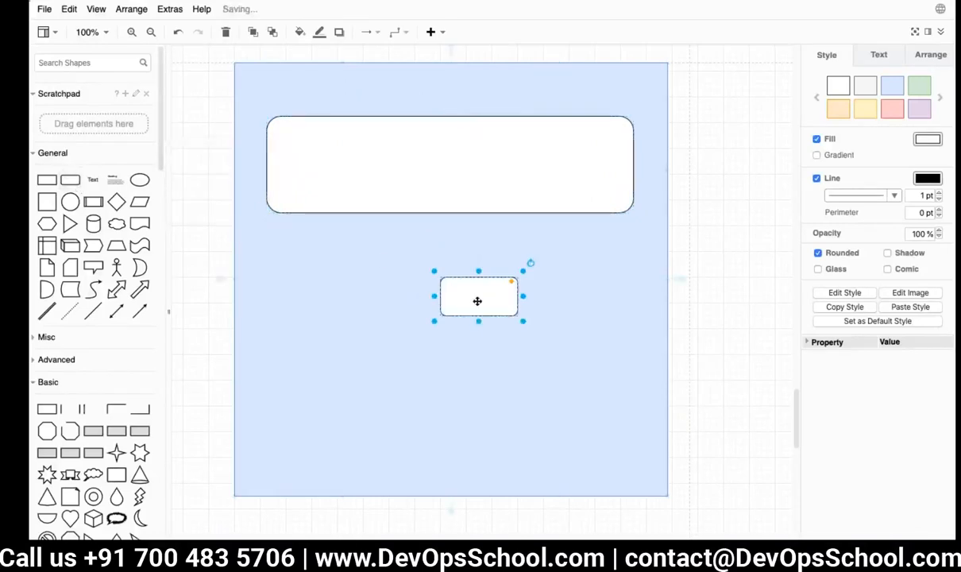
pyautogui.press('Delete')
pyautogui.click(419, 177)
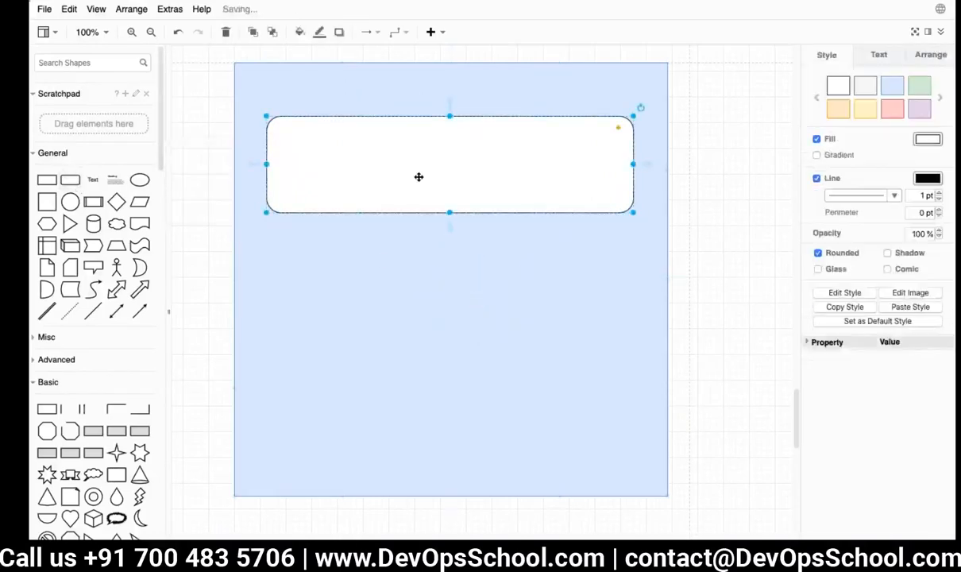
pyautogui.hotkey('ctrl', 'd')
pyautogui.moveTo(463, 165); pyautogui.dragTo(467, 378)
# Step: Label the upper rounded rectangle "Subnet - Public" and the lower one "Subnet - Private"
pyautogui.click(429, 148)
pyautogui.write('subnet')
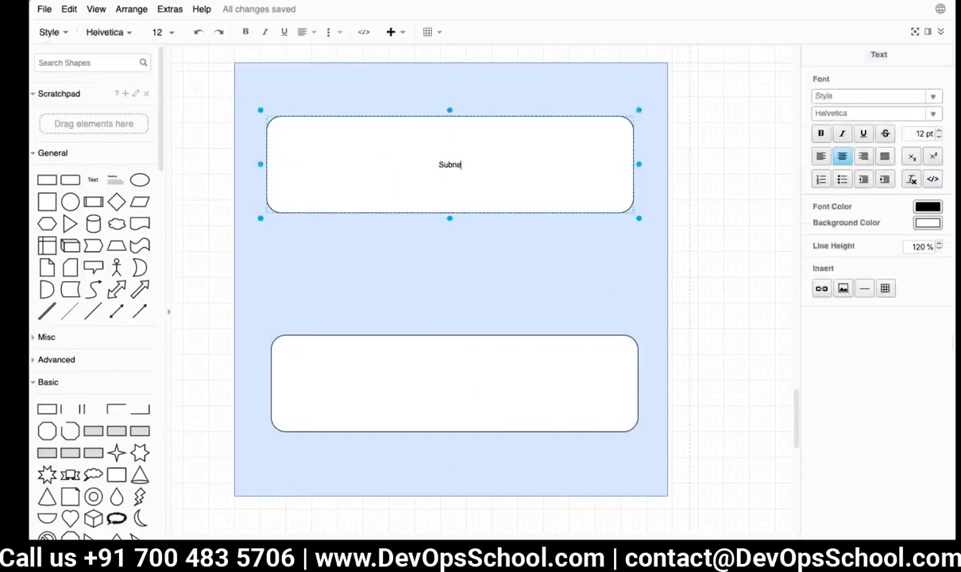
pyautogui.write(' - public')
pyautogui.click(449, 382)
pyautogui.write('Subnet')
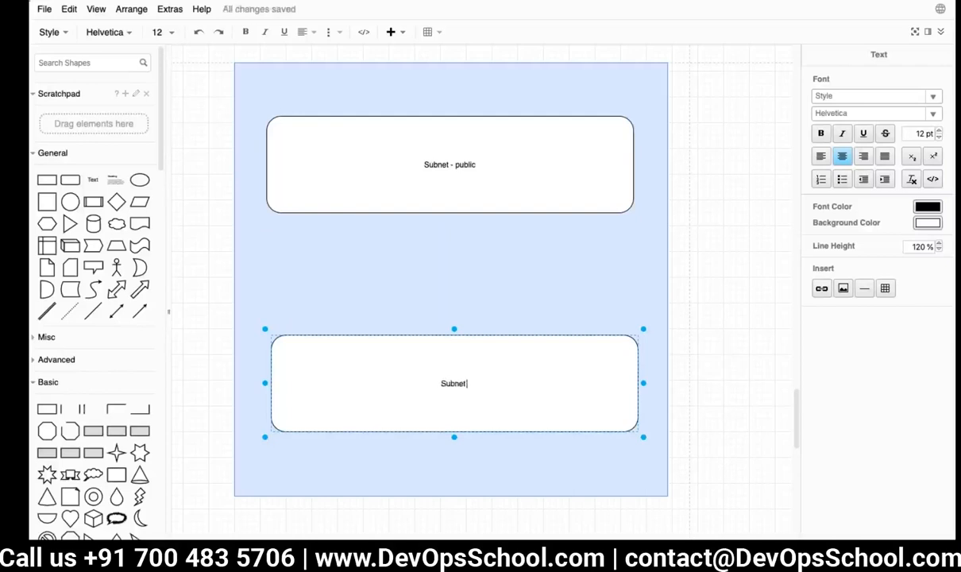
pyautogui.write(' - Private')
pyautogui.click(459, 164)
pyautogui.press('BackSpace')
pyautogui.write('P')
pyautogui.click(483, 98)
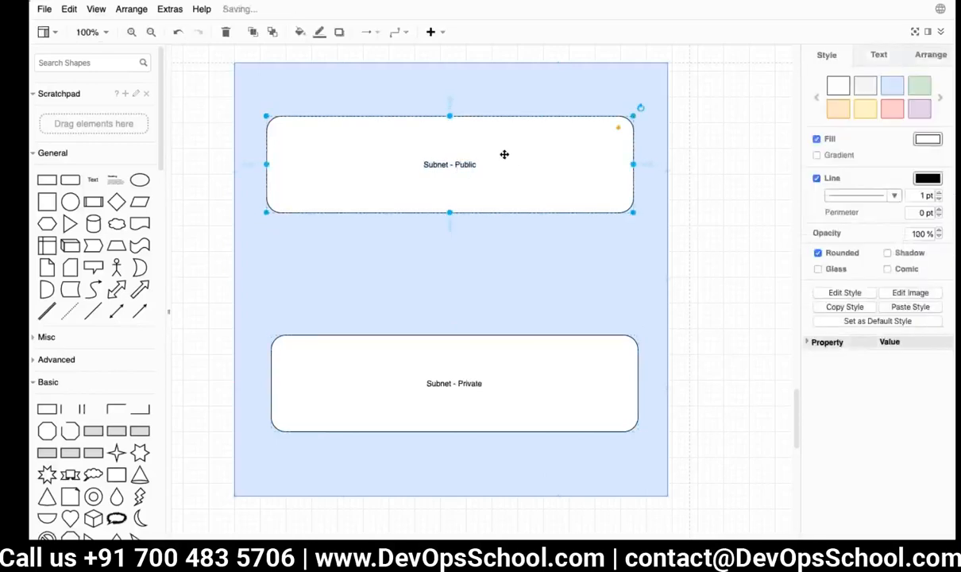
# Step: Search the shapes for "ec2" and place the orange EC2 icon at the left end of the public subnet rectangle
pyautogui.scroll(1, 504, 154)
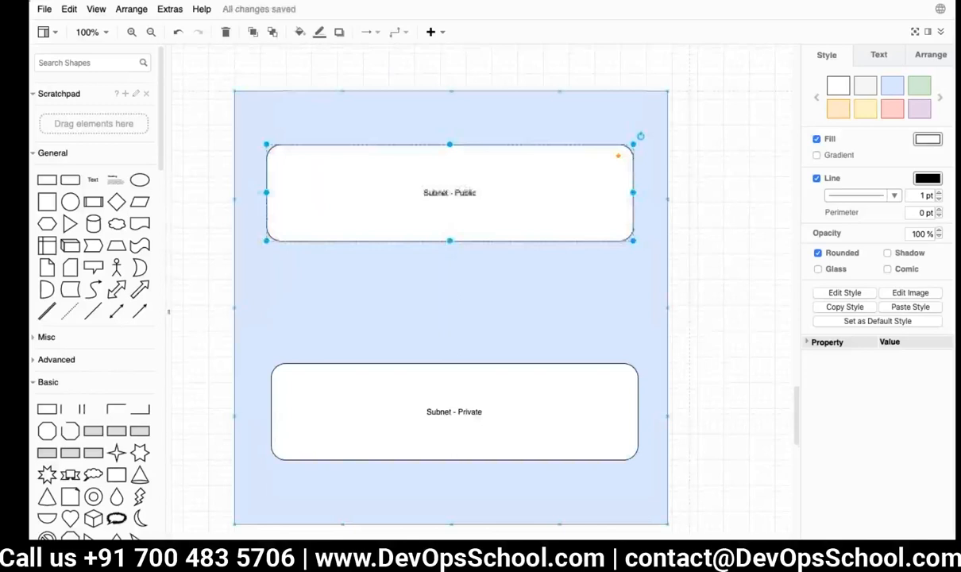
pyautogui.click(85, 70)
pyautogui.write('e')
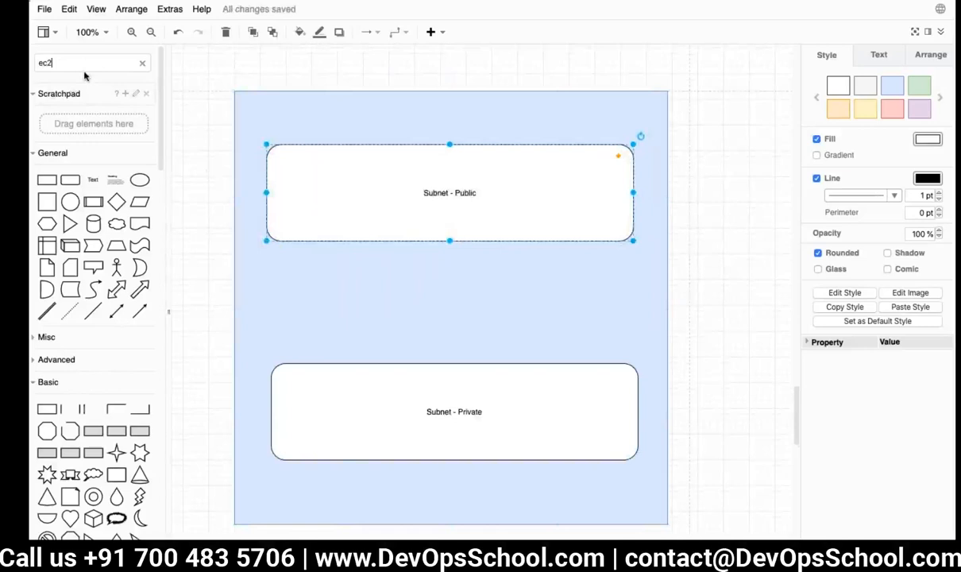
pyautogui.write('c2')
pyautogui.press('Return')
pyautogui.click(46, 88)
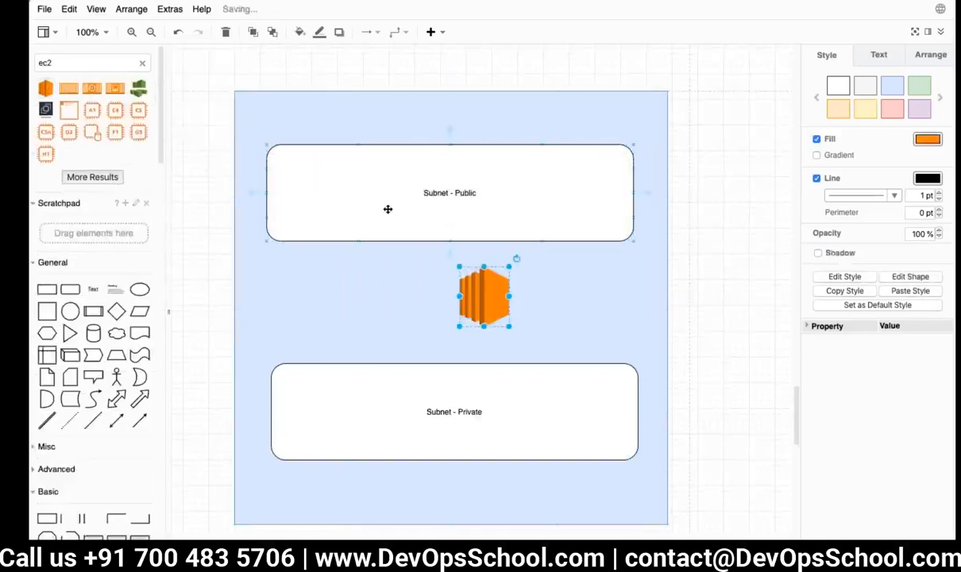
pyautogui.moveTo(491, 304); pyautogui.dragTo(335, 201)
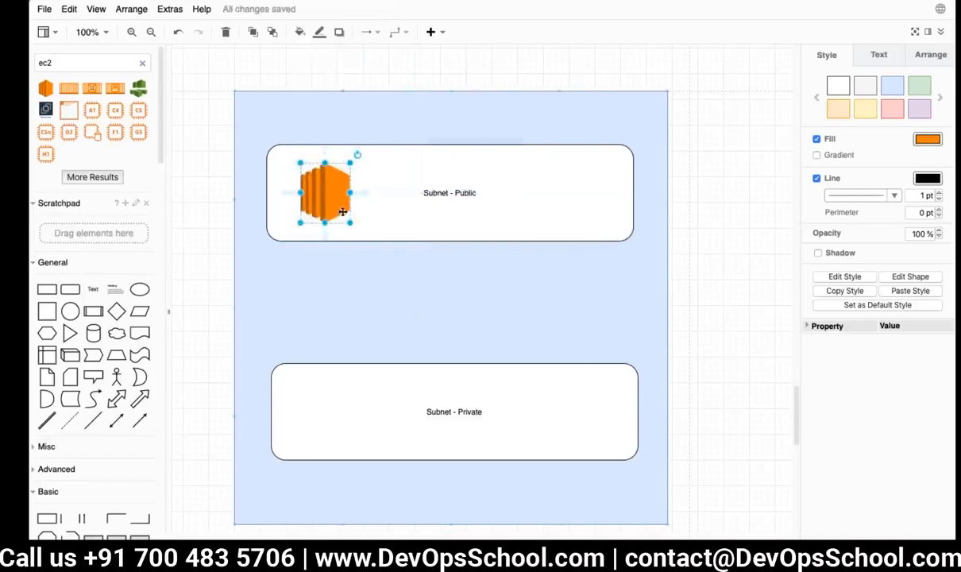
# Step: Duplicate the orange EC2 icon and place the copy at the left end of the private subnet rectangle
pyautogui.moveTo(334, 182); pyautogui.dragTo(325, 404)
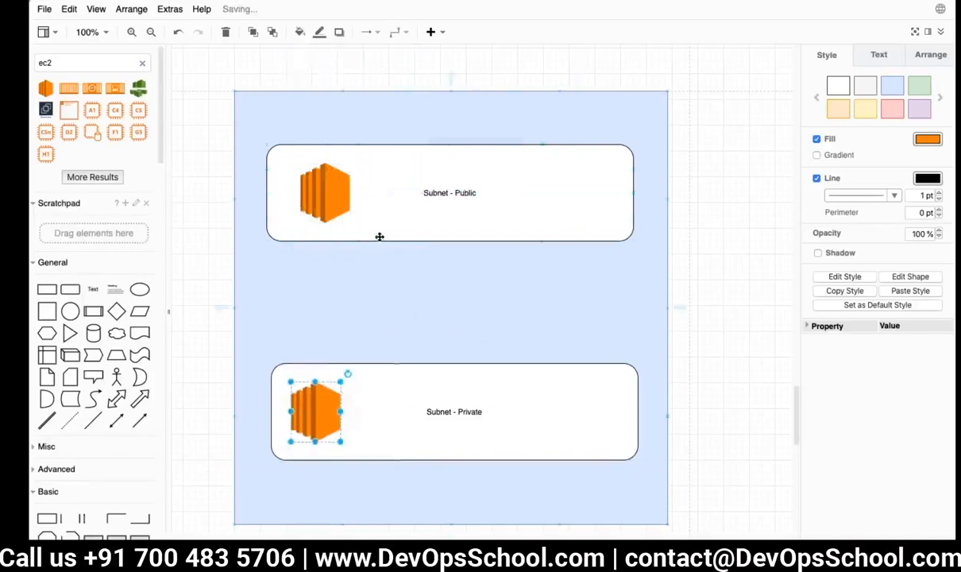
pyautogui.click(393, 211)
pyautogui.doubleClick(483, 196)
pyautogui.press('Escape')
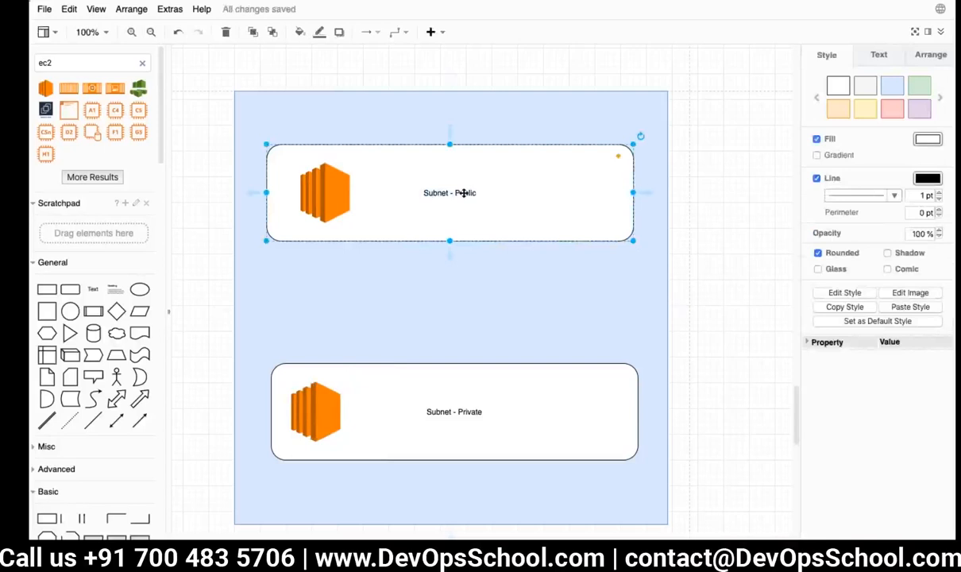
# Step: Add a second line "Enabled - Assign Public IP - True" to the public subnet's label
pyautogui.doubleClick(465, 193)
pyautogui.click(477, 195)
pyautogui.press('Return')
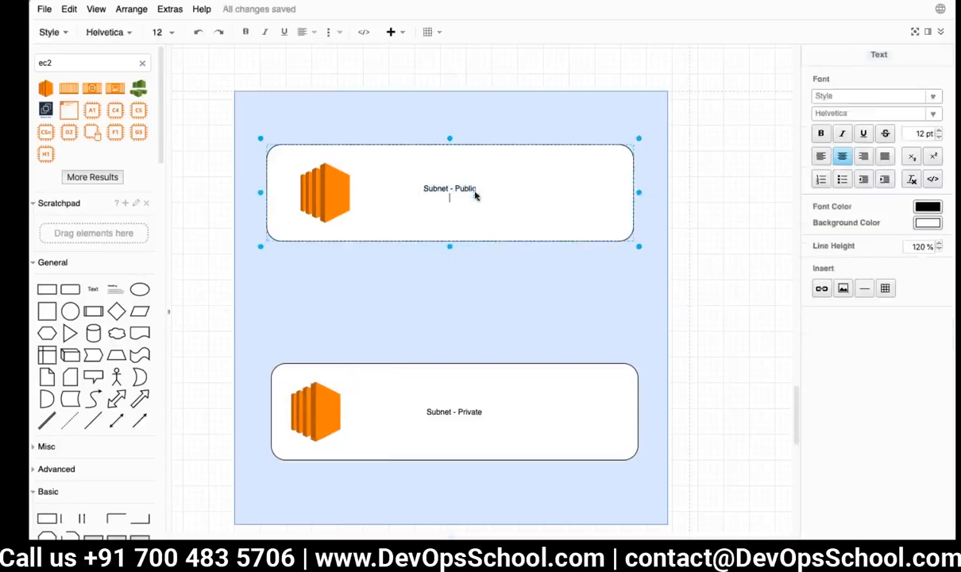
pyautogui.write('Enabled - Assign Public IP')
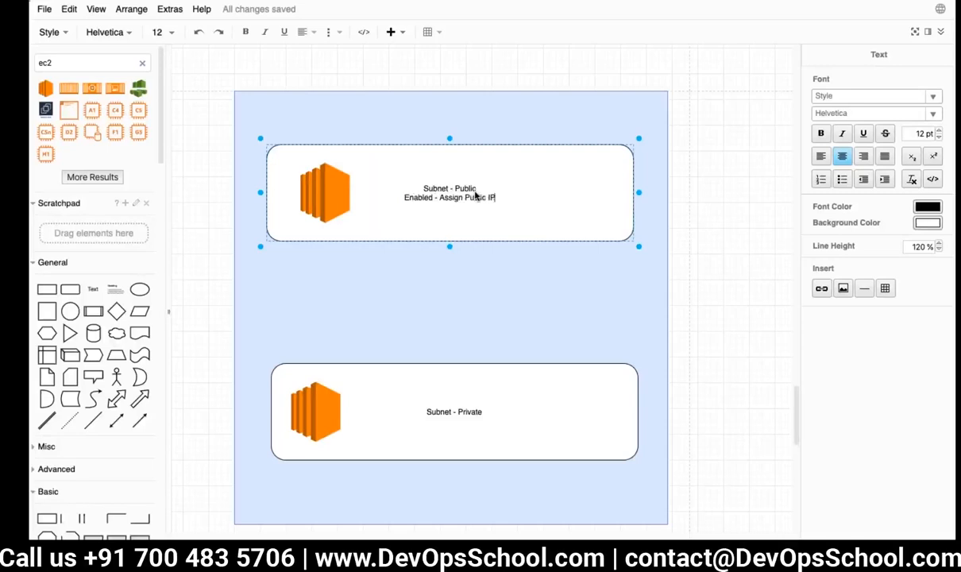
pyautogui.write(' - True')
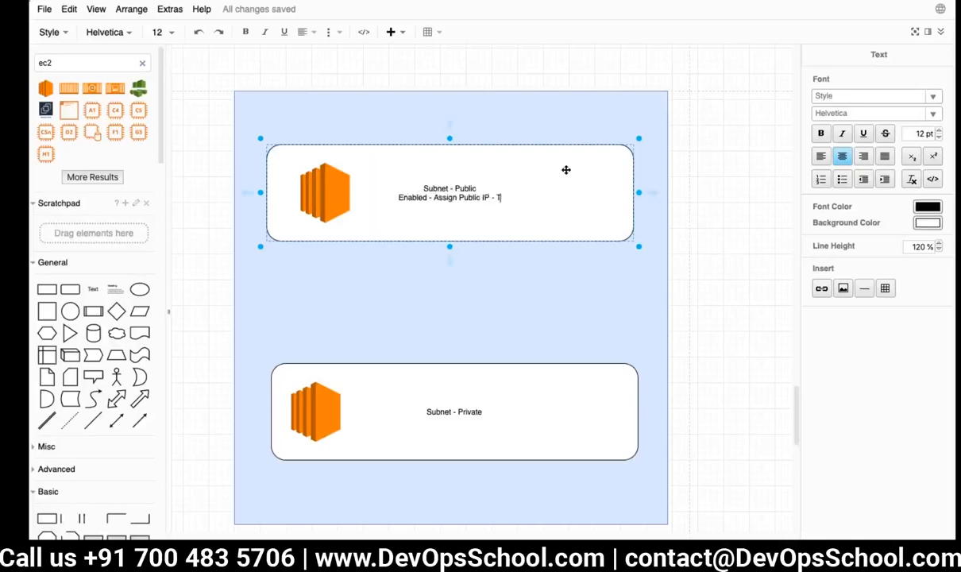
# Step: Add a second line "Disabled - Assign public IP - False" to the private subnet's label
pyautogui.click(457, 417)
pyautogui.doubleClick(481, 415)
pyautogui.click(473, 417)
pyautogui.press('Return')
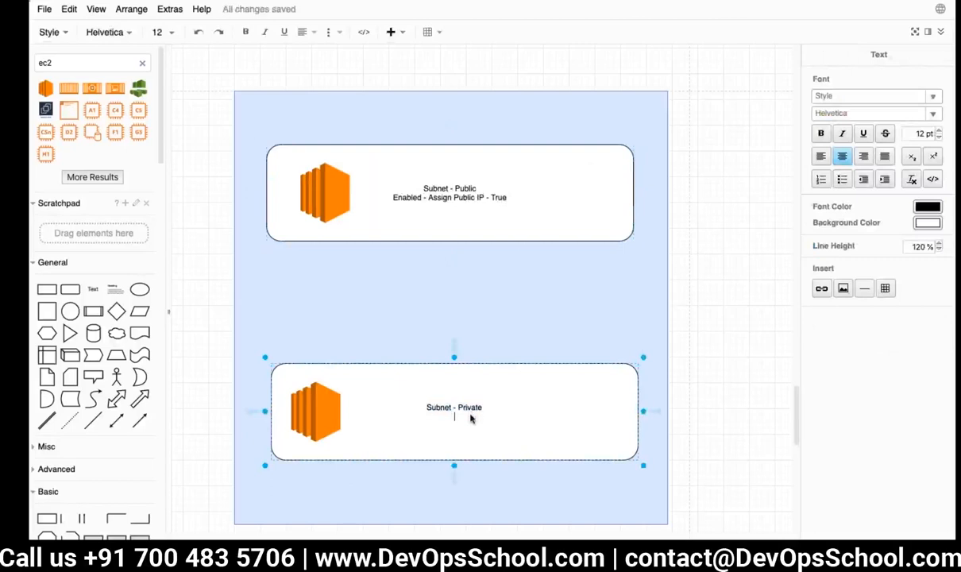
pyautogui.write('Disabled - Assign pub')
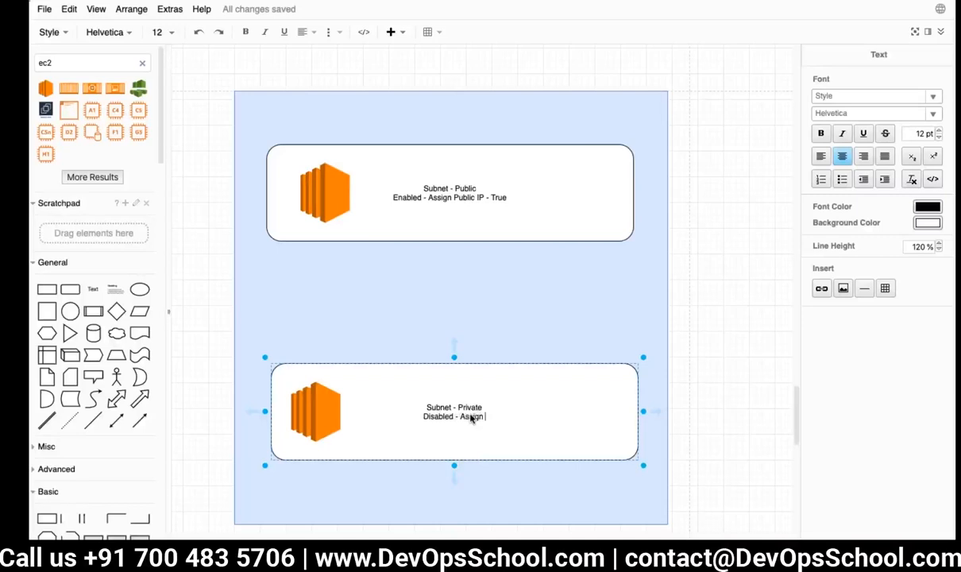
pyautogui.write('lic i')
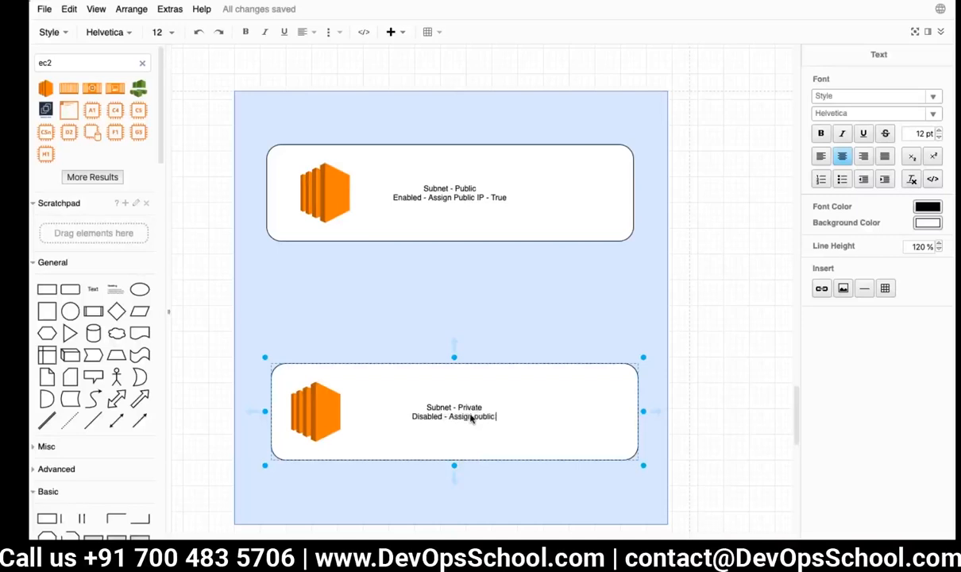
pyautogui.write('P - False')
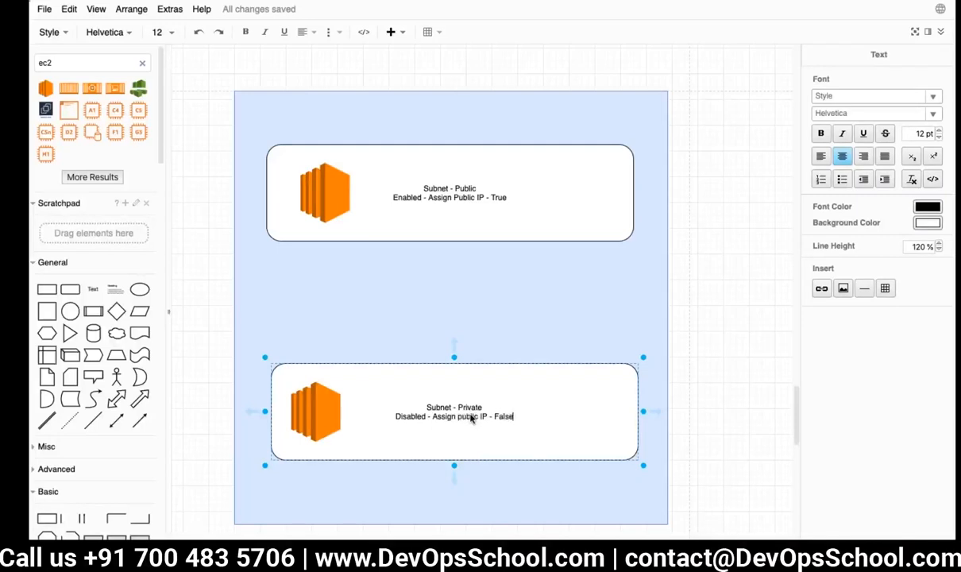
pyautogui.click(322, 423)
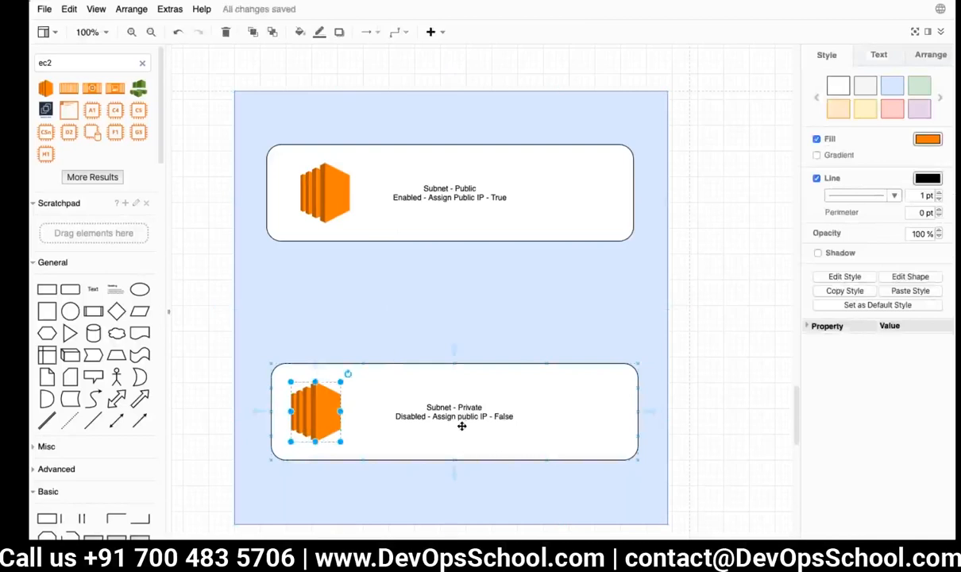
# Step: Remove the ending "- False" from the second line of the private subnet's label
pyautogui.click(476, 402)
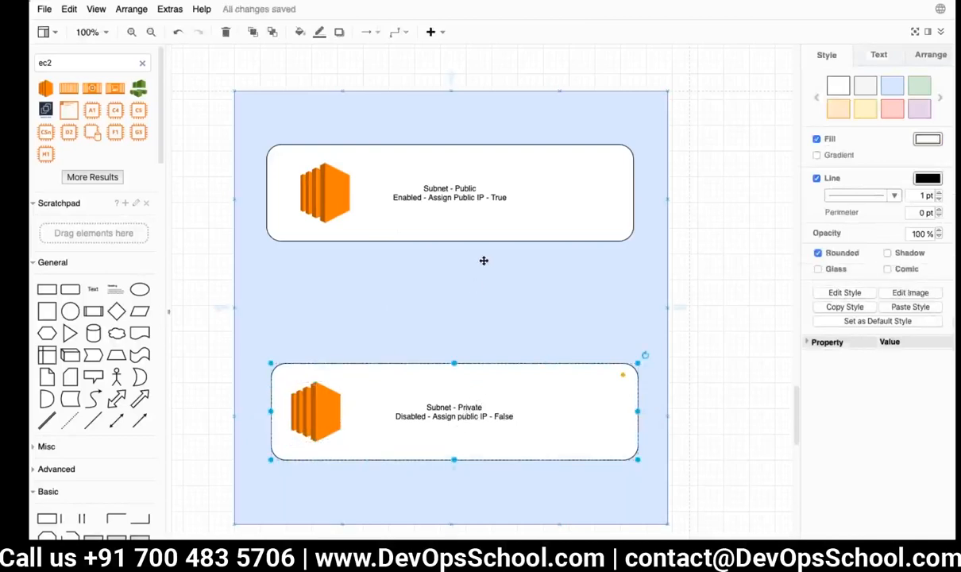
pyautogui.doubleClick(512, 421)
pyautogui.click(512, 421)
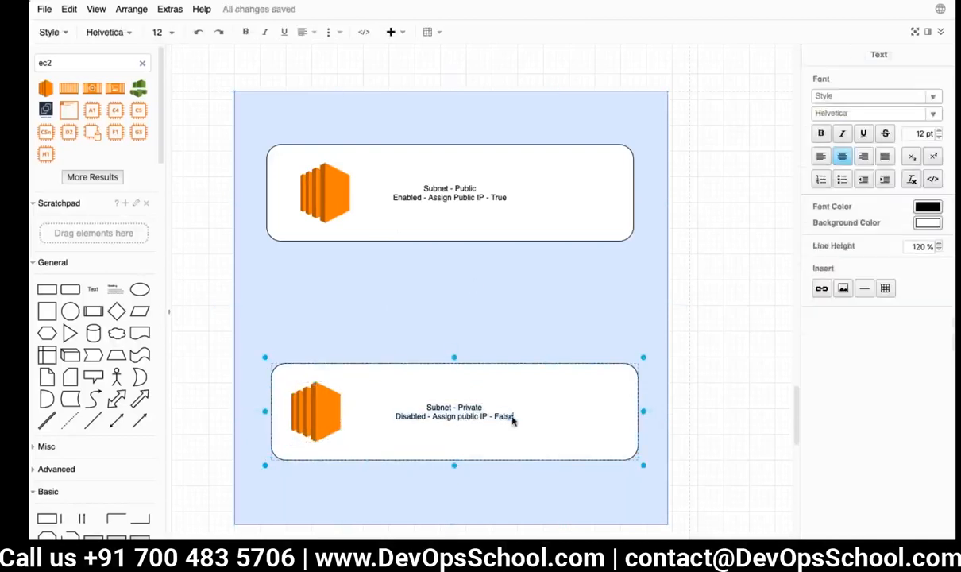
pyautogui.press('BackSpace')
pyautogui.press('BackSpace')
pyautogui.press('BackSpace')
pyautogui.press('BackSpace')
pyautogui.press('BackSpace')
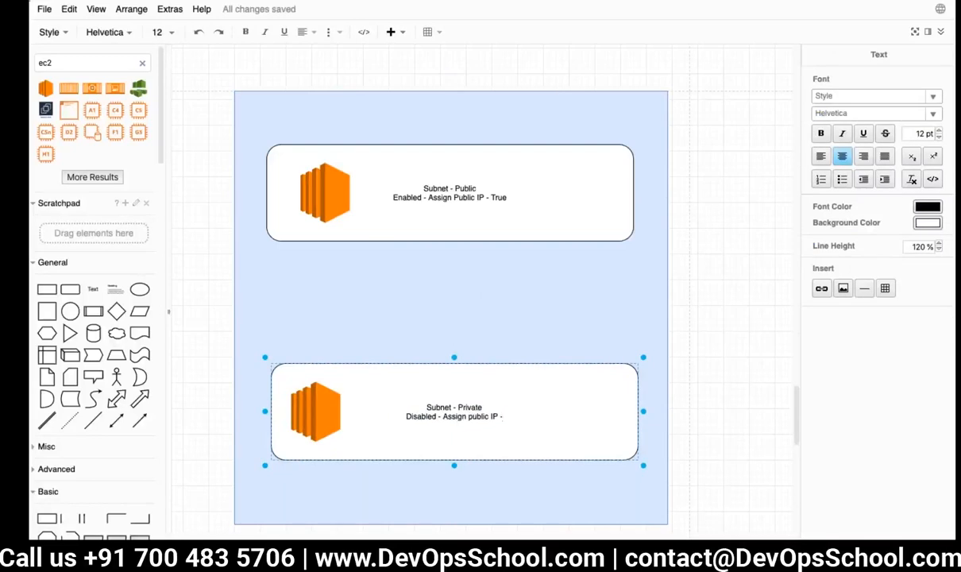
pyautogui.press('BackSpace')
pyautogui.press('BackSpace')
# Step: Remove the ending "- True" from the second line of the public subnet's label
pyautogui.click(501, 197)
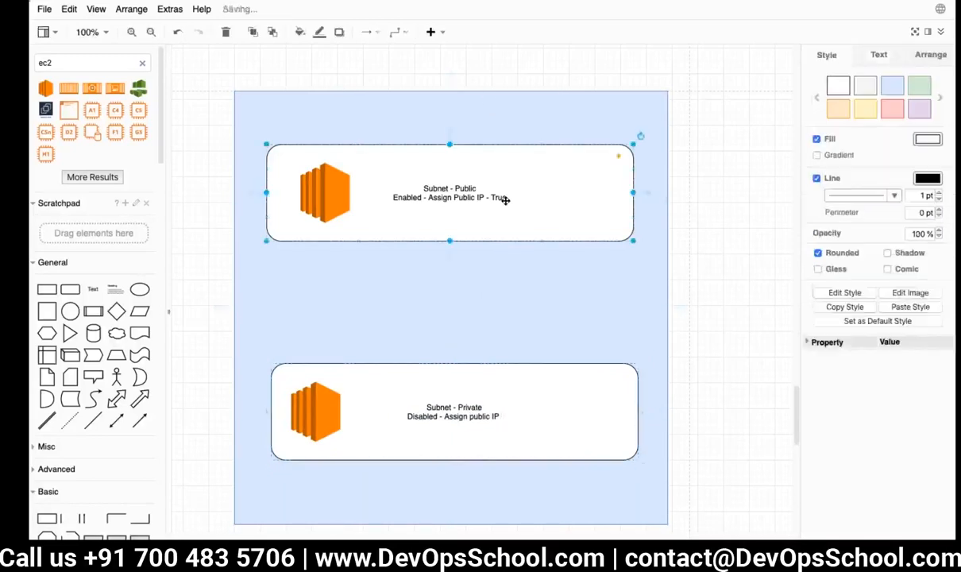
pyautogui.doubleClick(501, 198)
pyautogui.click(503, 201)
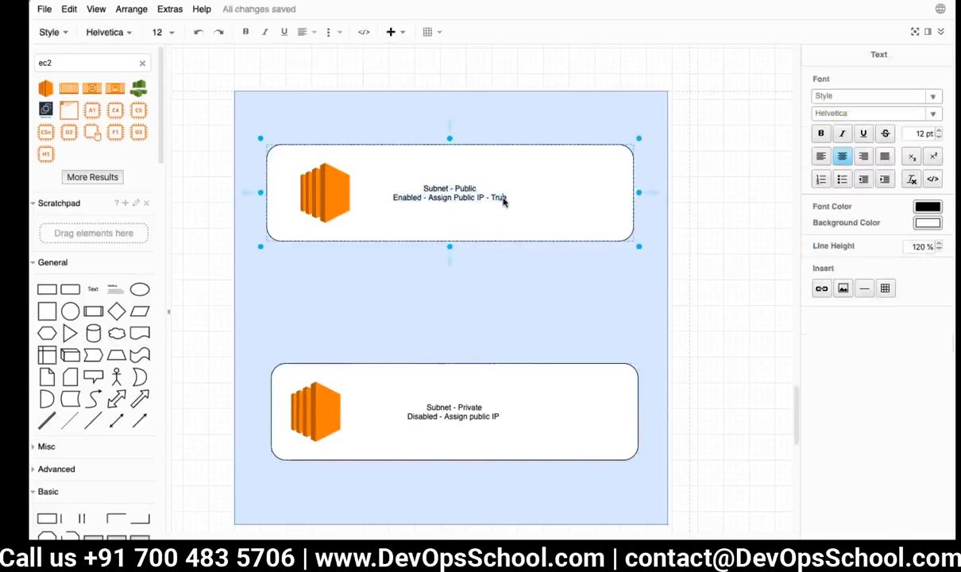
pyautogui.press('BackSpace')
pyautogui.press('BackSpace')
pyautogui.press('BackSpace')
pyautogui.press('BackSpace')
pyautogui.press('BackSpace')
pyautogui.press('BackSpace')
pyautogui.press('BackSpace')
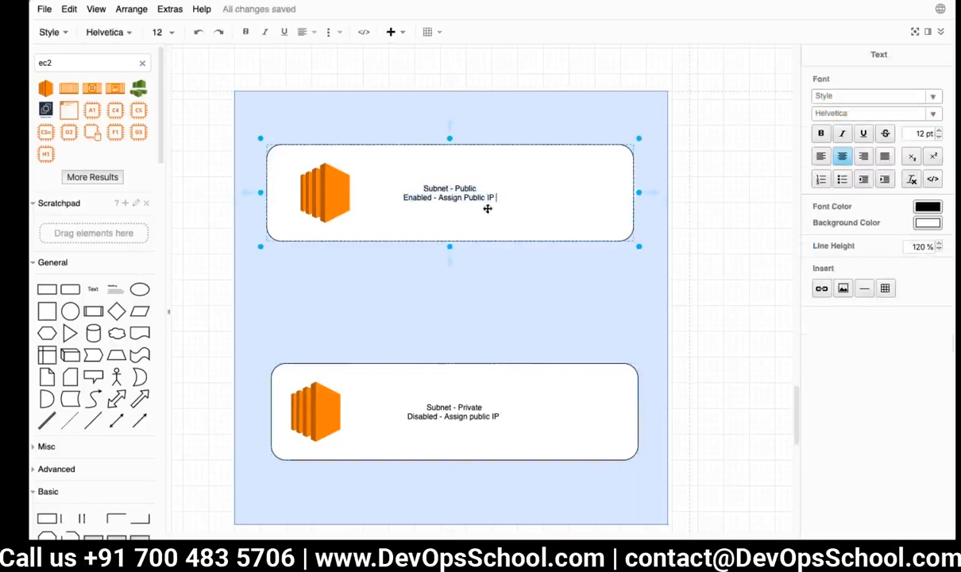
pyautogui.click(483, 425)
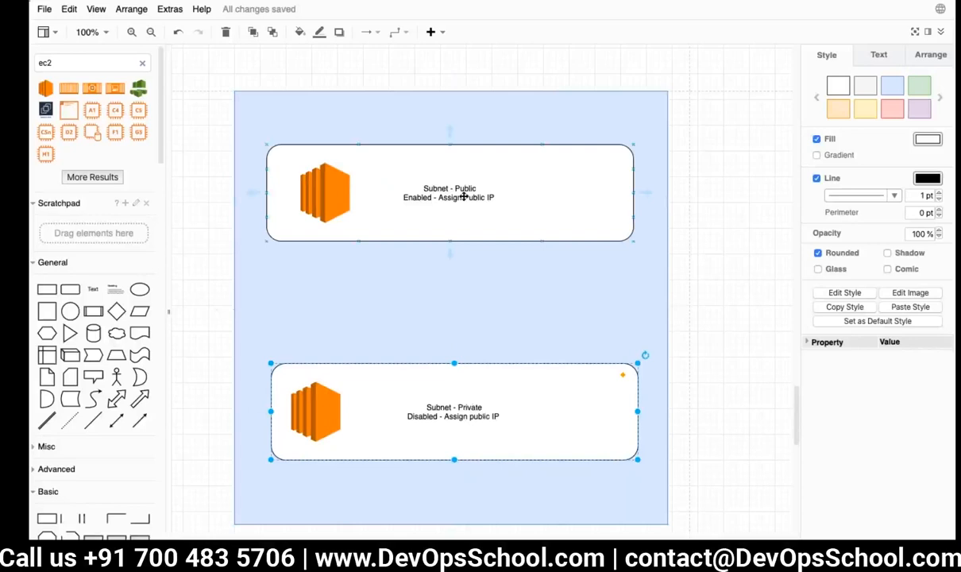
# Step: Apply the light yellow colour style to both the public and private subnet rectangles
pyautogui.press('XF86AudioRaiseVolume')
pyautogui.scroll(1, 563, 133)
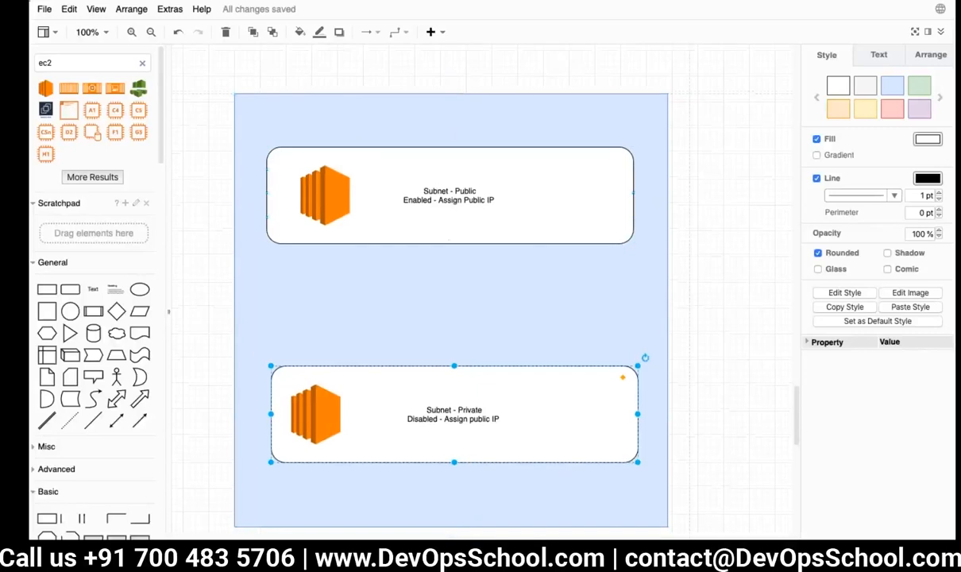
pyautogui.click(570, 195)
pyautogui.click(866, 111)
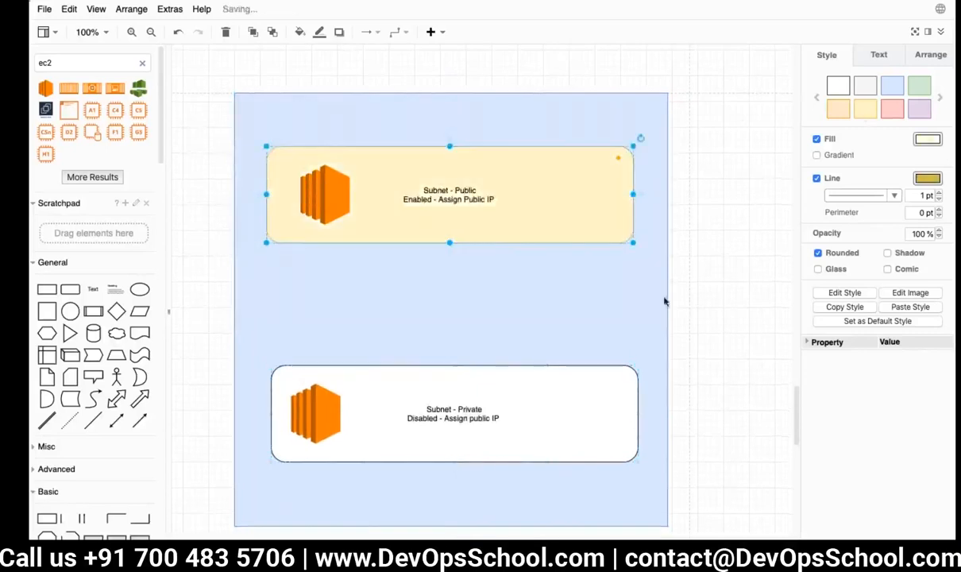
pyautogui.click(577, 426)
pyautogui.click(866, 111)
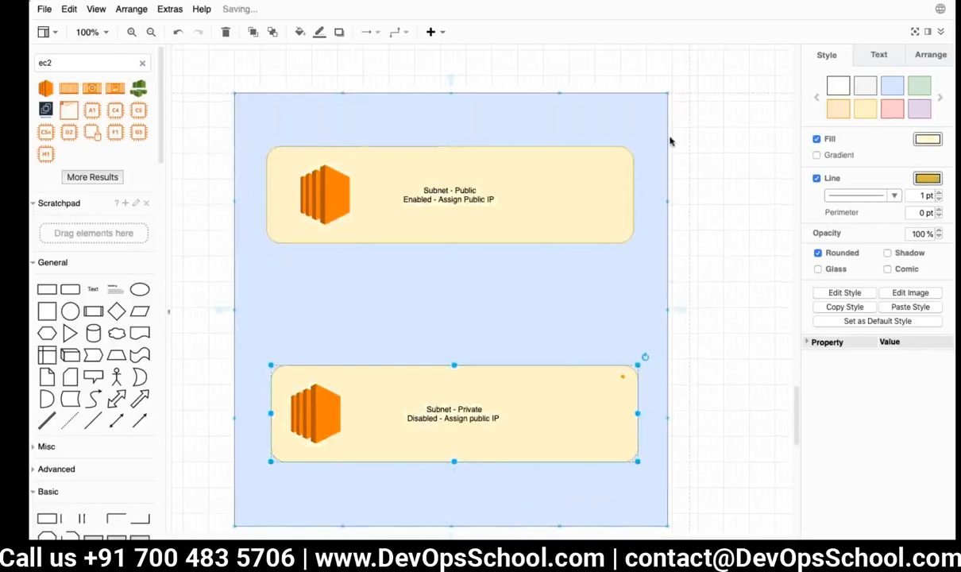
# Step: Search the shapes for "gateway"
pyautogui.scroll(1, 671, 141)
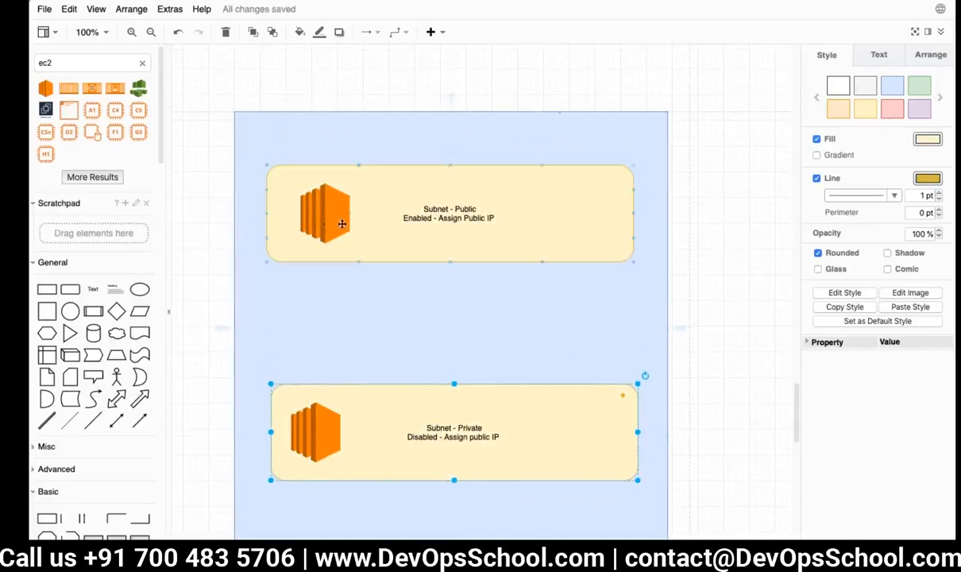
pyautogui.click(85, 67)
pyautogui.write('gateway')
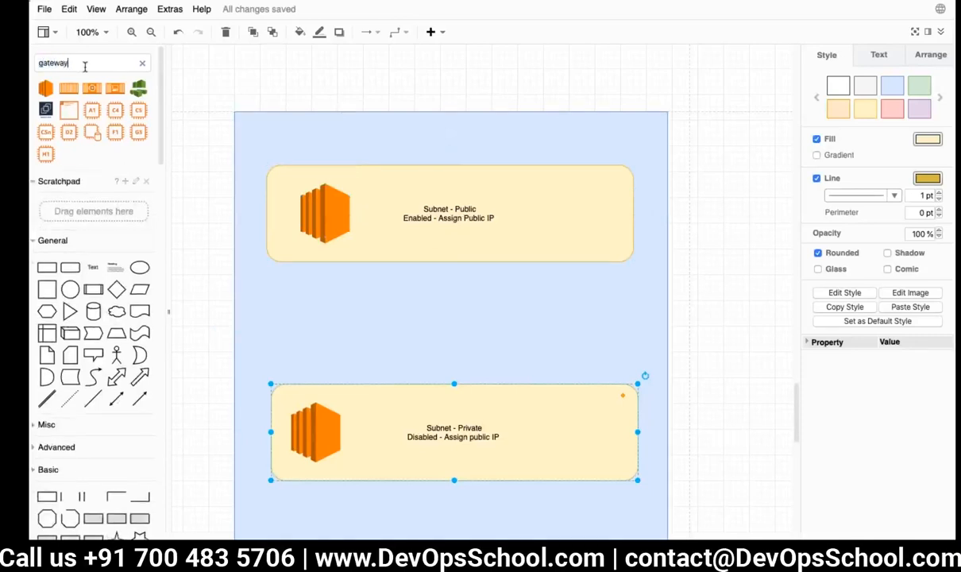
pyautogui.press('Return')
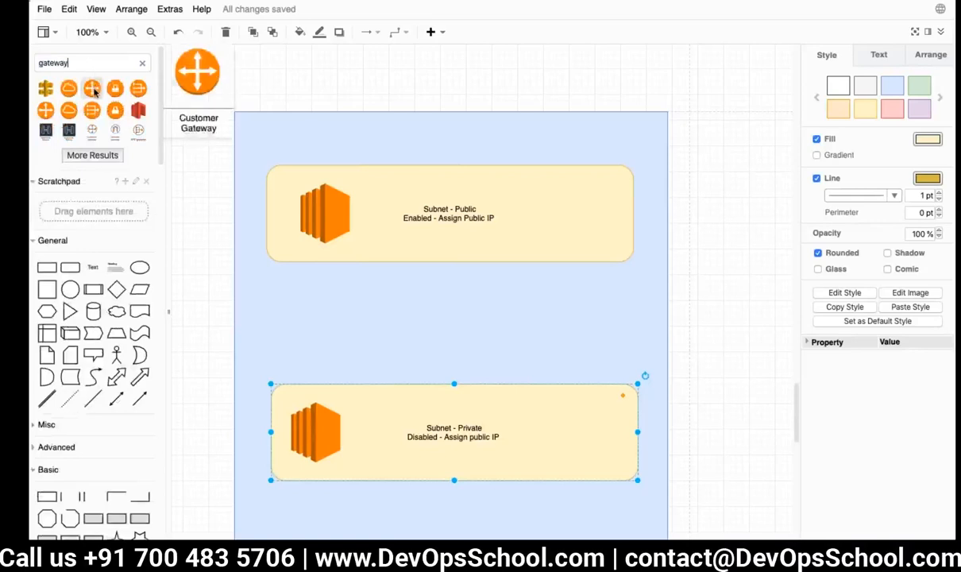
pyautogui.click(92, 88)
pyautogui.moveTo(492, 299); pyautogui.dragTo(448, 105)
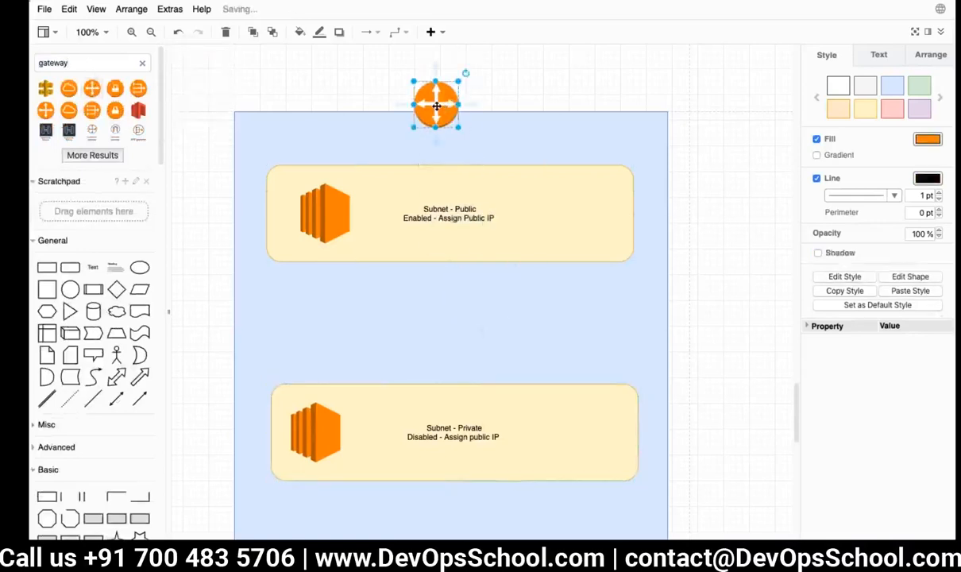
pyautogui.press('Delete')
# Step: Add the orange Internet Gateway icon and place it at the middle of the light blue square's upper edge
pyautogui.moveTo(92, 89)
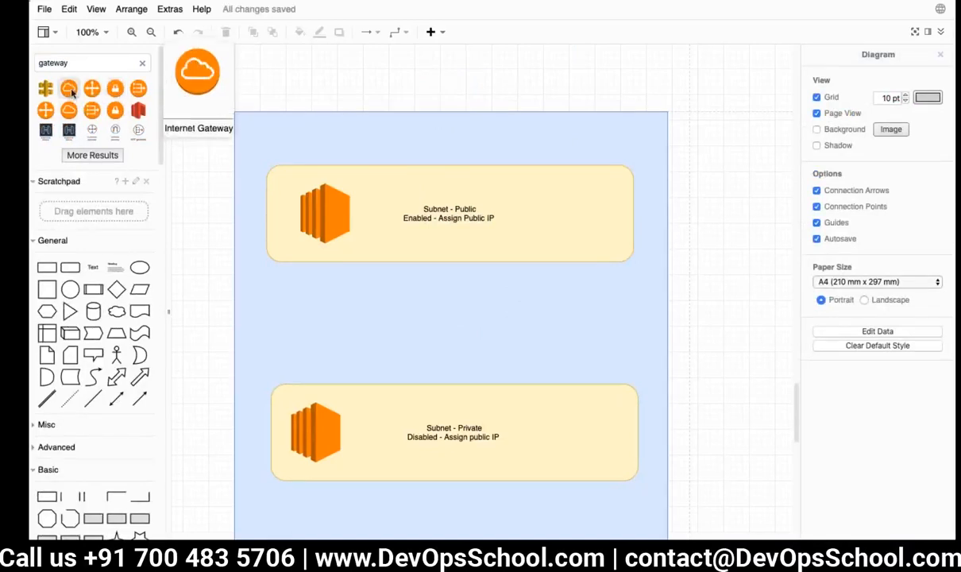
pyautogui.click(71, 93)
pyautogui.moveTo(464, 284); pyautogui.dragTo(455, 102)
pyautogui.click(524, 84)
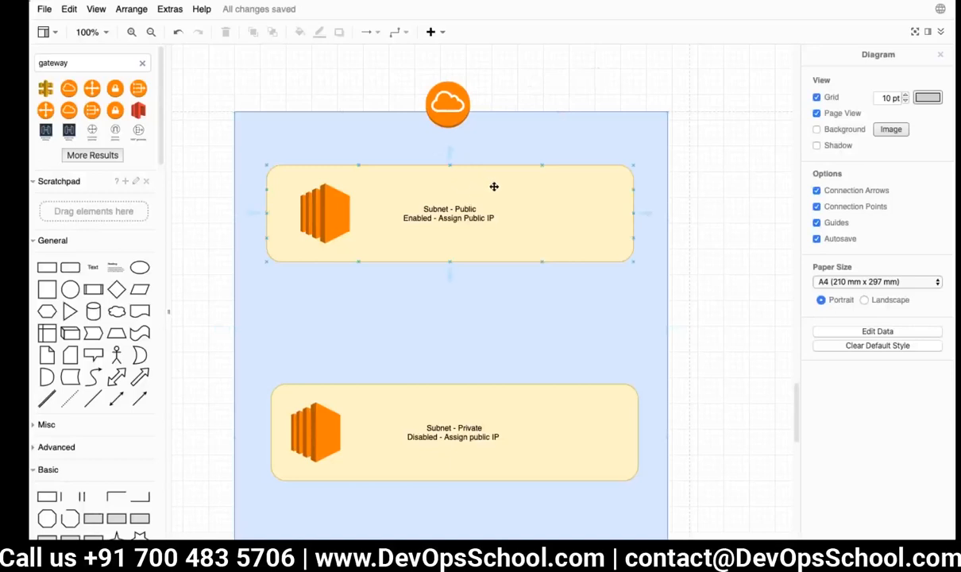
# Step: Add a text label "1. VPC" on the empty canvas to the right of the light blue square
pyautogui.doubleClick(747, 181)
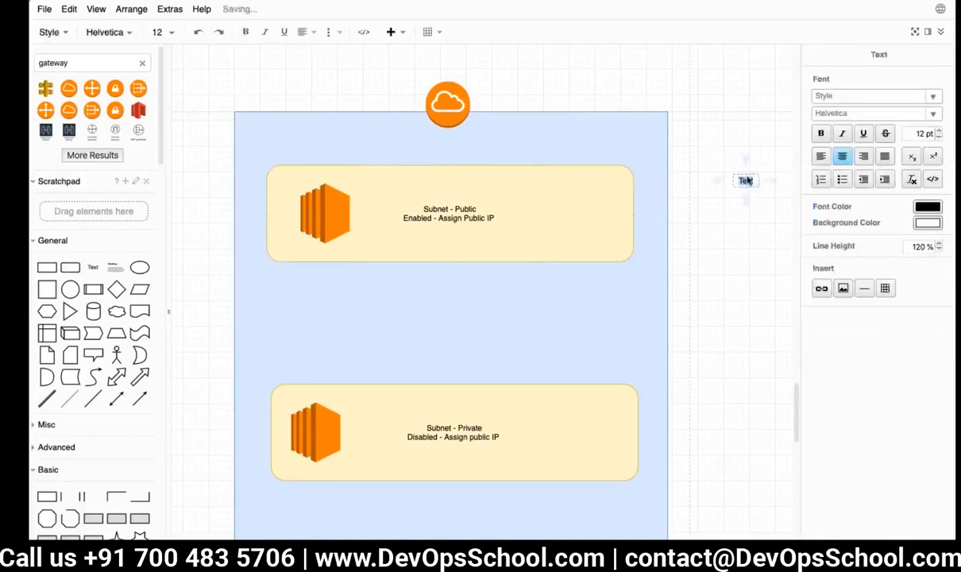
pyautogui.write('VPC')
pyautogui.press('Left')
pyautogui.press('Left')
pyautogui.press('Left')
pyautogui.write('1.')
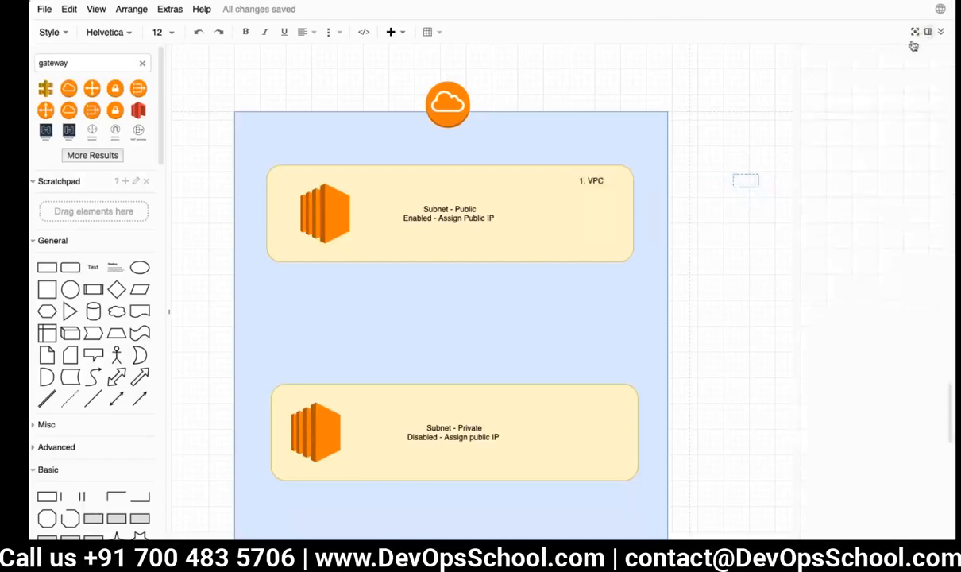
pyautogui.click(747, 180)
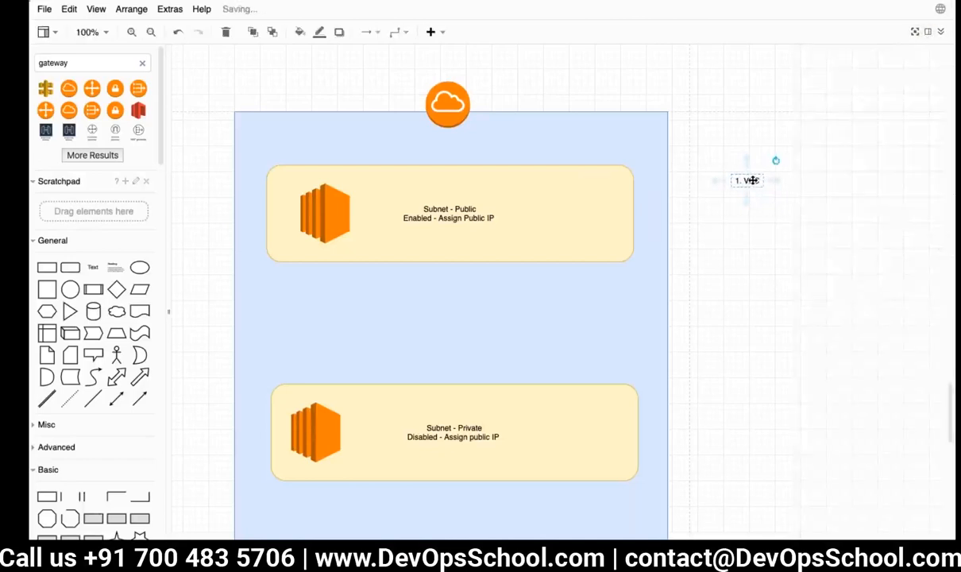
pyautogui.doubleClick(752, 180)
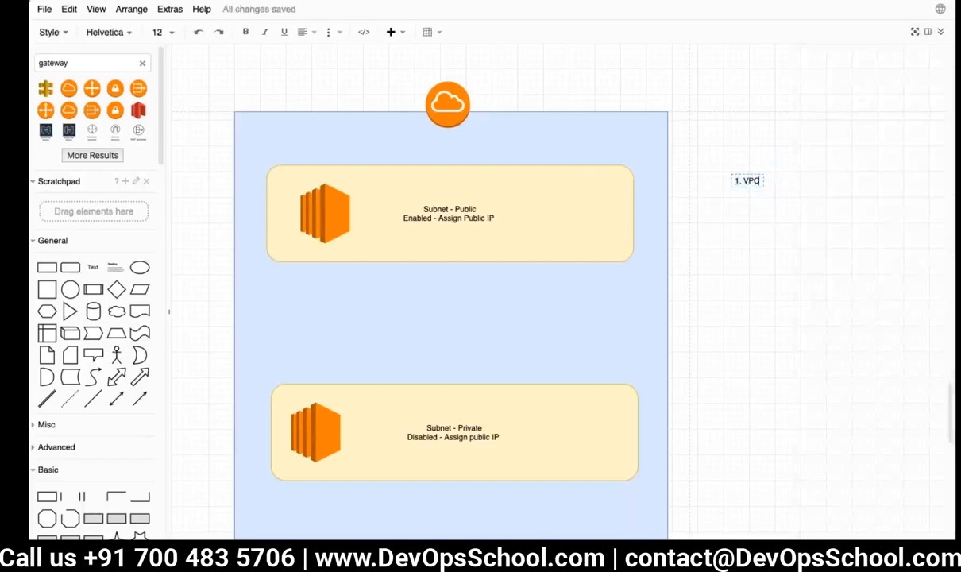
# Step: Add a connected copy of the "1. VPC" text below it with a downward arrow and relabel the copy "Subnet"
pyautogui.click(748, 200)
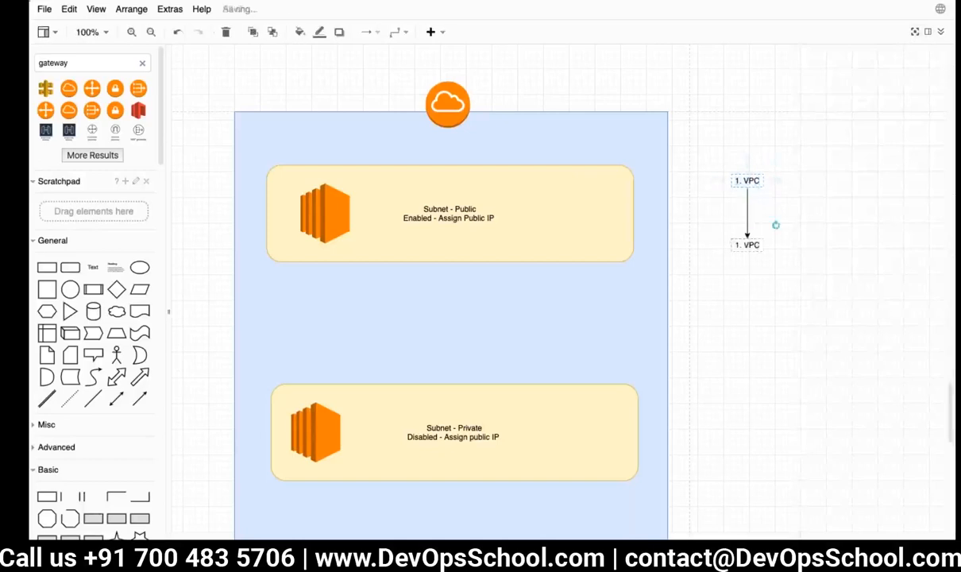
pyautogui.doubleClick(747, 246)
pyautogui.write('Subnet')
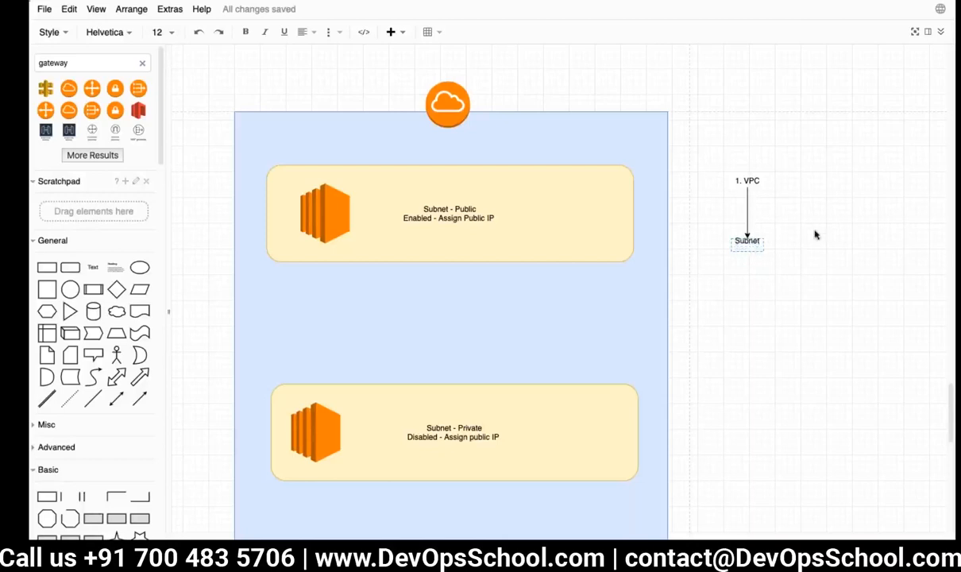
pyautogui.click(791, 240)
# Step: Add a connected copy of the "Subnet" text below it with a downward arrow and relabel the copy "Public/Private"
pyautogui.click(749, 270)
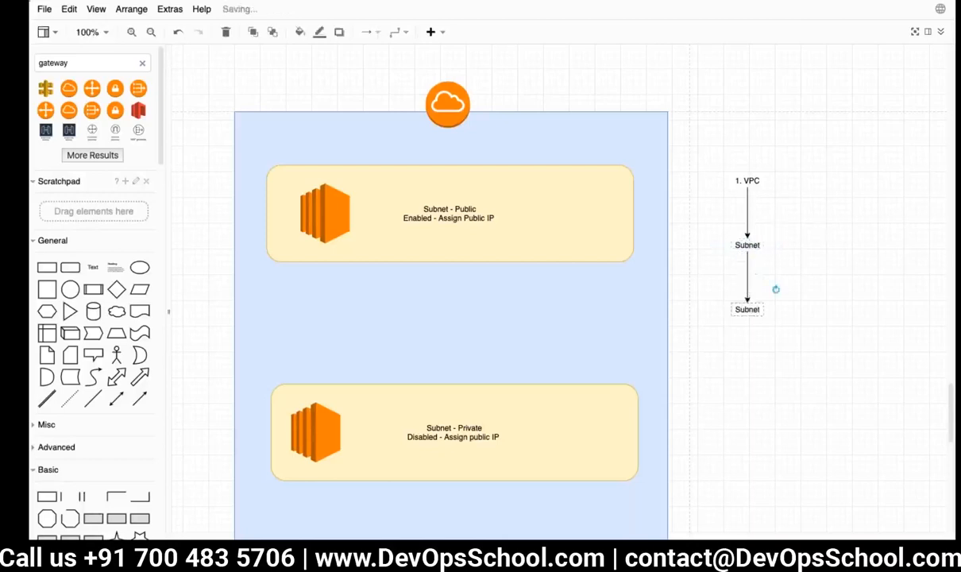
pyautogui.doubleClick(747, 309)
pyautogui.write('P')
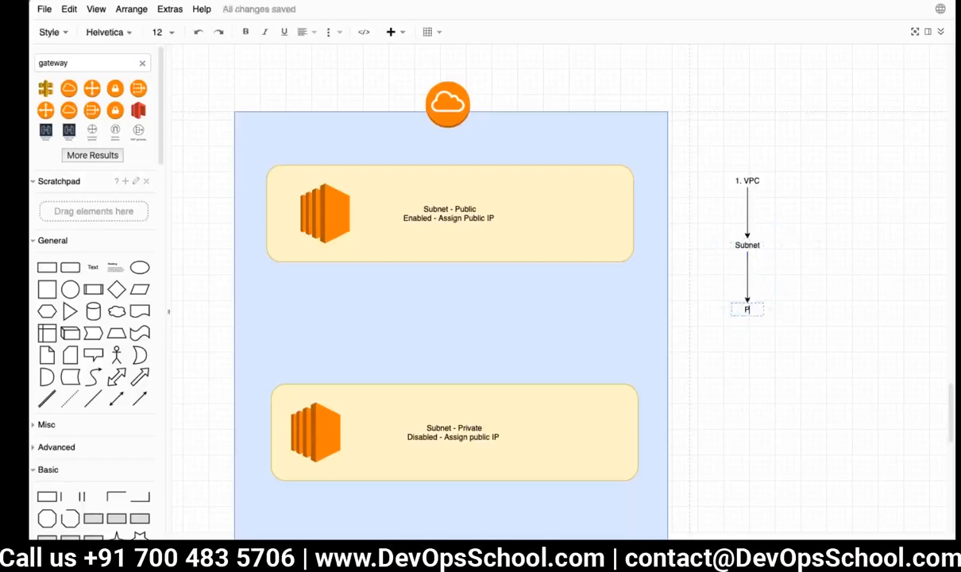
pyautogui.write('ublic/Private')
pyautogui.click(812, 337)
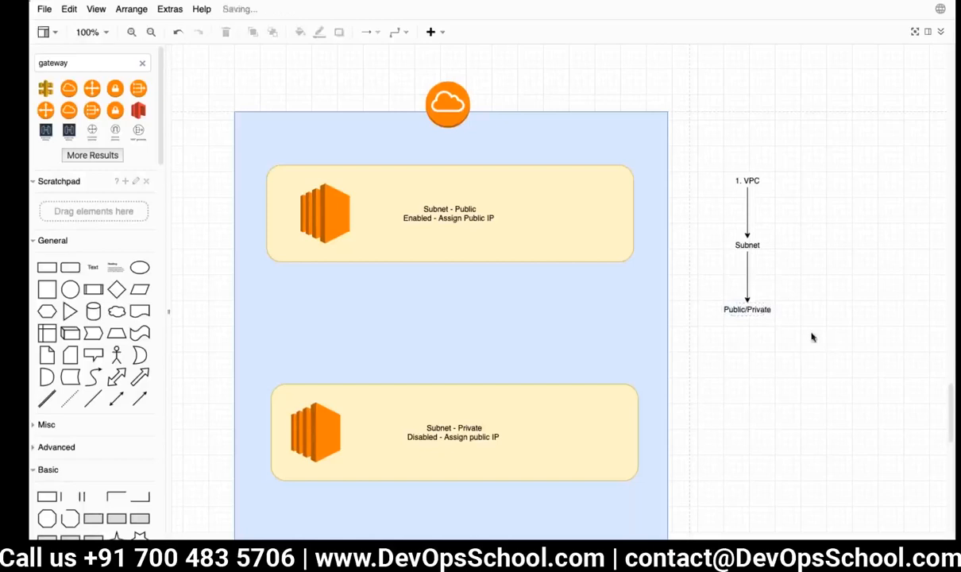
# Step: Add a connected copy of the "Public/Private" text below it with a downward arrow and relabel the copy "Internet Gateway - IG"
pyautogui.click(747, 309)
pyautogui.click(747, 327)
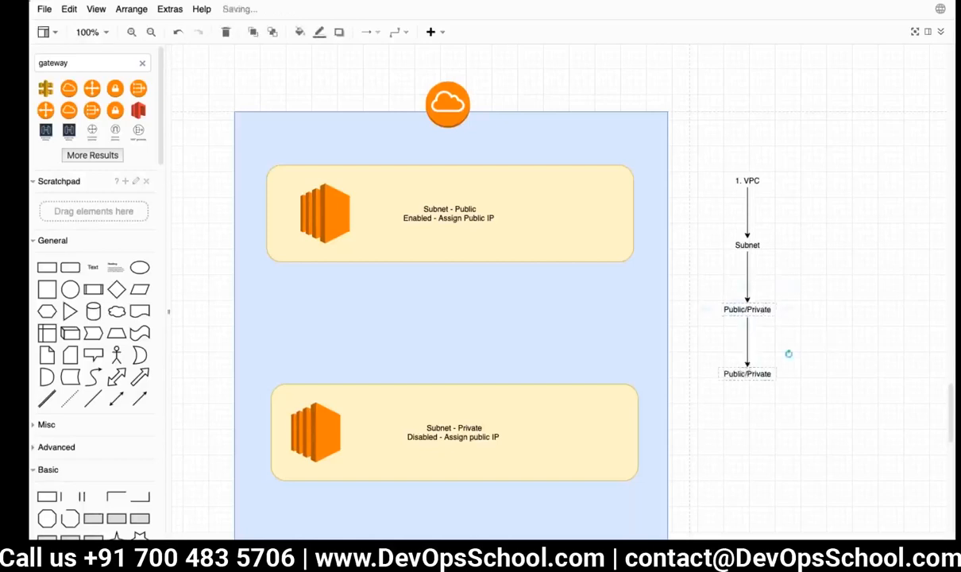
pyautogui.doubleClick(747, 373)
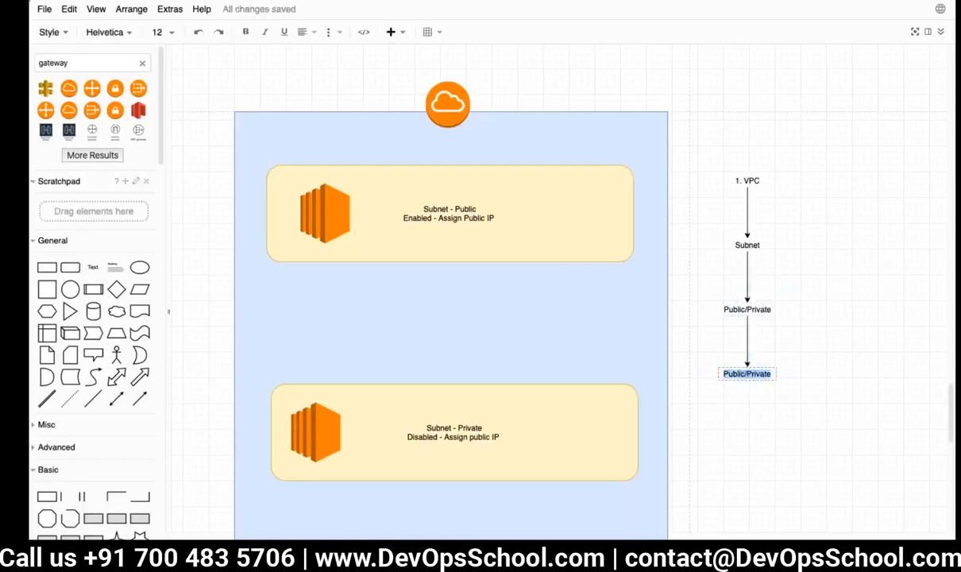
pyautogui.press('BackSpace')
pyautogui.write('Internet Gateway - ')
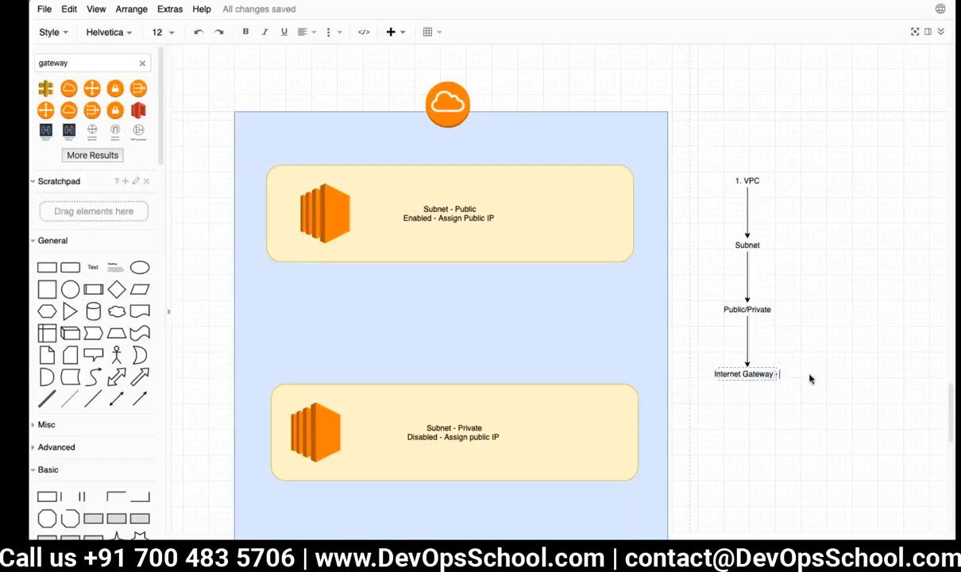
pyautogui.write('IG')
pyautogui.click(842, 385)
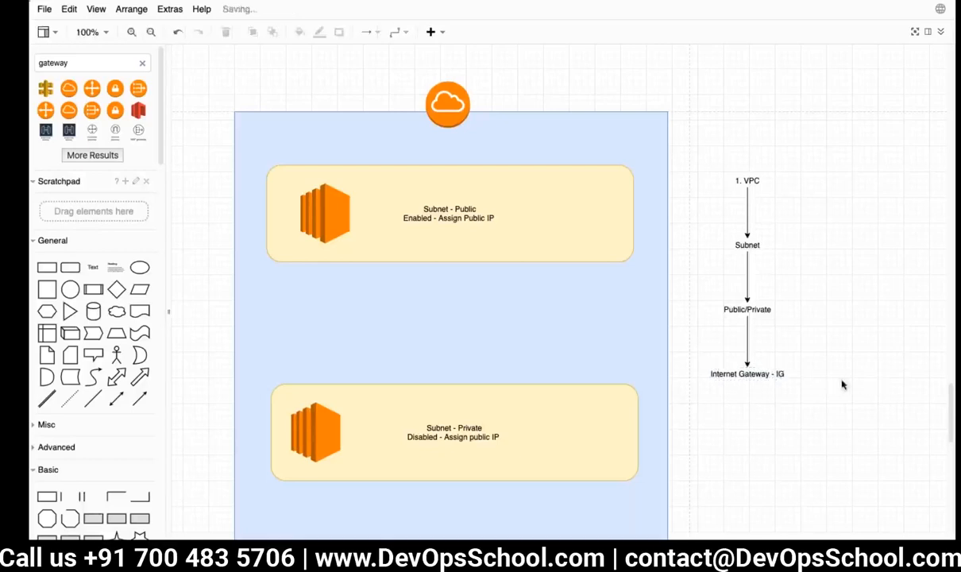
pyautogui.scroll(-2, 798, 434)
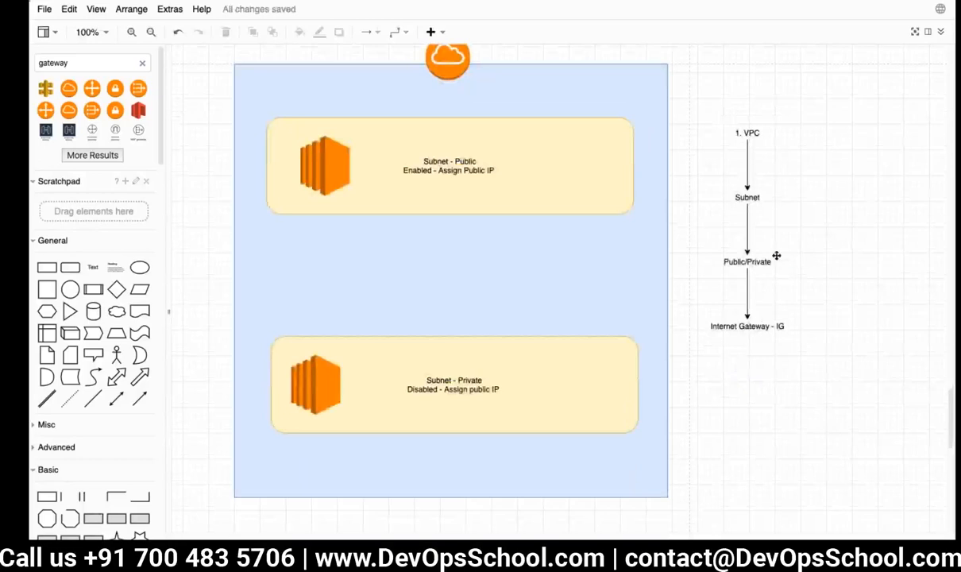
pyautogui.click(579, 286)
pyautogui.scroll(2, 485, 275)
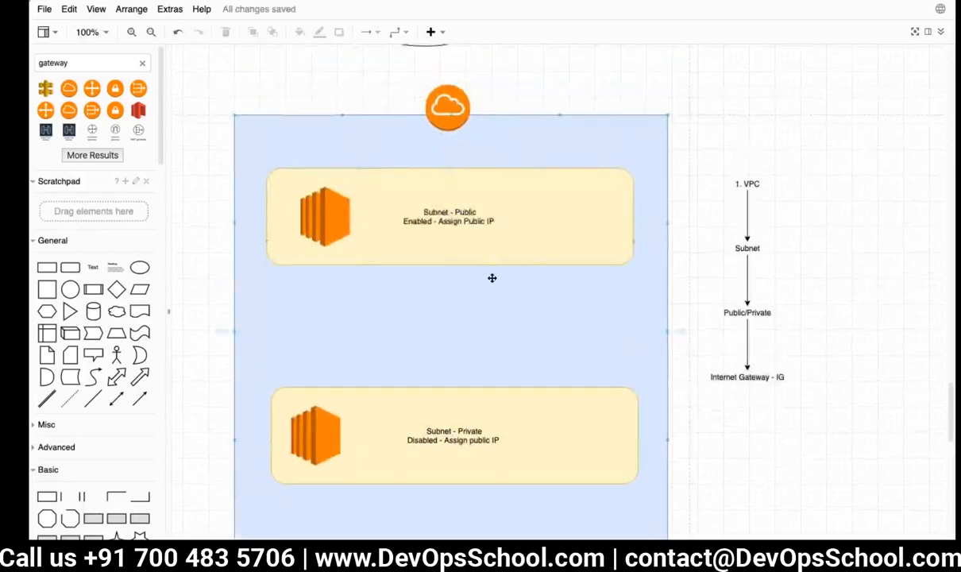
pyautogui.scroll(2, 492, 279)
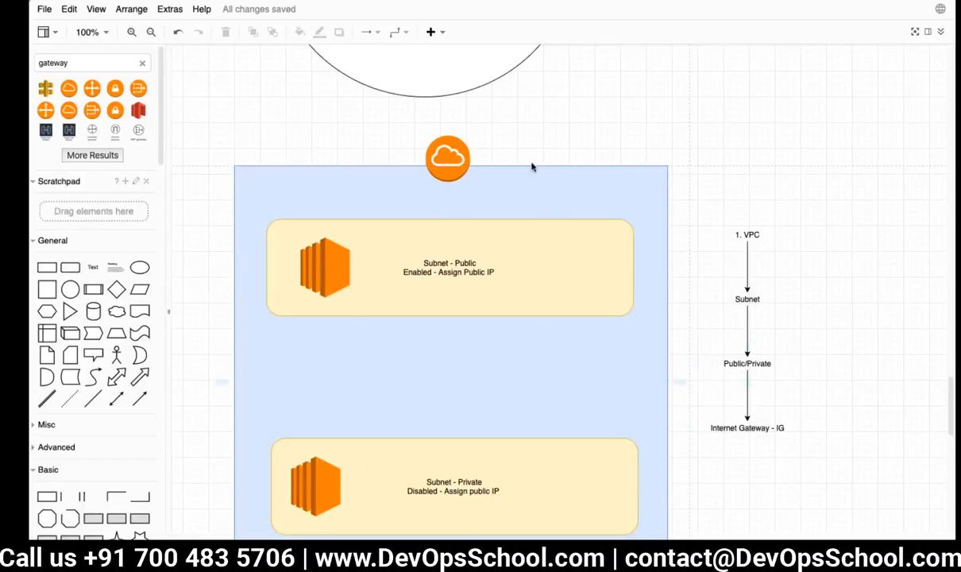
pyautogui.click(494, 274)
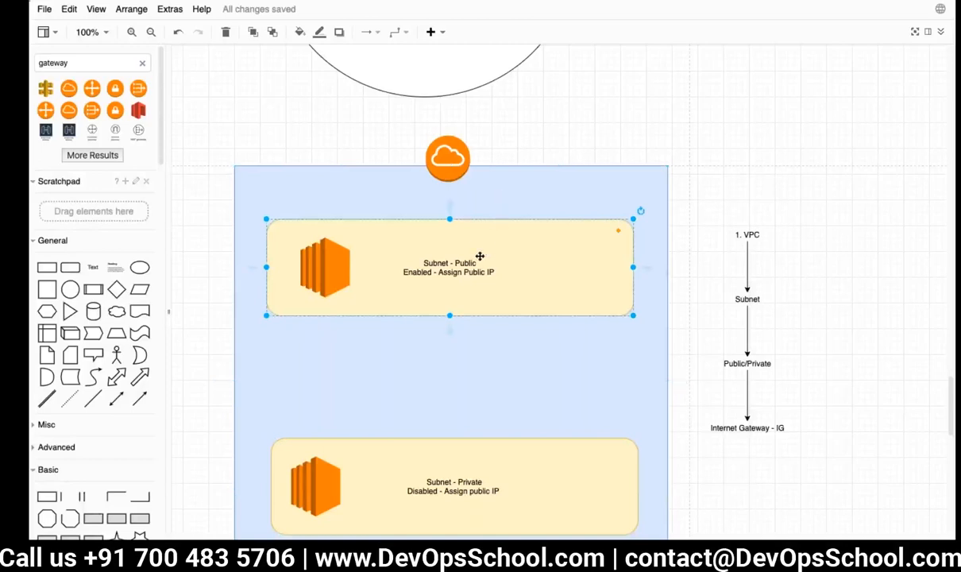
pyautogui.click(489, 367)
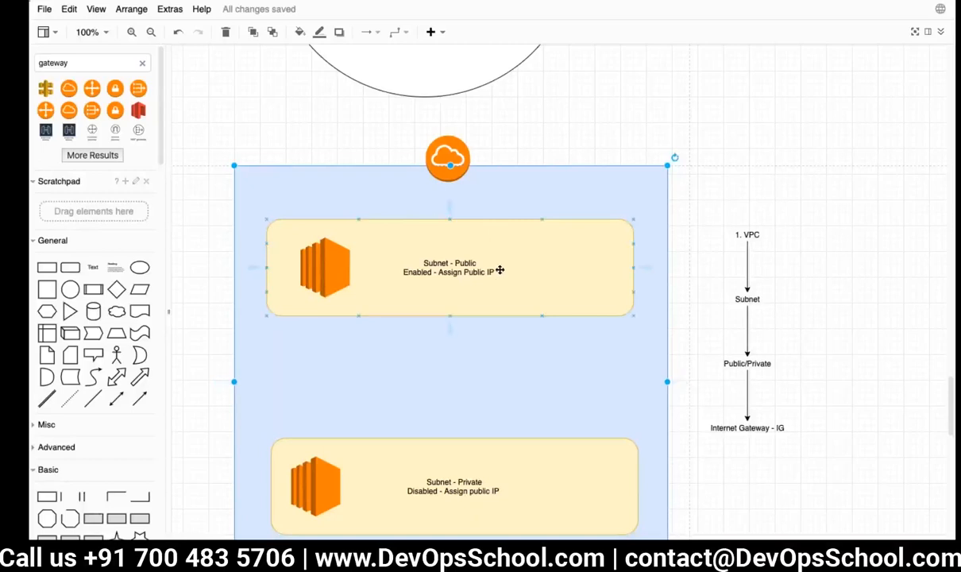
pyautogui.moveTo(450, 164); pyautogui.dragTo(499, 171)
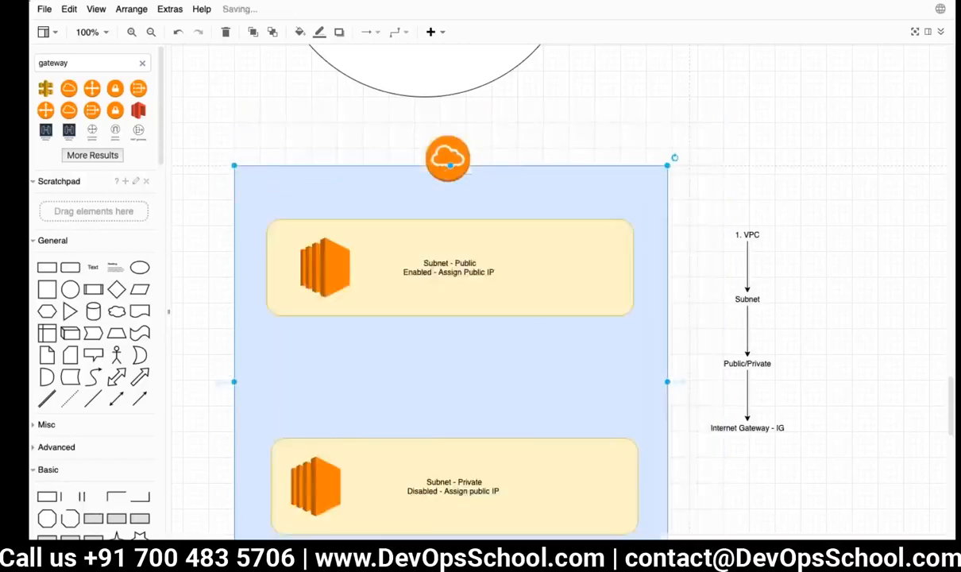
pyautogui.click(451, 153)
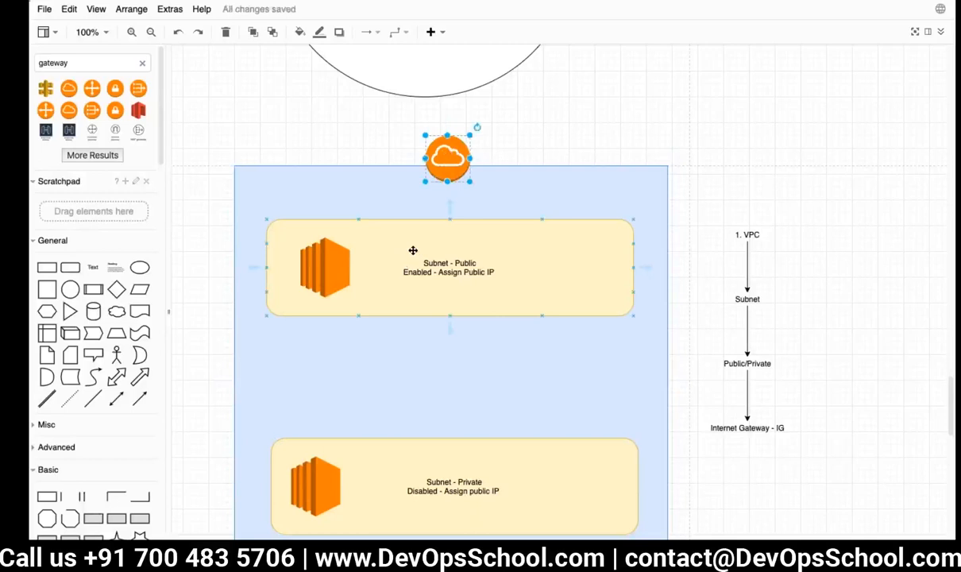
pyautogui.click(402, 193)
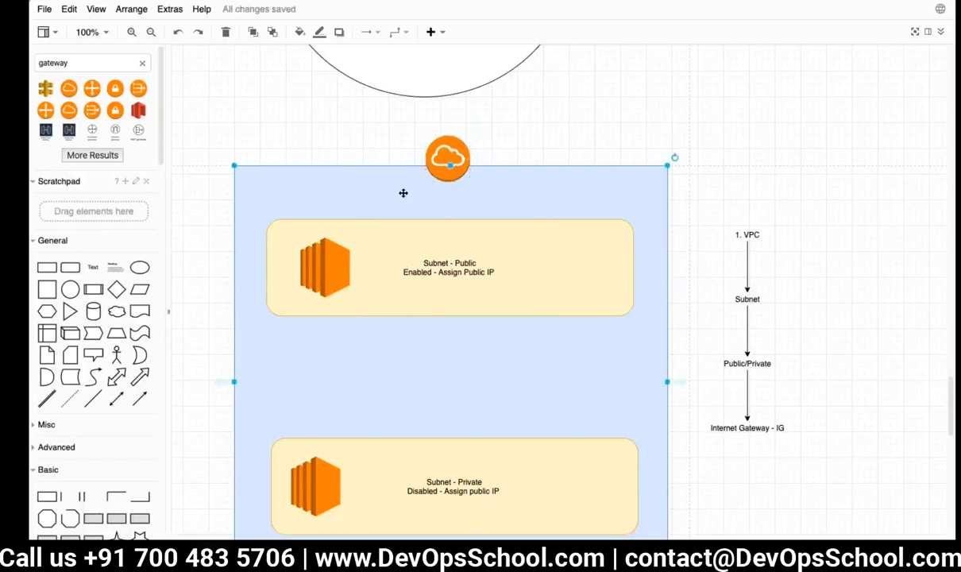
# Step: Move the Internet Gateway icon away from the light blue square and back onto the middle of its upper edge
pyautogui.click(451, 148)
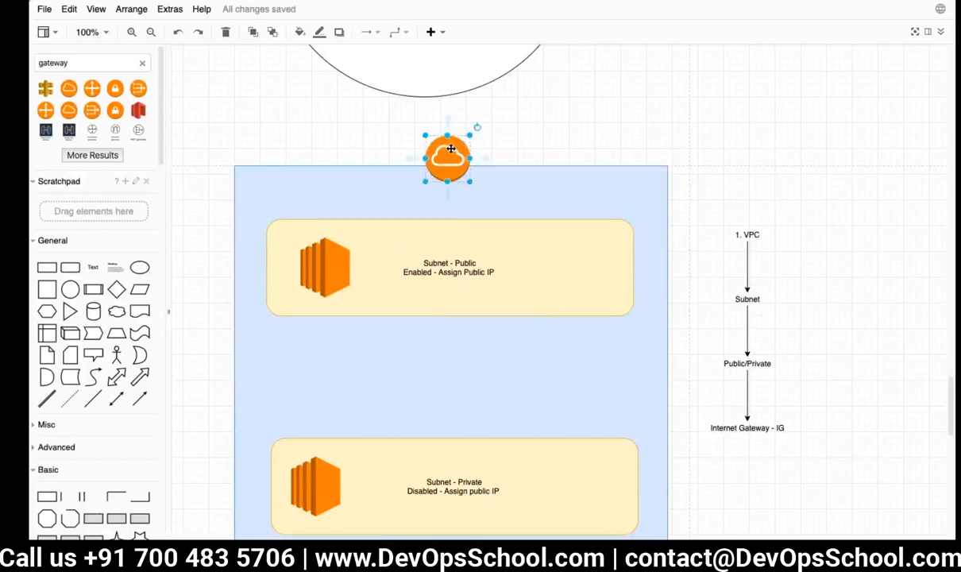
pyautogui.moveTo(451, 149); pyautogui.dragTo(688, 72)
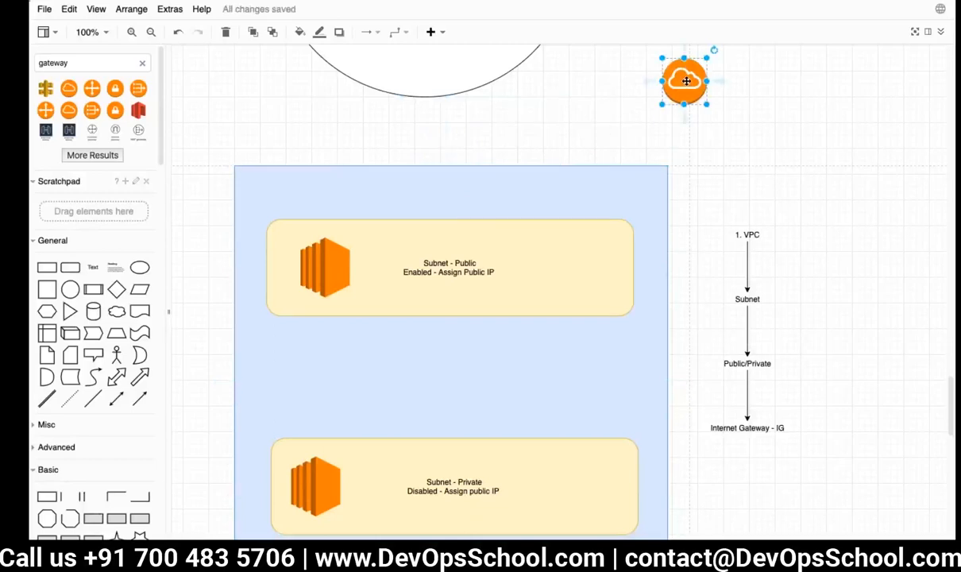
pyautogui.moveTo(687, 81); pyautogui.dragTo(450, 165)
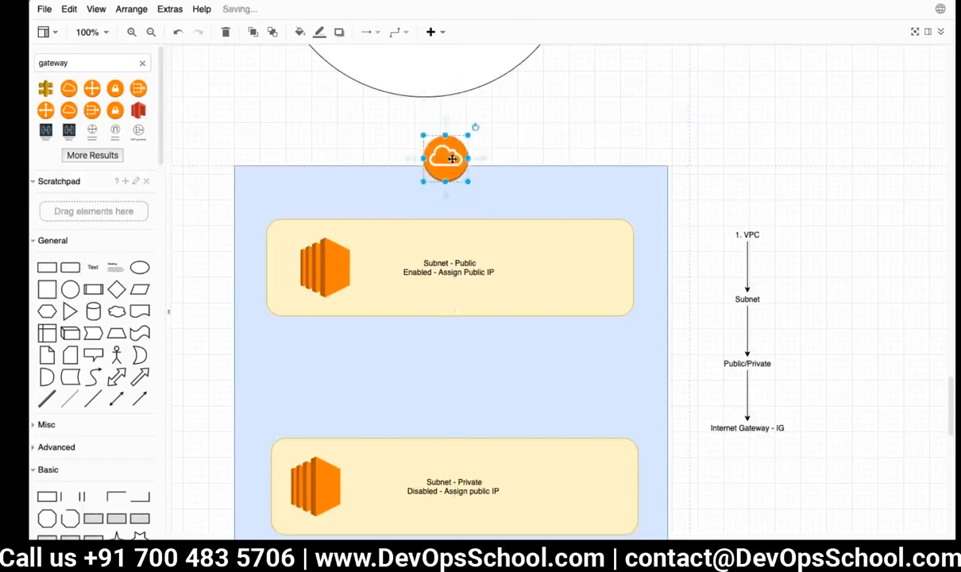
pyautogui.click(539, 125)
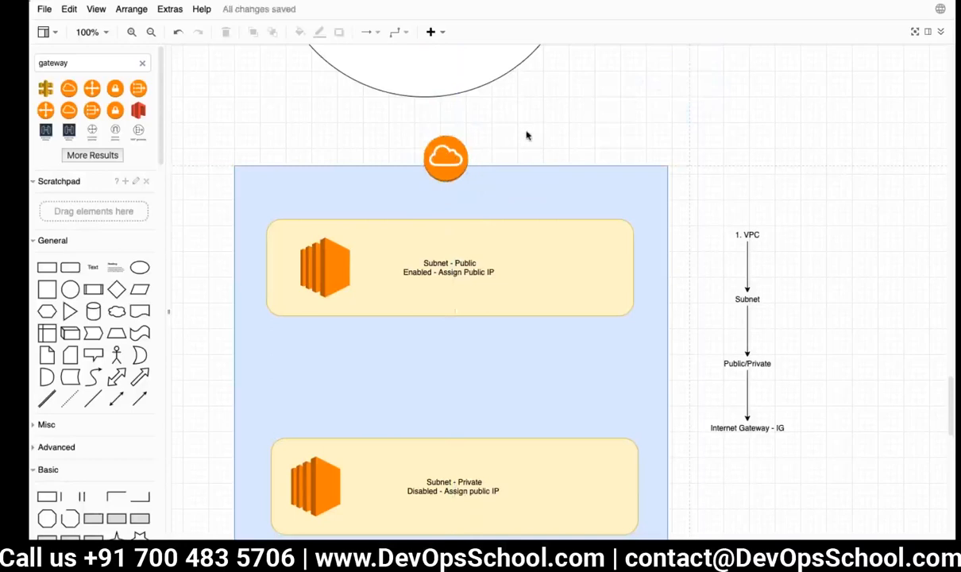
pyautogui.click(520, 242)
pyautogui.scroll(-3, 520, 242)
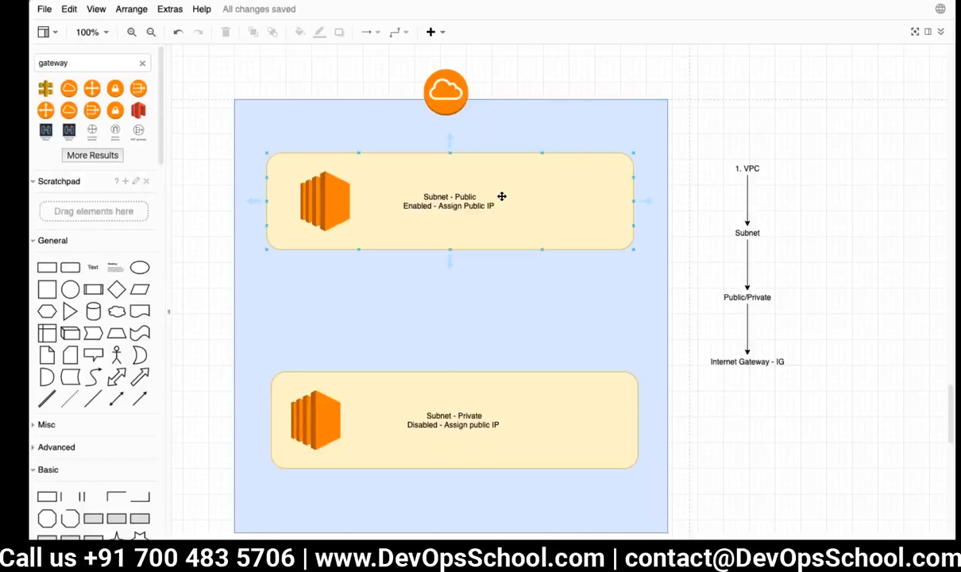
pyautogui.scroll(-1, 502, 196)
pyautogui.scroll(1, 500, 145)
pyautogui.scroll(-2, 500, 145)
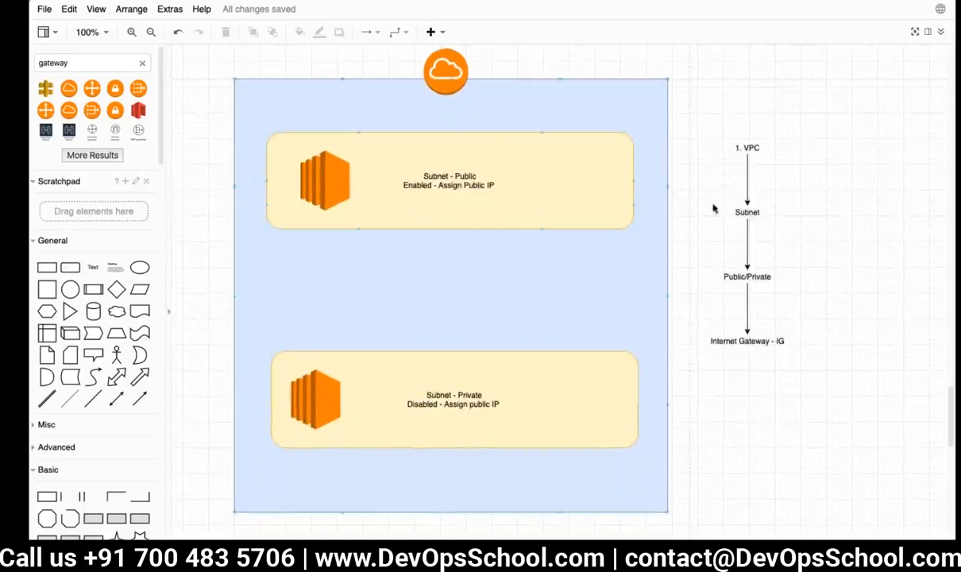
pyautogui.click(757, 149)
pyautogui.click(722, 122)
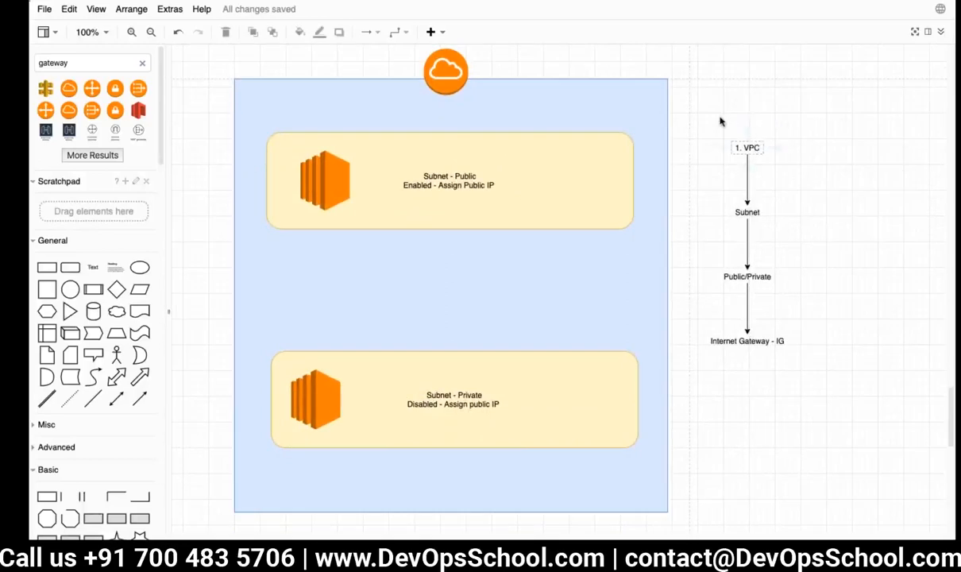
pyautogui.click(747, 212)
pyautogui.click(683, 109)
pyautogui.click(533, 384)
pyautogui.click(512, 204)
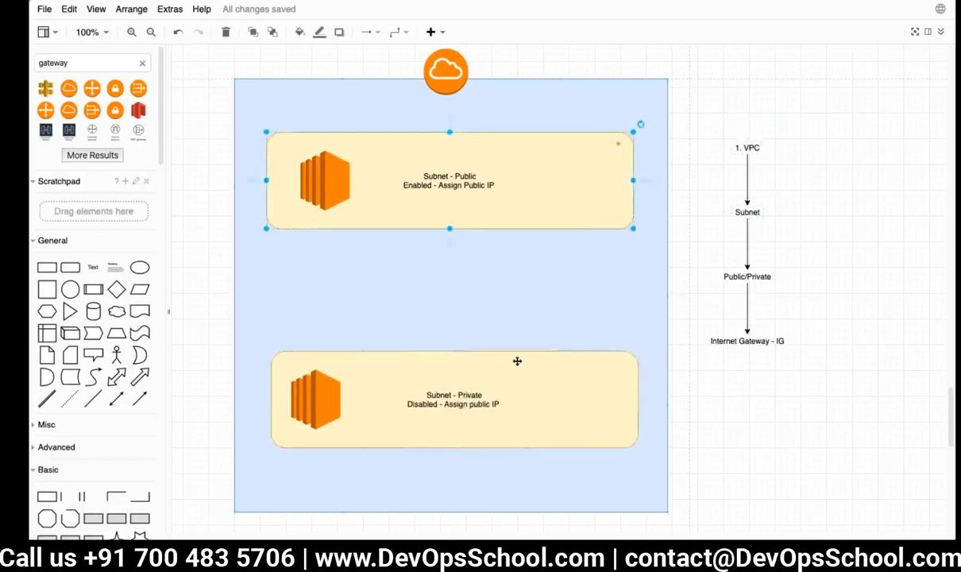
pyautogui.click(493, 373)
pyautogui.click(477, 190)
pyautogui.click(502, 395)
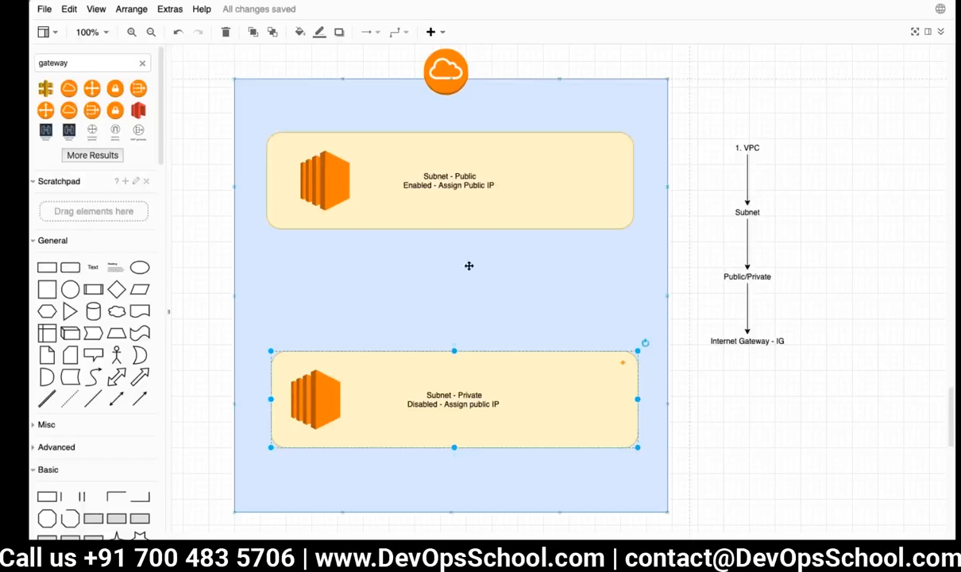
pyautogui.click(550, 184)
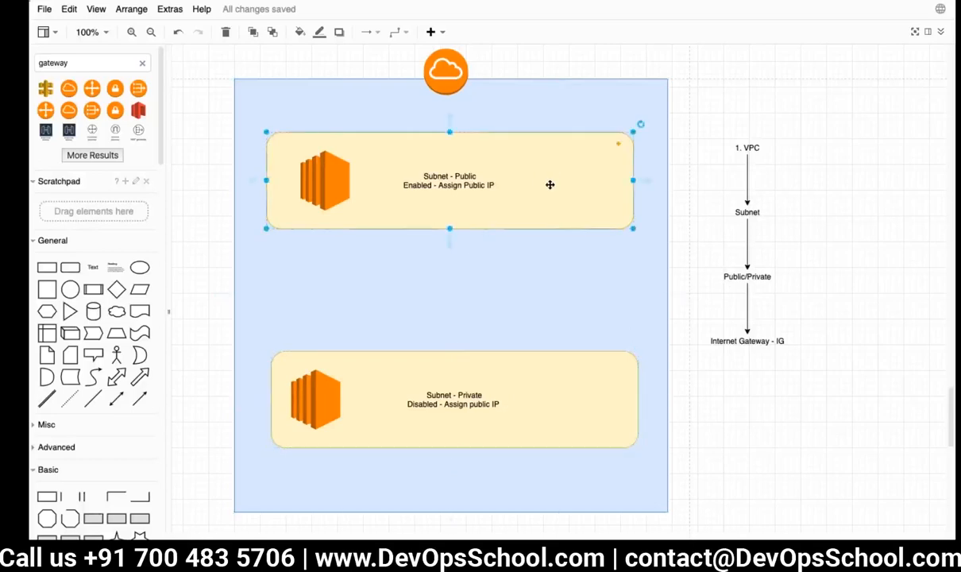
# Step: Add a text label "Request <=> Response" on the empty canvas above the "1. VPC" flow
pyautogui.click(787, 108)
pyautogui.doubleClick(801, 112)
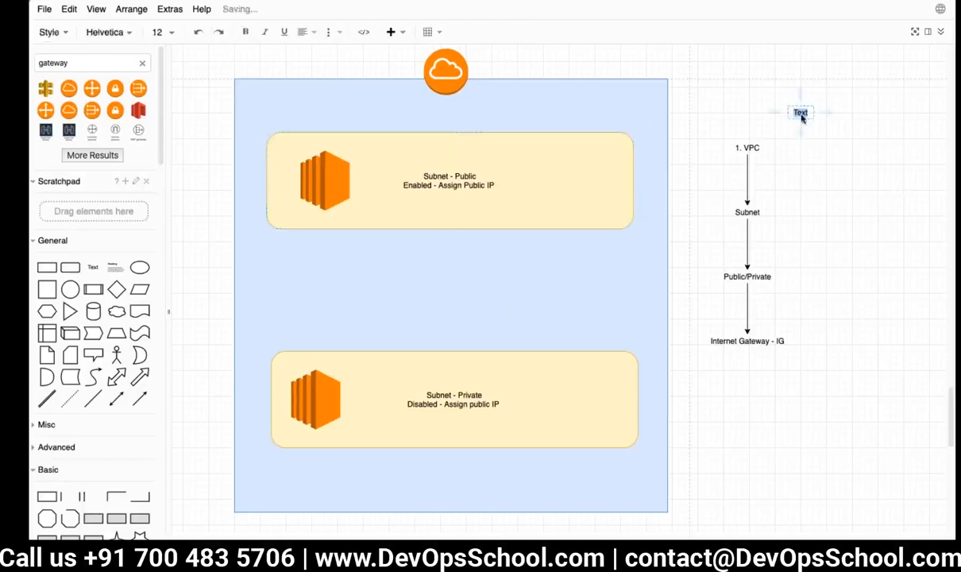
pyautogui.write('Request')
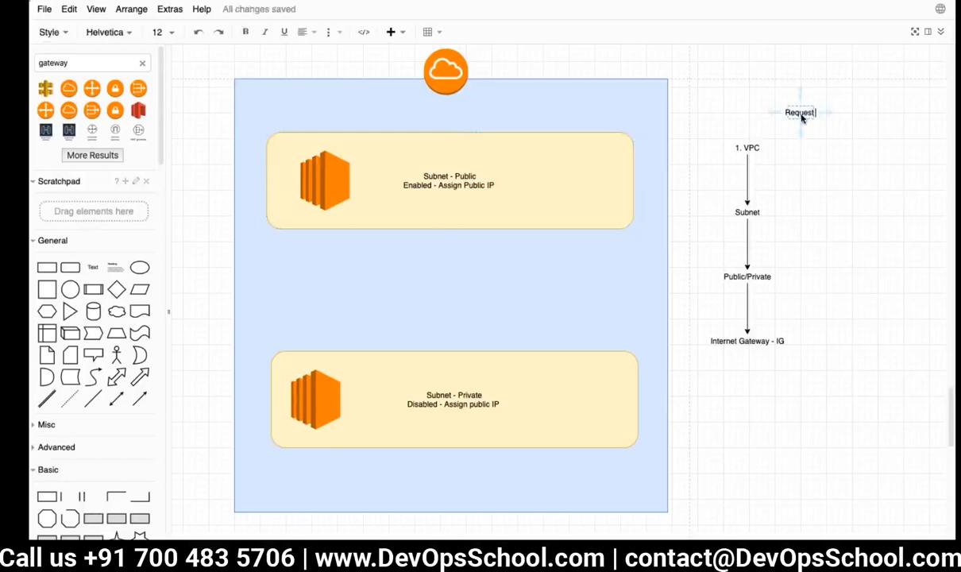
pyautogui.write(' -')
pyautogui.write('=> R')
pyautogui.write('esponse')
pyautogui.click(832, 136)
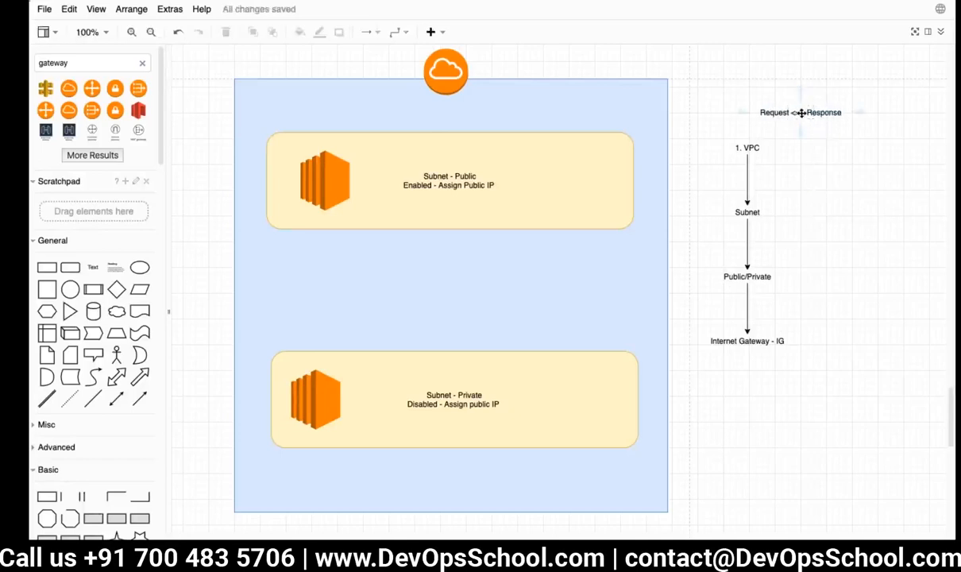
pyautogui.click(800, 113)
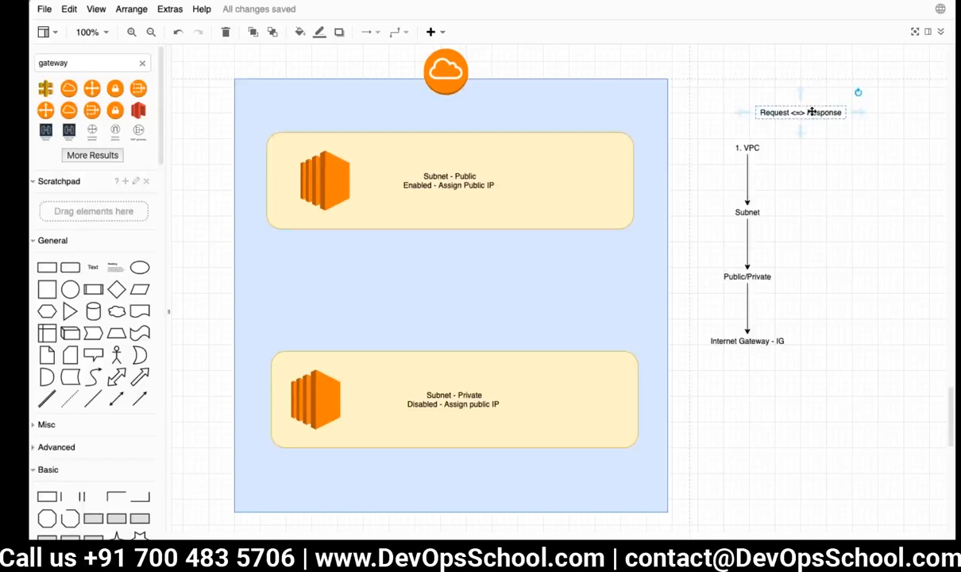
pyautogui.click(521, 190)
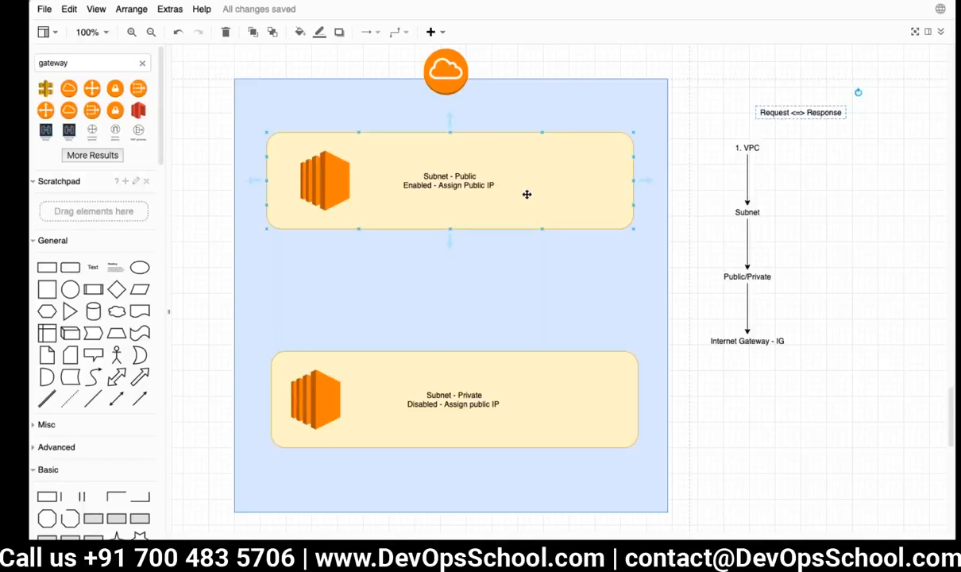
pyautogui.click(818, 160)
pyautogui.click(526, 180)
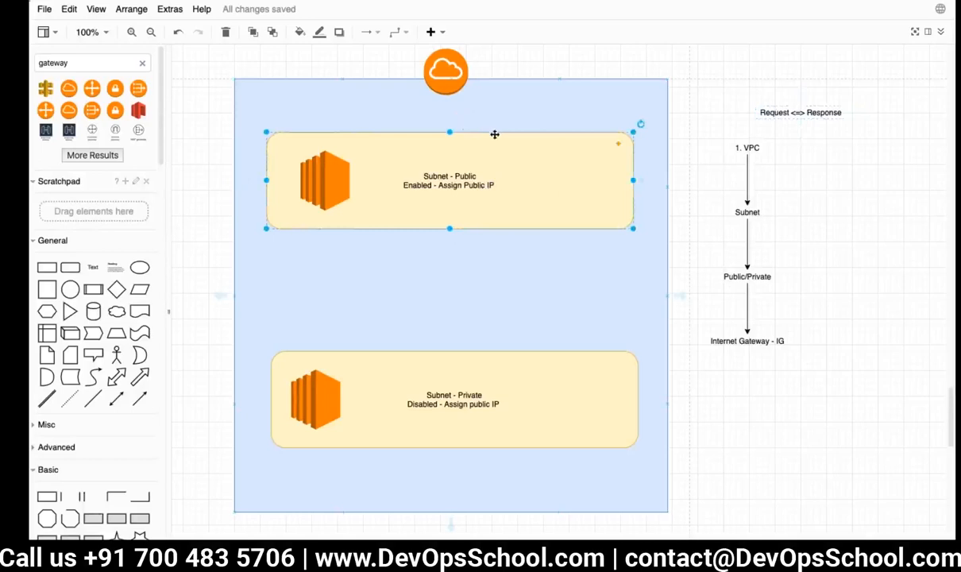
pyautogui.scroll(1, 411, 313)
pyautogui.scroll(-1, 411, 312)
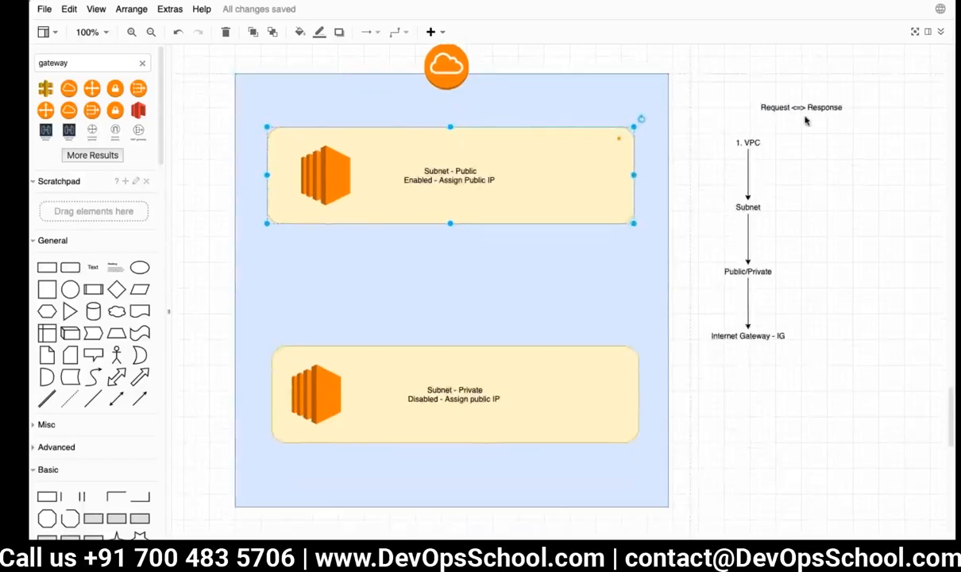
# Step: Shift the "Request <=> Response" label horizontally toward the light blue square so it sits above "1. VPC"
pyautogui.moveTo(806, 107); pyautogui.dragTo(769, 108)
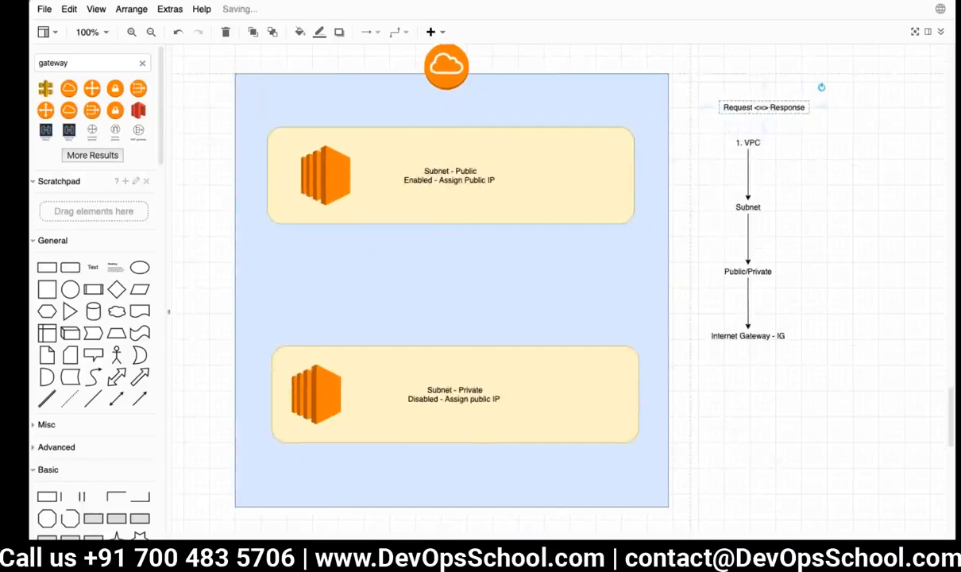
pyautogui.click(546, 182)
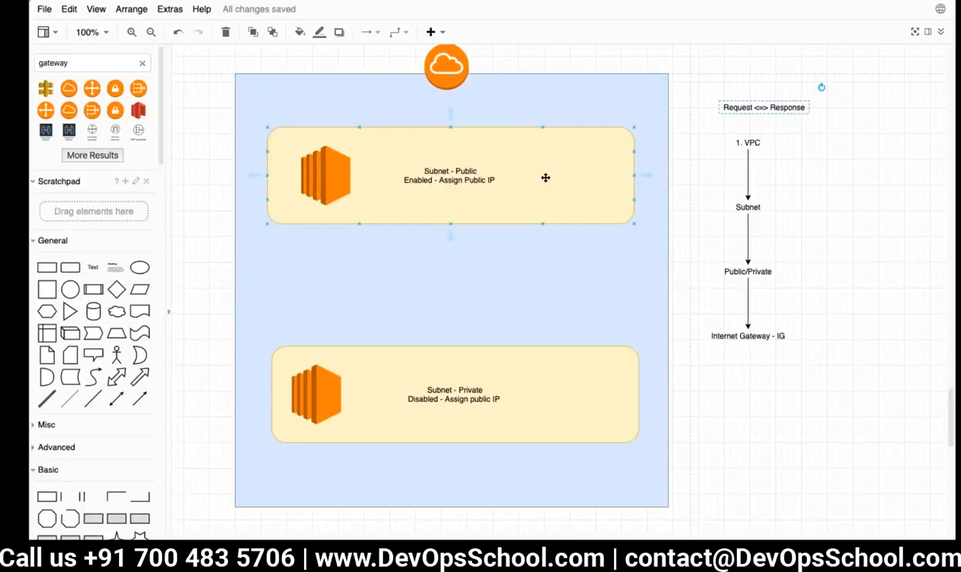
pyautogui.scroll(1, 546, 178)
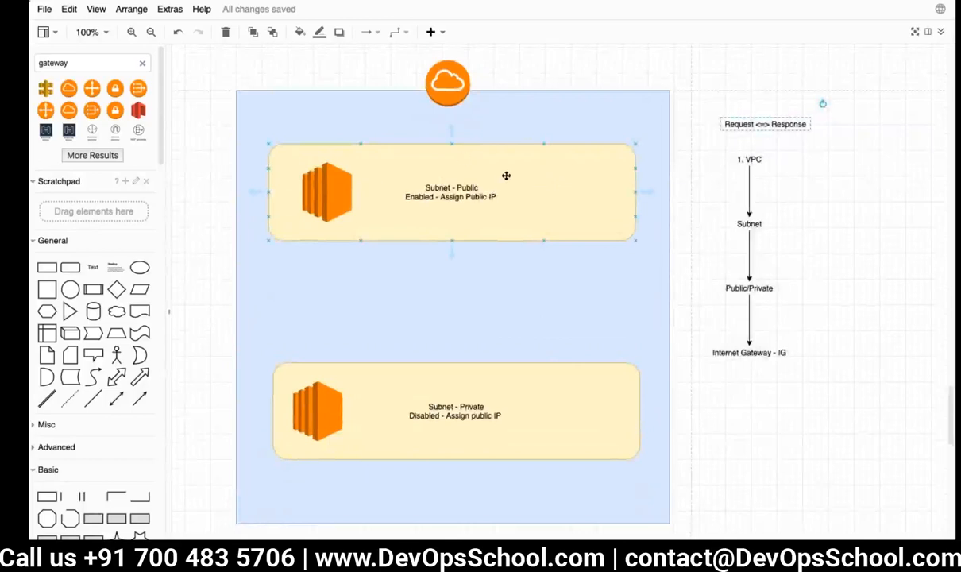
pyautogui.click(517, 196)
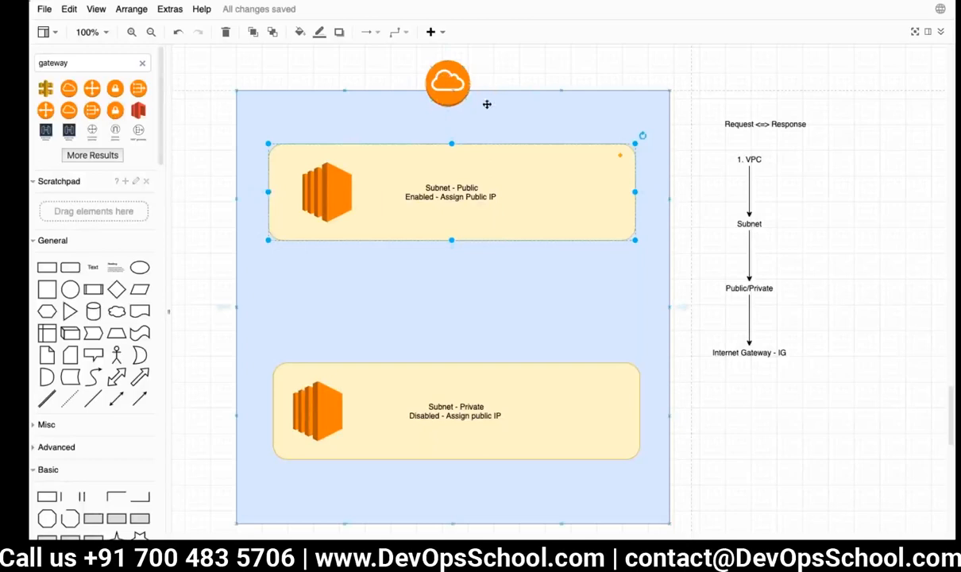
# Step: Replace the "gateway" shape search with a search for "Route Table"
pyautogui.click(85, 63)
pyautogui.press('BackSpace')
pyautogui.press('BackSpace')
pyautogui.press('BackSpace')
pyautogui.press('BackSpace')
pyautogui.press('BackSpace')
pyautogui.press('BackSpace')
pyautogui.press('BackSpace')
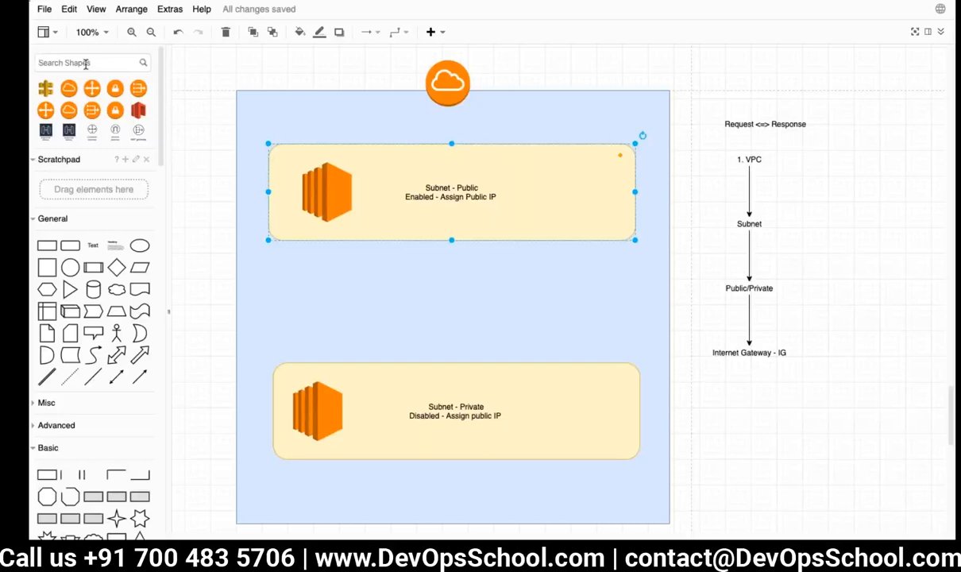
pyautogui.write('Route Table')
pyautogui.press('Return')
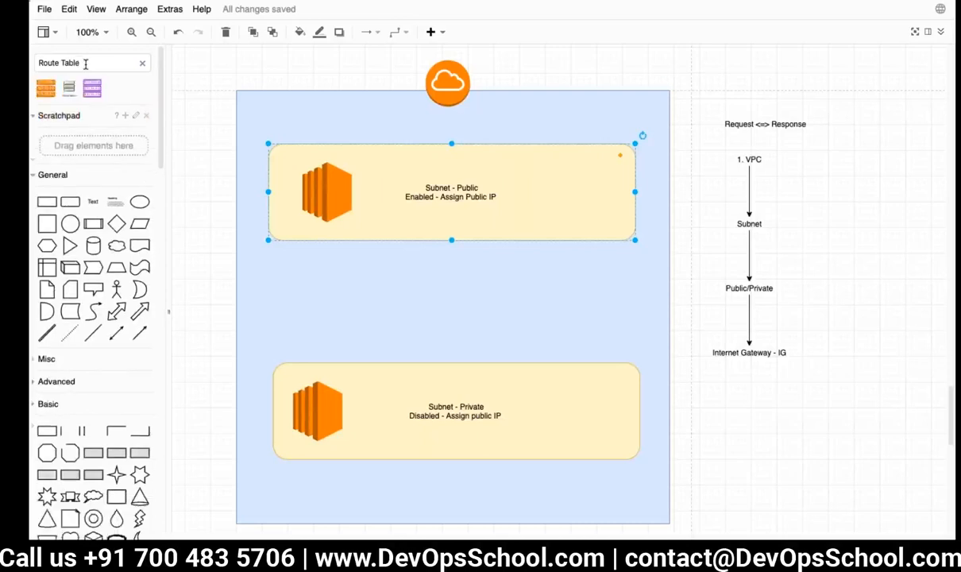
# Step: Place the orange Route Table icon on the public subnet's upper edge and a duplicate on the private subnet's upper edge
pyautogui.click(41, 91)
pyautogui.moveTo(558, 296); pyautogui.dragTo(446, 151)
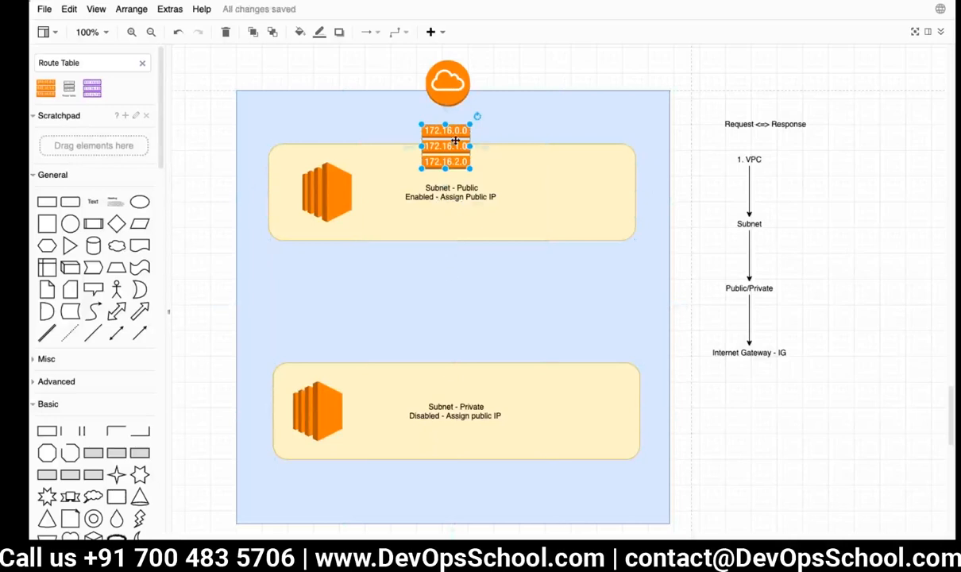
pyautogui.hotkey('ctrl', 'd')
pyautogui.moveTo(458, 153); pyautogui.dragTo(456, 362)
pyautogui.click(457, 277)
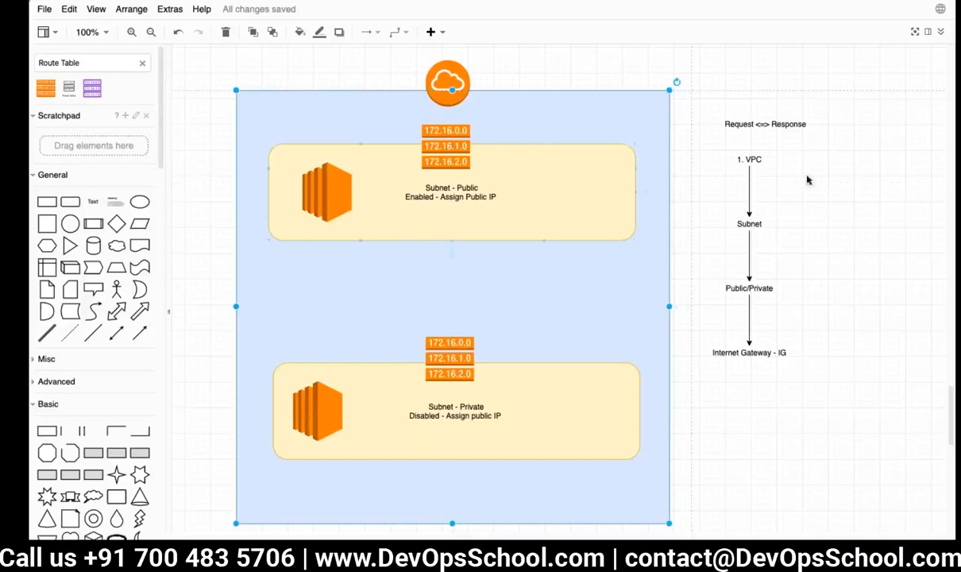
pyautogui.click(858, 167)
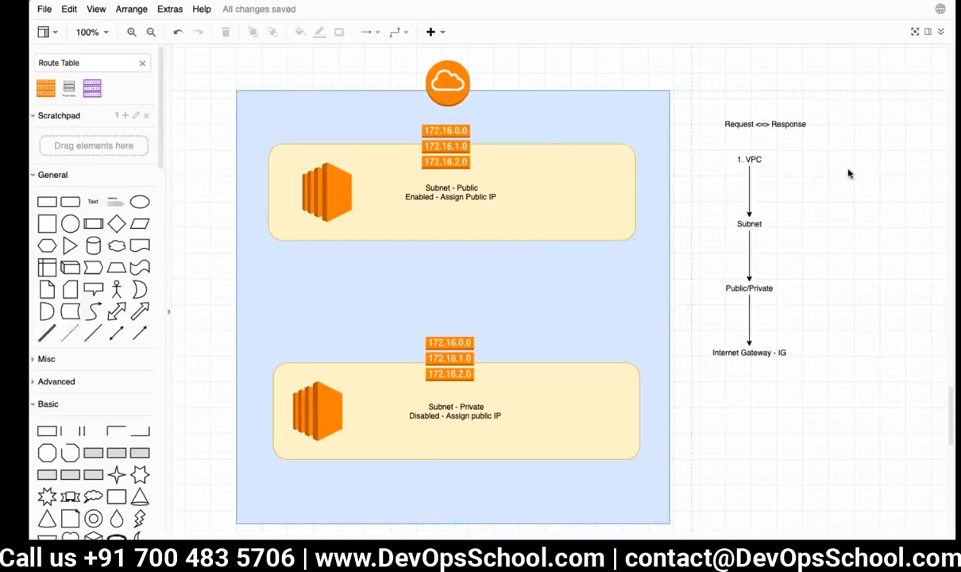
# Step: Add a "Source" label beside the "1. VPC" flow with an arrow pointing to a new "Destination" label
pyautogui.doubleClick(807, 172)
pyautogui.write('Source')
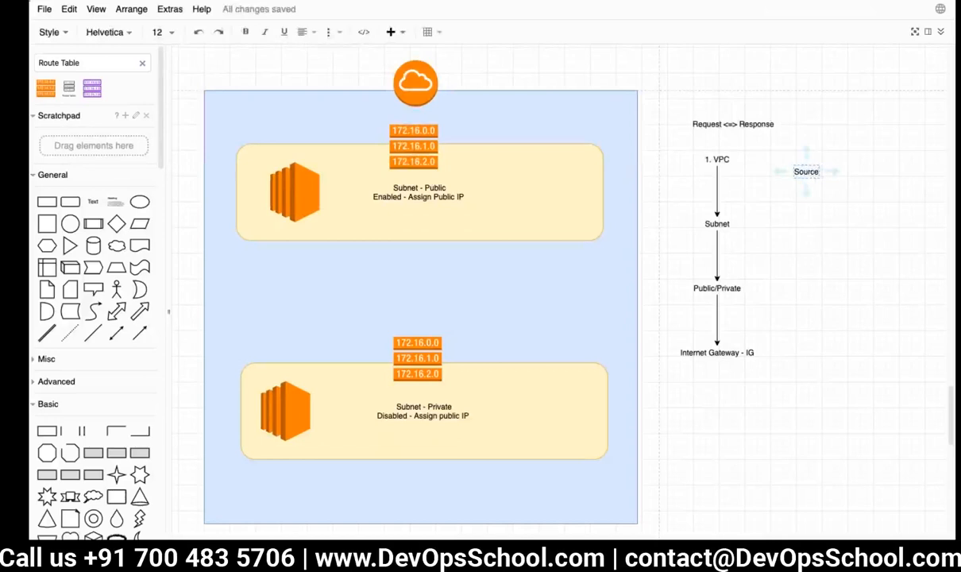
pyautogui.press('Escape')
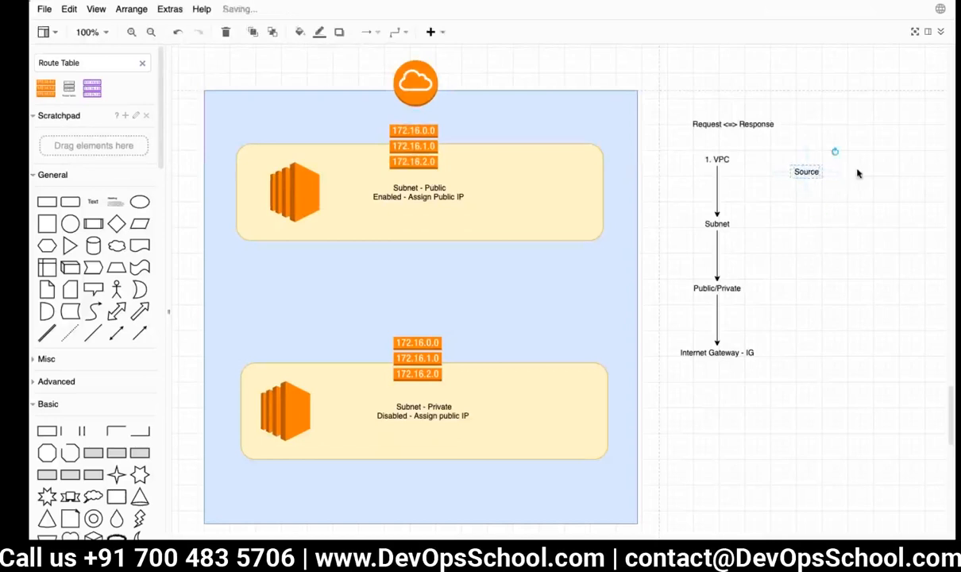
pyautogui.moveTo(831, 172); pyautogui.dragTo(890, 172)
pyautogui.doubleClick(890, 171)
pyautogui.write('Destination')
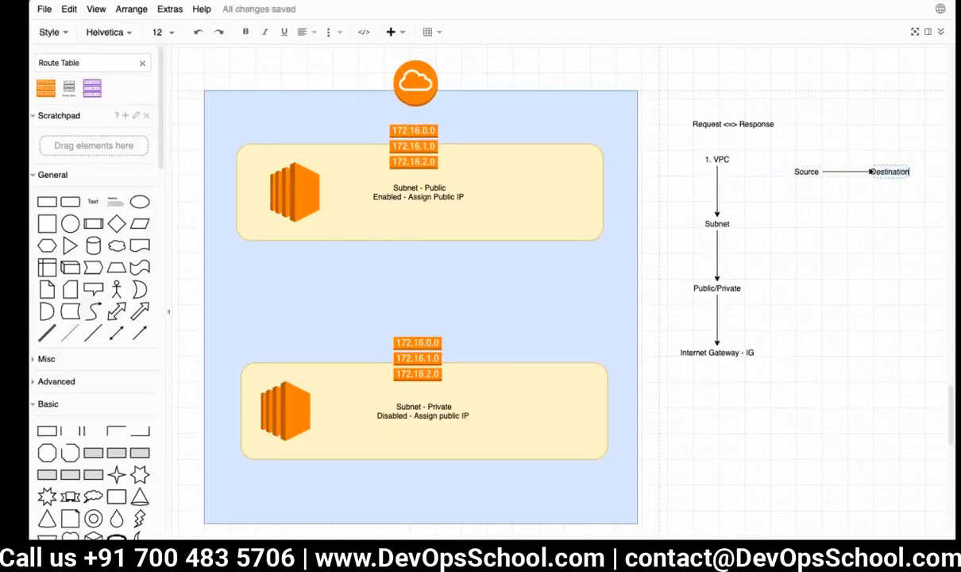
pyautogui.click(838, 220)
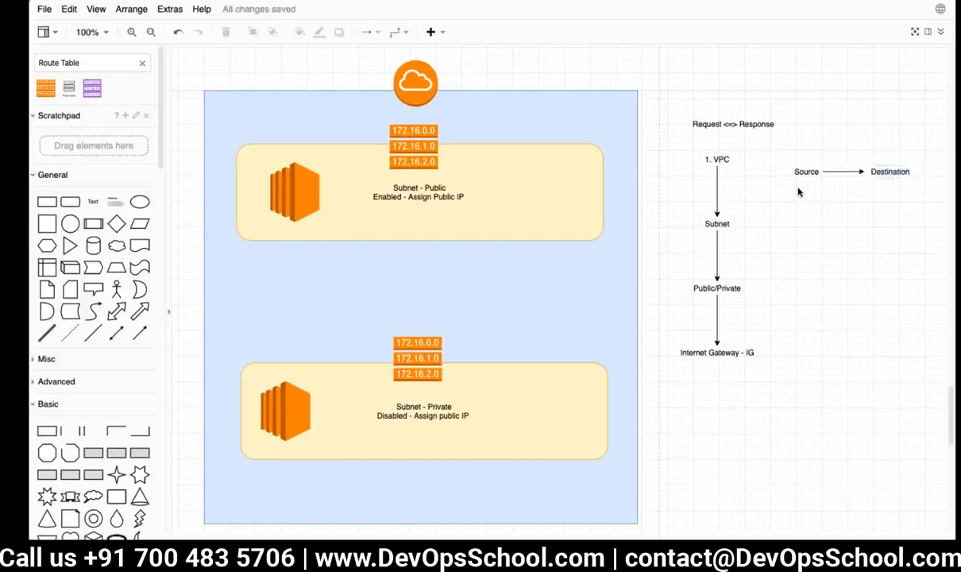
# Step: Add a "10.0.0.0/20" text label and position it beneath "Source"
pyautogui.doubleClick(807, 190)
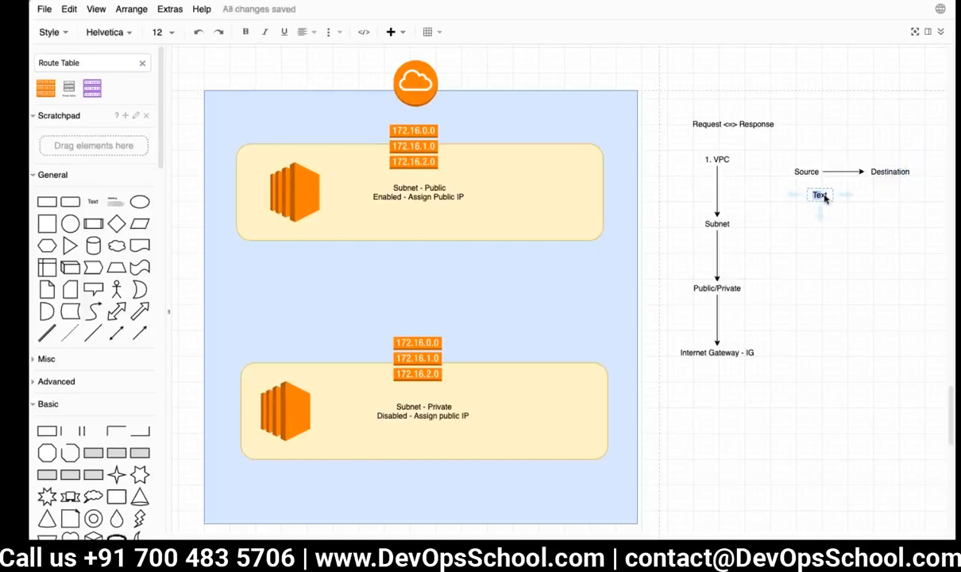
pyautogui.write('10.0.0.0')
pyautogui.press('Delete')
pyautogui.press('Delete')
pyautogui.write('/20')
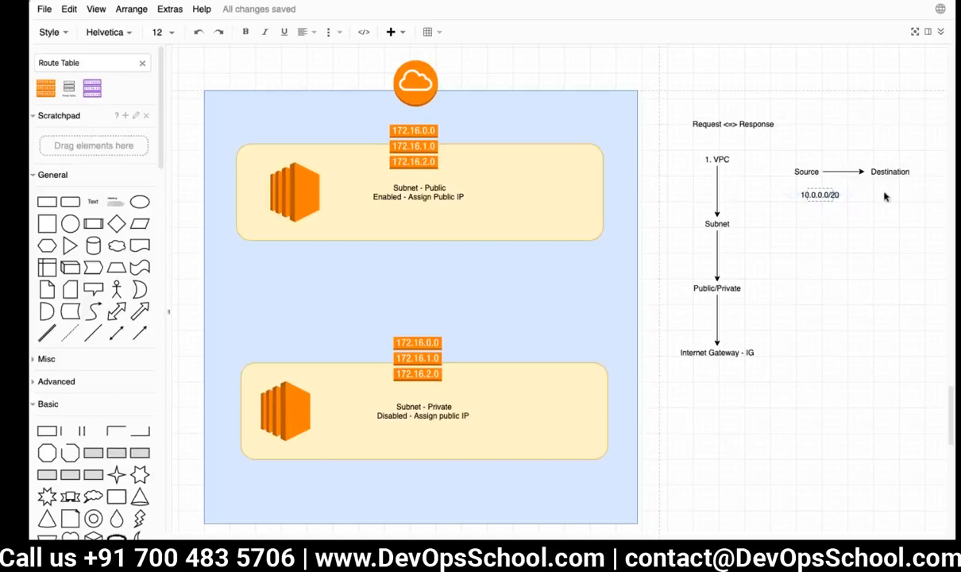
pyautogui.click(884, 196)
pyautogui.moveTo(809, 200); pyautogui.dragTo(808, 200)
# Step: Add a "0.0.0.0/0" text label beneath "Destination" and nudge the "10.0.0.0/20" label closer under "Source"
pyautogui.click(876, 200)
pyautogui.doubleClick(888, 203)
pyautogui.press('Escape')
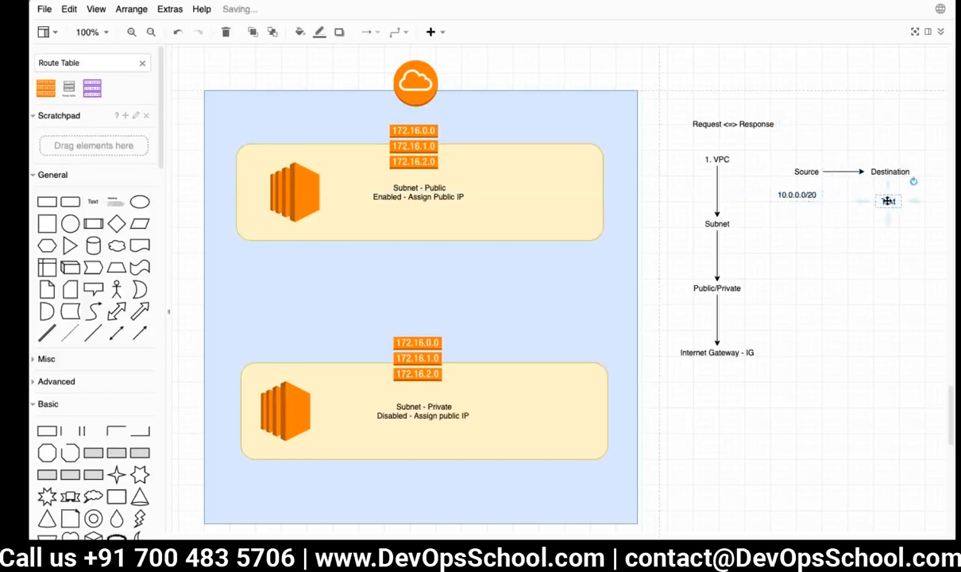
pyautogui.moveTo(887, 199); pyautogui.dragTo(886, 194)
pyautogui.write('S')
pyautogui.press('BackSpace')
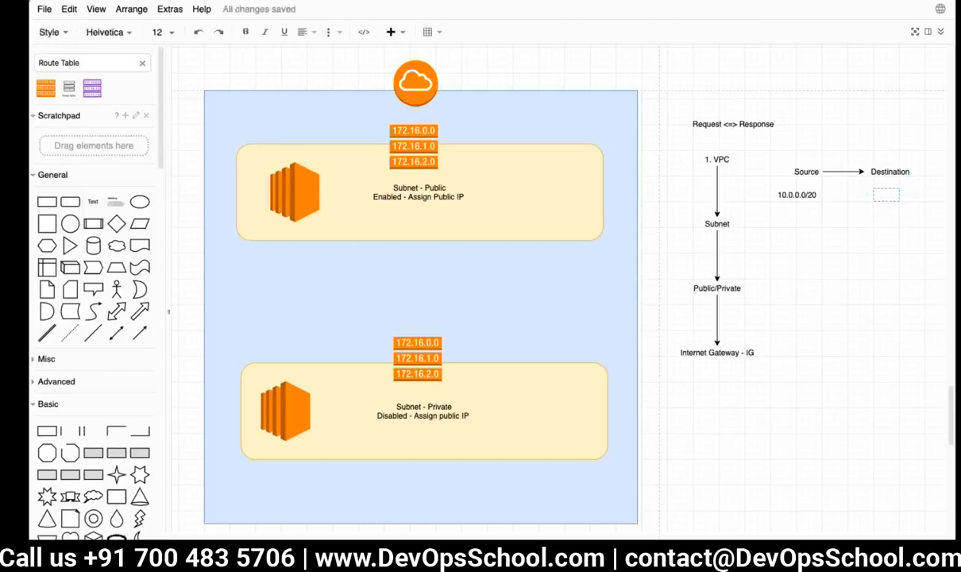
pyautogui.write('0.0.0.0/0')
pyautogui.click(840, 244)
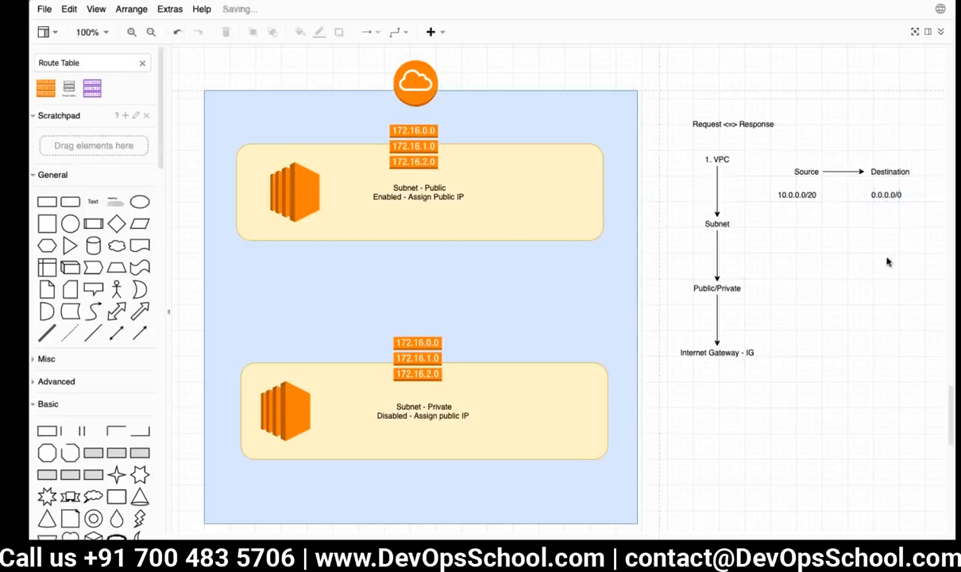
pyautogui.moveTo(804, 195); pyautogui.dragTo(811, 199)
pyautogui.click(343, 189)
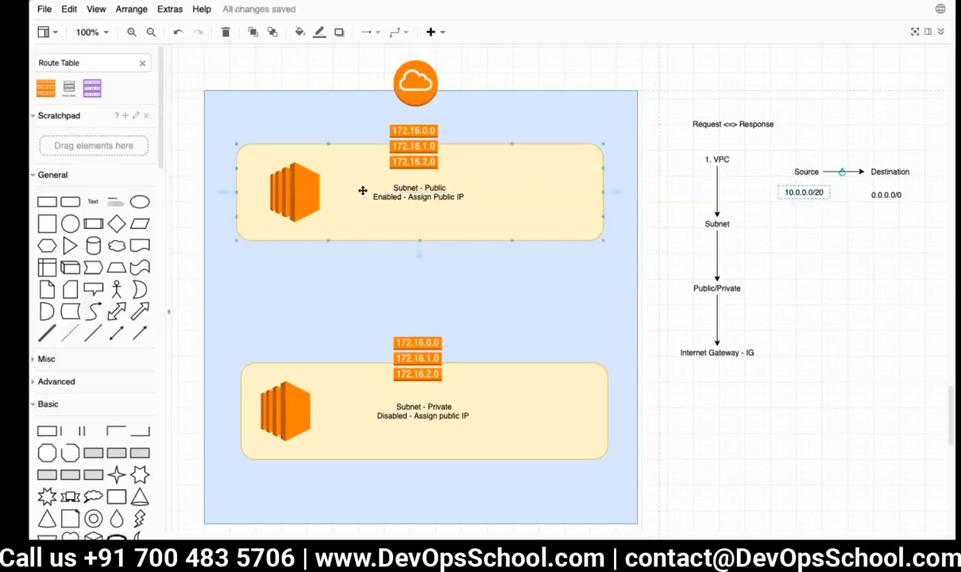
pyautogui.click(287, 192)
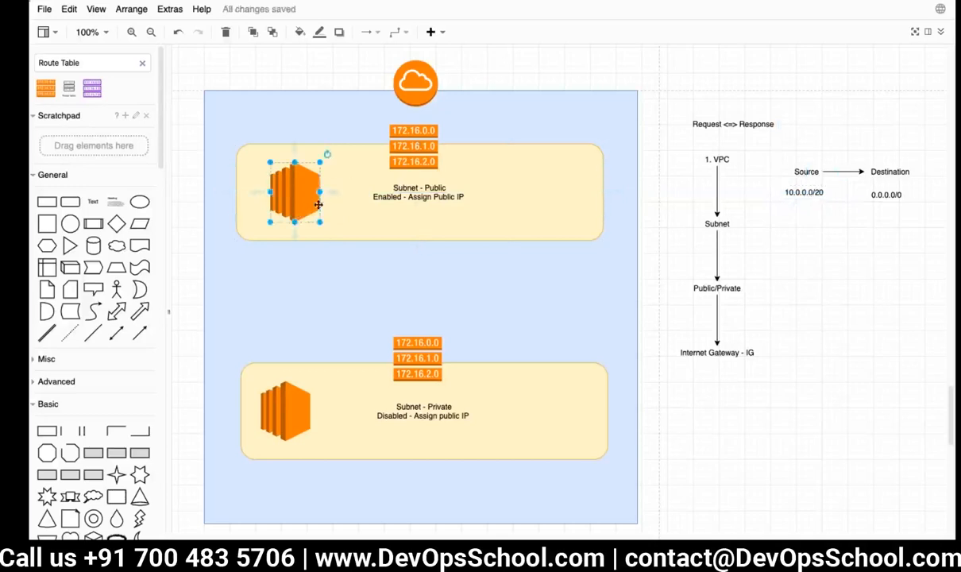
pyautogui.click(343, 207)
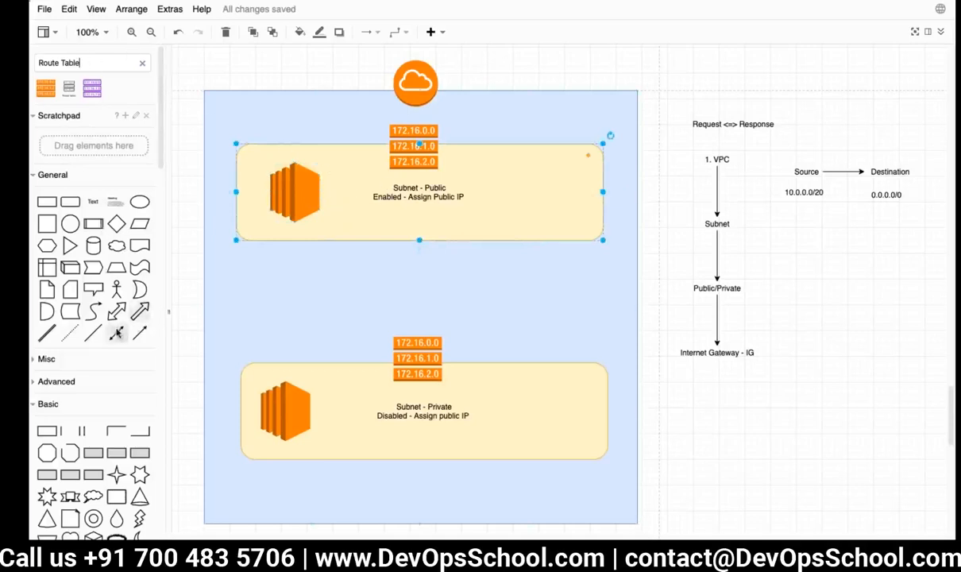
# Step: Draw an arrow from the public subnet's EC2 instance icon to the Route Table icon on that subnet
pyautogui.click(138, 337)
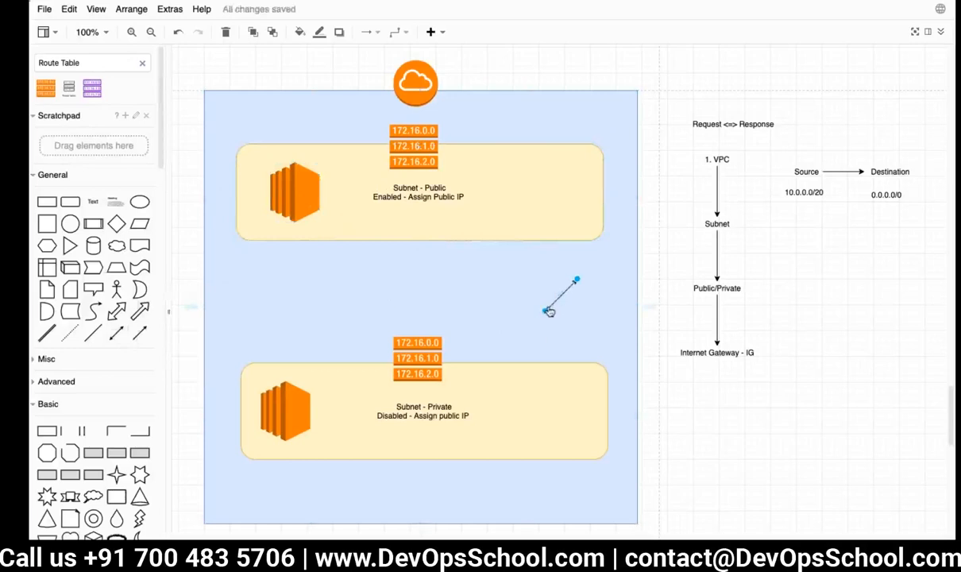
pyautogui.moveTo(547, 302); pyautogui.dragTo(321, 174)
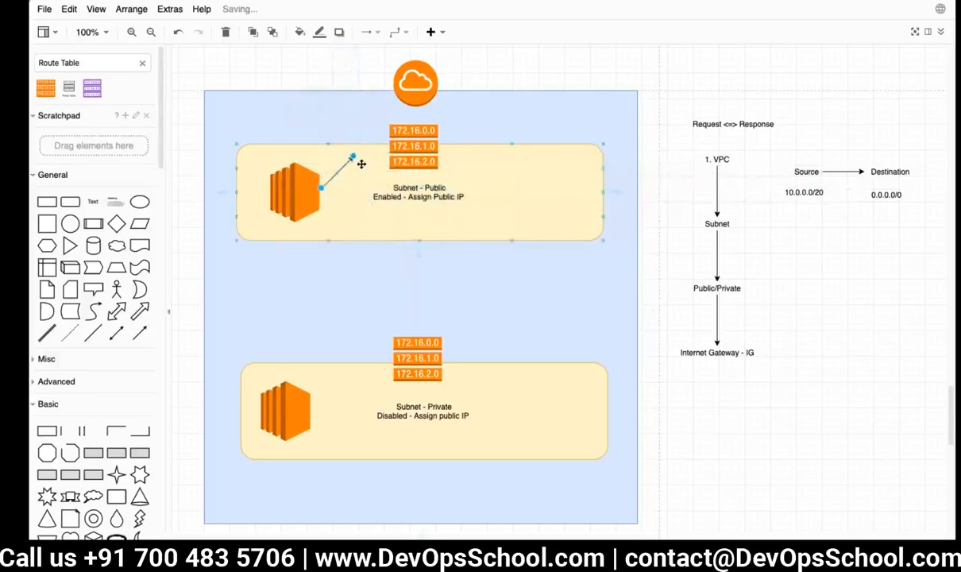
pyautogui.click(373, 164)
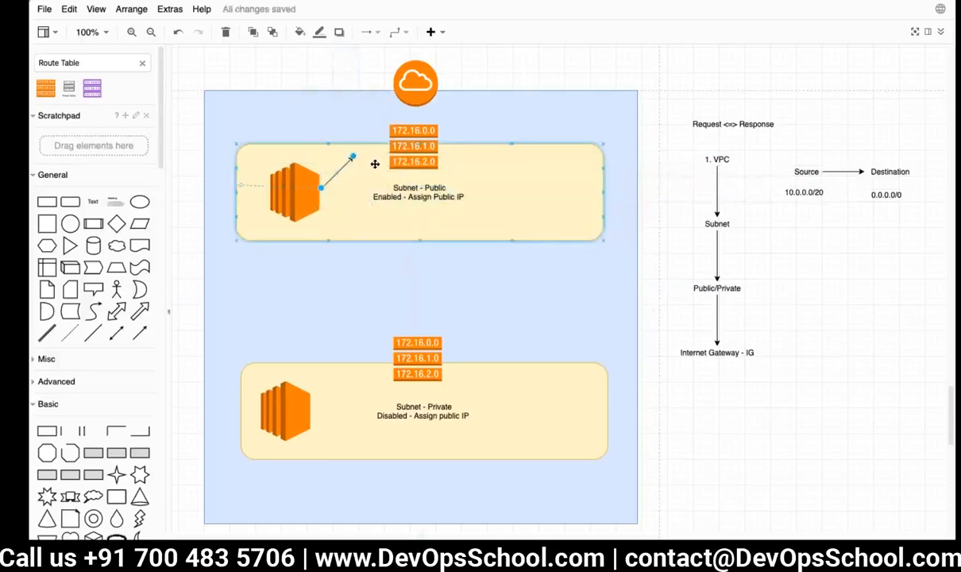
pyautogui.moveTo(352, 156); pyautogui.dragTo(388, 159)
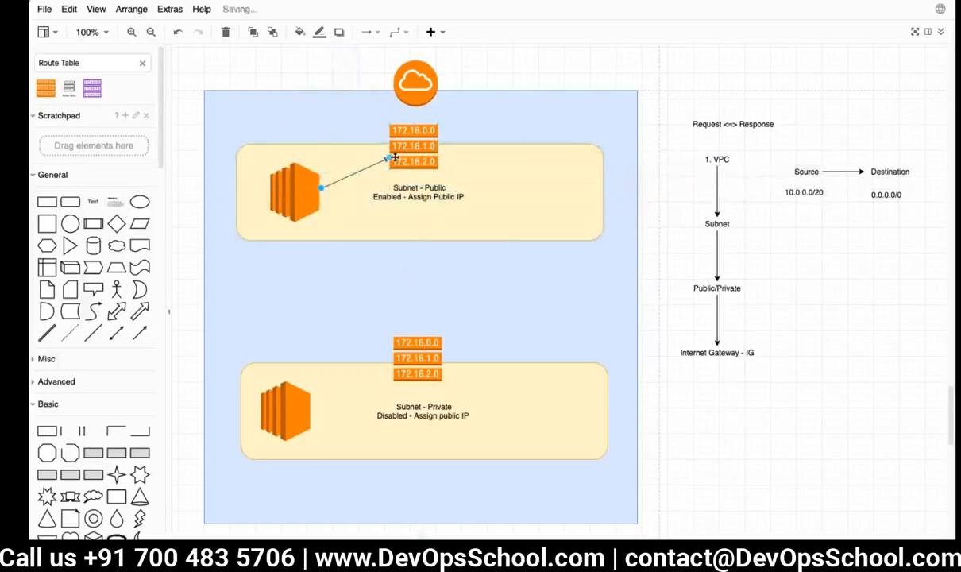
pyautogui.click(442, 185)
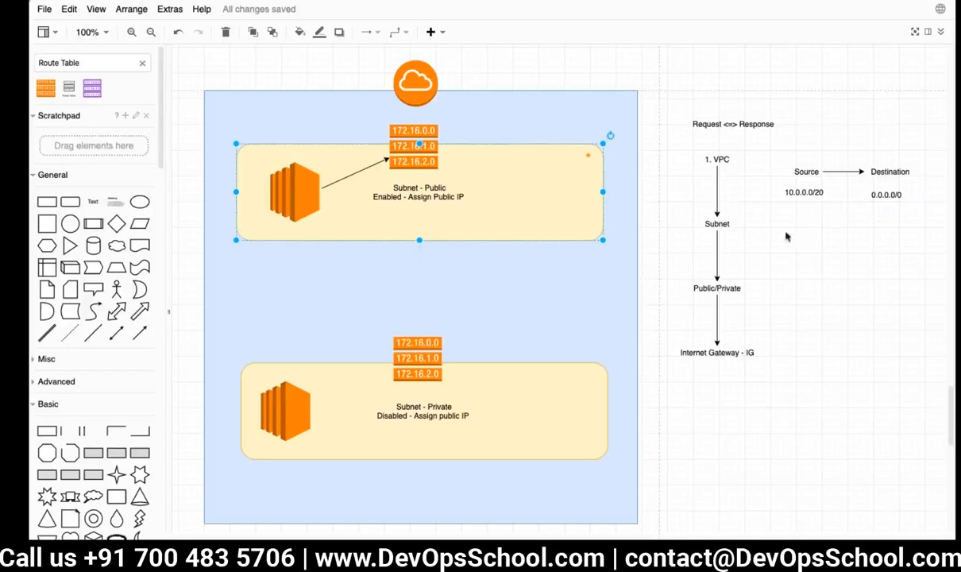
pyautogui.click(415, 151)
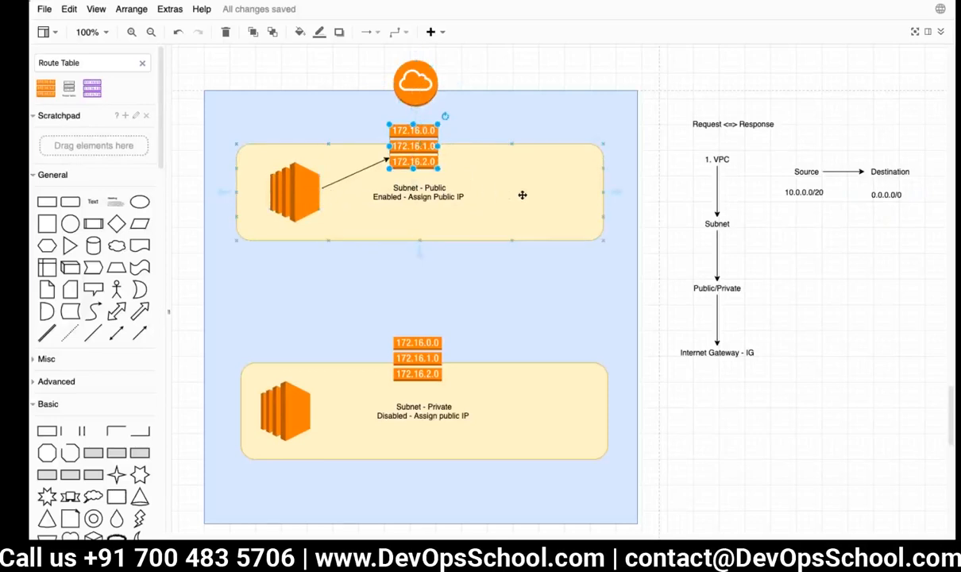
pyautogui.click(304, 193)
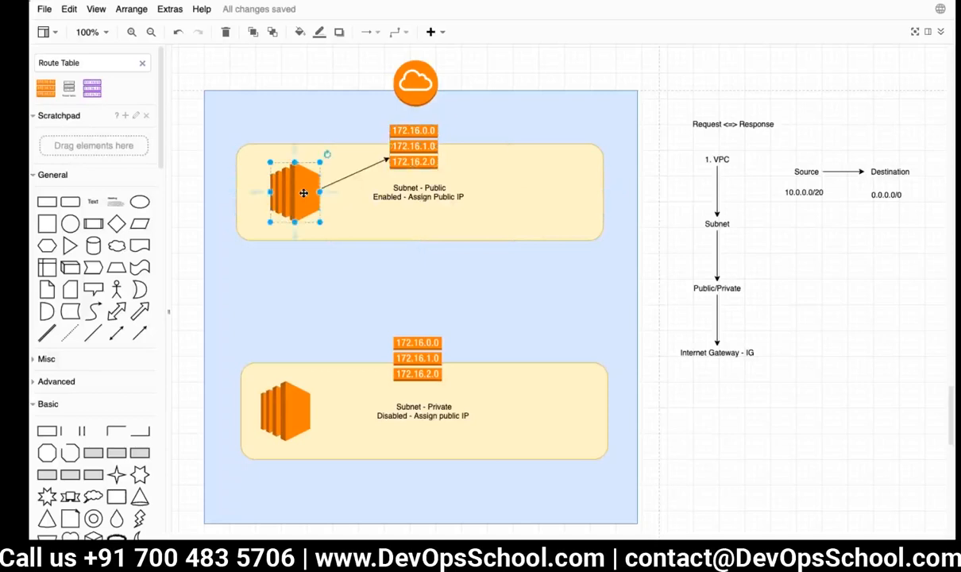
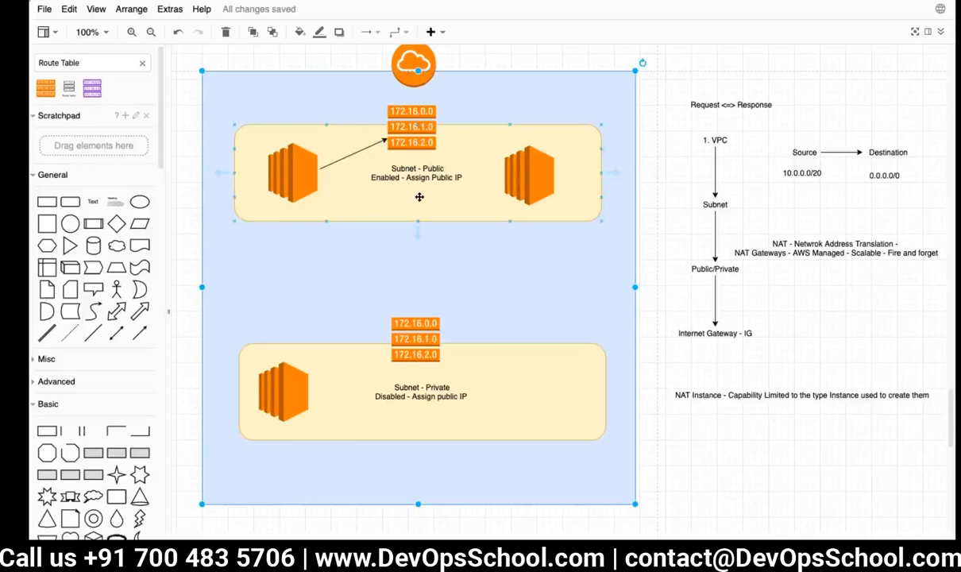
# Step: Switch to the AWS console in Chrome and create the prepared subnet with the name tag "Public subnet - us-east-1a"
pyautogui.hotkey('ctrl', 'Left')
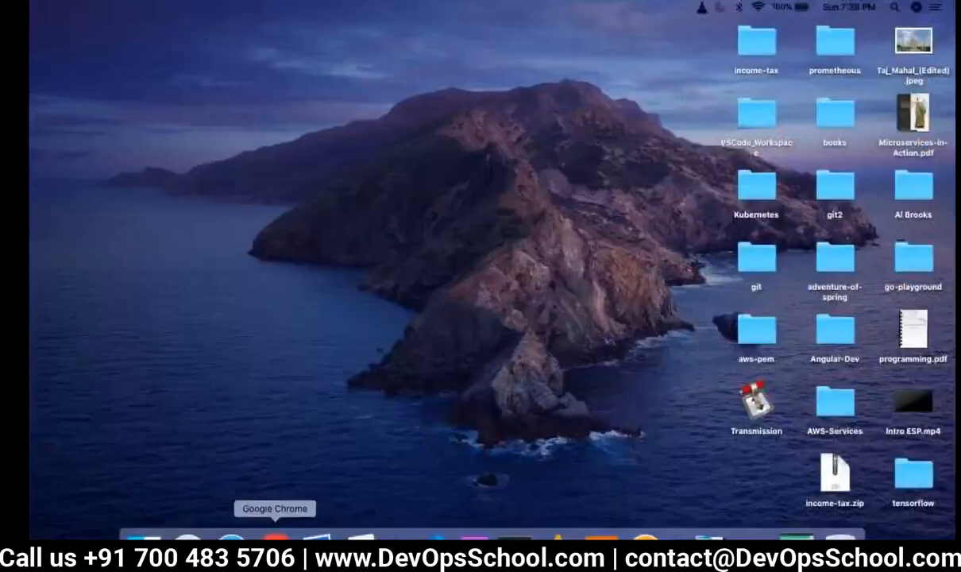
pyautogui.click(275, 530)
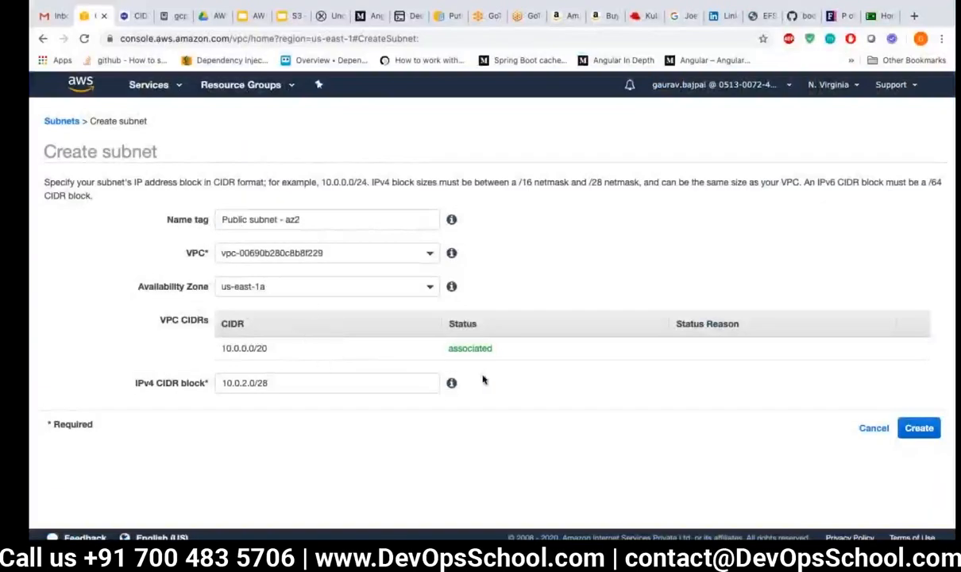
pyautogui.click(377, 383)
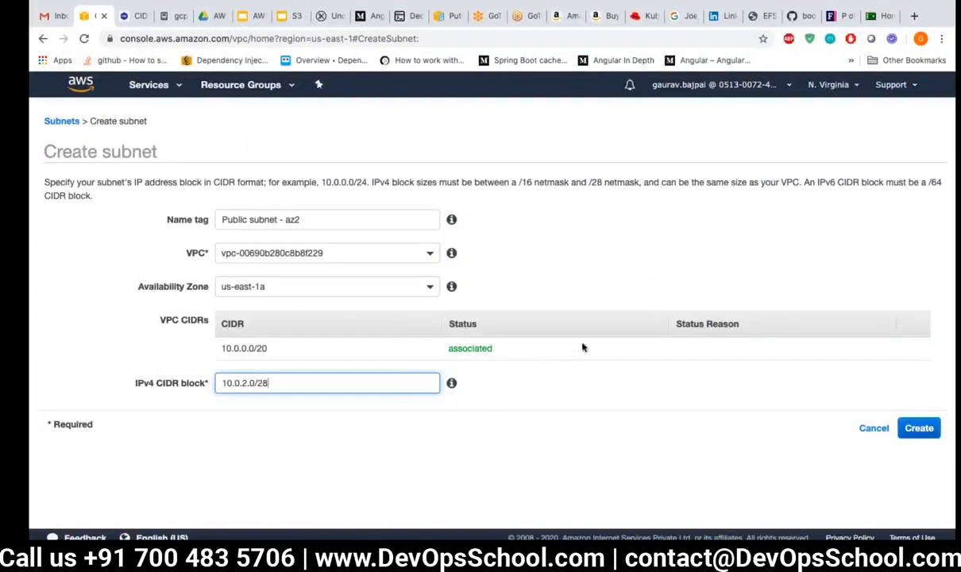
pyautogui.click(310, 220)
pyautogui.press('BackSpace')
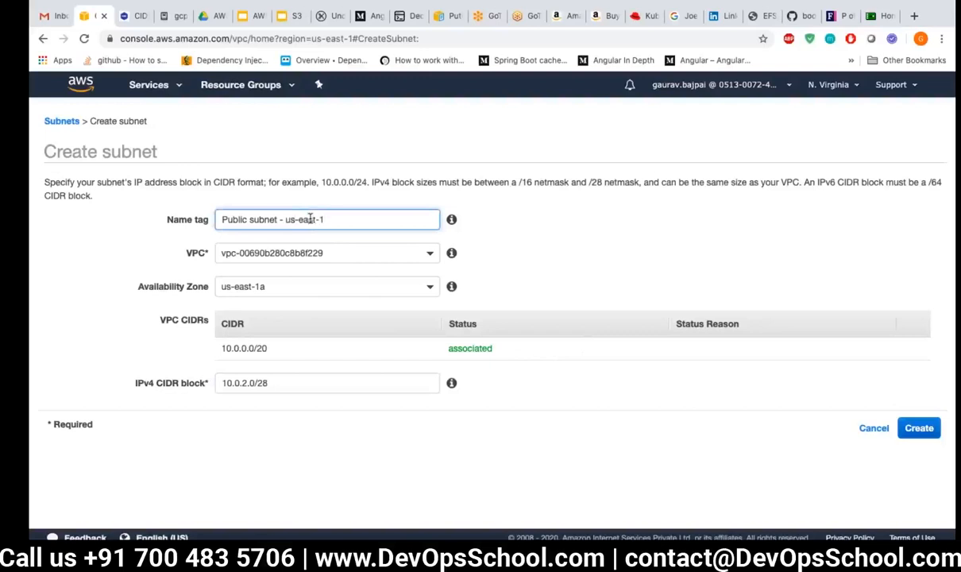
pyautogui.click(918, 427)
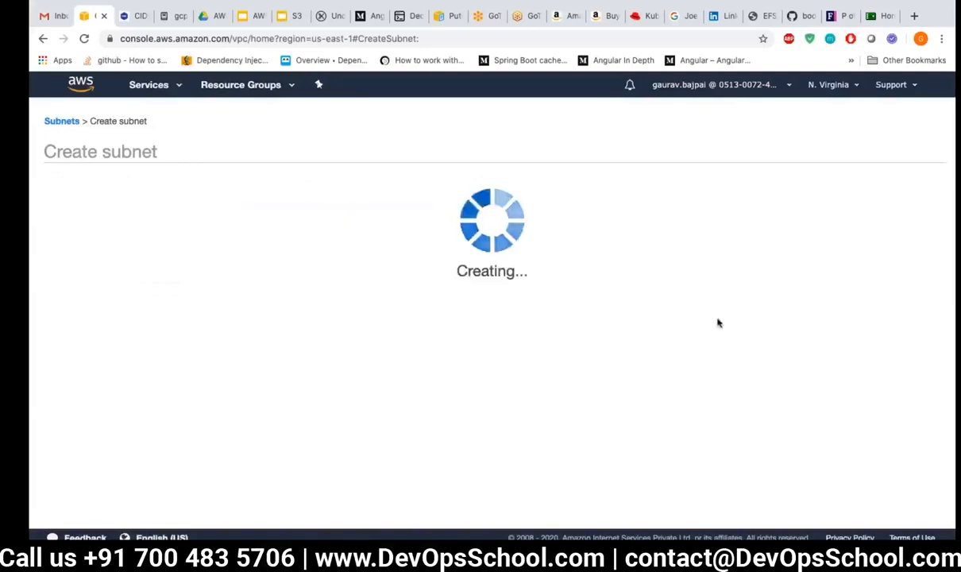
pyautogui.click(622, 271)
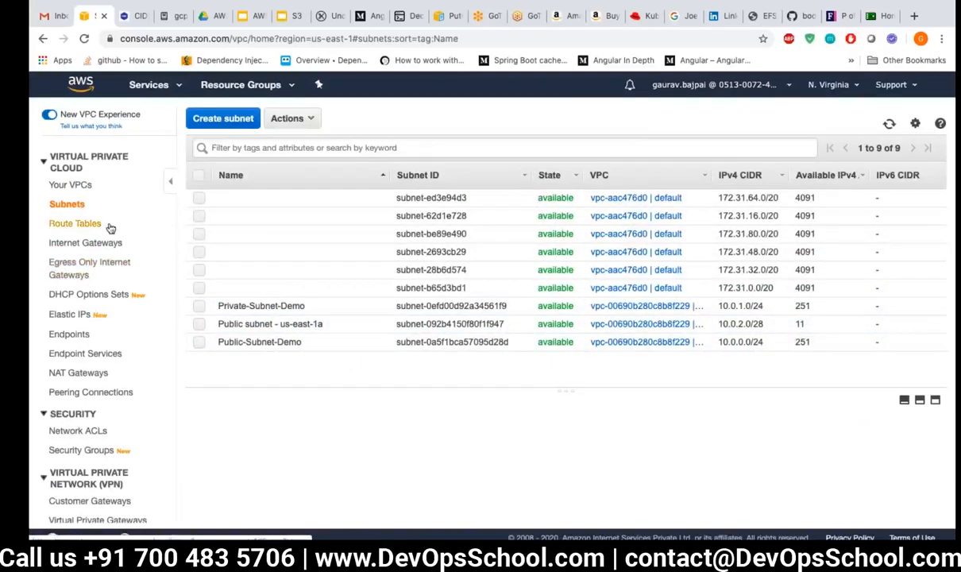
# Step: In the route tables list, name the main route table of Demo-VPC-May "Demo VPC - MAIN Route Table"
pyautogui.scroll(2, 111, 229)
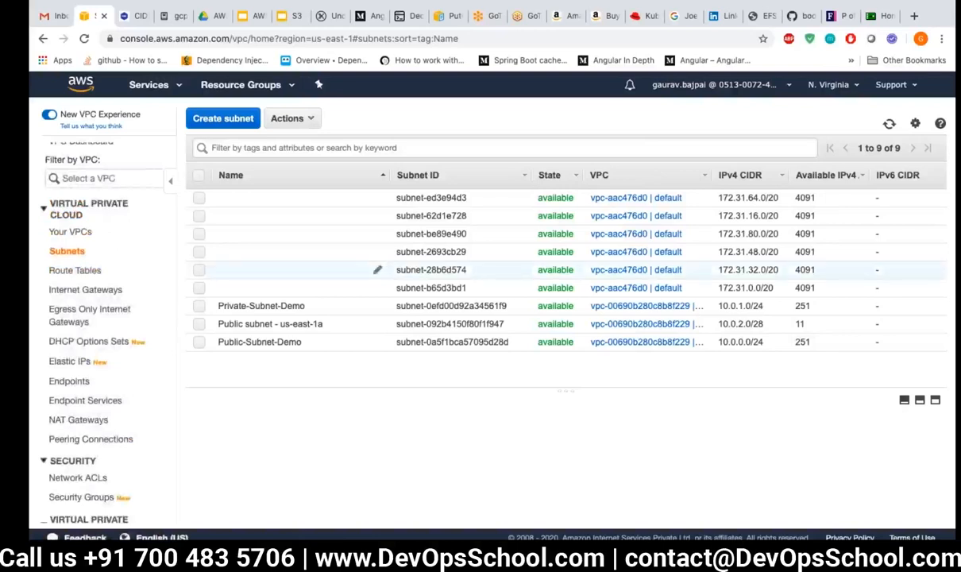
pyautogui.click(74, 271)
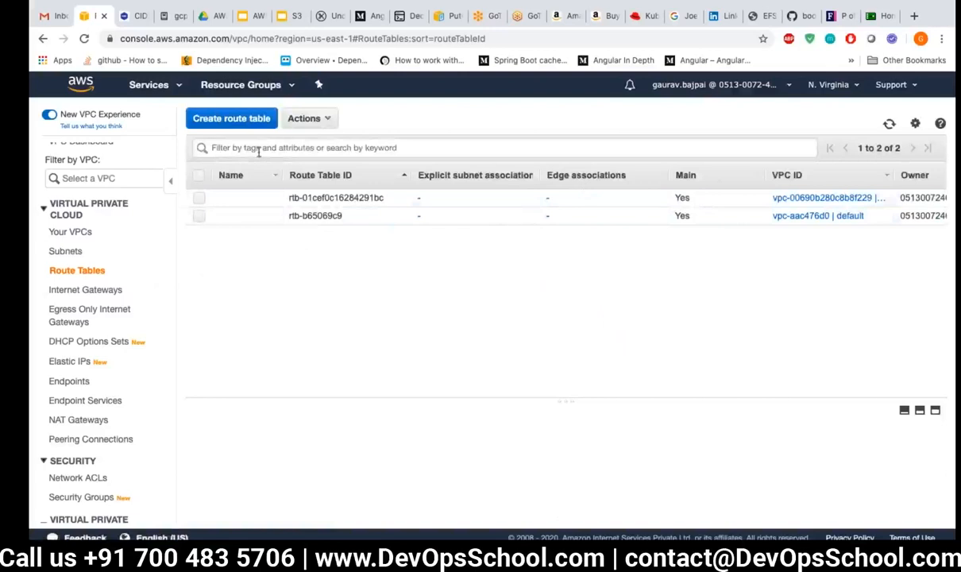
pyautogui.click(237, 202)
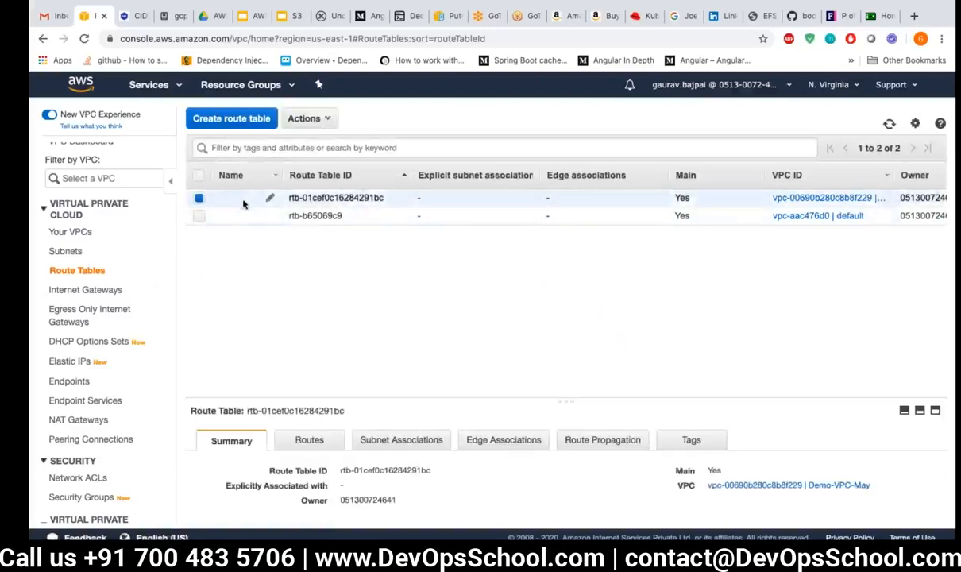
pyautogui.click(270, 197)
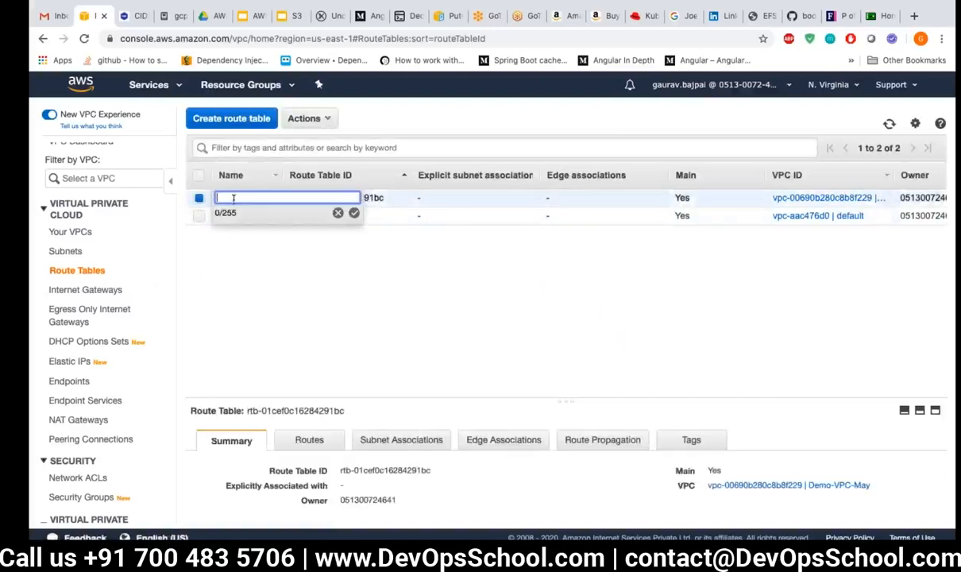
pyautogui.write('Demo VPC - MAIN Route')
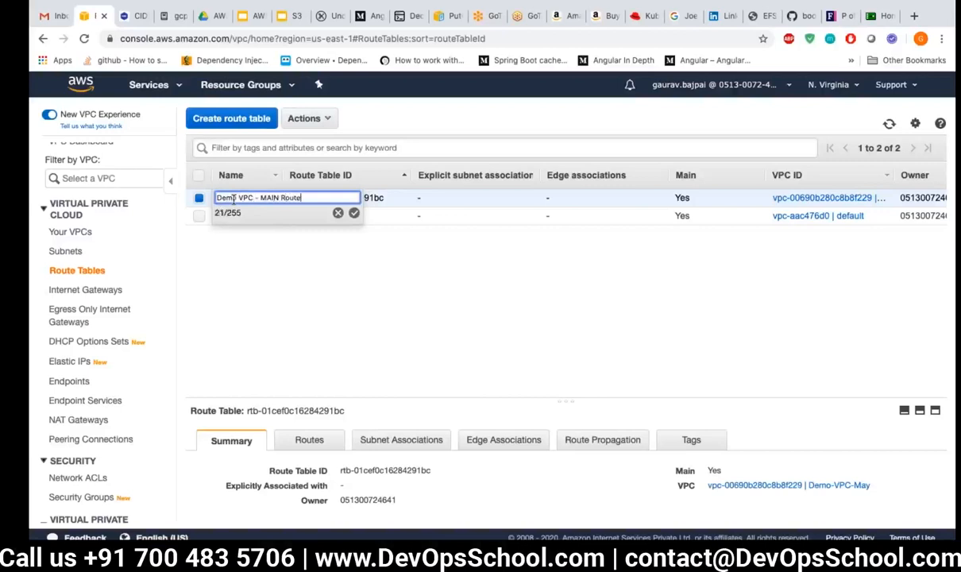
pyautogui.write(' Table')
pyautogui.press('Return')
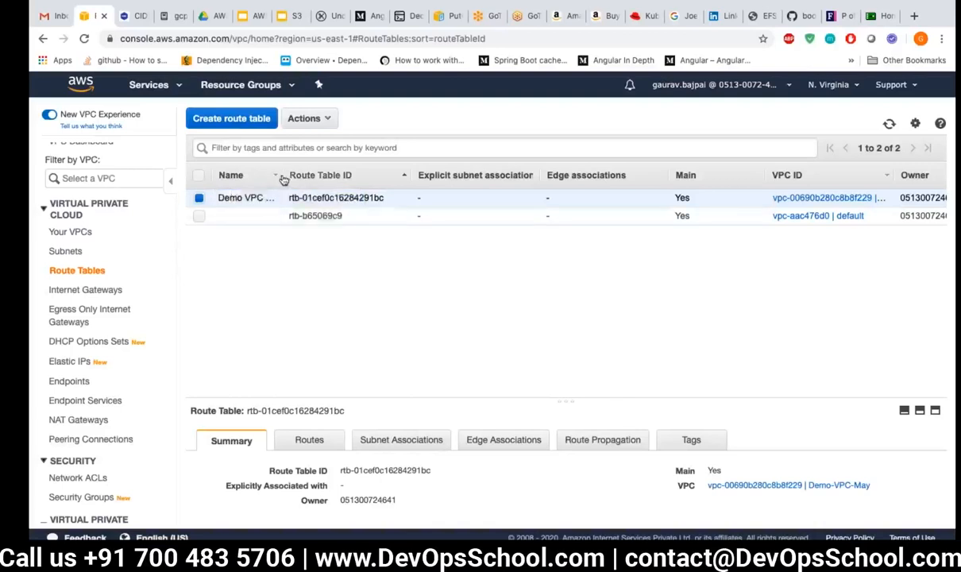
# Step: Widen the Name column of the route tables list to fit the full name, and switch to the draw.io diagram
pyautogui.moveTo(280, 175); pyautogui.dragTo(414, 177)
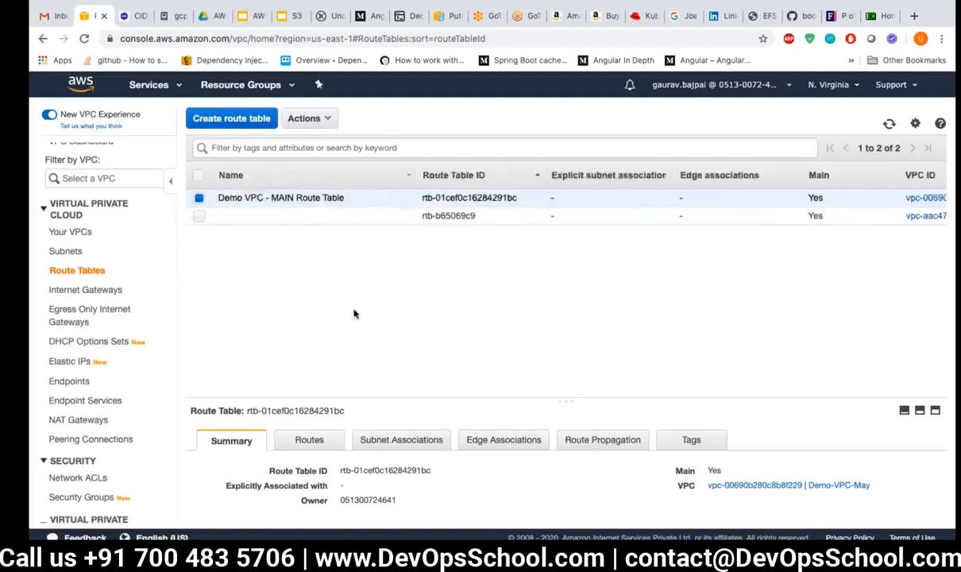
pyautogui.hotkey('ctrl', 'Left')
pyautogui.hotkey('ctrl', 'Right')
pyautogui.hotkey('ctrl', 'Right')
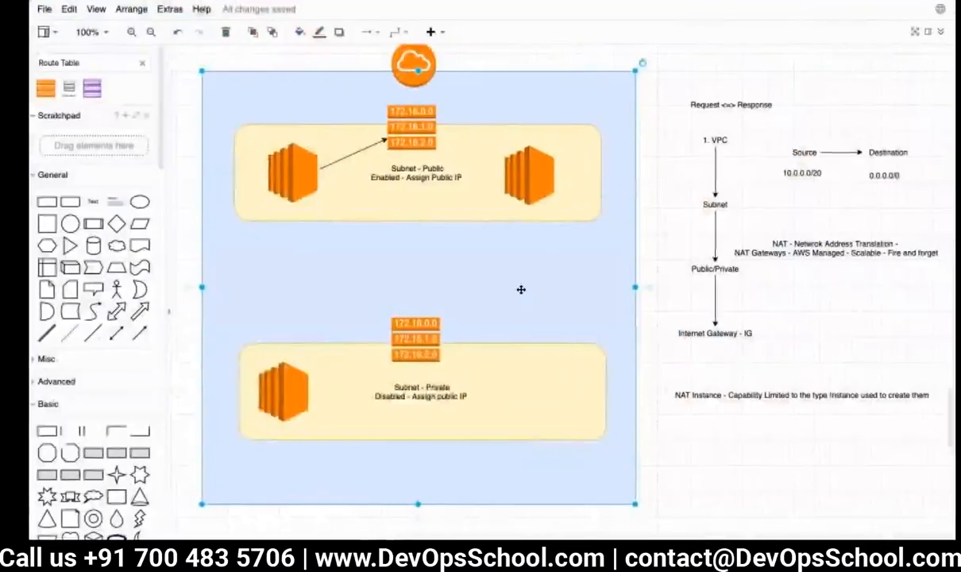
# Step: Add a "VPC - RT,NACL" text label in the empty area beneath the VPC box
pyautogui.scroll(-5, 691, 449)
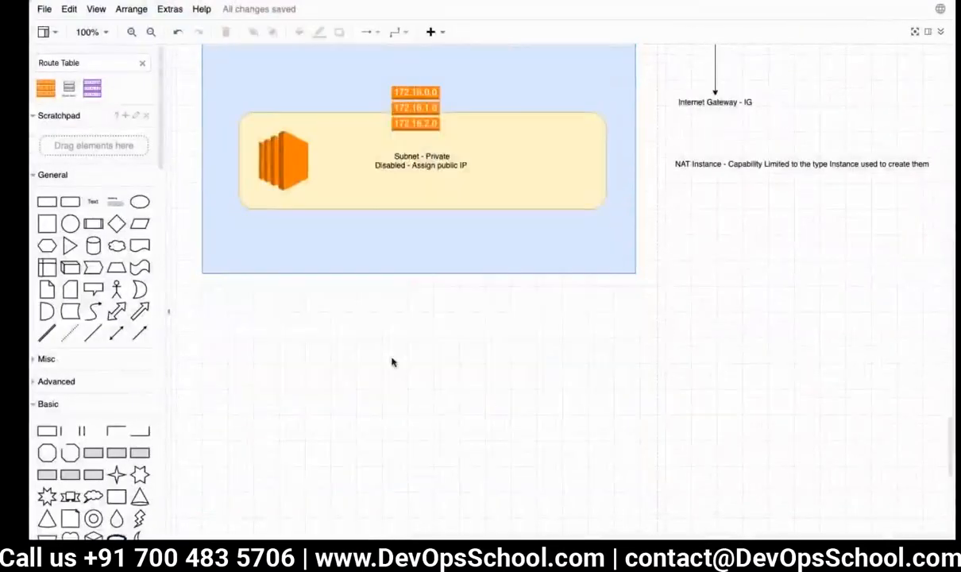
pyautogui.doubleClick(259, 330)
pyautogui.write('V')
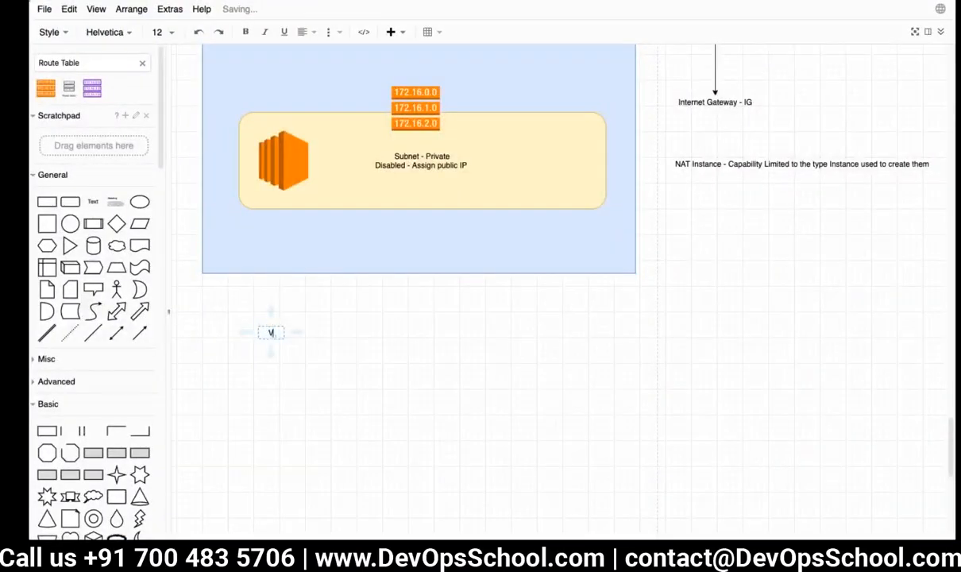
pyautogui.write('PC -')
pyautogui.press('Return')
pyautogui.press('BackSpace')
pyautogui.write('RT')
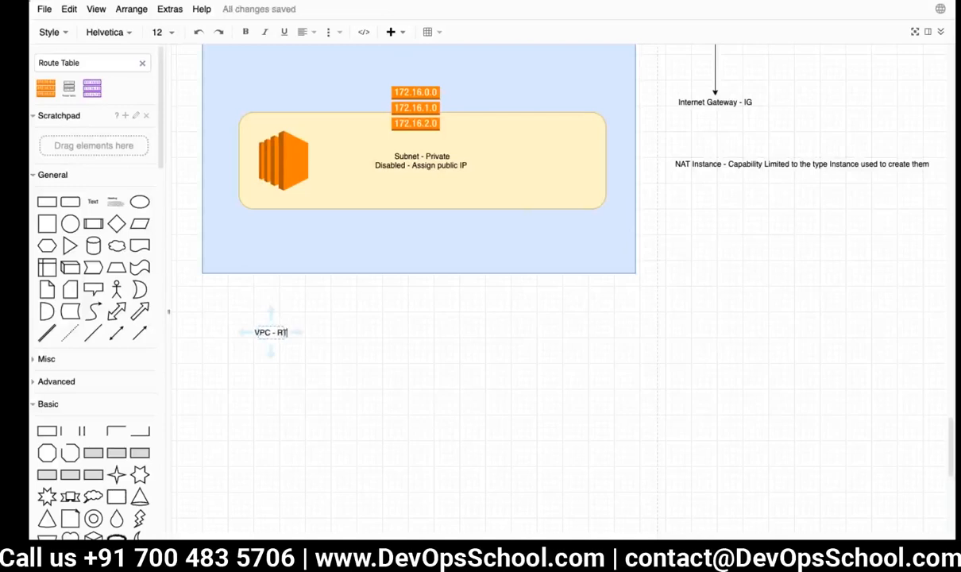
pyautogui.write(',NACL,')
pyautogui.press('BackSpace')
pyautogui.click(236, 365)
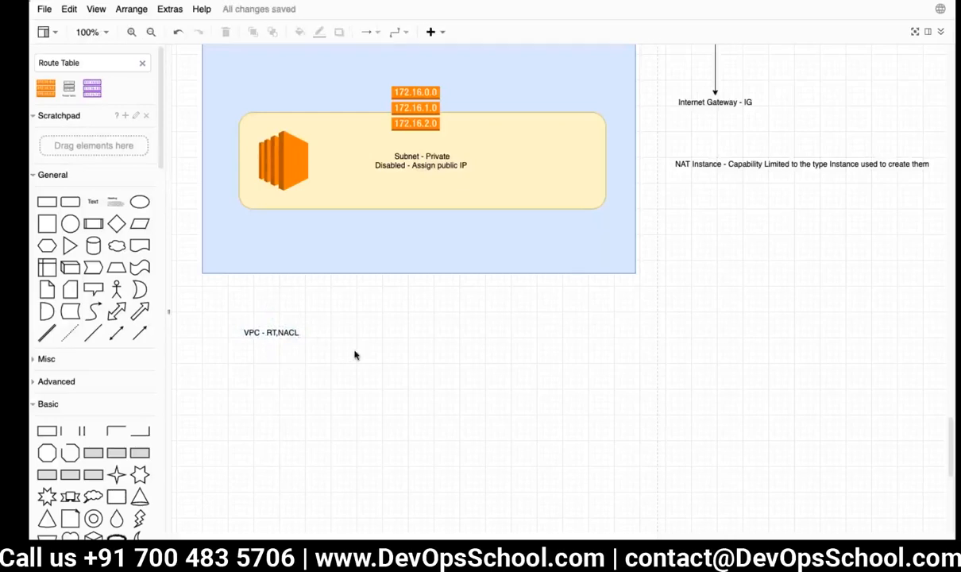
# Step: Switch back to the AWS console and widen the VPC ID column of the route tables list
pyautogui.hotkey('ctrl', 'Left')
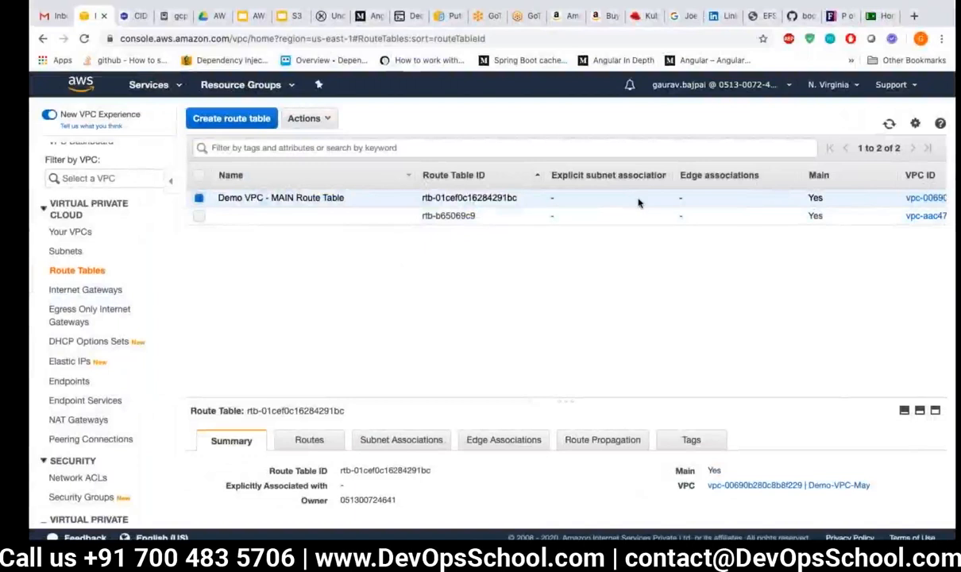
pyautogui.hscroll(2, 638, 204)
pyautogui.hscroll(3, 639, 204)
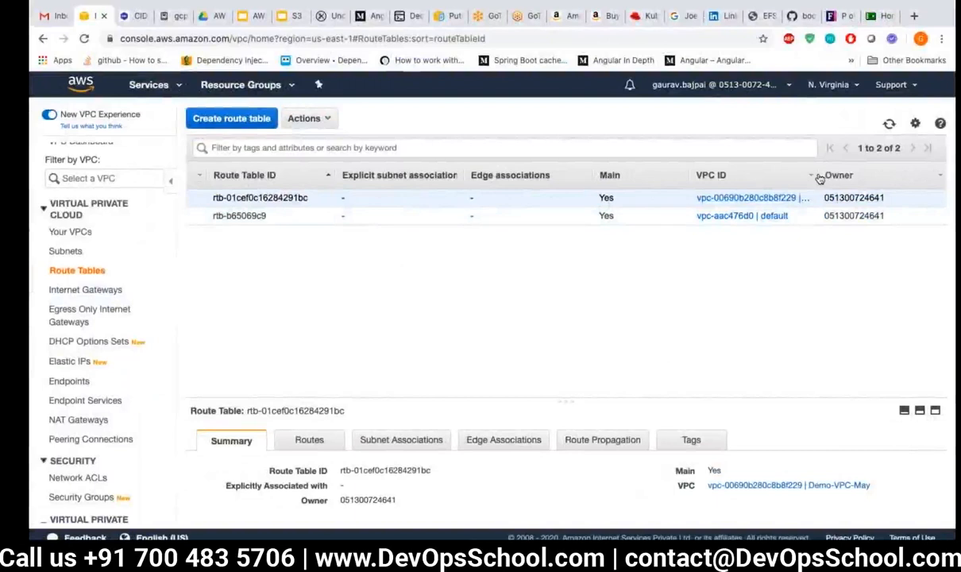
pyautogui.moveTo(812, 174); pyautogui.dragTo(883, 174)
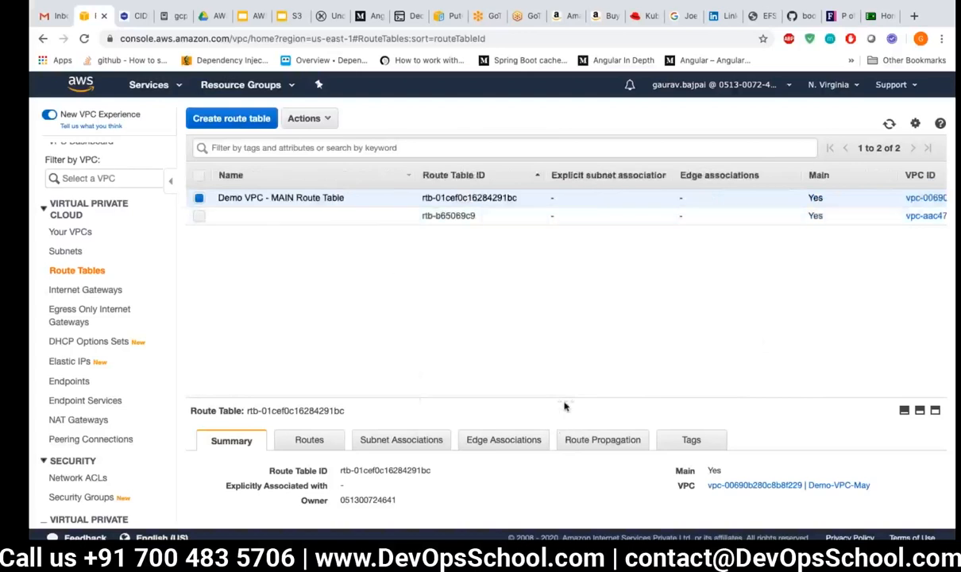
# Step: Examine the routes of Demo VPC - MAIN Route Table in an enlarged details area, and open the route editor without saving changes
pyautogui.moveTo(567, 400); pyautogui.dragTo(563, 306)
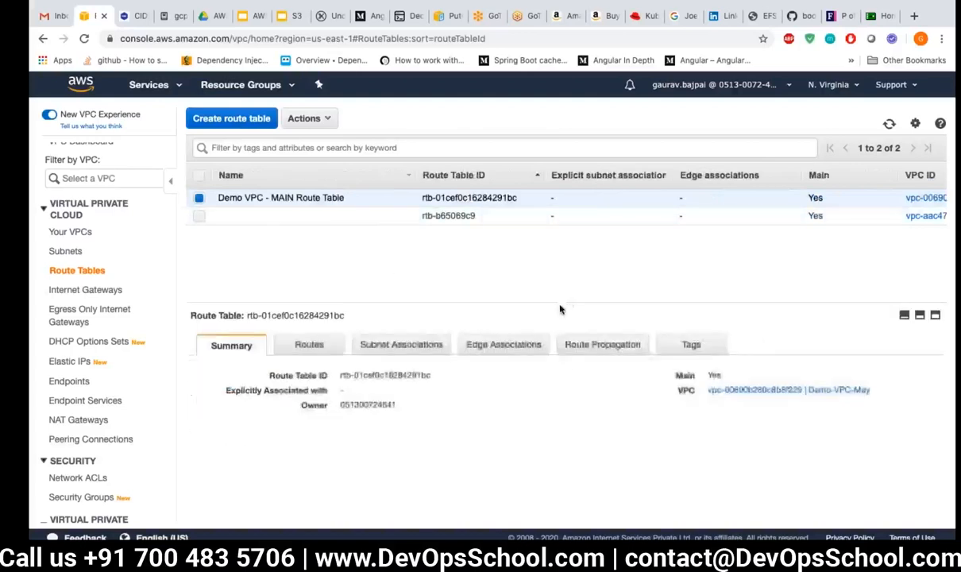
pyautogui.click(310, 341)
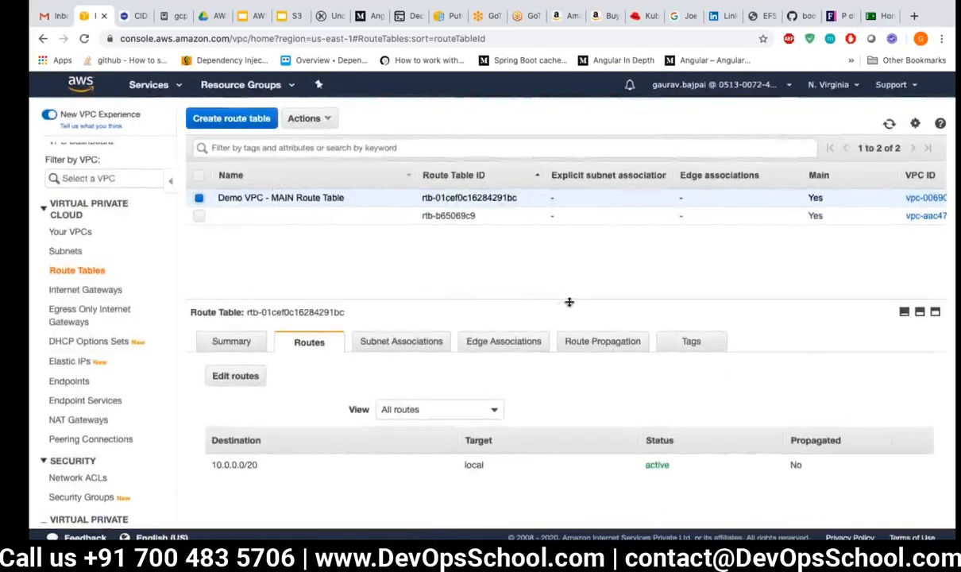
pyautogui.moveTo(571, 303); pyautogui.dragTo(537, 232)
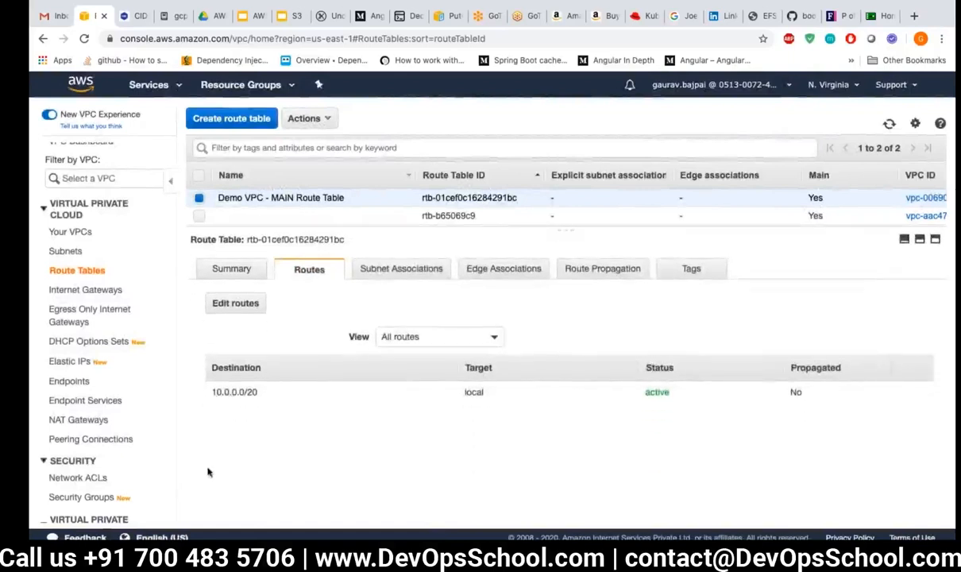
pyautogui.moveTo(214, 391); pyautogui.dragTo(277, 395)
pyautogui.click(217, 391)
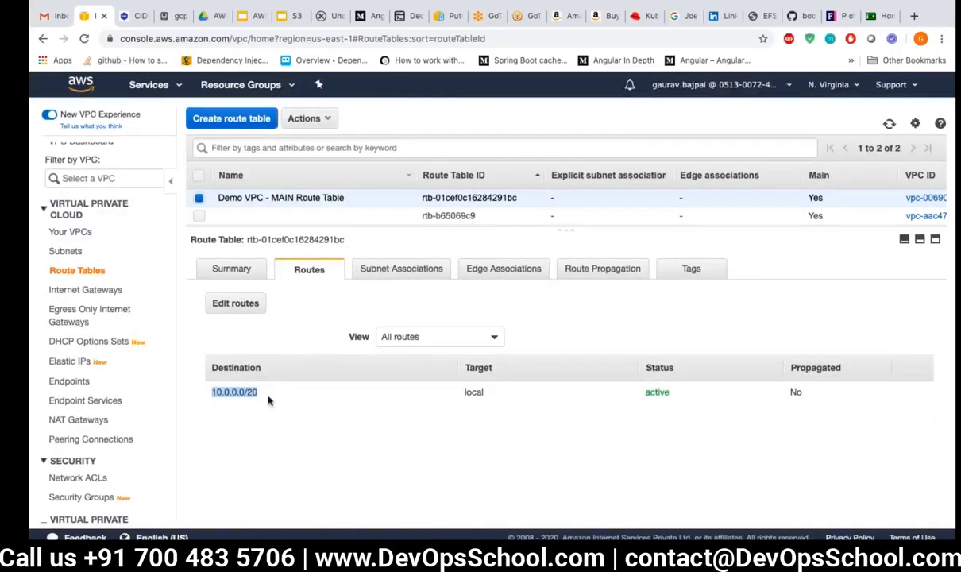
pyautogui.click(237, 383)
pyautogui.doubleClick(475, 393)
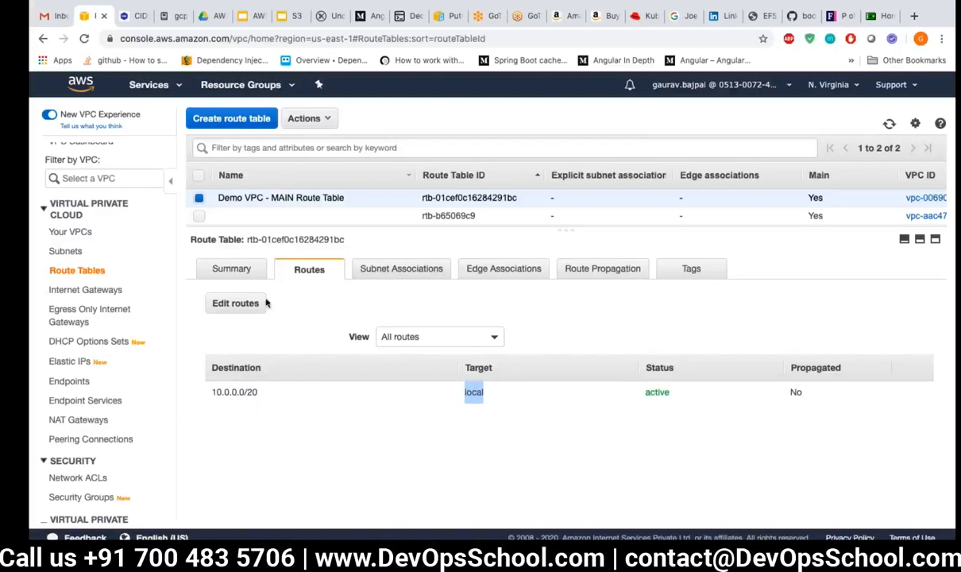
pyautogui.click(236, 304)
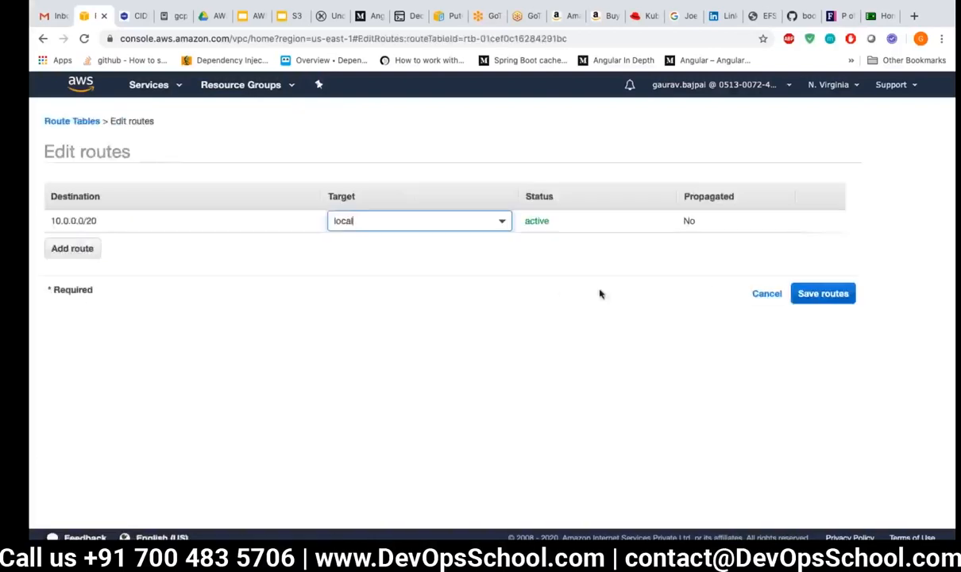
pyautogui.click(767, 293)
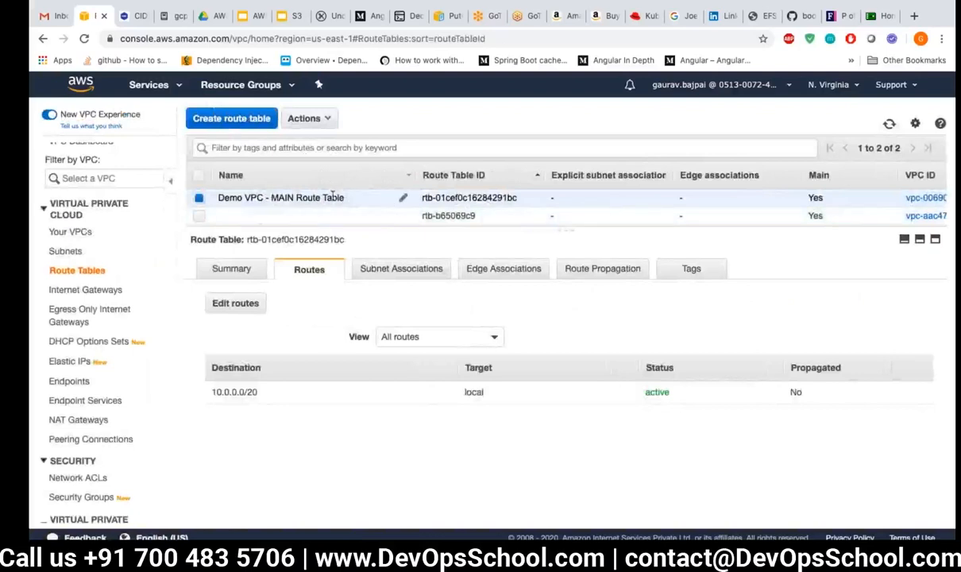
# Step: Show the routes of the default VPC's route table by making it the only selected one
pyautogui.keyDown('shift'); pyautogui.click(326, 216); pyautogui.keyUp('shift')
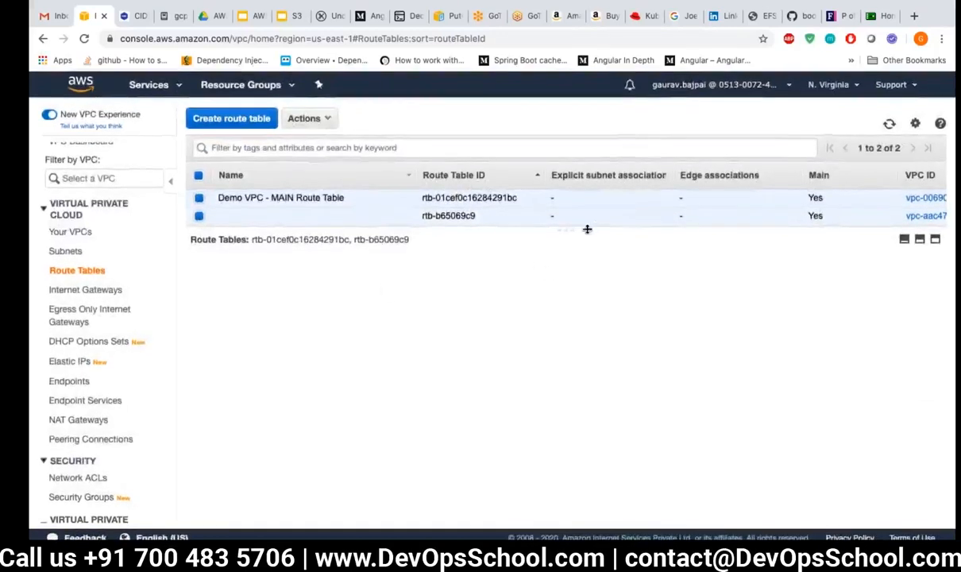
pyautogui.moveTo(569, 226); pyautogui.dragTo(575, 337)
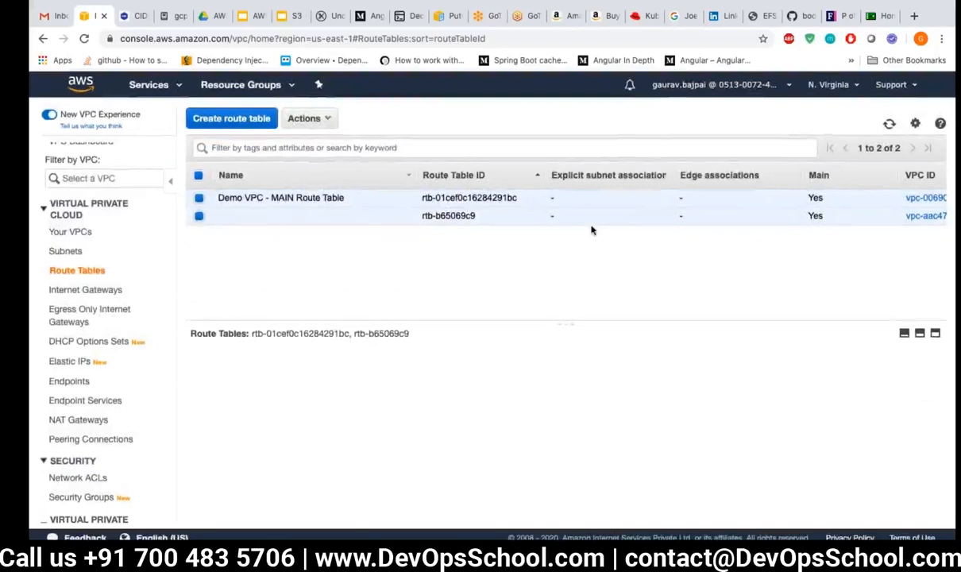
pyautogui.hscroll(5, 596, 217)
pyautogui.hscroll(-5, 476, 211)
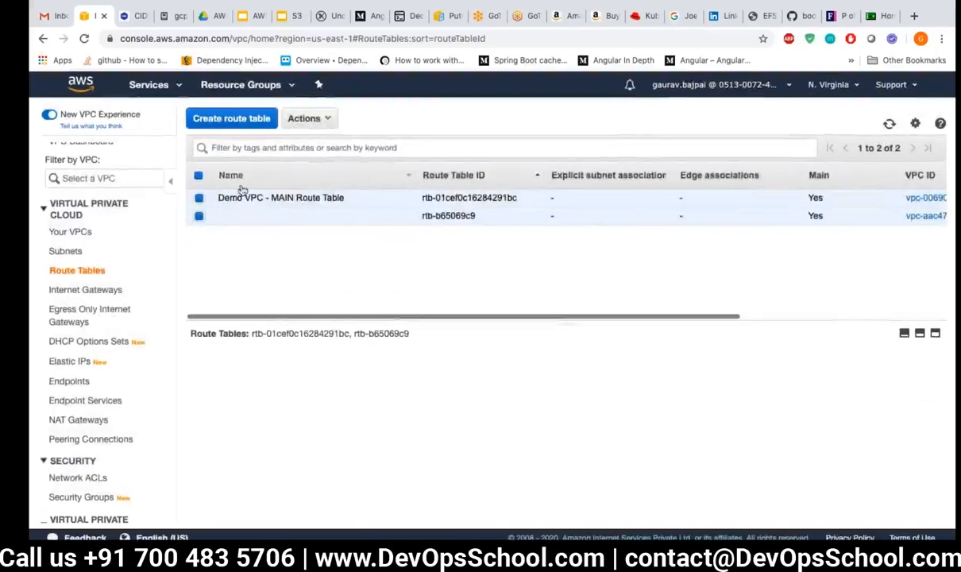
pyautogui.click(200, 198)
pyautogui.hscroll(5, 607, 204)
pyautogui.moveTo(568, 323); pyautogui.dragTo(568, 253)
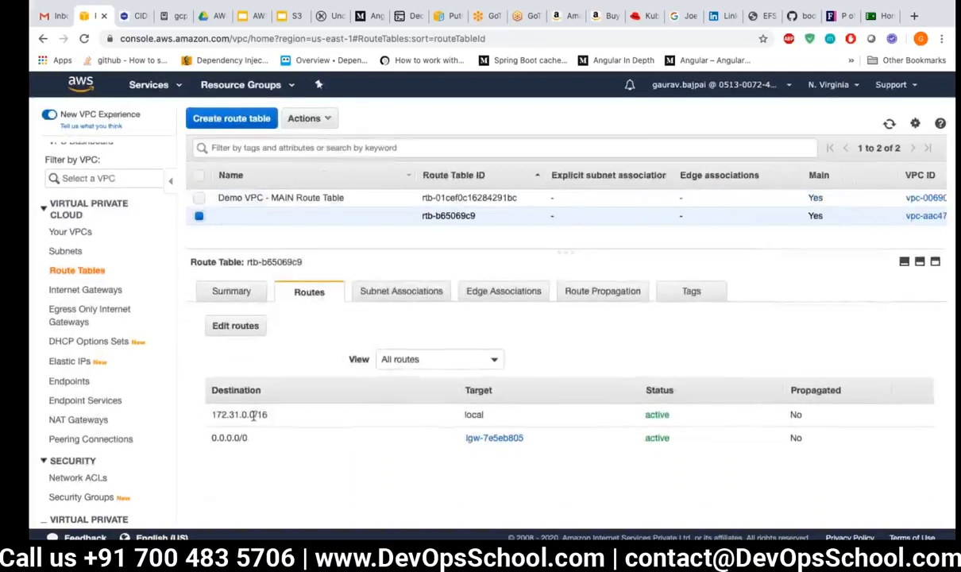
# Step: Examine the destination and target of the default route table's local and 0.0.0.0/0 routes, and check its VPC
pyautogui.moveTo(268, 414); pyautogui.dragTo(217, 416)
pyautogui.click(473, 416)
pyautogui.doubleClick(473, 414)
pyautogui.click(252, 446)
pyautogui.moveTo(251, 446); pyautogui.dragTo(213, 435)
pyautogui.moveTo(213, 414); pyautogui.dragTo(268, 414)
pyautogui.click(251, 435)
pyautogui.hscroll(5, 523, 222)
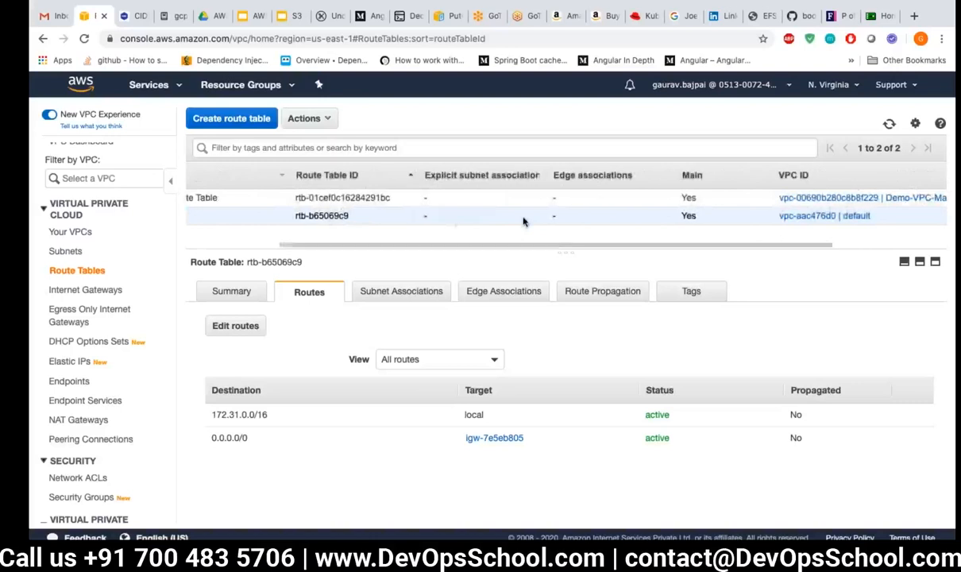
pyautogui.hscroll(-5, 522, 222)
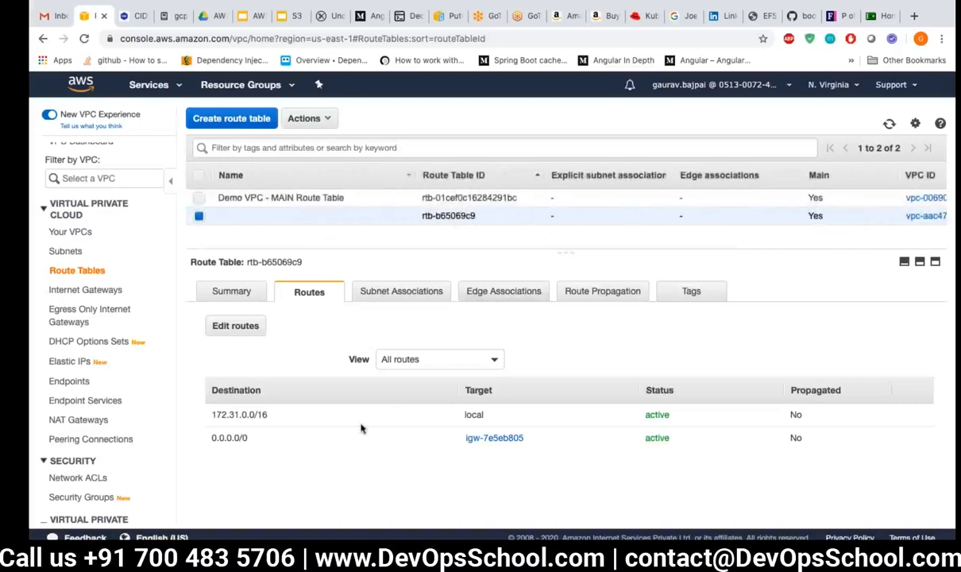
# Step: Compare the local route destinations of the Demo VPC main route table and the default VPC's route table
pyautogui.click(198, 197)
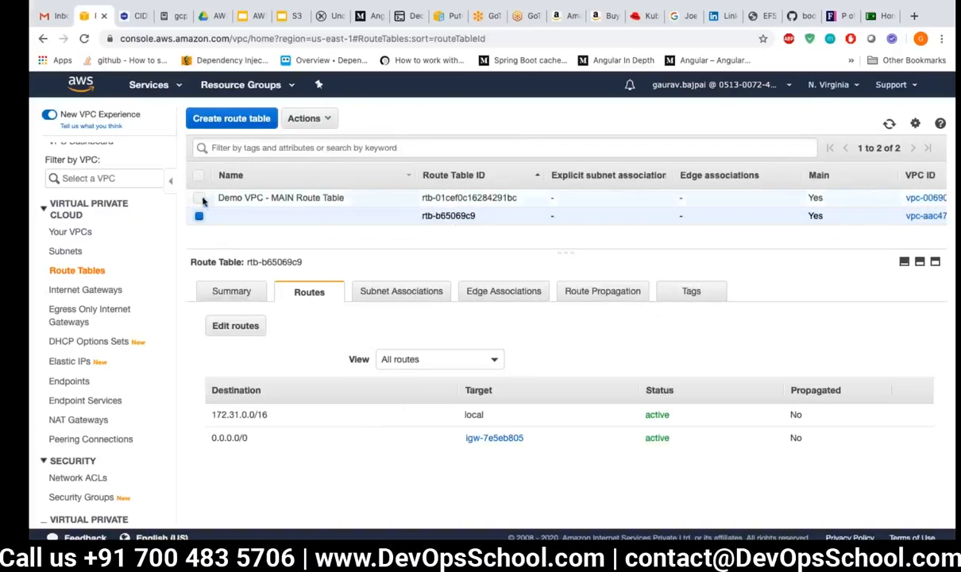
pyautogui.click(200, 216)
pyautogui.moveTo(259, 415); pyautogui.dragTo(211, 413)
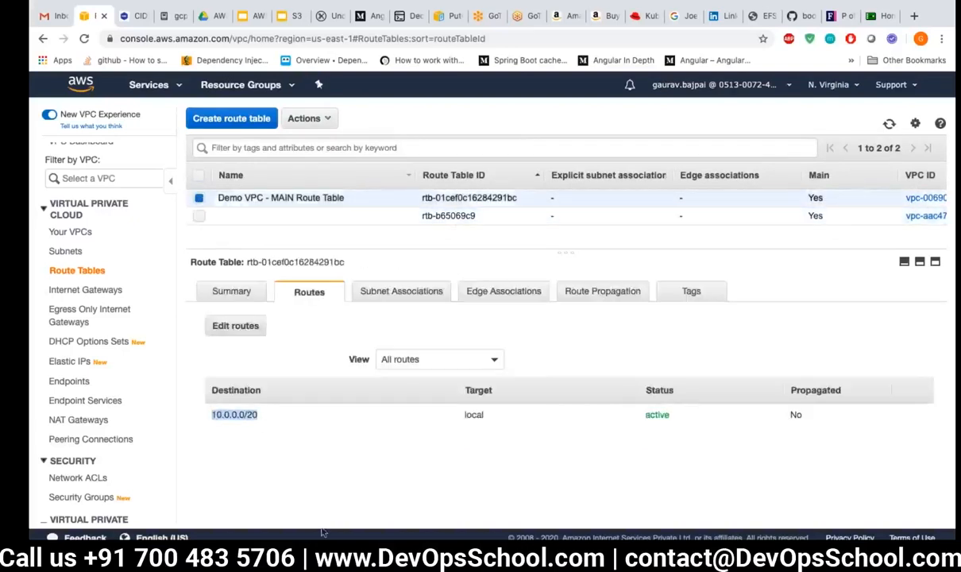
pyautogui.click(198, 217)
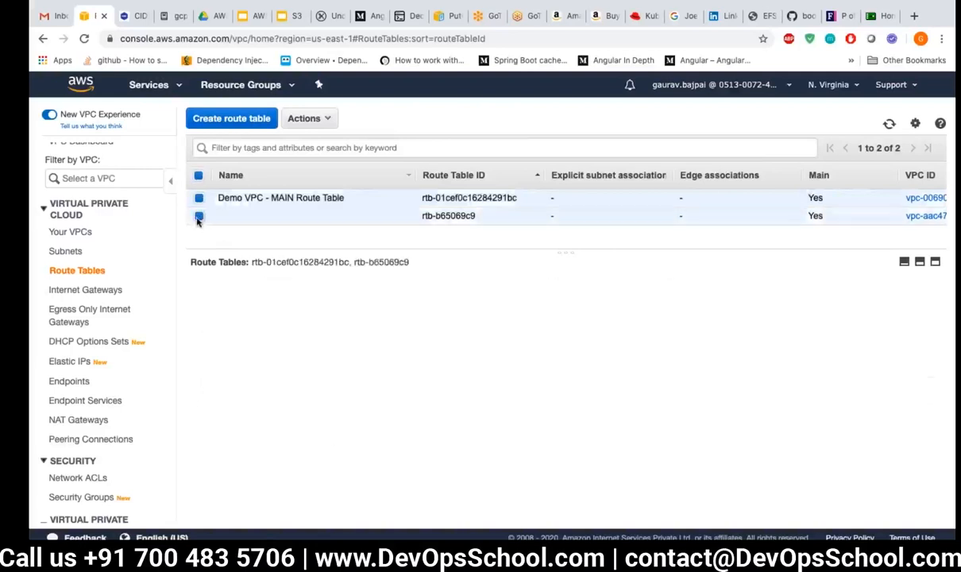
pyautogui.click(199, 197)
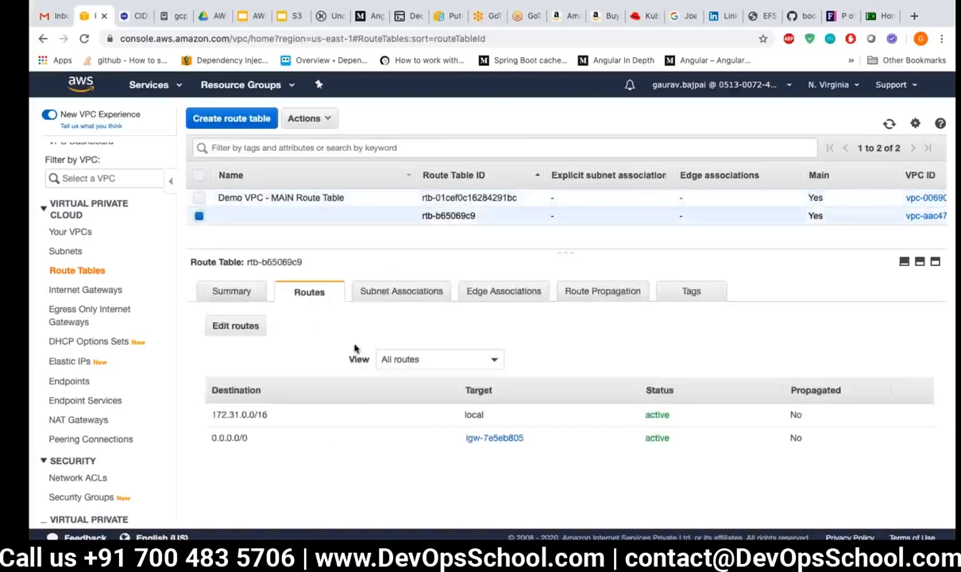
pyautogui.moveTo(268, 415); pyautogui.dragTo(210, 415)
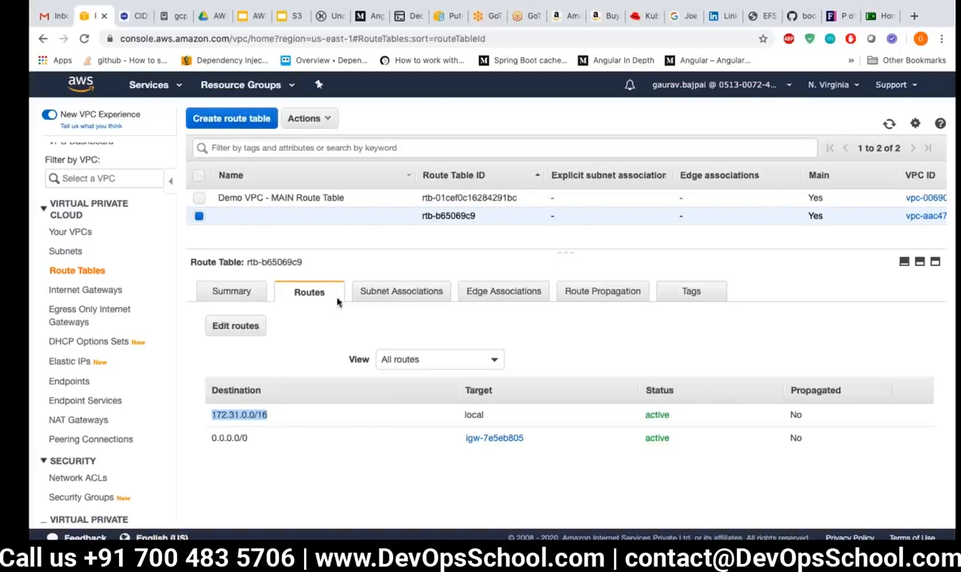
# Step: Open the VPC list and examine the IPv4 CIDR block of Demo-VPC-May
pyautogui.click(90, 234)
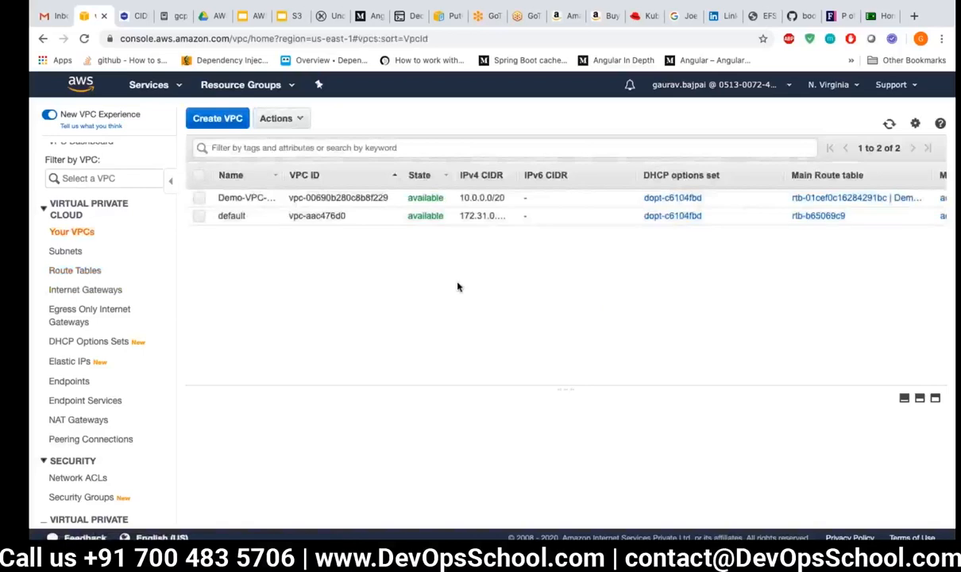
pyautogui.click(310, 198)
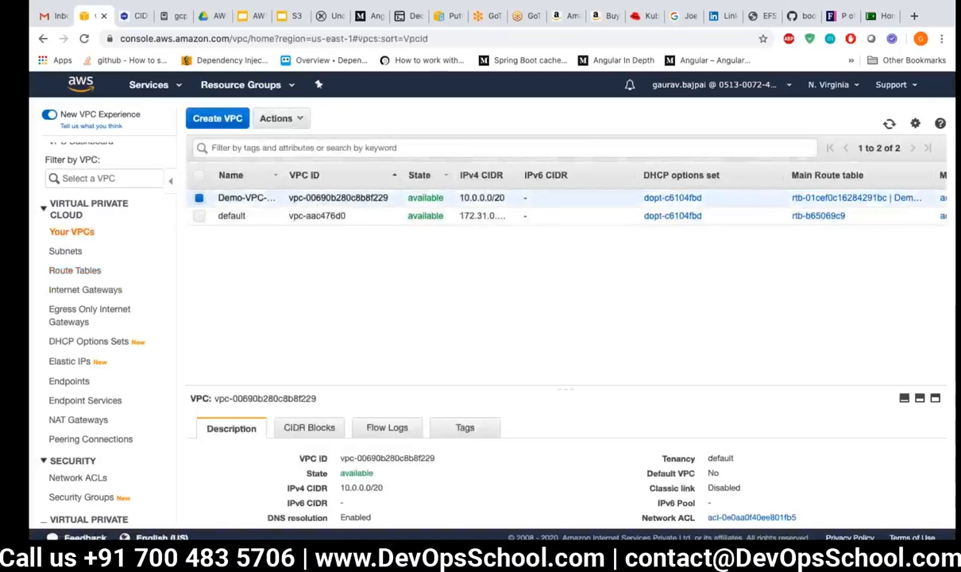
pyautogui.moveTo(569, 387); pyautogui.dragTo(461, 299)
pyautogui.click(310, 339)
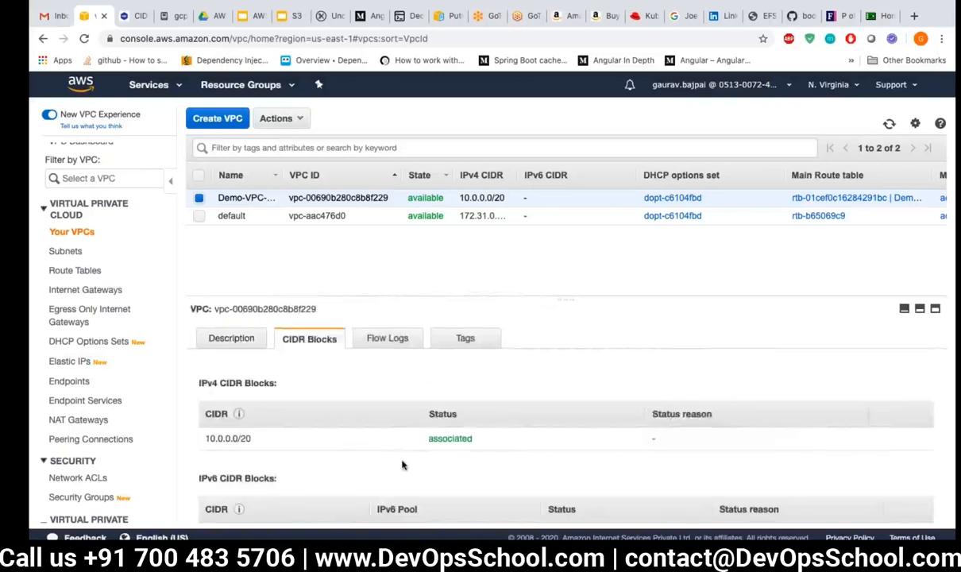
pyautogui.scroll(-1, 402, 465)
pyautogui.moveTo(254, 414); pyautogui.dragTo(195, 415)
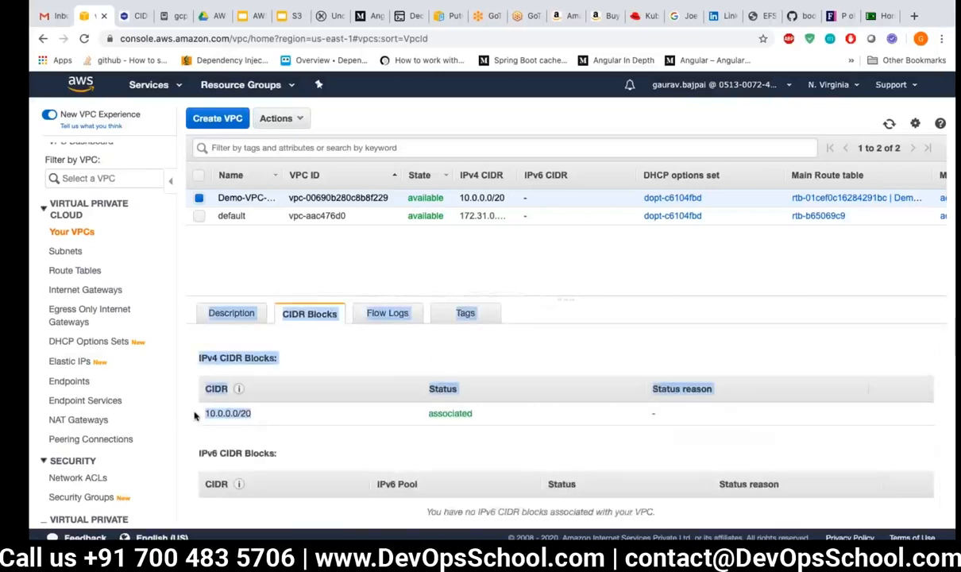
pyautogui.click(286, 415)
# Step: Switch to OneNote to check the VPC's CIDR range and IP count in the VPC notes, and return to the AWS console
pyautogui.hotkey('ctrl', 'Right')
pyautogui.hotkey('ctrl', 'Right')
pyautogui.moveTo(442, 174); pyautogui.dragTo(347, 174)
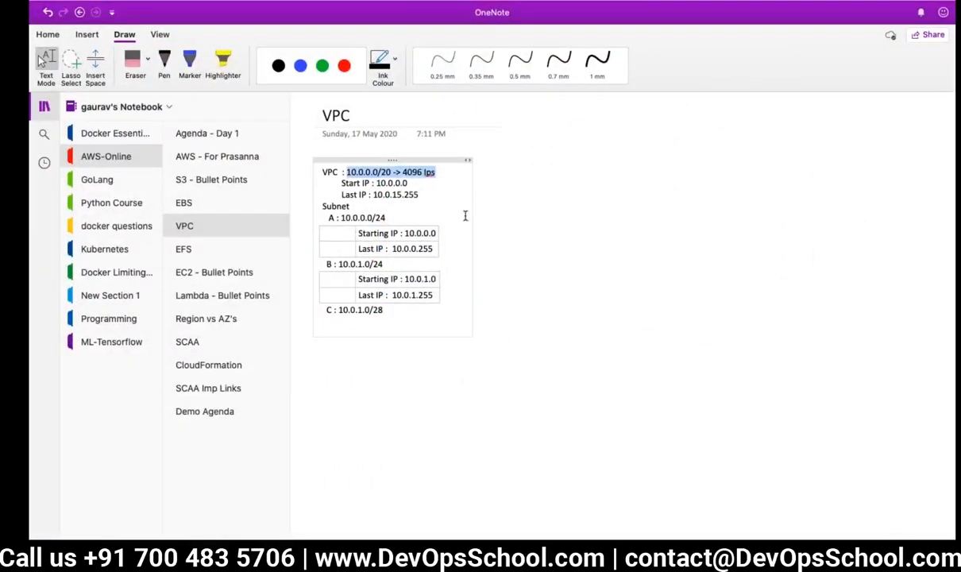
pyautogui.hotkey('ctrl', 'Left')
pyautogui.hotkey('ctrl', 'Left')
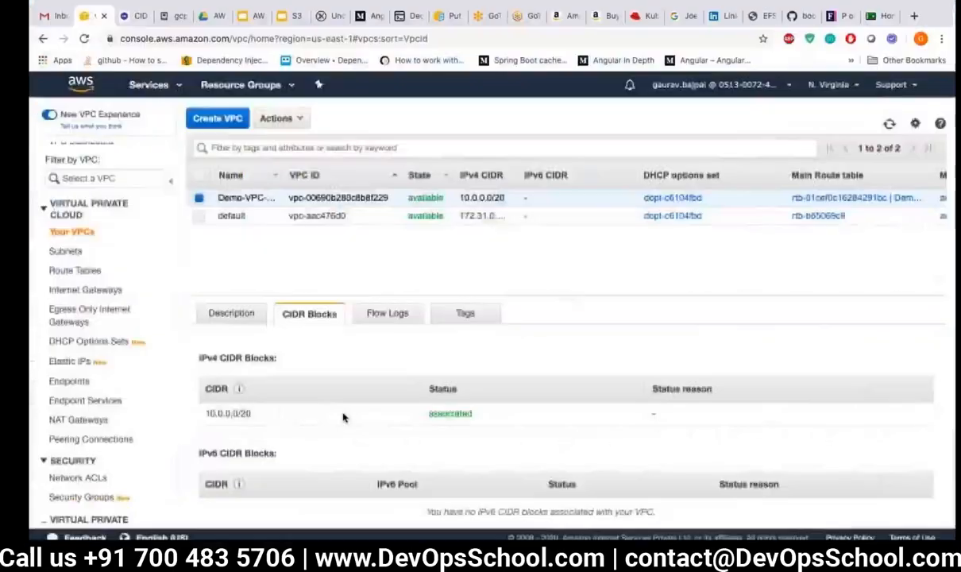
# Step: Examine the IPv4 CIDR block of the default VPC
pyautogui.click(201, 215)
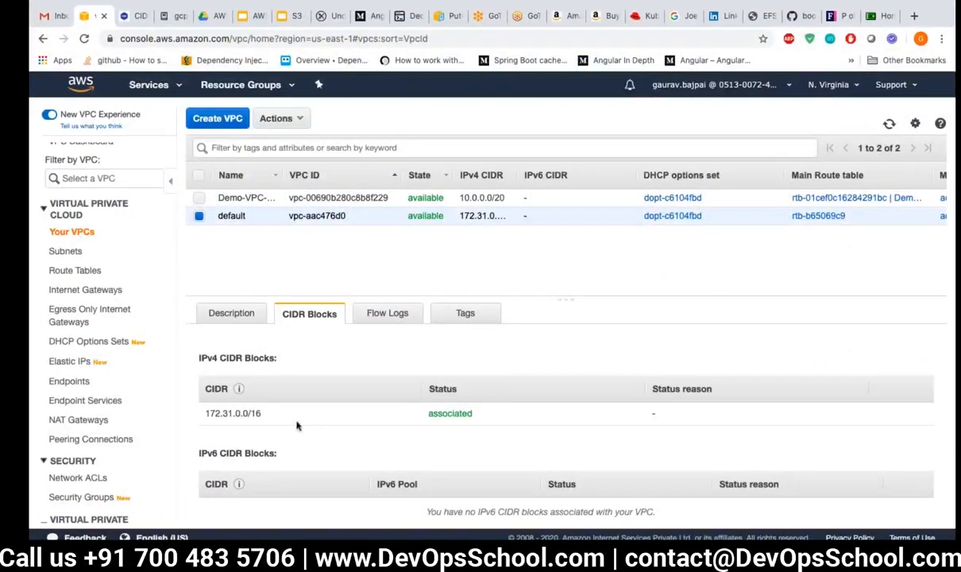
pyautogui.moveTo(263, 413); pyautogui.dragTo(211, 413)
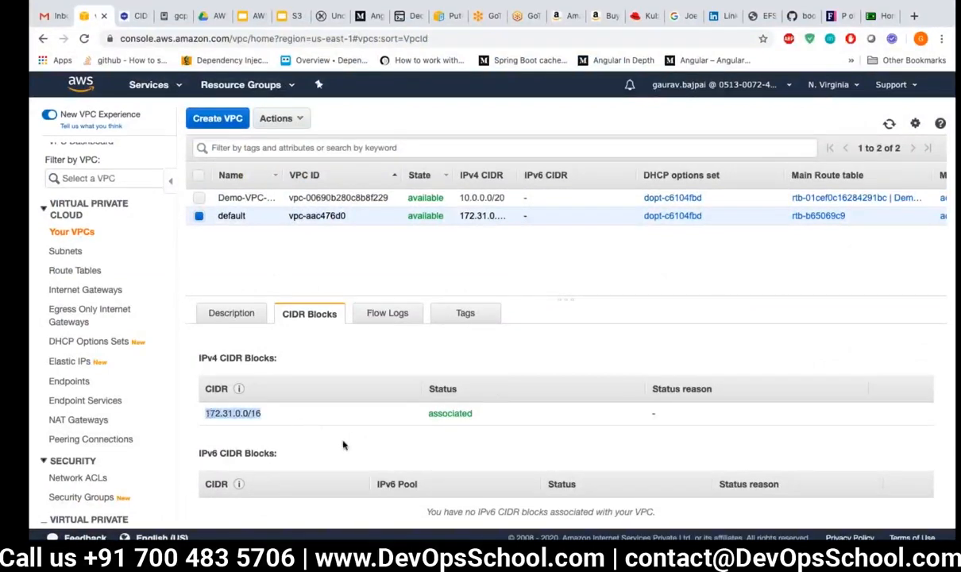
# Step: Check the association status of the default VPC's IPv4 CIDR block
pyautogui.scroll(-1, 404, 431)
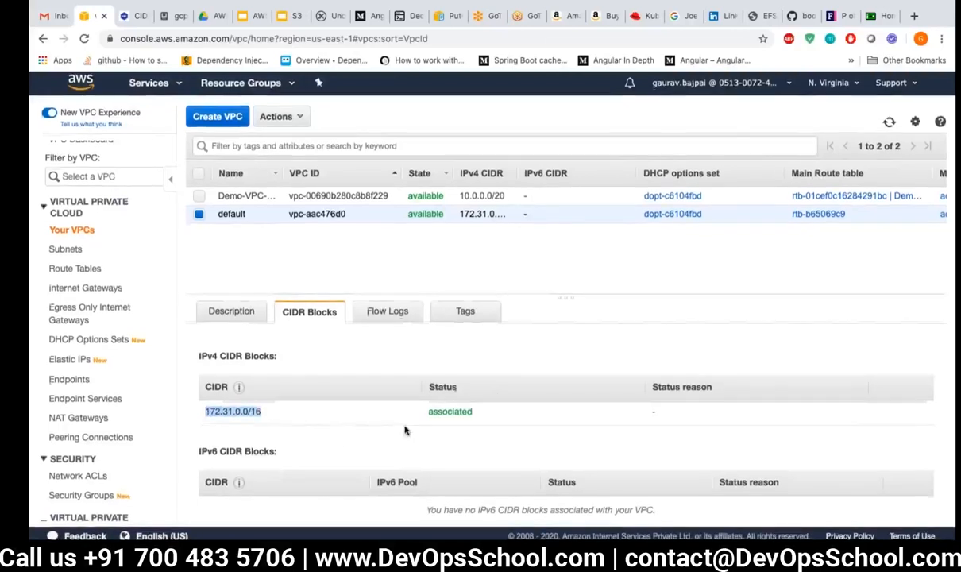
pyautogui.scroll(1, 404, 431)
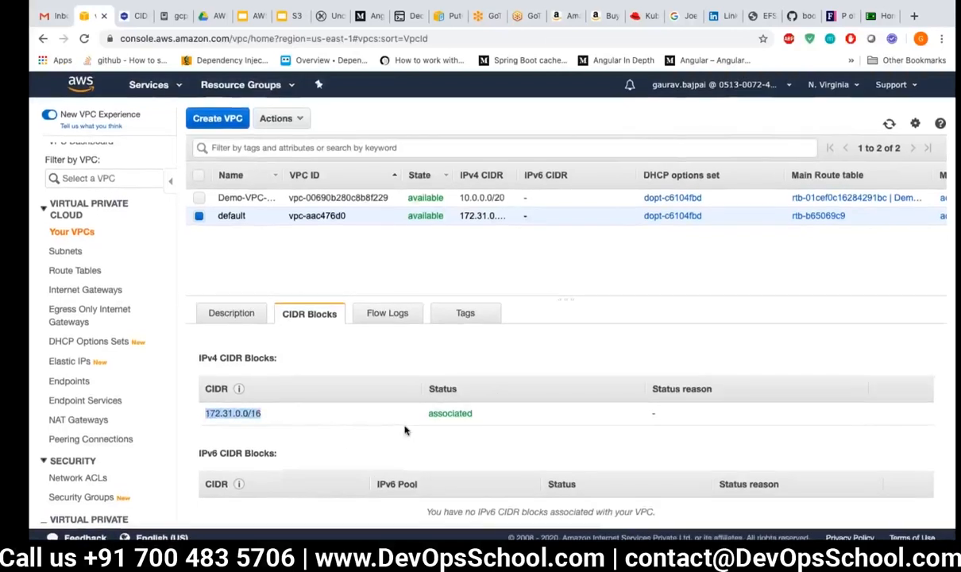
pyautogui.doubleClick(456, 414)
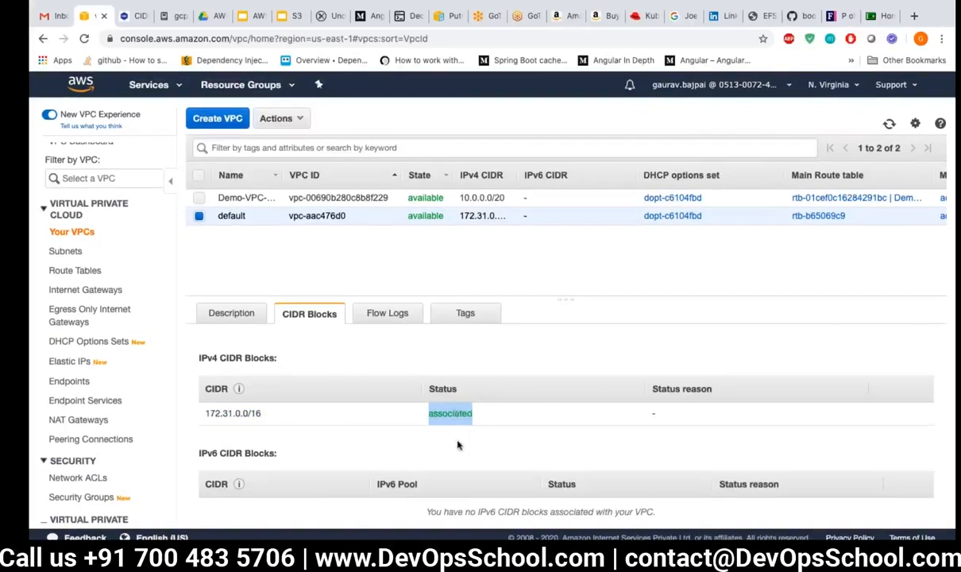
pyautogui.click(456, 413)
pyautogui.doubleClick(457, 413)
pyautogui.click(448, 451)
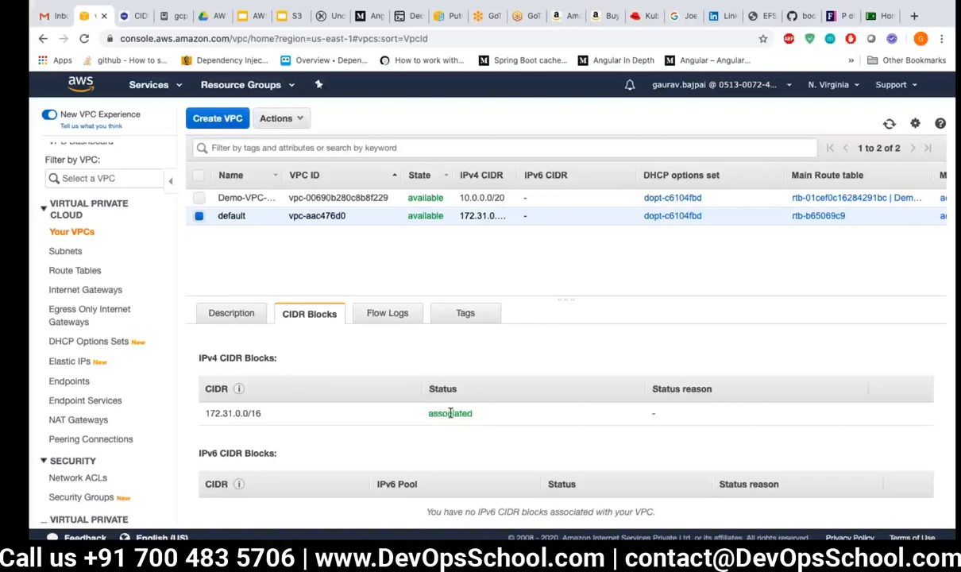
pyautogui.doubleClick(451, 413)
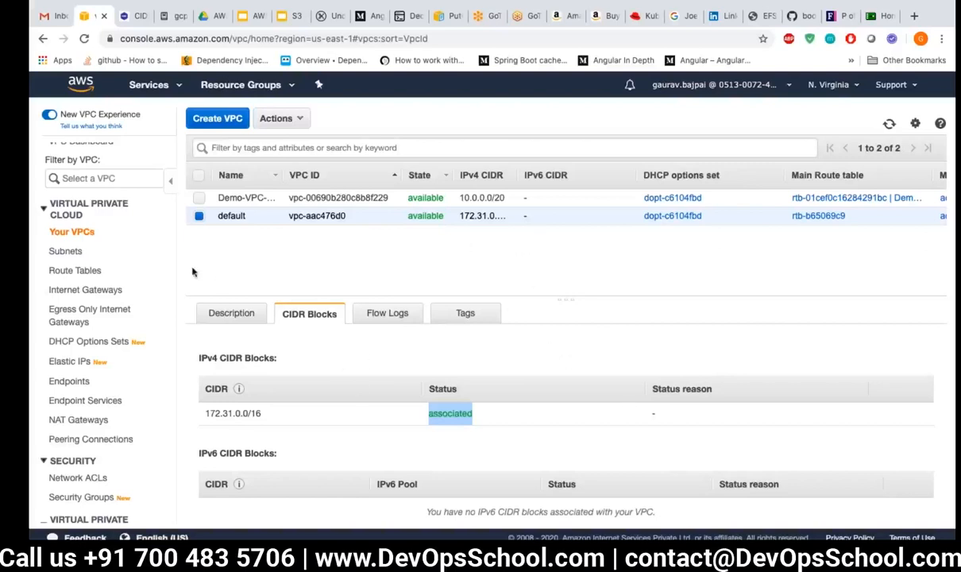
# Step: Compare the route destinations and targets of the default VPC's route table with those of the Demo VPC main route table
pyautogui.click(75, 271)
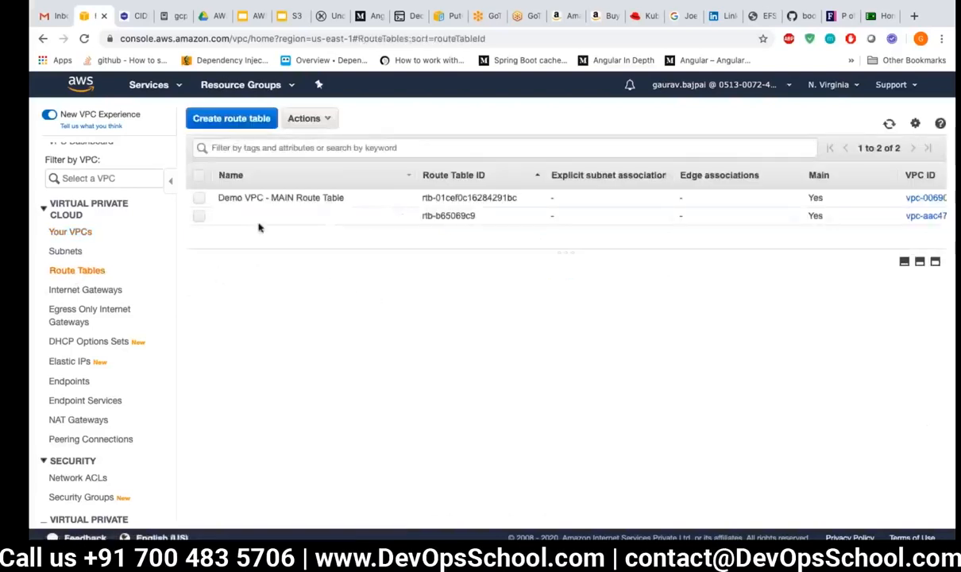
pyautogui.click(279, 219)
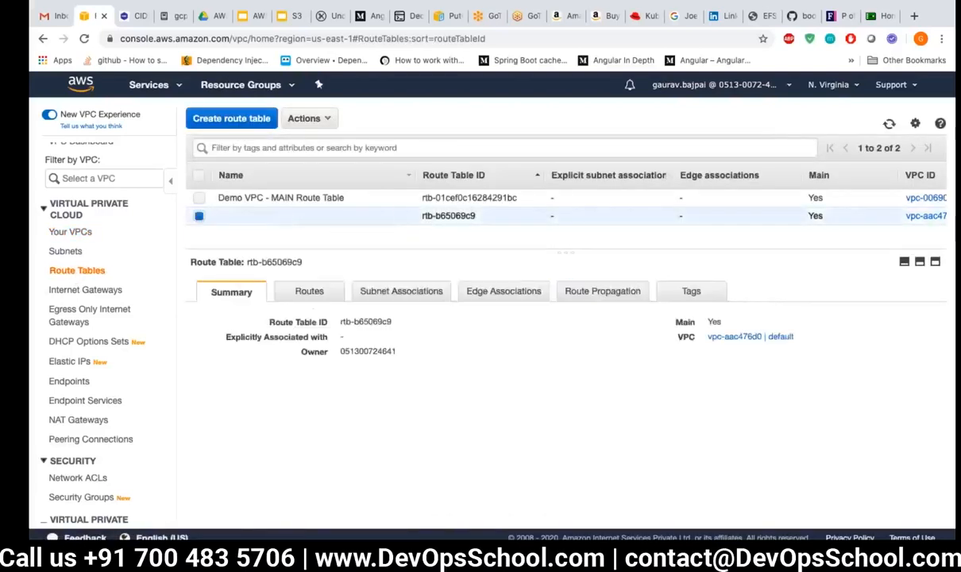
pyautogui.click(310, 291)
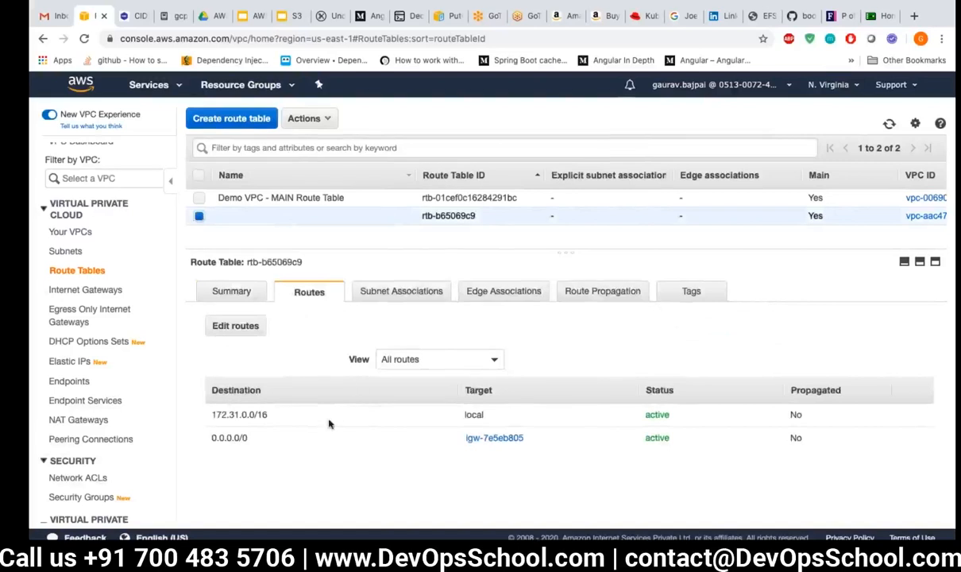
pyautogui.moveTo(208, 415); pyautogui.dragTo(275, 421)
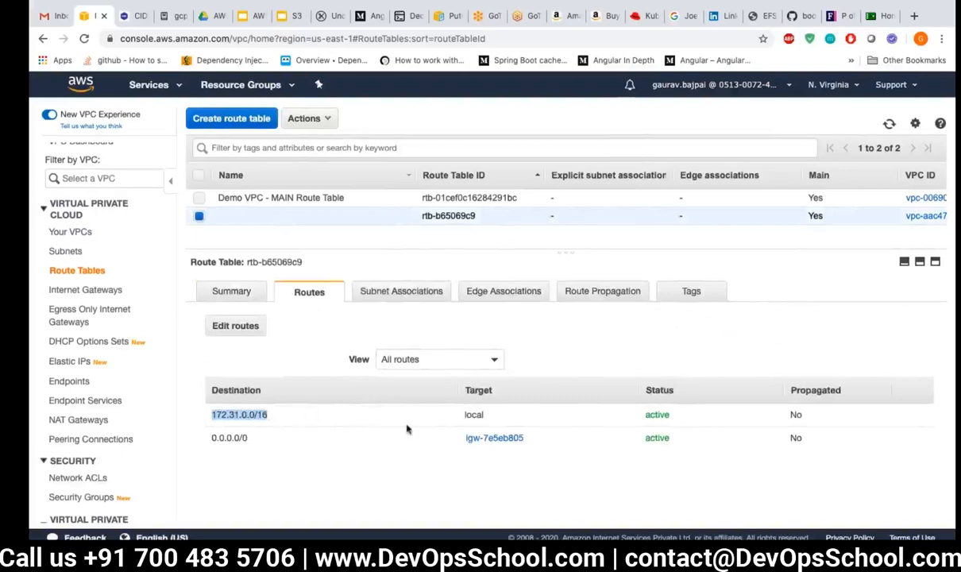
pyautogui.doubleClick(479, 414)
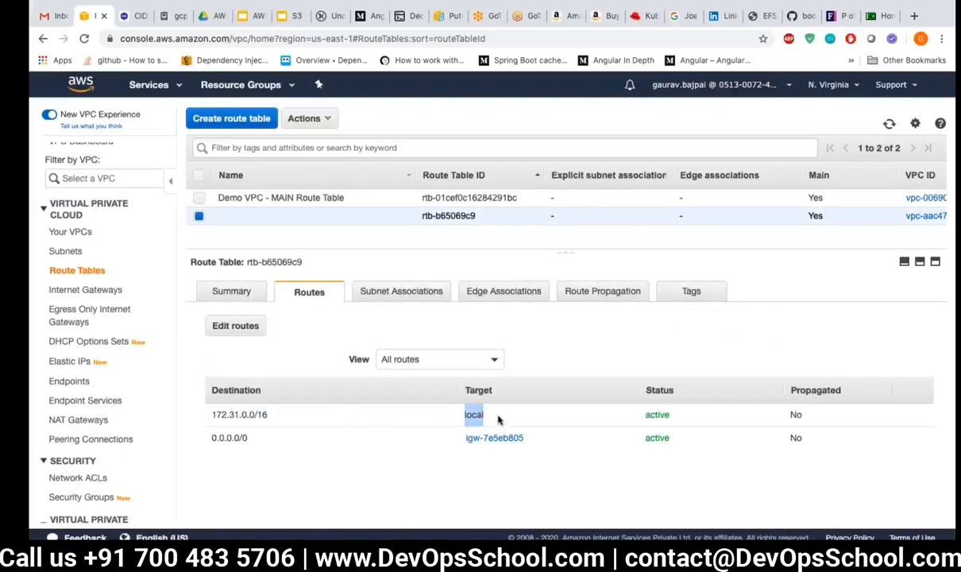
pyautogui.moveTo(210, 438); pyautogui.dragTo(247, 442)
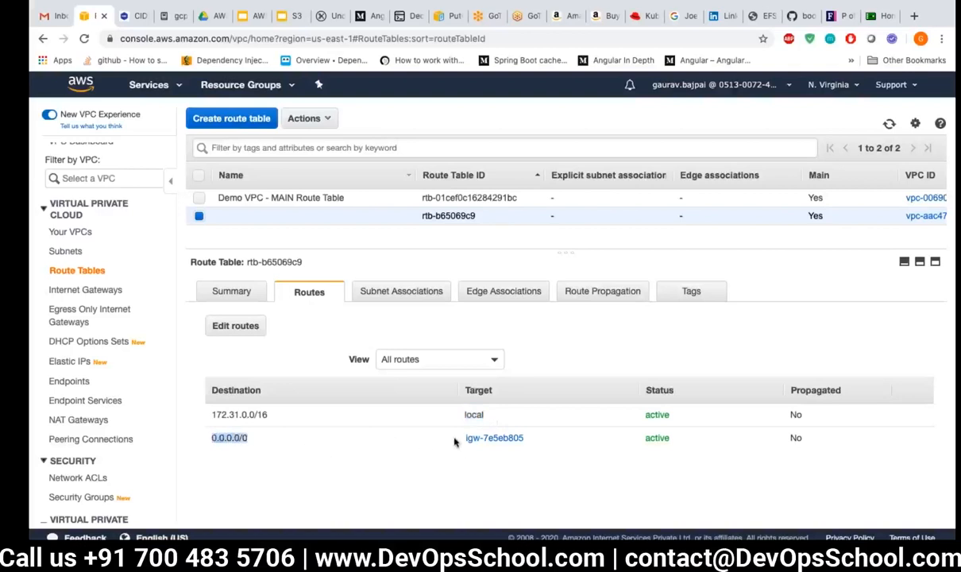
pyautogui.moveTo(447, 437); pyautogui.dragTo(554, 446)
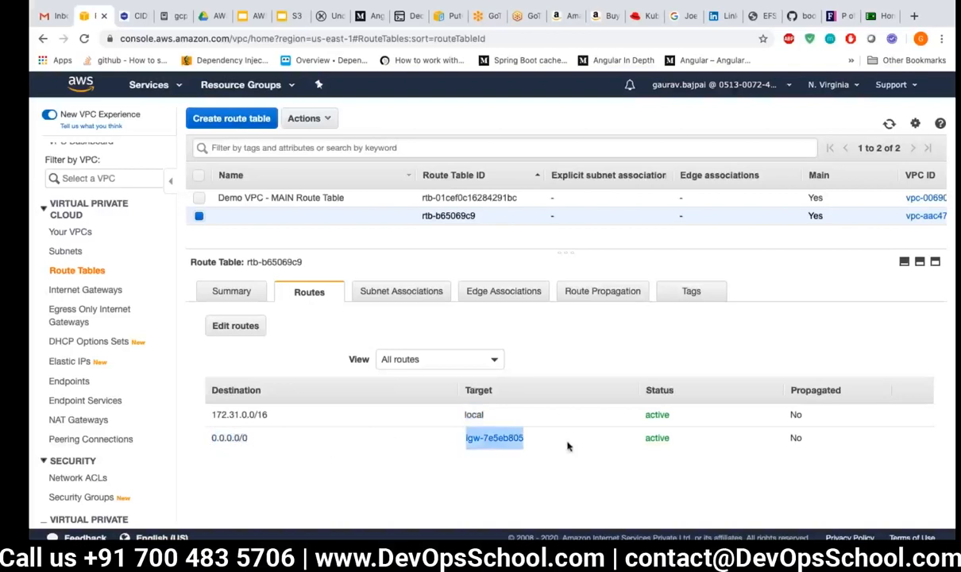
pyautogui.click(533, 338)
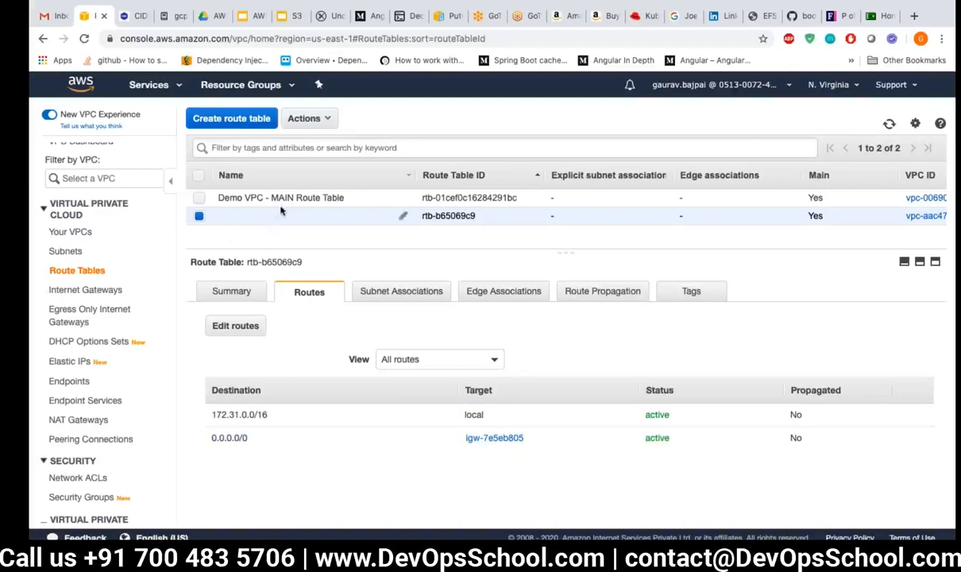
pyautogui.click(322, 199)
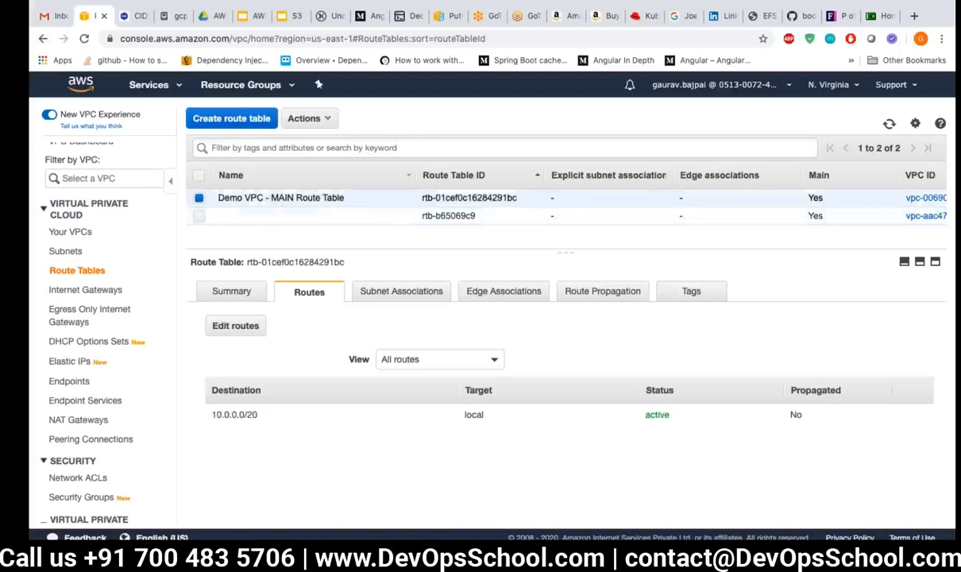
# Step: Review the details of Demo-VPC-May and the default VPC, check Demo-VPC-May's CIDR blocks, and open the subnet list
pyautogui.click(68, 232)
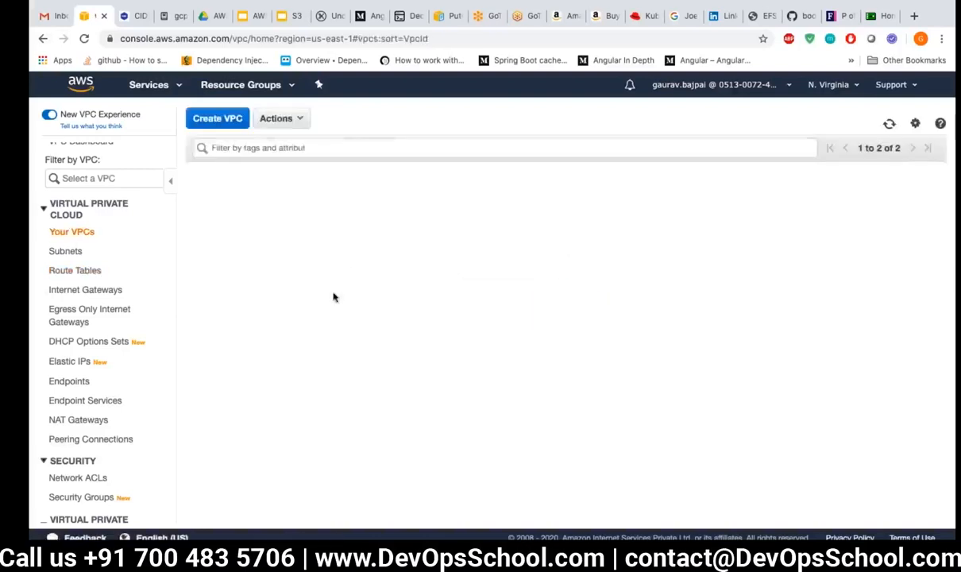
pyautogui.click(348, 200)
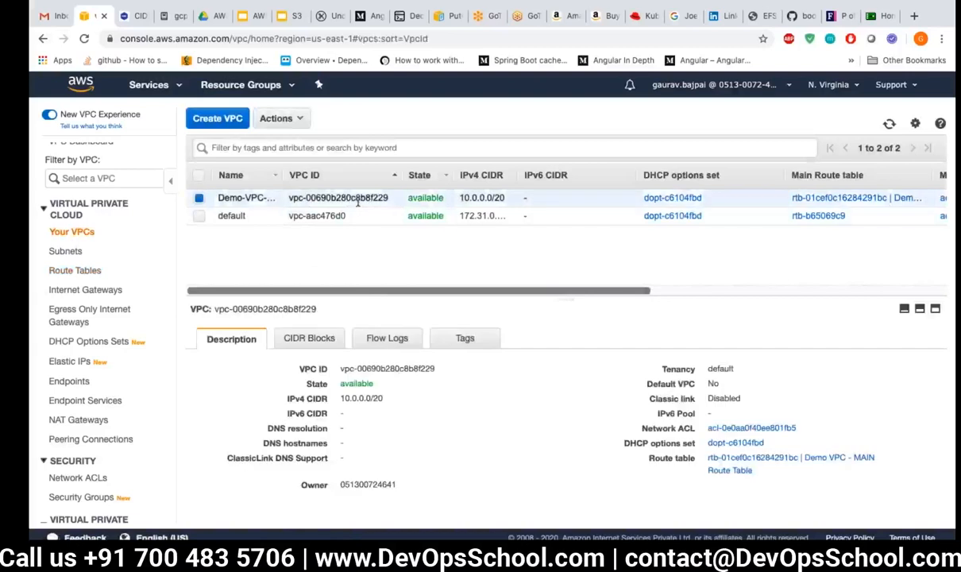
pyautogui.click(275, 215)
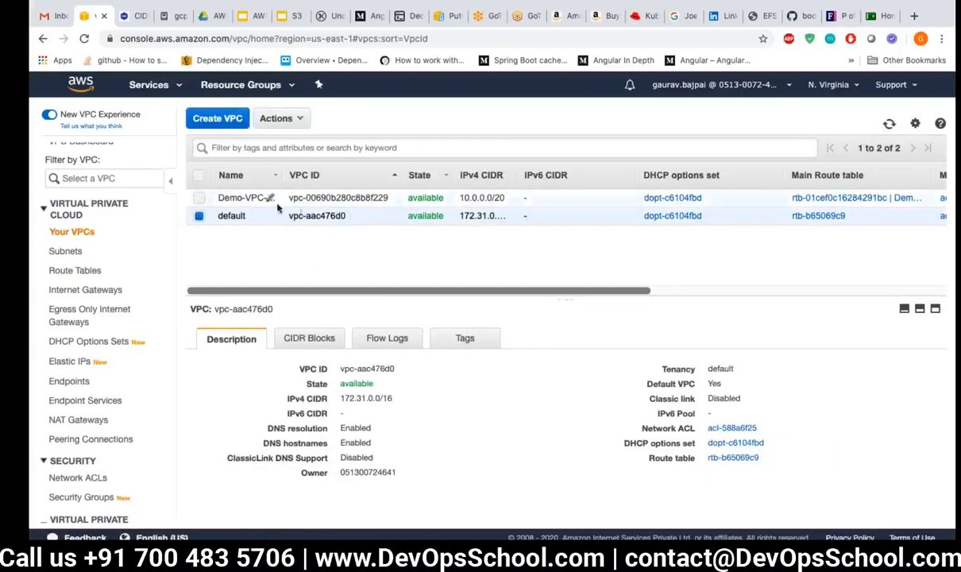
pyautogui.click(322, 197)
pyautogui.click(322, 344)
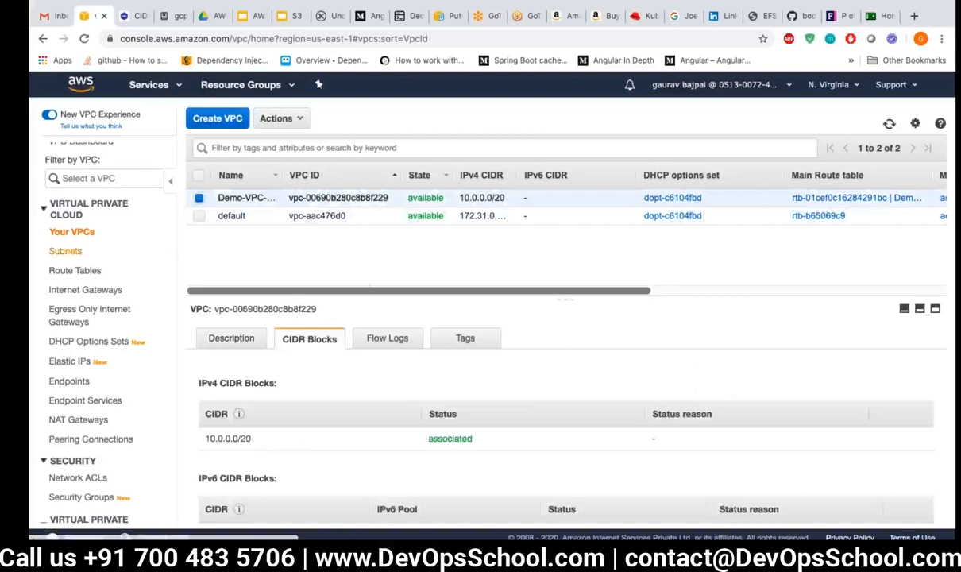
pyautogui.click(65, 251)
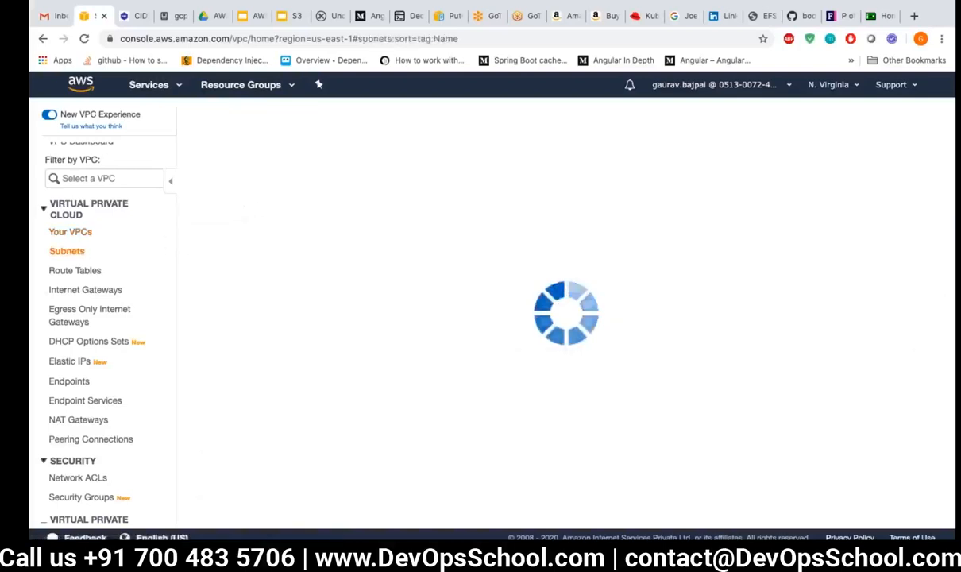
# Step: Filter the VPC console by Demo-VPC-May's ID, vpc-00690b280c8b8f229, taken from the VPC list, and list that VPC's subnets
pyautogui.click(71, 231)
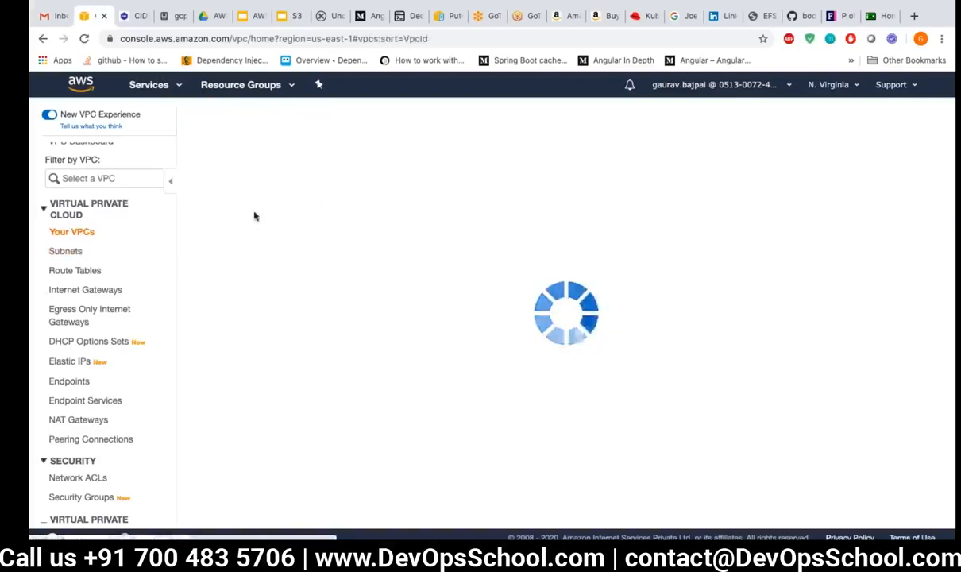
pyautogui.doubleClick(329, 200)
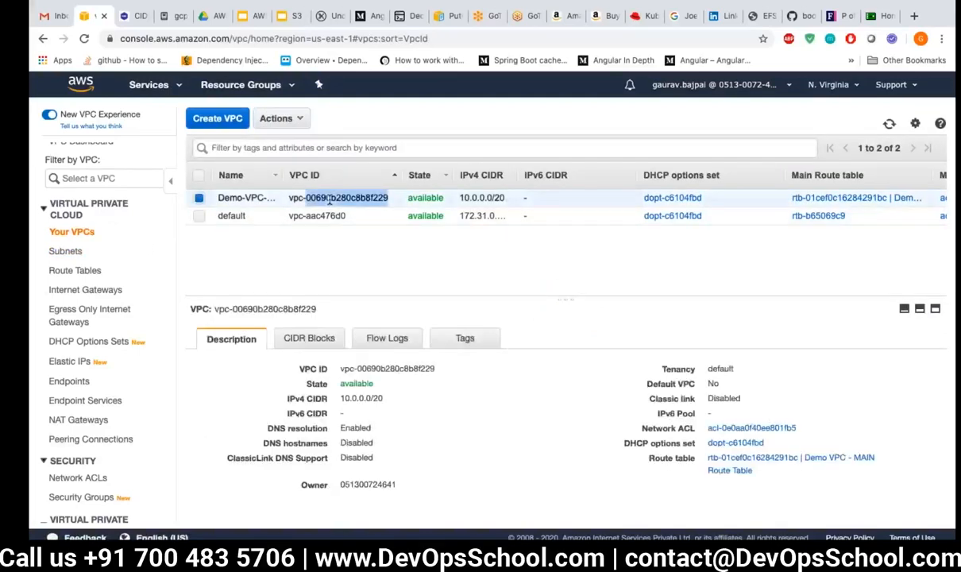
pyautogui.click(270, 148)
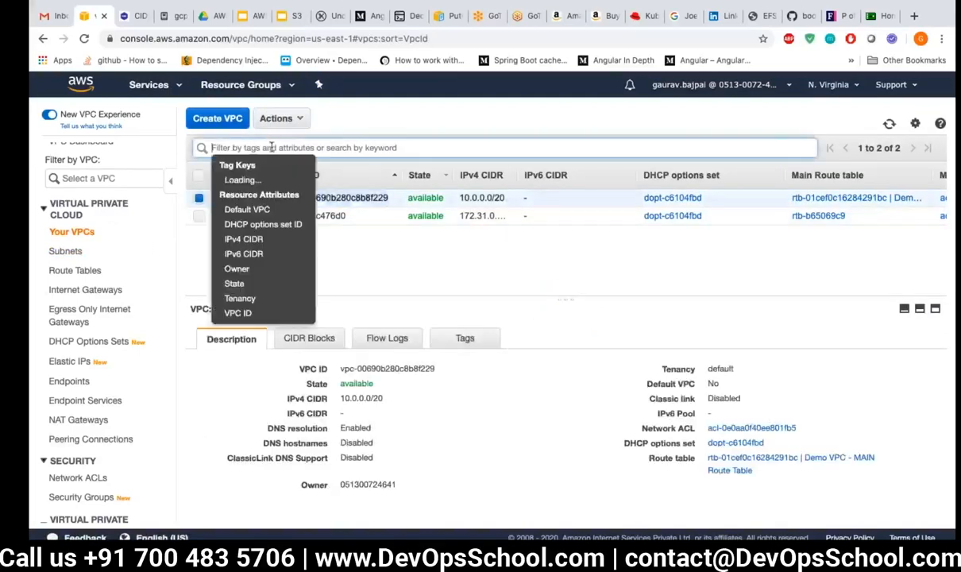
pyautogui.click(340, 199)
pyautogui.doubleClick(347, 198)
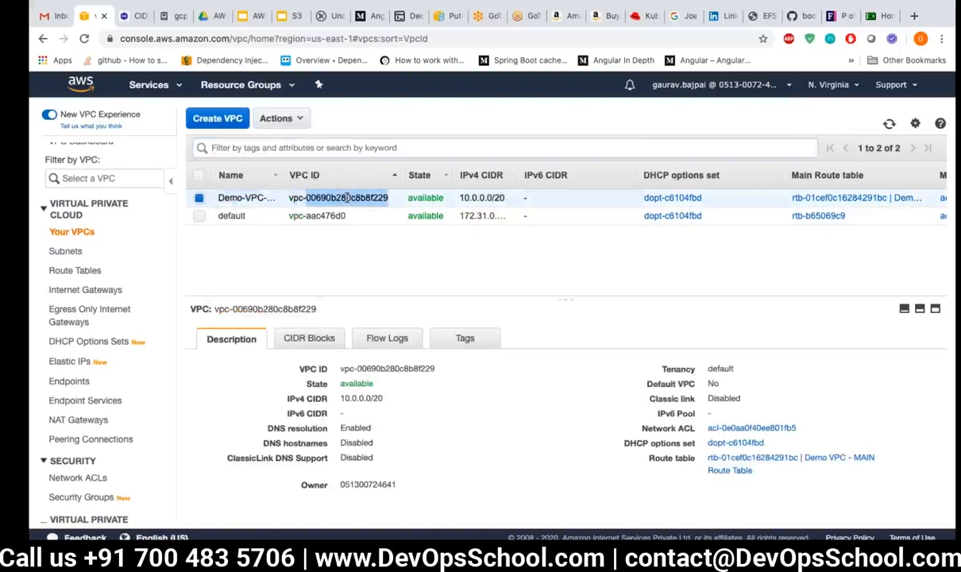
pyautogui.click(112, 178)
pyautogui.write('vpc-00690b280c8b8f229')
pyautogui.press('Return')
pyautogui.click(75, 303)
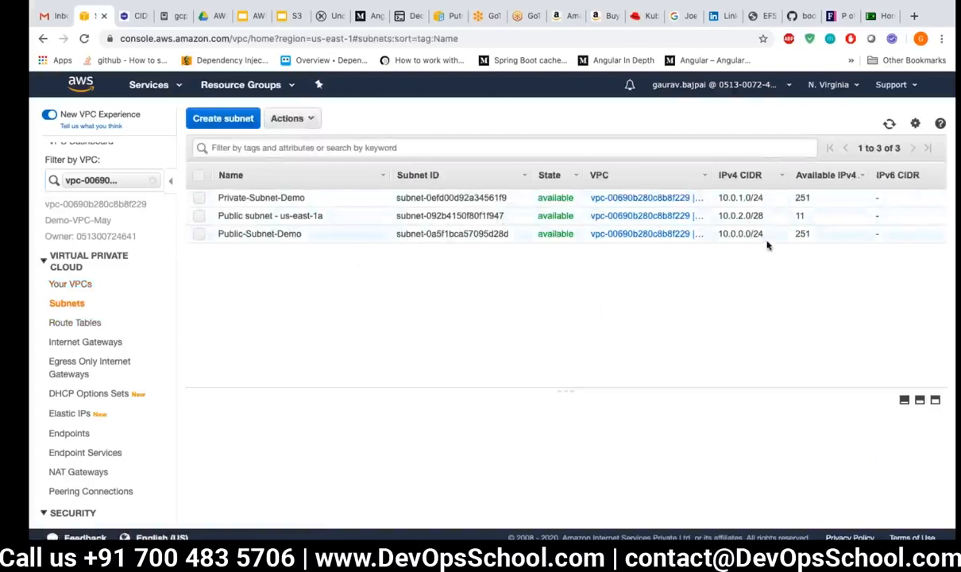
# Step: Examine the routes, subnet associations and available actions of the Demo VPC main route table
pyautogui.click(71, 323)
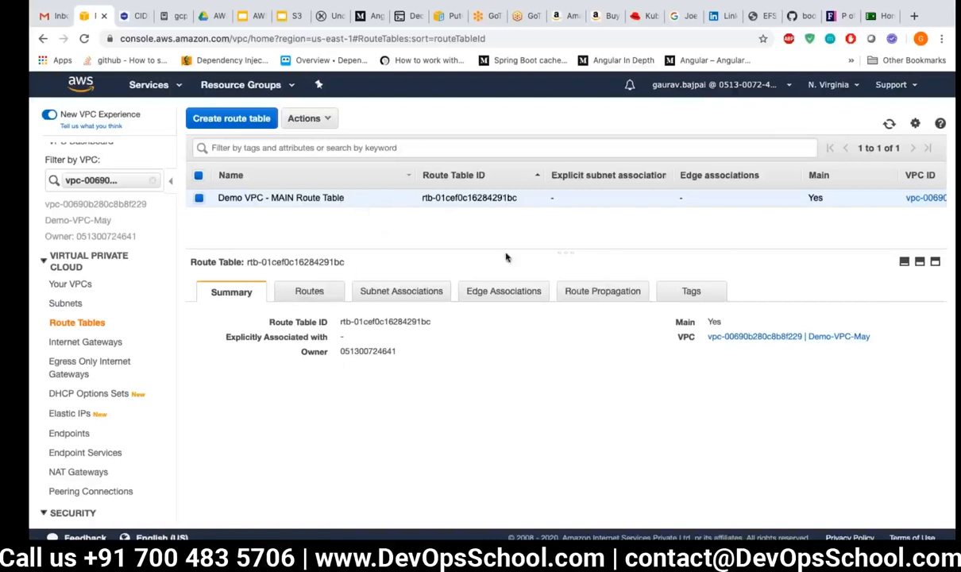
pyautogui.click(309, 291)
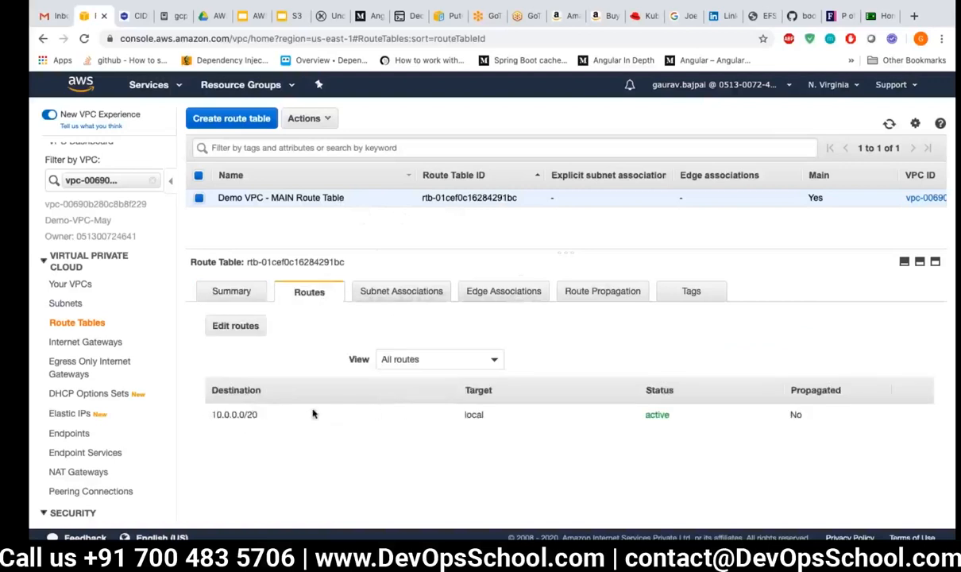
pyautogui.click(414, 300)
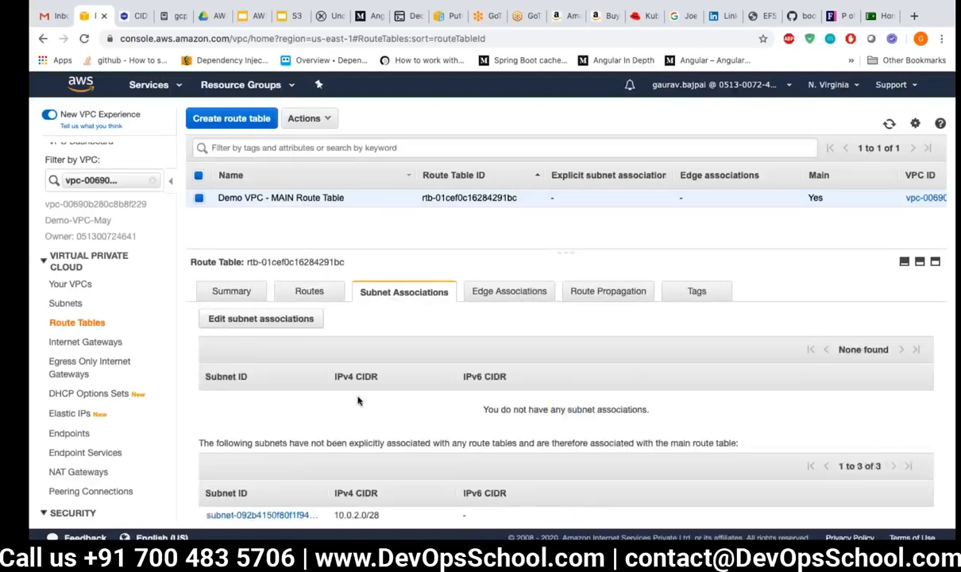
pyautogui.scroll(-1, 358, 399)
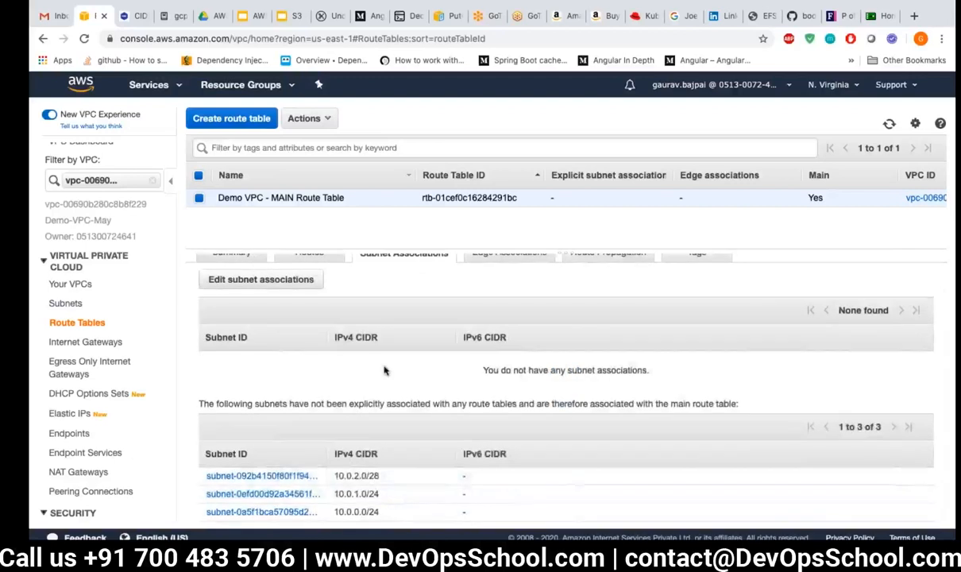
pyautogui.scroll(1, 363, 350)
pyautogui.moveTo(563, 250); pyautogui.dragTo(554, 303)
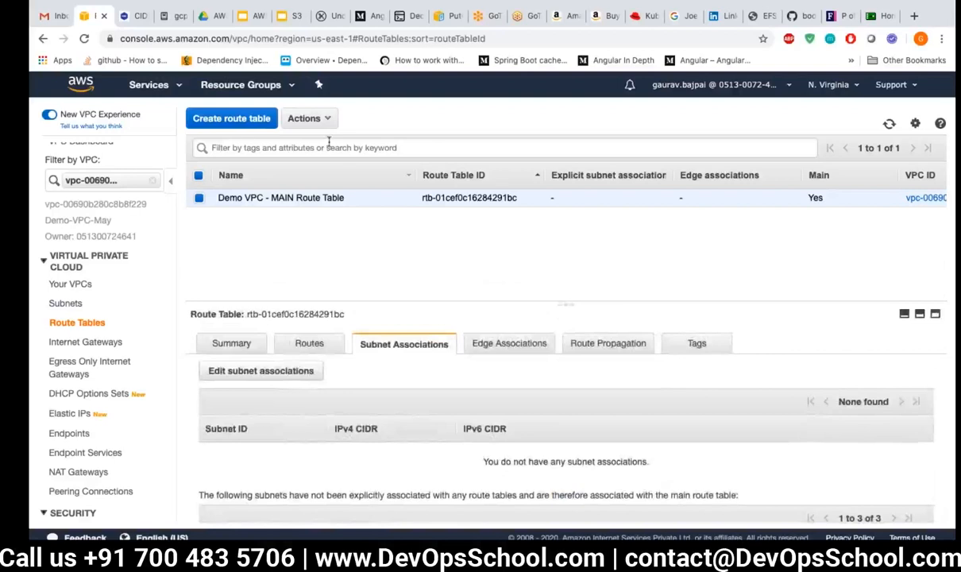
pyautogui.click(328, 119)
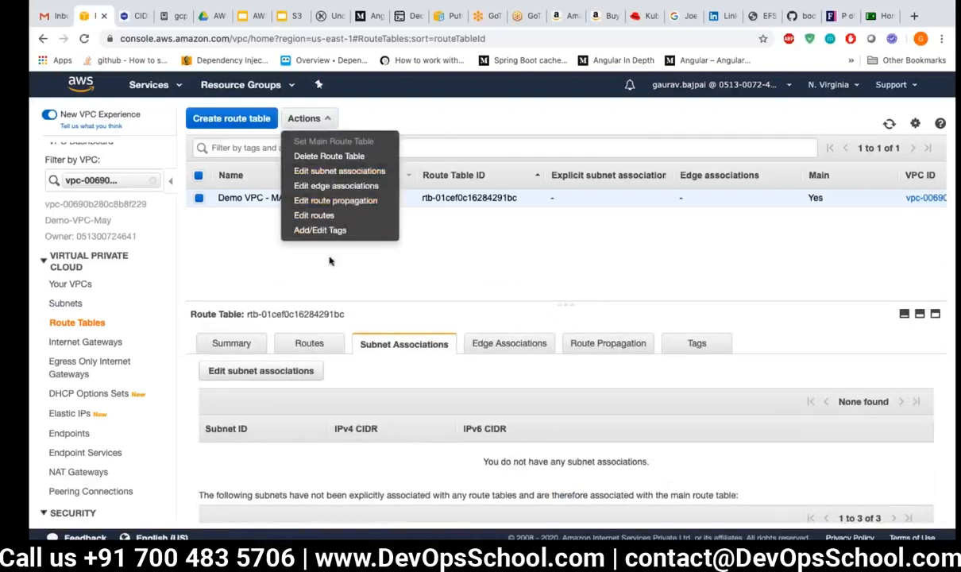
pyautogui.click(282, 264)
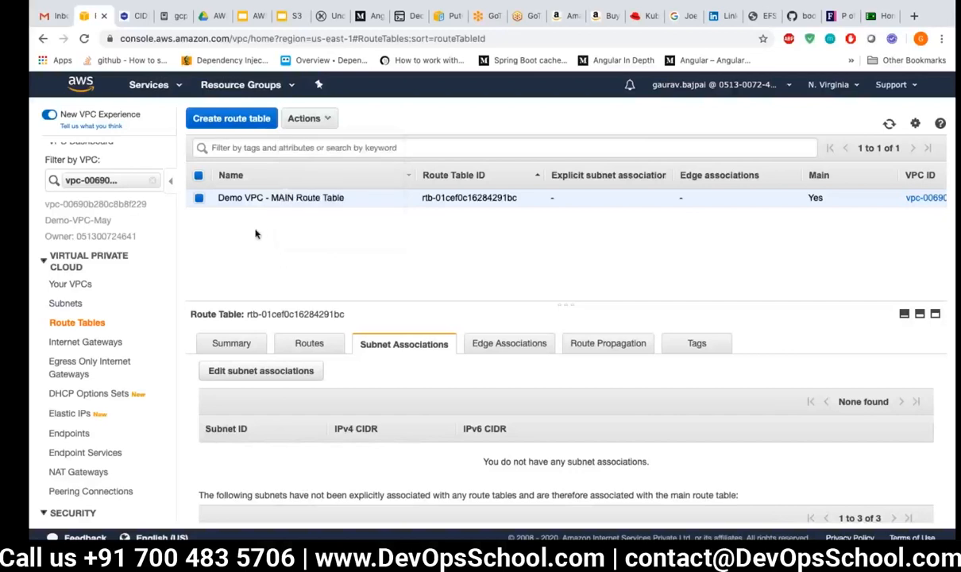
# Step: Create a route table named Private-RT-Demo-VPC in the VPC Demo-VPC-May
pyautogui.click(248, 118)
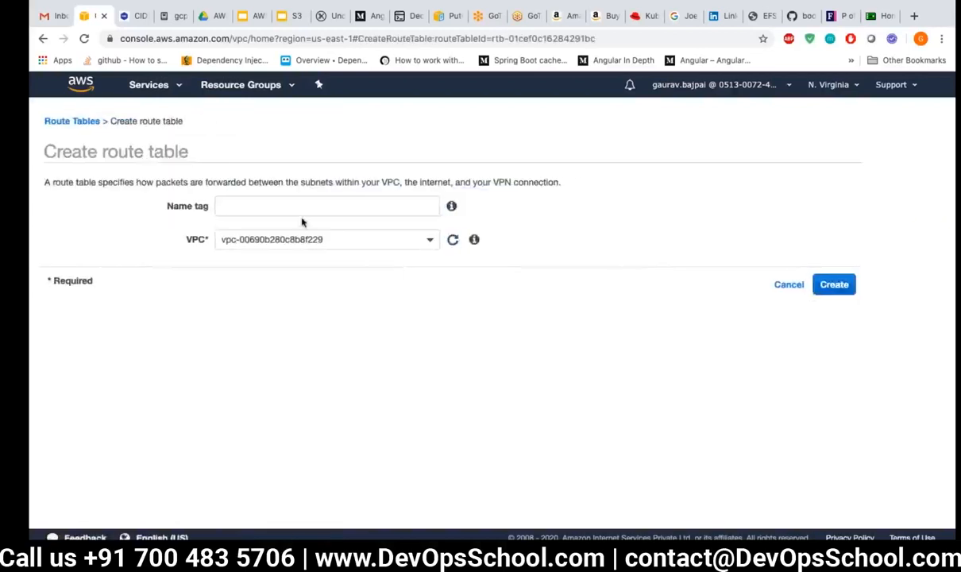
pyautogui.click(326, 209)
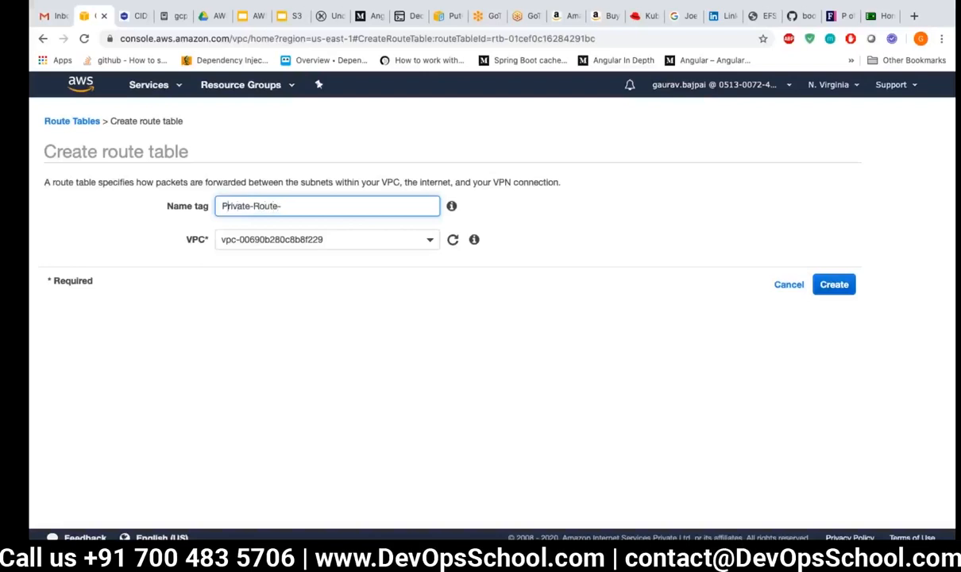
pyautogui.write('Demo')
pyautogui.press('BackSpace')
pyautogui.press('BackSpace')
pyautogui.press('BackSpace')
pyautogui.press('BackSpace')
pyautogui.click(398, 240)
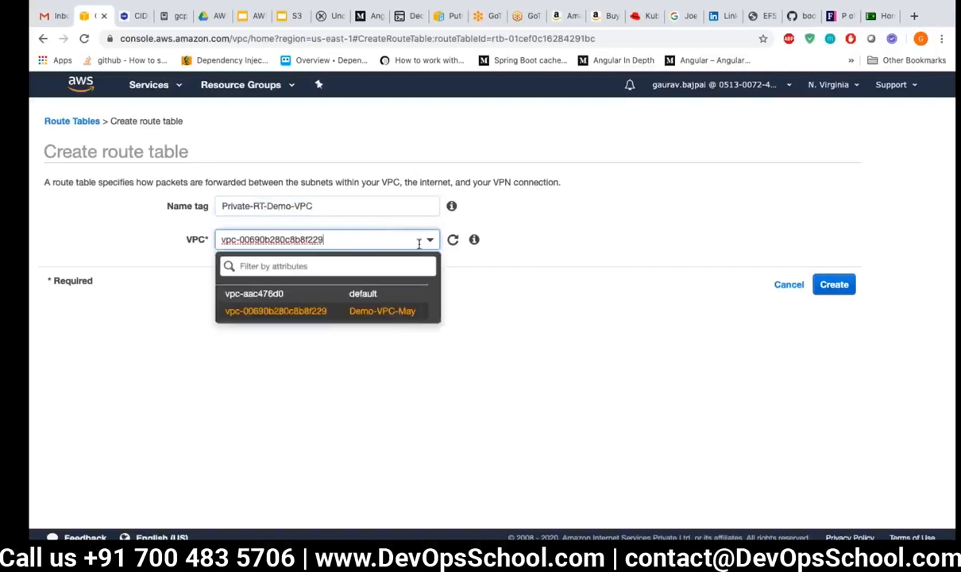
pyautogui.click(374, 312)
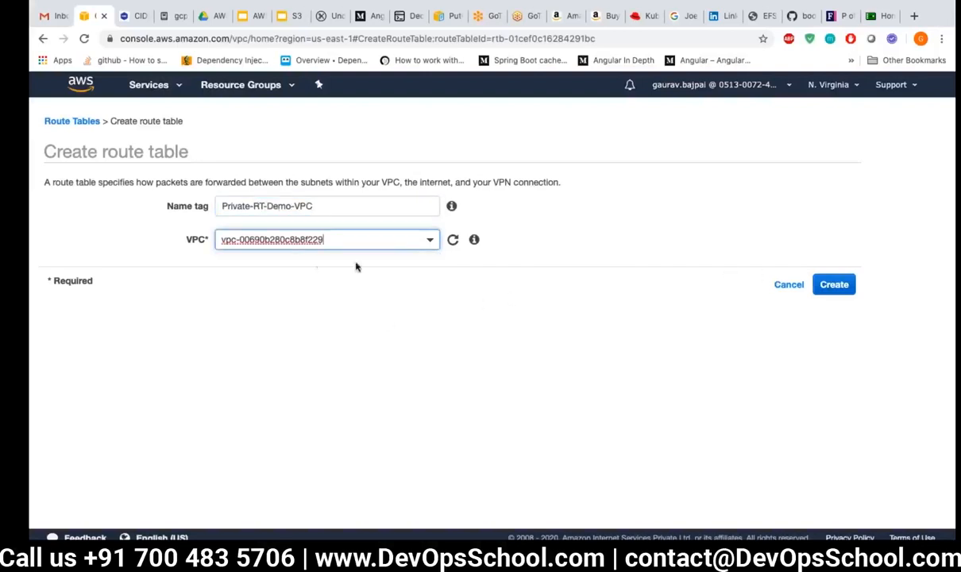
pyautogui.click(833, 287)
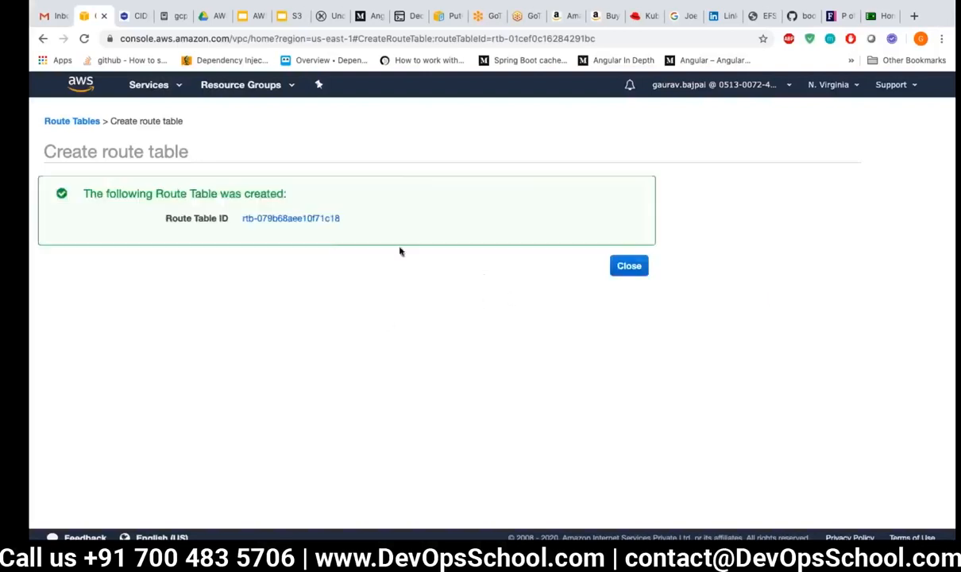
pyautogui.click(640, 272)
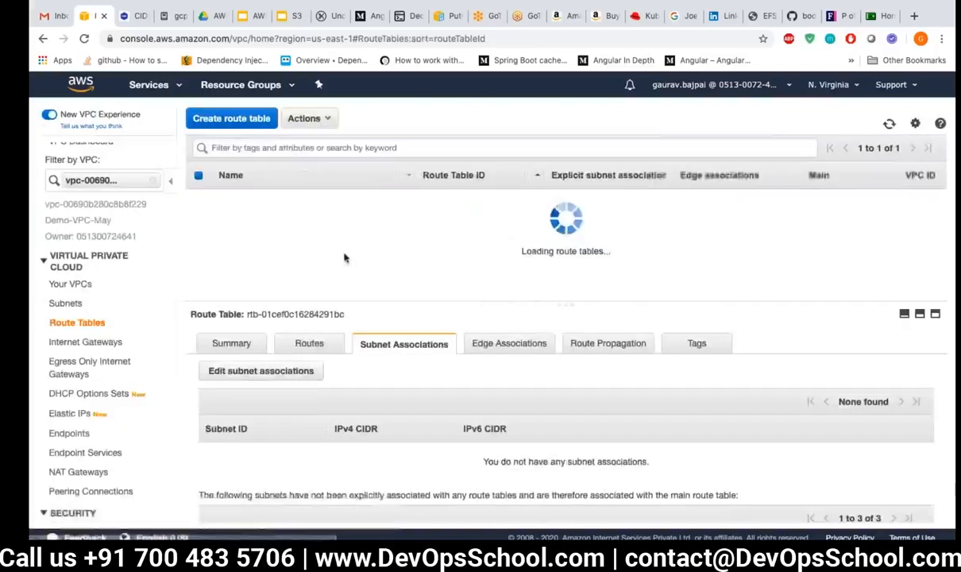
# Step: Create a second route table named Public-RT-DemoVPC in the VPC Demo-VPC-May
pyautogui.click(259, 118)
pyautogui.click(277, 202)
pyautogui.write('Public-R')
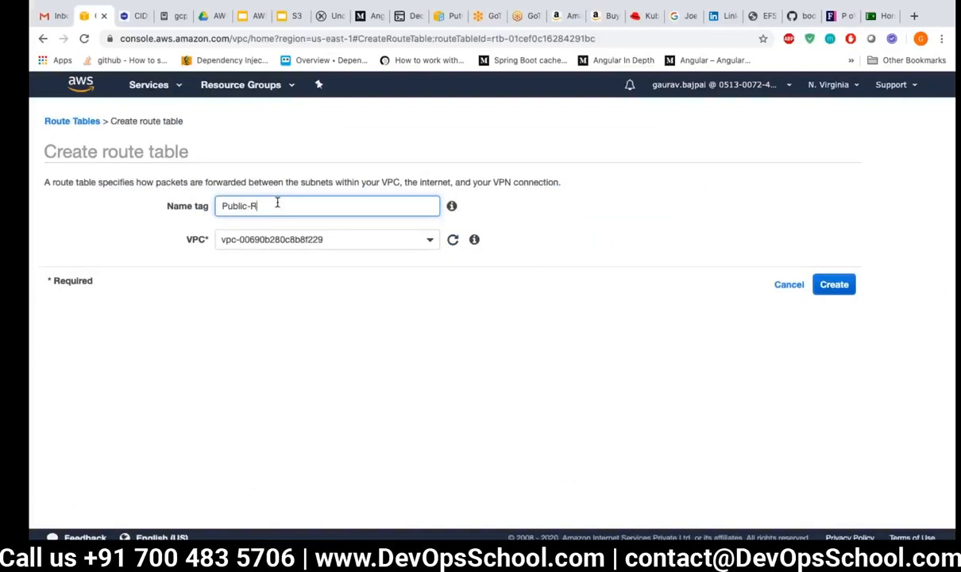
pyautogui.write('T-DemoVPC')
pyautogui.click(413, 236)
pyautogui.click(350, 311)
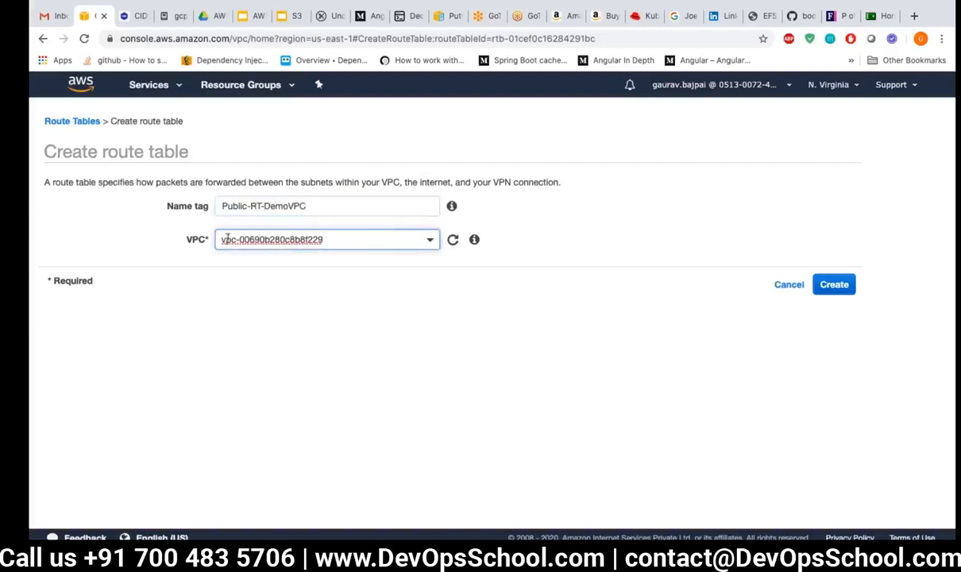
pyautogui.click(833, 282)
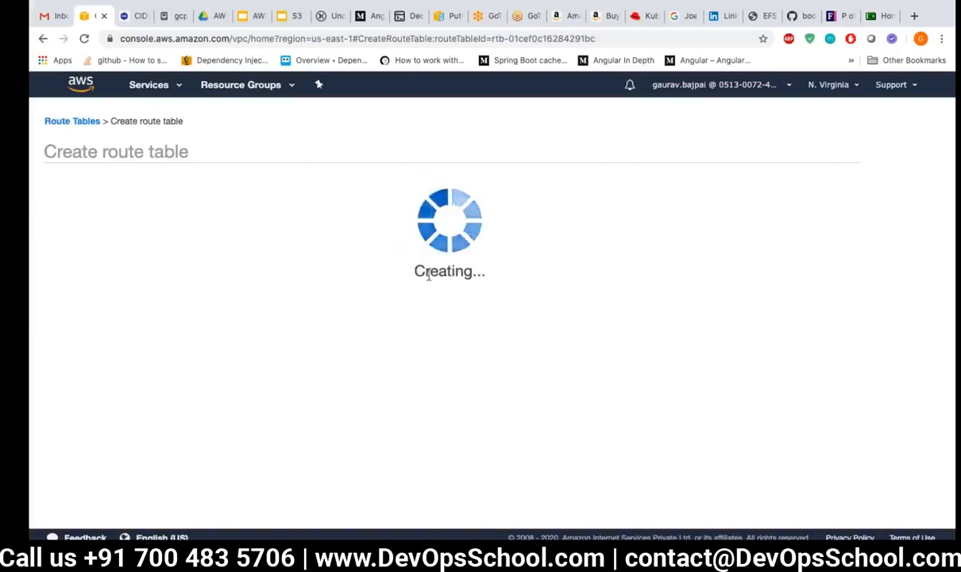
pyautogui.click(629, 266)
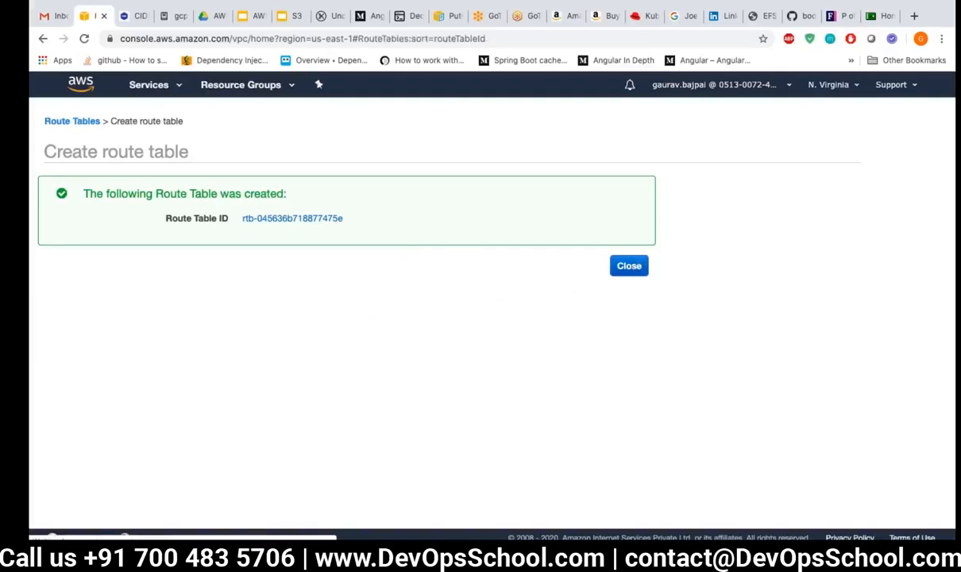
# Step: Associate the two public subnets, 10.0.2.0/28 and 10.0.0.0/24, with the route table Public-RT-DemoVPC
pyautogui.scroll(-1, 378, 393)
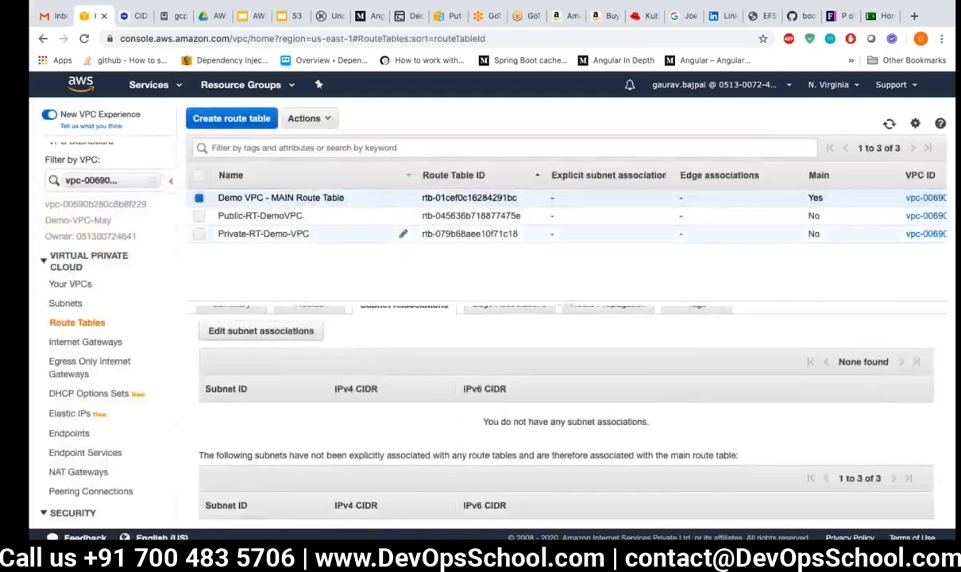
pyautogui.click(200, 215)
pyautogui.click(200, 199)
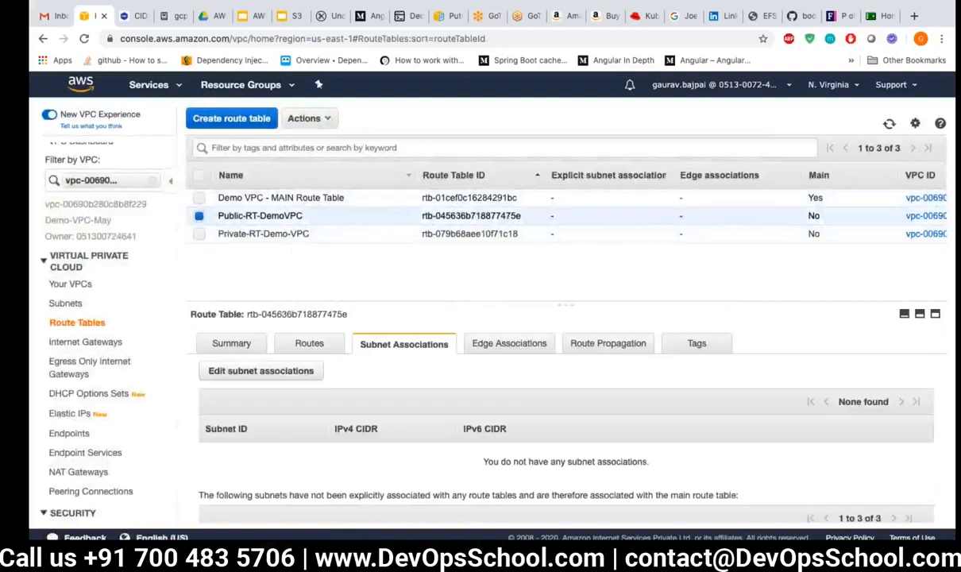
pyautogui.scroll(-2, 342, 401)
pyautogui.scroll(-1, 342, 401)
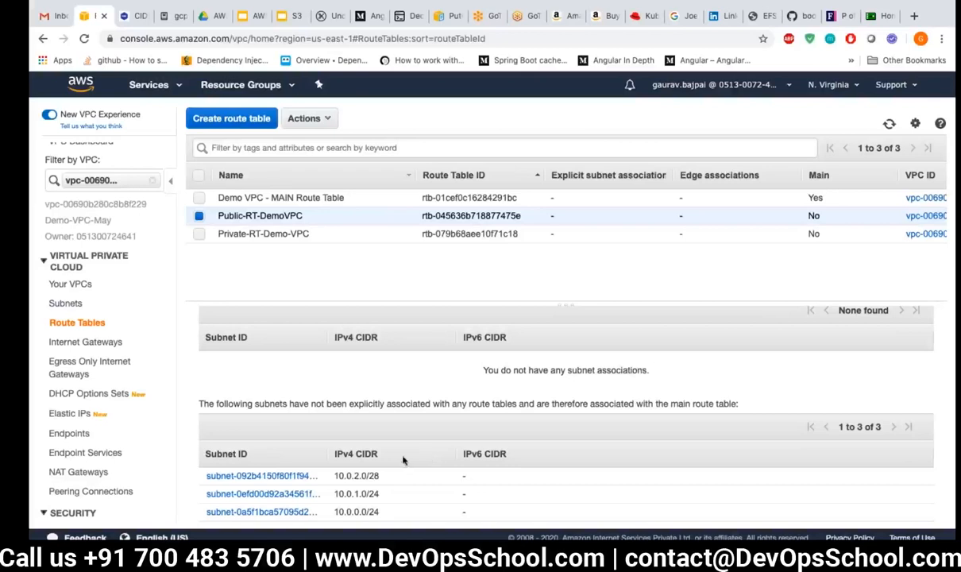
pyautogui.scroll(3, 399, 354)
pyautogui.click(260, 371)
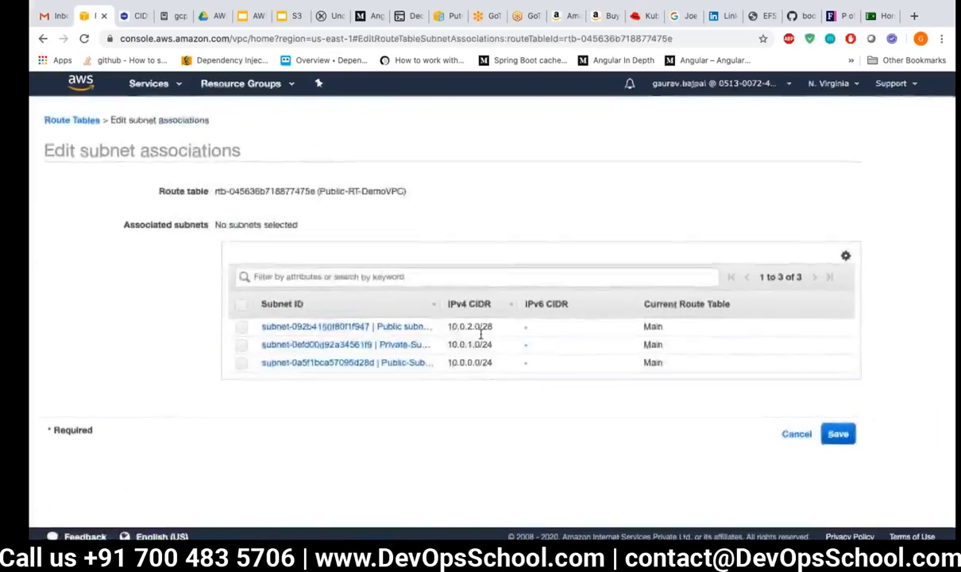
pyautogui.click(242, 329)
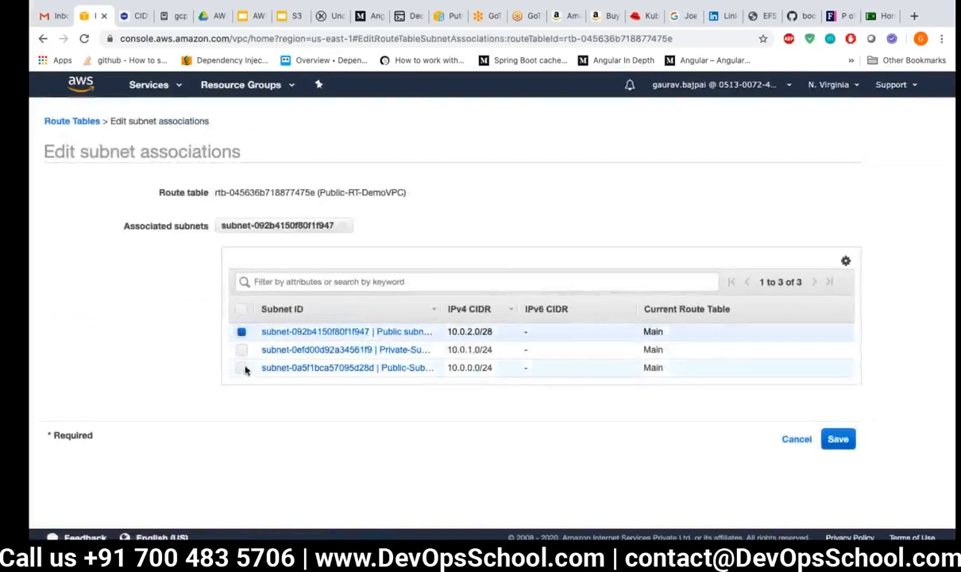
pyautogui.click(242, 368)
pyautogui.click(838, 440)
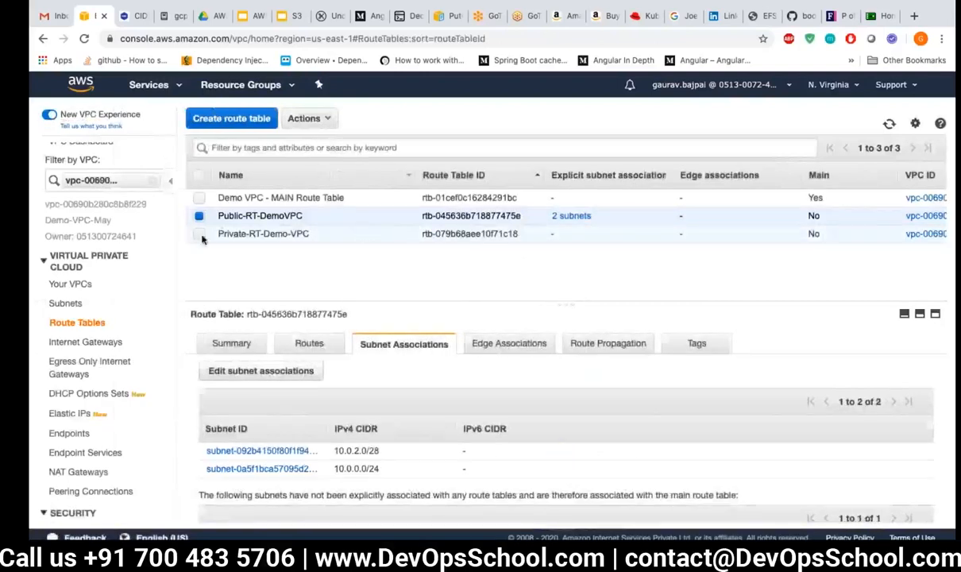
# Step: Associate the private subnet 10.0.1.0/24 with the route table Private-RT-Demo-VPC
pyautogui.click(200, 234)
pyautogui.click(200, 215)
pyautogui.scroll(3, 556, 398)
pyautogui.click(266, 368)
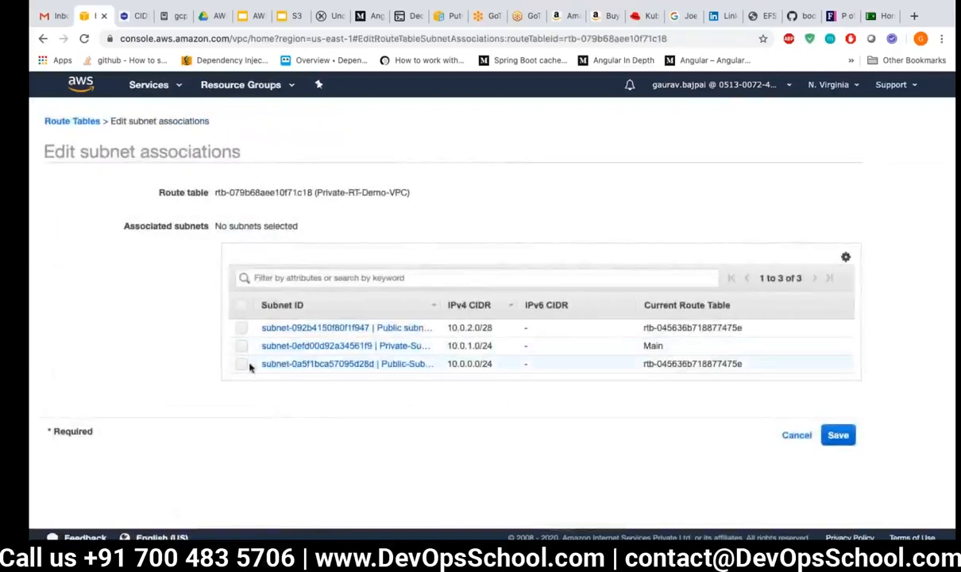
pyautogui.click(241, 347)
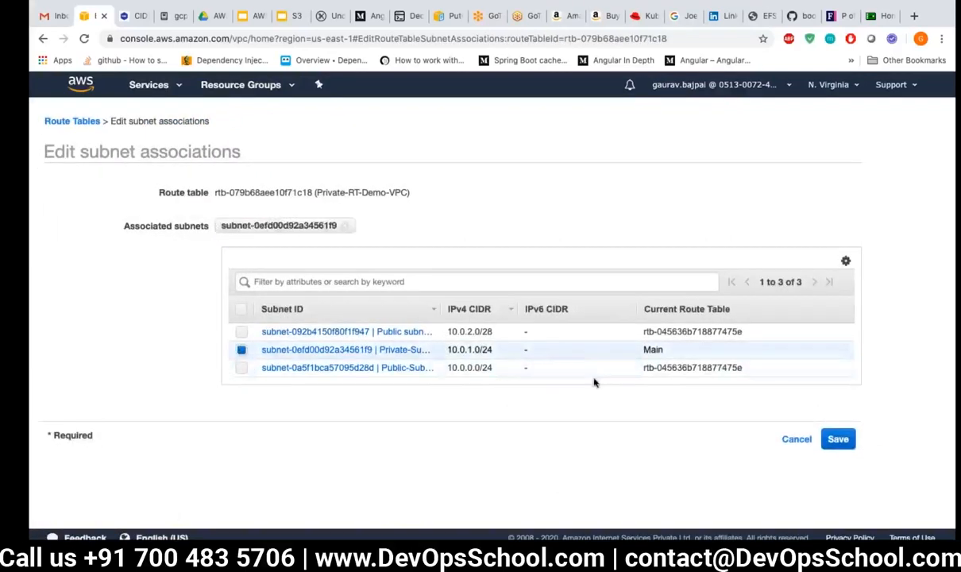
pyautogui.click(838, 438)
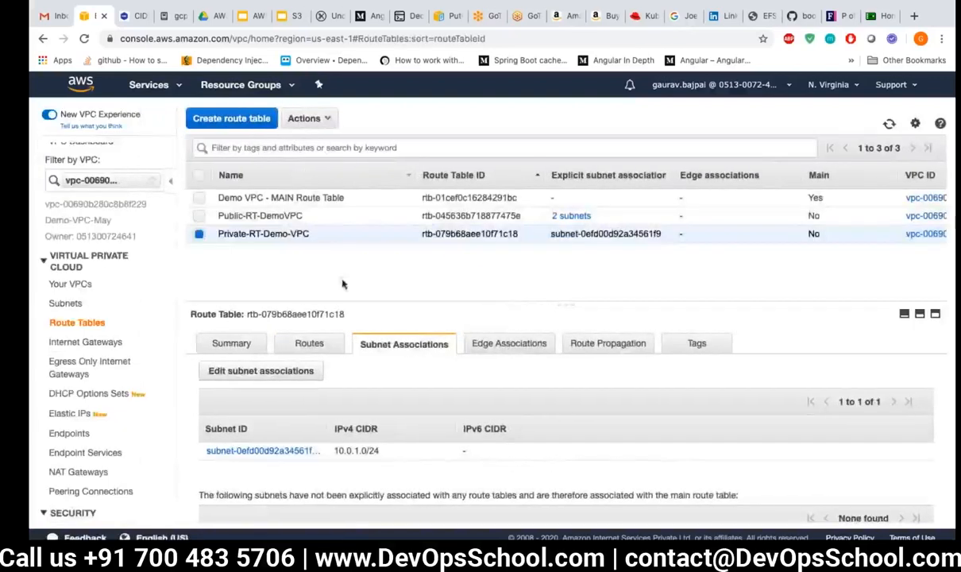
# Step: Check the subnet associations of the Demo VPC main route table and of Public-RT-DemoVPC
pyautogui.click(292, 198)
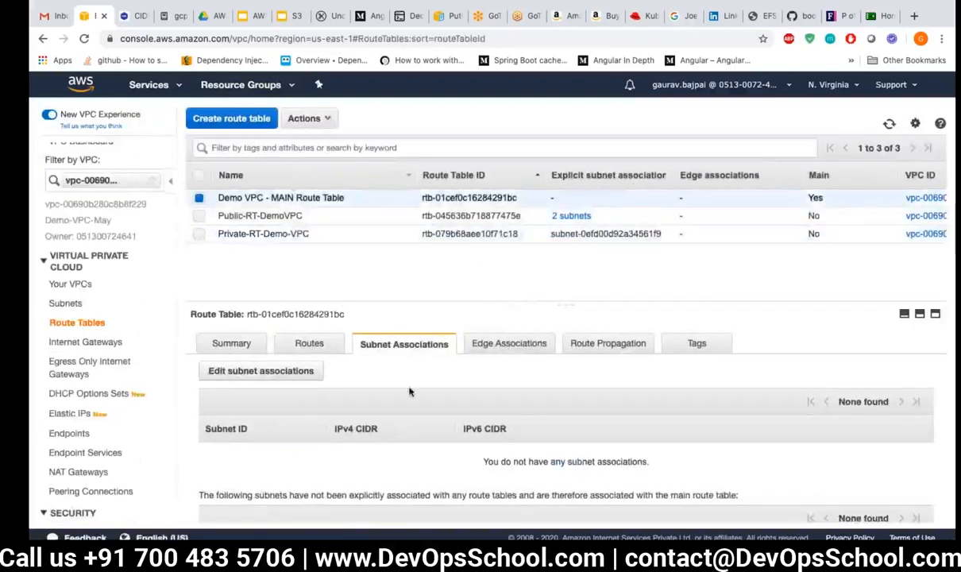
pyautogui.scroll(-3, 410, 392)
pyautogui.scroll(2, 412, 390)
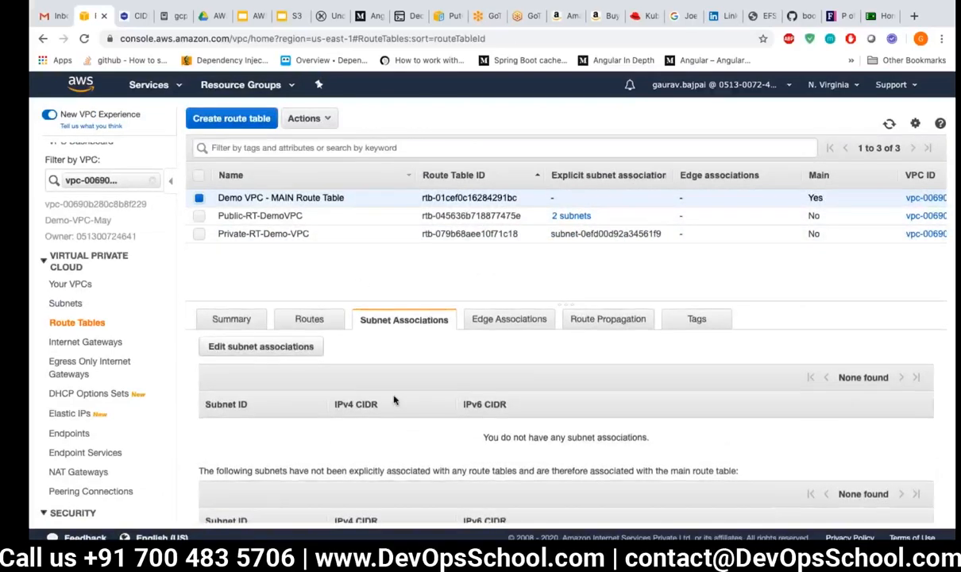
pyautogui.scroll(-1, 394, 399)
pyautogui.scroll(2, 394, 399)
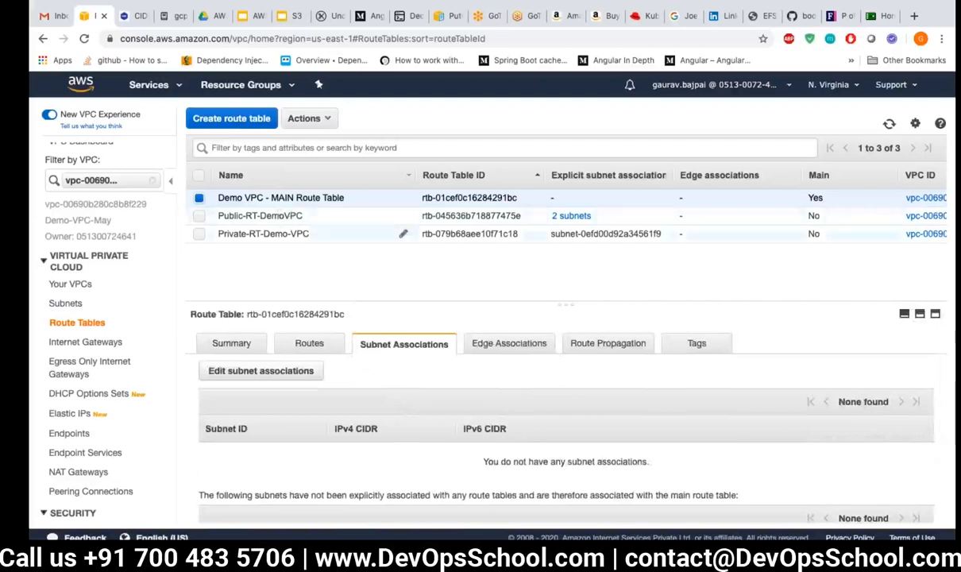
pyautogui.click(263, 224)
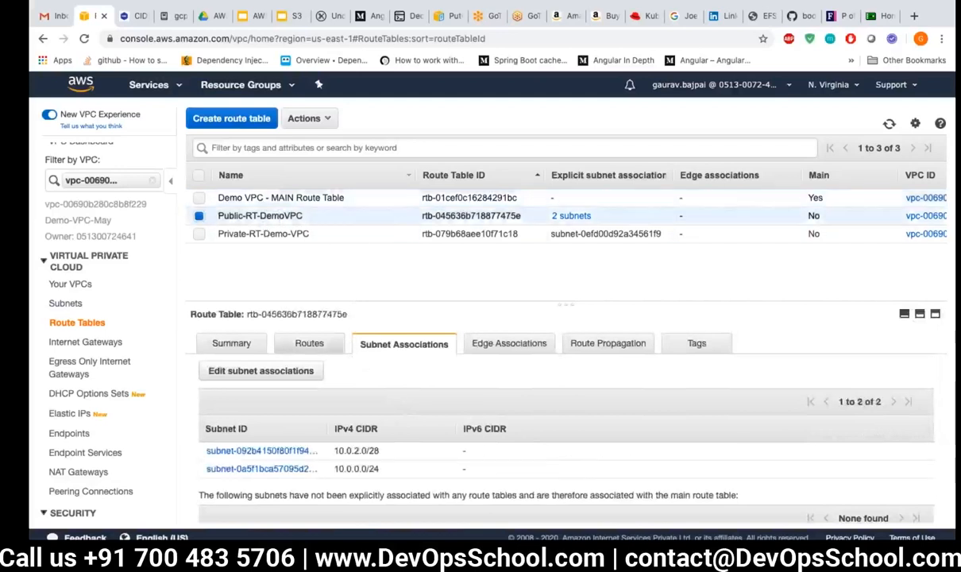
# Step: Switch to the draw.io VPC diagram and review the route tables of the public and private subnets, selecting the private subnet's route table
pyautogui.hotkey('ctrl', 'Left')
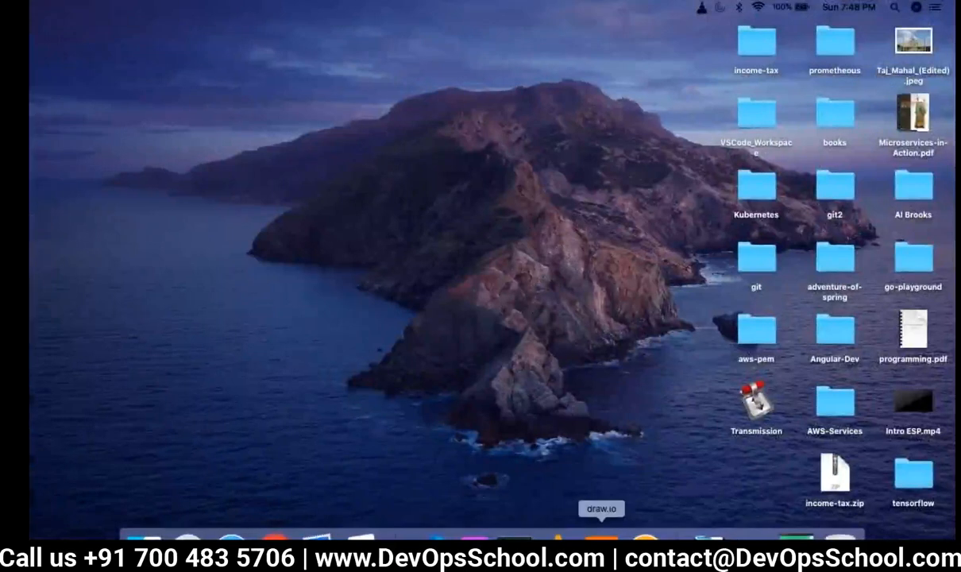
pyautogui.click(602, 536)
pyautogui.scroll(5, 439, 290)
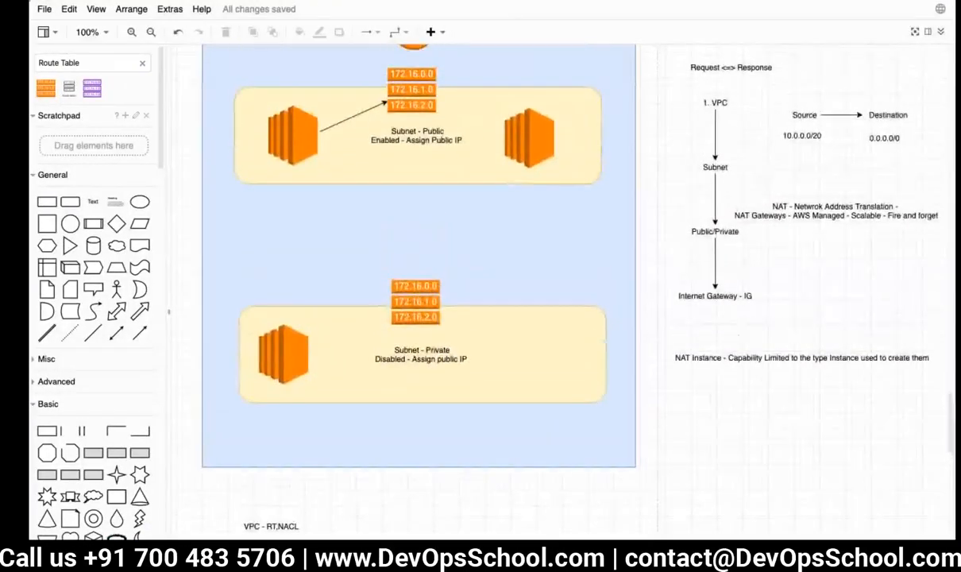
pyautogui.scroll(2, 392, 167)
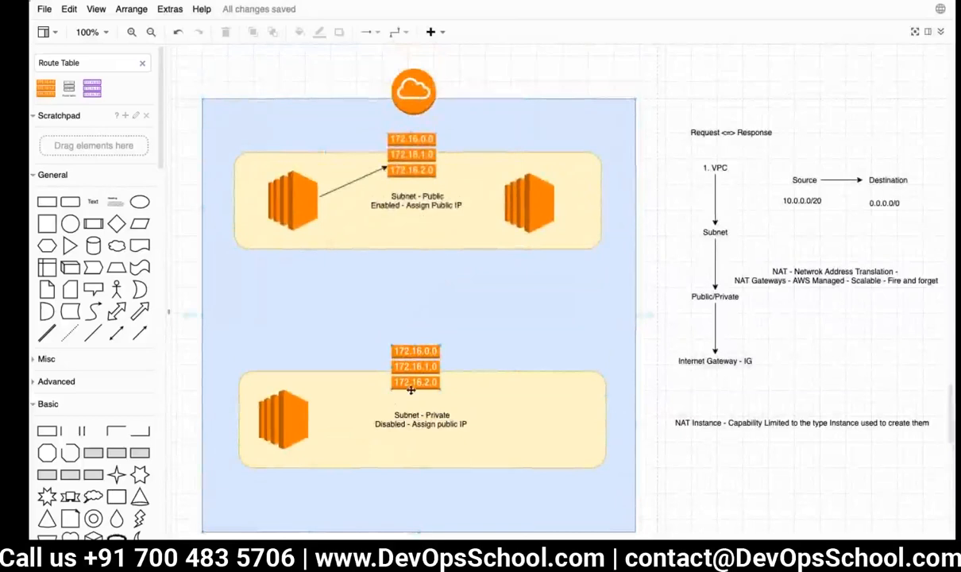
pyautogui.click(344, 166)
pyautogui.click(337, 453)
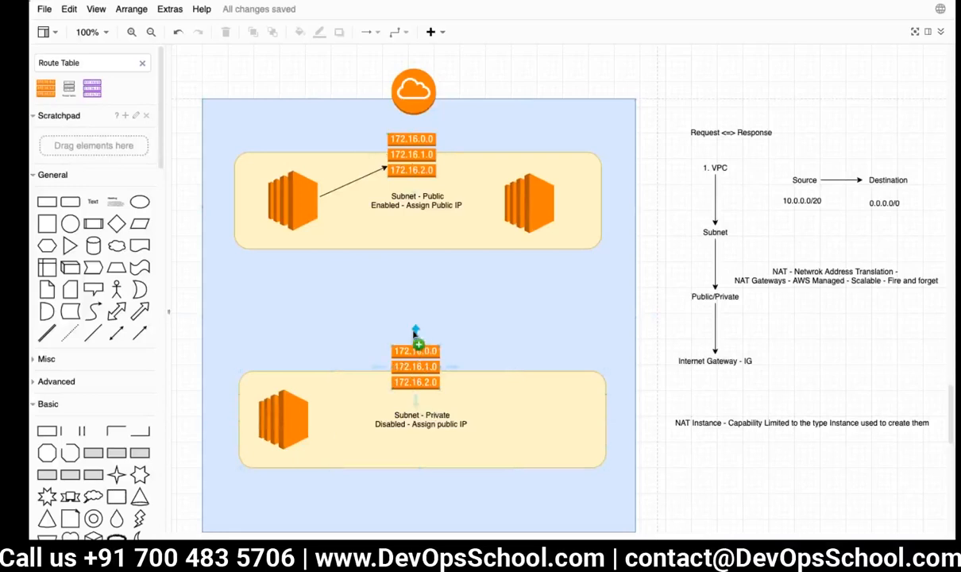
pyautogui.click(412, 366)
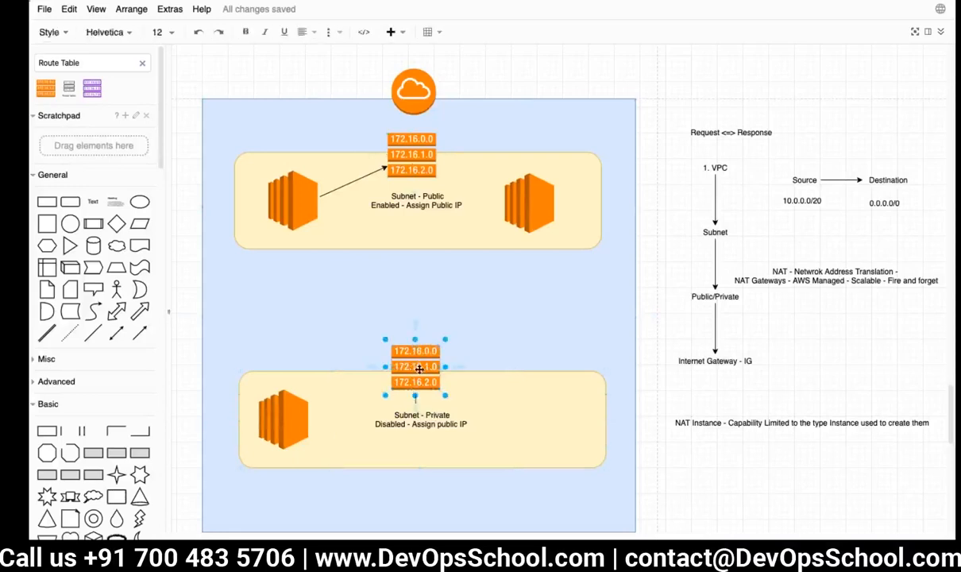
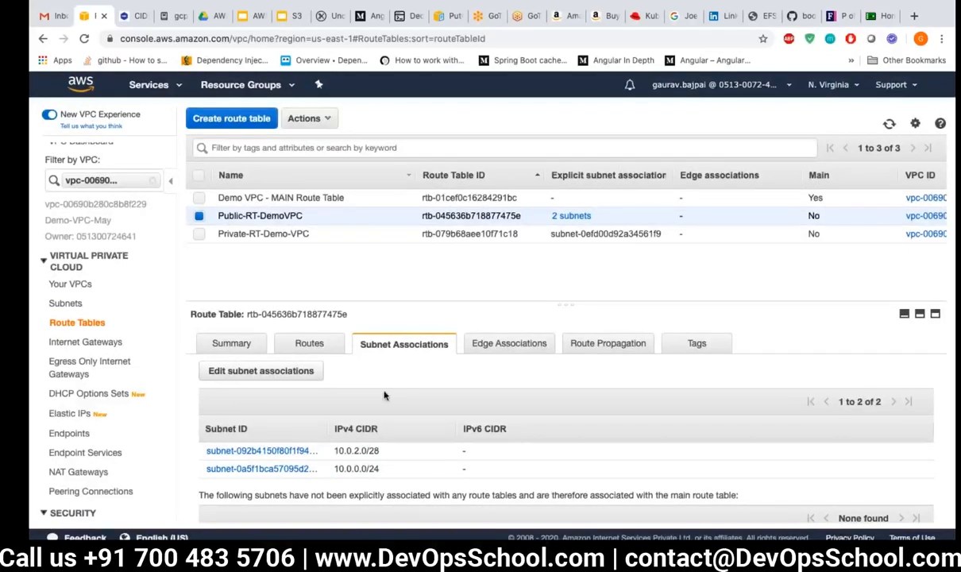
# Step: In the AWS console, review the subnet associations of Public-RT-DemoVPC and Private-RT-Demo-VPC
pyautogui.scroll(-2, 384, 395)
pyautogui.scroll(2, 389, 385)
pyautogui.click(272, 234)
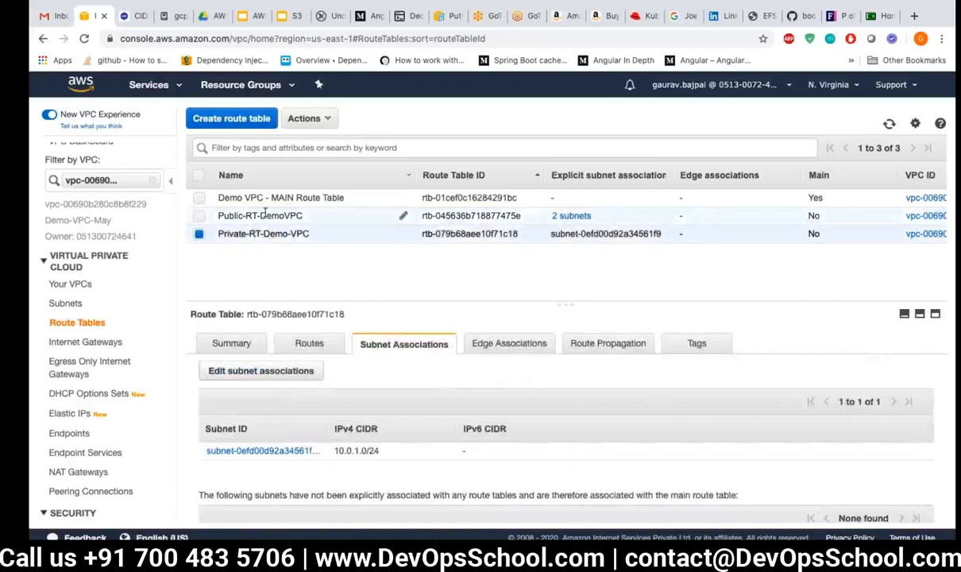
# Step: Review the routes of the Public-RT-DemoVPC route table
pyautogui.click(265, 213)
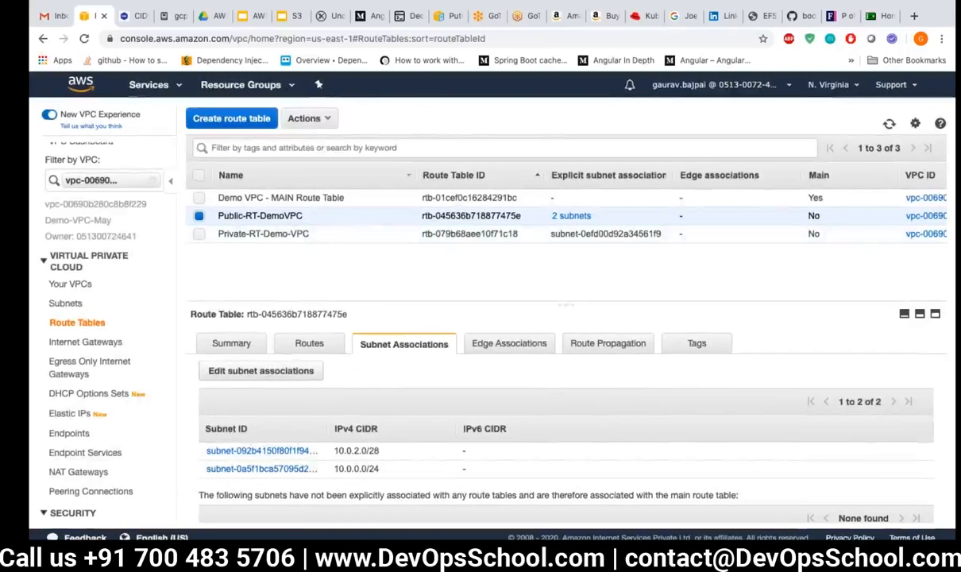
pyautogui.click(311, 344)
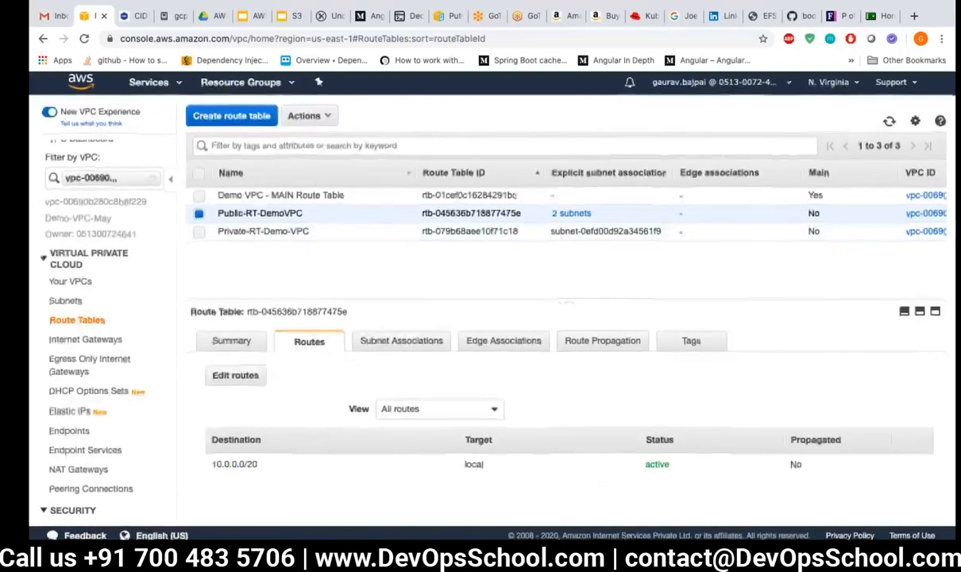
pyautogui.moveTo(565, 310); pyautogui.dragTo(560, 285)
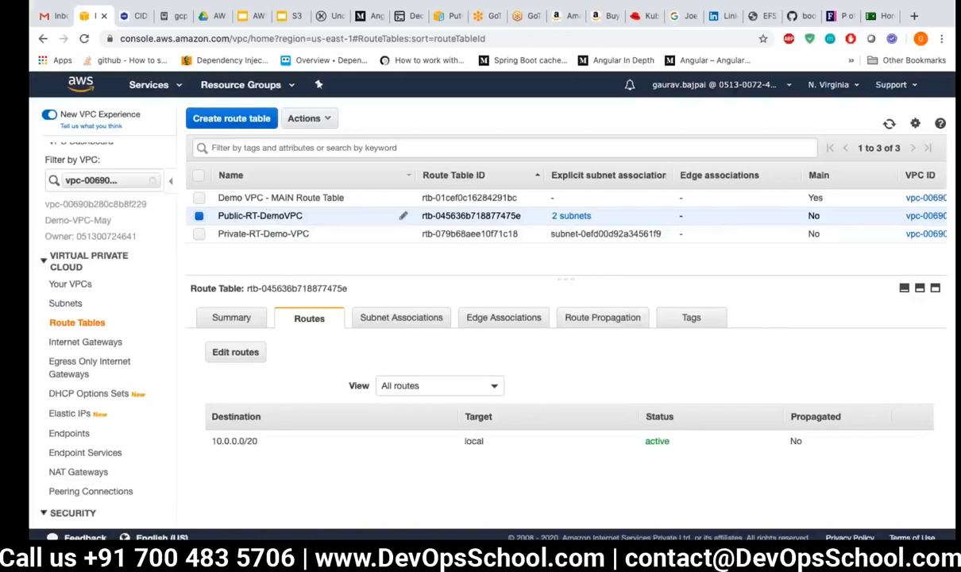
# Step: Check the description of Demo-VPC-May and consult the VPC architecture diagram
pyautogui.click(70, 283)
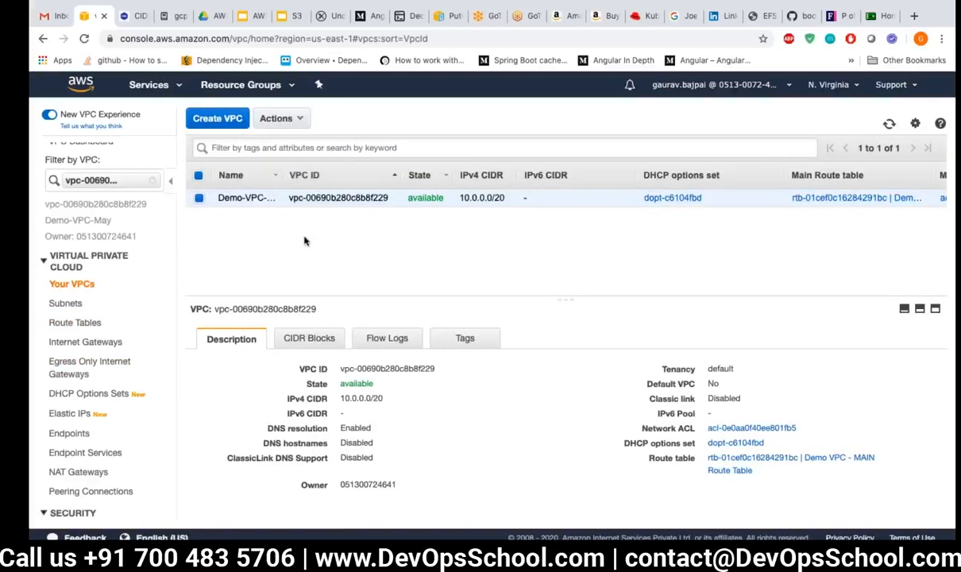
pyautogui.hotkey('ctrl', 'Left')
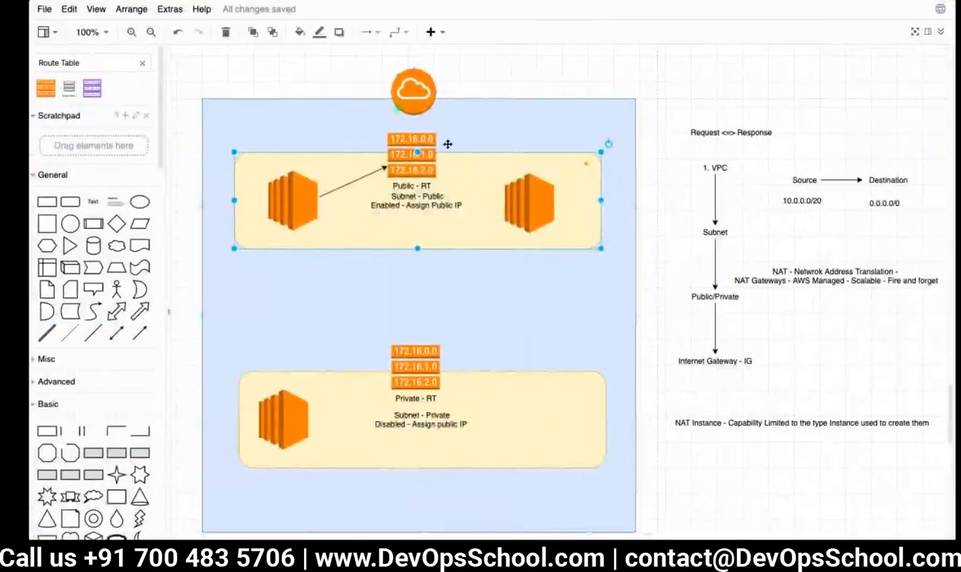
pyautogui.hotkey('ctrl', 'Right')
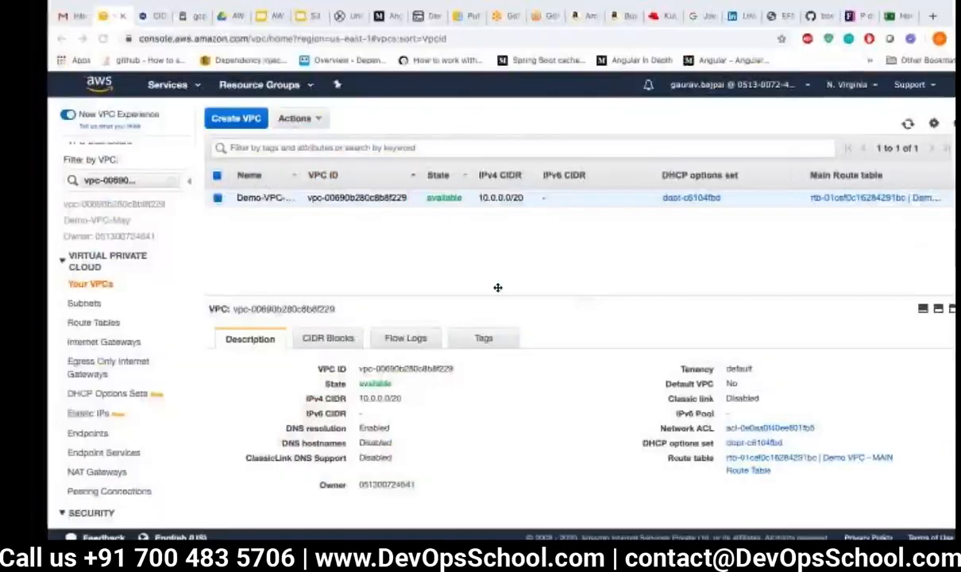
# Step: Create an internet gateway with the name tag IG-DemoVPC
pyautogui.scroll(-6, 95, 318)
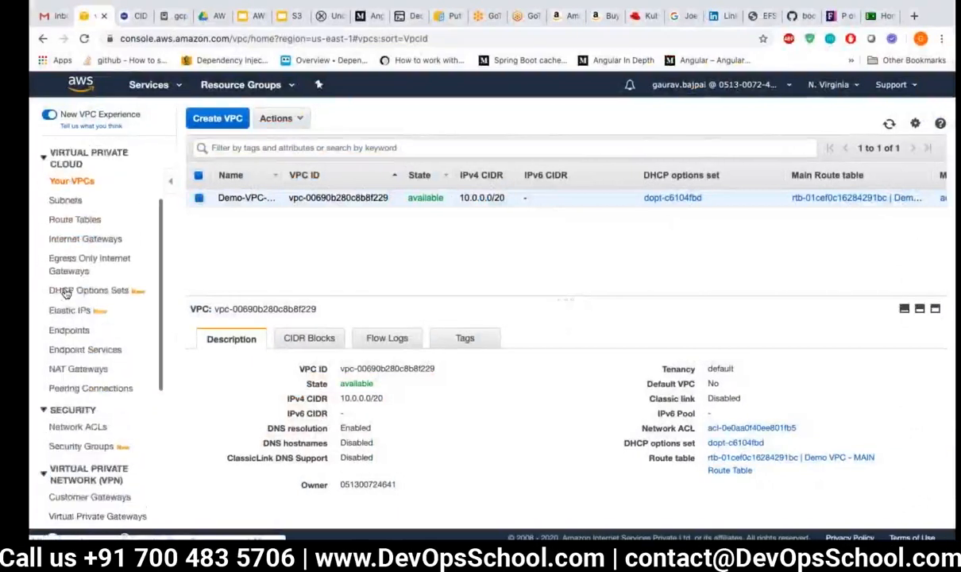
pyautogui.scroll(-4, 84, 334)
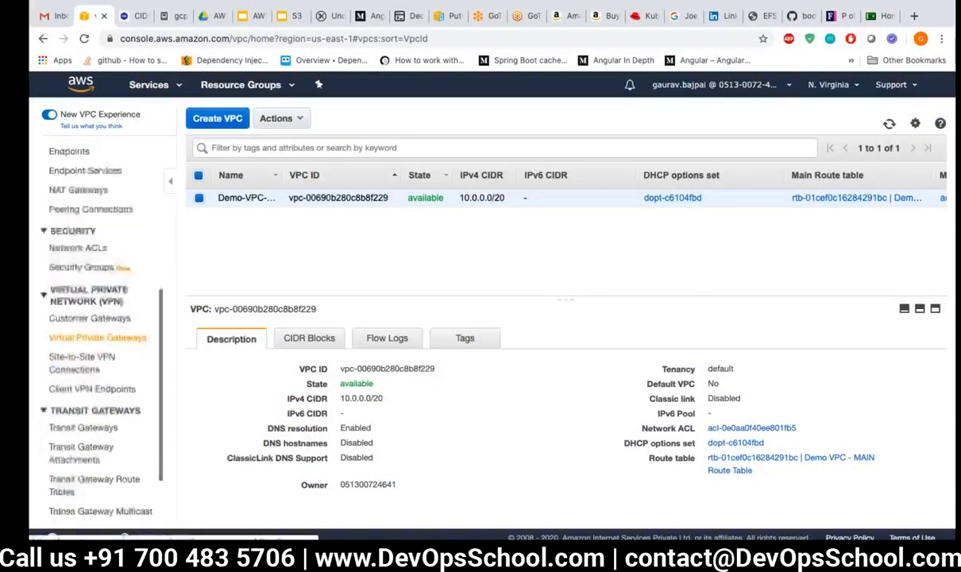
pyautogui.scroll(5, 87, 334)
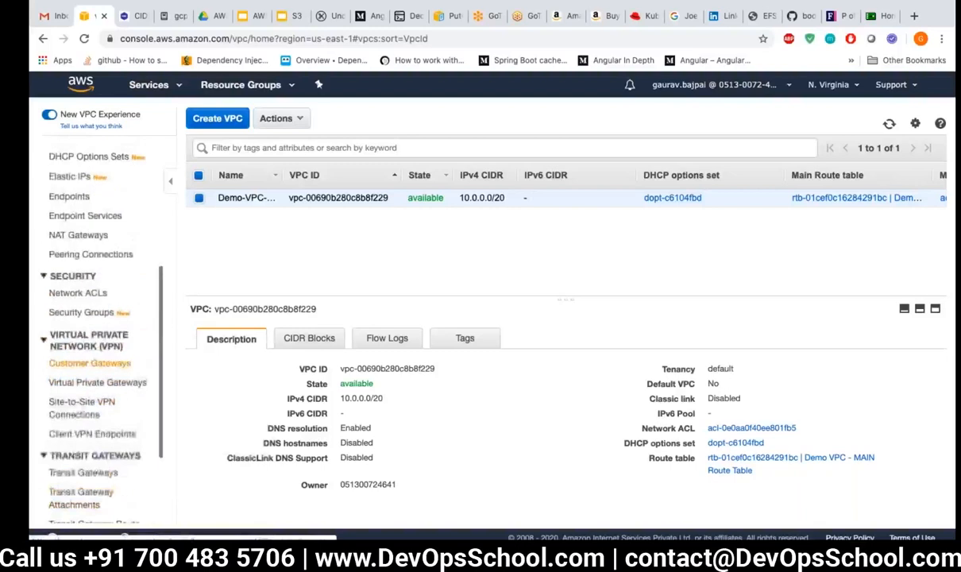
pyautogui.scroll(3, 87, 334)
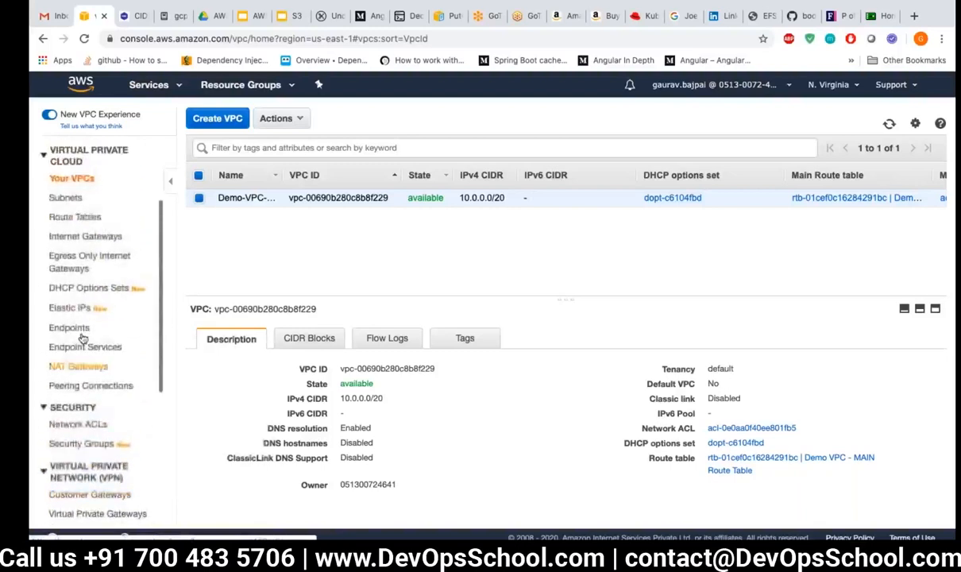
pyautogui.click(91, 243)
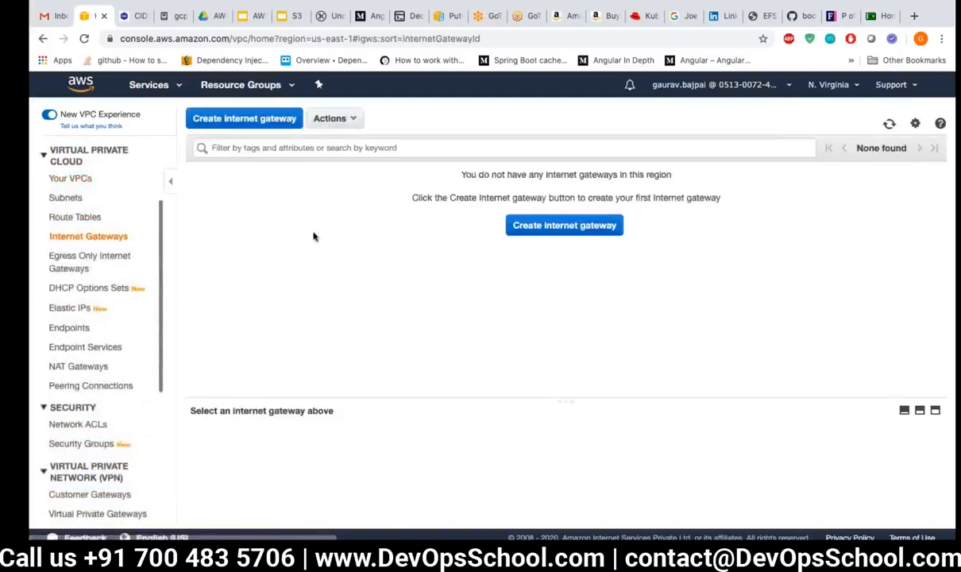
pyautogui.click(247, 119)
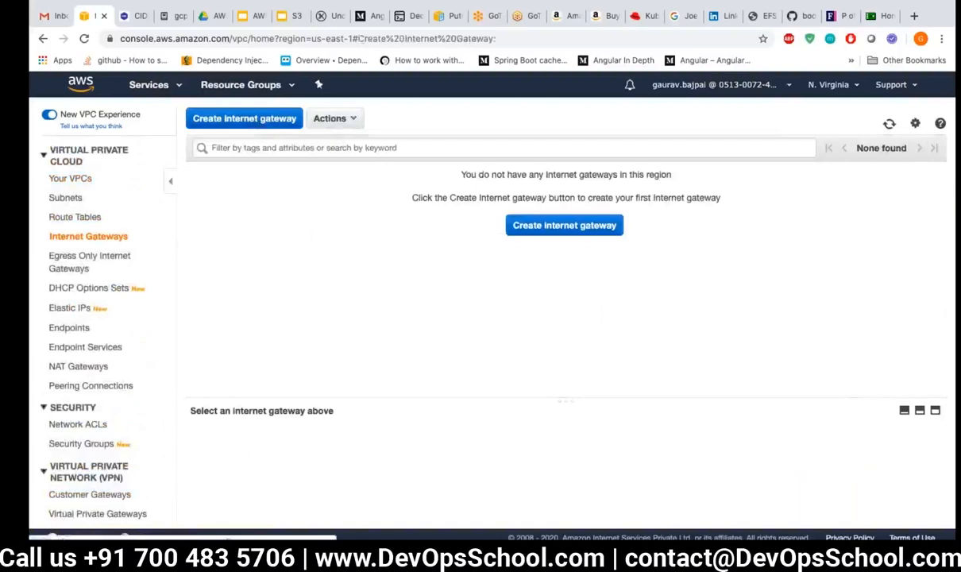
pyautogui.click(244, 205)
pyautogui.write('Demo')
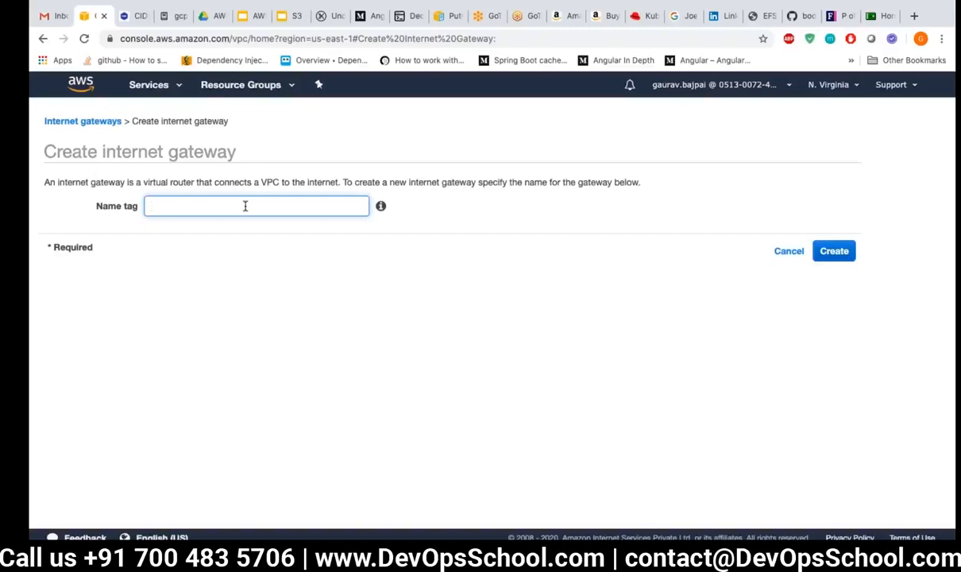
pyautogui.write('Dem')
pyautogui.write('oVPC')
pyautogui.click(828, 251)
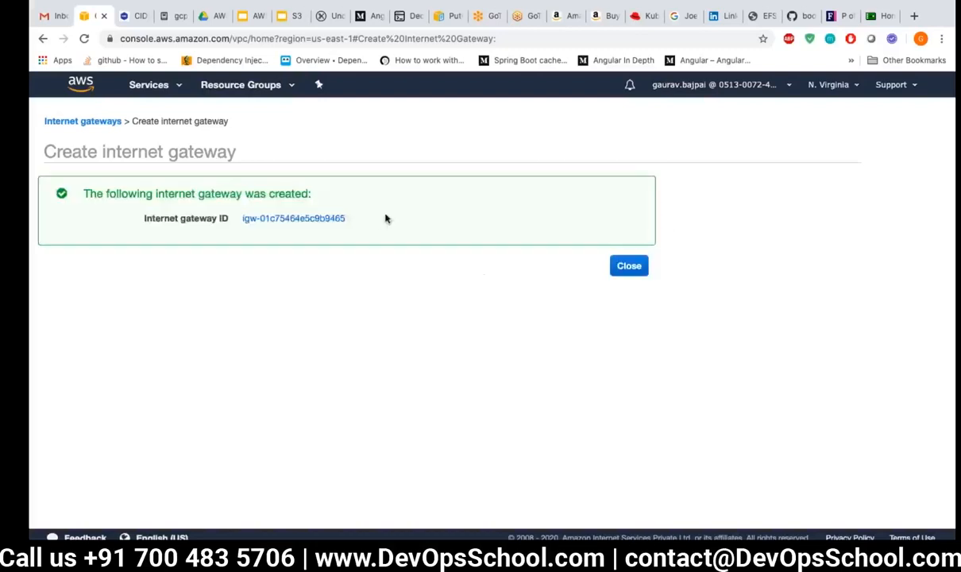
pyautogui.click(629, 266)
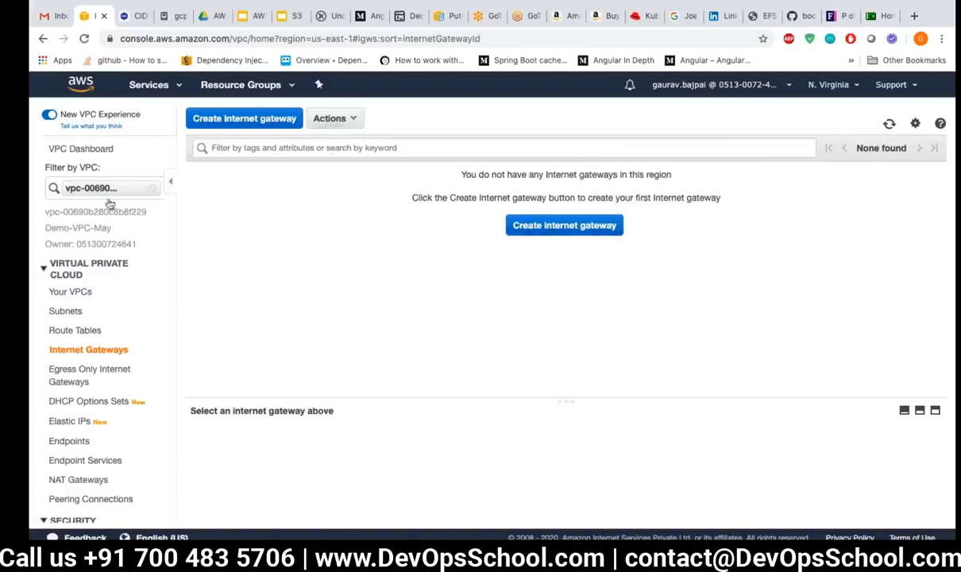
# Step: Clear the VPC filter, refresh the internet gateway list and select IG-DemoVPC
pyautogui.click(153, 188)
pyautogui.click(407, 251)
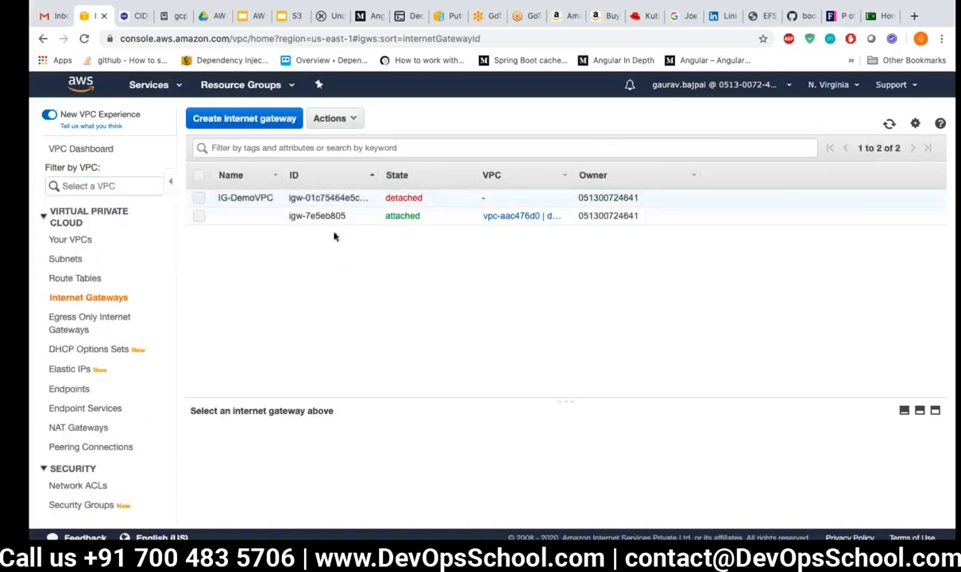
pyautogui.click(464, 199)
pyautogui.click(890, 124)
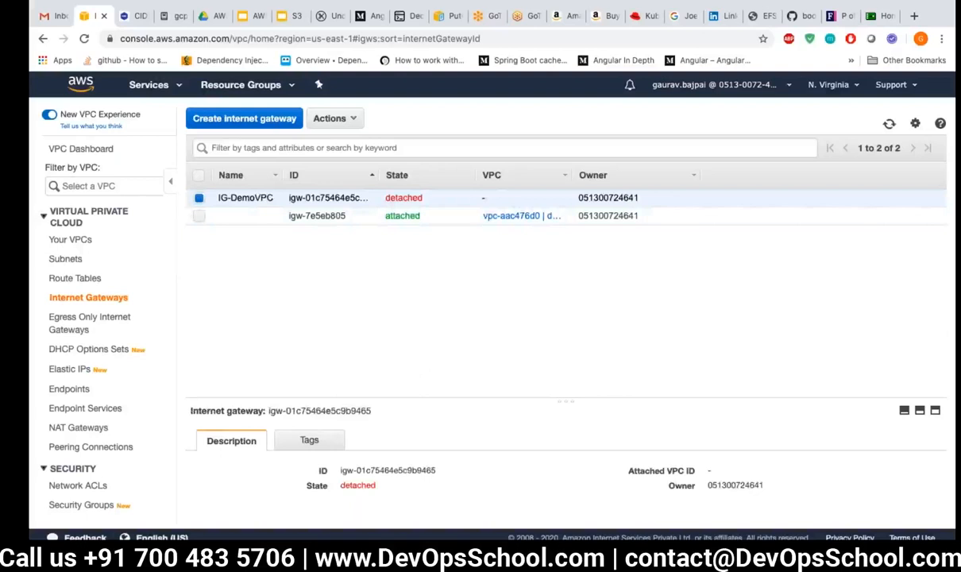
pyautogui.click(141, 184)
pyautogui.click(455, 286)
# Step: Attach the IG-DemoVPC internet gateway to Demo-VPC-May and consult the architecture diagram
pyautogui.click(350, 120)
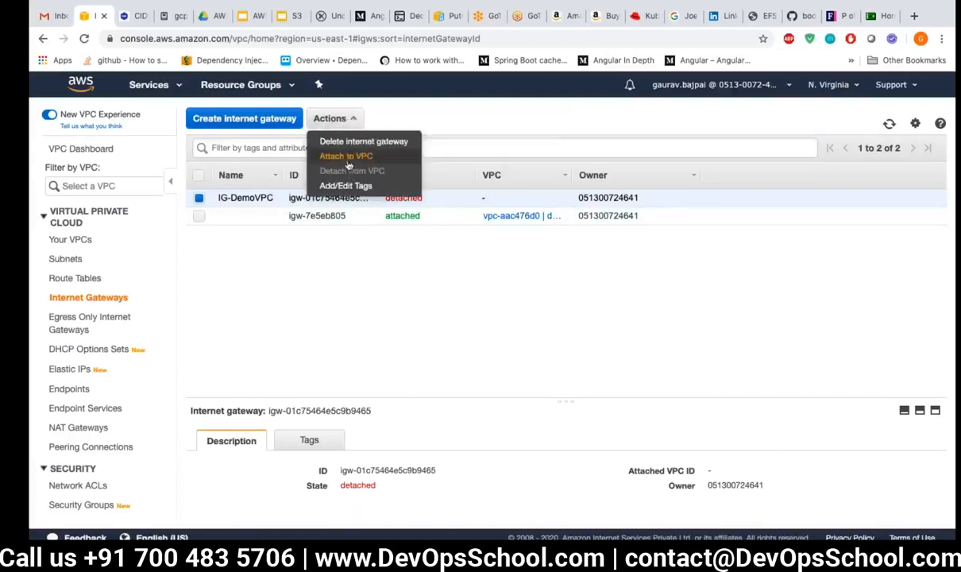
pyautogui.click(337, 158)
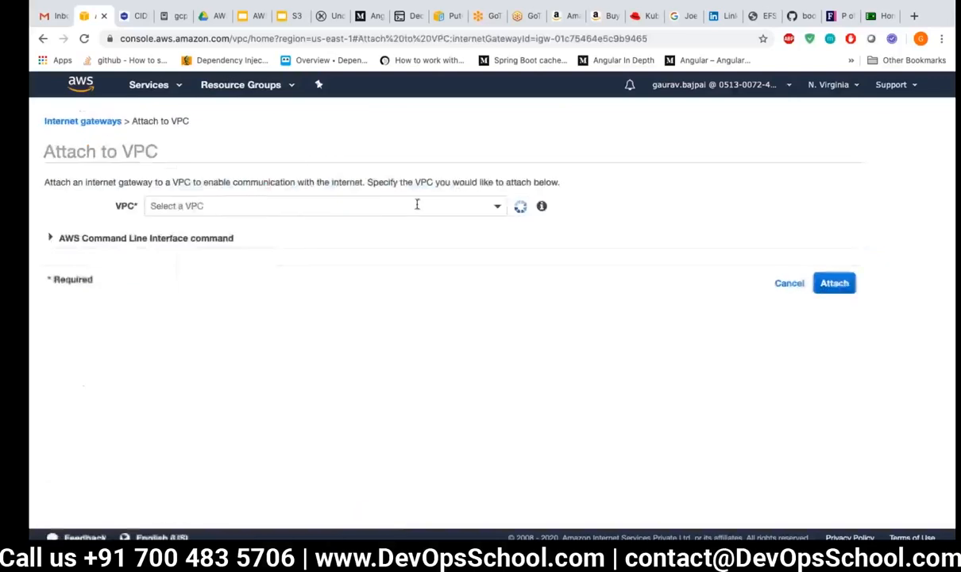
pyautogui.click(521, 211)
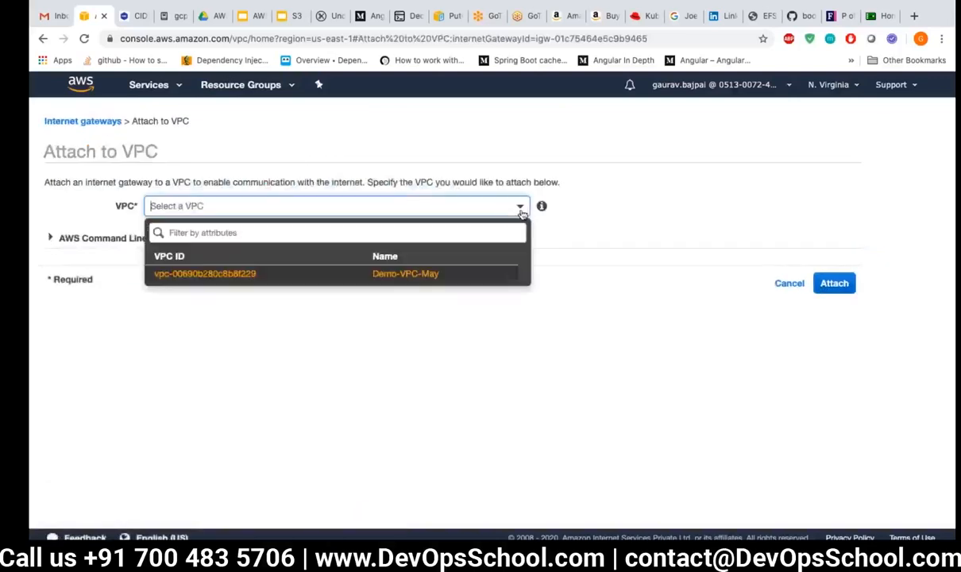
pyautogui.click(378, 280)
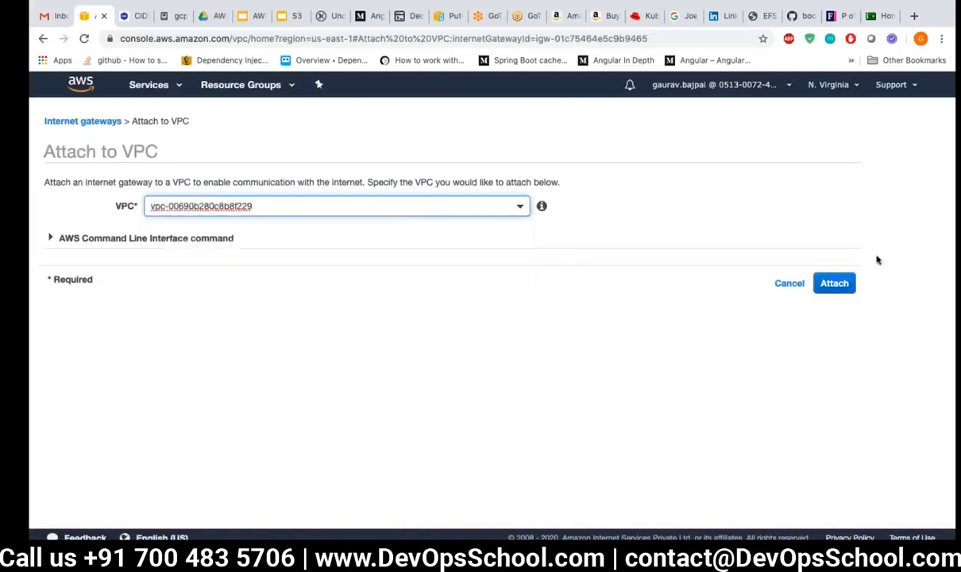
pyautogui.click(834, 281)
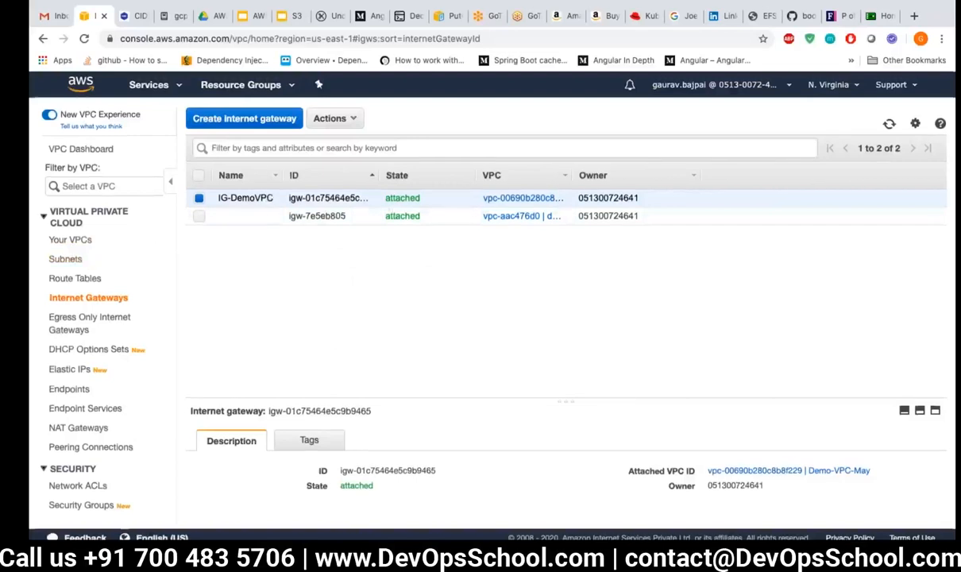
pyautogui.hotkey('ctrl', 'Left')
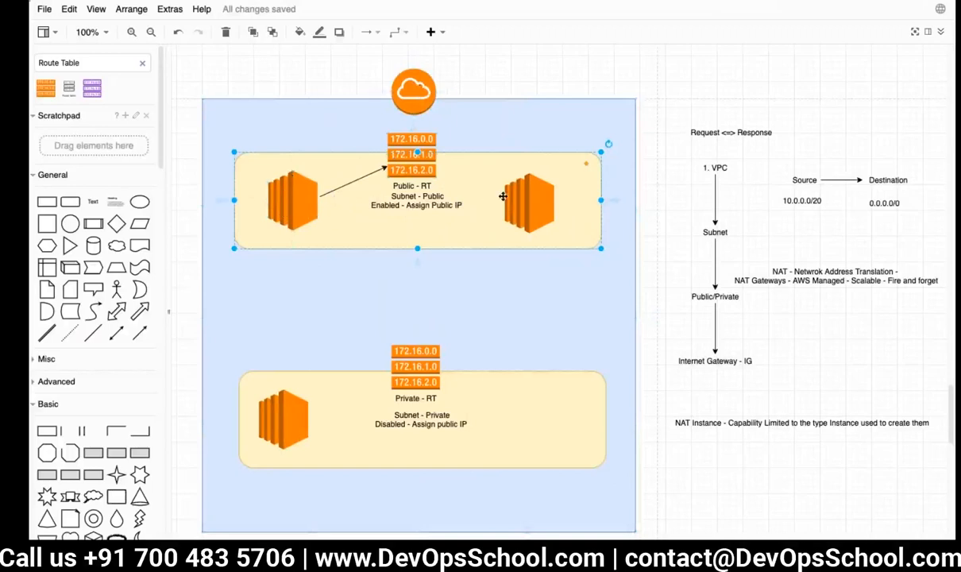
pyautogui.hotkey('ctrl', 'Right')
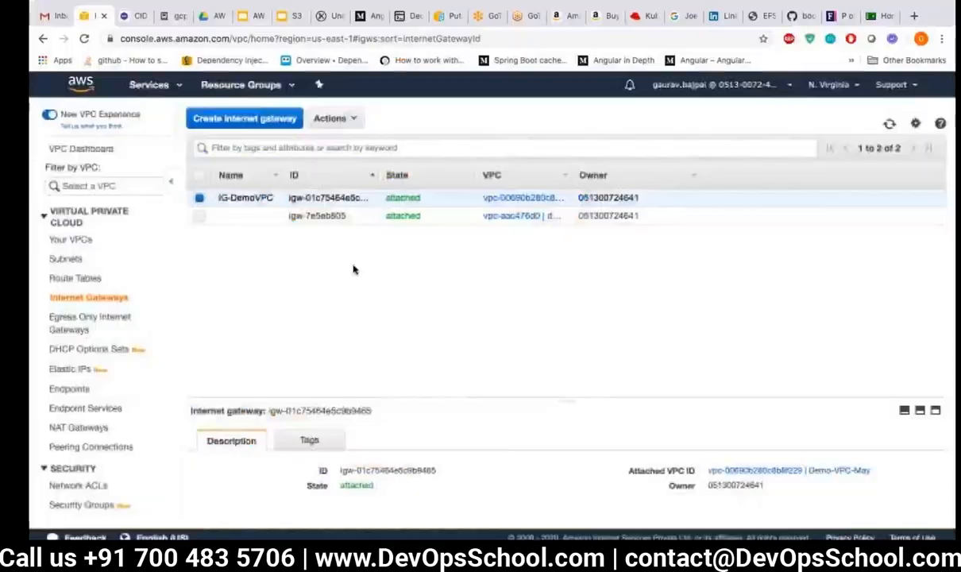
# Step: Switch to the EC2 service and start launching a new instance, continuing to its instance details configuration
pyautogui.click(148, 85)
pyautogui.click(230, 188)
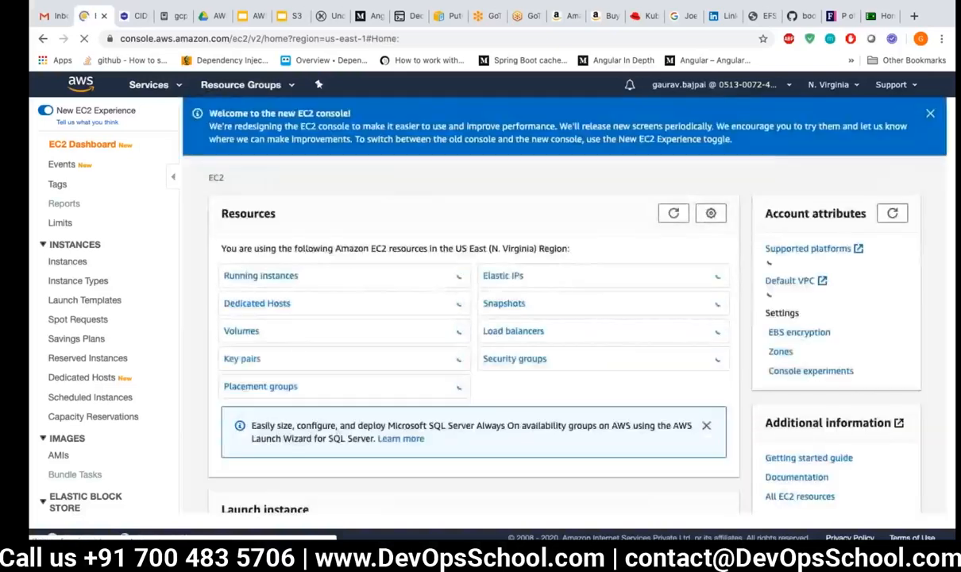
pyautogui.click(254, 277)
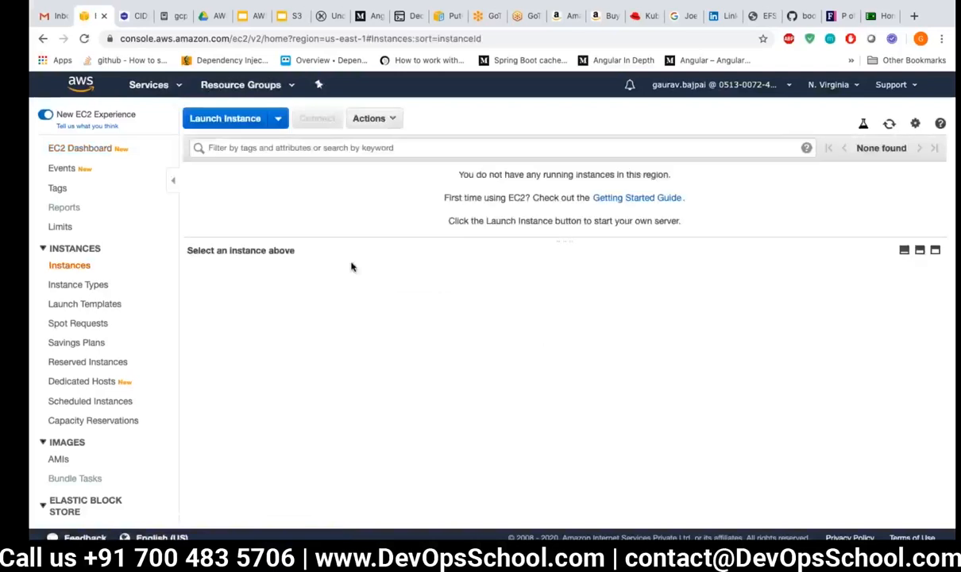
pyautogui.click(236, 125)
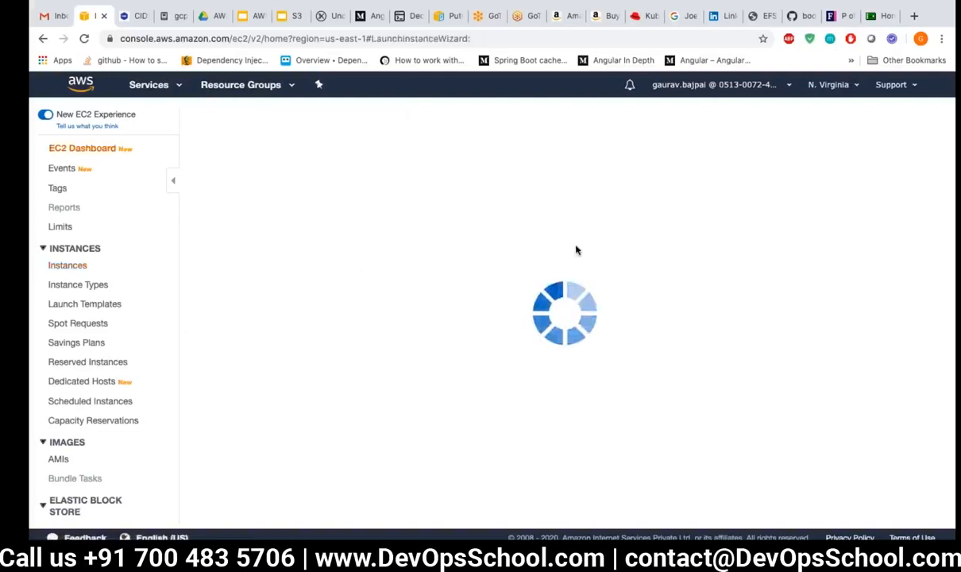
pyautogui.click(253, 16)
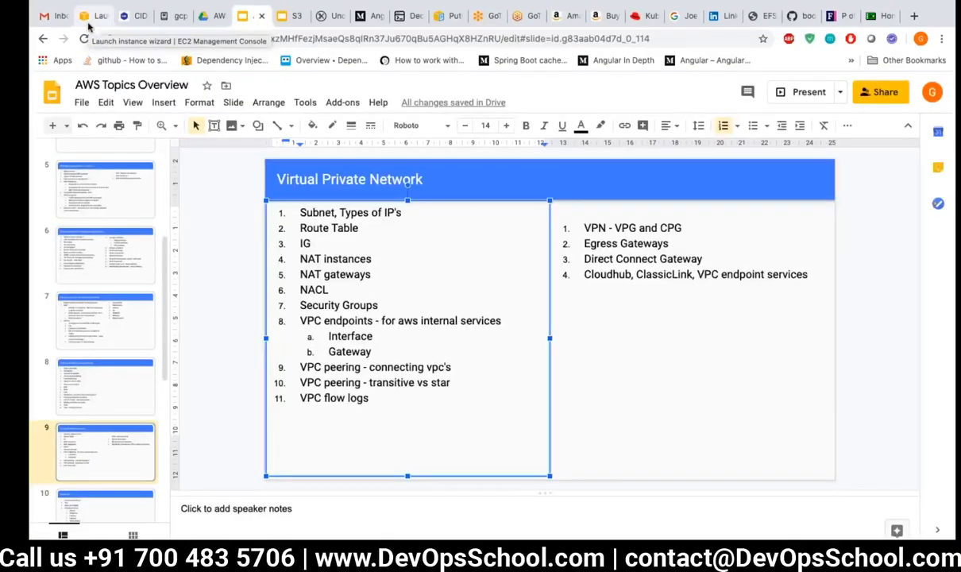
pyautogui.click(89, 24)
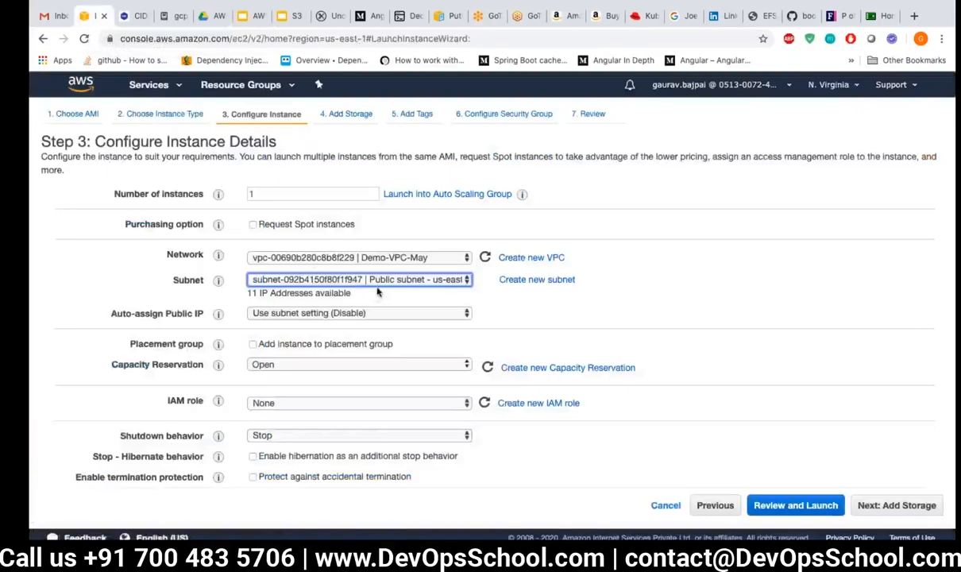
# Step: Review the instance's network and subnet options, Demo-VPC-May and Public subnet - us-east-1a, against the architecture diagram
pyautogui.click(438, 259)
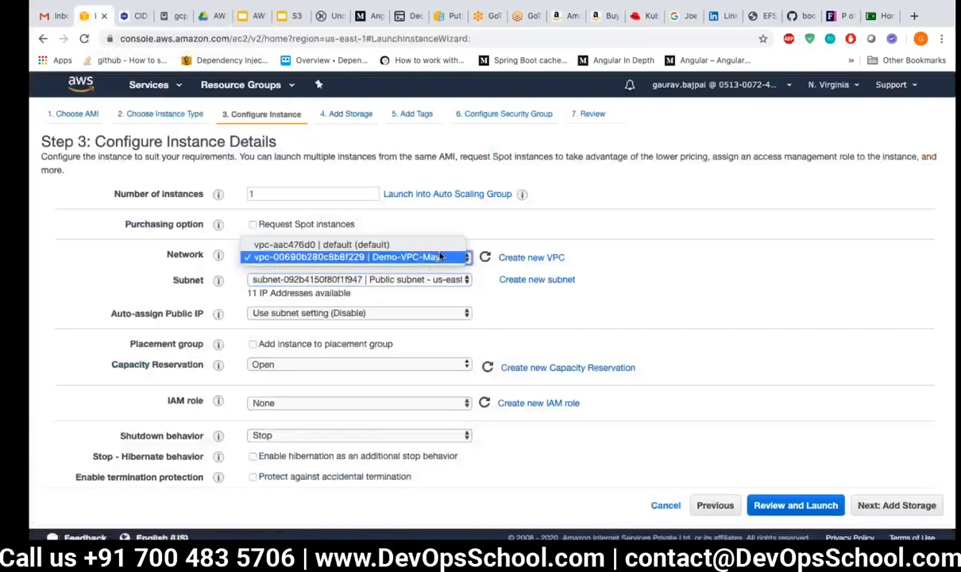
pyautogui.click(431, 259)
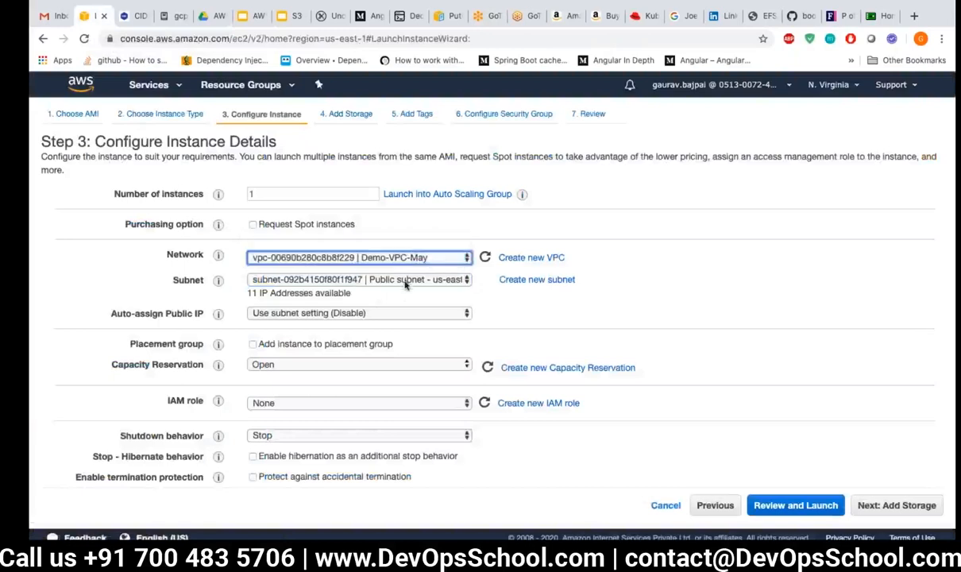
pyautogui.click(397, 279)
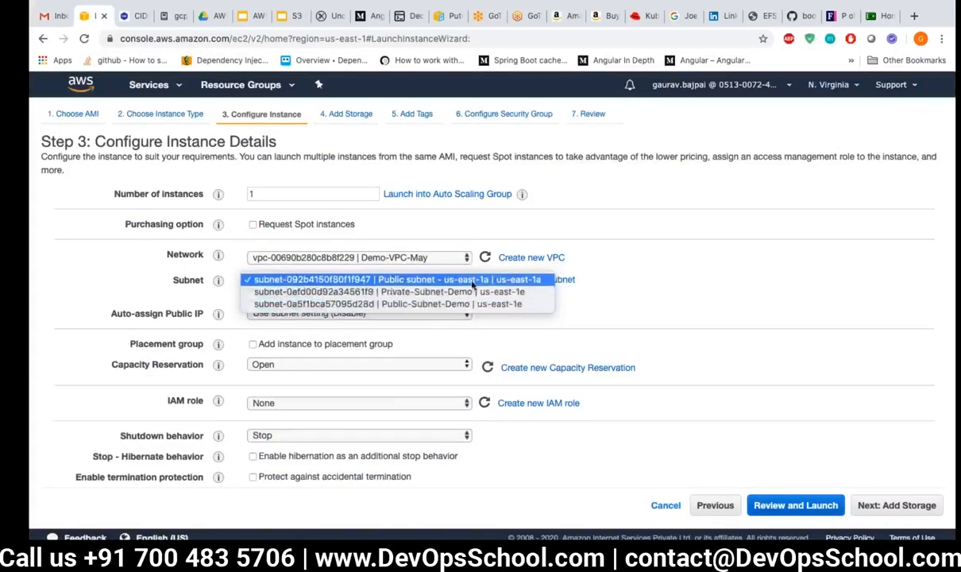
pyautogui.click(613, 253)
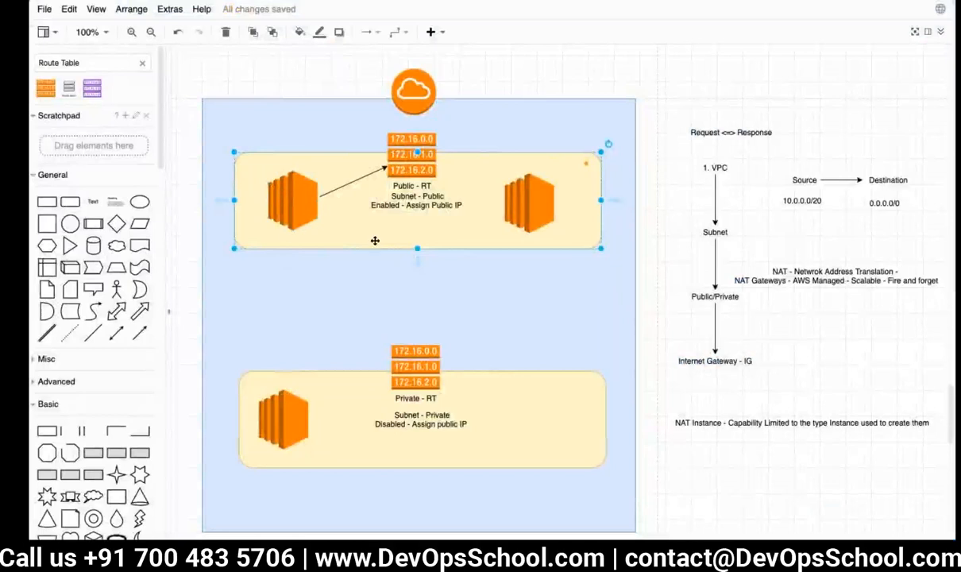
pyautogui.hotkey('ctrl', 'Right')
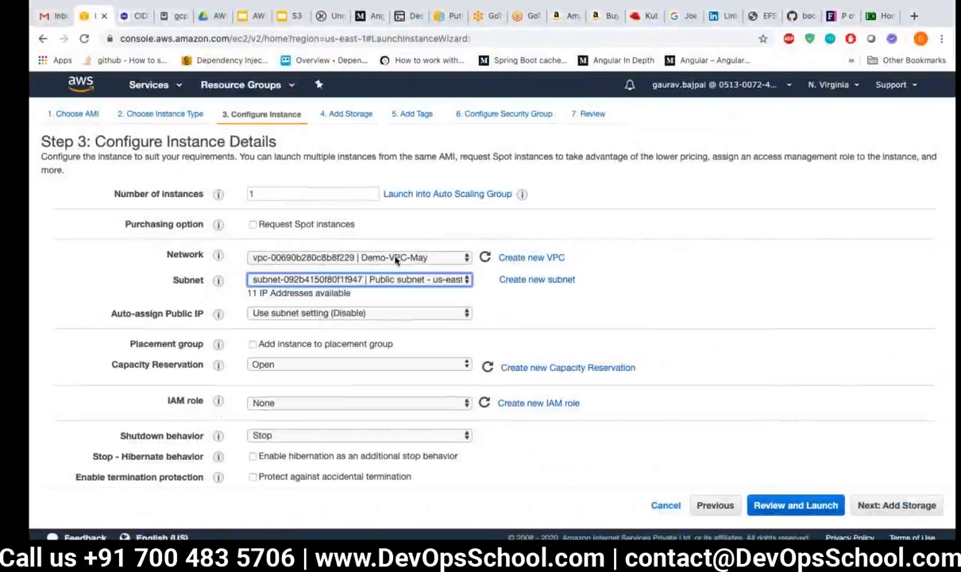
pyautogui.click(402, 279)
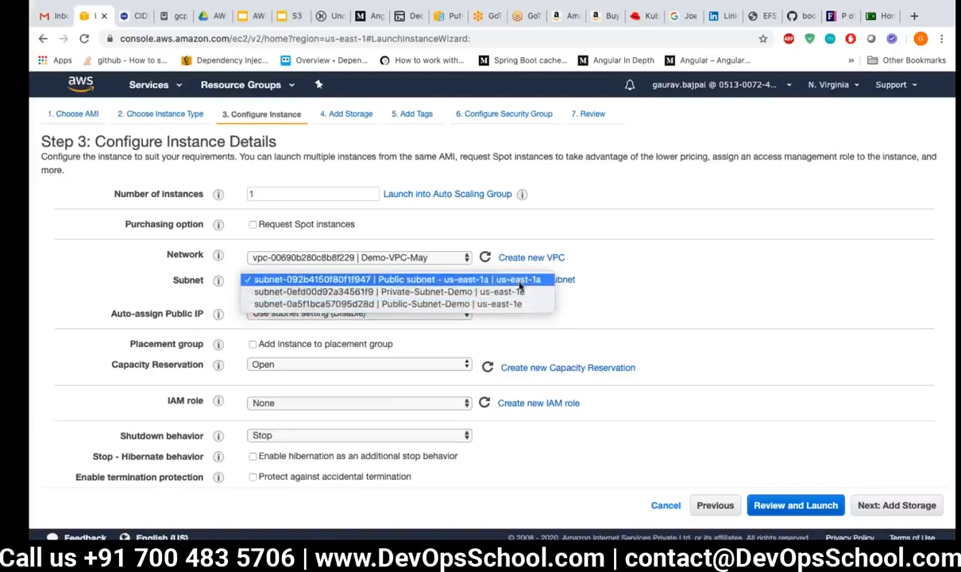
pyautogui.click(412, 283)
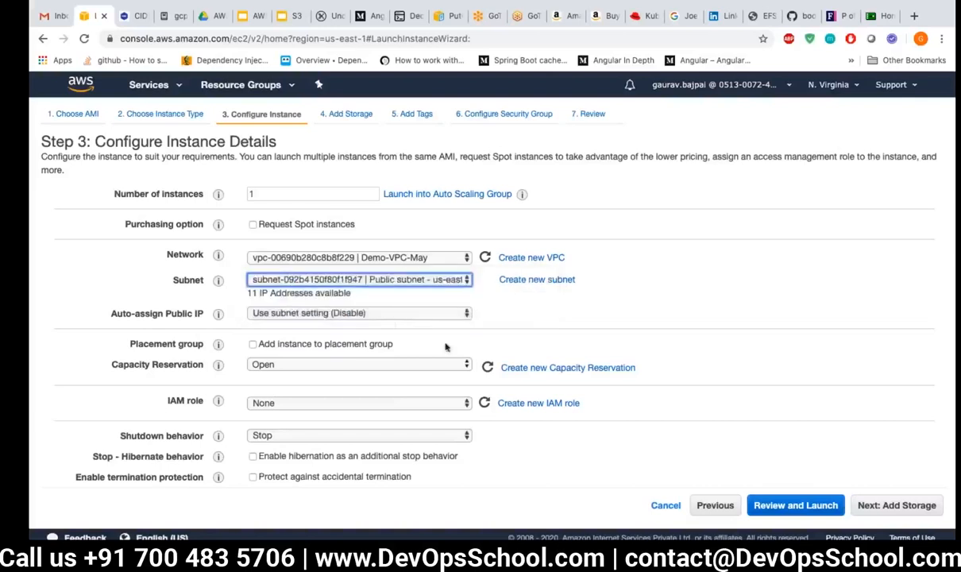
# Step: Review the auto-assign public IP options for the instance and set the option to Enable
pyautogui.click(375, 317)
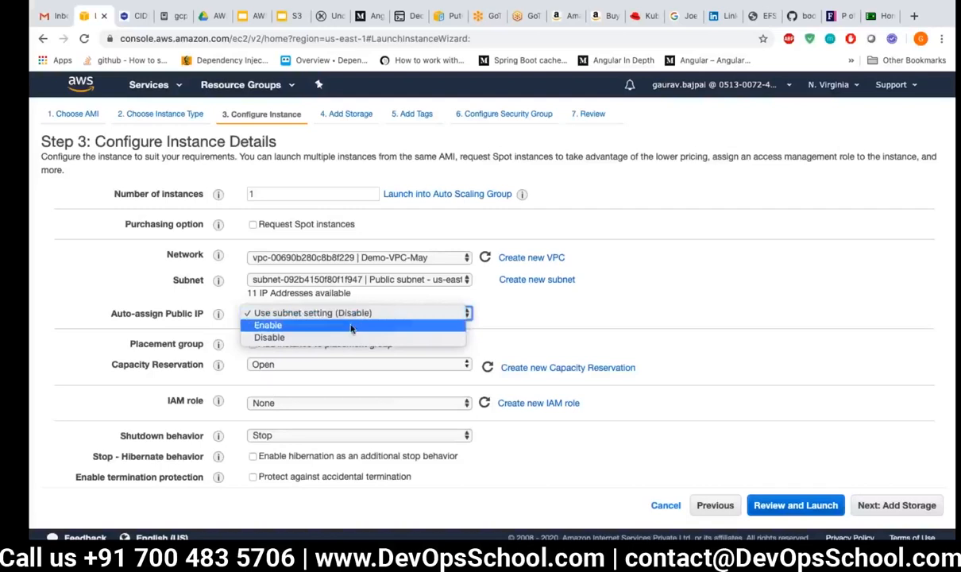
pyautogui.click(530, 312)
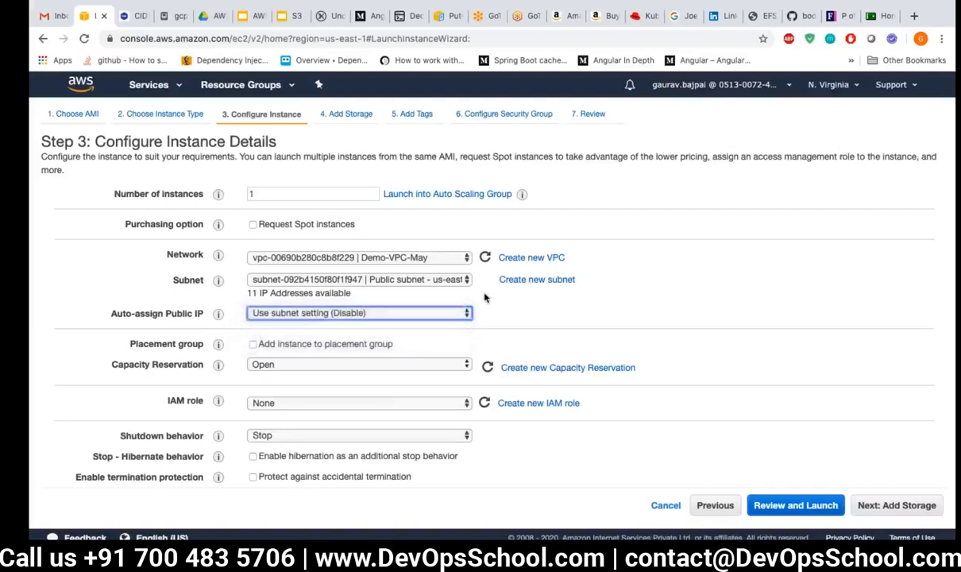
pyautogui.click(342, 317)
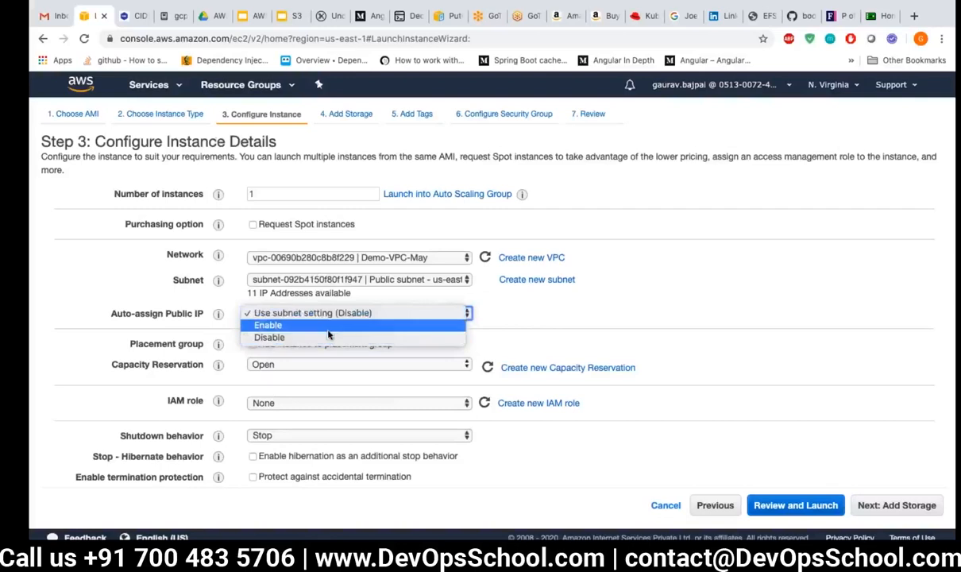
pyautogui.click(554, 324)
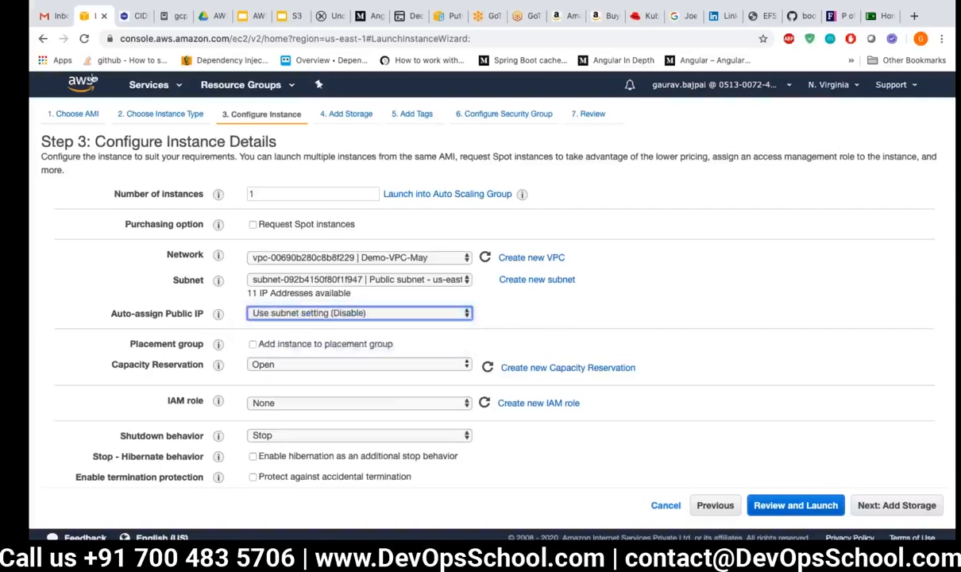
pyautogui.click(170, 85)
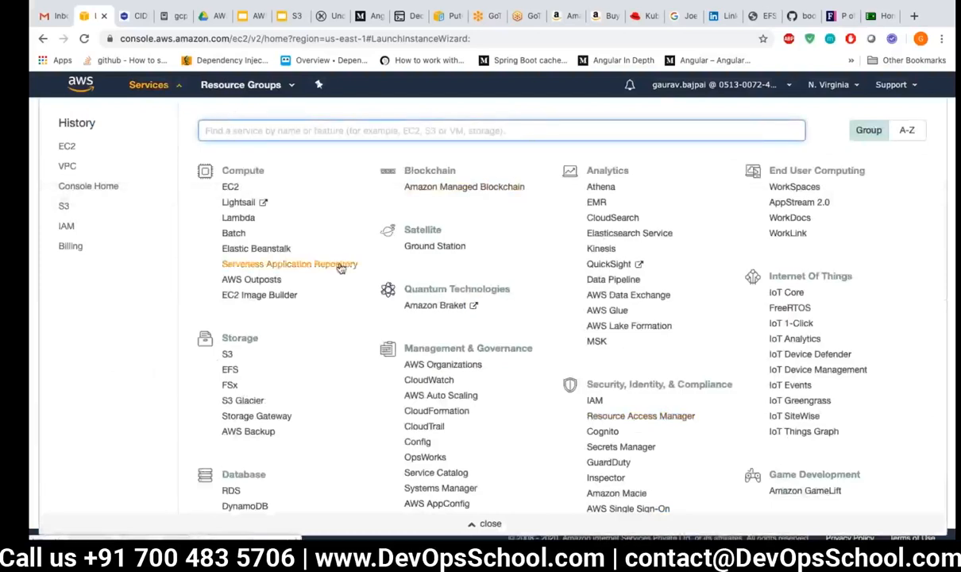
pyautogui.write('e')
pyautogui.press('BackSpace')
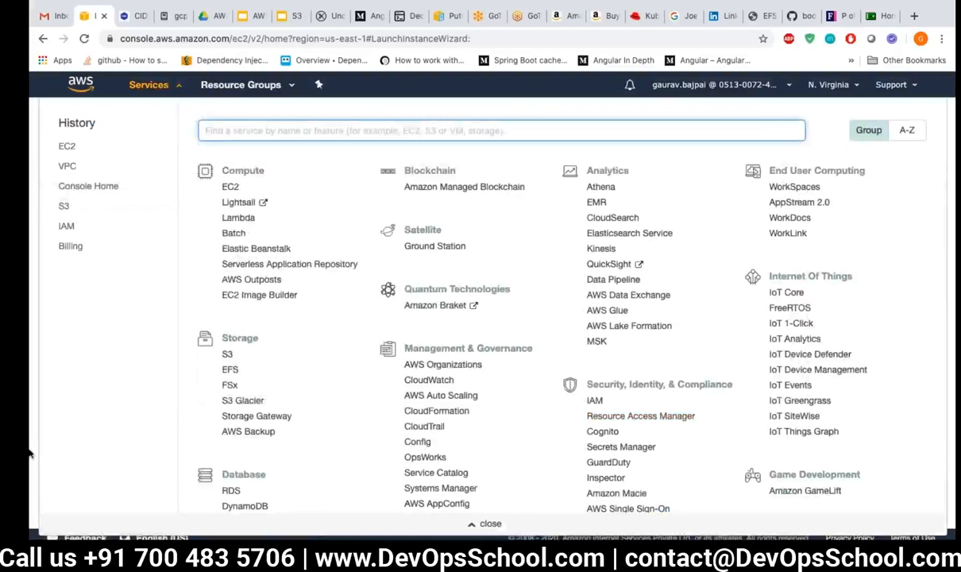
pyautogui.click(30, 427)
pyautogui.click(331, 314)
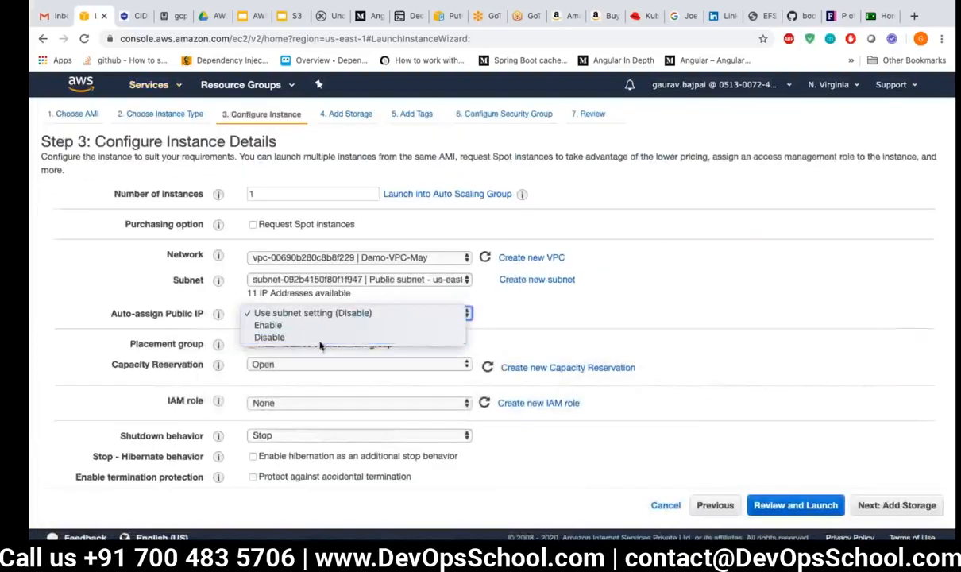
pyautogui.click(318, 326)
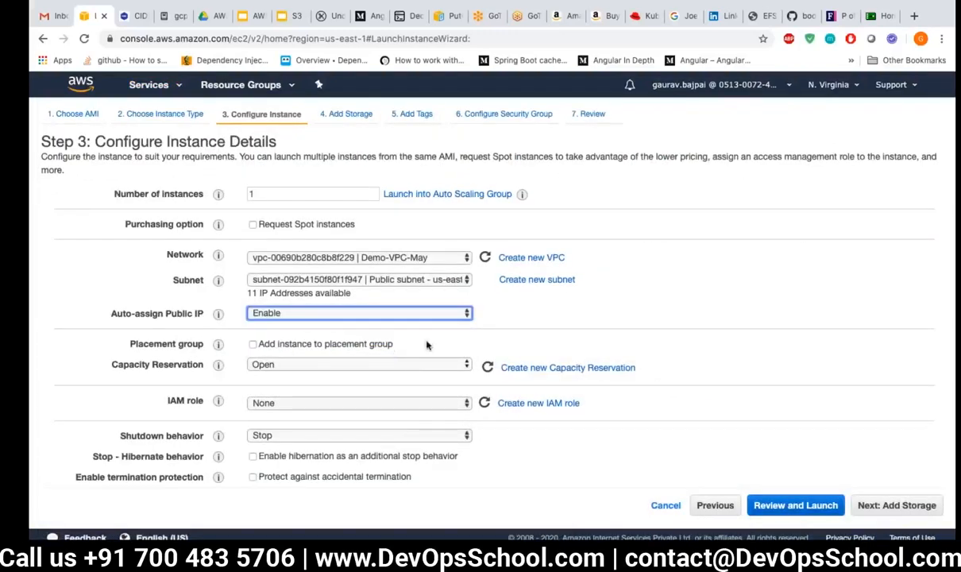
# Step: Switch to the VPC service, filter by Demo-VPC-May and open its list of subnets
pyautogui.click(156, 89)
pyautogui.write('vpc')
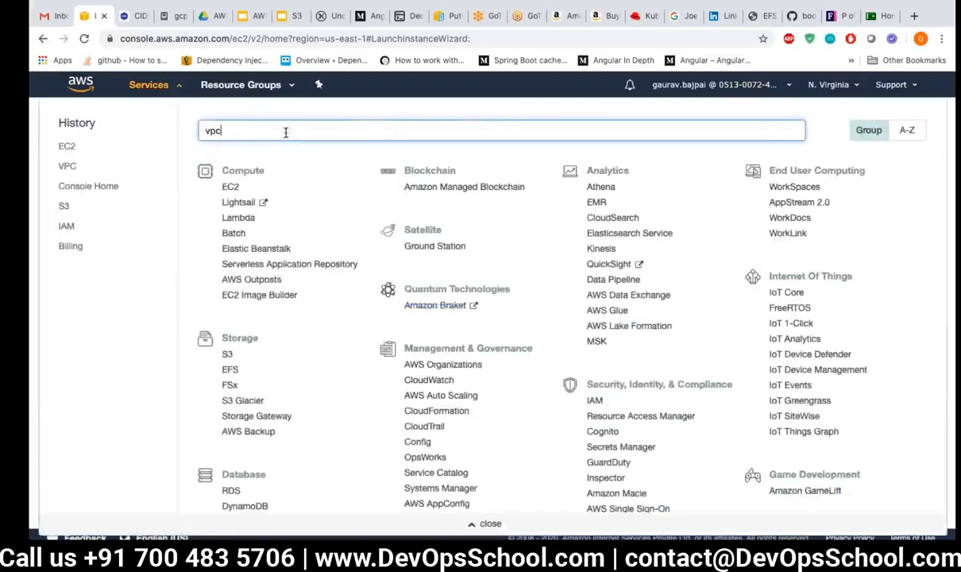
pyautogui.click(266, 163)
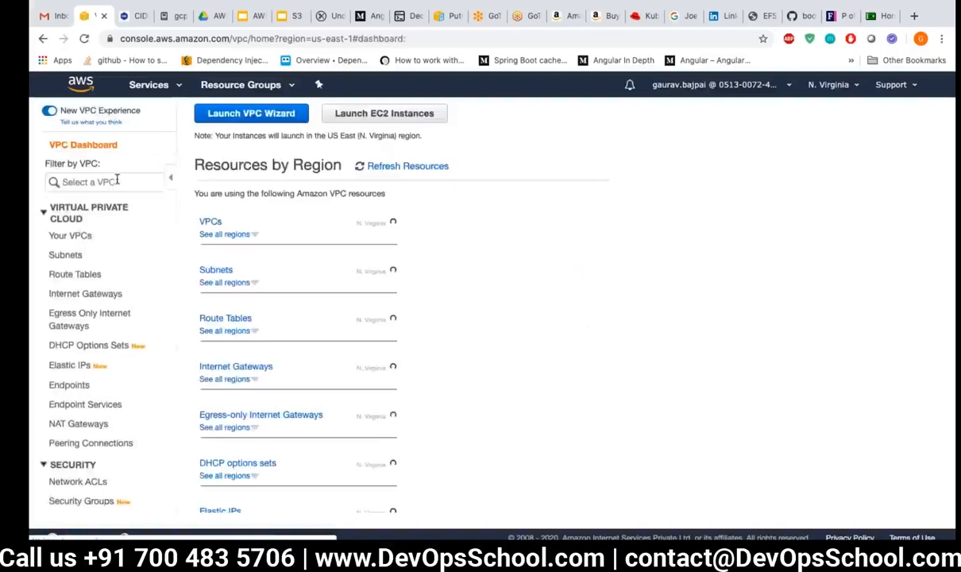
pyautogui.click(123, 182)
pyautogui.click(112, 248)
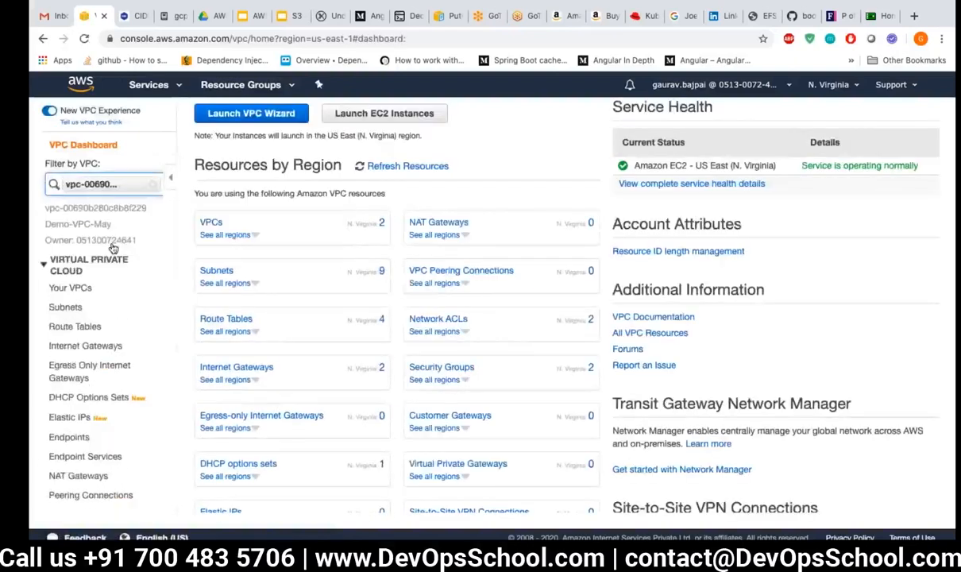
pyautogui.click(73, 309)
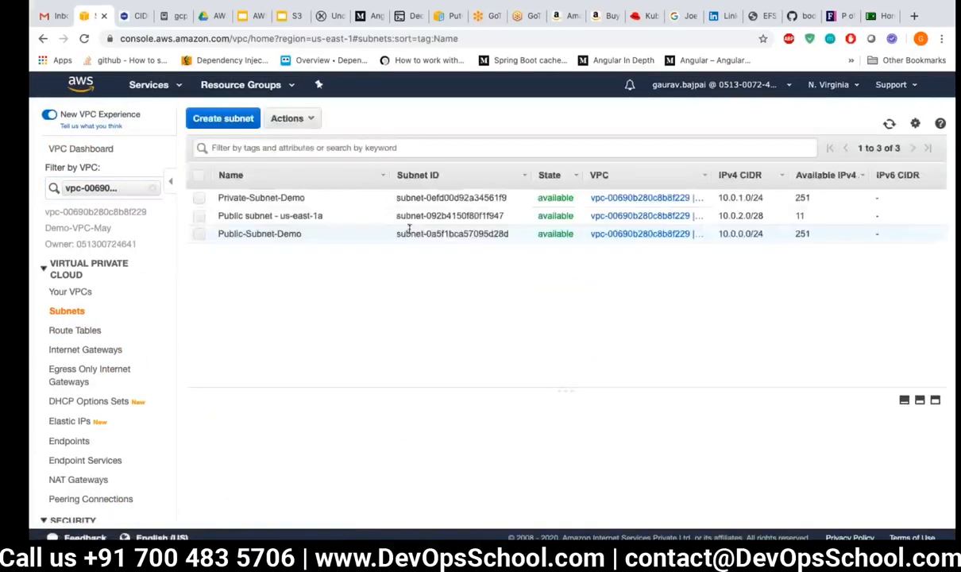
# Step: Enable auto-assign public IPv4 address for the subnet Public subnet - us-east-1a and save the setting
pyautogui.click(200, 216)
pyautogui.rightClick(345, 213)
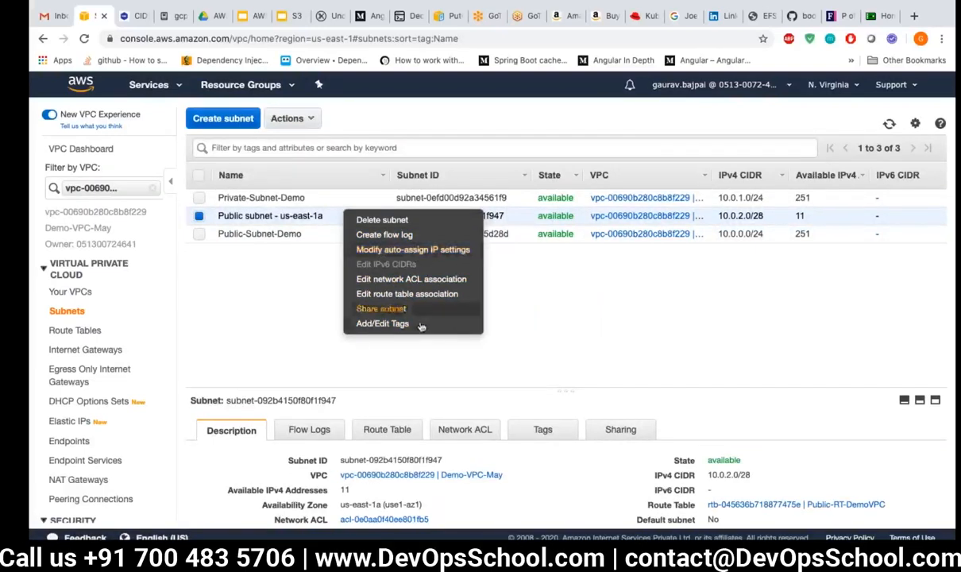
pyautogui.click(419, 251)
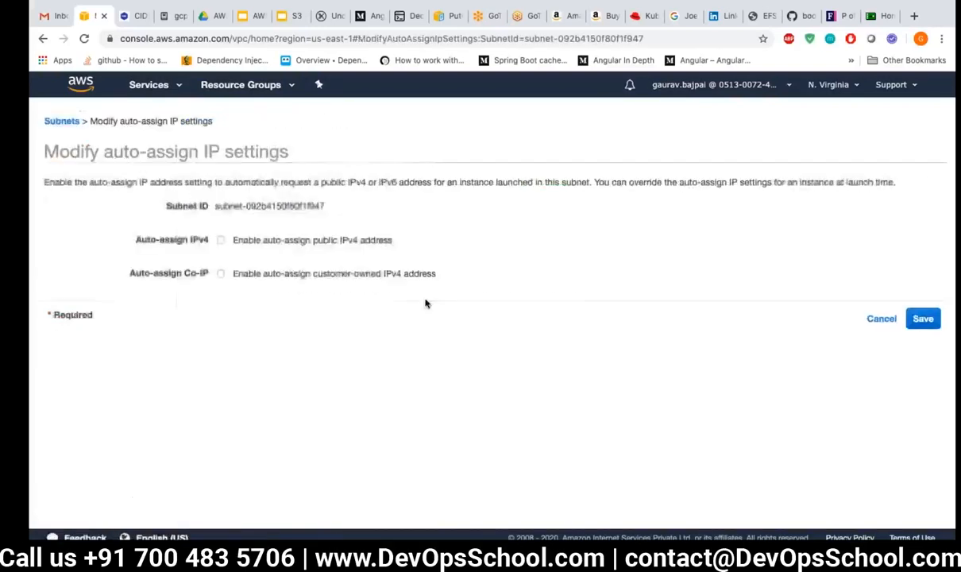
pyautogui.click(275, 248)
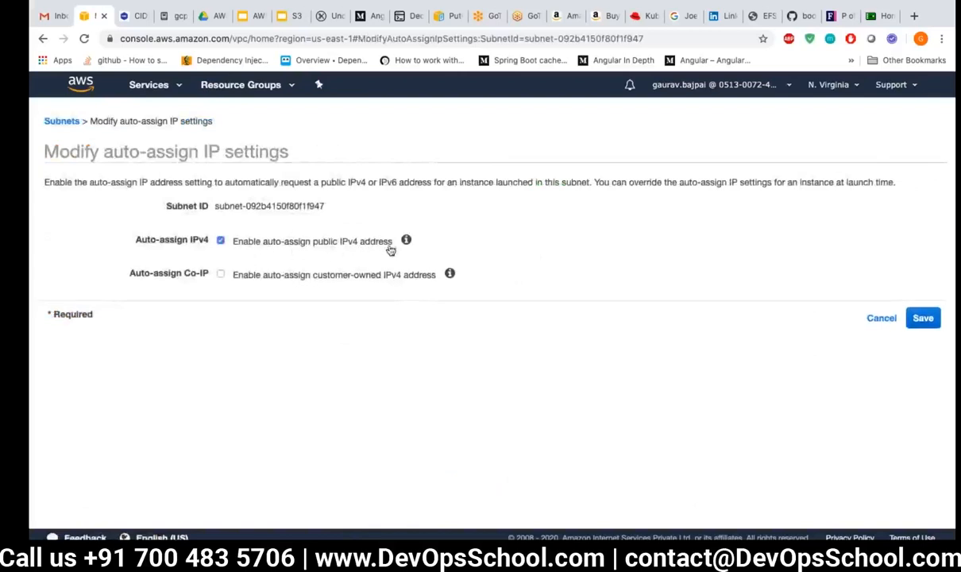
pyautogui.click(923, 319)
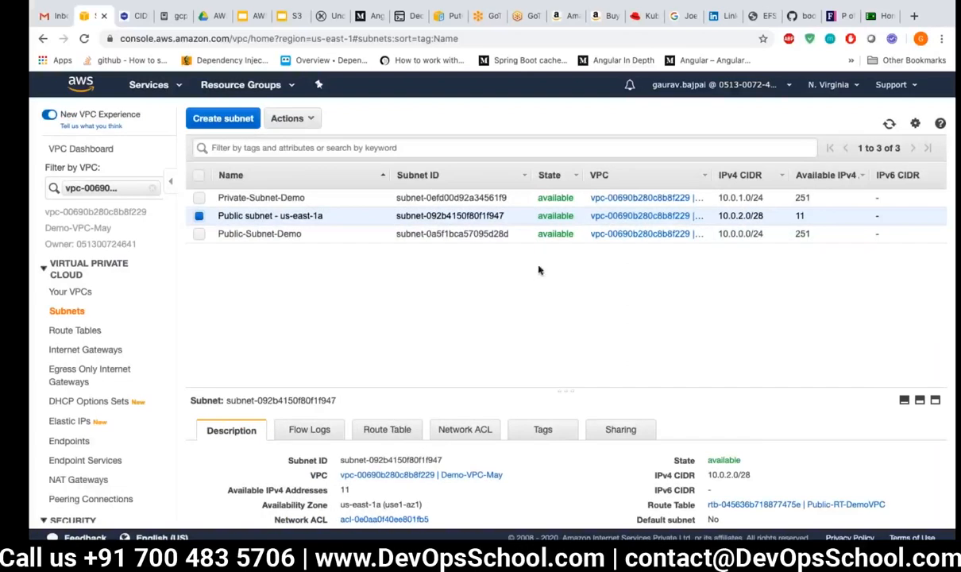
# Step: Enable auto-assign public IPv4 address for Public-Subnet-Demo and save the setting
pyautogui.click(199, 232)
pyautogui.click(199, 216)
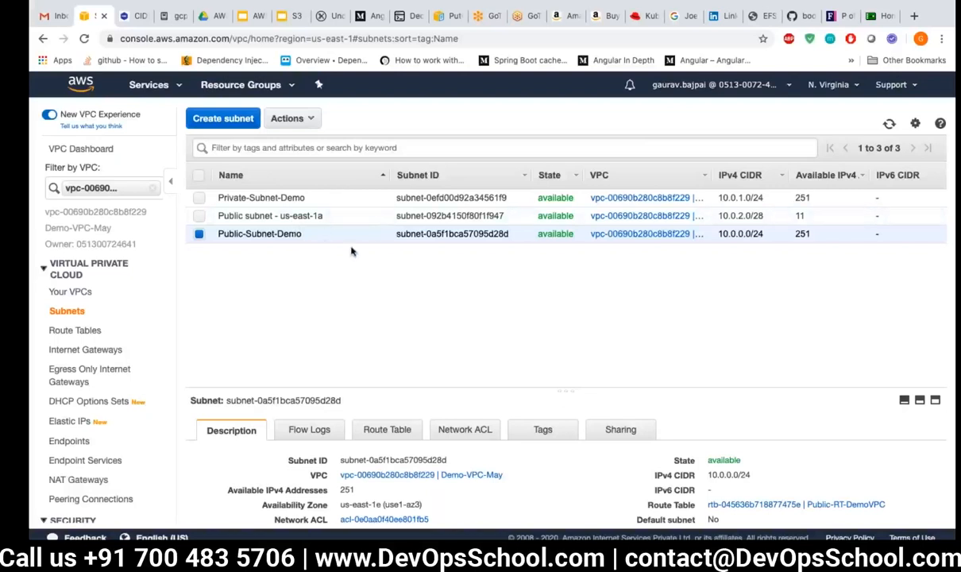
pyautogui.rightClick(329, 232)
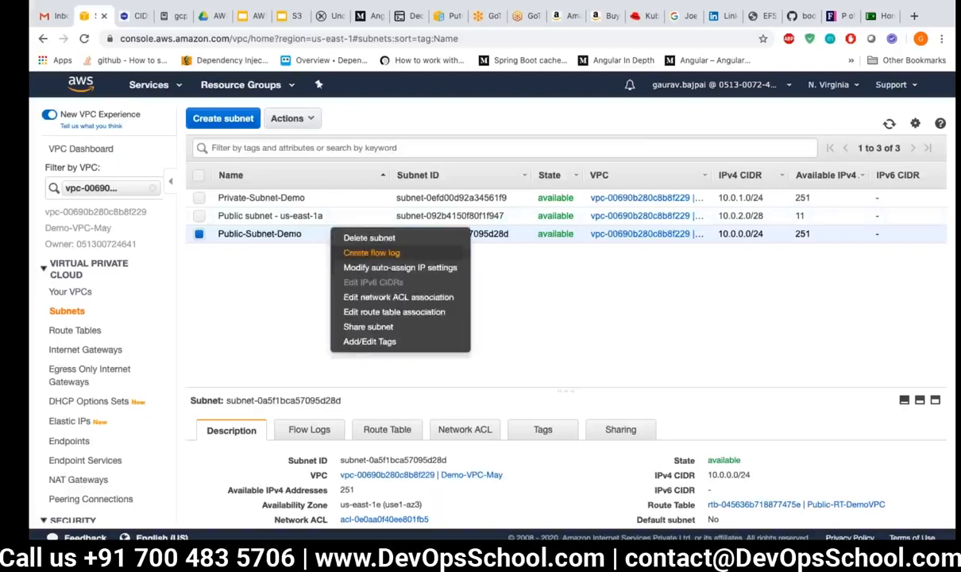
pyautogui.click(388, 269)
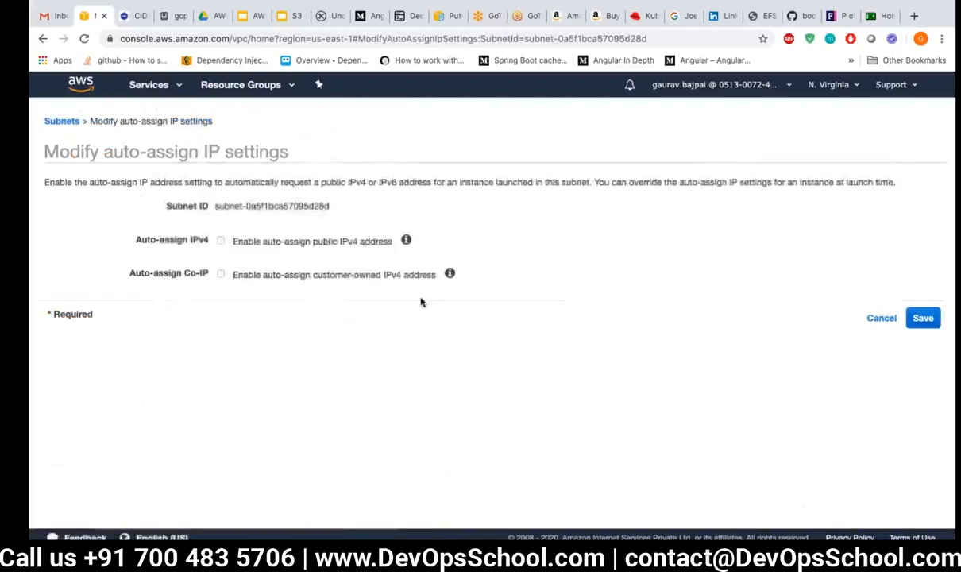
pyautogui.click(290, 240)
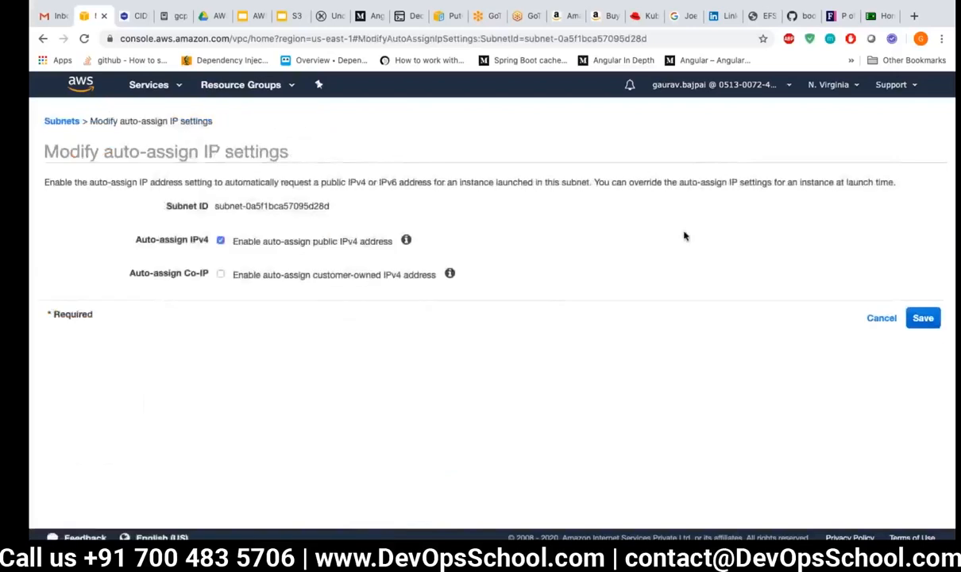
pyautogui.click(924, 318)
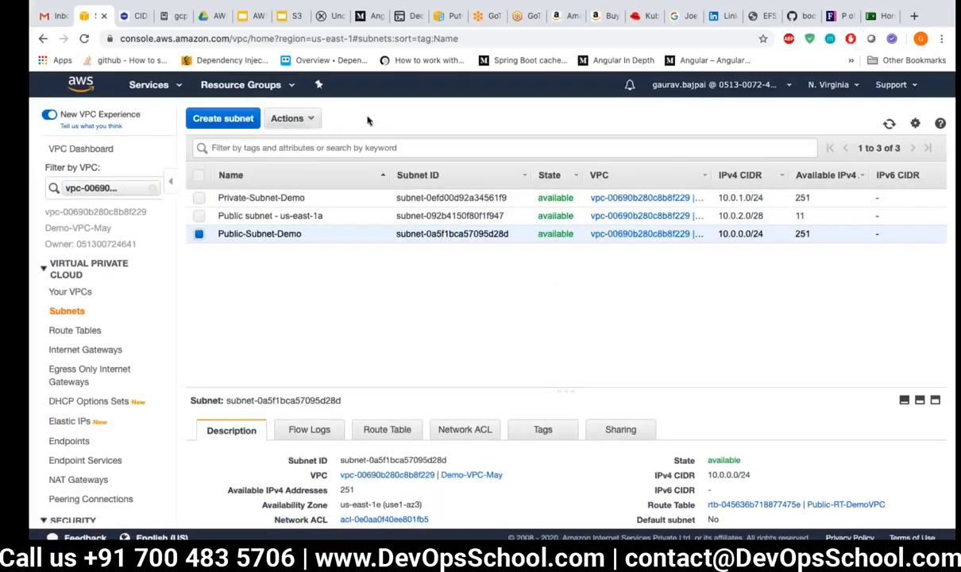
# Step: Return to the EC2 service and start a new instance with the 64-bit (x86) Amazon Linux 2 AMI and t2.micro, continuing to instance details
pyautogui.click(162, 90)
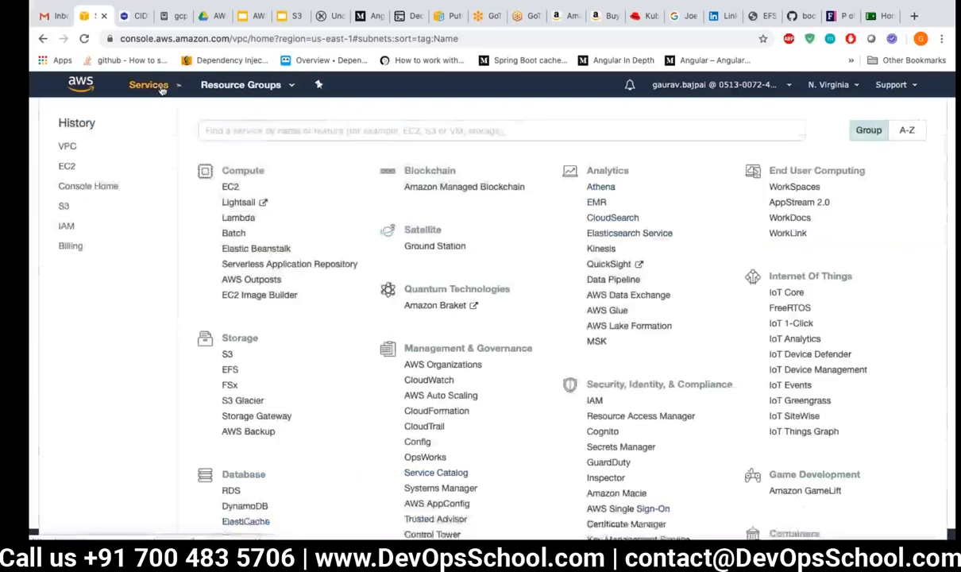
pyautogui.click(230, 188)
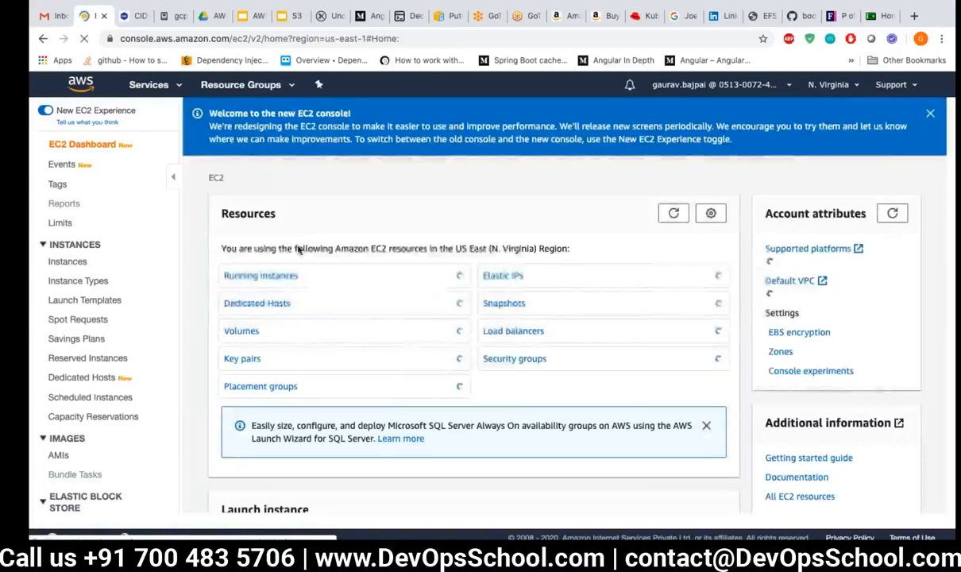
pyautogui.click(270, 279)
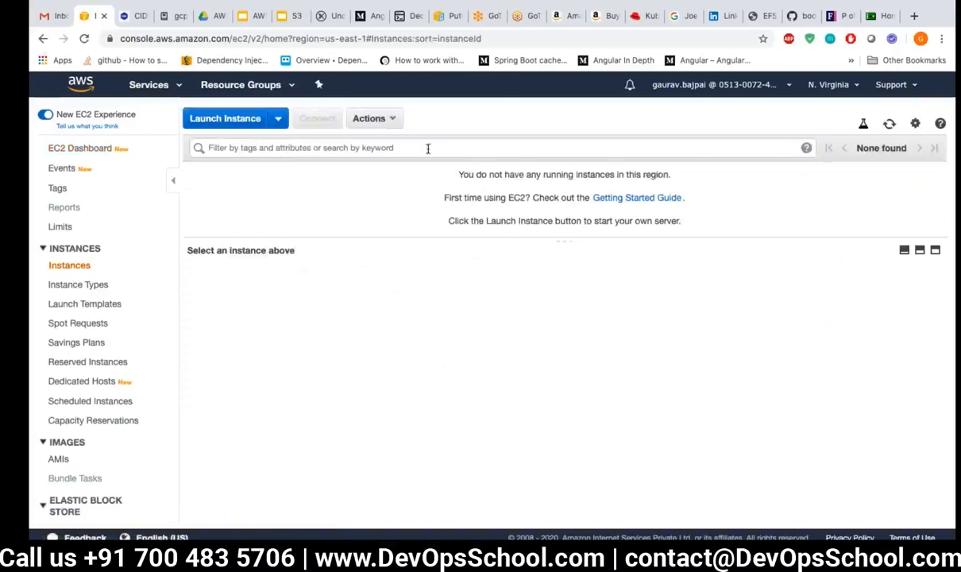
pyautogui.click(229, 119)
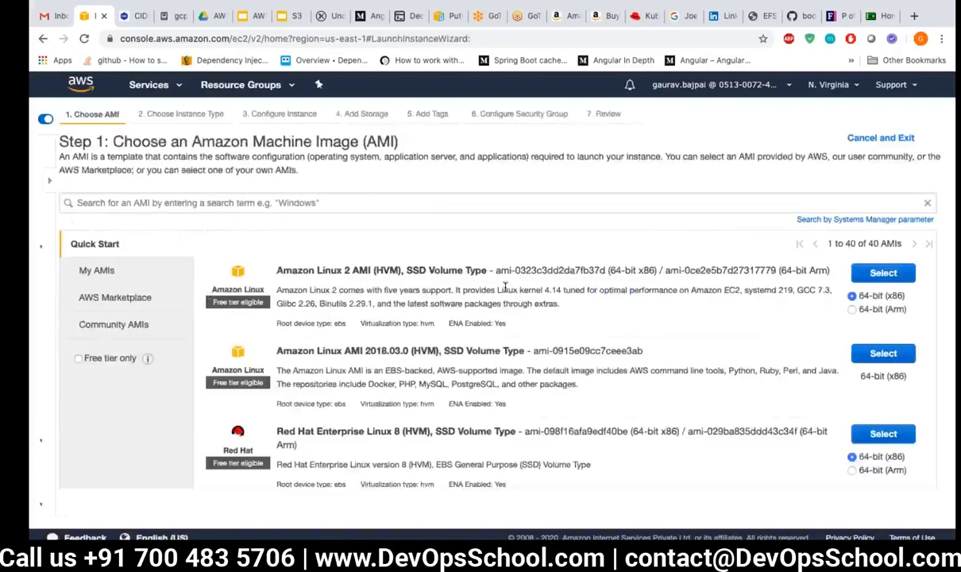
pyautogui.click(892, 276)
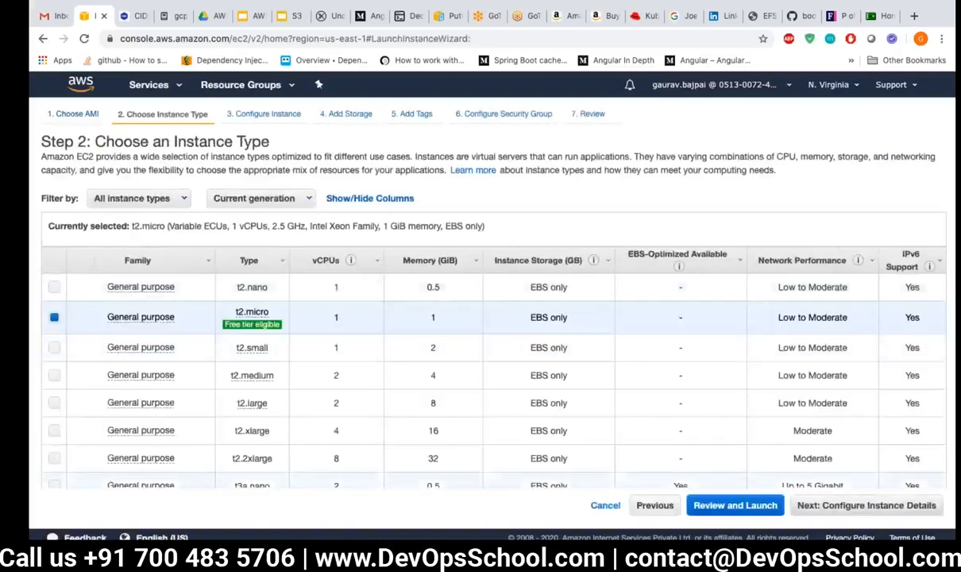
pyautogui.click(867, 506)
# Step: Set the instance's network to Demo-VPC-May and its subnet to Public subnet - us-east-1a
pyautogui.click(399, 258)
pyautogui.click(399, 269)
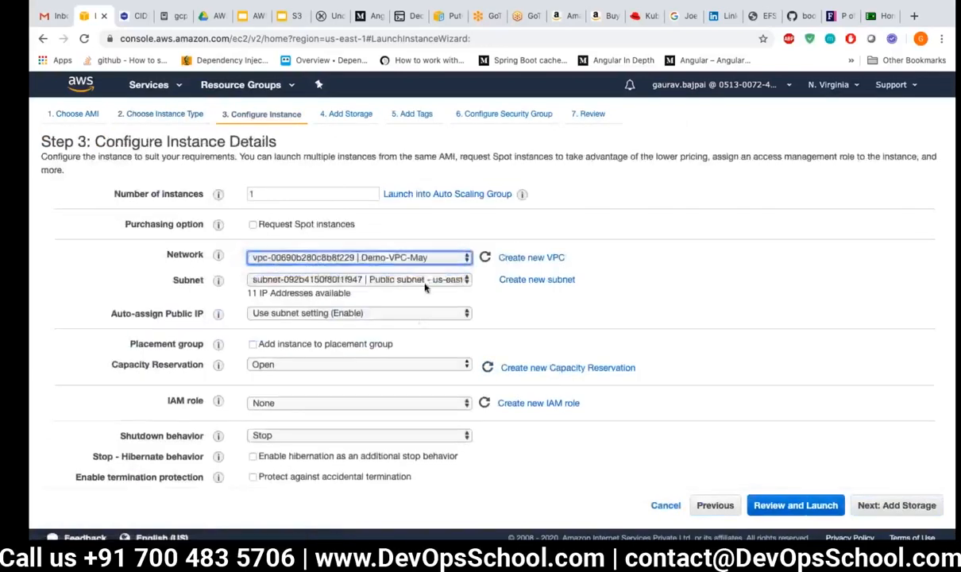
pyautogui.click(423, 280)
pyautogui.click(423, 281)
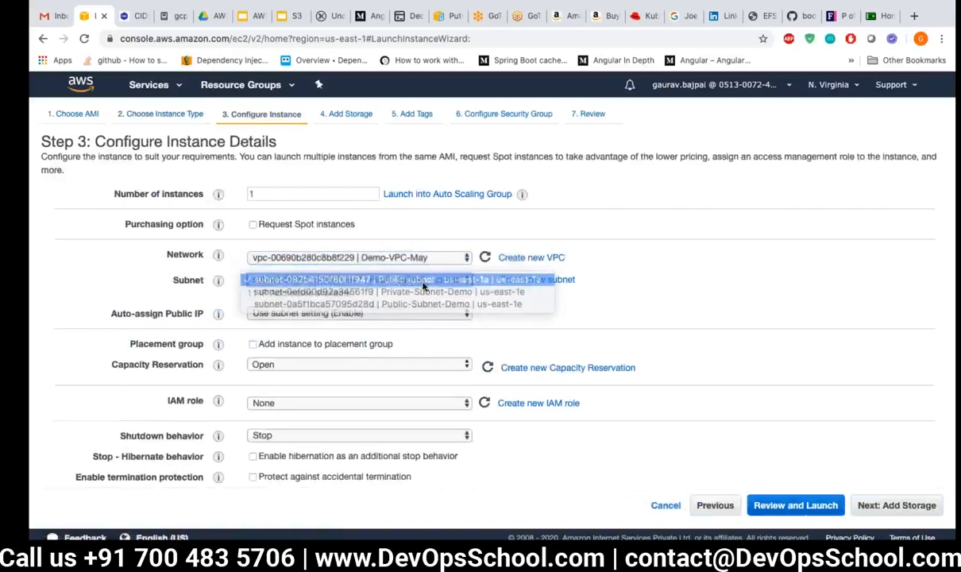
# Step: Disable auto-assign public IP for the instance and change its subnet to Public-Subnet-Demo
pyautogui.click(398, 315)
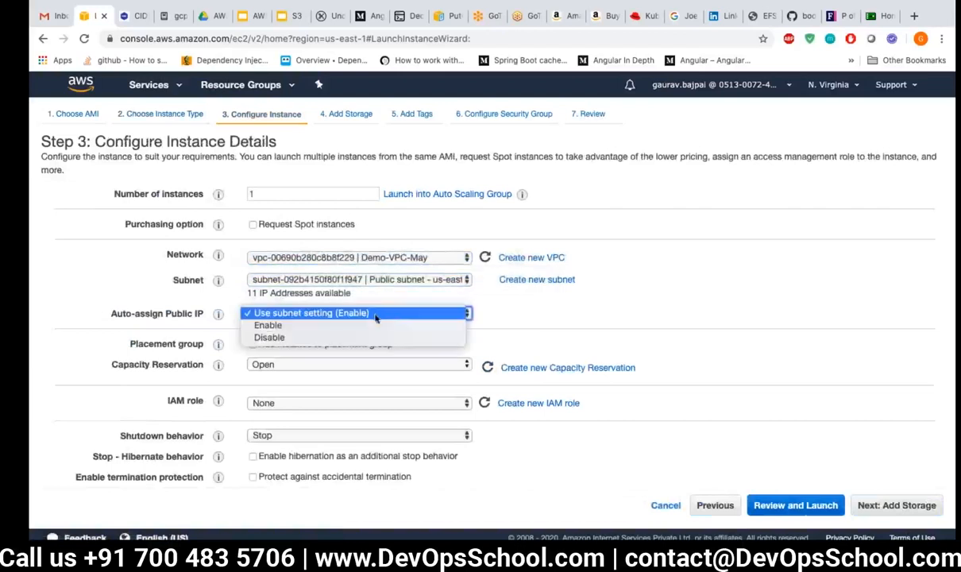
pyautogui.click(492, 306)
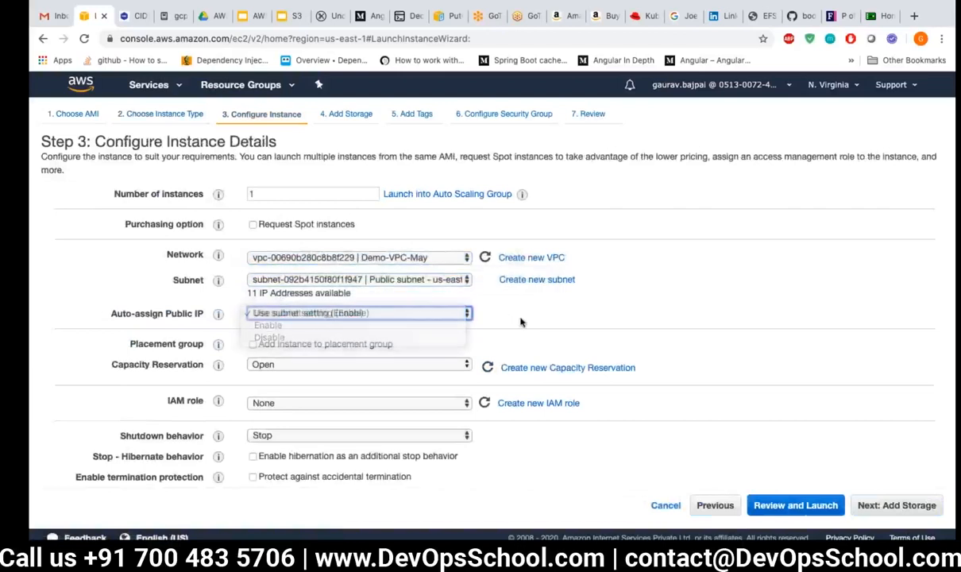
pyautogui.click(415, 317)
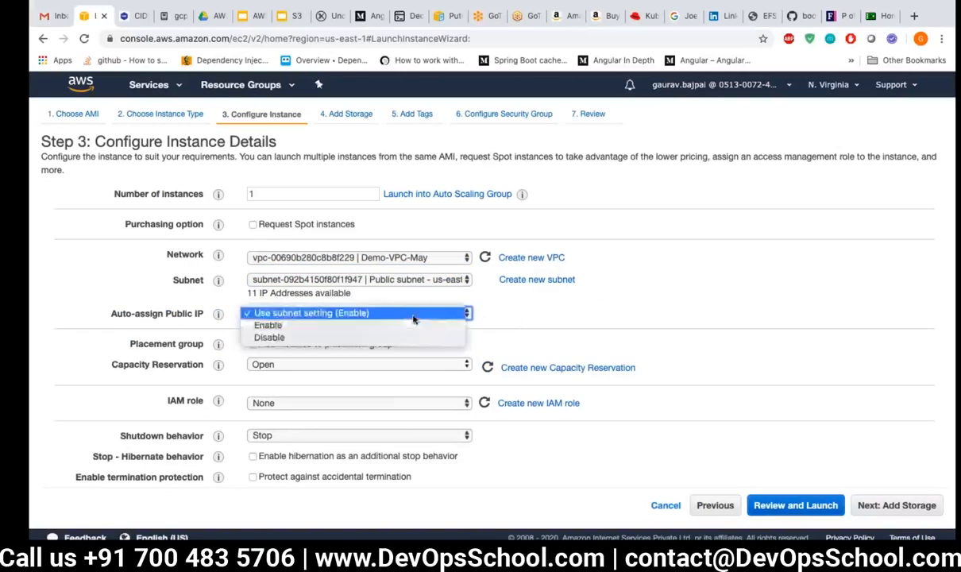
pyautogui.click(401, 336)
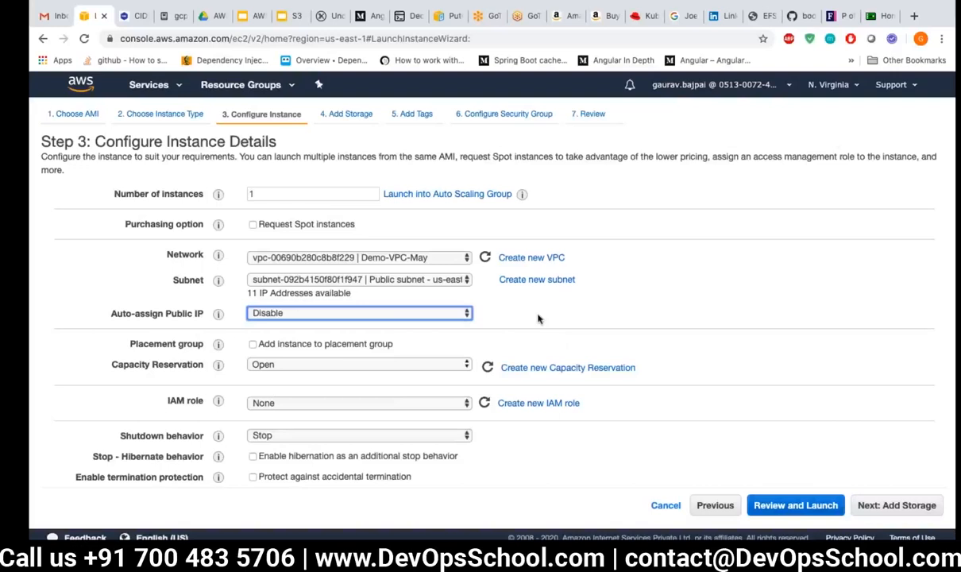
pyautogui.click(442, 282)
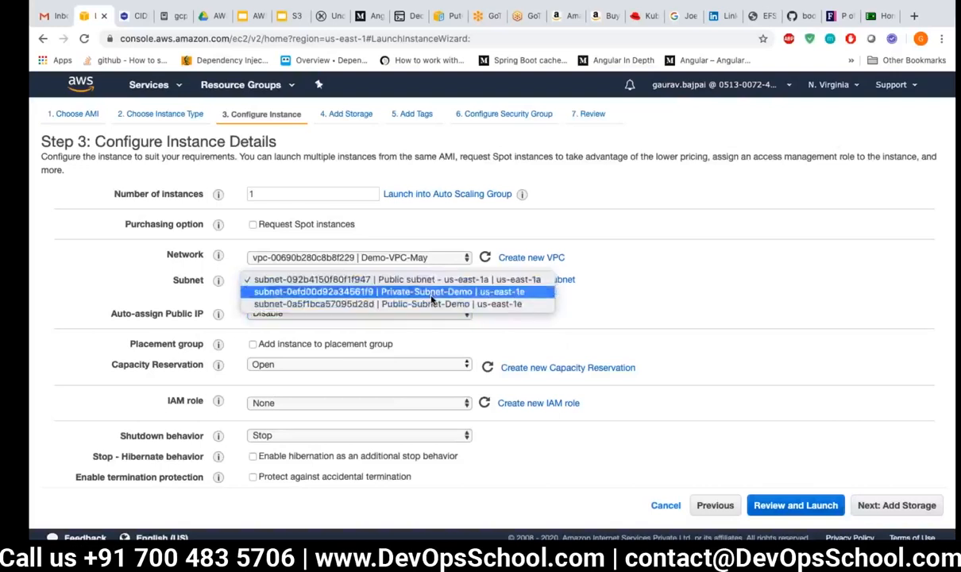
pyautogui.click(433, 304)
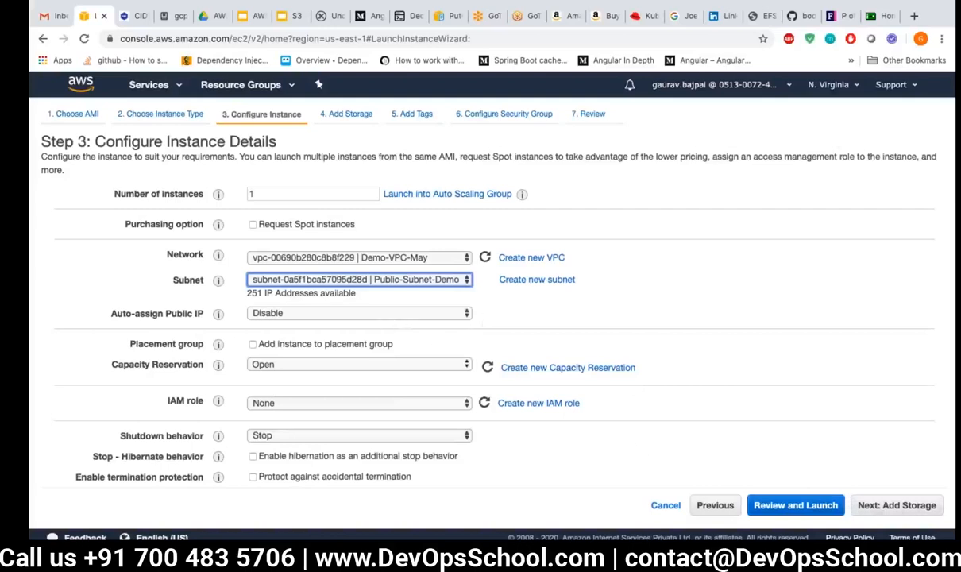
# Step: Keep the default storage, launch the instance with the existing key pair aws-demo, and open the instances list
pyautogui.click(883, 503)
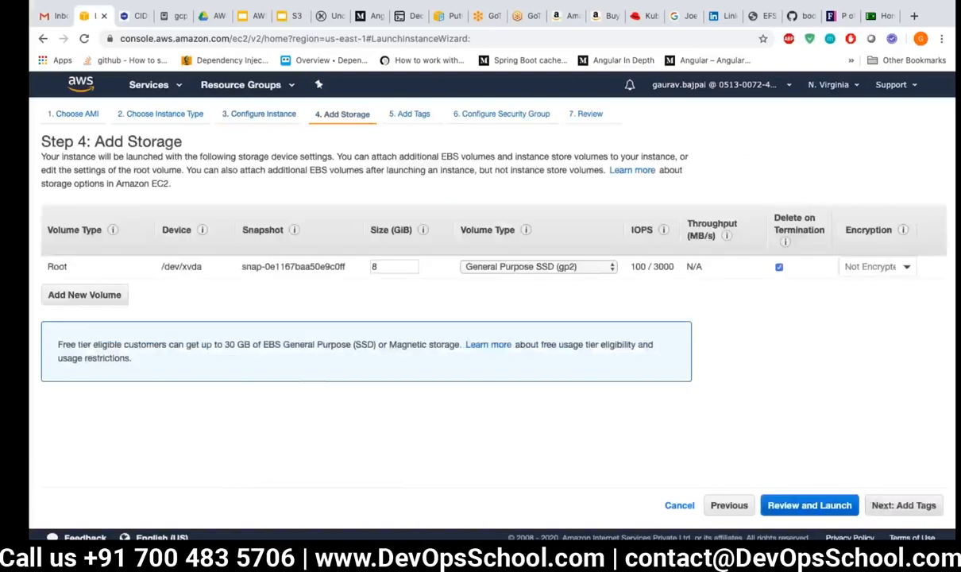
pyautogui.click(809, 506)
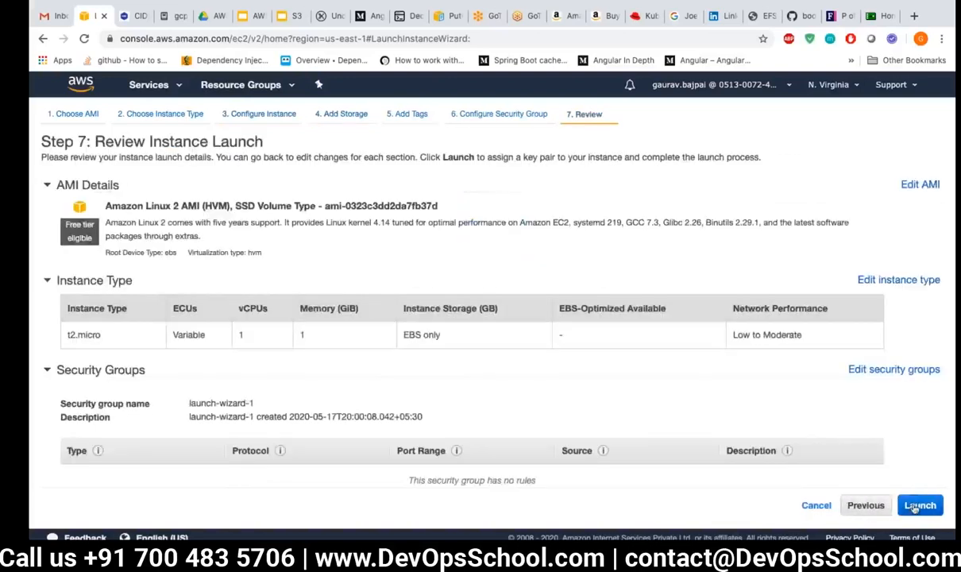
pyautogui.click(920, 505)
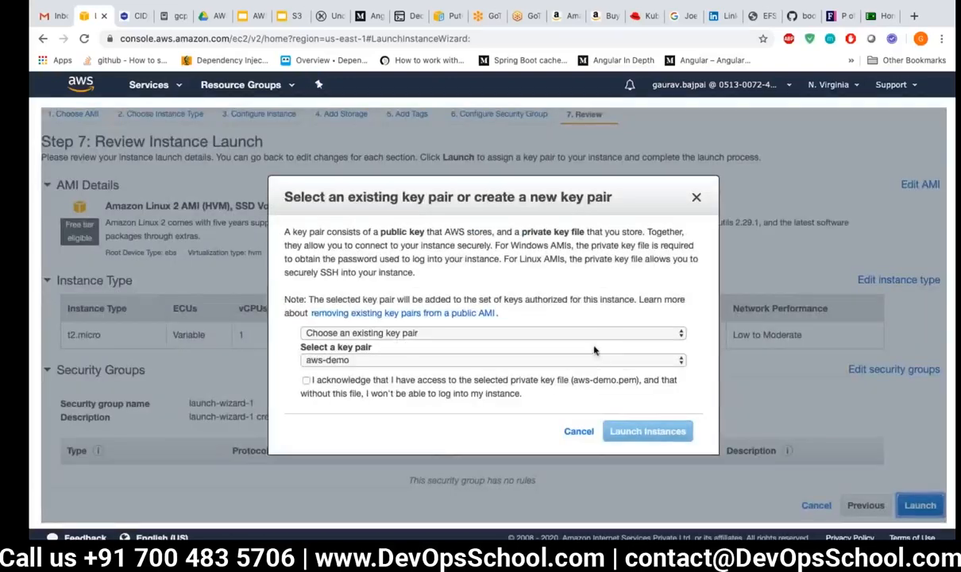
pyautogui.click(533, 382)
pyautogui.click(648, 431)
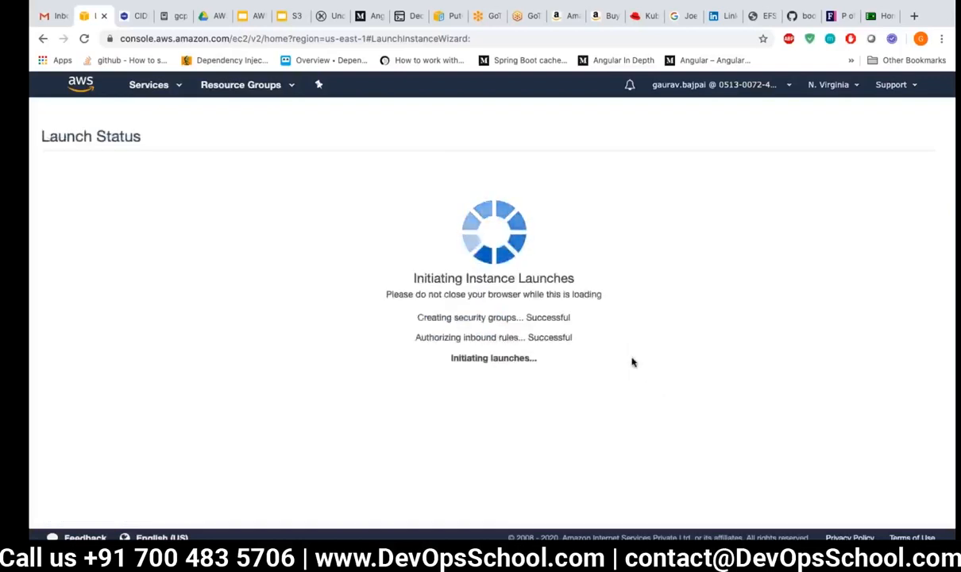
pyautogui.scroll(-2, 635, 479)
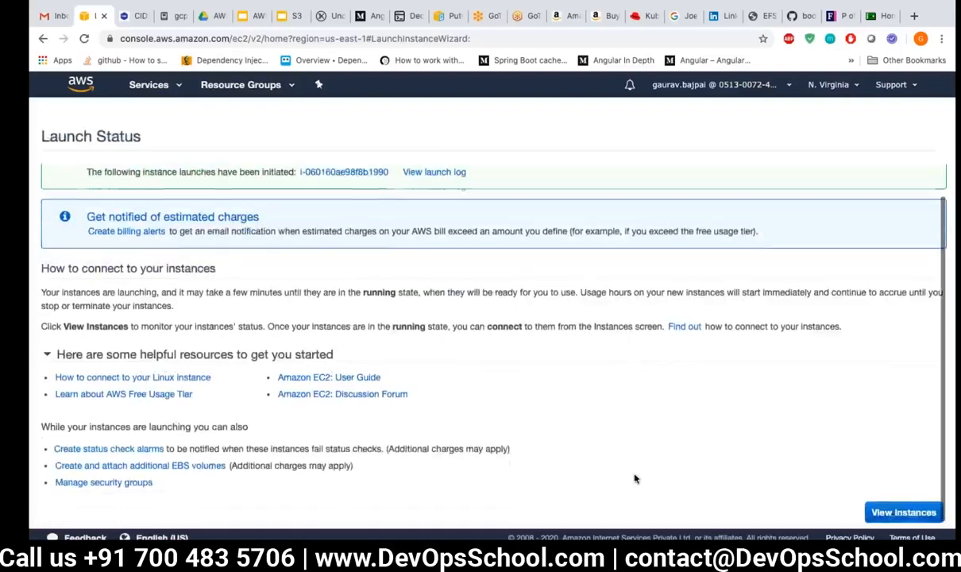
pyautogui.click(898, 510)
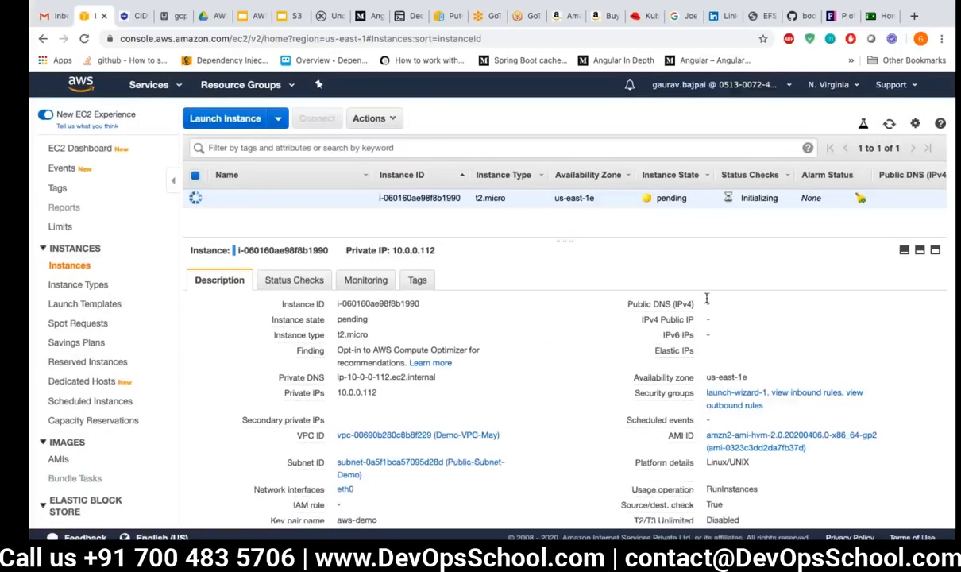
# Step: Examine the launched instance's public DNS, IPv4 public IP and private IP in its description
pyautogui.moveTo(697, 296); pyautogui.dragTo(800, 342)
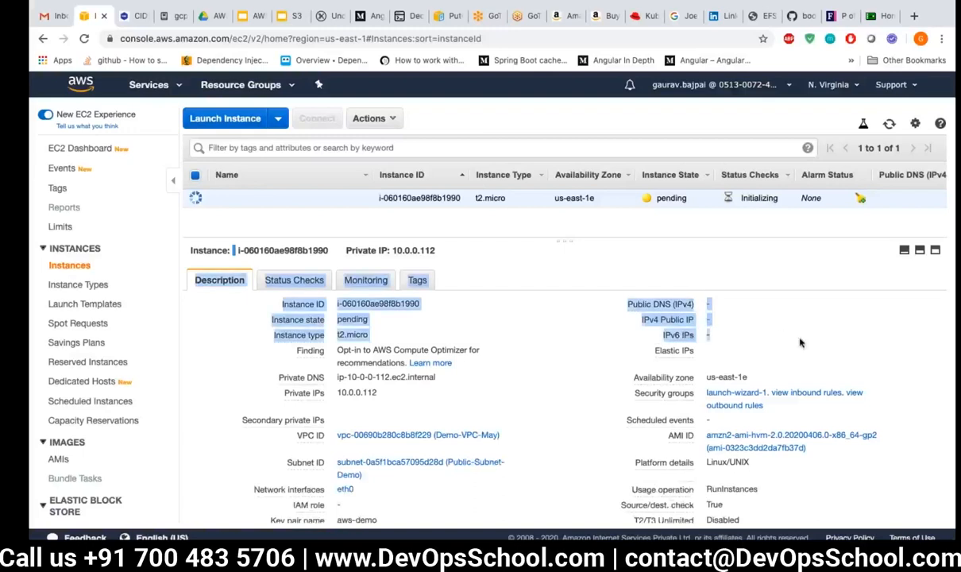
pyautogui.click(701, 322)
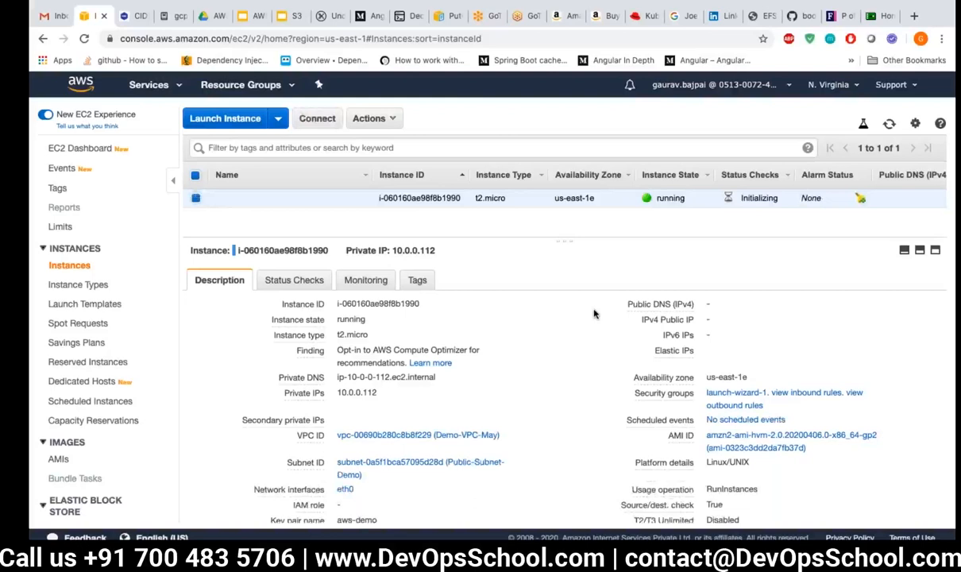
pyautogui.moveTo(635, 310)
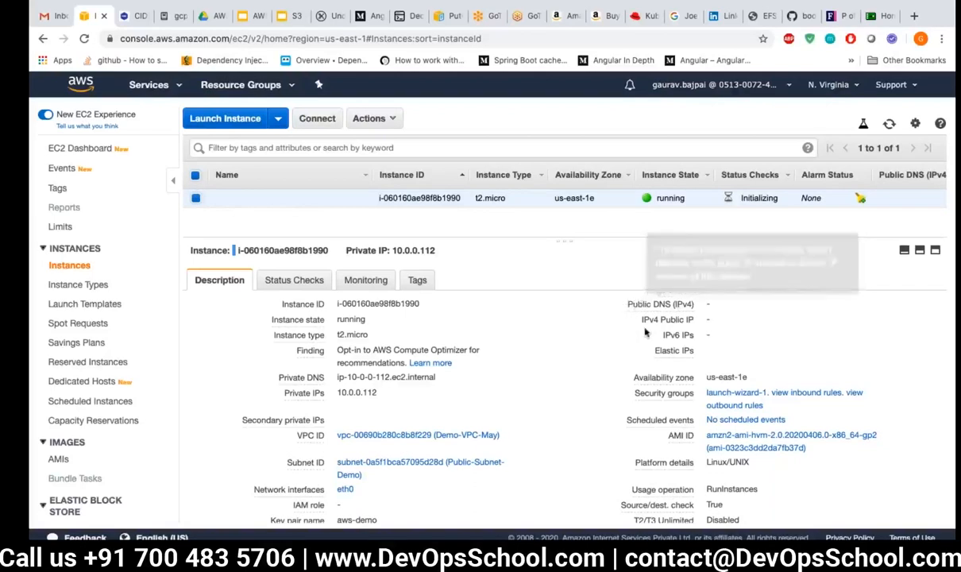
pyautogui.moveTo(626, 304); pyautogui.dragTo(734, 315)
pyautogui.click(774, 339)
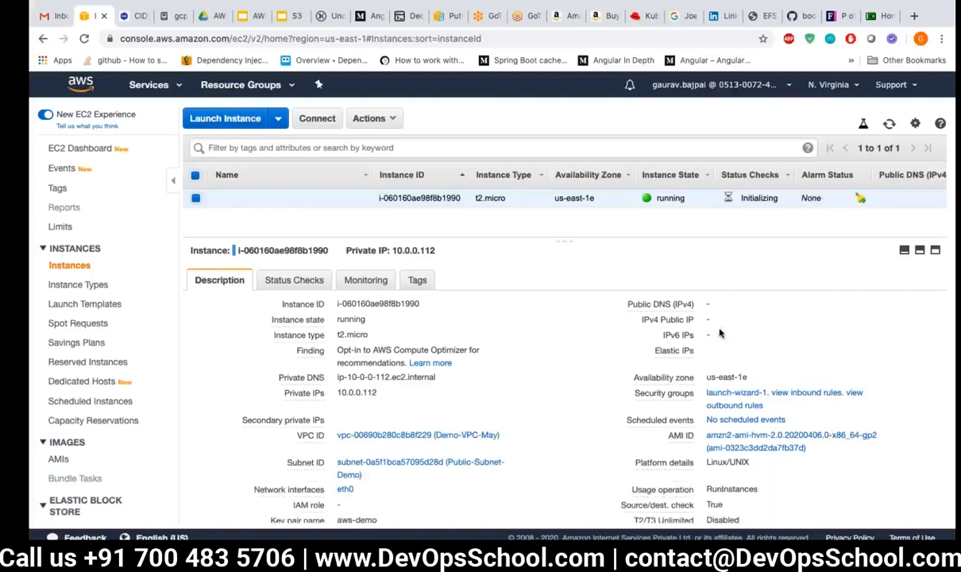
pyautogui.moveTo(378, 393); pyautogui.dragTo(344, 393)
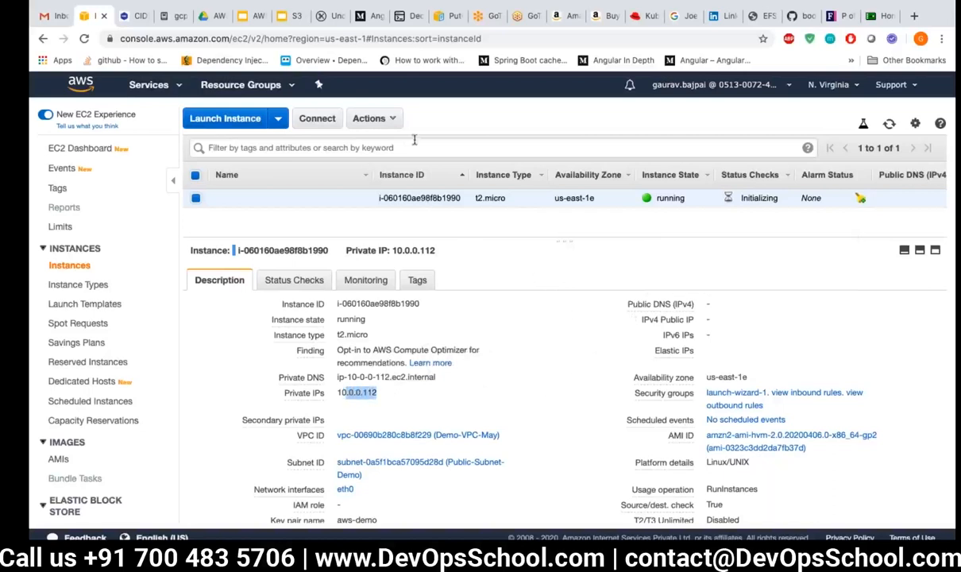
# Step: Terminate the instance launched without a public IP and confirm the termination
pyautogui.click(374, 118)
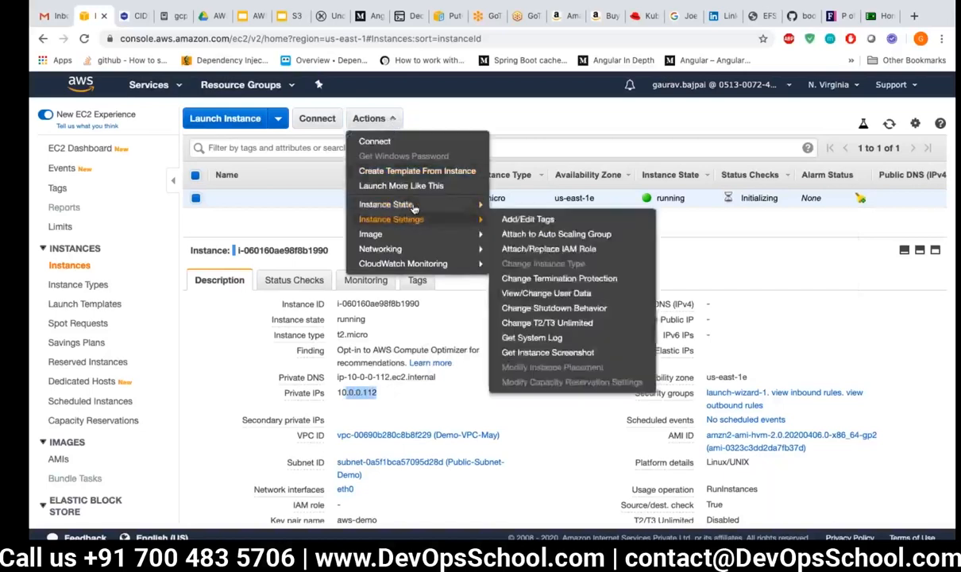
pyautogui.moveTo(402, 204)
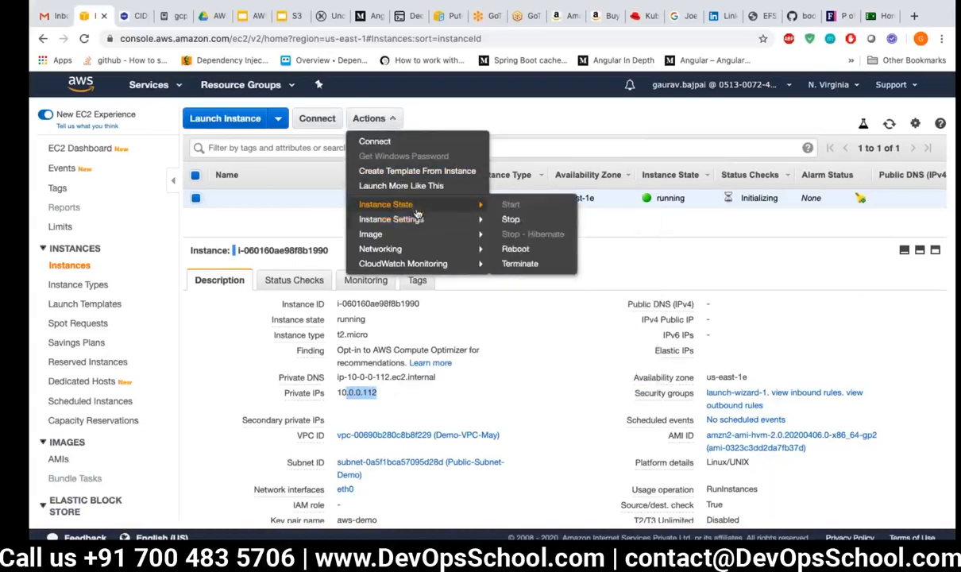
pyautogui.click(539, 267)
pyautogui.click(665, 394)
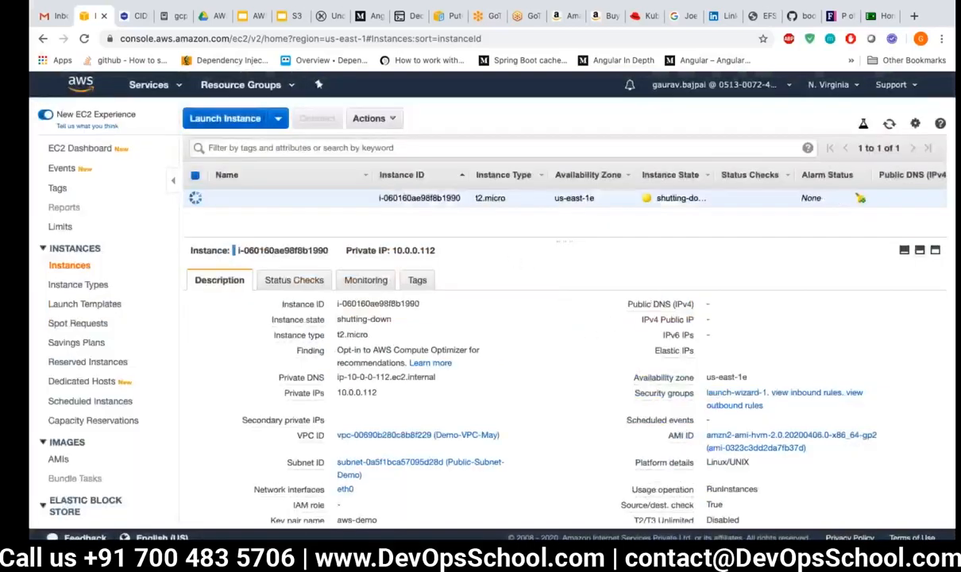
# Step: Start another instance with the Amazon Linux 2 AMI and t2.micro type, continuing to the instance details
pyautogui.click(279, 119)
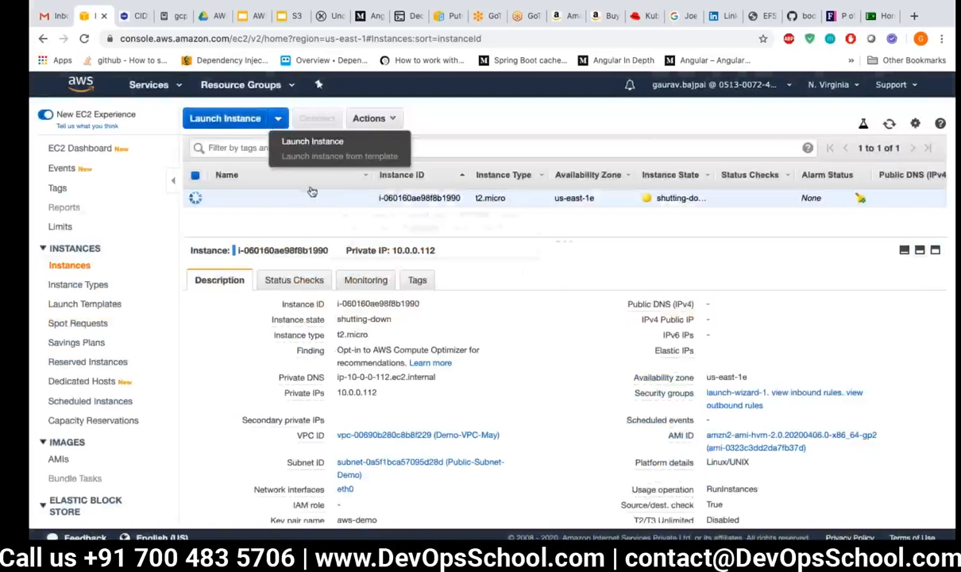
pyautogui.click(484, 118)
pyautogui.click(208, 121)
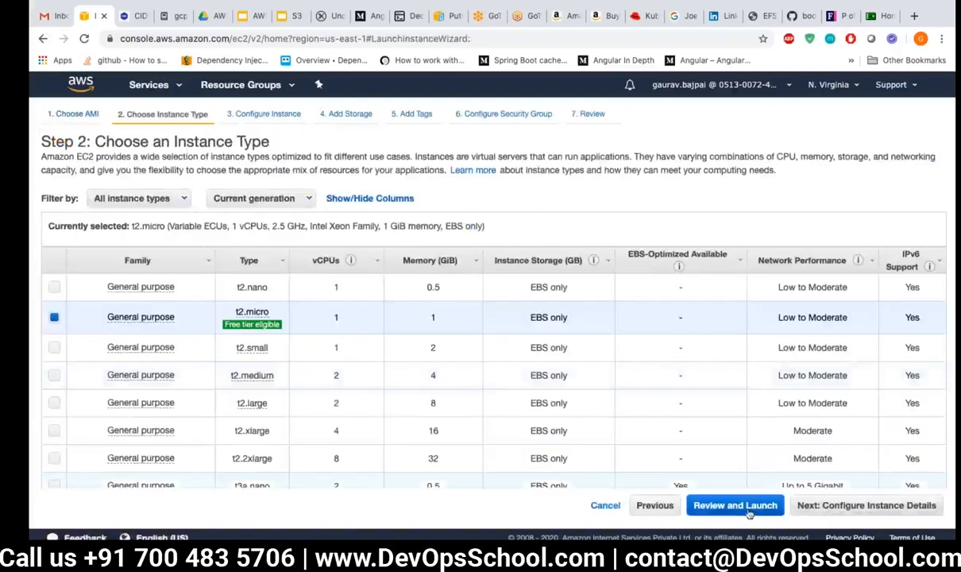
pyautogui.click(832, 509)
# Step: Set the network to Demo-VPC-May and the subnet to Public-Subnet-Demo, keeping auto-assign public IP on the subnet setting (Enable)
pyautogui.click(370, 258)
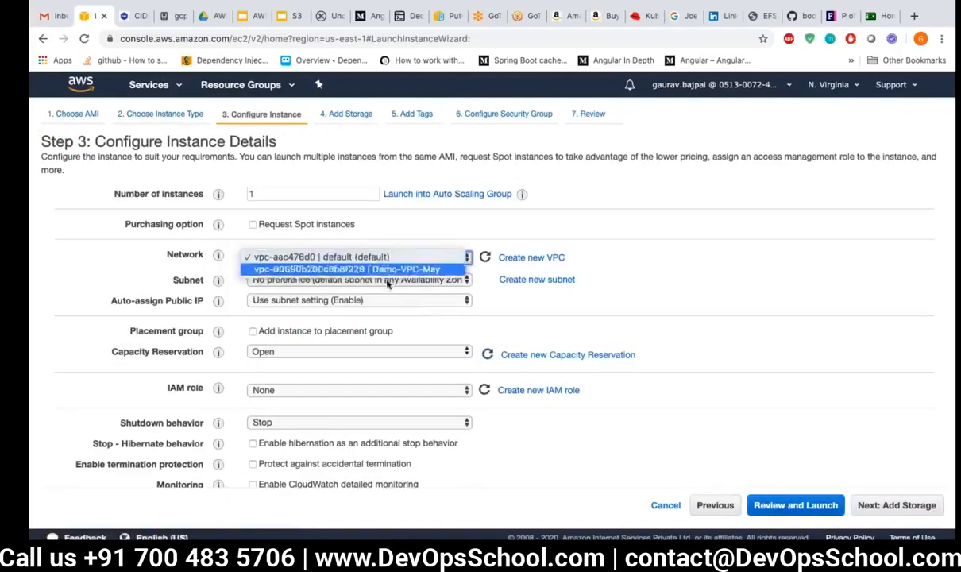
pyautogui.click(385, 270)
pyautogui.click(367, 278)
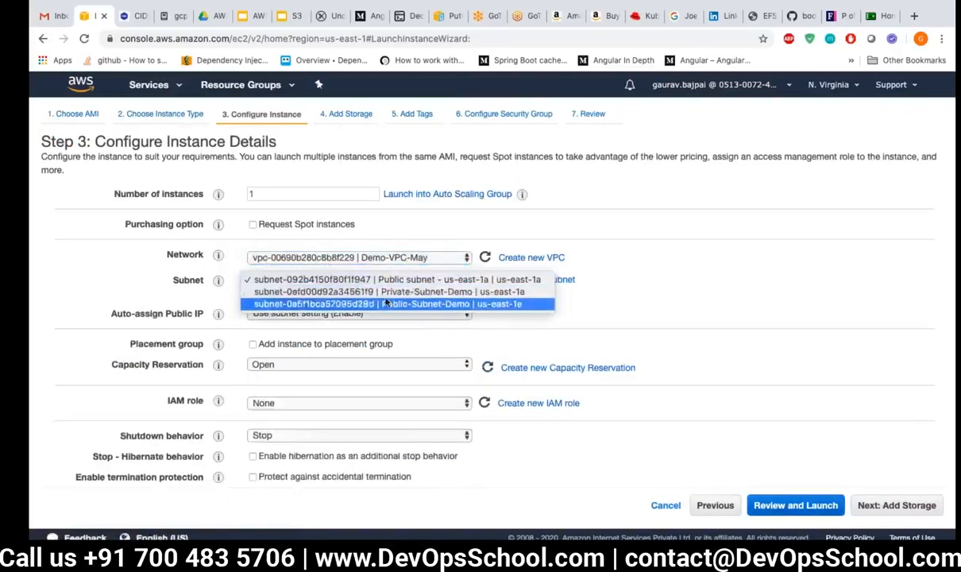
pyautogui.click(397, 282)
pyautogui.click(359, 278)
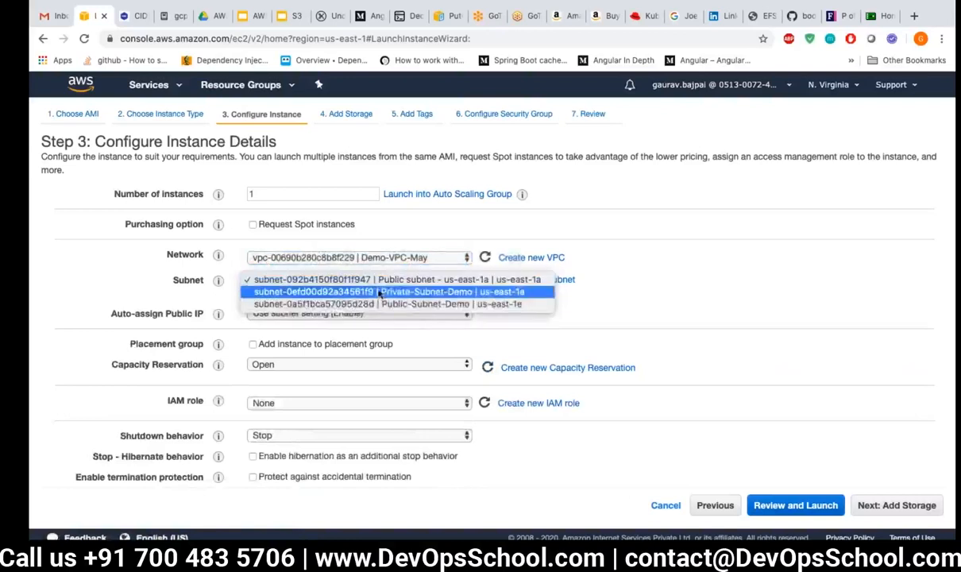
pyautogui.click(382, 305)
pyautogui.click(340, 311)
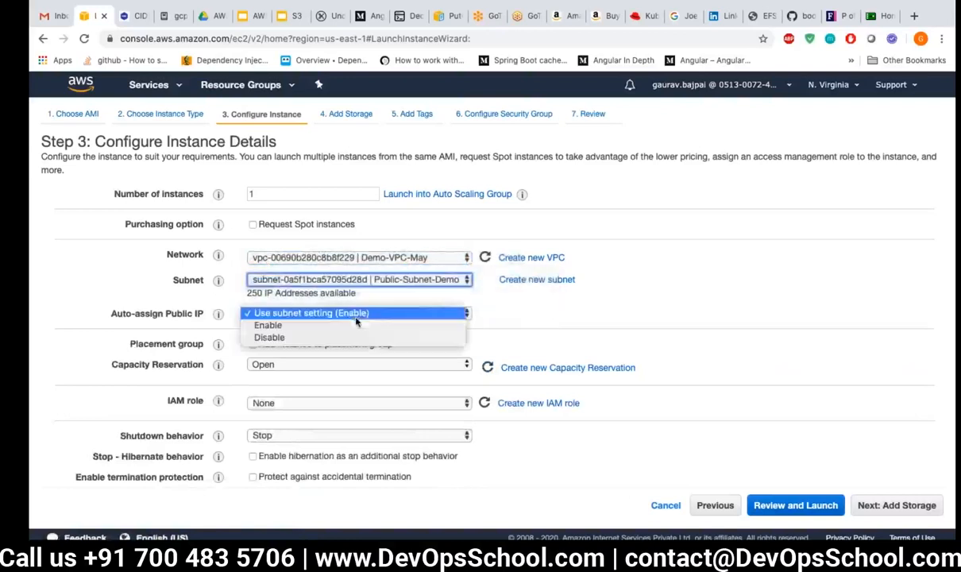
pyautogui.click(518, 331)
pyautogui.scroll(-4, 518, 333)
pyautogui.scroll(3, 518, 333)
pyautogui.scroll(1, 518, 334)
# Step: Keep the default storage, add no tags, and accept a new security group allowing SSH from 0.0.0.0/0, continuing to the launch review
pyautogui.click(874, 506)
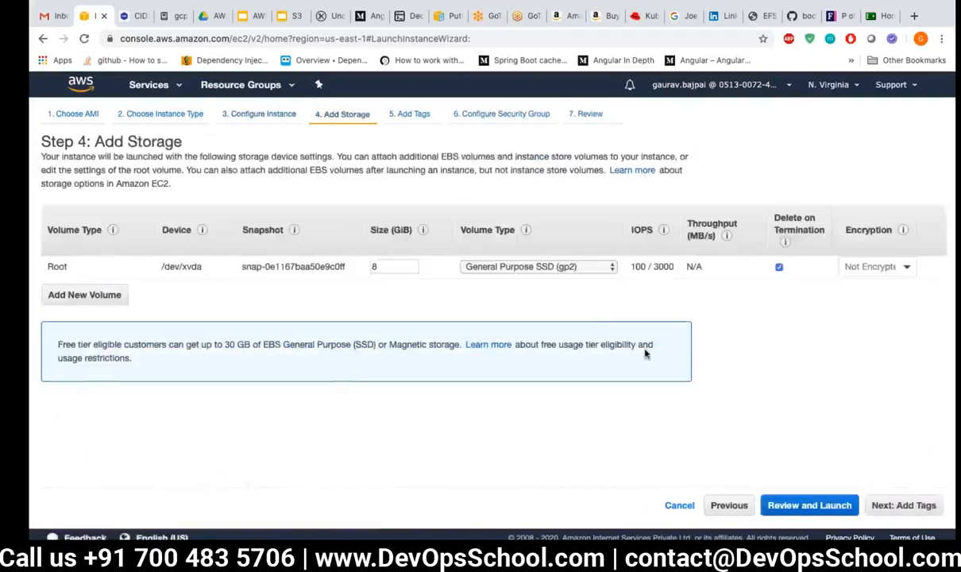
pyautogui.click(907, 505)
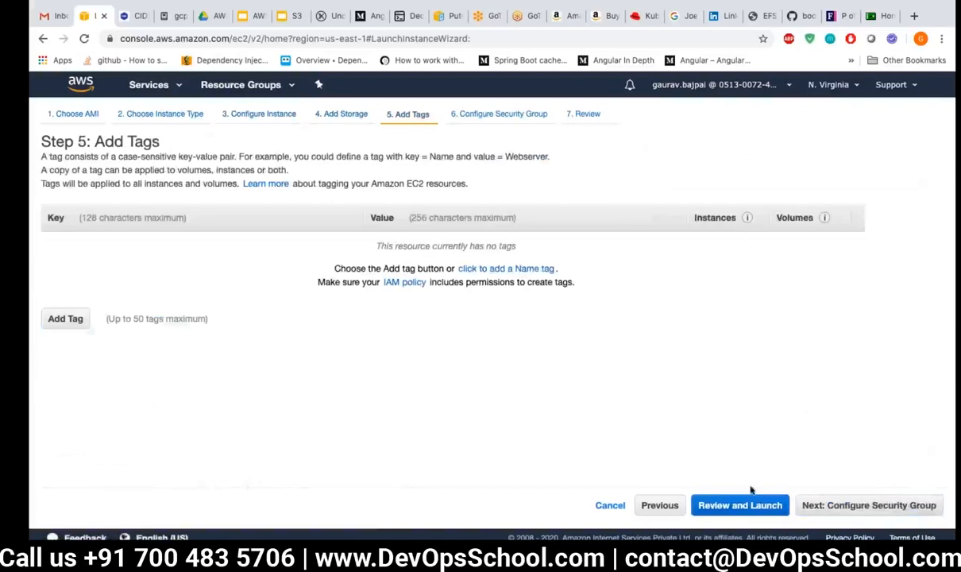
pyautogui.click(850, 505)
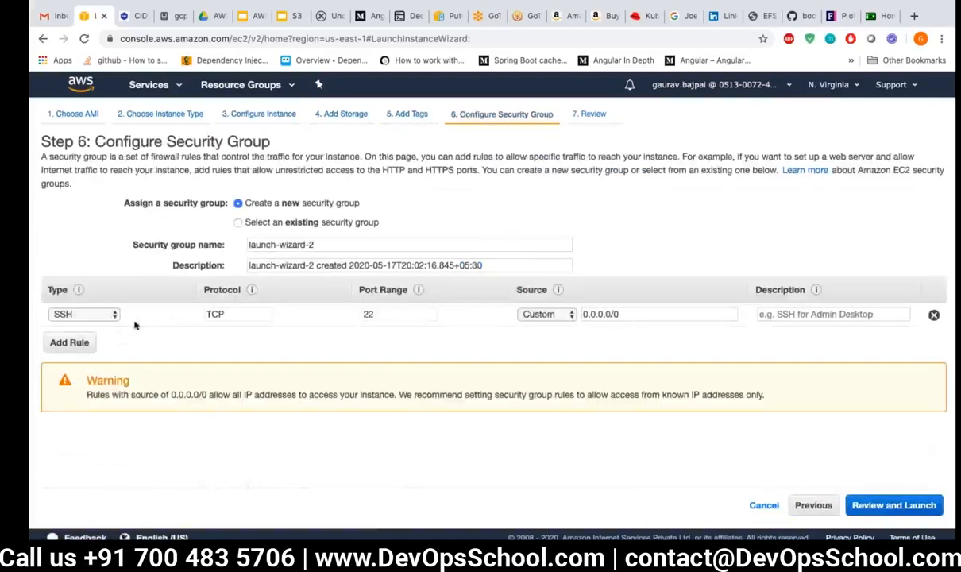
pyautogui.click(901, 511)
# Step: Launch the instance with the existing key pair aws-demo, acknowledging access to its private key file
pyautogui.click(919, 505)
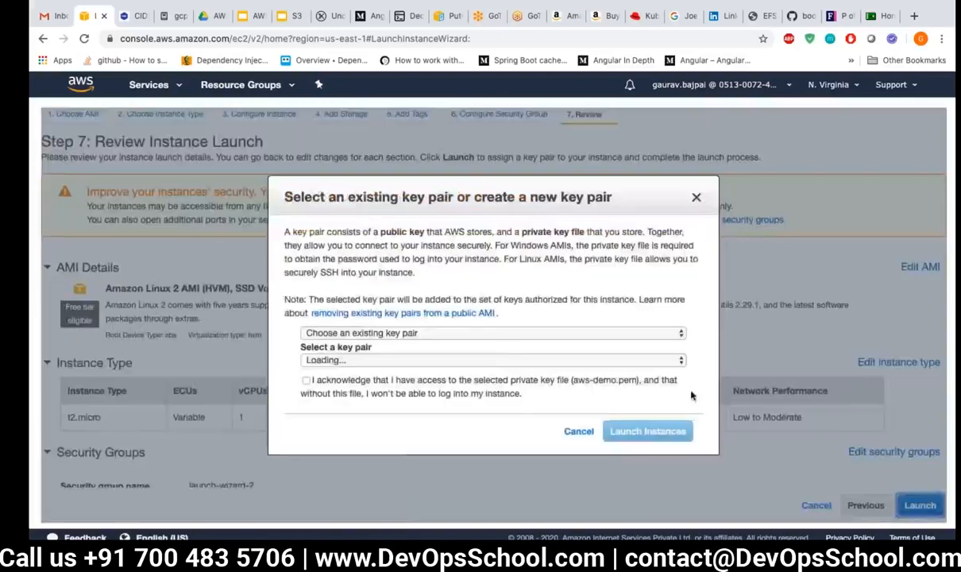
pyautogui.click(452, 387)
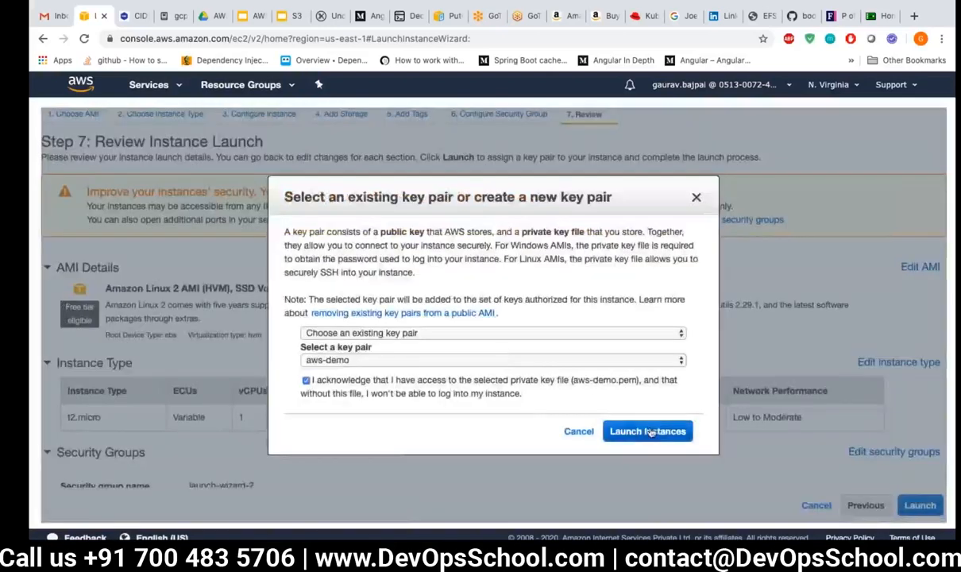
pyautogui.click(650, 431)
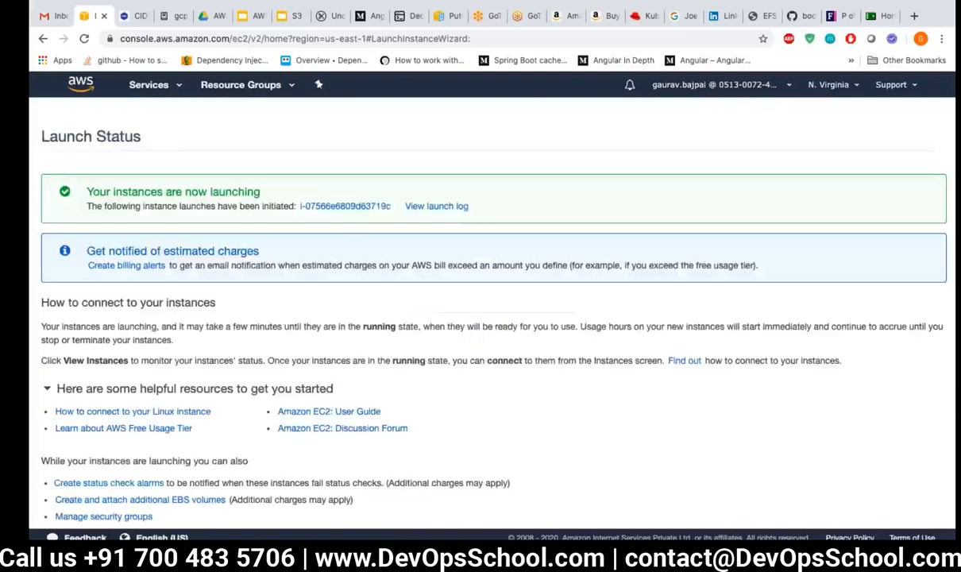
# Step: Open the instances list and show the details of the newly launched instance
pyautogui.scroll(-1, 794, 445)
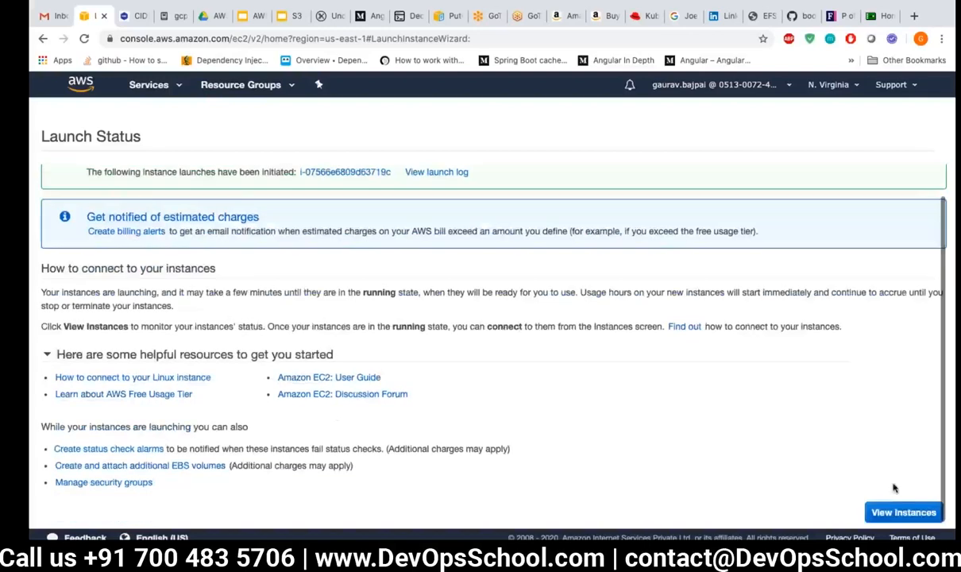
pyautogui.click(895, 512)
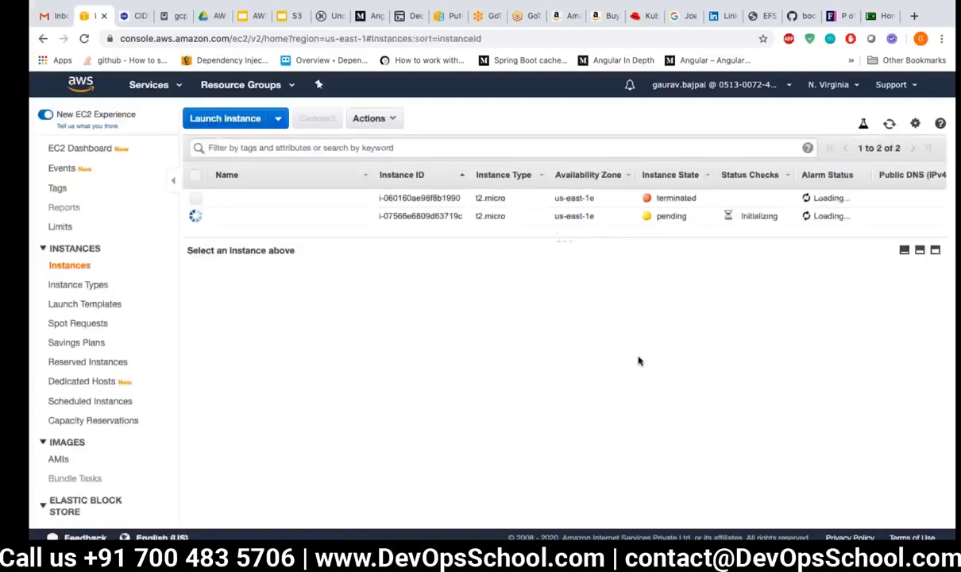
pyautogui.click(668, 224)
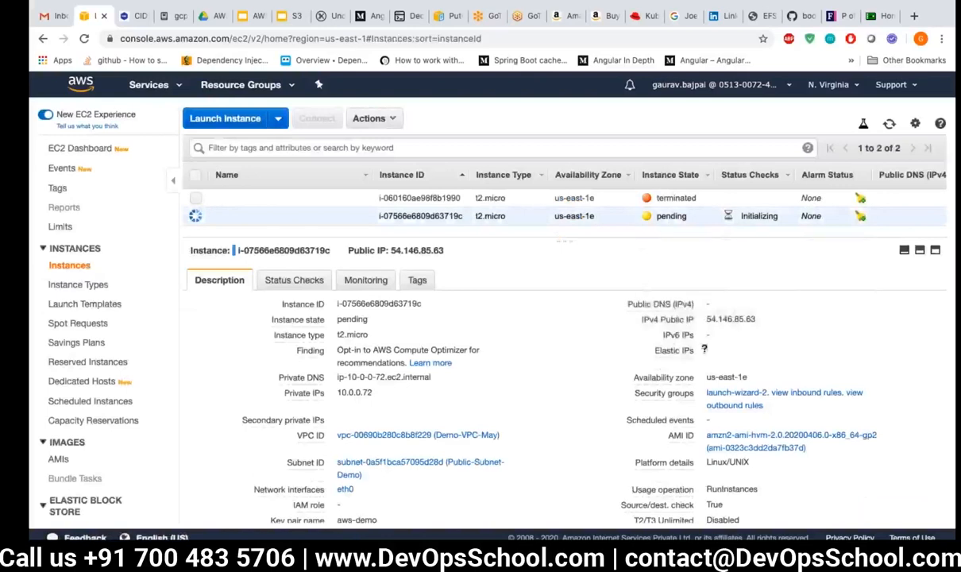
# Step: Check the new instance's public IP and review the instance, public subnet, route table and internet gateway in the network diagram
pyautogui.moveTo(757, 320); pyautogui.dragTo(706, 326)
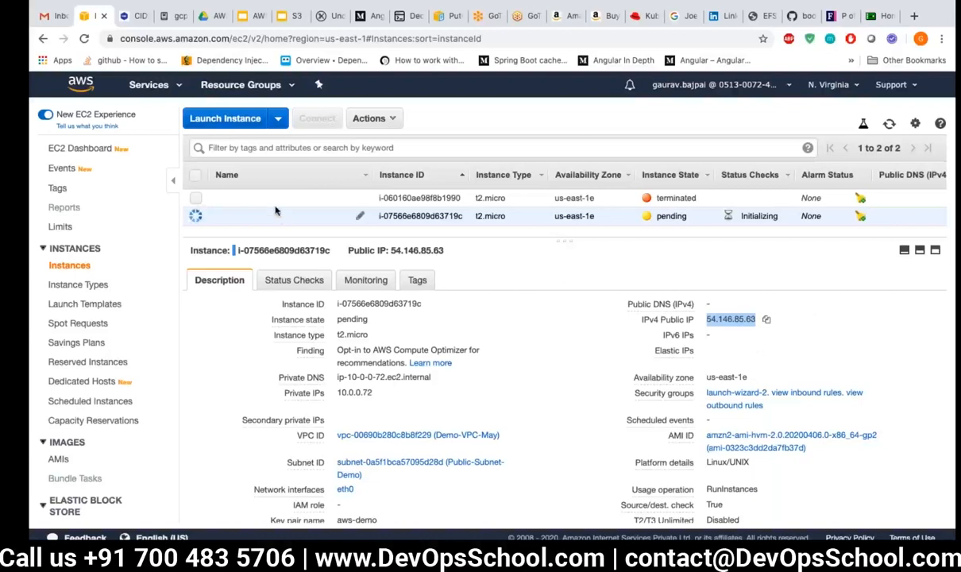
pyautogui.click(238, 216)
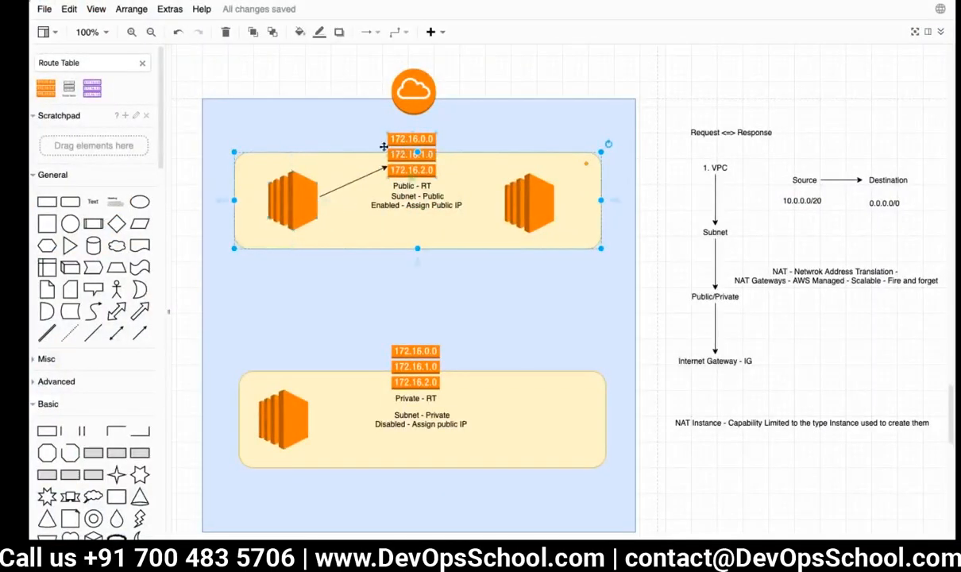
pyautogui.click(287, 191)
pyautogui.click(392, 209)
pyautogui.click(419, 137)
pyautogui.click(422, 107)
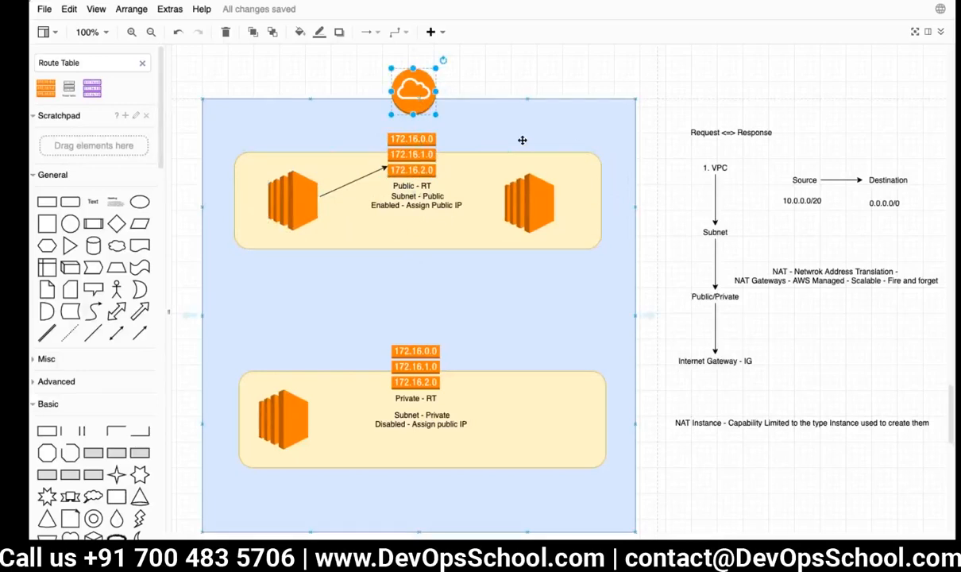
pyautogui.press('super+Tab')
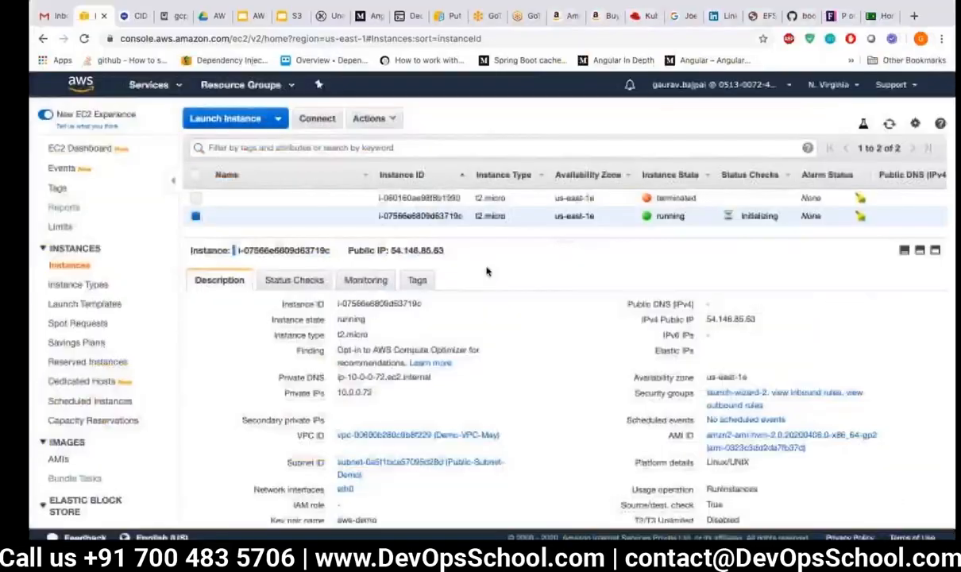
# Step: Try to connect to the new instance through EC2 Instance Connect (browser-based SSH) with the user name ec2-user
pyautogui.click(318, 120)
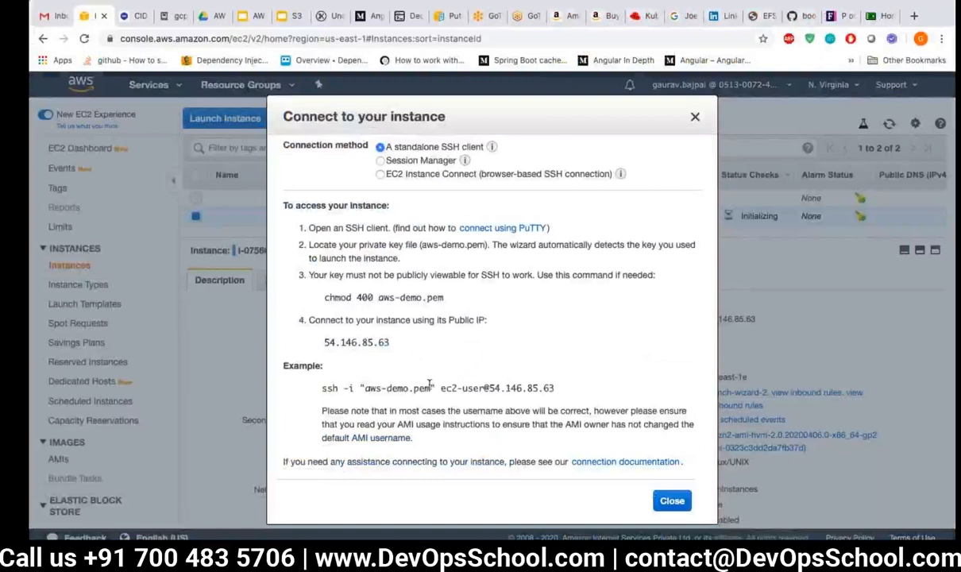
pyautogui.click(413, 175)
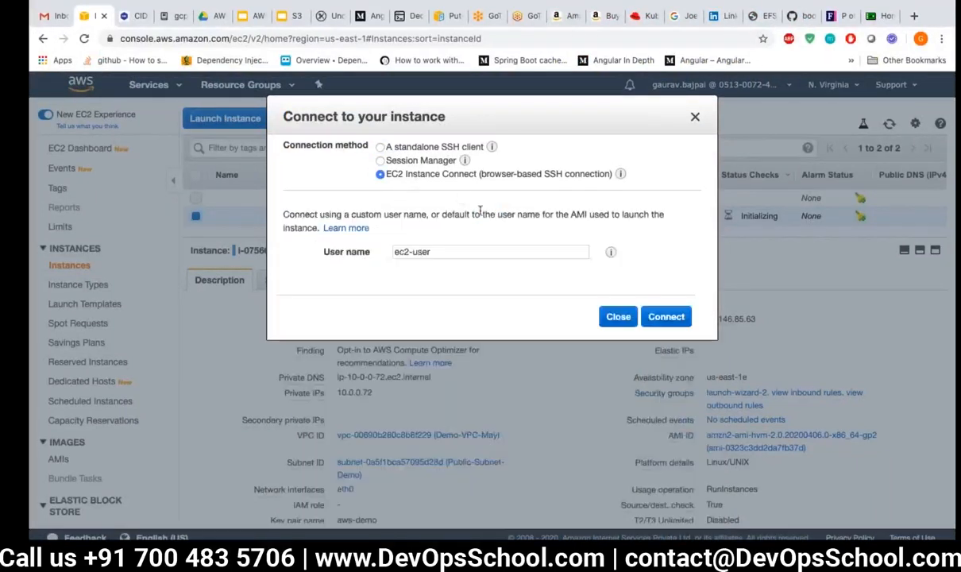
pyautogui.click(666, 317)
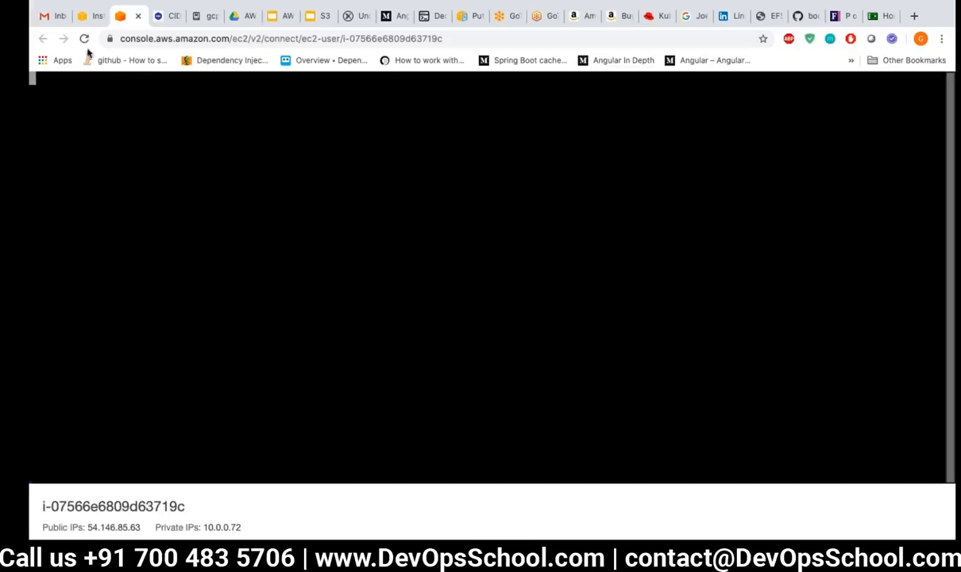
# Step: Reopen the instance's connection instructions and copy the example ssh command for a standalone SSH client
pyautogui.click(88, 15)
pyautogui.click(311, 121)
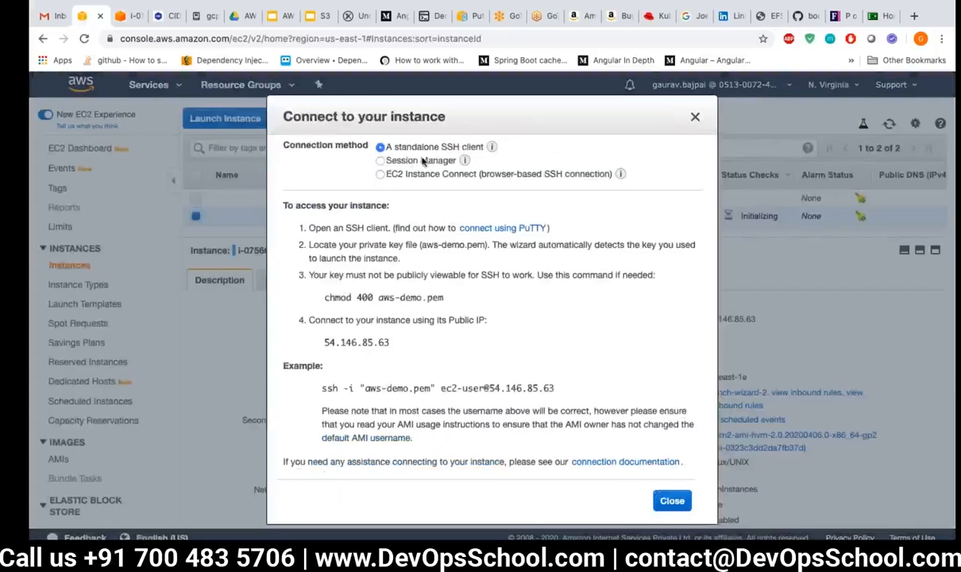
pyautogui.moveTo(323, 387); pyautogui.dragTo(555, 388)
pyautogui.hotkey('ctrl', 'Left')
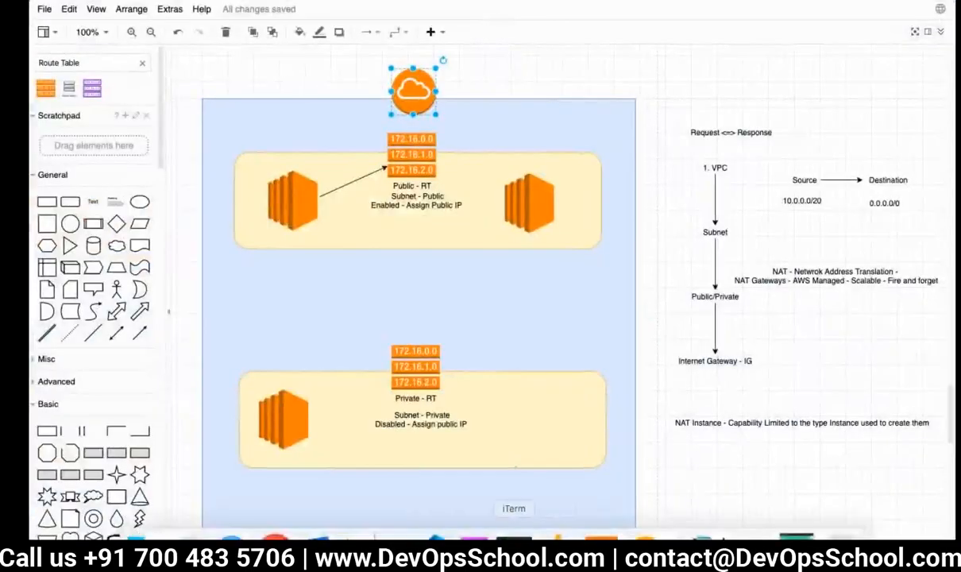
pyautogui.click(515, 542)
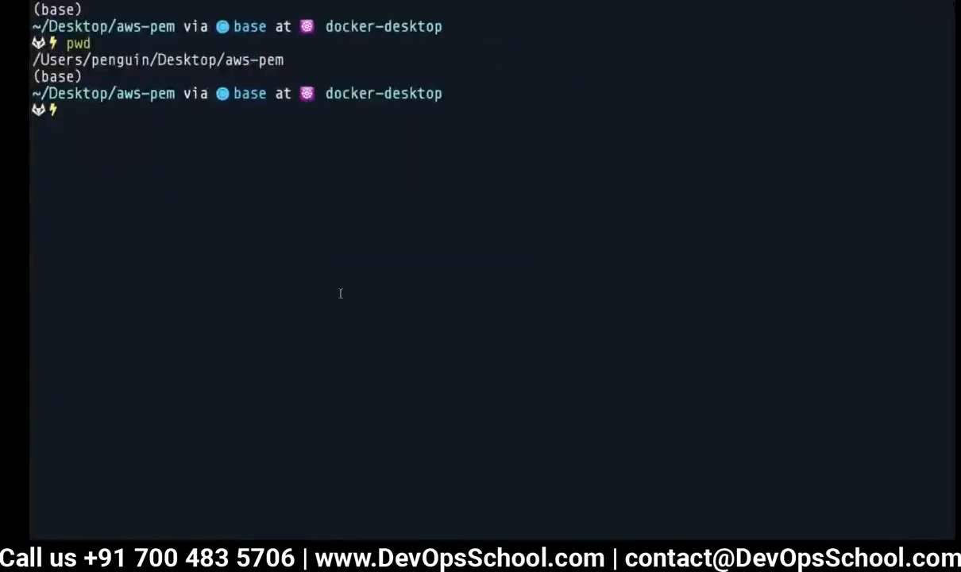
pyautogui.write('pwd')
pyautogui.press('Return')
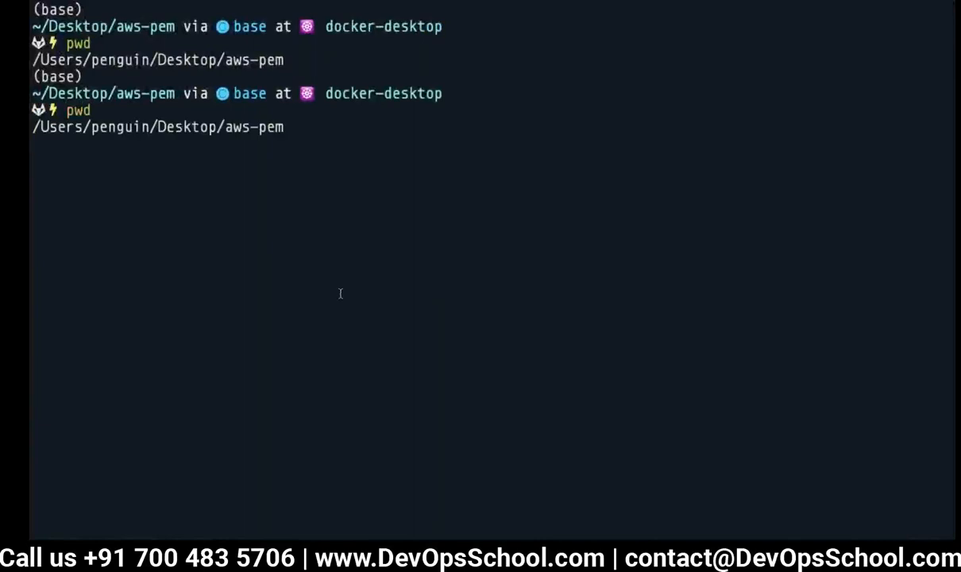
pyautogui.press('super+v')
pyautogui.press('Return')
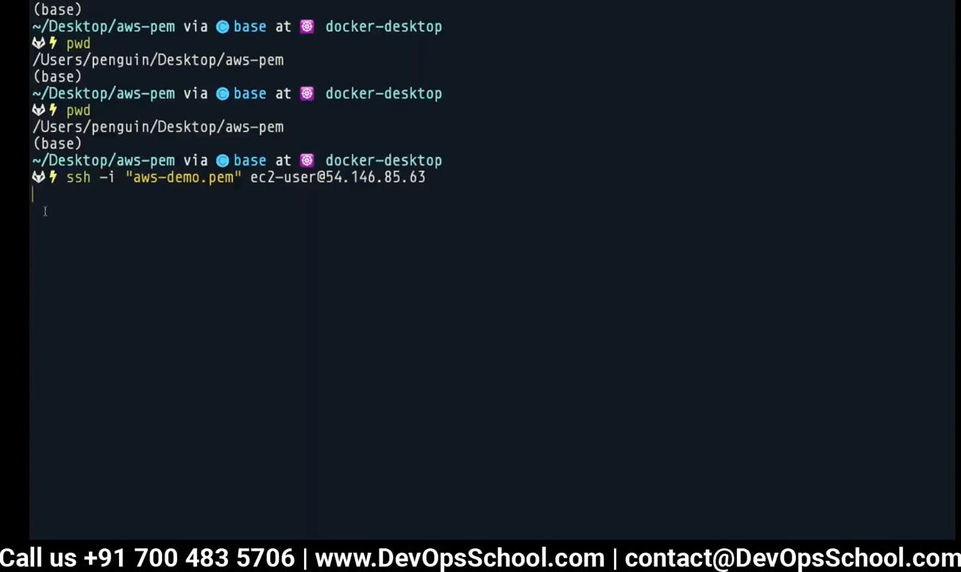
pyautogui.moveTo(38, 202); pyautogui.dragTo(37, 185)
pyautogui.click(75, 240)
# Step: Return to the browser and close the connection instructions and the browser-based SSH session
pyautogui.hotkey('ctrl', 'Right')
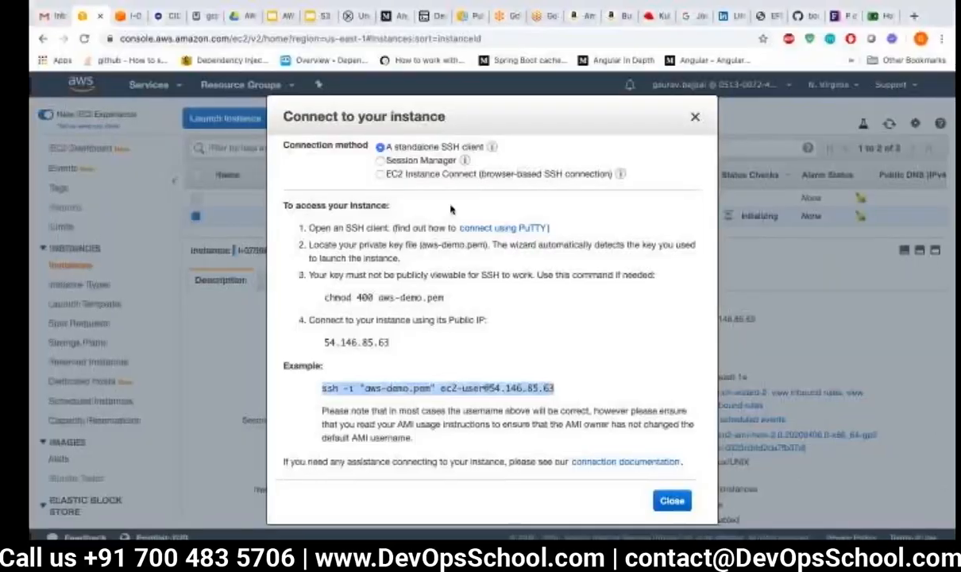
pyautogui.click(694, 119)
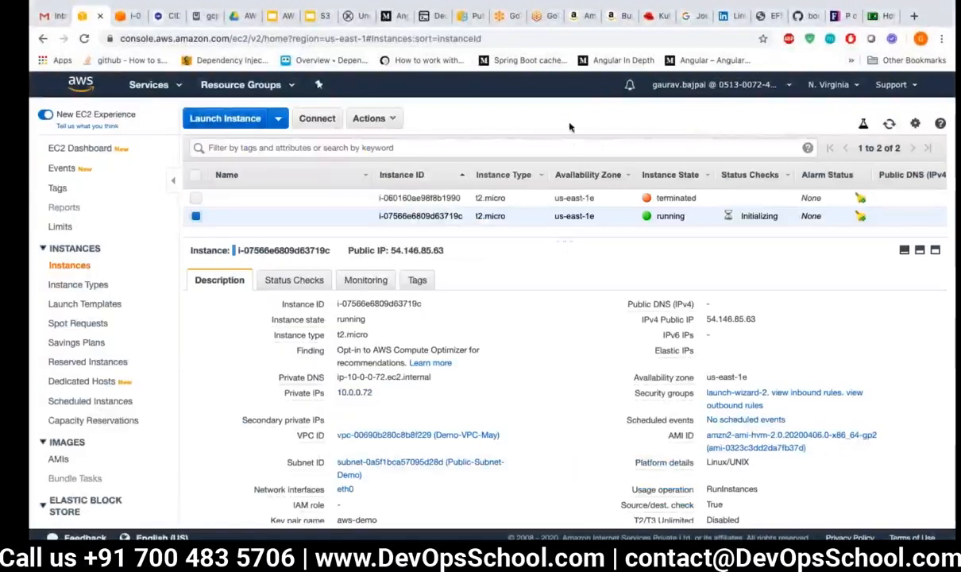
pyautogui.click(121, 15)
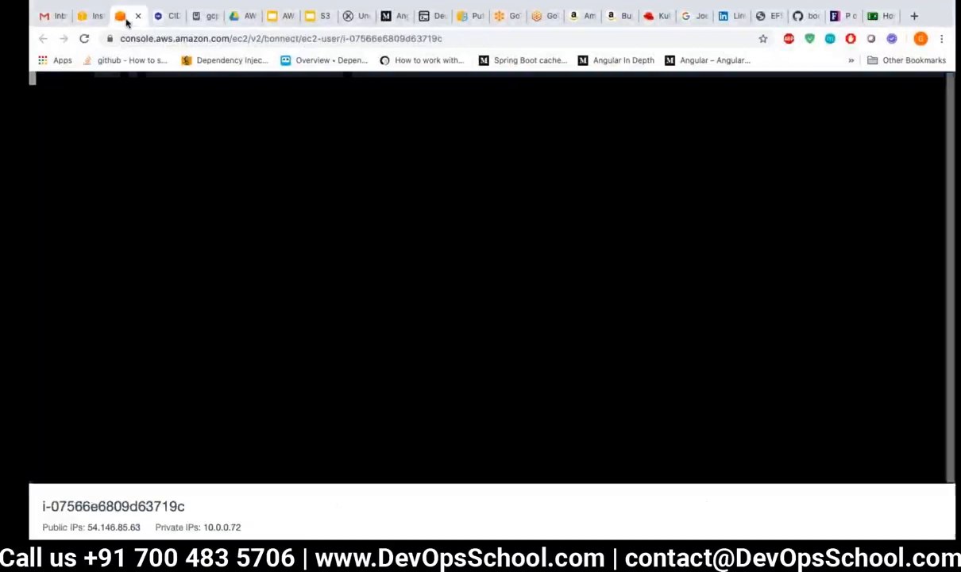
pyautogui.click(138, 17)
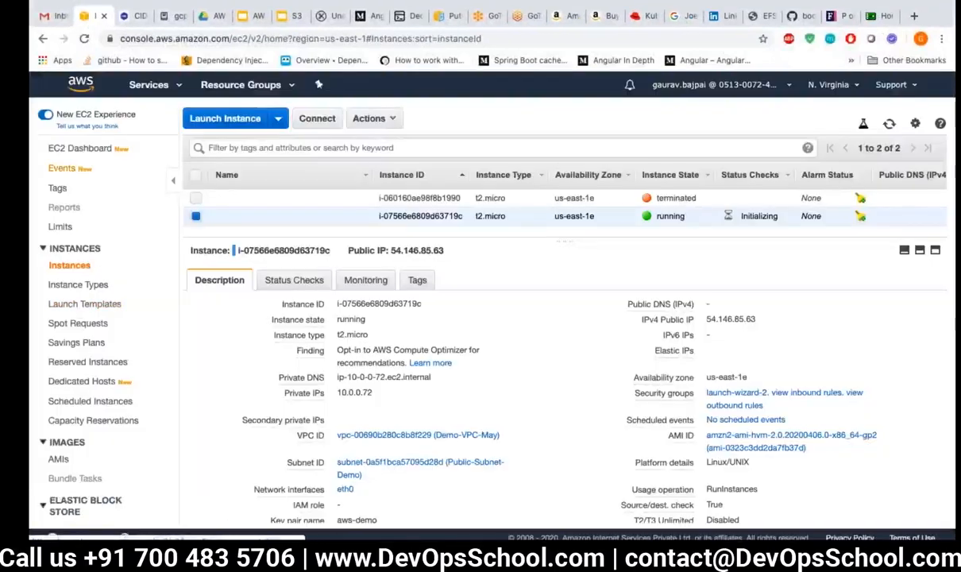
# Step: Open the AWS service search and review the public instance, its route table and the internet gateway in the network diagram
pyautogui.click(150, 85)
pyautogui.click(285, 129)
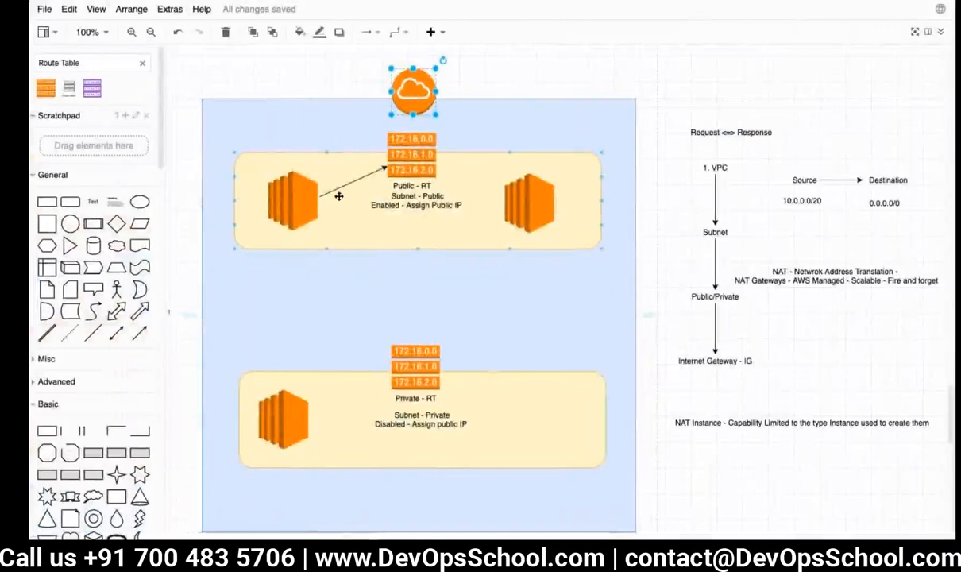
pyautogui.click(294, 201)
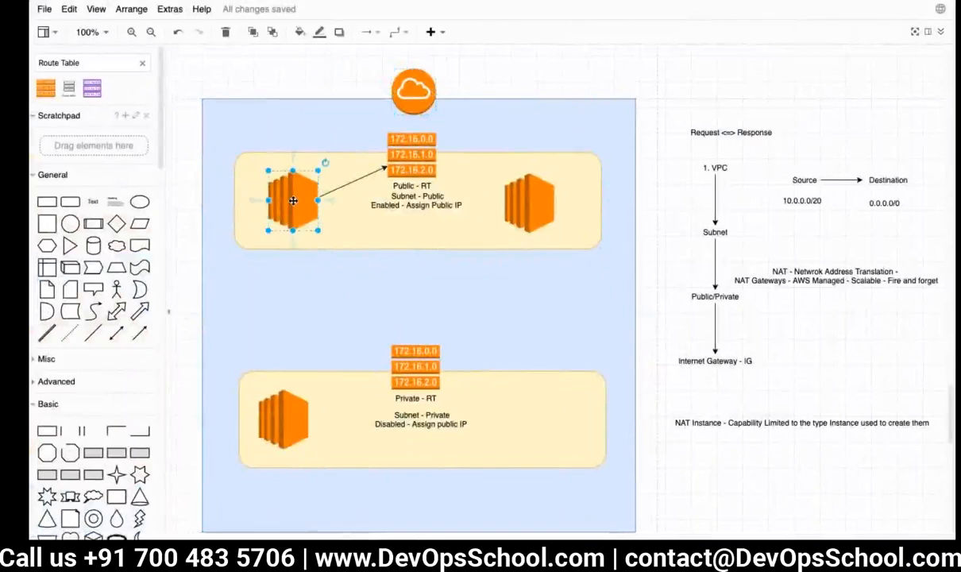
pyautogui.click(412, 170)
pyautogui.click(399, 87)
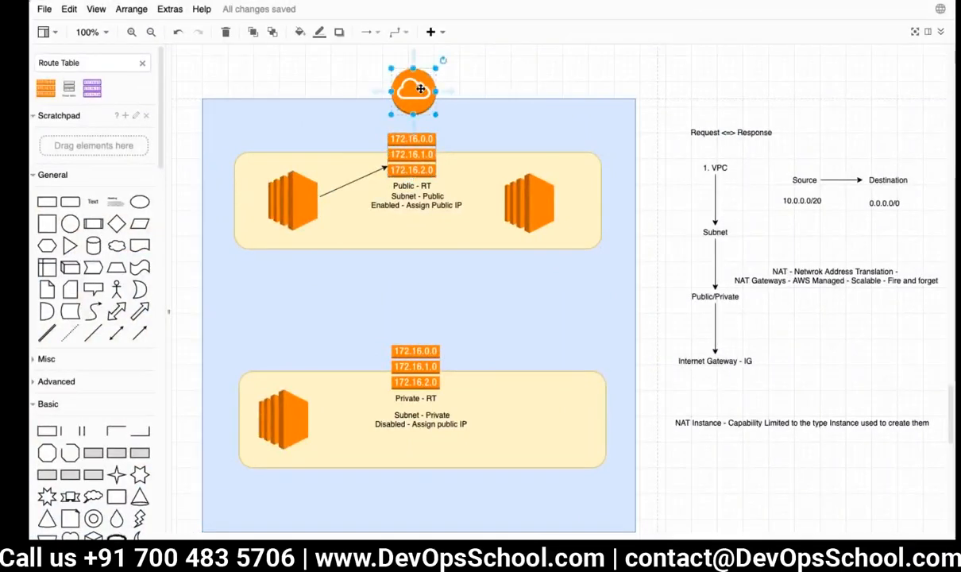
pyautogui.click(422, 165)
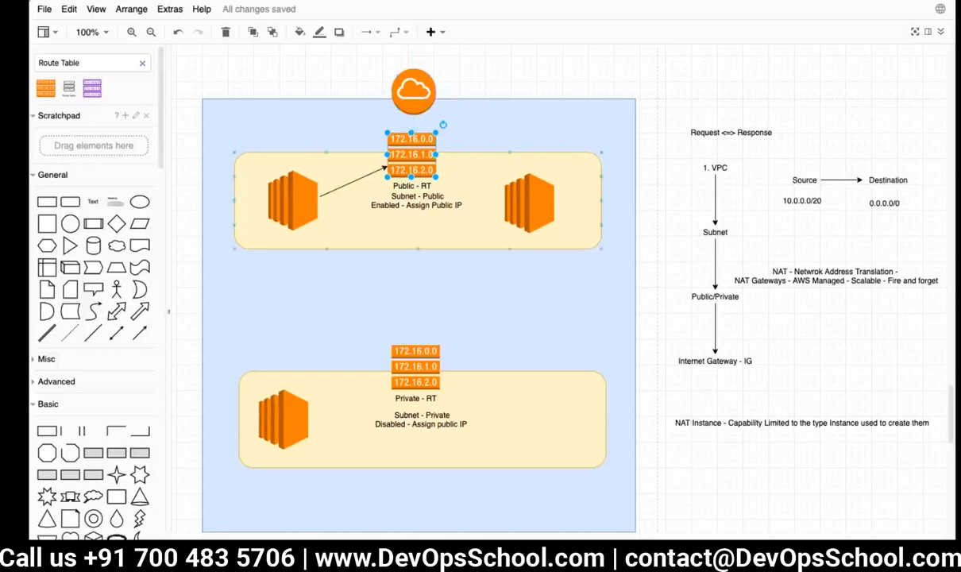
pyautogui.hotkey('ctrl', 'Right')
pyautogui.hotkey('ctrl', 'Right')
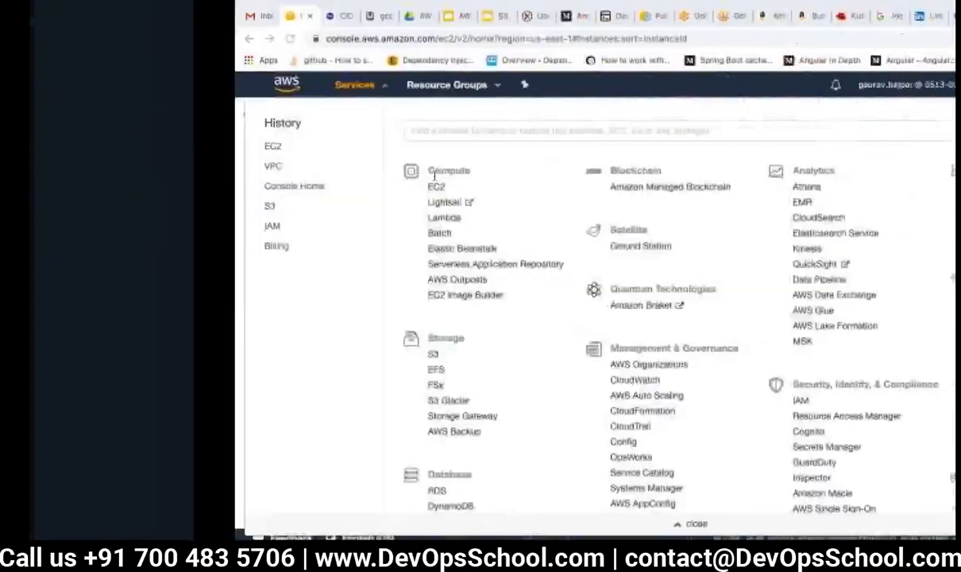
# Step: Open the VPC service, filter it by Demo-VPC-May, and list its route tables
pyautogui.write('vpc')
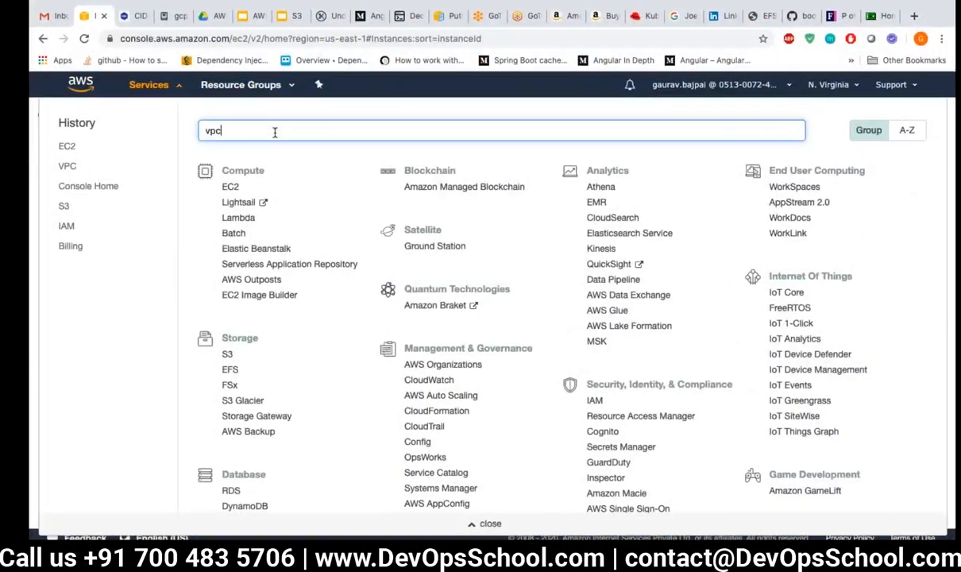
pyautogui.click(276, 166)
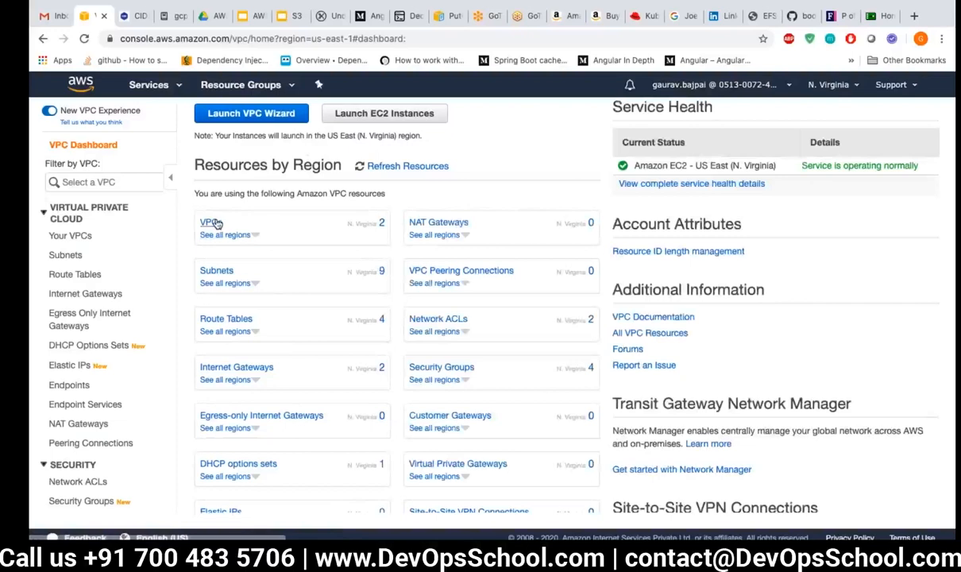
pyautogui.click(104, 179)
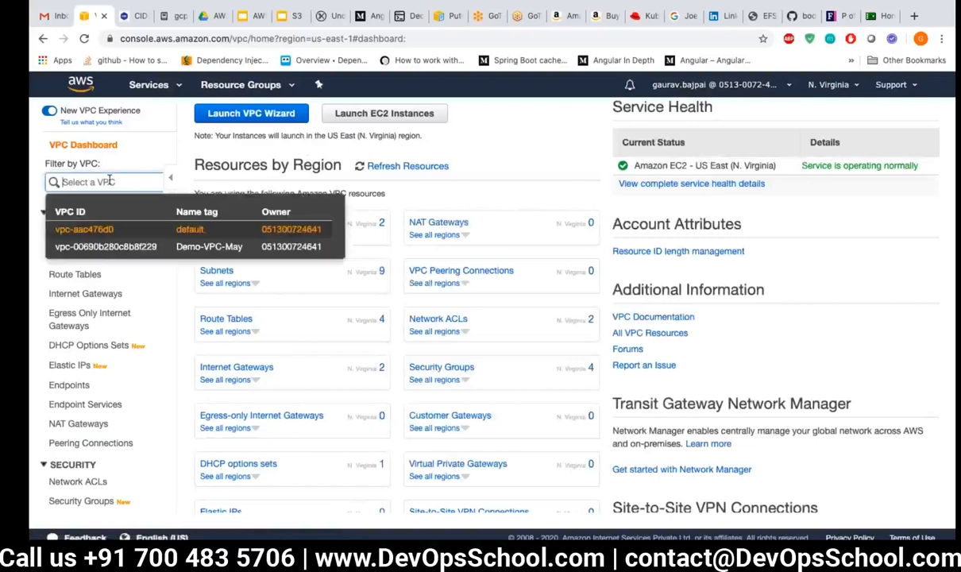
pyautogui.click(117, 246)
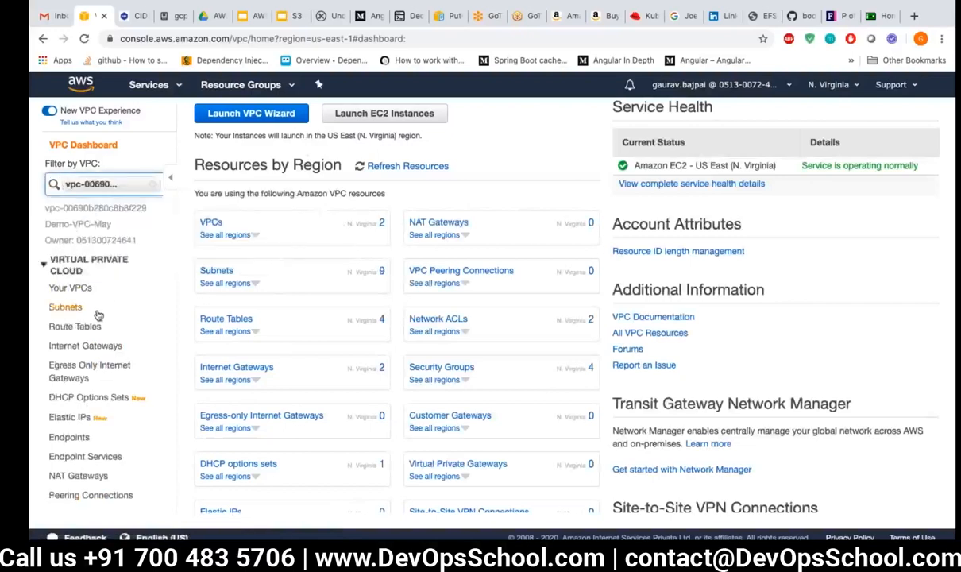
pyautogui.click(76, 327)
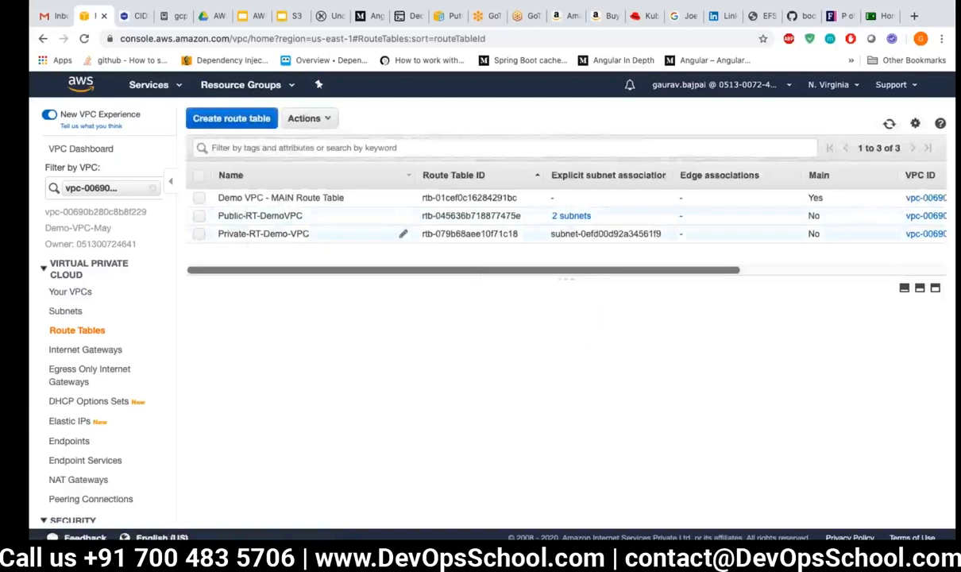
# Step: Examine the existing routes of the Public-RT-DemoVPC route table
pyautogui.click(297, 218)
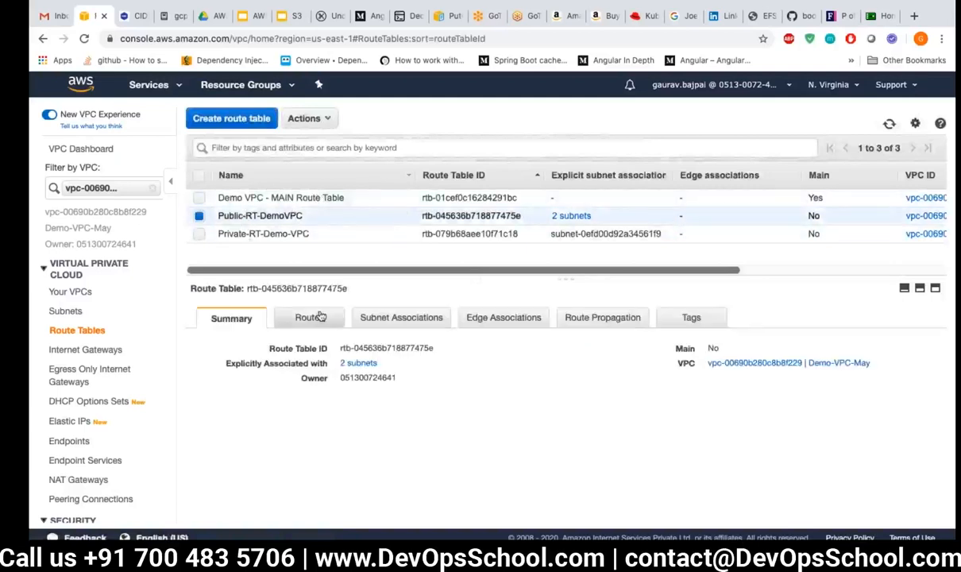
pyautogui.click(317, 317)
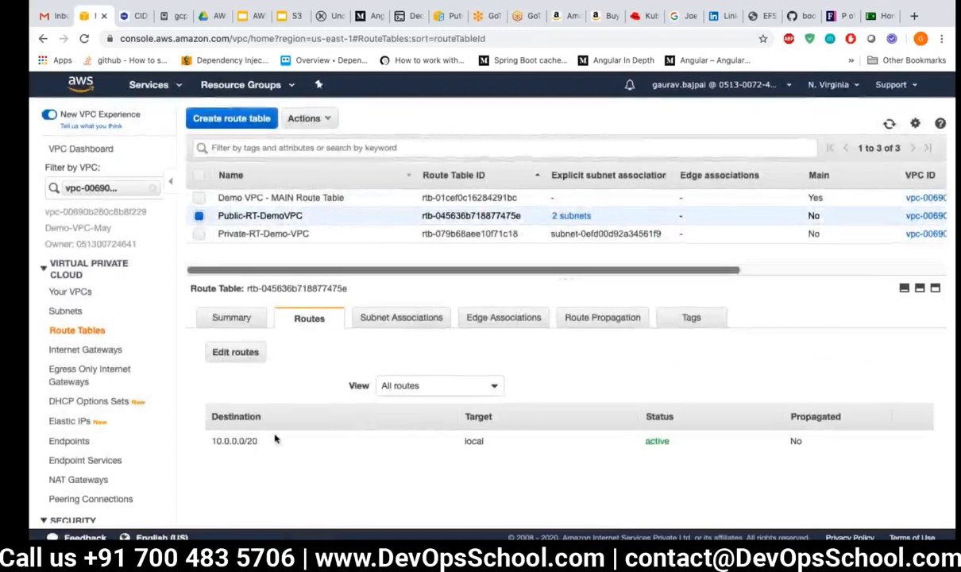
pyautogui.moveTo(258, 441); pyautogui.dragTo(205, 417)
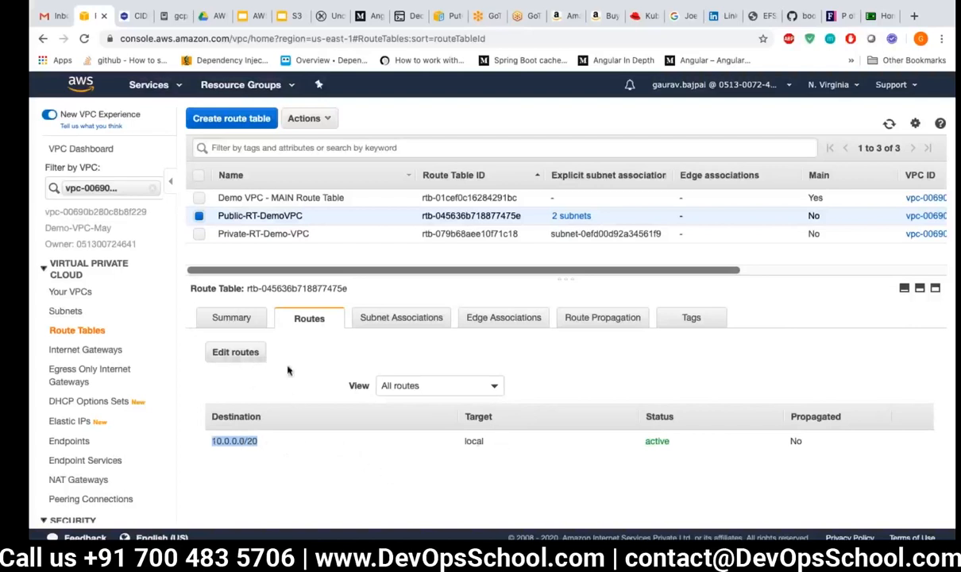
# Step: Add a route for destination 0.0.0.0/0 targeting the IG-DemoVPC internet gateway to Public-RT-DemoVPC and save the routes
pyautogui.click(237, 350)
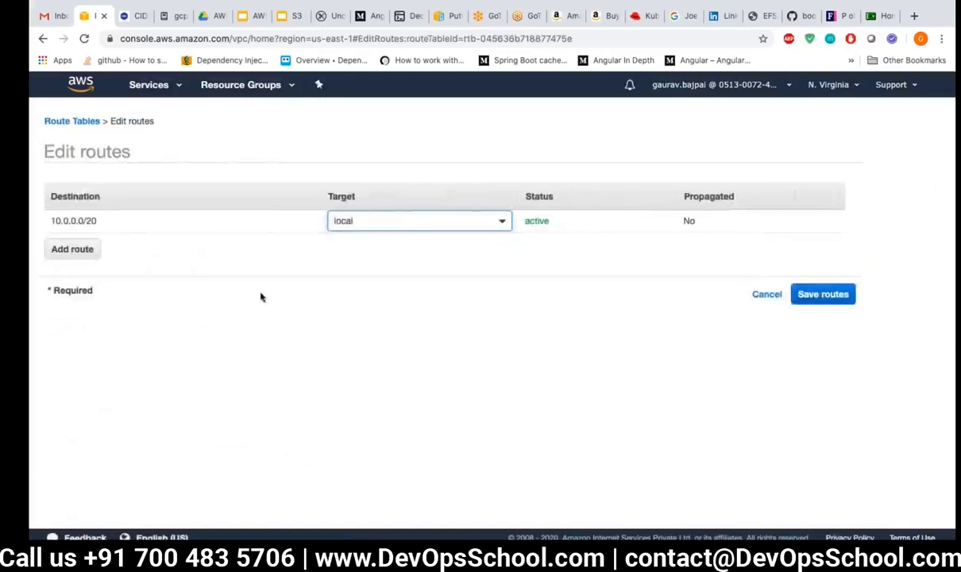
pyautogui.click(96, 248)
pyautogui.click(292, 243)
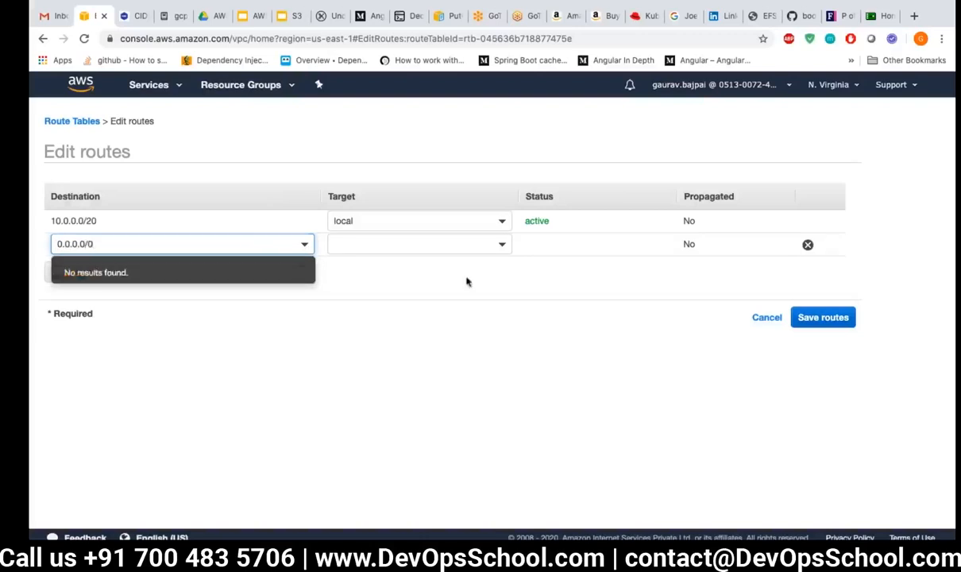
pyautogui.click(503, 246)
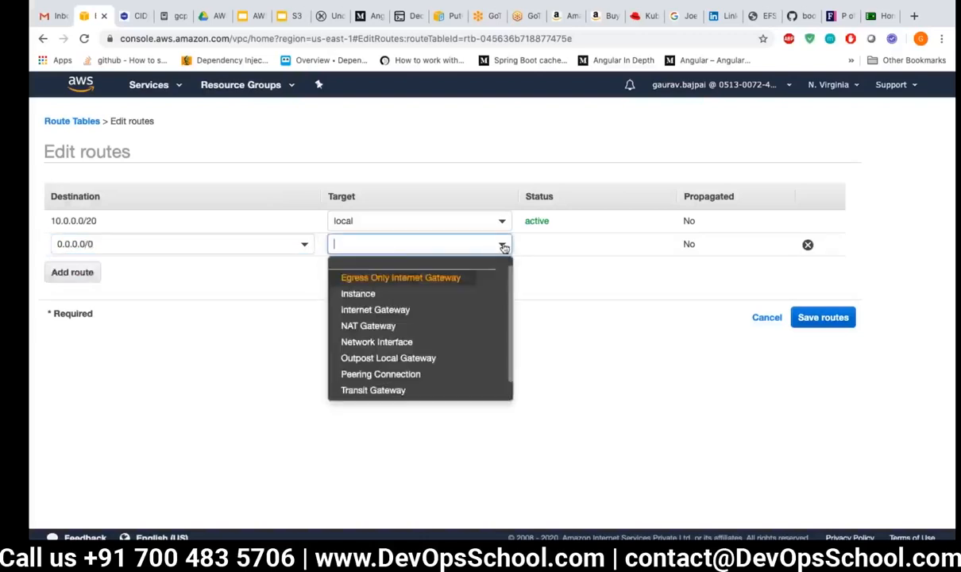
pyautogui.click(444, 311)
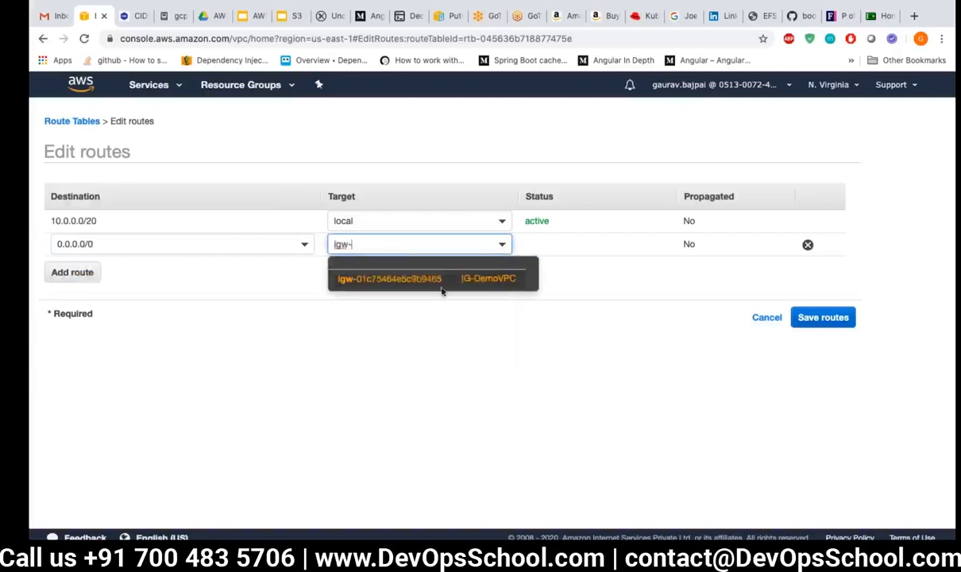
pyautogui.click(393, 280)
pyautogui.click(591, 247)
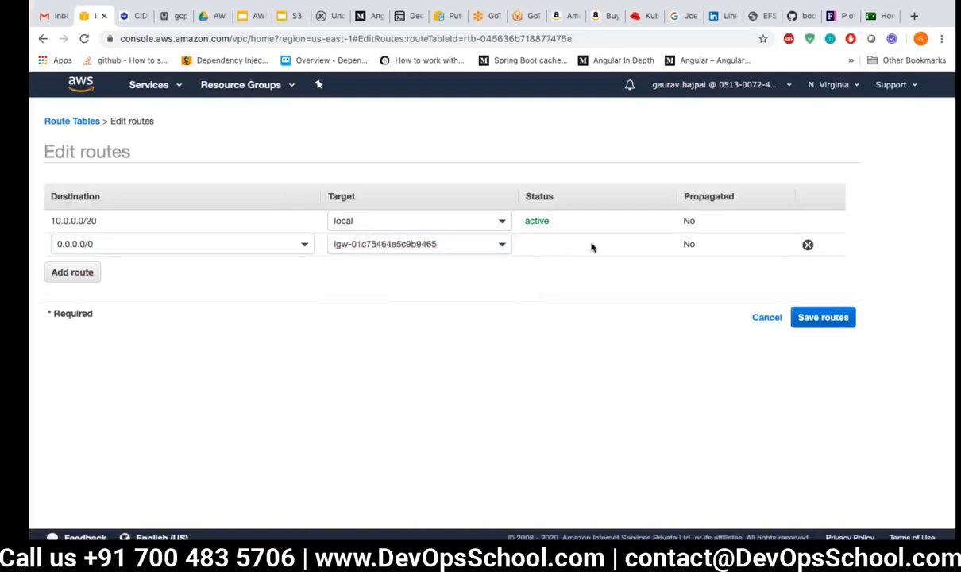
pyautogui.click(815, 316)
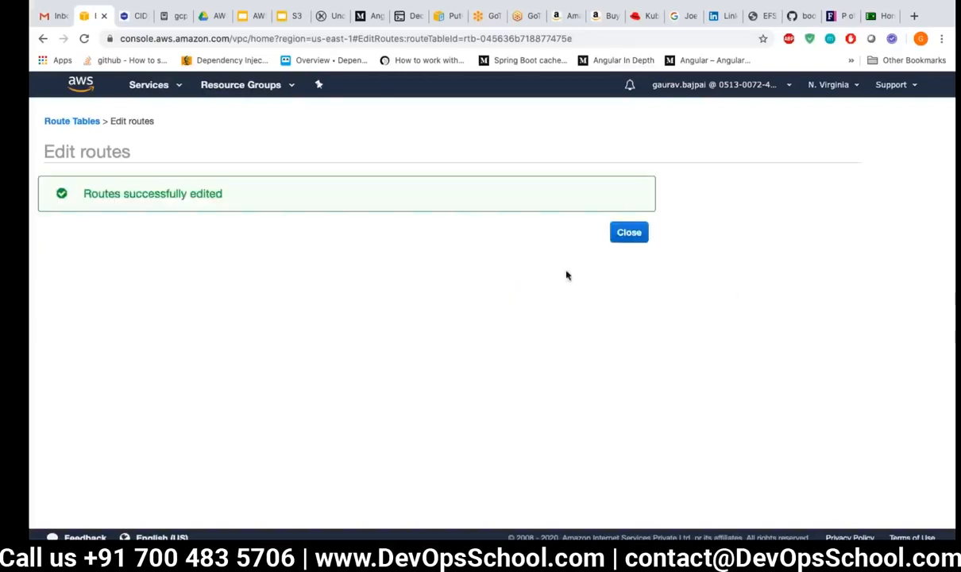
# Step: Close the route edit confirmation, review the 0.0.0.0/0 route, and open the EC2 service in a duplicate browser tab
pyautogui.click(632, 237)
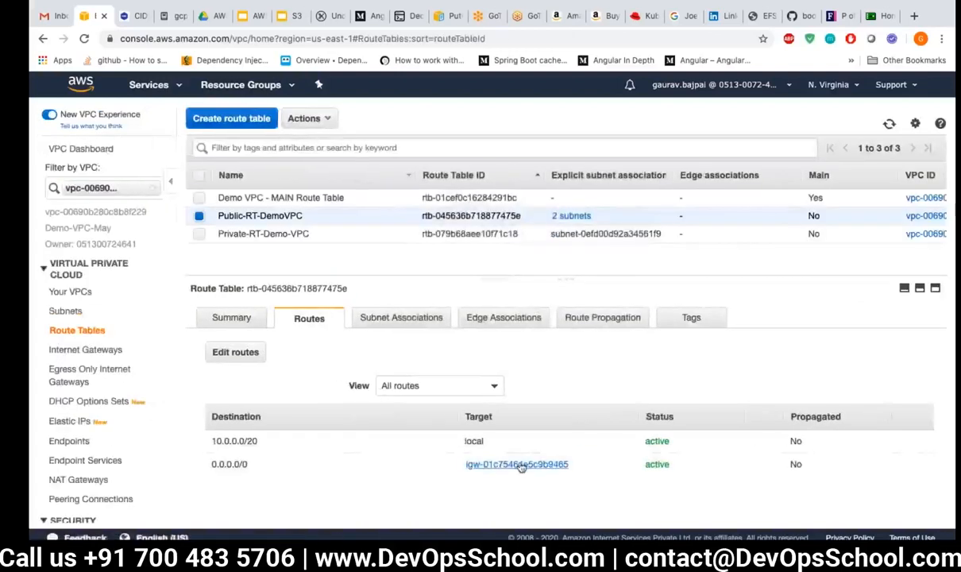
pyautogui.moveTo(251, 468); pyautogui.dragTo(210, 469)
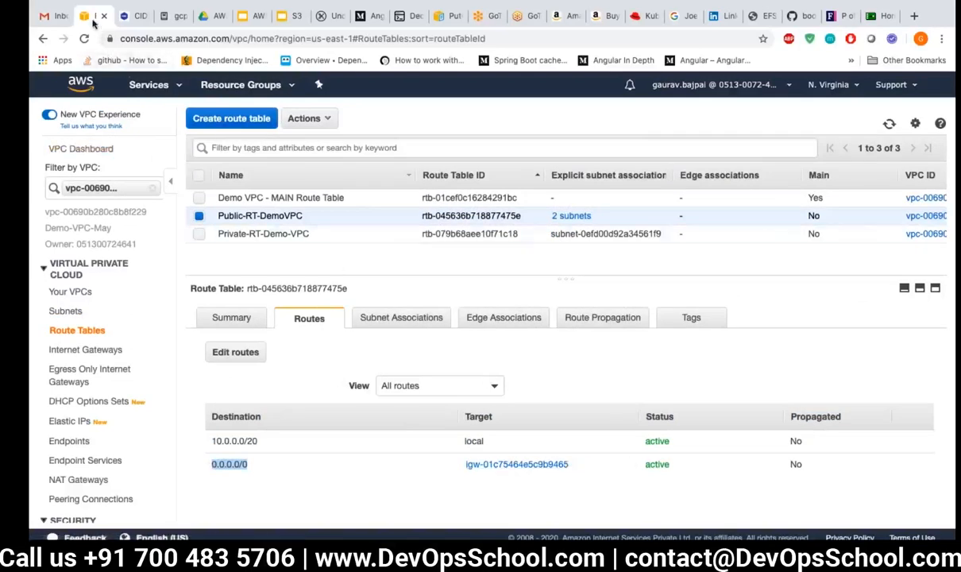
pyautogui.rightClick(99, 17)
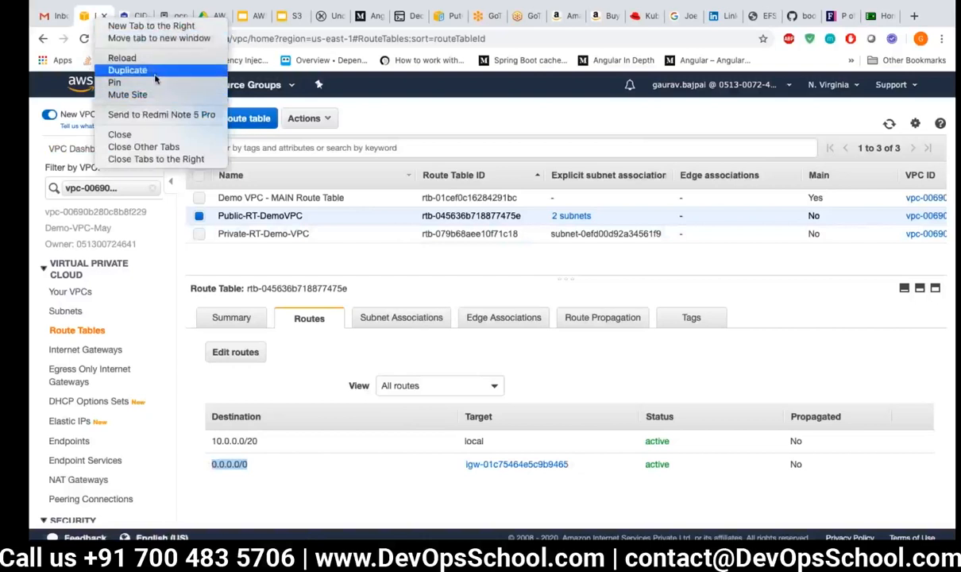
pyautogui.click(155, 71)
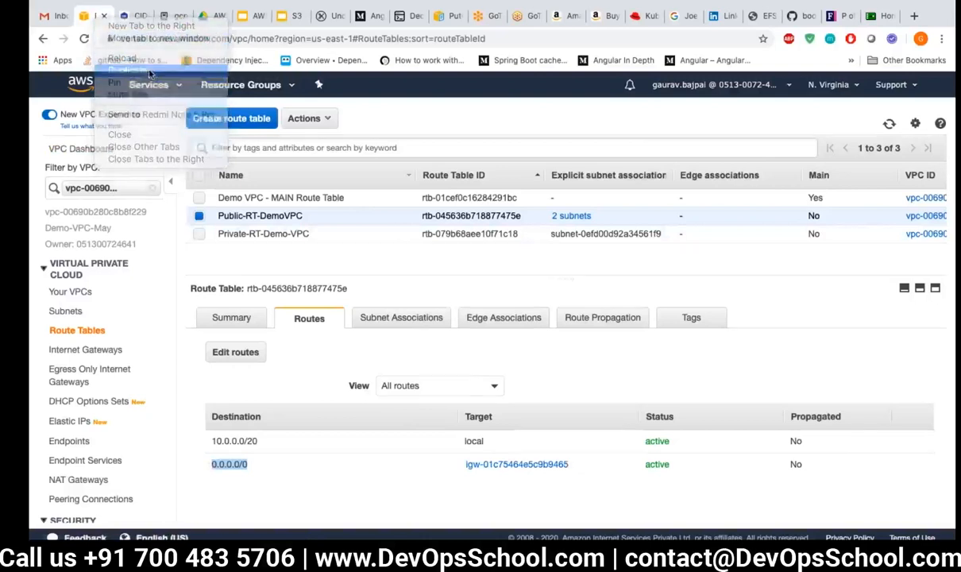
pyautogui.click(98, 22)
pyautogui.click(131, 21)
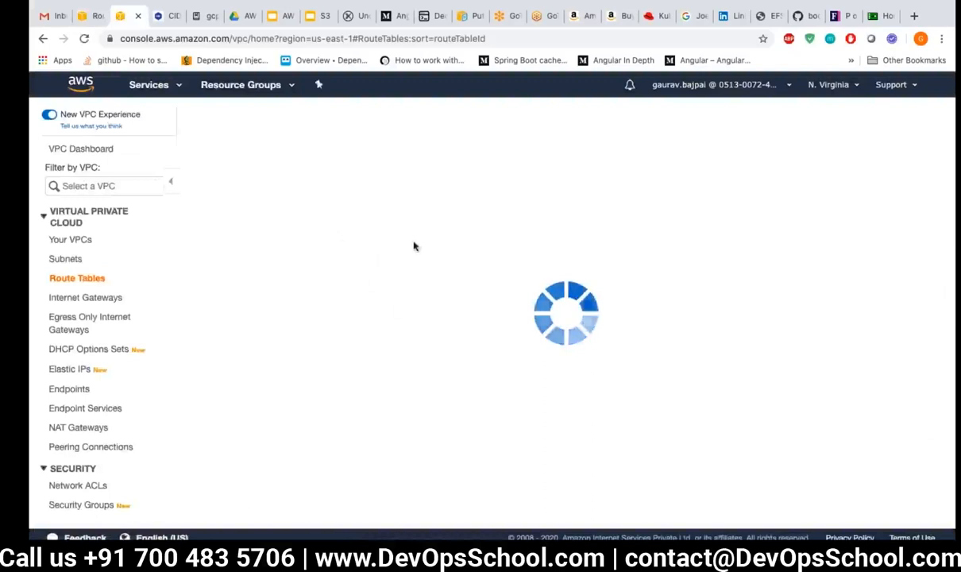
pyautogui.click(148, 85)
pyautogui.click(230, 189)
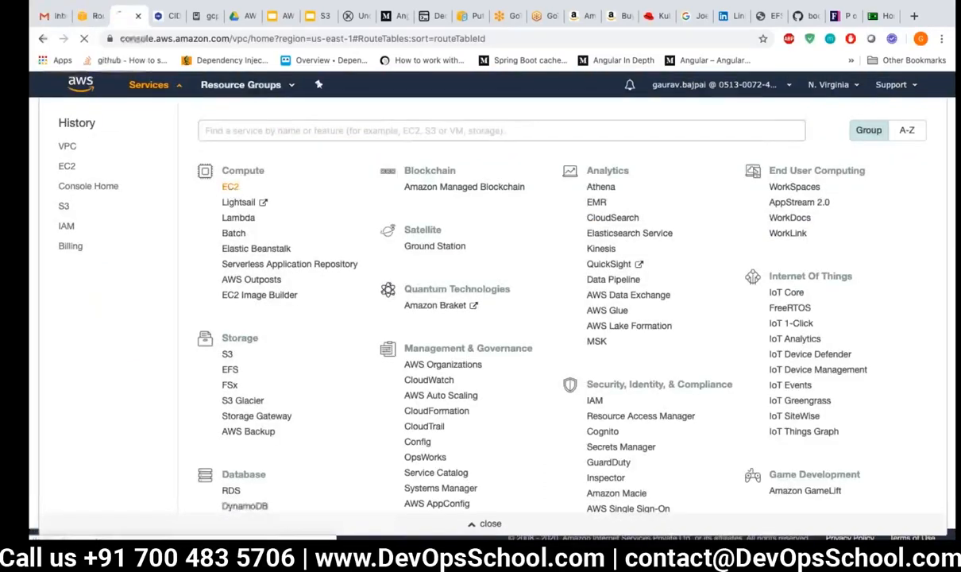
pyautogui.hotkey('ctrl', 'Left')
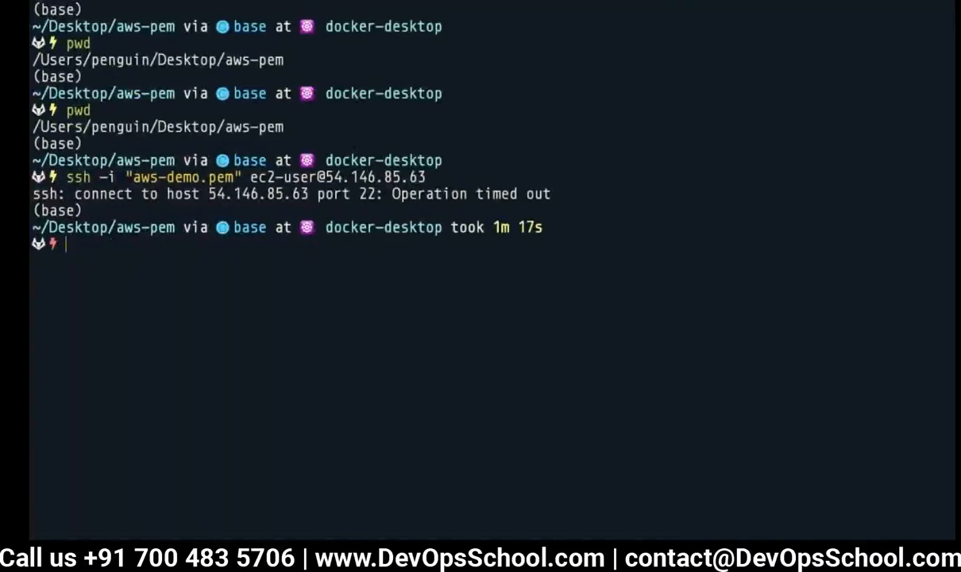
pyautogui.press('Up')
pyautogui.press('Return')
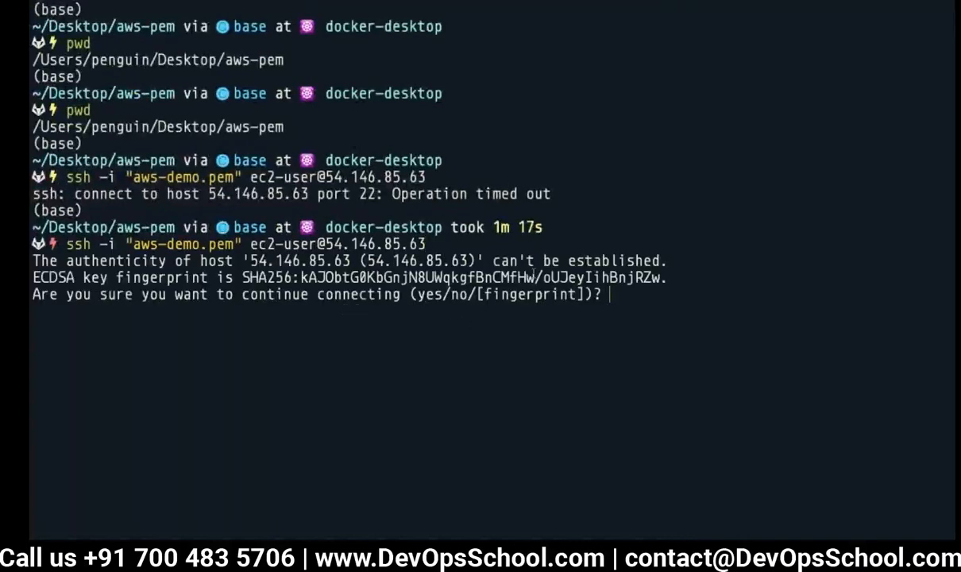
pyautogui.write('yes')
pyautogui.press('Return')
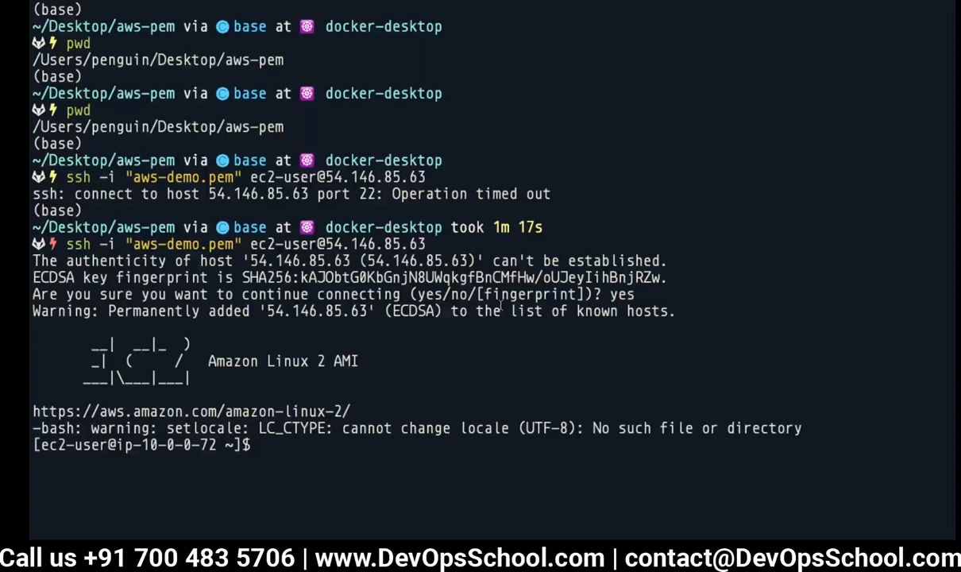
# Step: Update the packages on the connected instance with sudo yum update -y
pyautogui.write('sudo yum updat')
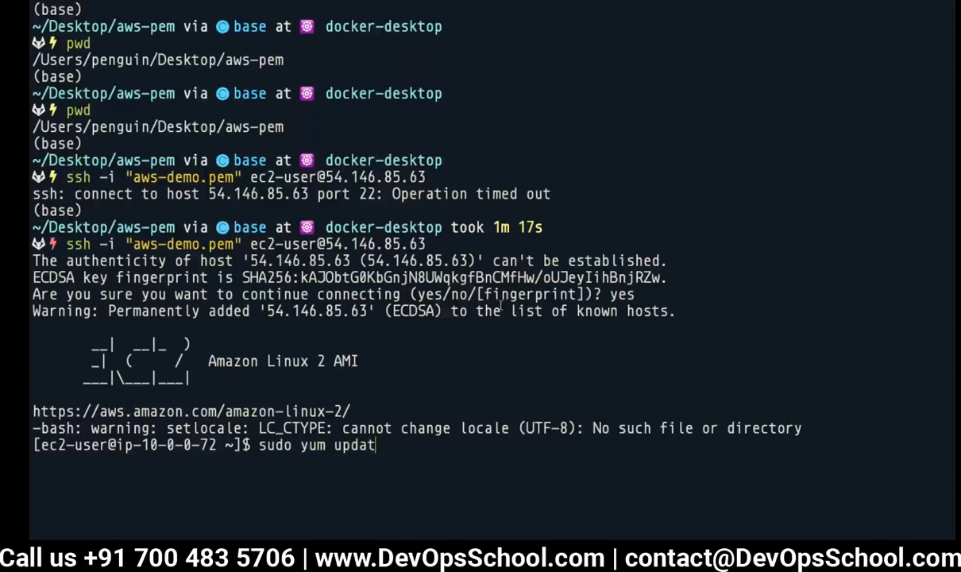
pyautogui.write('e -y')
pyautogui.press('Return')
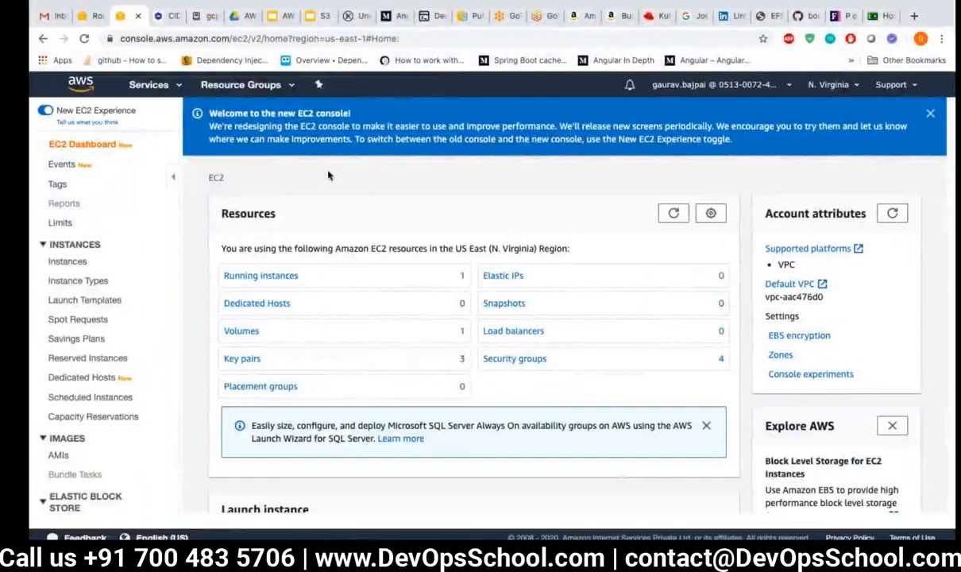
# Step: Switch to the EC2 console in the browser, list the instances, and view the running instance's details
pyautogui.click(93, 17)
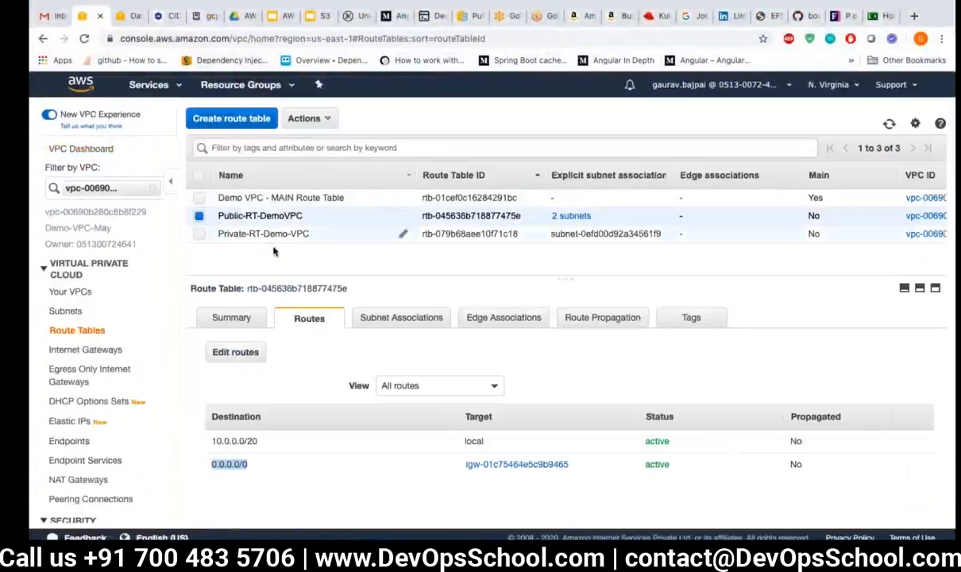
pyautogui.click(127, 16)
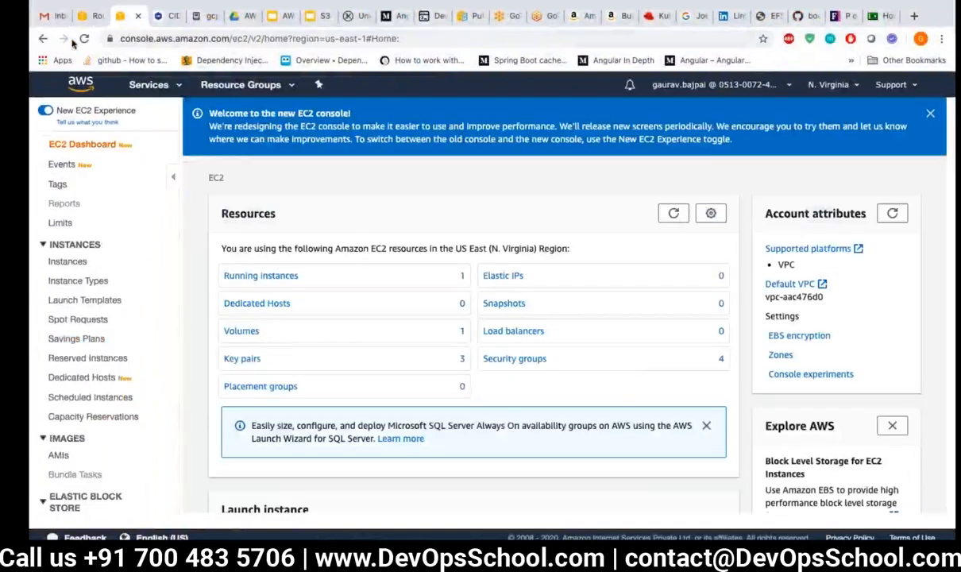
pyautogui.click(80, 16)
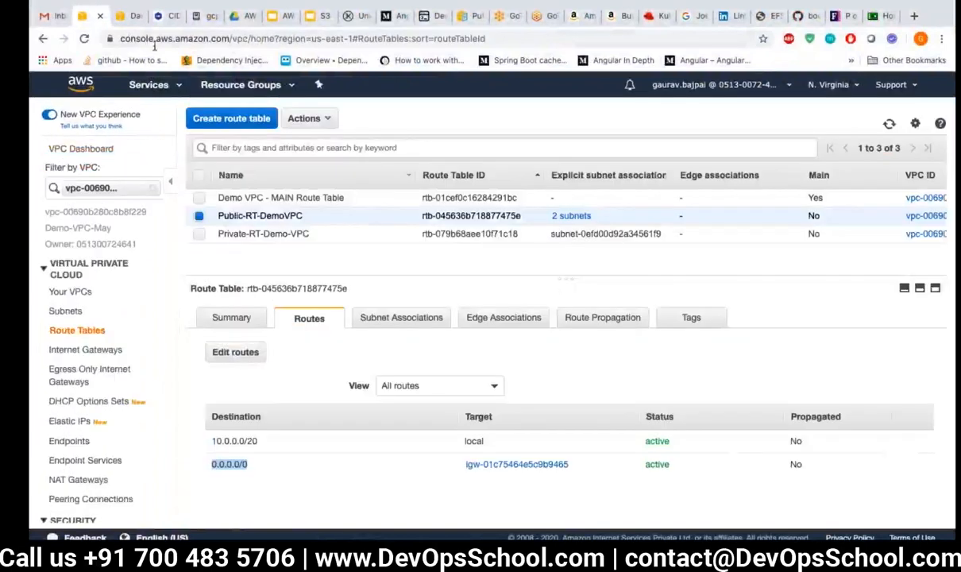
pyautogui.click(129, 16)
pyautogui.click(257, 276)
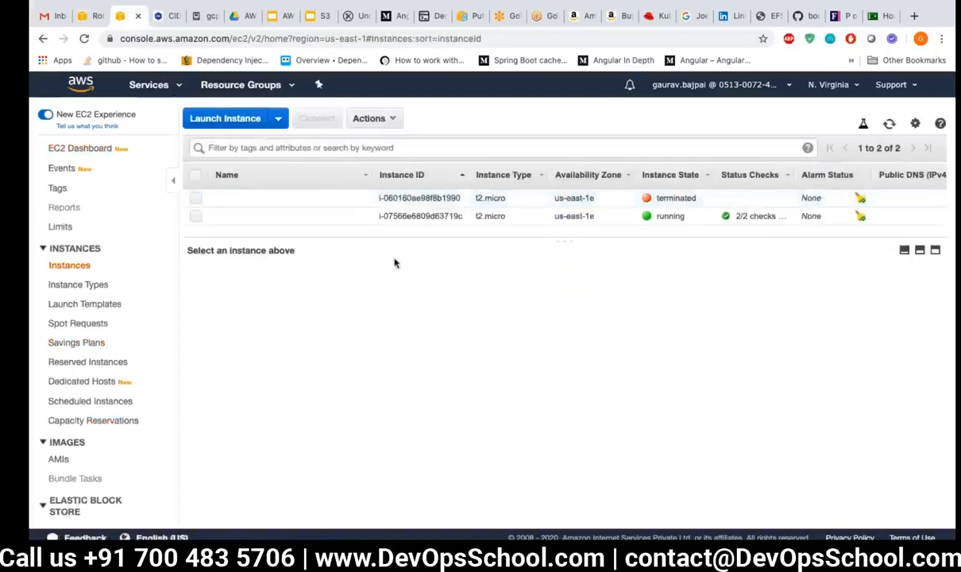
pyautogui.click(432, 219)
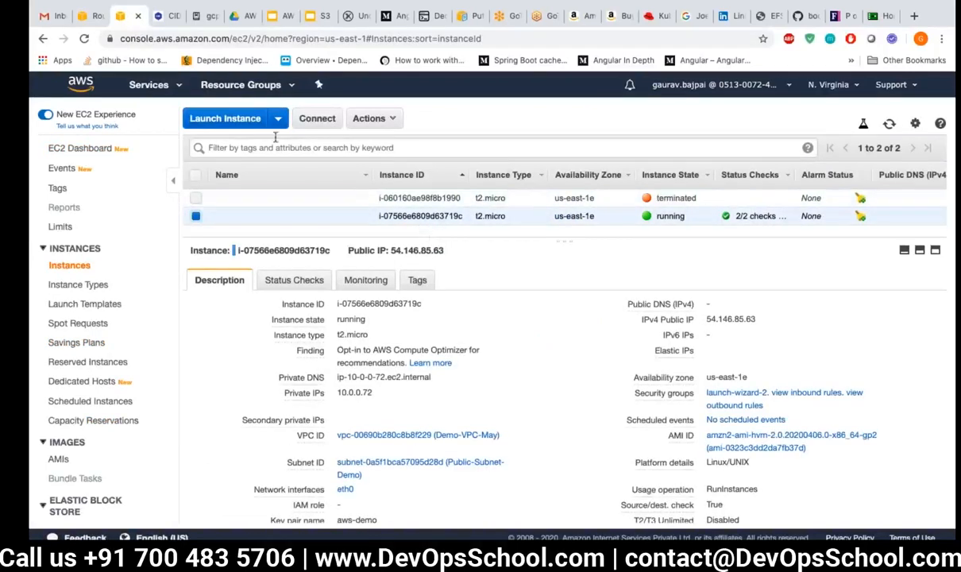
# Step: Start launching an Amazon Linux 2 AMI (HVM) instance and place it in the Demo-VPC-May network's Private-Subnet-Demo subnet
pyautogui.click(224, 119)
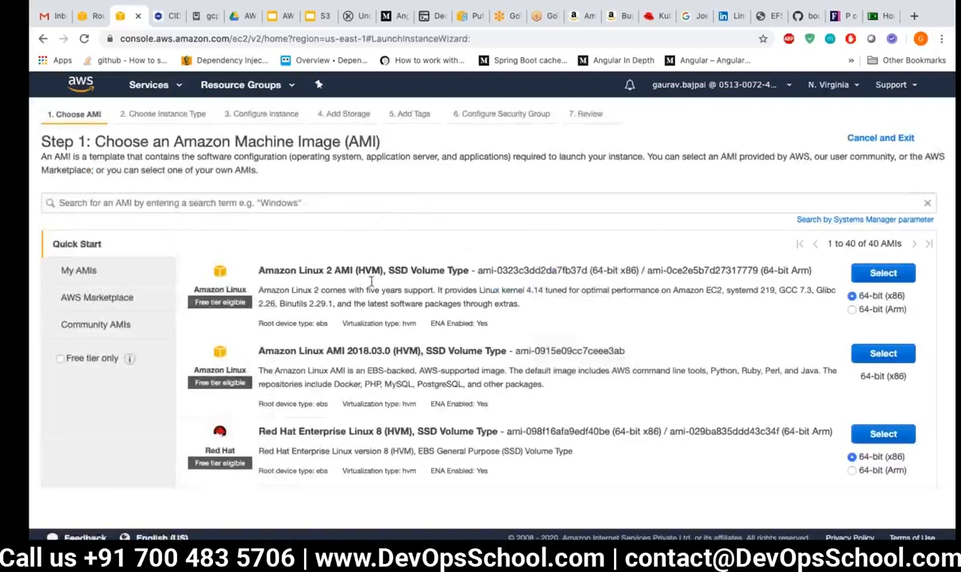
pyautogui.click(894, 278)
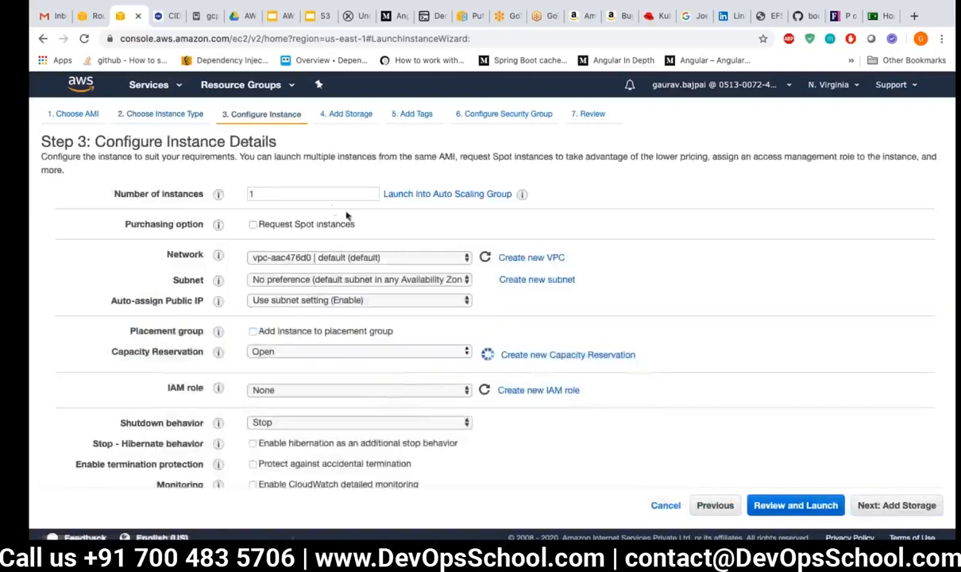
pyautogui.click(435, 263)
pyautogui.click(429, 269)
pyautogui.click(409, 285)
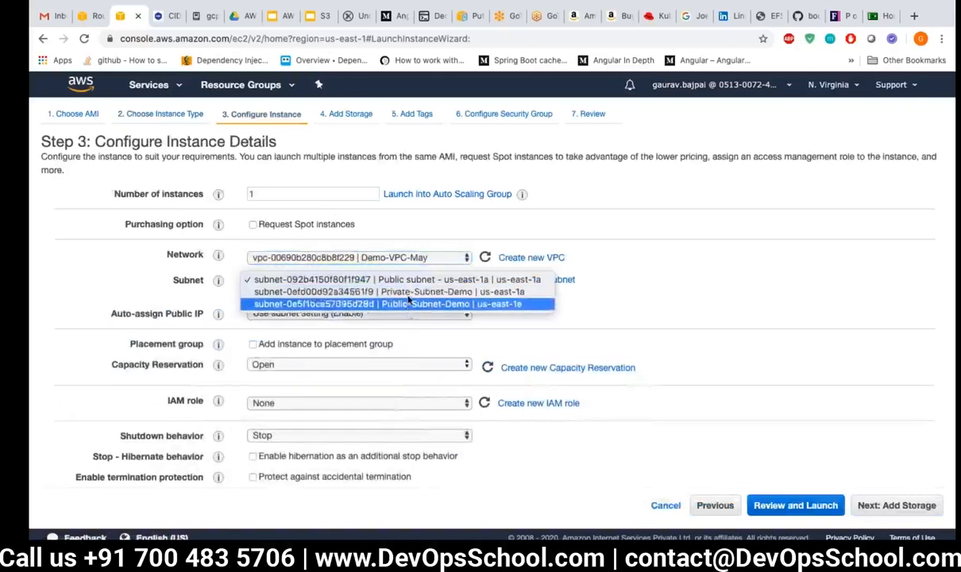
pyautogui.click(408, 291)
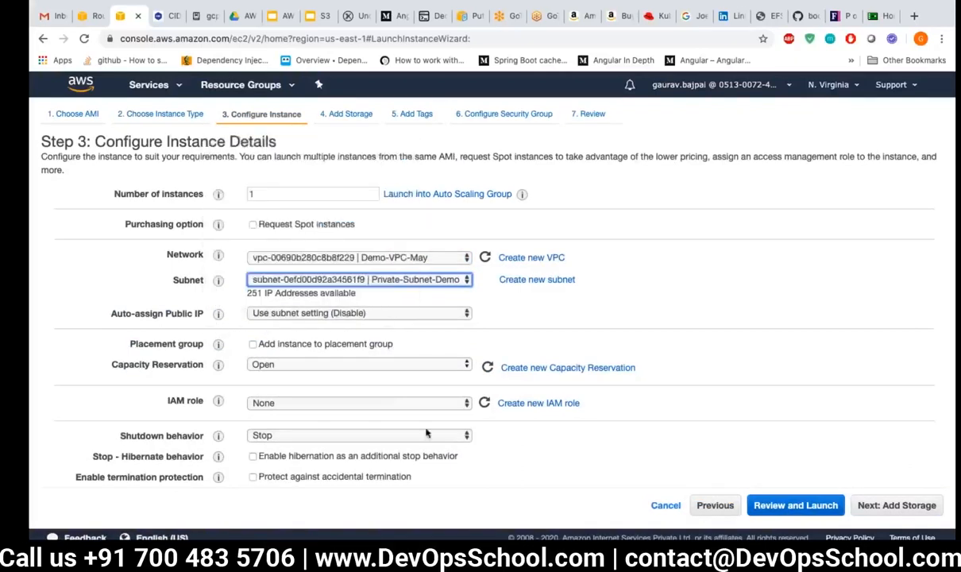
# Step: Keep the default storage, tags and new launch-wizard-3 security group with SSH from 0.0.0.0/0, and proceed to the launch review
pyautogui.click(897, 505)
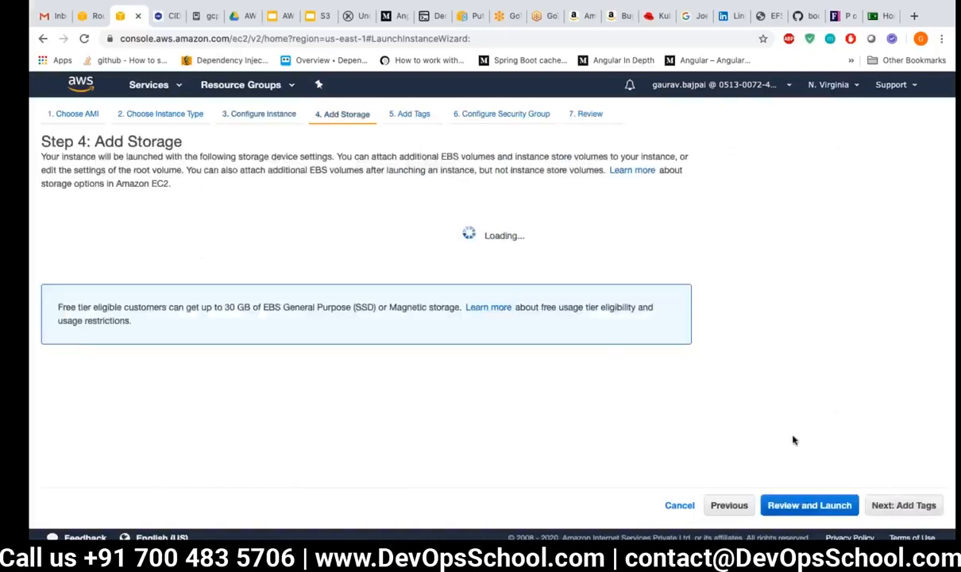
pyautogui.click(883, 505)
pyautogui.click(831, 508)
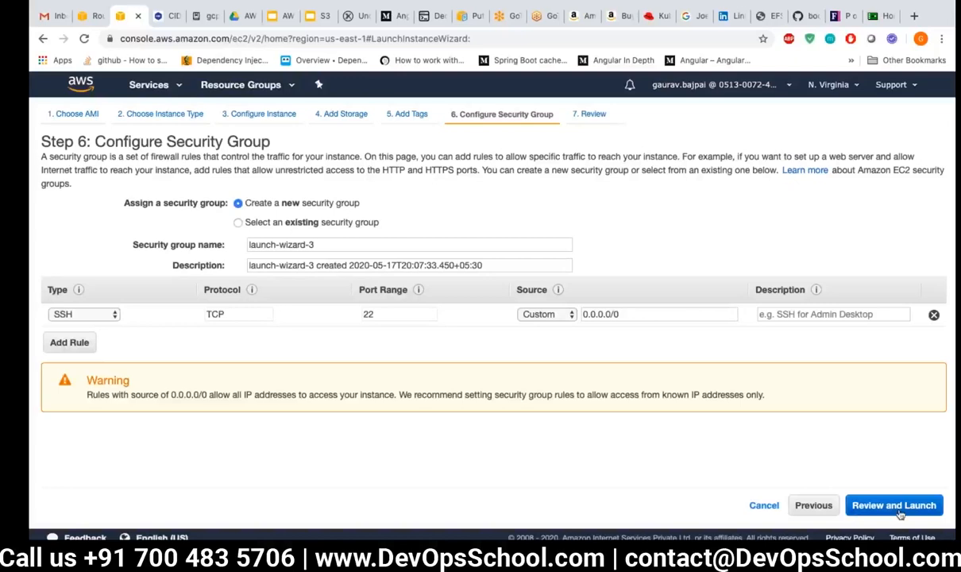
pyautogui.click(896, 507)
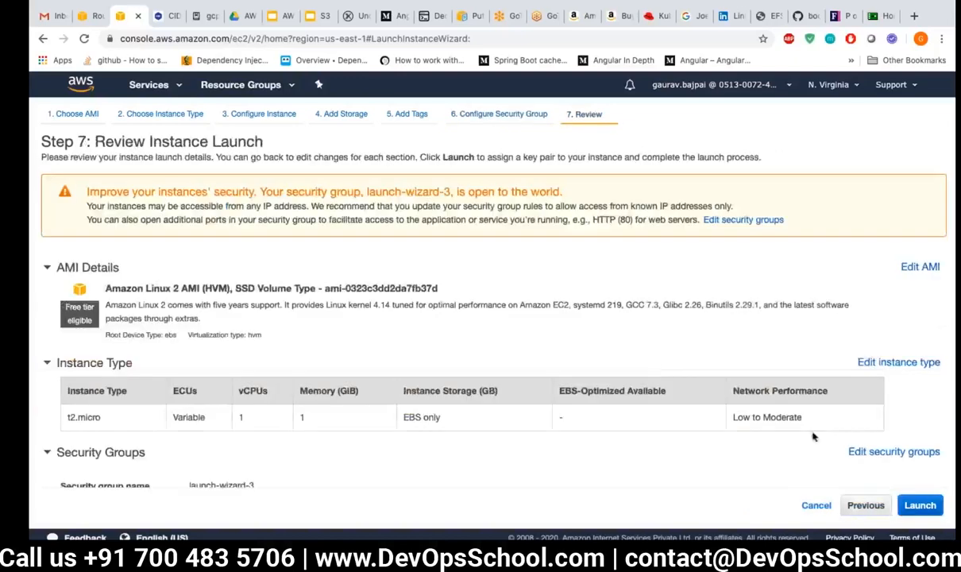
# Step: Launch the instance with the existing aws-demo key pair, acknowledging access to its private key file, and return to the instances list
pyautogui.click(922, 506)
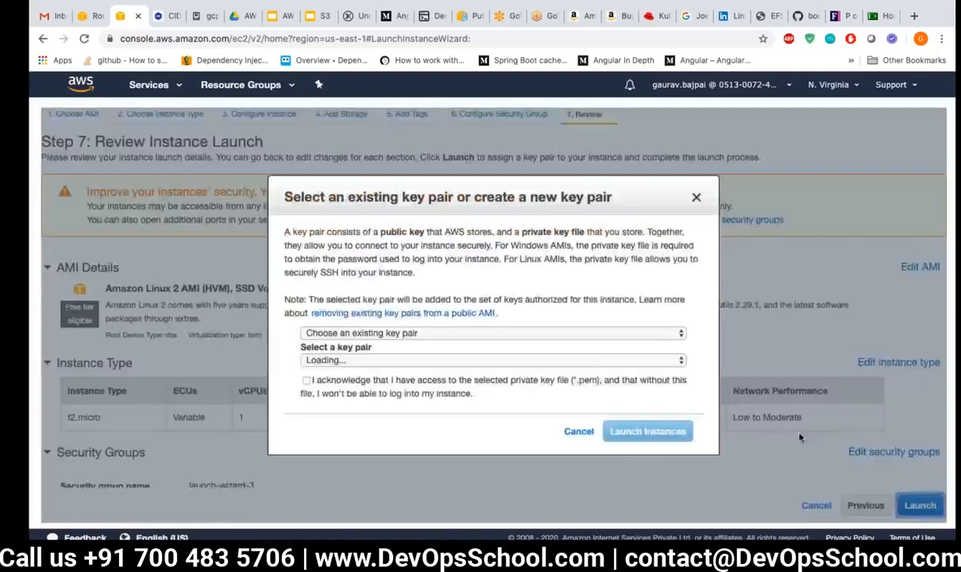
pyautogui.click(439, 383)
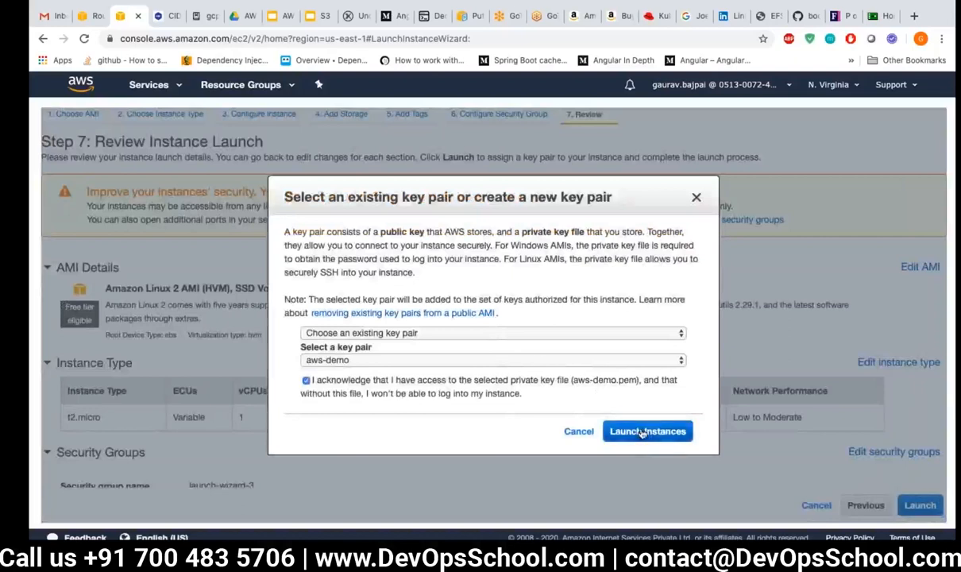
pyautogui.click(643, 432)
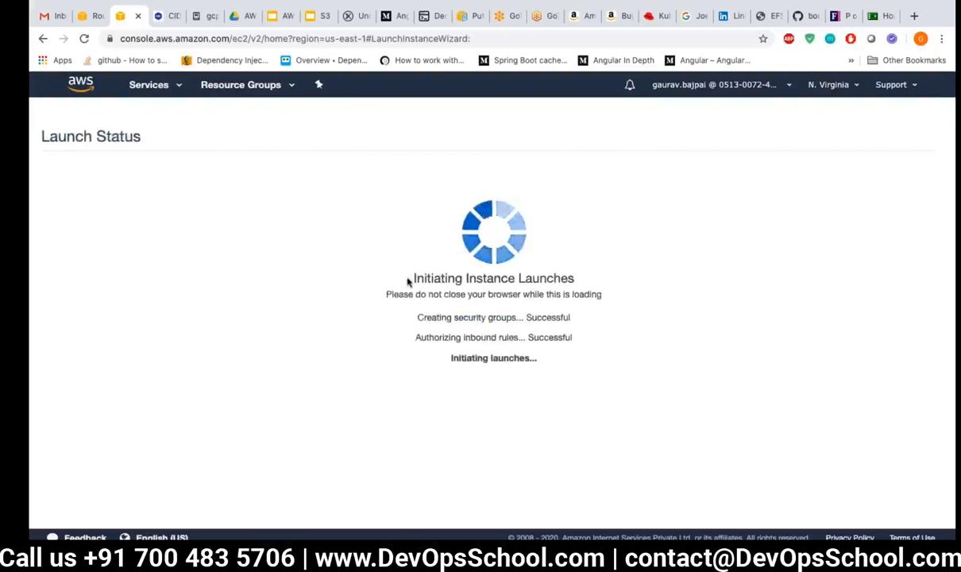
pyautogui.scroll(-1, 612, 335)
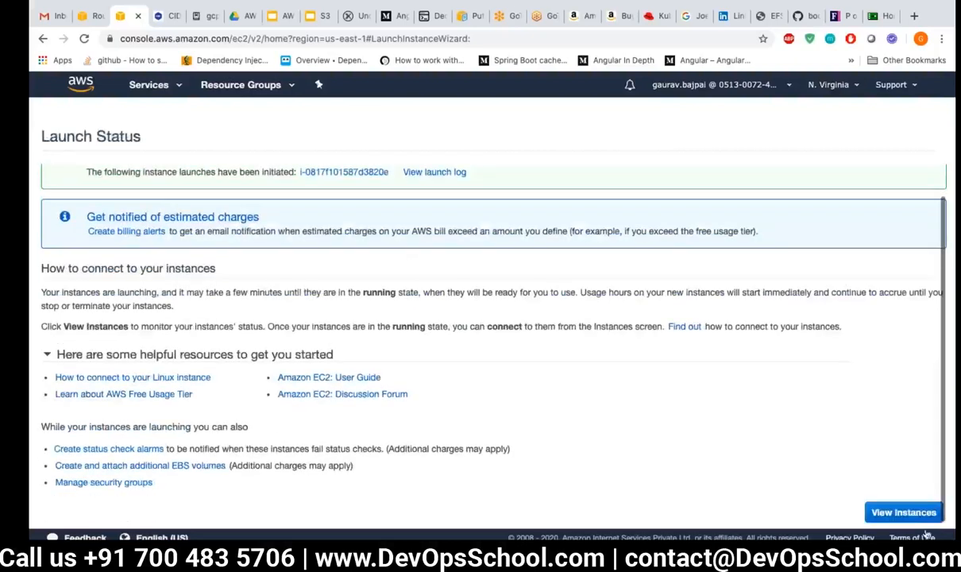
pyautogui.click(904, 511)
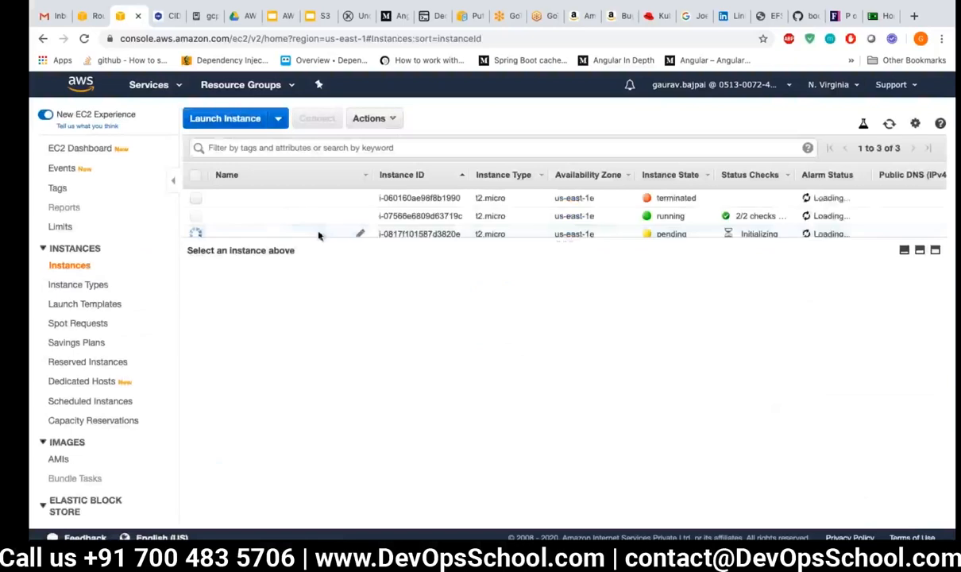
# Step: Enlarge the instances list and name the running instance Public-EC2
pyautogui.click(273, 212)
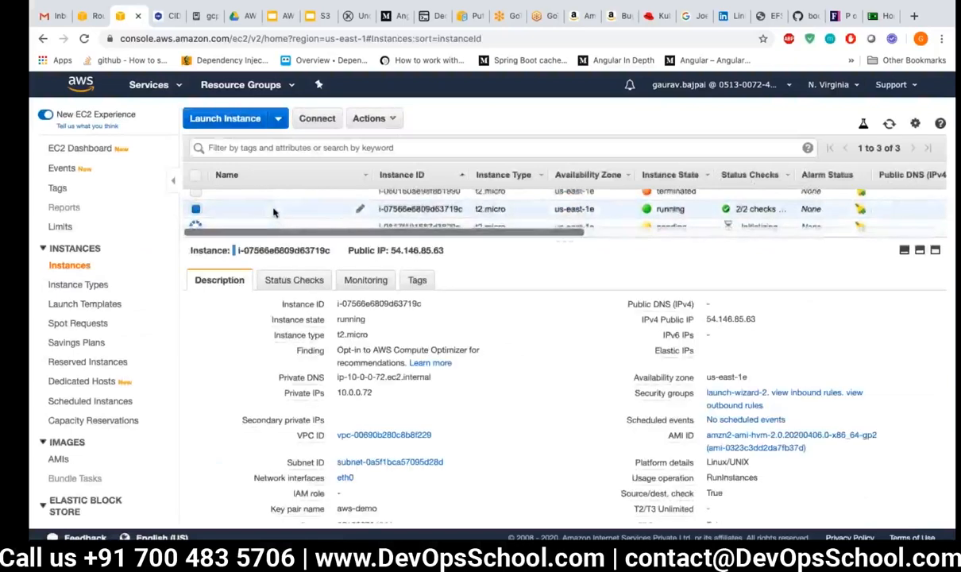
pyautogui.click(359, 208)
pyautogui.click(588, 276)
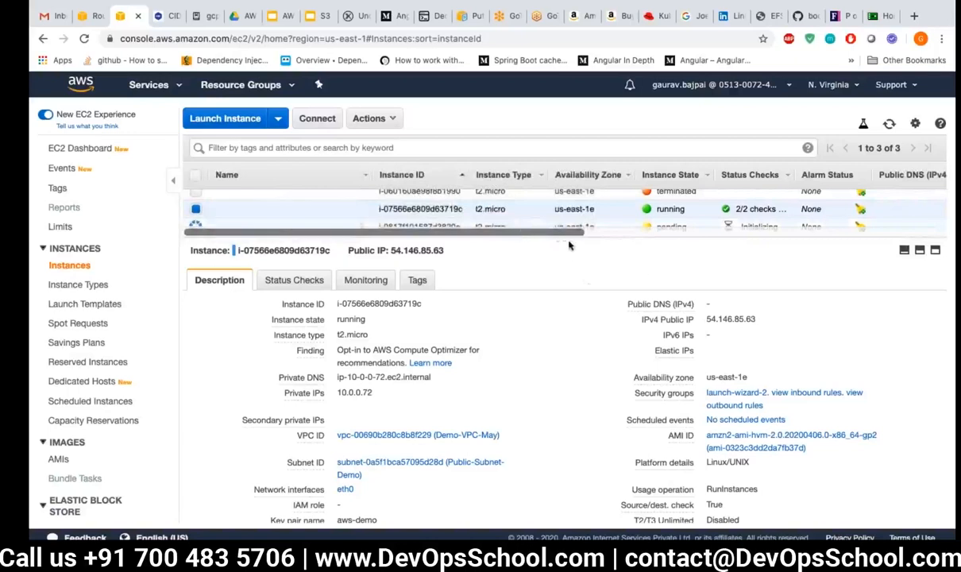
pyautogui.moveTo(564, 241); pyautogui.dragTo(554, 434)
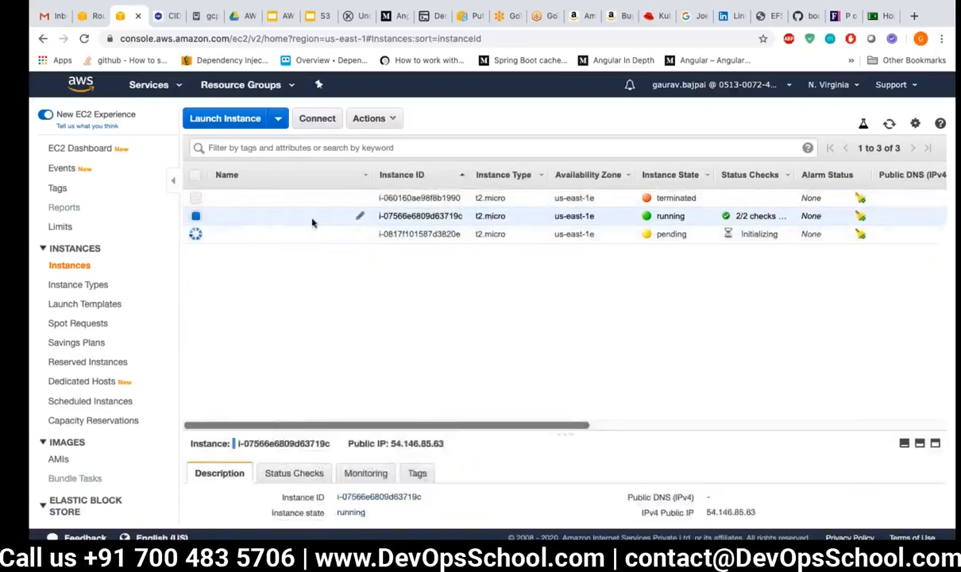
pyautogui.click(359, 215)
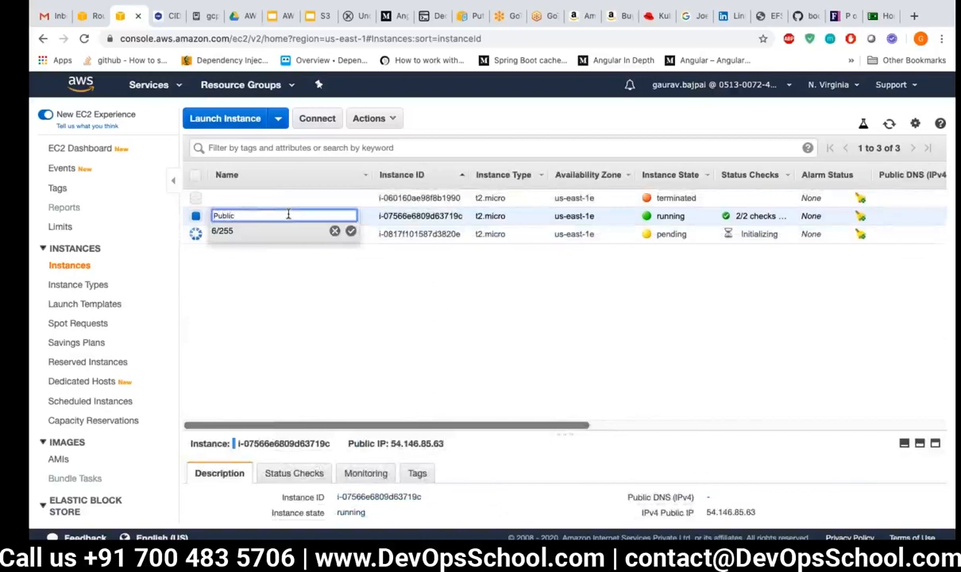
pyautogui.write('Public-EC2')
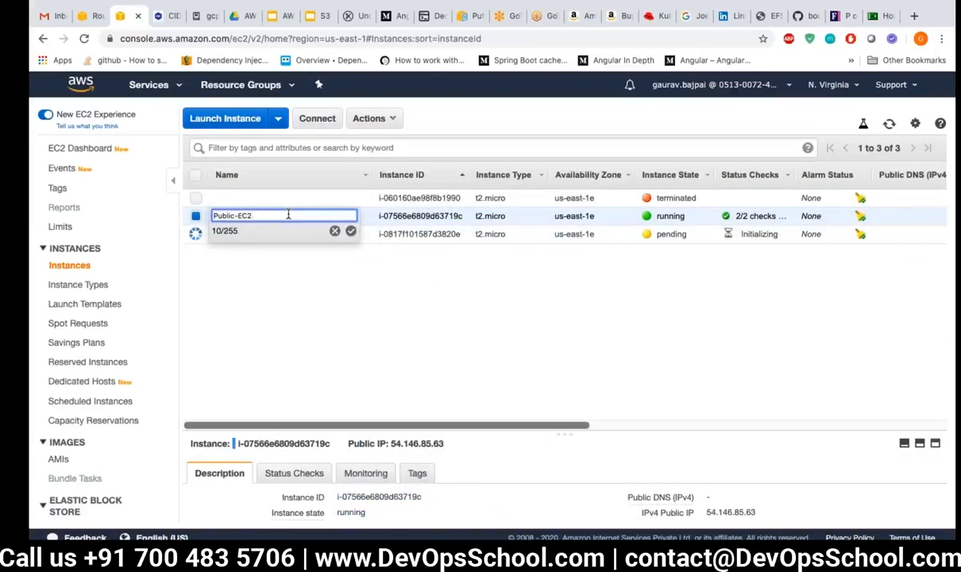
pyautogui.click(351, 230)
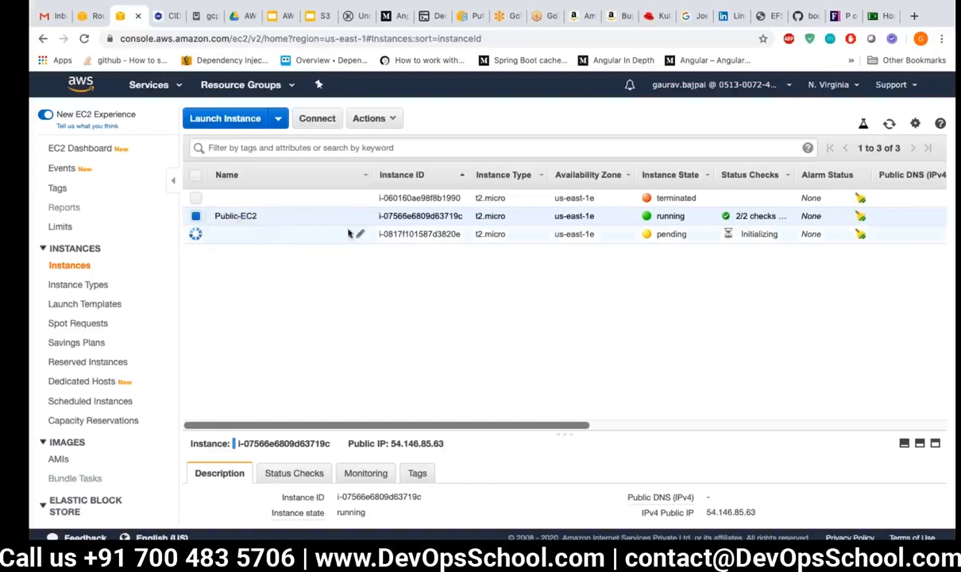
# Step: Name the newly launched, unnamed instance Private-EC2
pyautogui.click(360, 234)
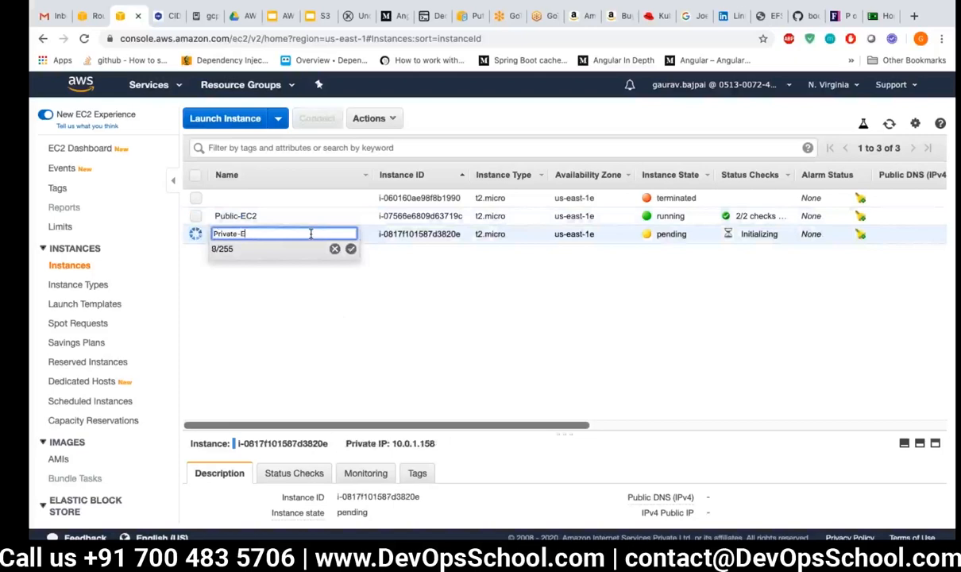
pyautogui.write('Private-Ec')
pyautogui.press('BackSpace')
pyautogui.write('C2')
pyautogui.click(350, 249)
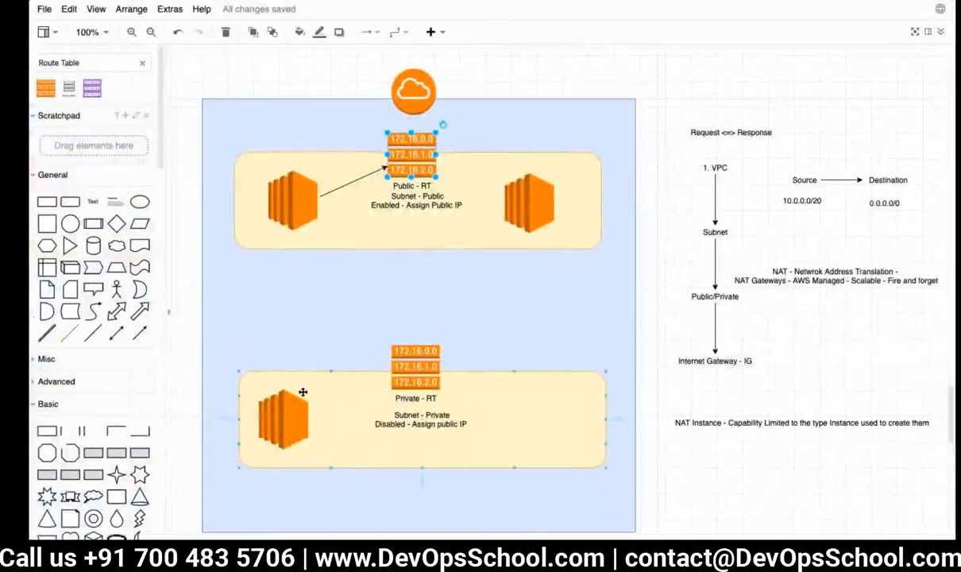
# Step: Switch to the network architecture diagram and examine the private and public subnets and the private subnet's EC2 instance
pyautogui.click(357, 409)
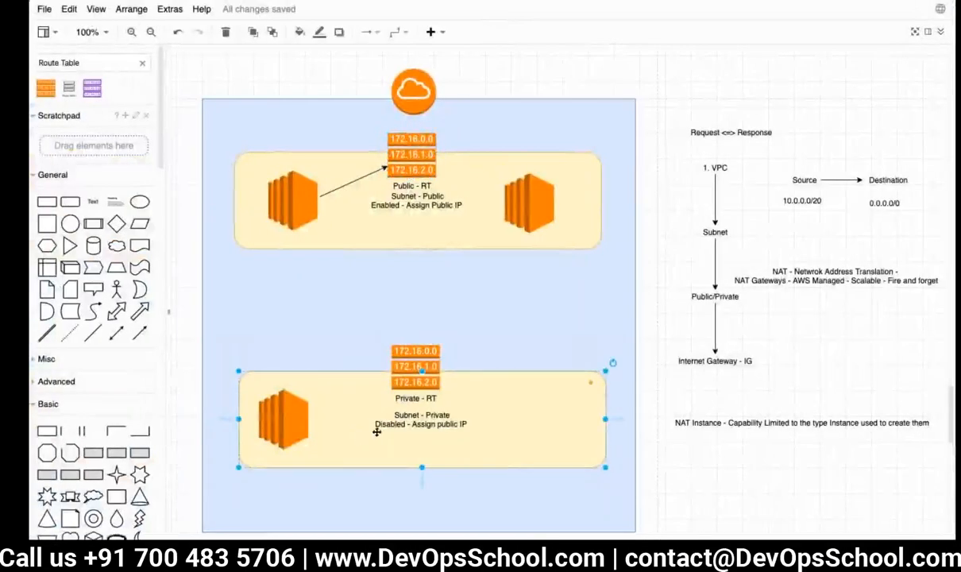
pyautogui.click(397, 223)
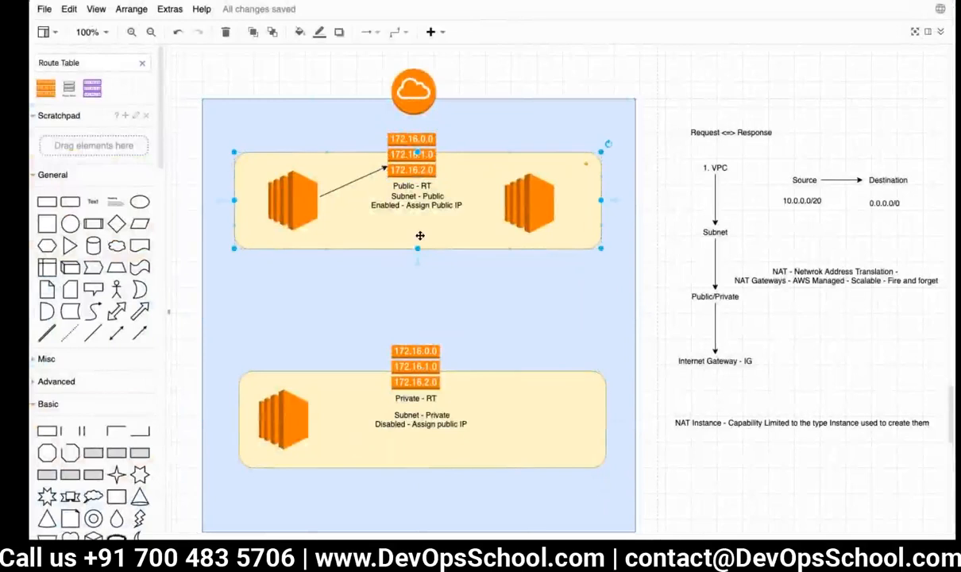
pyautogui.click(280, 414)
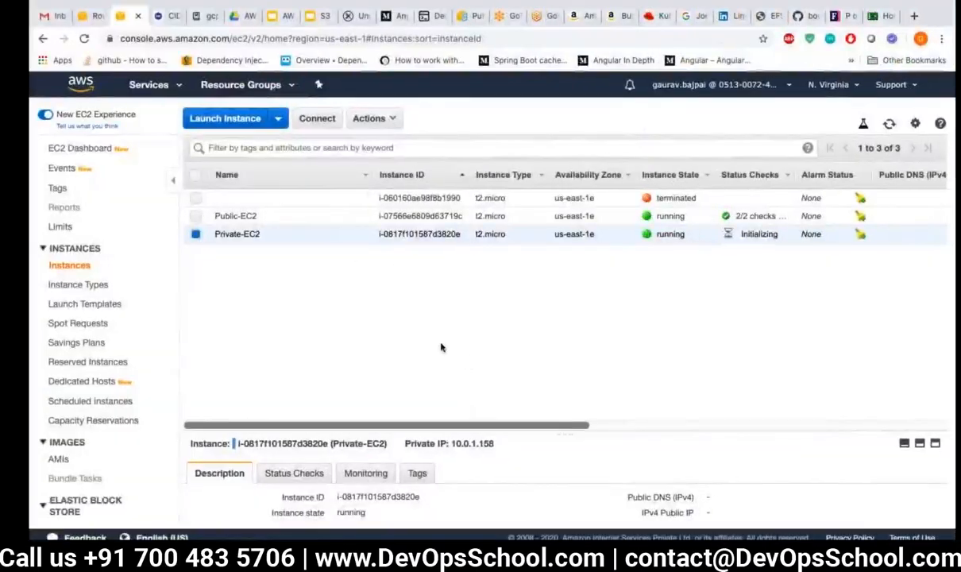
# Step: Enlarge the instance details and try to connect to Private-EC2 through EC2 Instance Connect as ec2-user, closing the connection page and dialog
pyautogui.moveTo(561, 433); pyautogui.dragTo(559, 330)
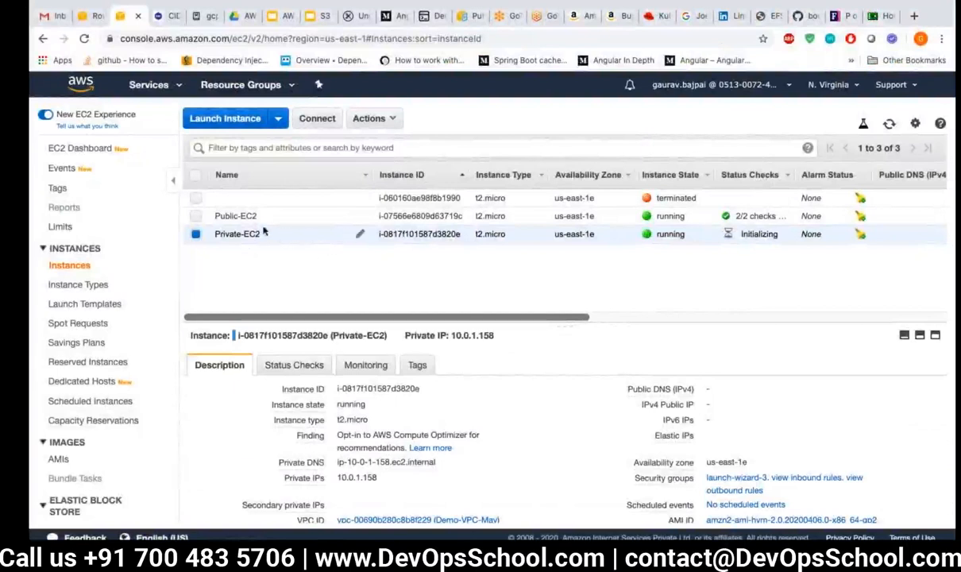
pyautogui.click(321, 118)
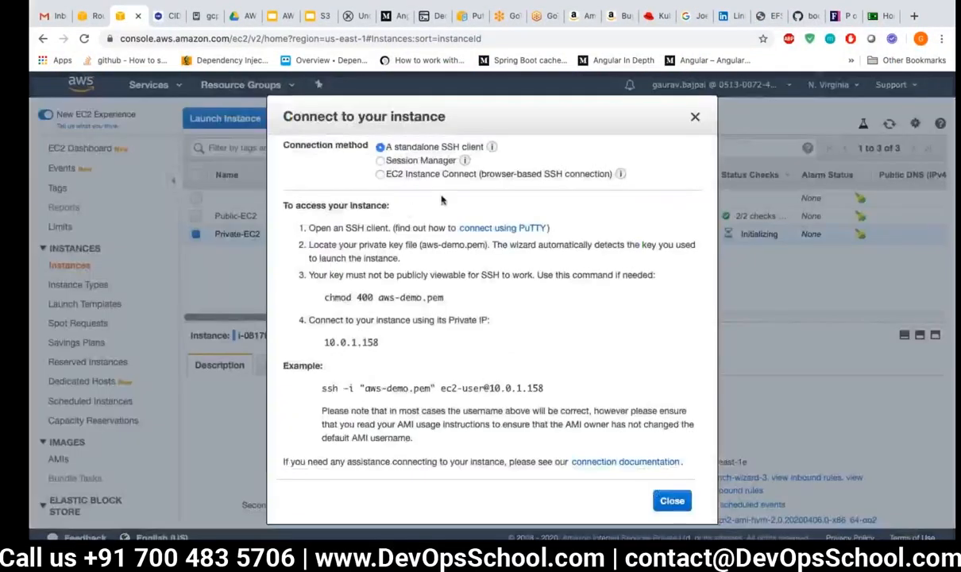
pyautogui.click(401, 173)
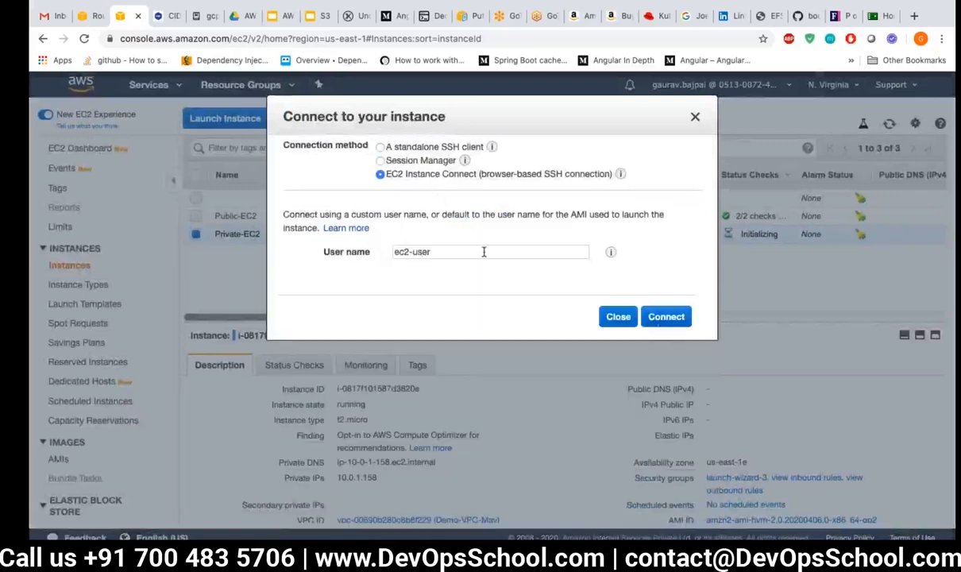
pyautogui.click(665, 316)
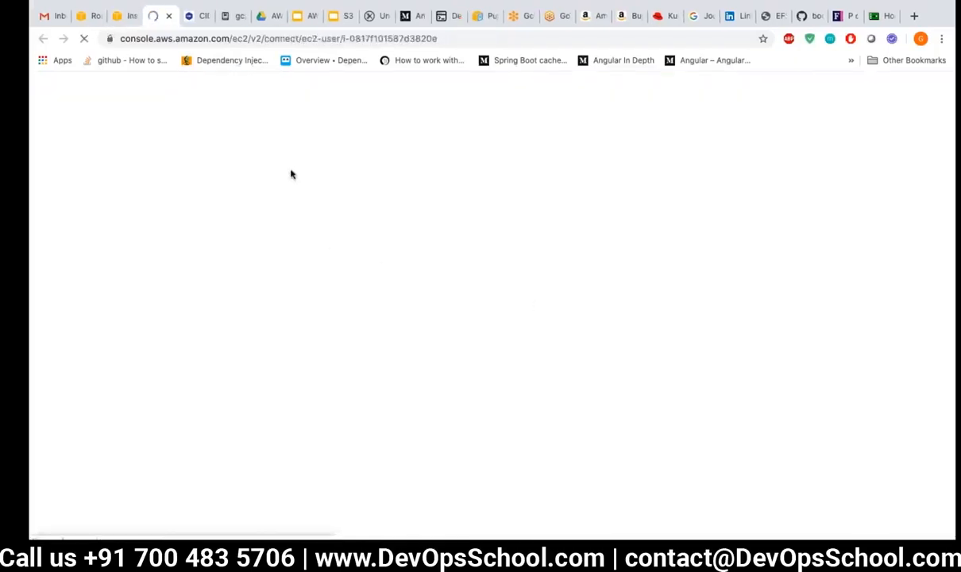
pyautogui.click(169, 16)
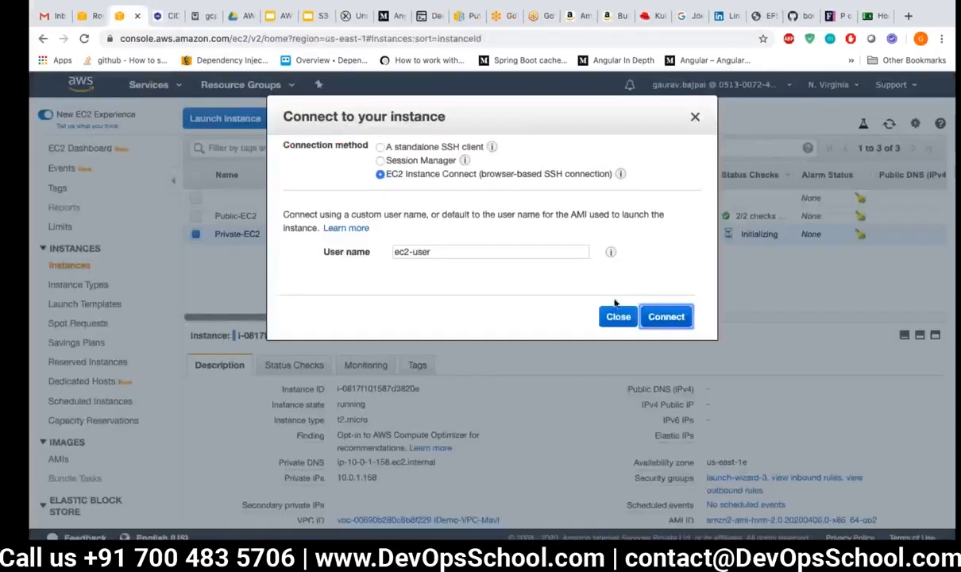
pyautogui.click(659, 322)
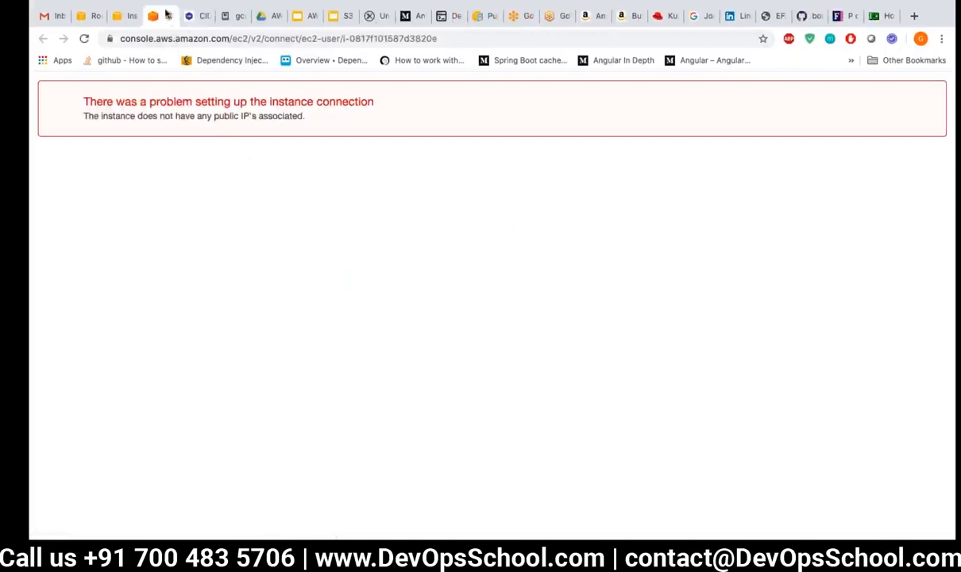
pyautogui.click(170, 17)
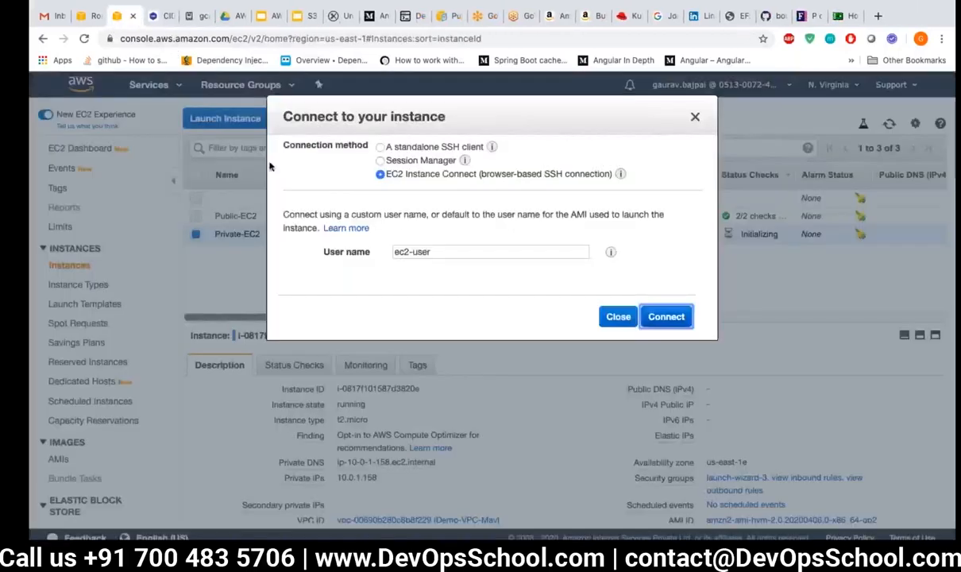
pyautogui.click(619, 317)
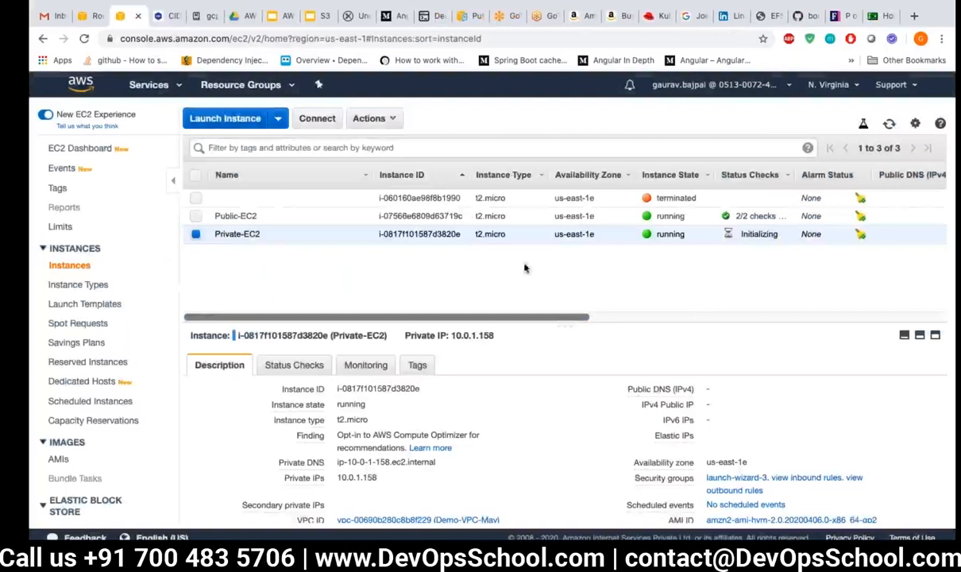
# Step: Examine the standalone SSH client instructions for Private-EC2, highlight the example ssh command, and close the instructions
pyautogui.click(317, 118)
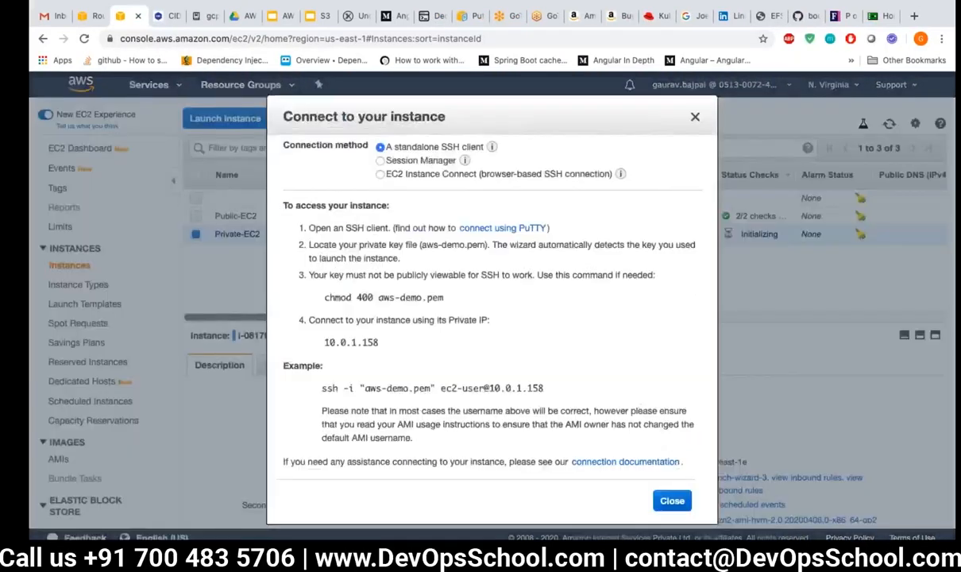
pyautogui.moveTo(323, 388); pyautogui.dragTo(543, 389)
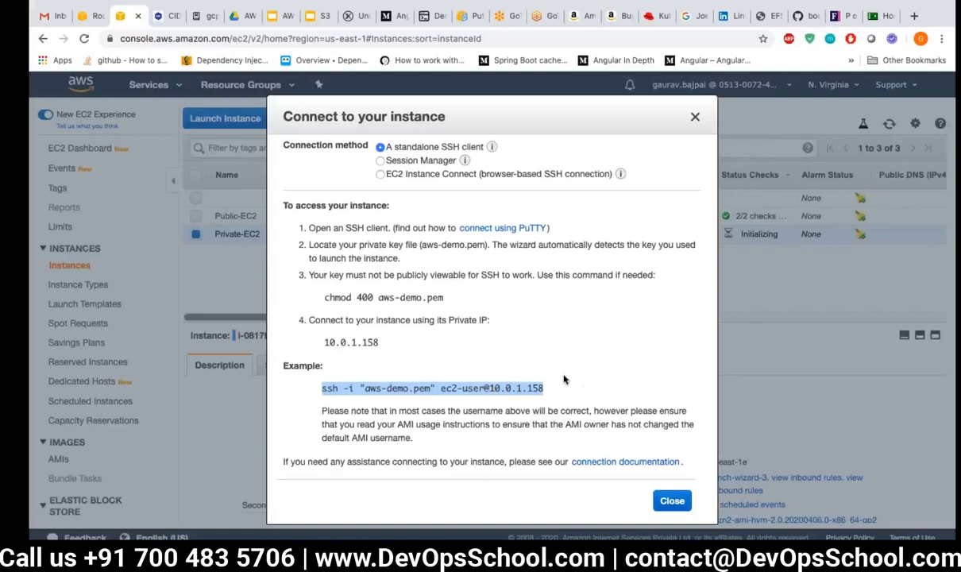
pyautogui.click(696, 120)
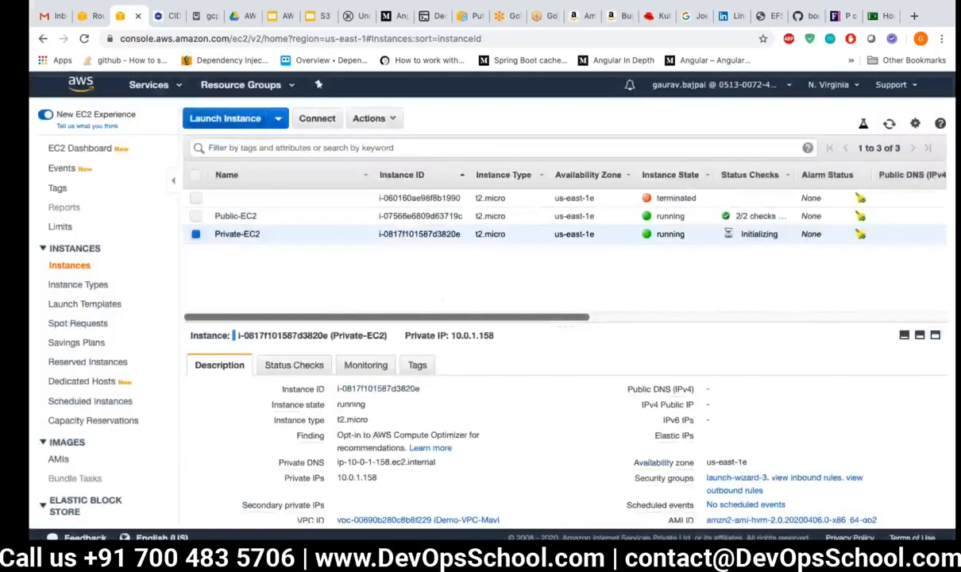
pyautogui.scroll(-2, 569, 393)
pyautogui.scroll(2, 569, 394)
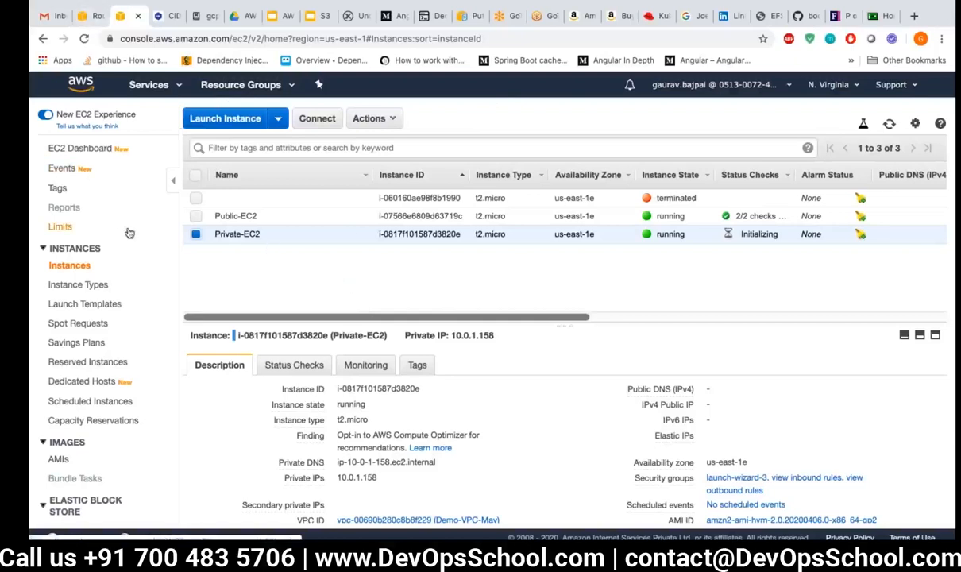
# Step: View the Public-EC2 details, then check the routes and summary of the Private-RT-Demo-VPC route table against the terminal session
pyautogui.click(262, 215)
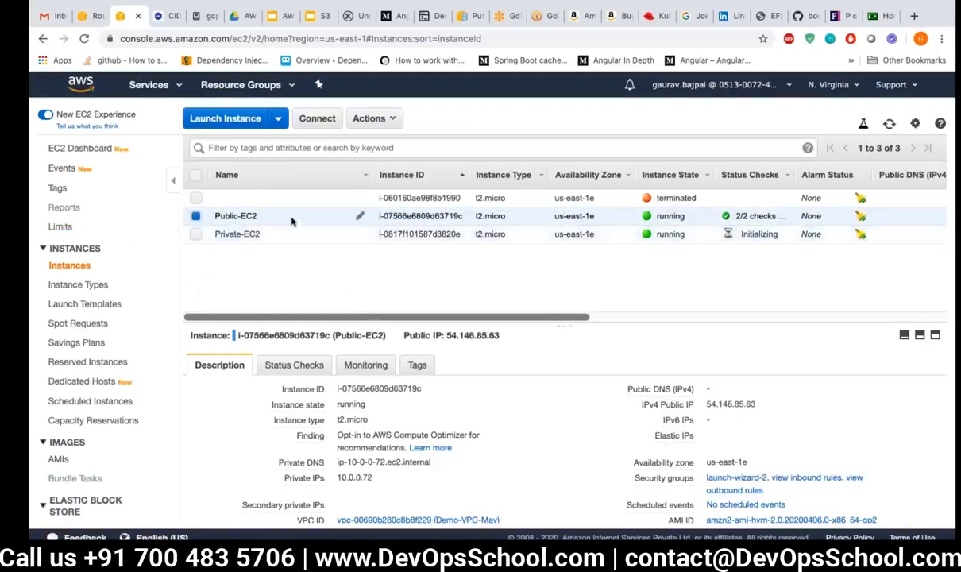
pyautogui.click(89, 18)
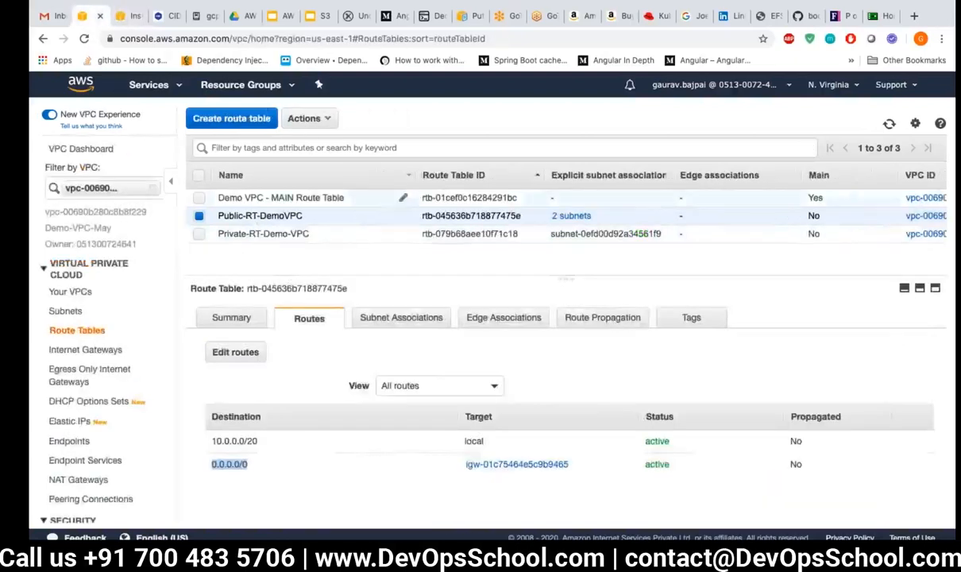
pyautogui.hotkey('ctrl', 'Left')
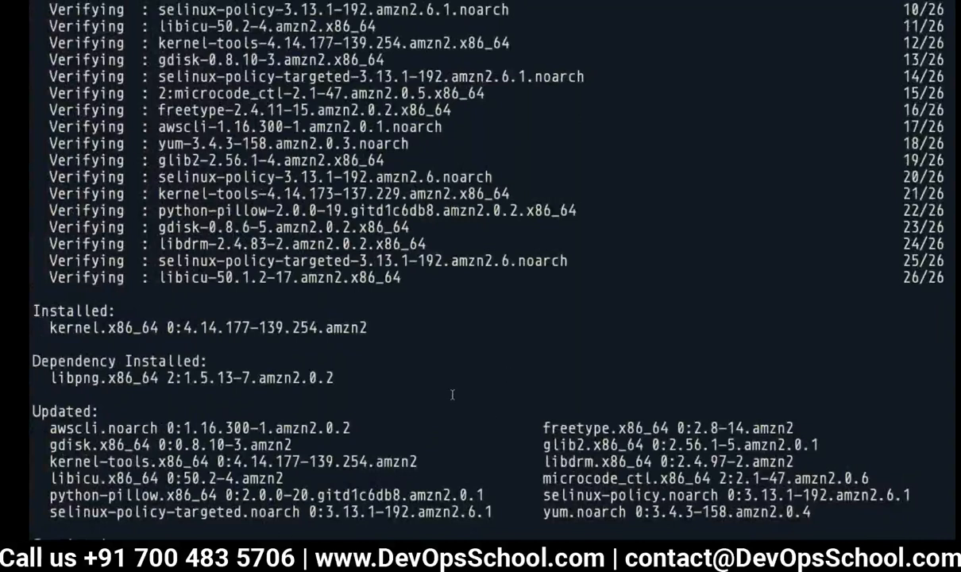
pyautogui.hotkey('ctrl', 'Right')
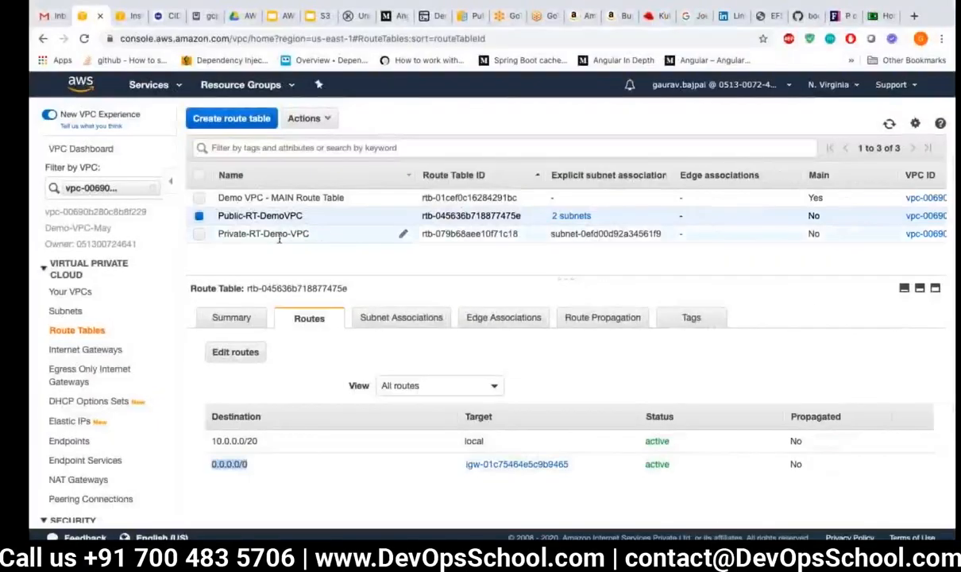
pyautogui.click(288, 233)
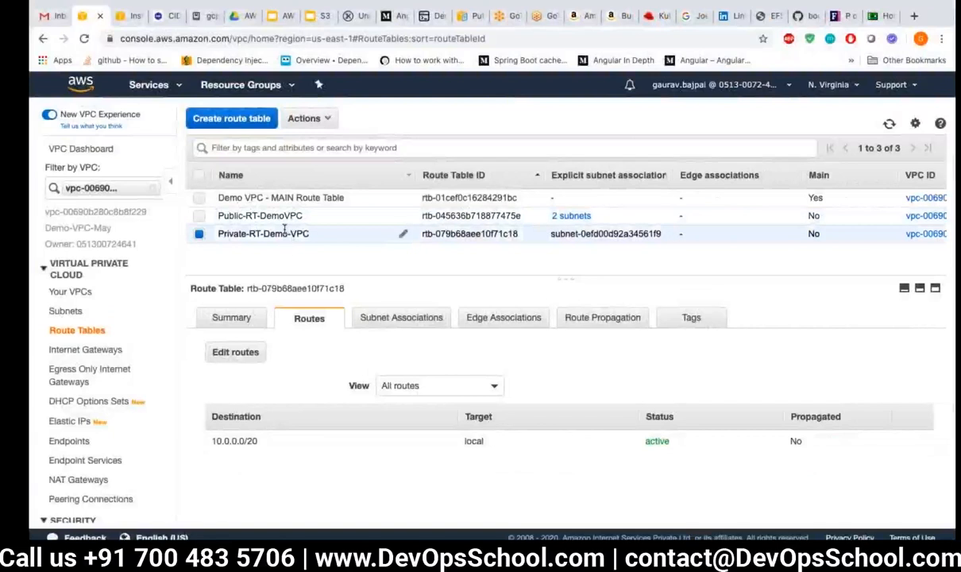
pyautogui.hotkey('ctrl', 'Left')
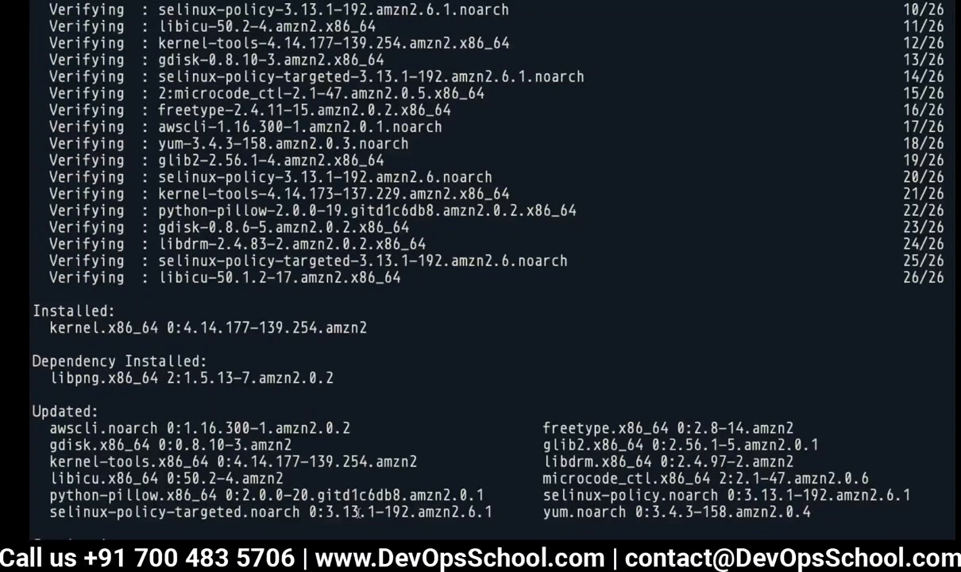
pyautogui.hotkey('ctrl', 'Right')
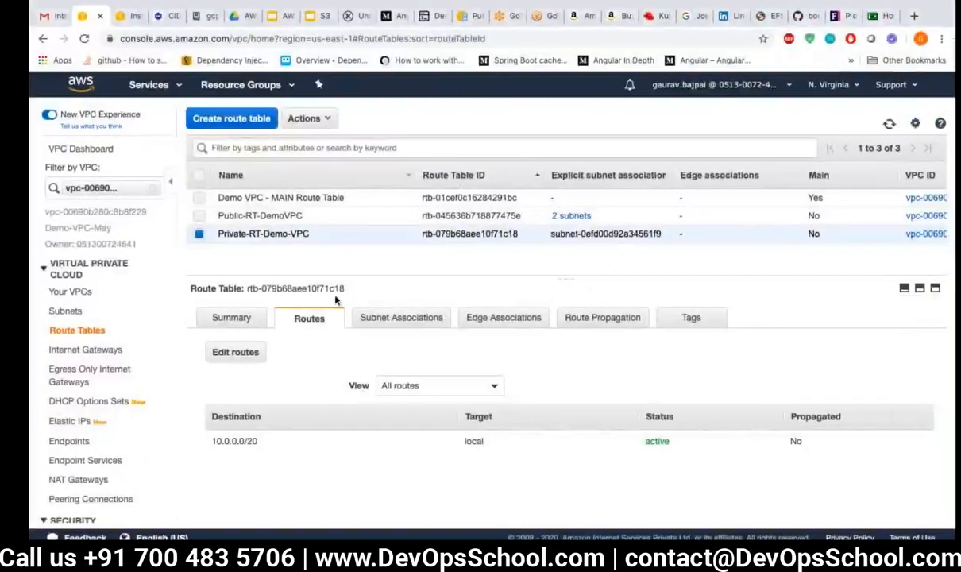
pyautogui.click(235, 318)
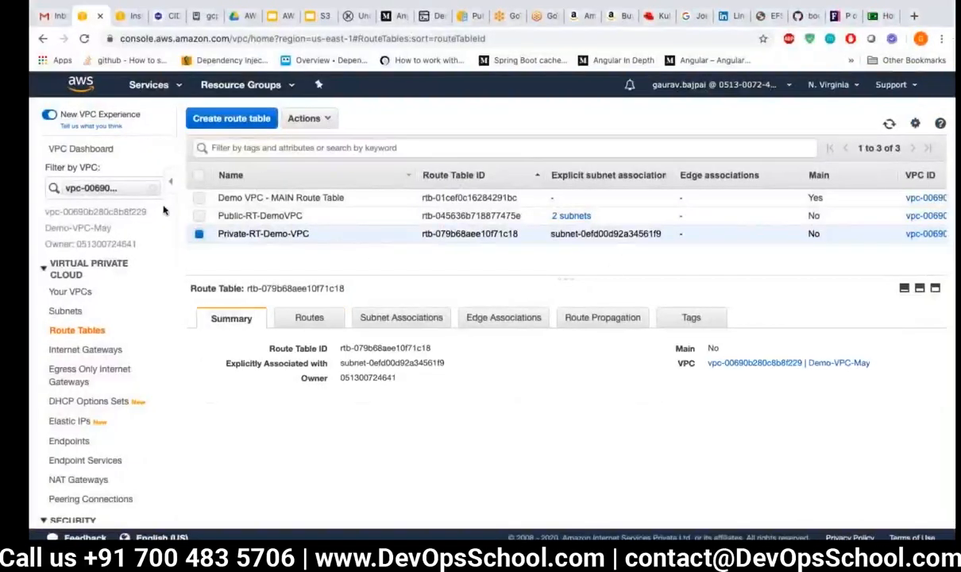
# Step: Review the Private-EC2 instance's details alongside the Private-RT-Demo-VPC route table
pyautogui.hotkey('ctrl', 'Tab')
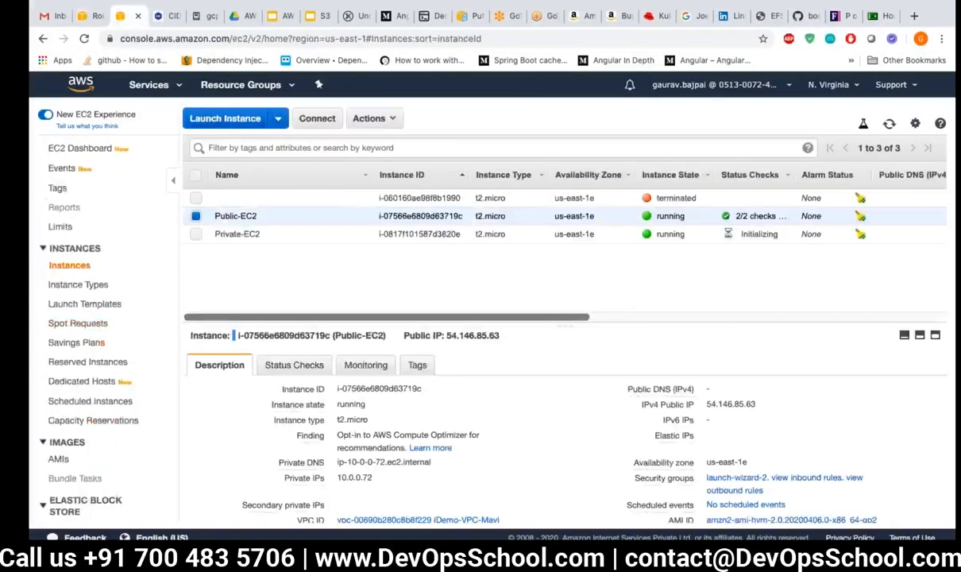
pyautogui.click(257, 227)
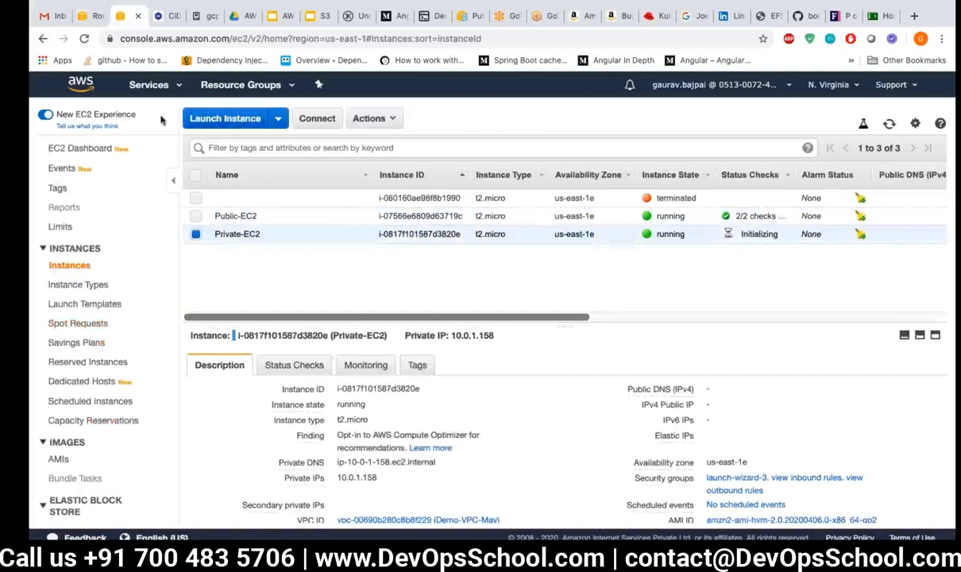
pyautogui.click(87, 16)
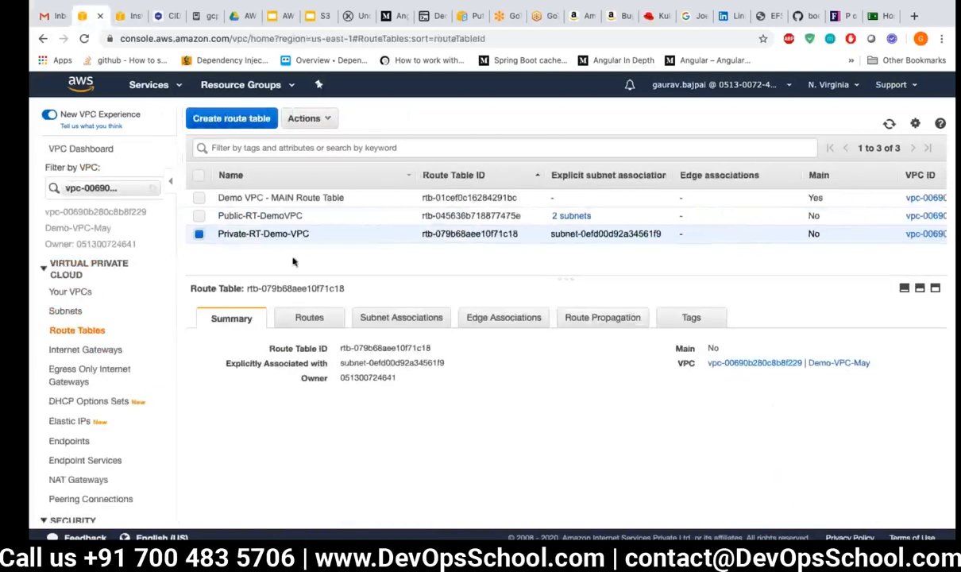
pyautogui.click(125, 24)
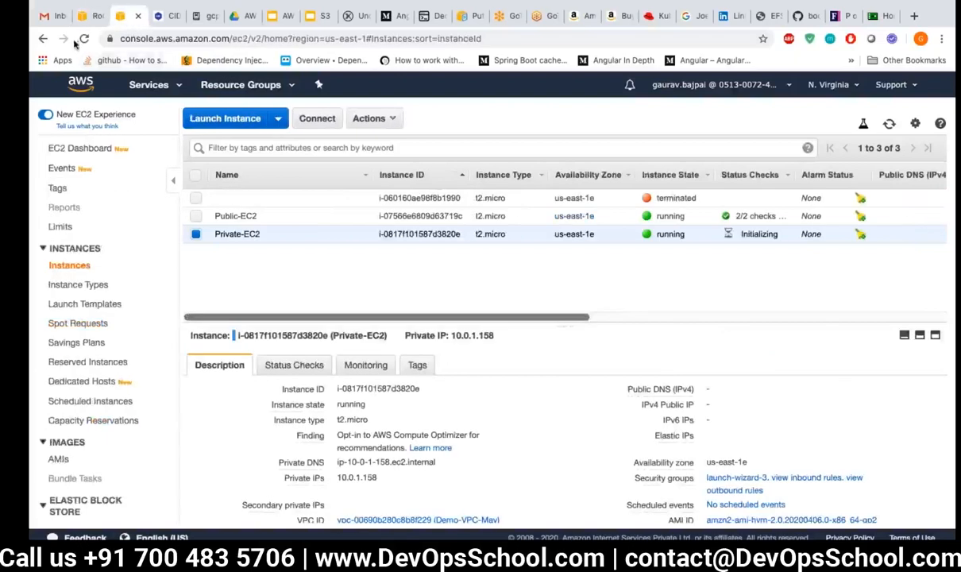
pyautogui.click(84, 19)
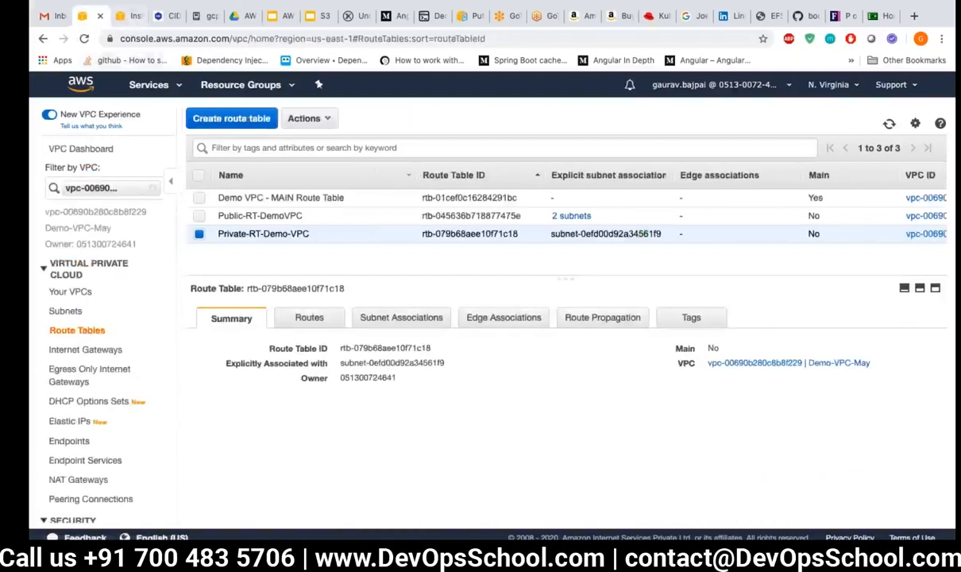
# Step: Search Google for "scp command in linux" and open the Linuxize article on securely transferring files with SCP
pyautogui.click(692, 22)
pyautogui.click(541, 38)
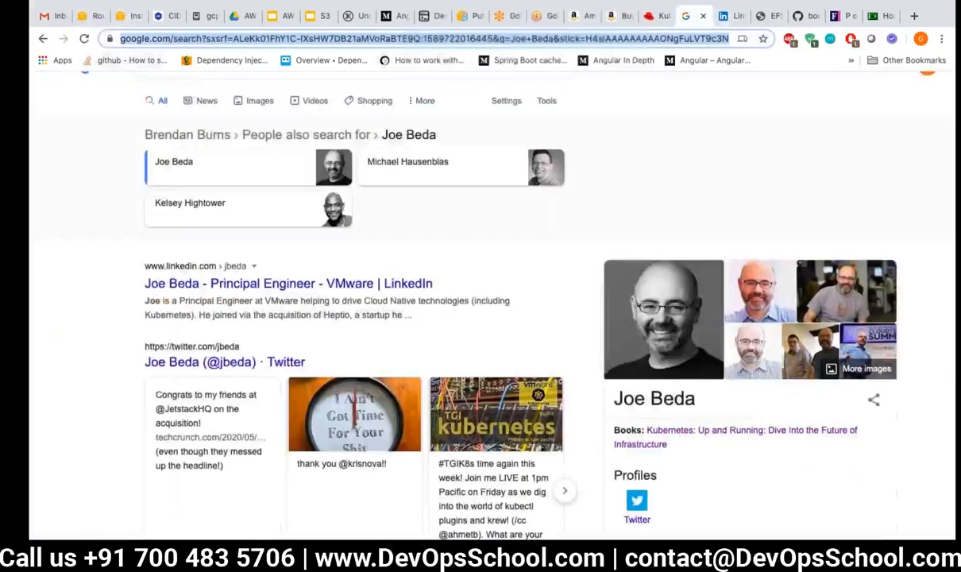
pyautogui.write('scp')
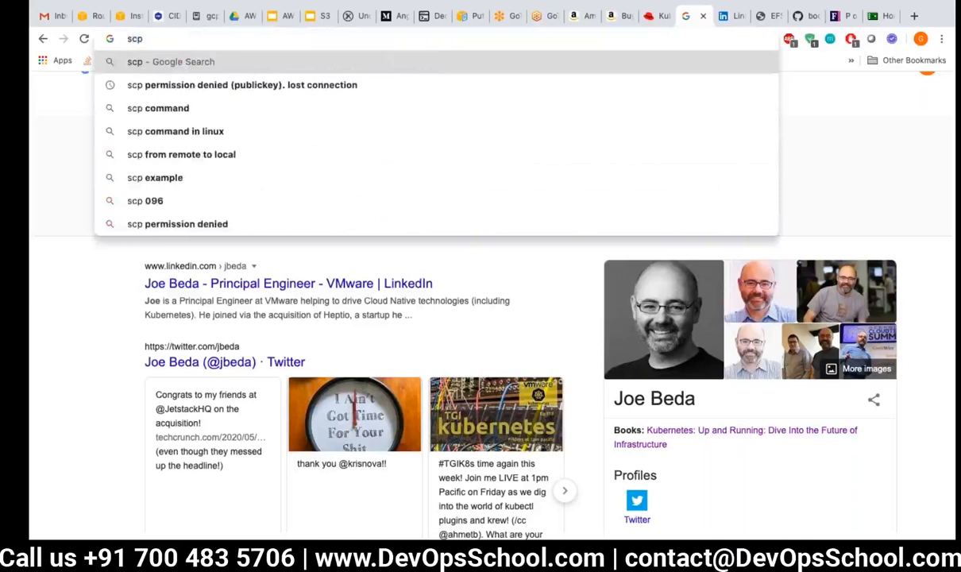
pyautogui.press('Down')
pyautogui.press('Down')
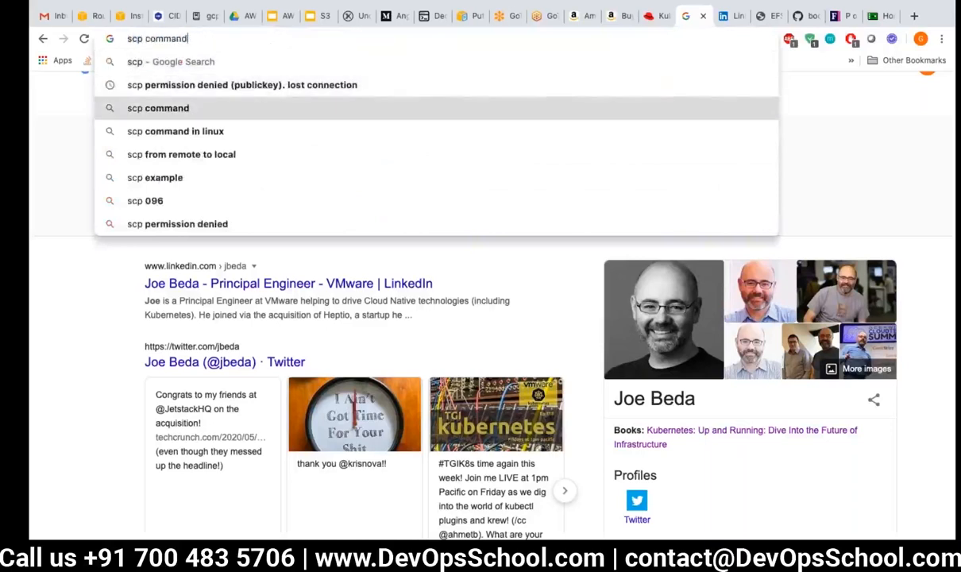
pyautogui.press('Down')
pyautogui.press('Return')
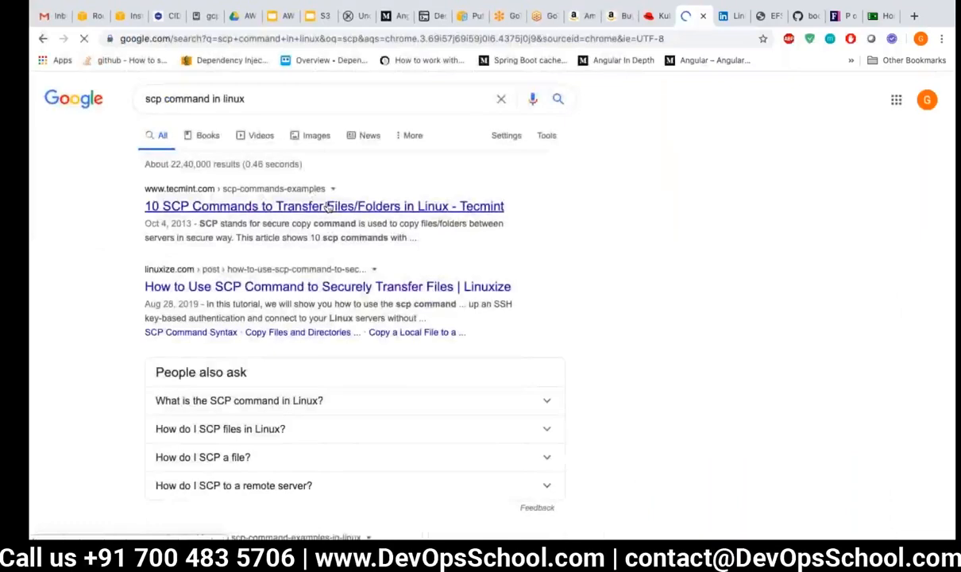
pyautogui.click(300, 291)
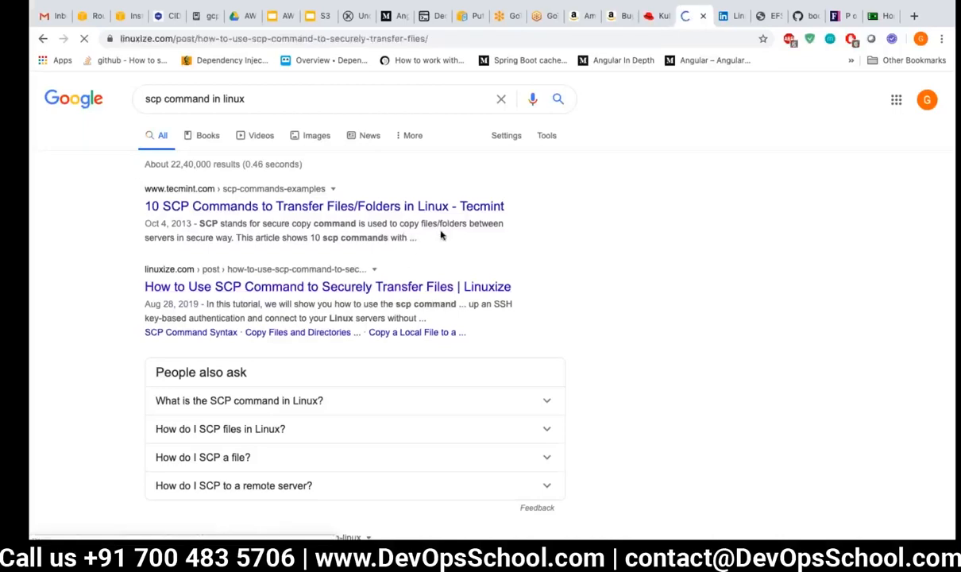
# Step: Read the Linuxize article's introduction and SCP Command Syntax section, highlighting the scp command in the syntax example
pyautogui.scroll(-1, 409, 324)
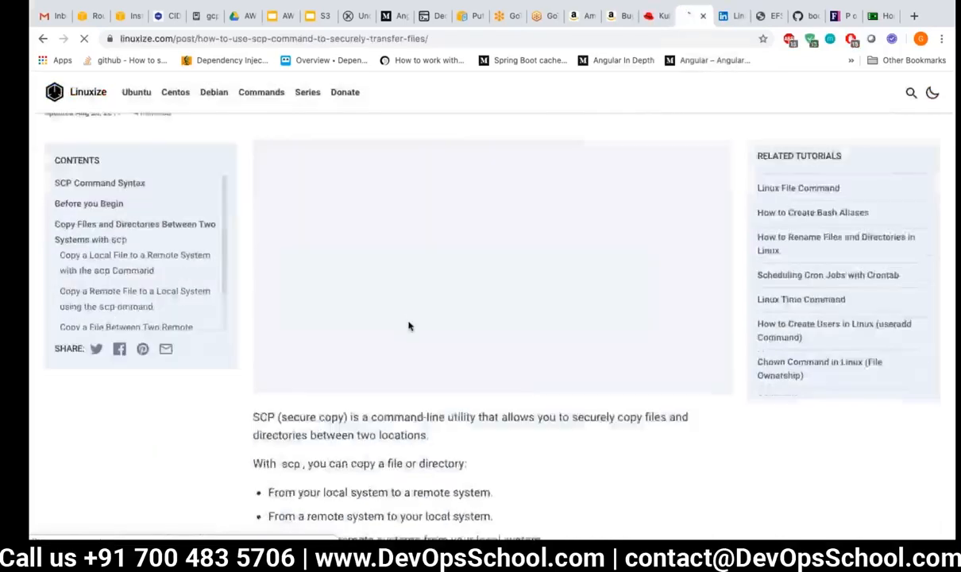
pyautogui.scroll(-5, 409, 324)
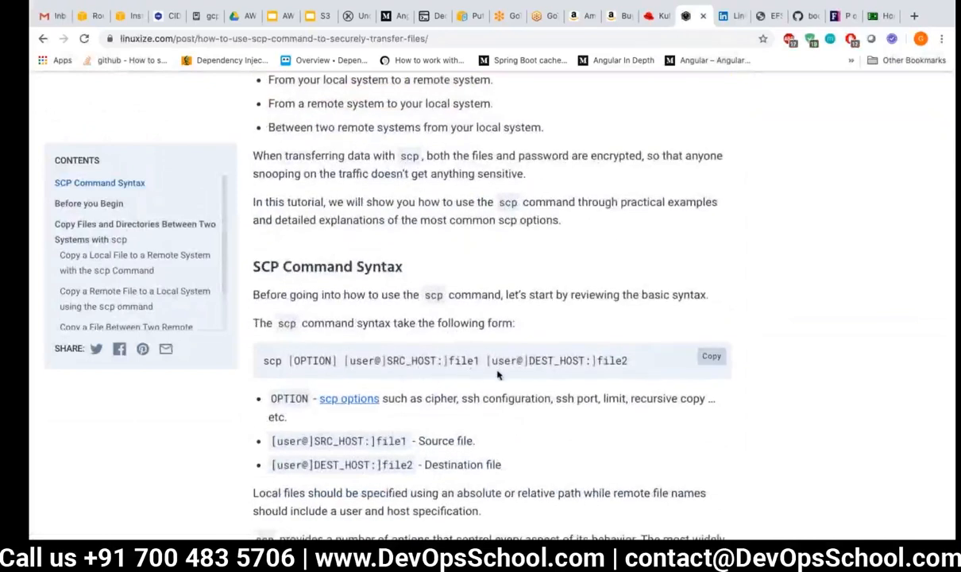
pyautogui.scroll(-1, 483, 379)
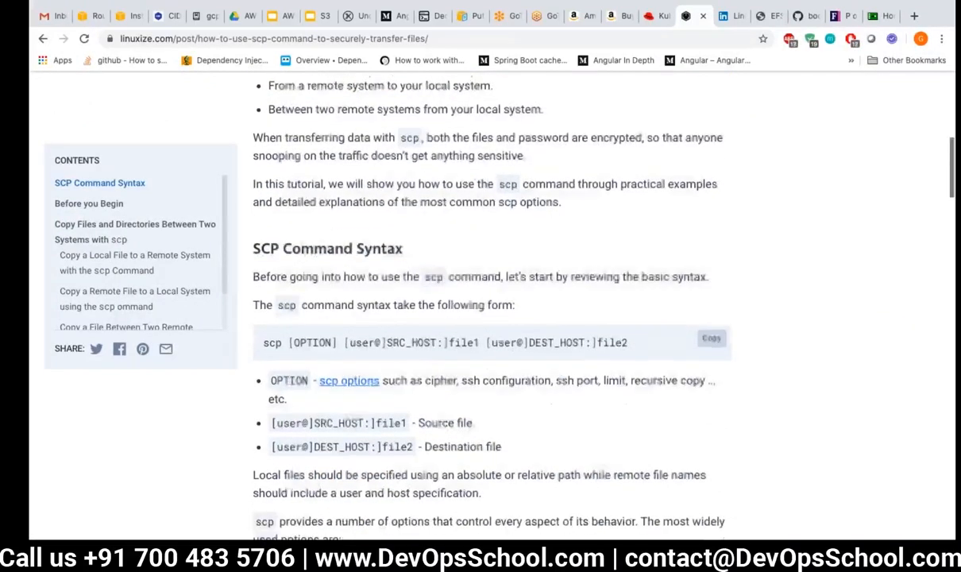
pyautogui.moveTo(267, 343); pyautogui.dragTo(292, 344)
pyautogui.click(276, 338)
pyautogui.scroll(-1, 364, 348)
pyautogui.scroll(-1, 364, 347)
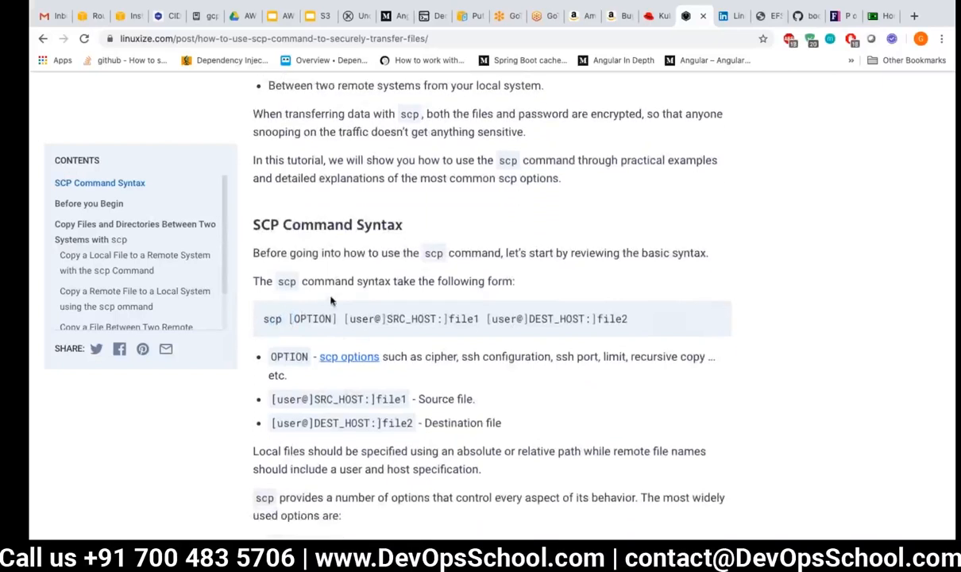
# Step: Switch to the terminal, exit the SSH session, then print the working directory and list the local files, highlighting aws-demo.pem
pyautogui.hotkey('ctrl', 'Left')
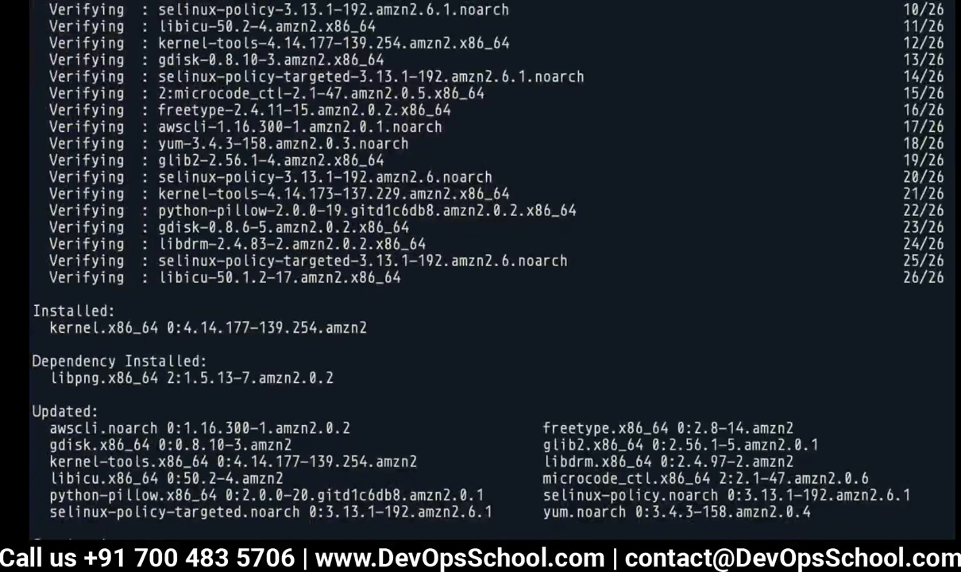
pyautogui.write('exit')
pyautogui.press('Return')
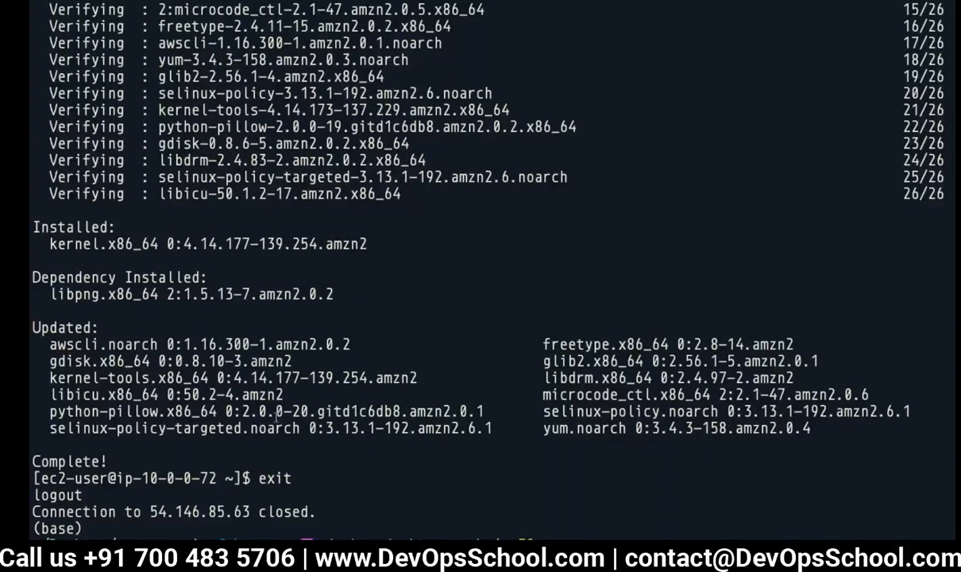
pyautogui.write('pws')
pyautogui.press('Return')
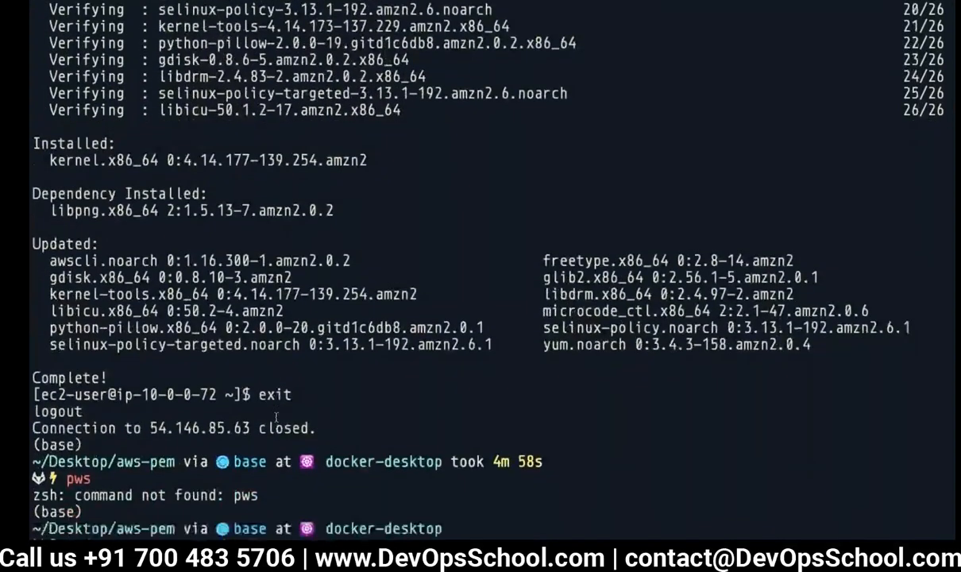
pyautogui.write('pwd')
pyautogui.press('Return')
pyautogui.write('ls')
pyautogui.press('Return')
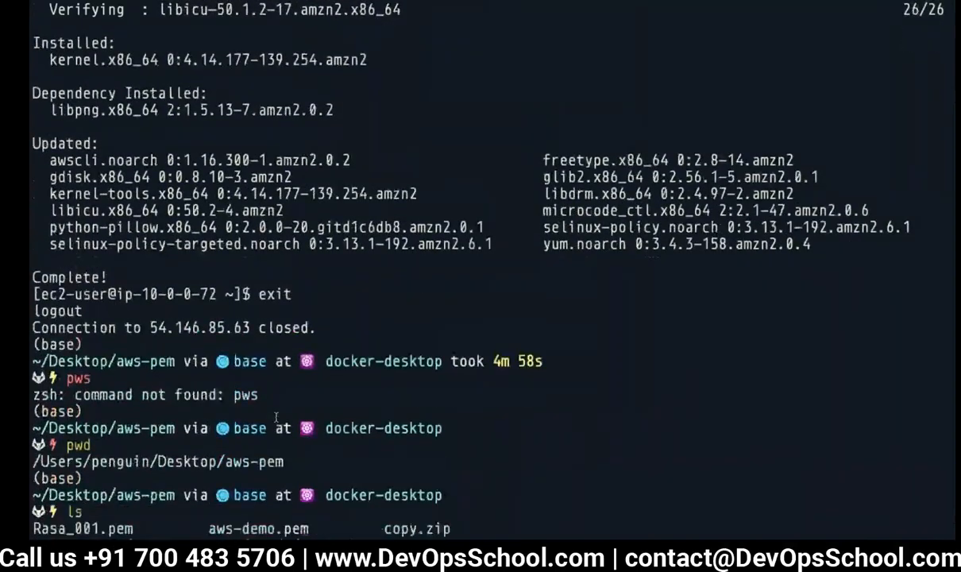
pyautogui.moveTo(209, 491); pyautogui.dragTo(309, 494)
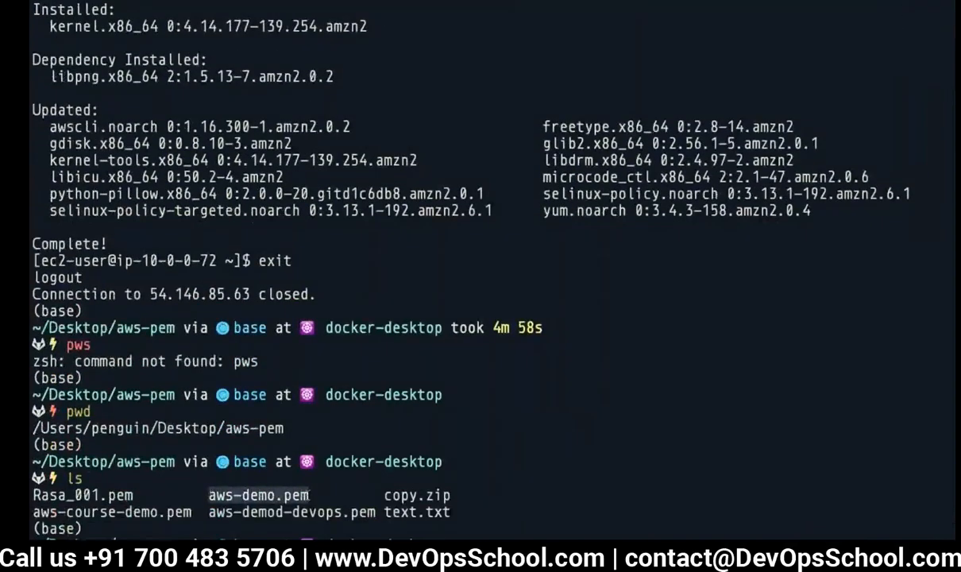
pyautogui.click(355, 488)
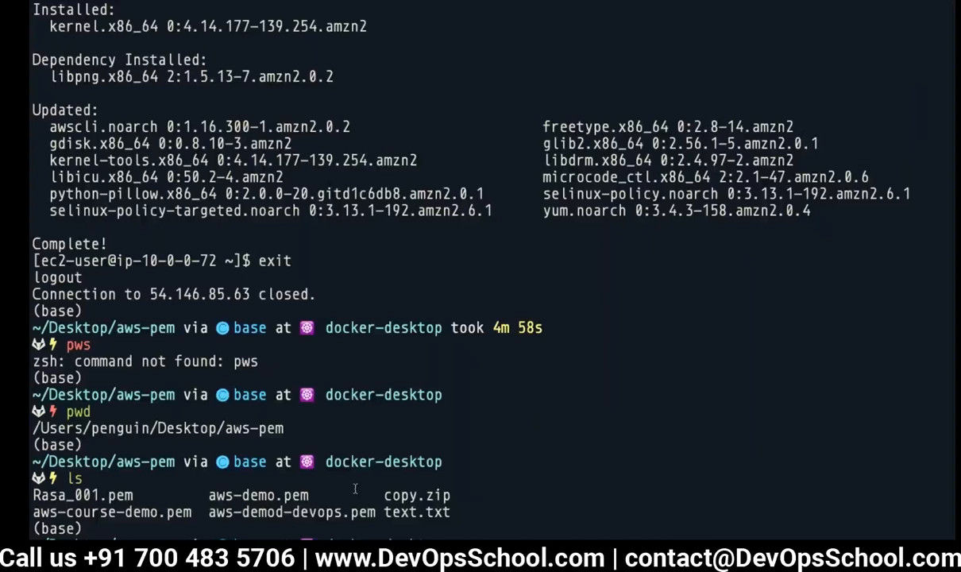
pyautogui.scroll(-1, 356, 488)
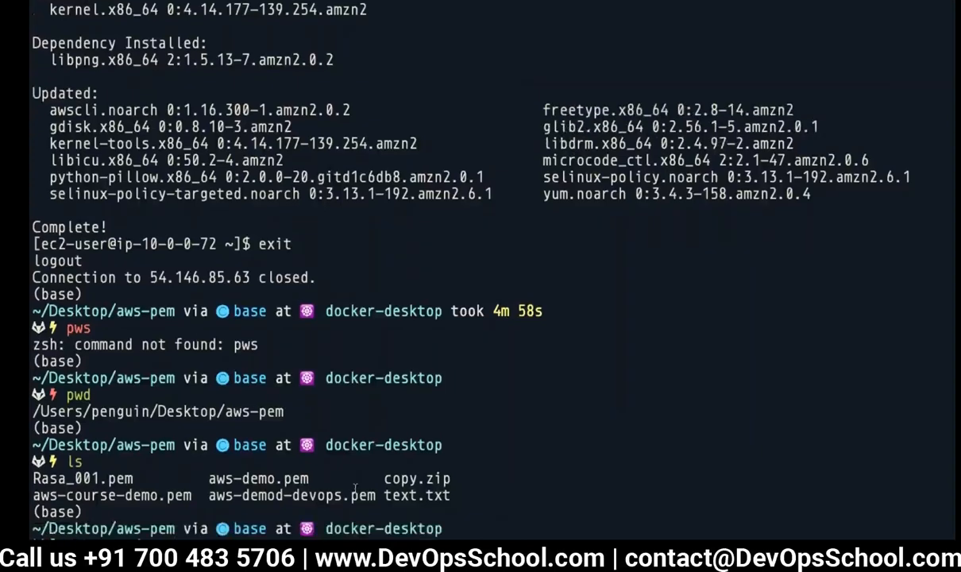
# Step: Output the contents of aws-demo.pem with cat and copy the whole private key block
pyautogui.write('cat aws-demo.pem')
pyautogui.press('Return')
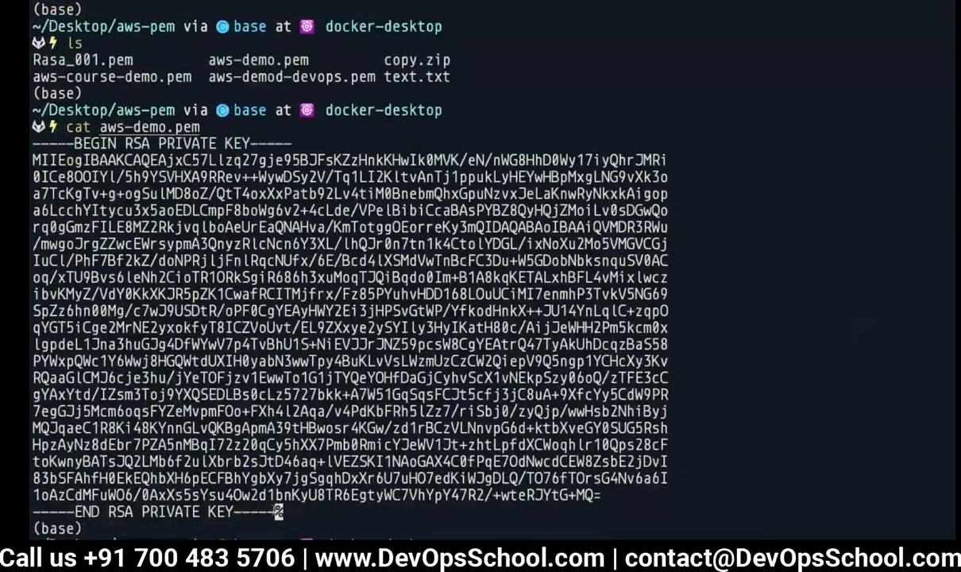
pyautogui.moveTo(278, 513); pyautogui.dragTo(32, 143)
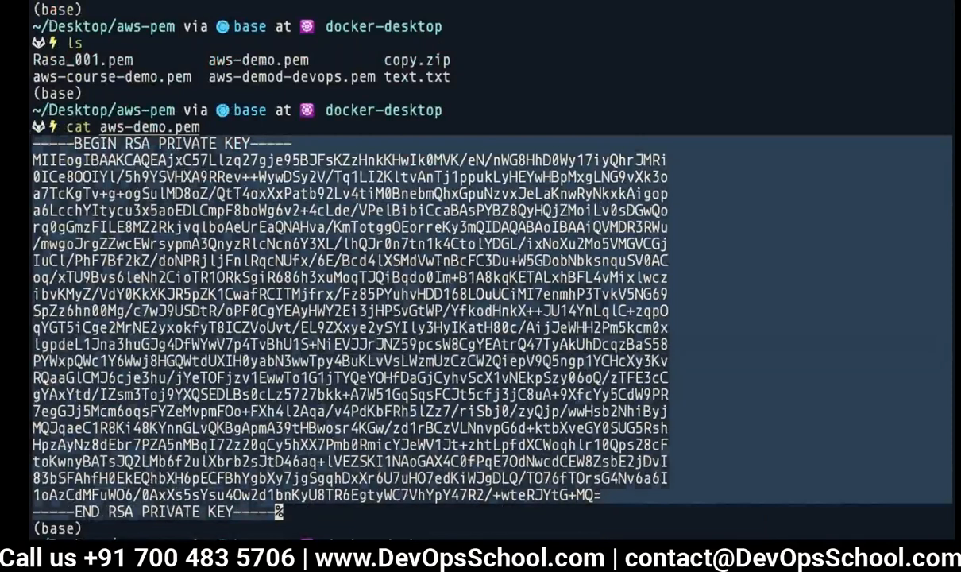
pyautogui.click(33, 144)
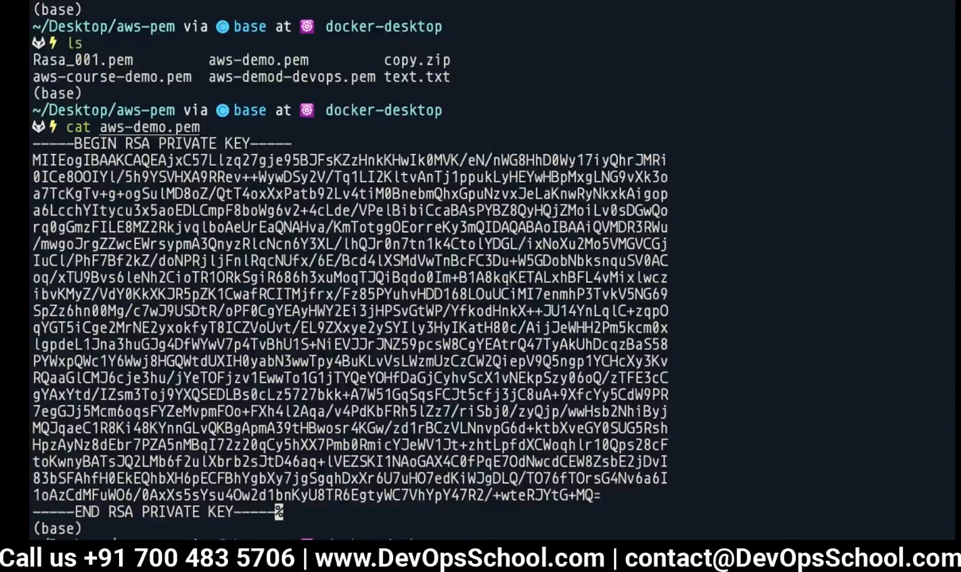
pyautogui.scroll(-1, 349, 270)
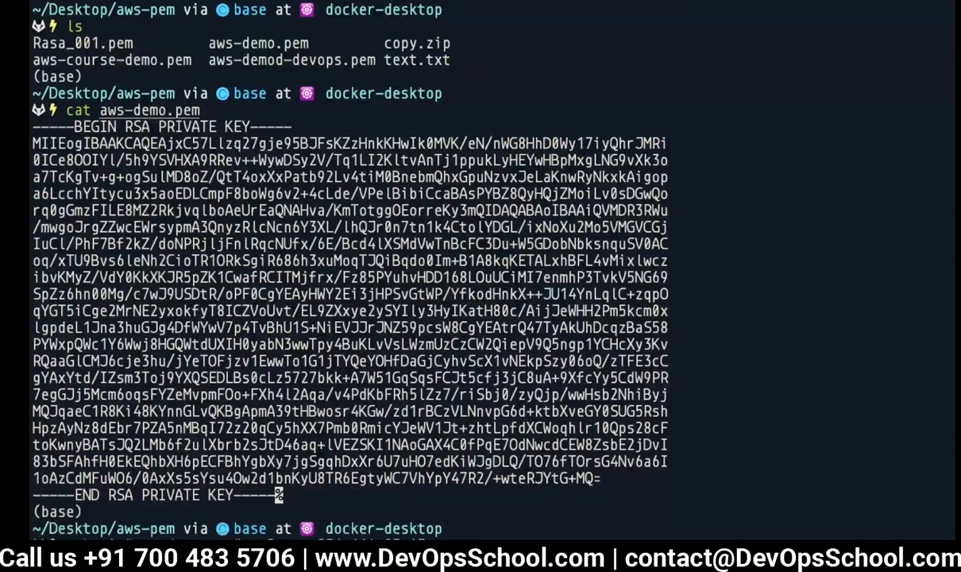
pyautogui.press('Return')
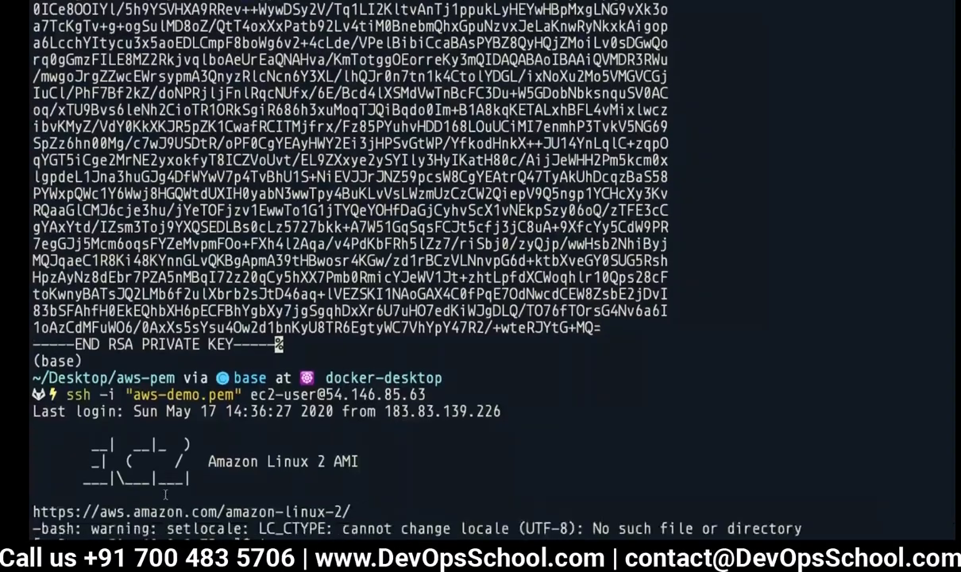
pyautogui.hotkey('ctrl', 'Left')
pyautogui.hotkey('ctrl', 'Right')
pyautogui.hotkey('ctrl', 'Right')
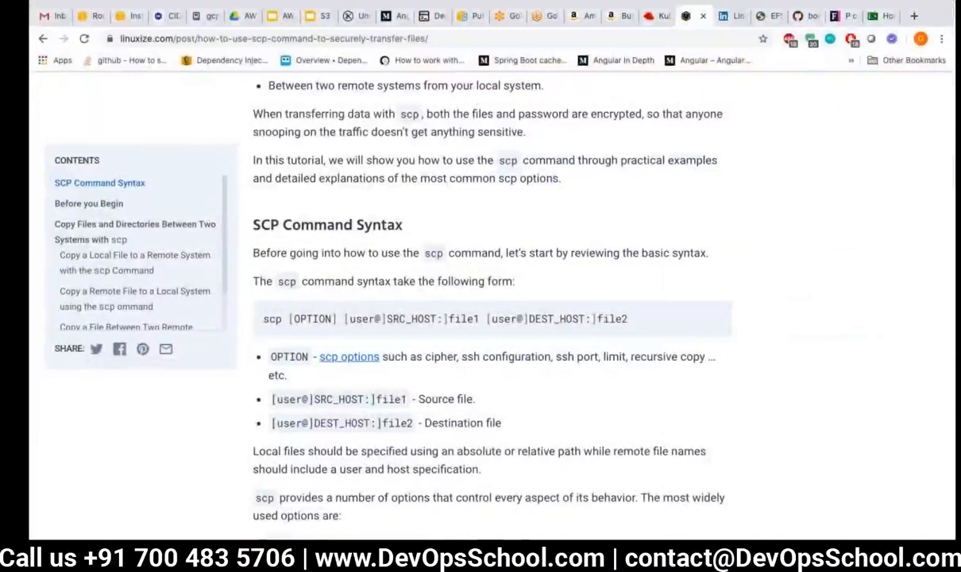
# Step: Review the full description of the Private-EC2 instance, including its key pair, and return to the VPC route tables
pyautogui.click(124, 16)
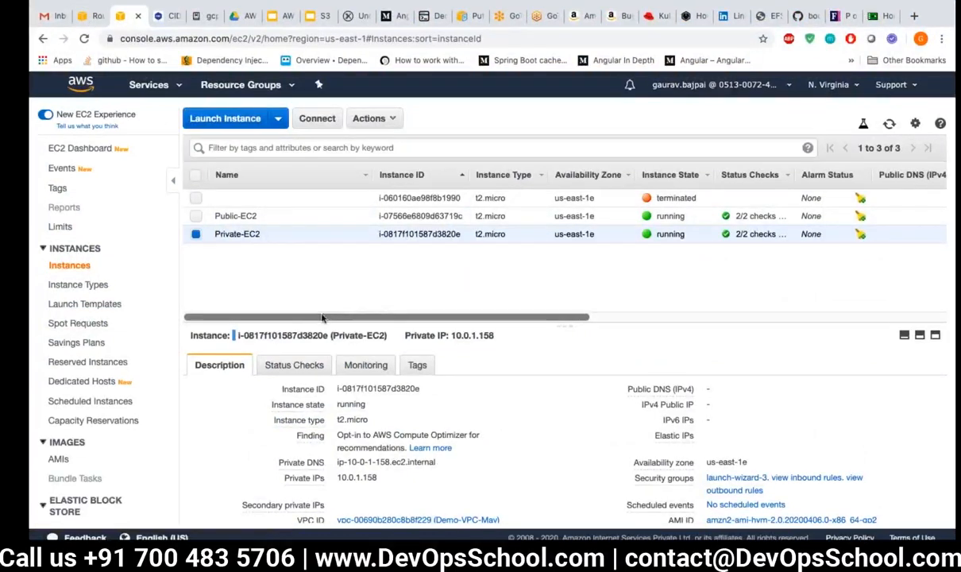
pyautogui.scroll(-3, 495, 392)
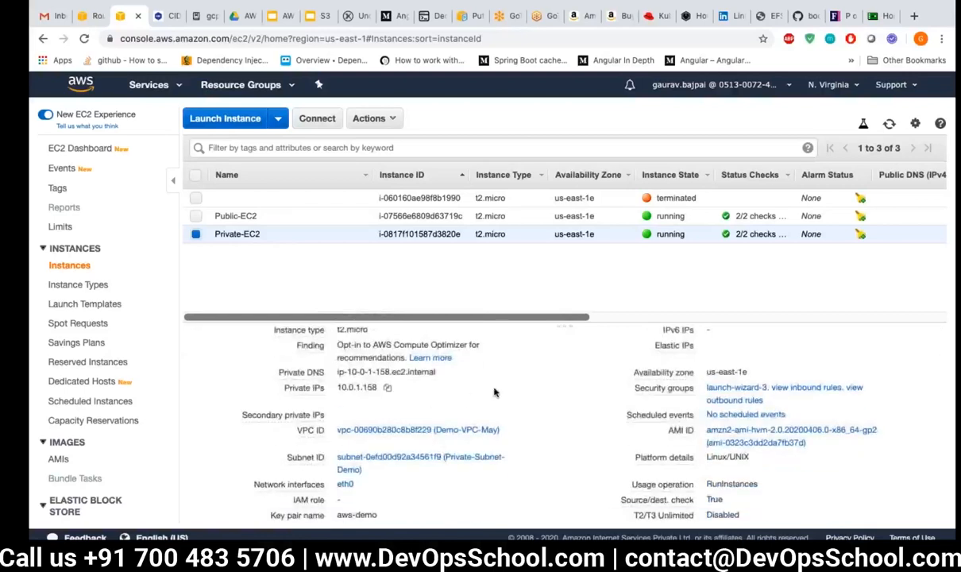
pyautogui.scroll(-1, 494, 392)
pyautogui.scroll(-8, 544, 399)
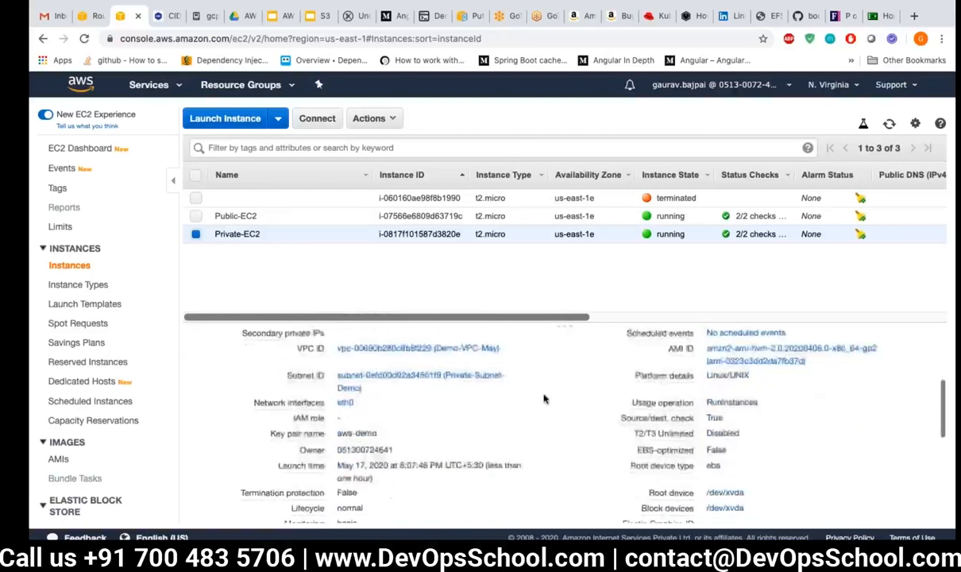
pyautogui.scroll(-4, 545, 399)
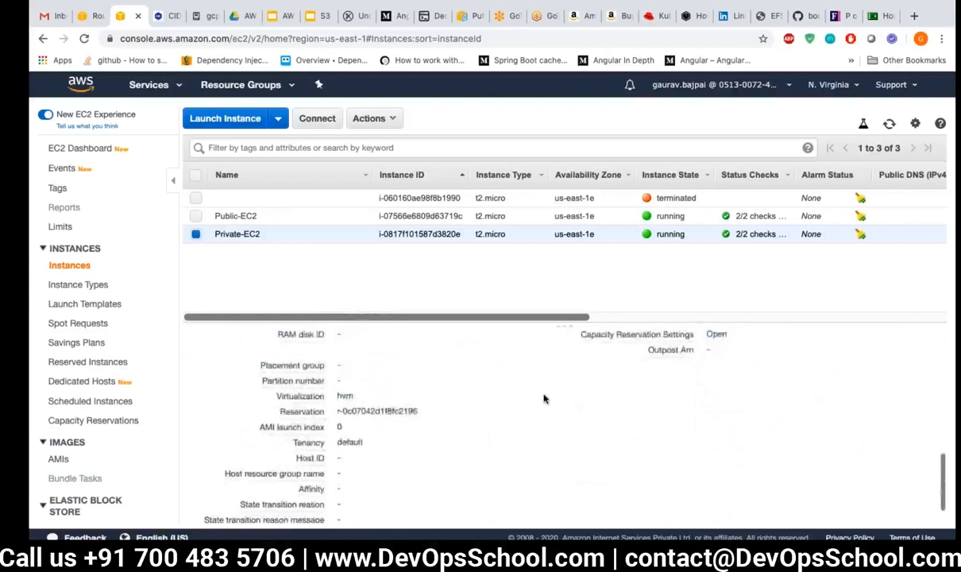
pyautogui.scroll(7, 544, 399)
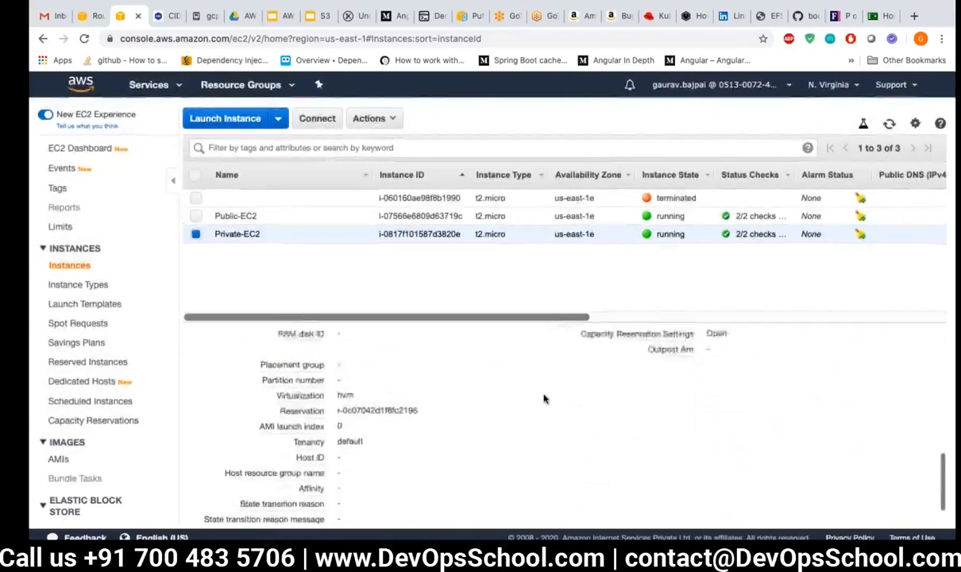
pyautogui.scroll(4, 544, 399)
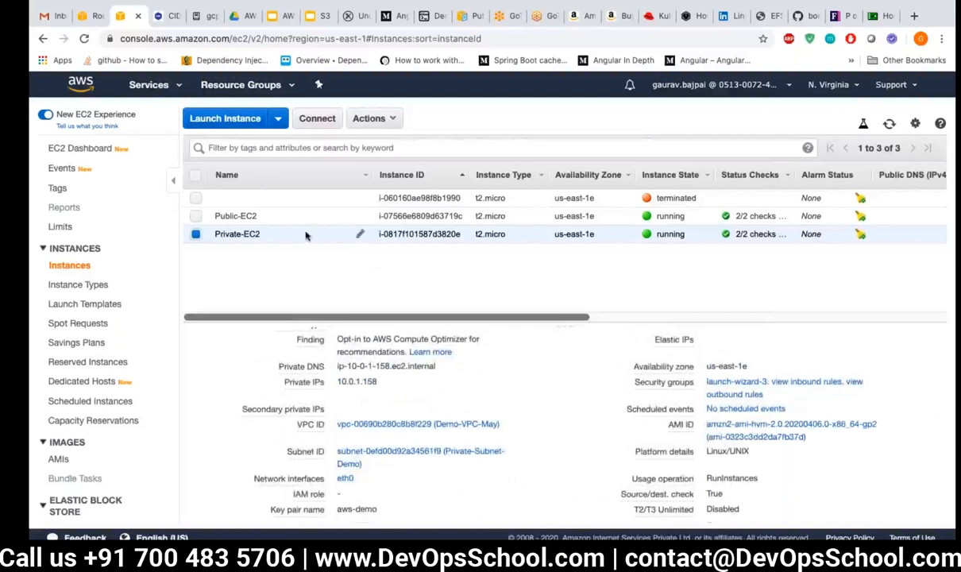
pyautogui.click(94, 21)
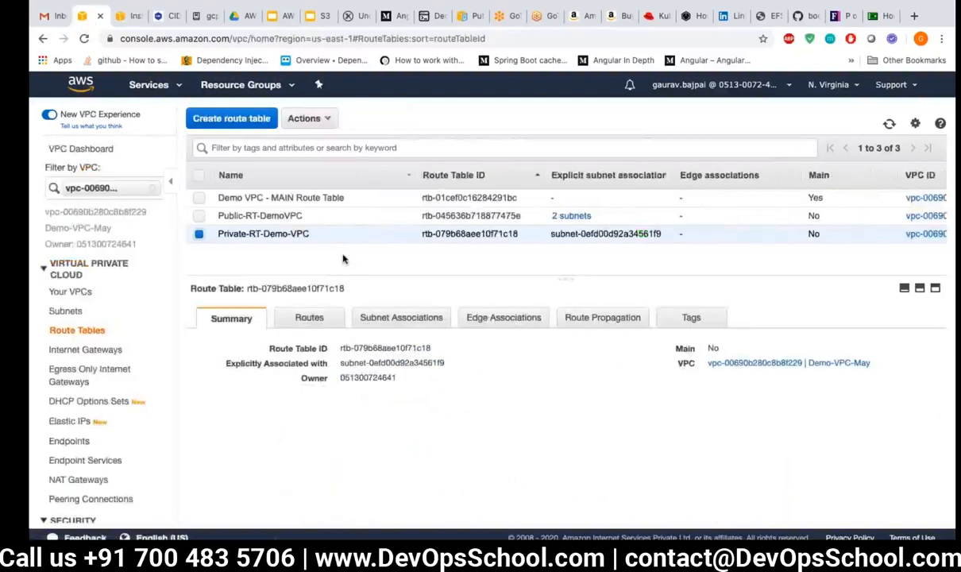
# Step: In the terminal's SSH session, create aws-demo.pem with nano, paste the copied private key into it, and save the file
pyautogui.hotkey('ctrl', 'Left')
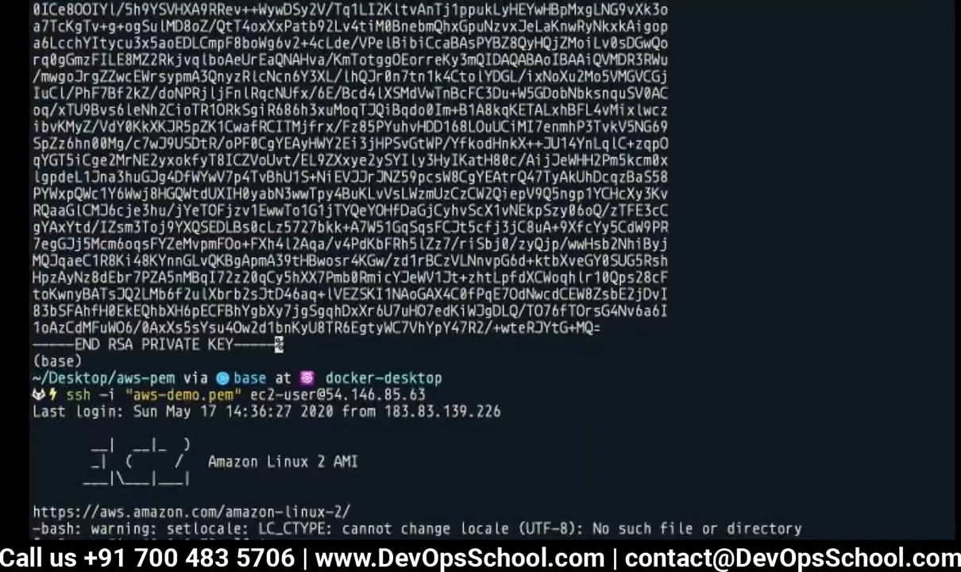
pyautogui.scroll(10, 278, 344)
pyautogui.scroll(-10, 279, 344)
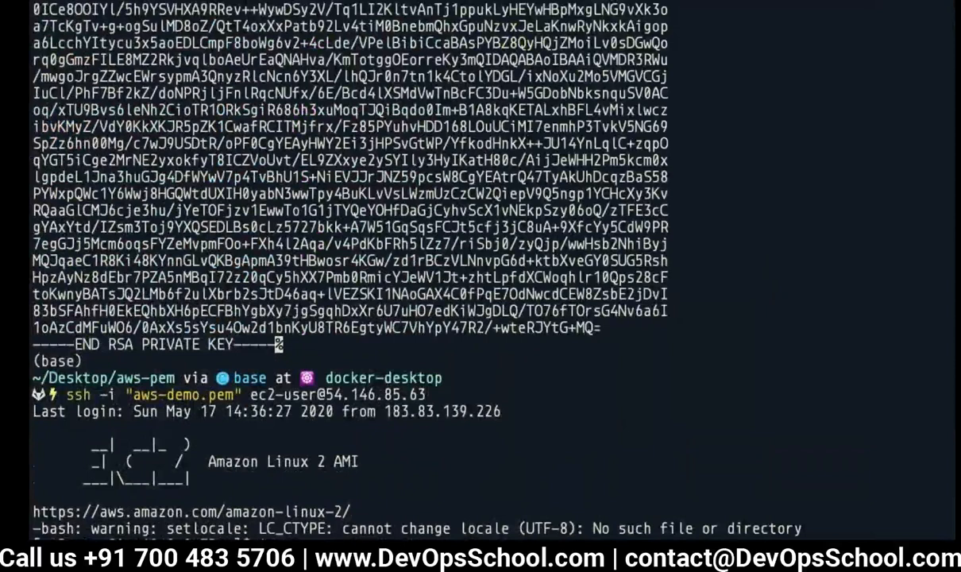
pyautogui.press('Return')
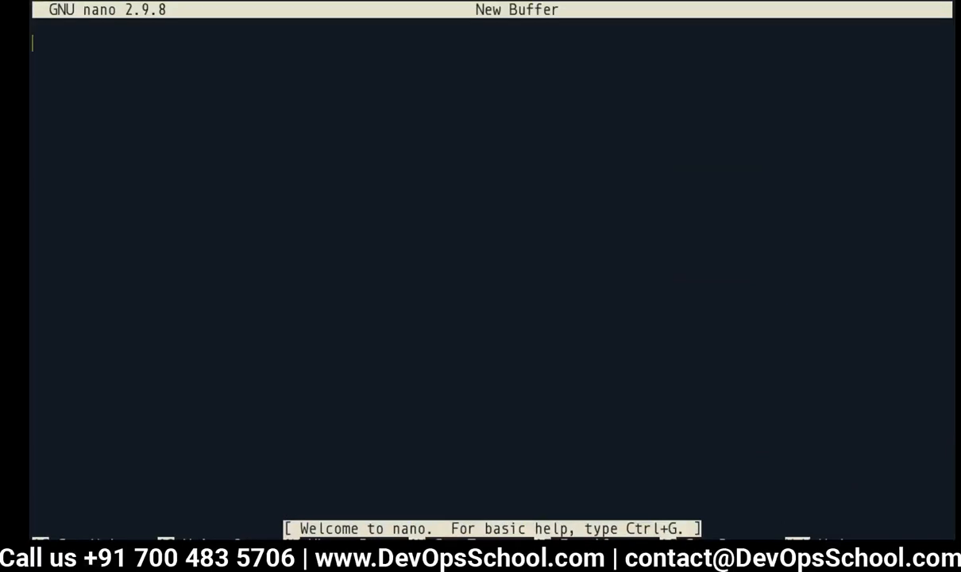
pyautogui.hotkey('alt', ':')
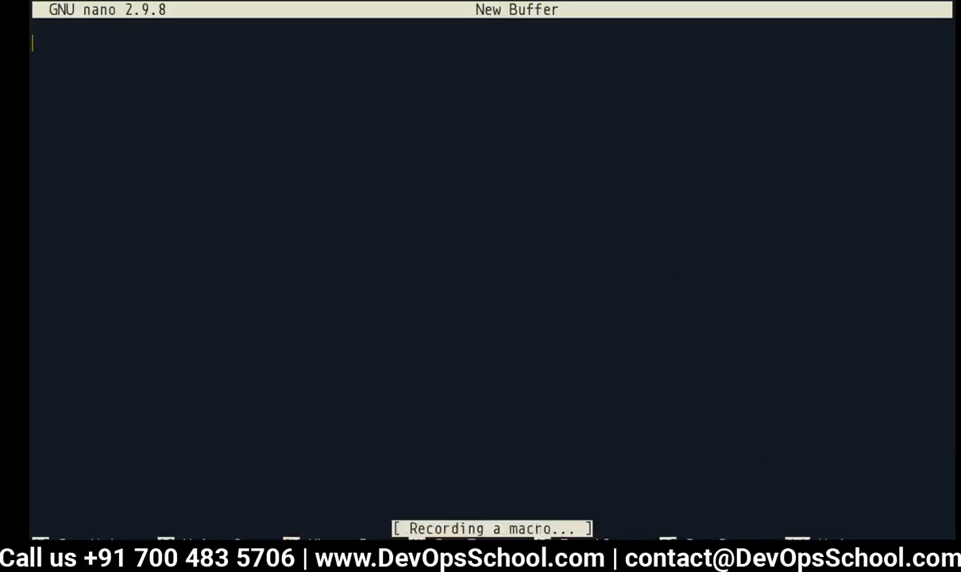
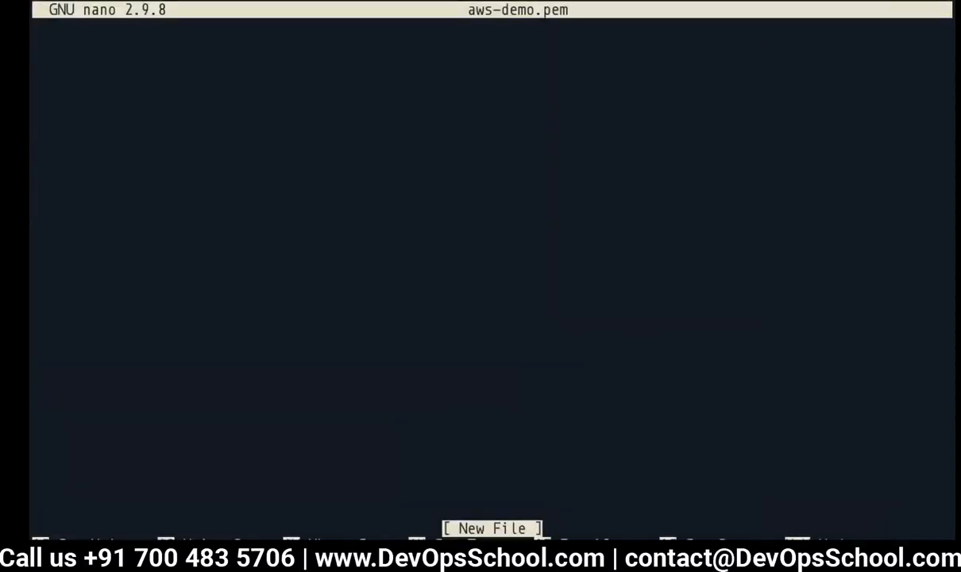
pyautogui.press('super+v')
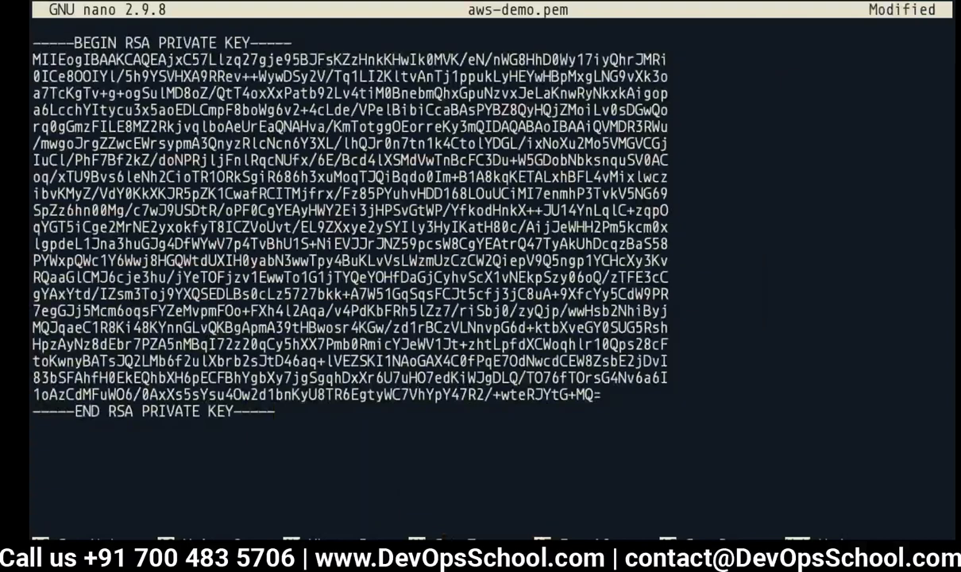
pyautogui.hotkey('ctrl', 'x')
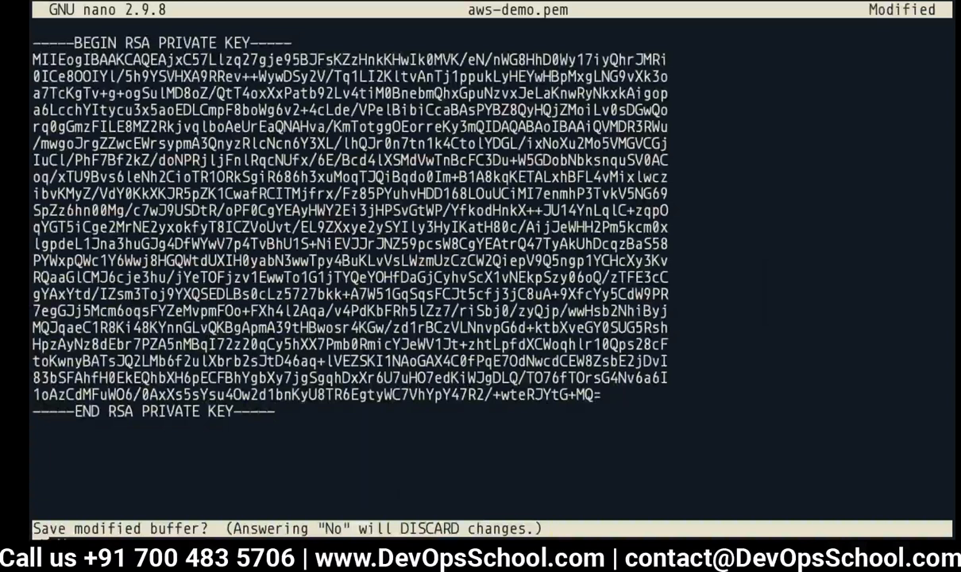
pyautogui.press('y')
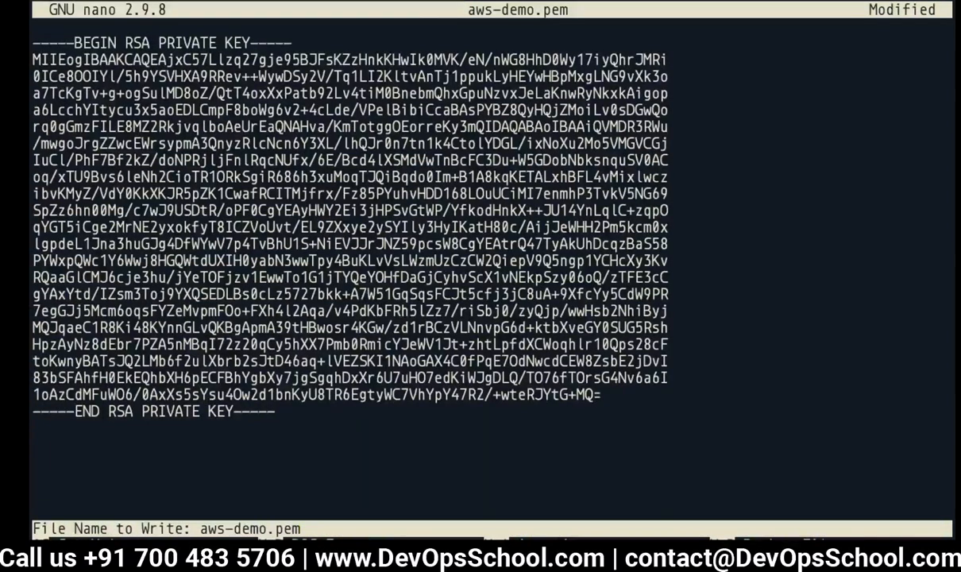
pyautogui.press('Return')
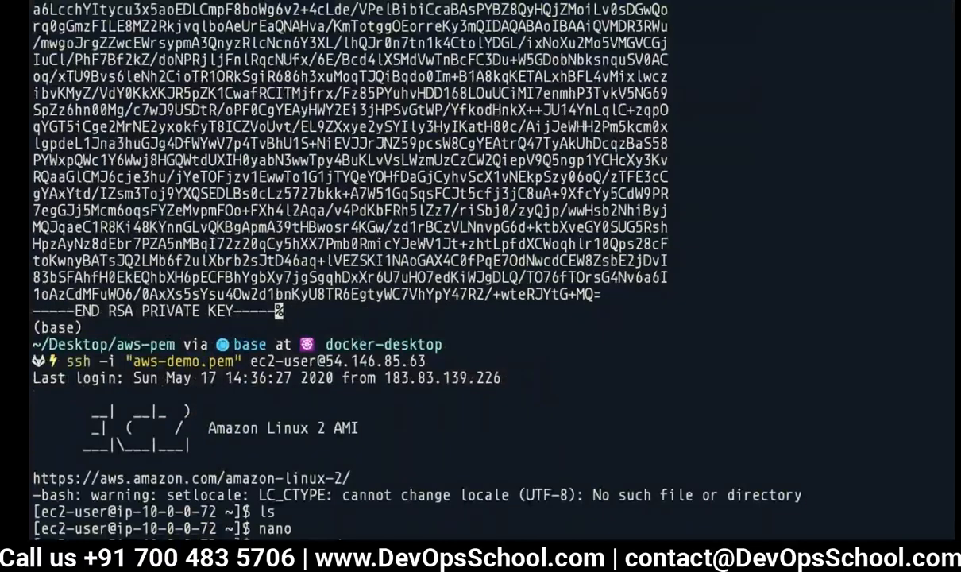
# Step: List the files in the remote home directory and output the contents of aws-demo.pem with cat
pyautogui.write('ls')
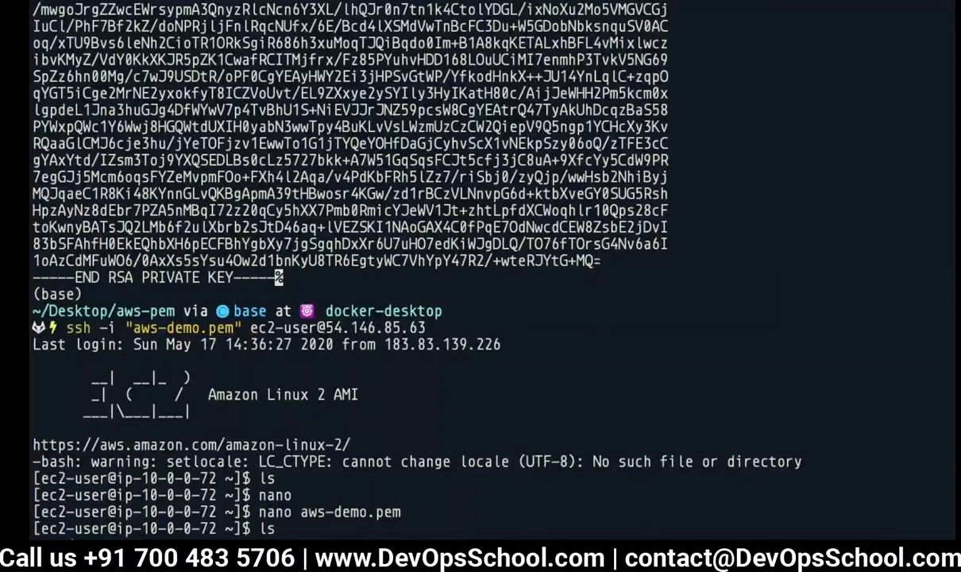
pyautogui.press('Return')
pyautogui.write('cat aws-demo.pem')
pyautogui.press('Return')
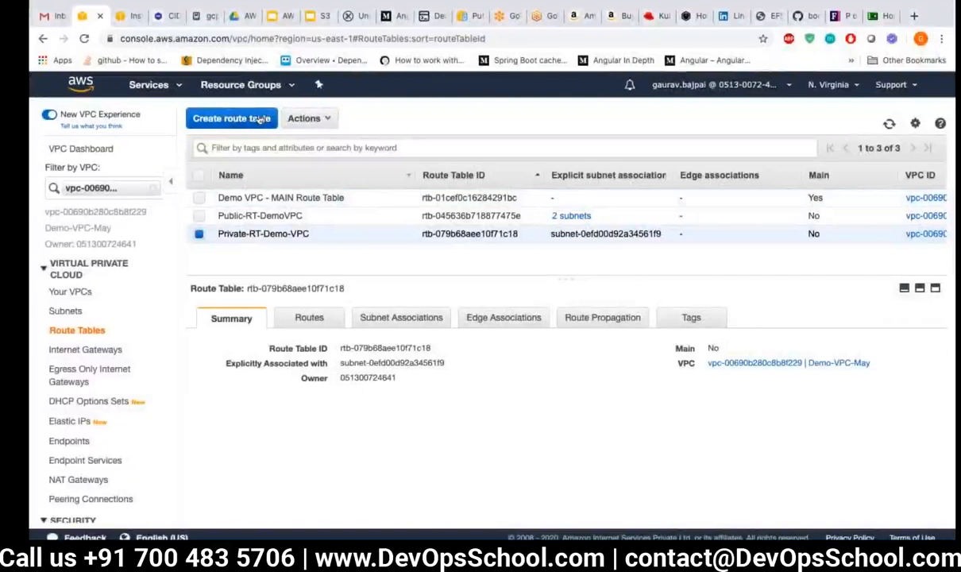
# Step: Open the connection instructions for the Private-EC2 instance and copy its example SSH command
pyautogui.click(305, 119)
pyautogui.click(123, 16)
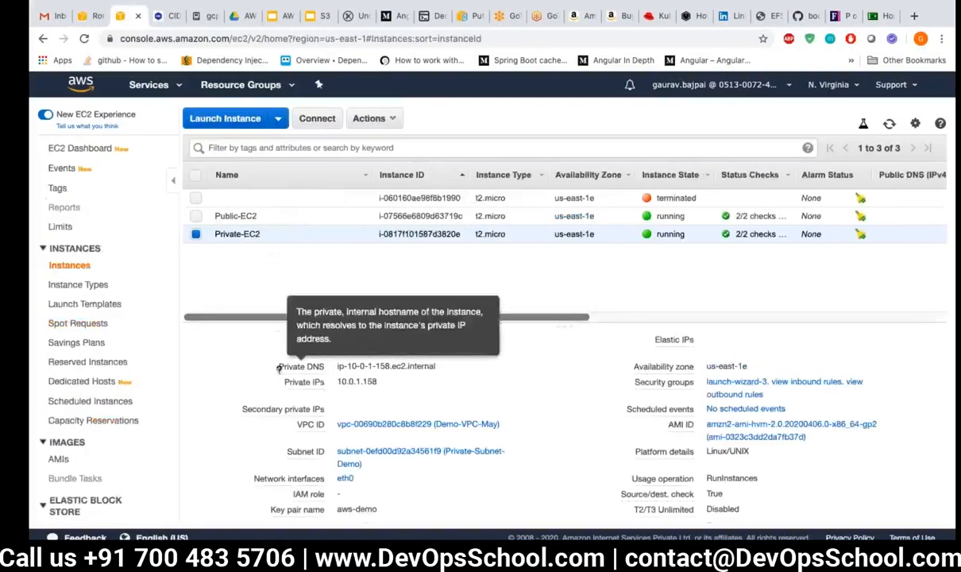
pyautogui.click(317, 121)
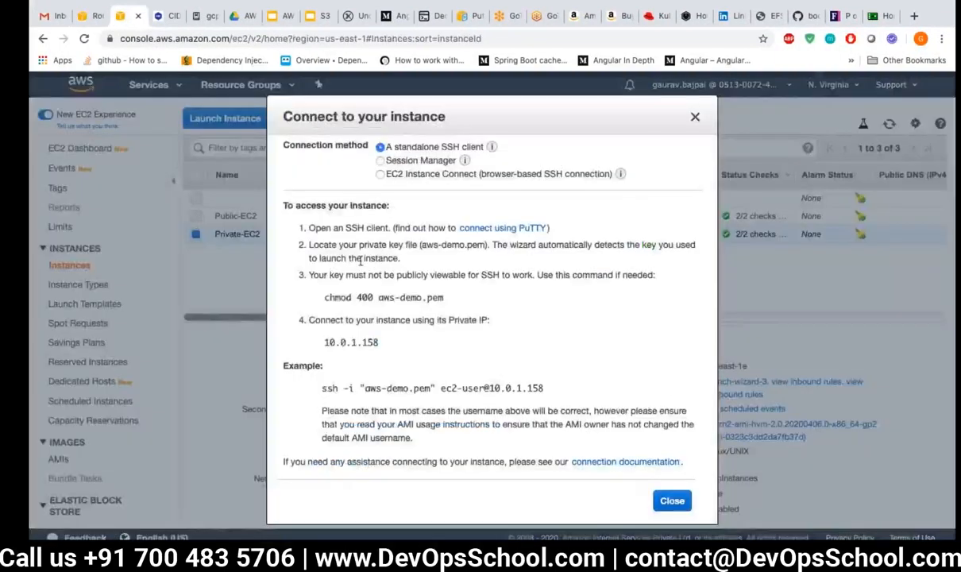
pyautogui.moveTo(548, 389); pyautogui.dragTo(322, 385)
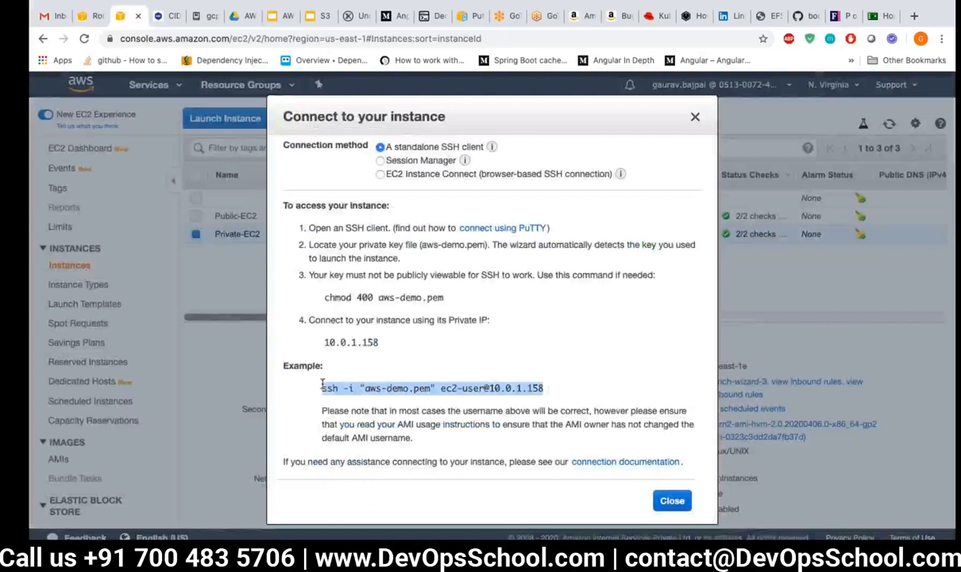
pyautogui.hotkey('ctrl', 'Left')
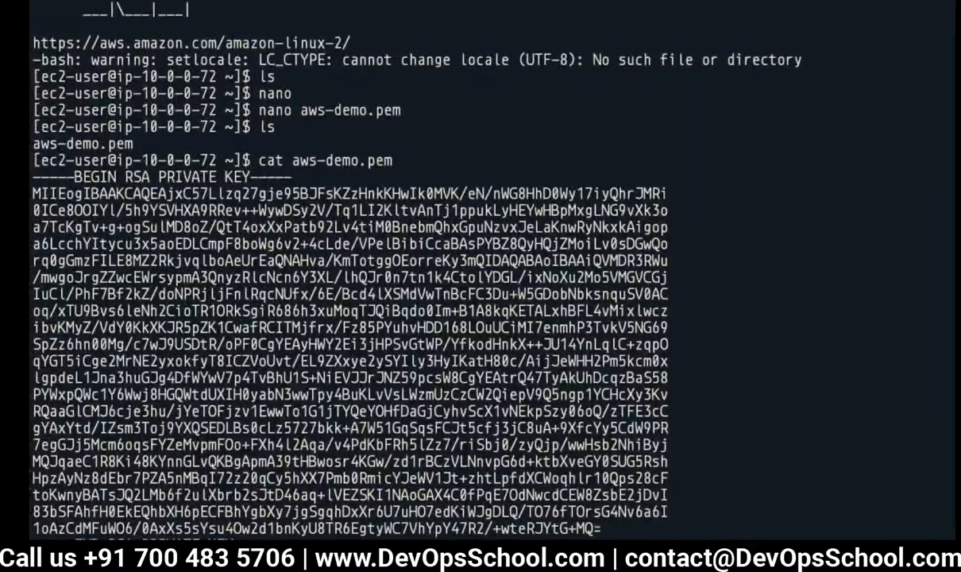
pyautogui.scroll(-1, 393, 270)
pyautogui.scroll(-3, 393, 270)
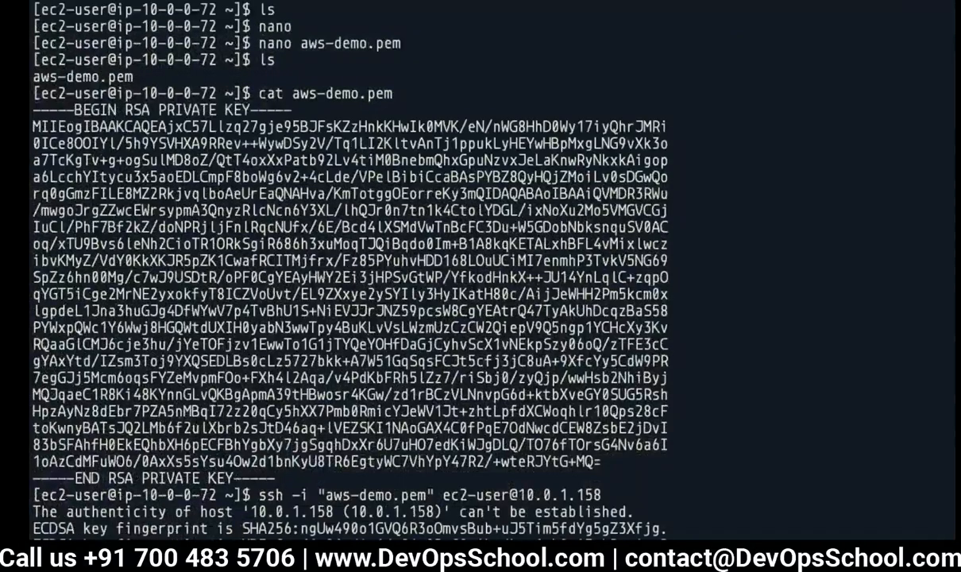
pyautogui.scroll(-1, 350, 270)
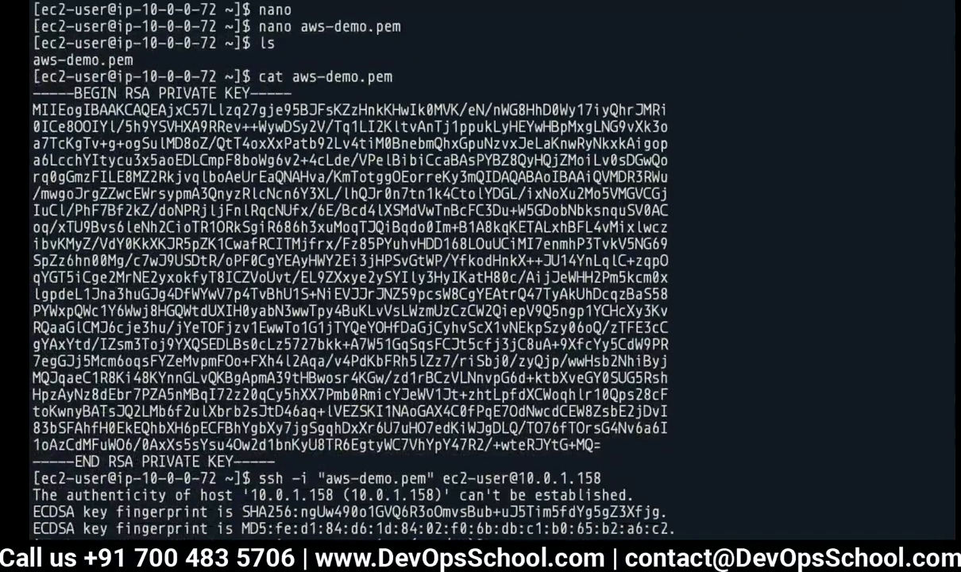
pyautogui.scroll(-2, 349, 271)
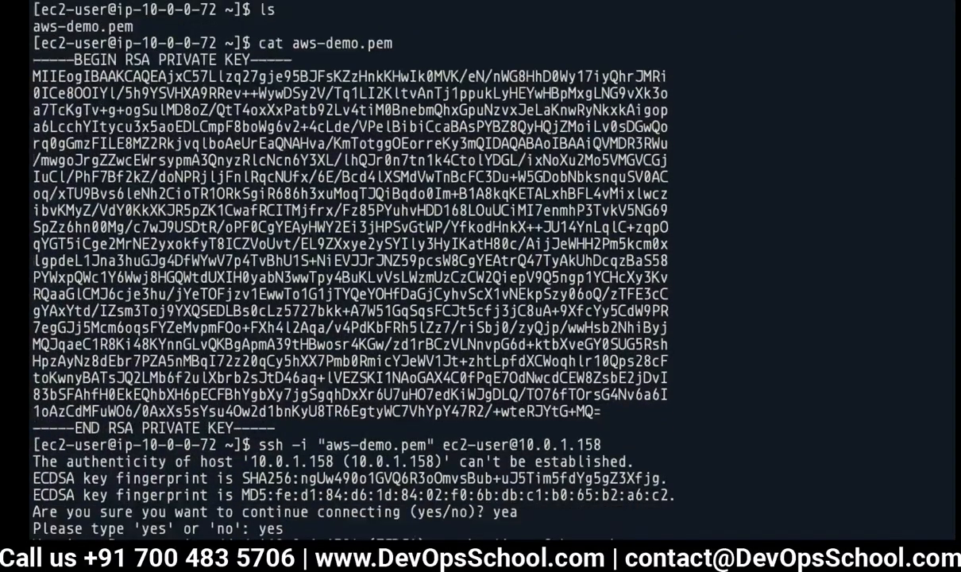
pyautogui.scroll(-8, 350, 270)
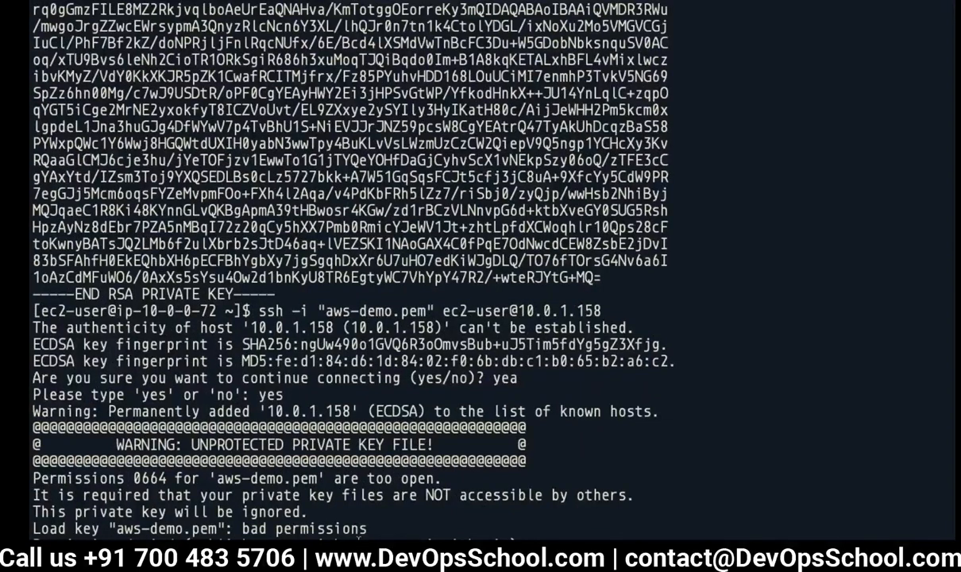
# Step: Test Public-EC2's internet access with sudo yum update -y, curl fb.com and ping google.com, stopping the ping and clearing the terminal
pyautogui.click(426, 444)
pyautogui.click(421, 509)
pyautogui.press('Return')
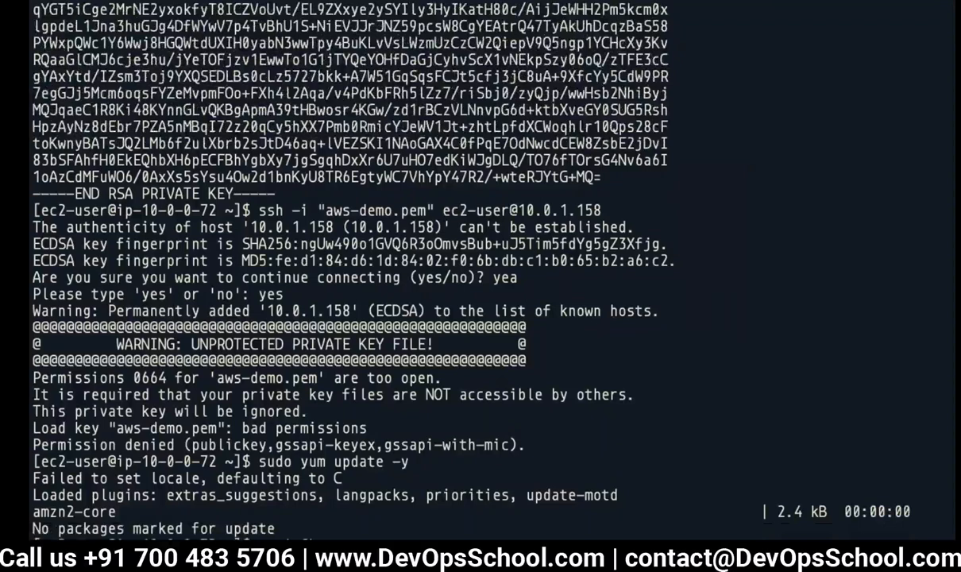
pyautogui.press('Return')
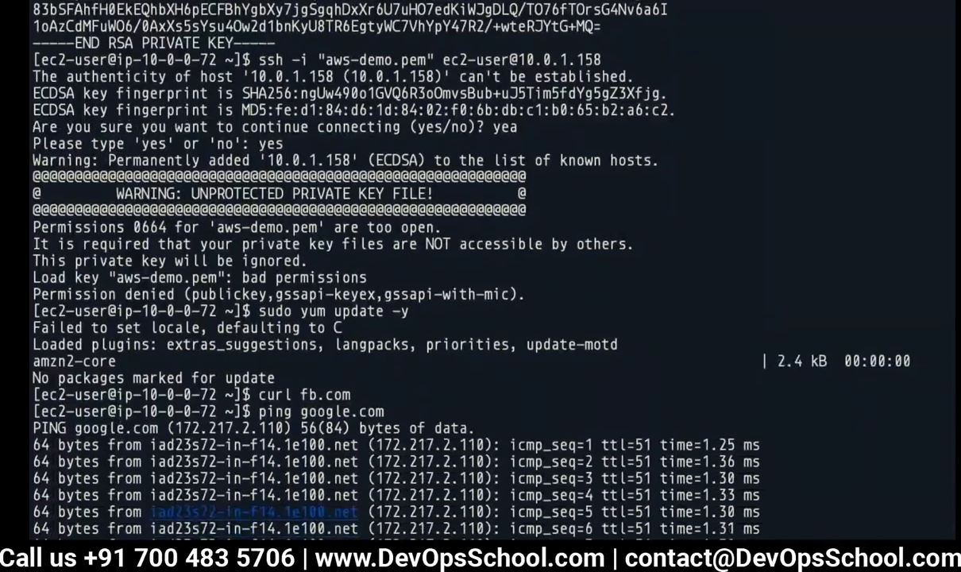
pyautogui.hotkey('ctrl', 'c')
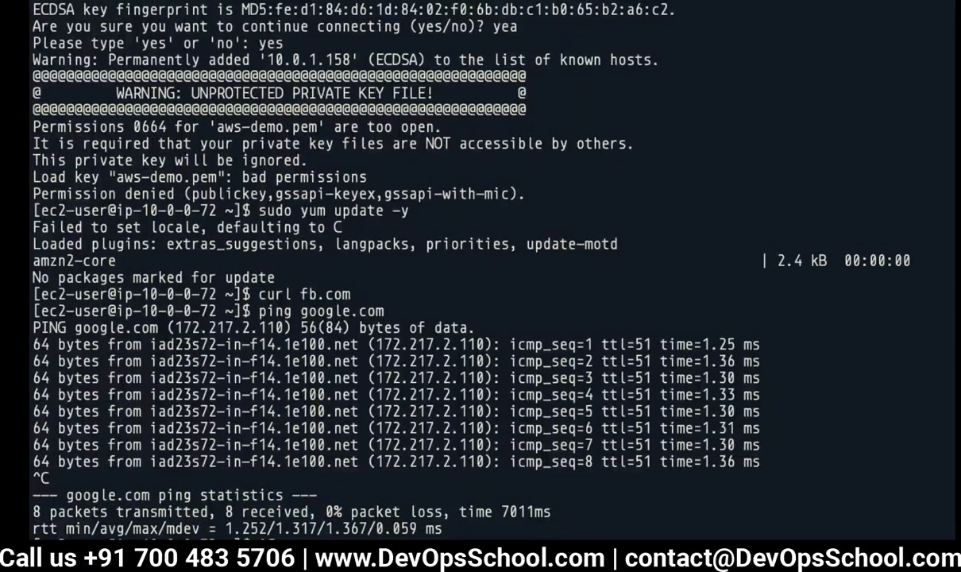
pyautogui.hotkey('ctrl', 'l')
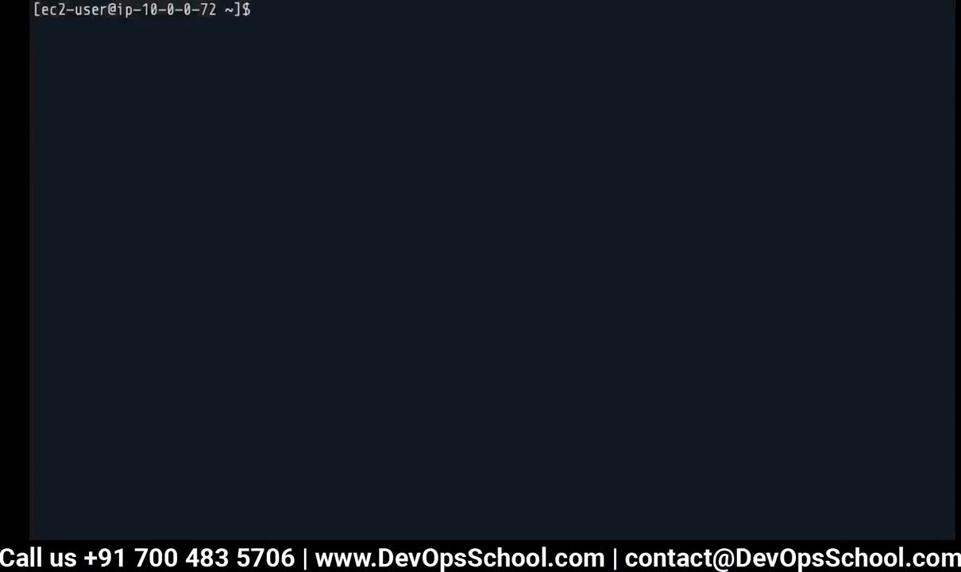
# Step: Examine the public and private subnets in the VPC diagram, and return to the EC2 instances list without the connection instructions
pyautogui.hotkey('ctrl', 'Left')
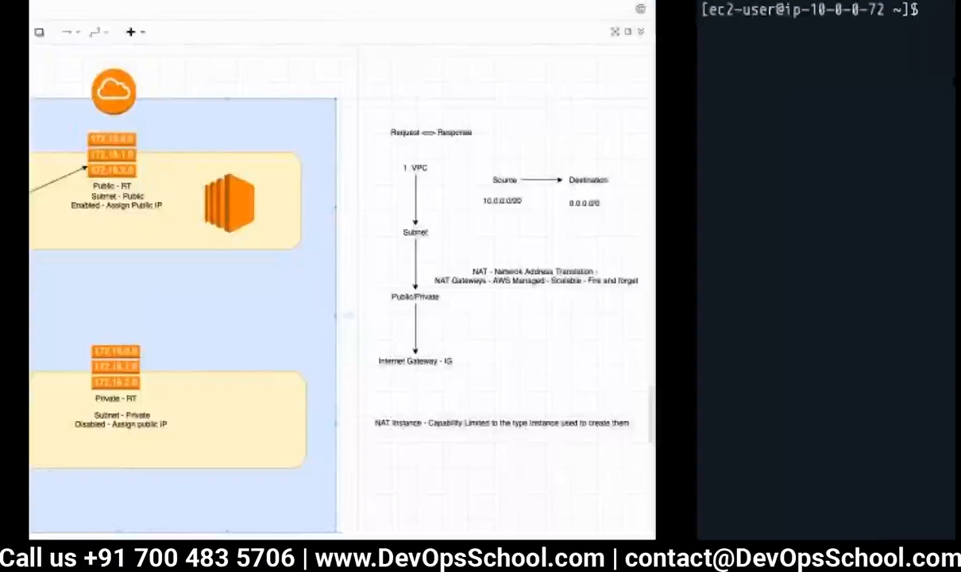
pyautogui.click(347, 225)
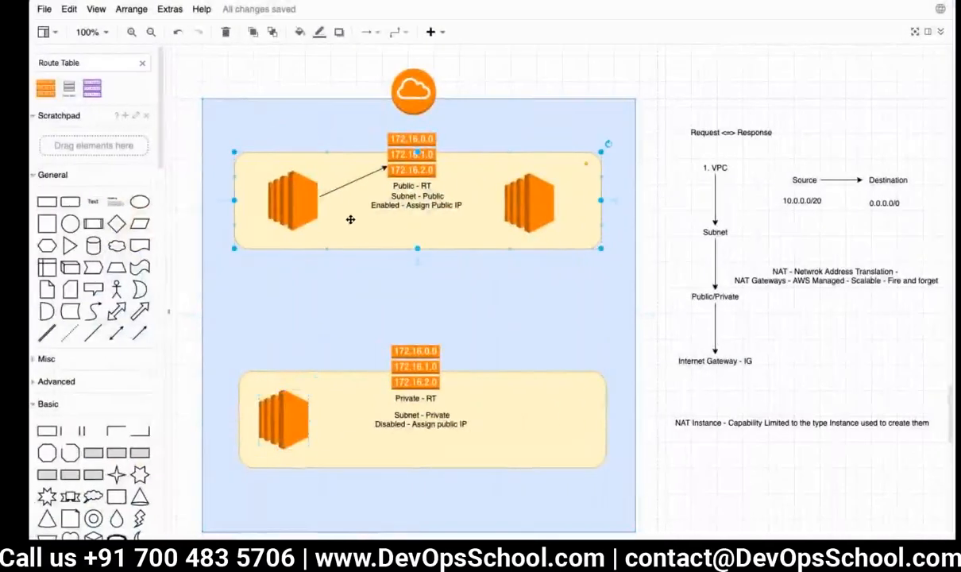
pyautogui.click(357, 395)
pyautogui.click(352, 240)
pyautogui.click(340, 399)
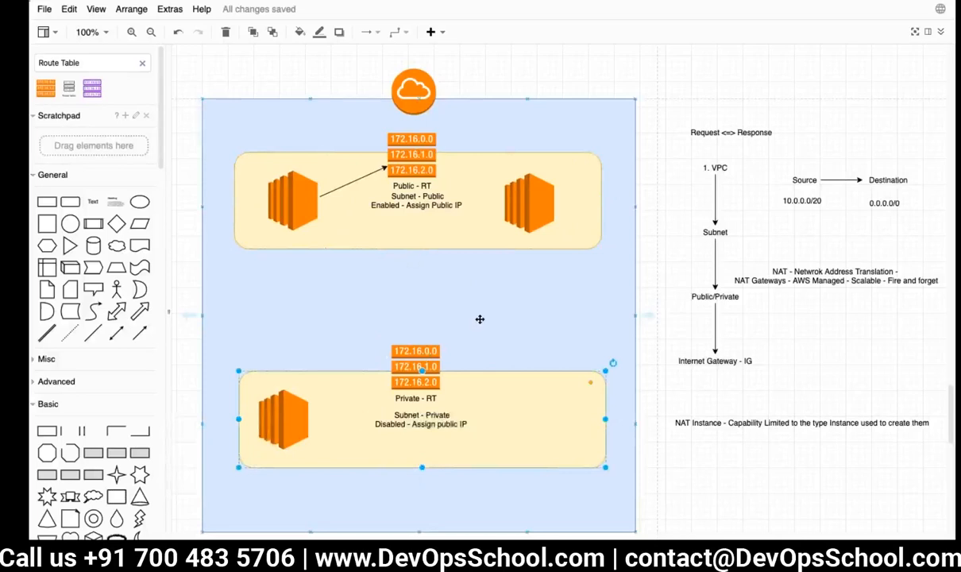
pyautogui.hotkey('ctrl', 'Right')
pyautogui.hotkey('ctrl', 'Left')
pyautogui.hotkey('ctrl', 'Right')
pyautogui.hotkey('ctrl', 'Right')
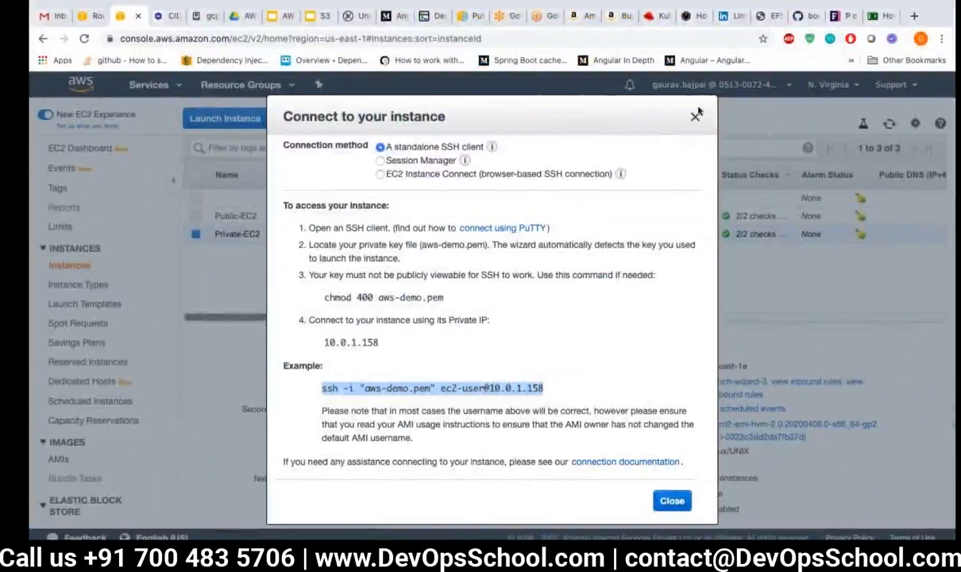
pyautogui.click(696, 116)
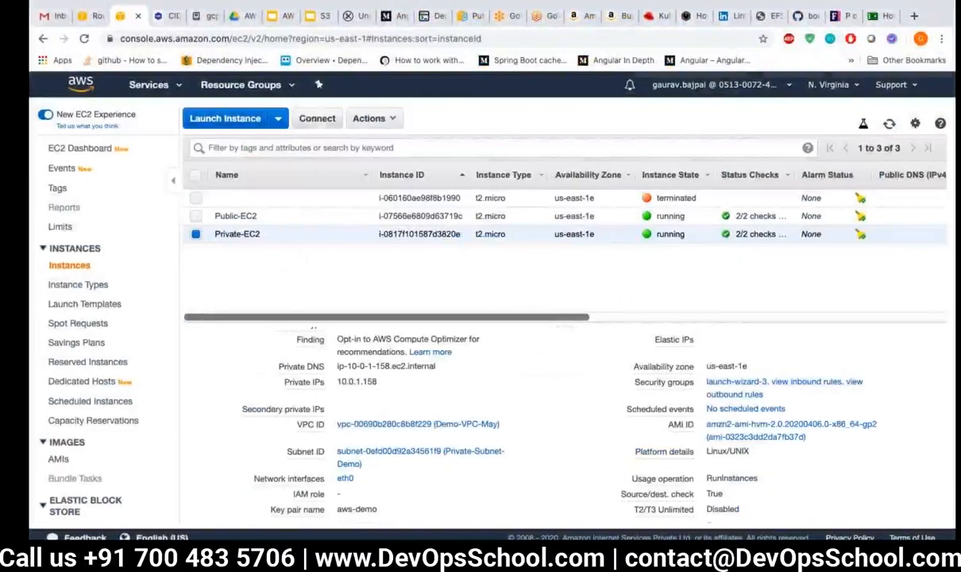
# Step: Compare the route destinations and targets of Private-RT-Demo-VPC with those of Public-RT-DemoVPC in the VPC route tables
pyautogui.click(94, 27)
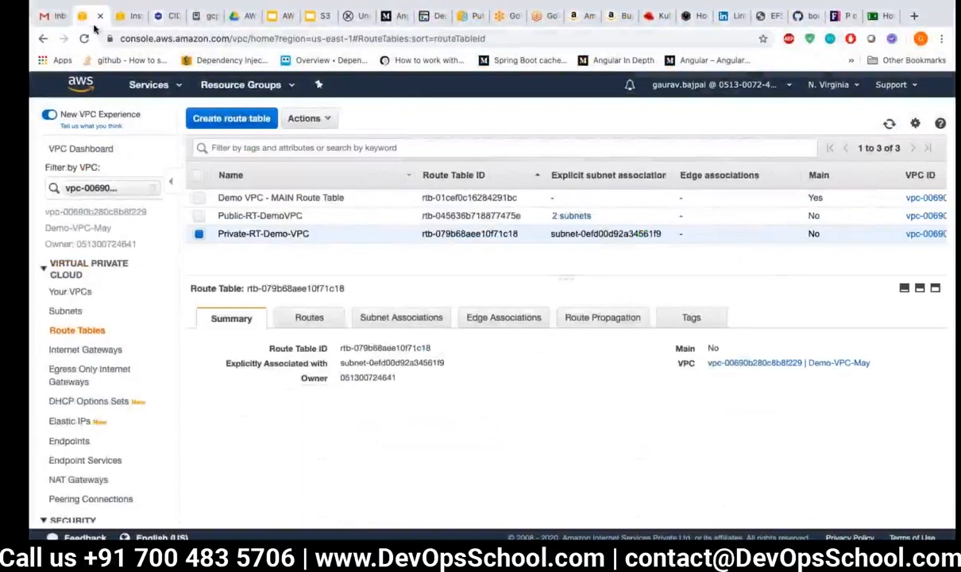
pyautogui.click(326, 216)
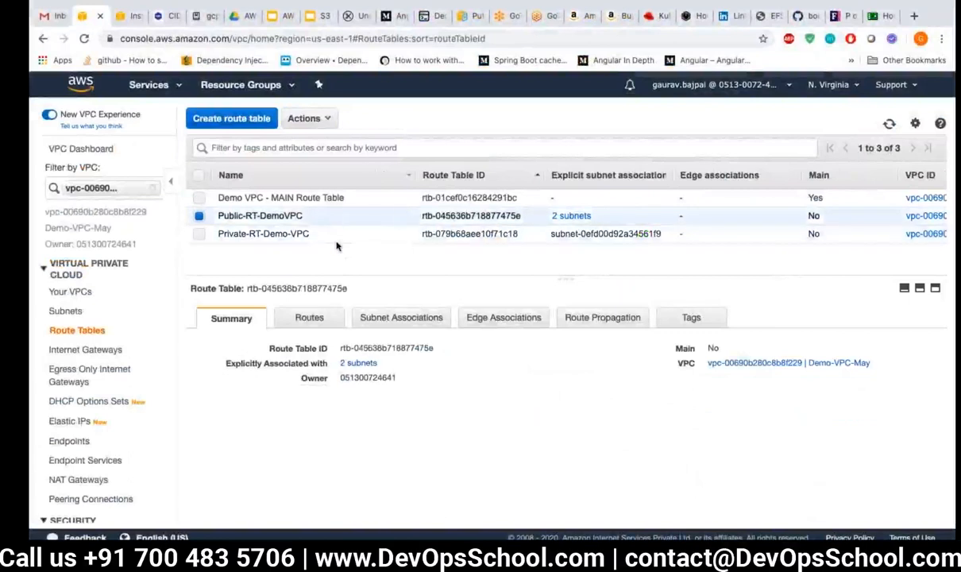
pyautogui.click(319, 232)
pyautogui.click(311, 317)
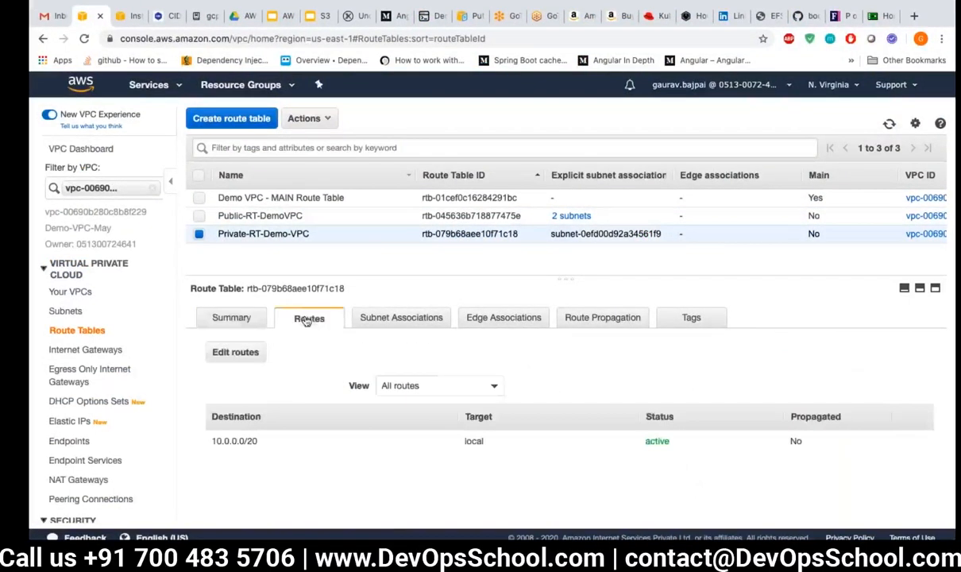
pyautogui.moveTo(259, 445); pyautogui.dragTo(208, 443)
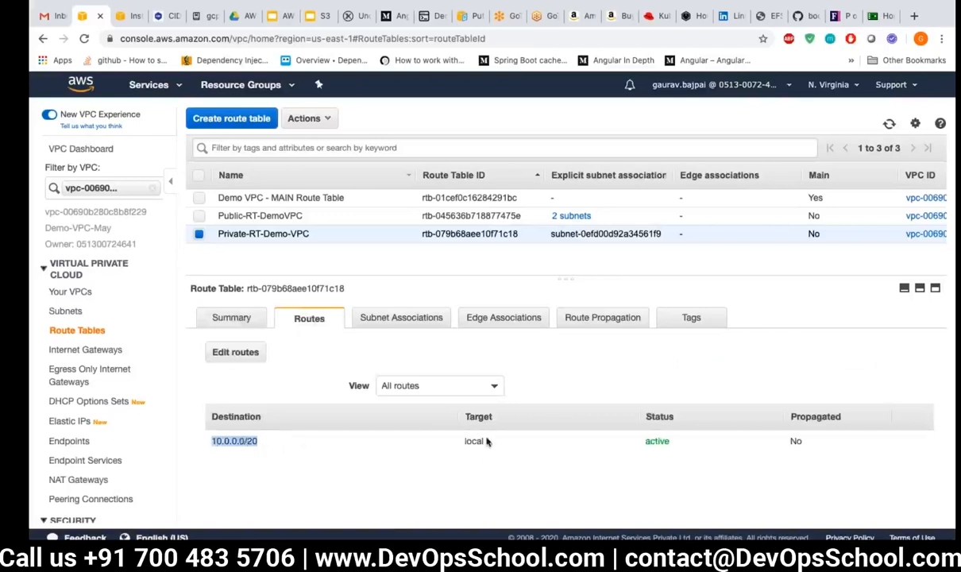
pyautogui.click(311, 220)
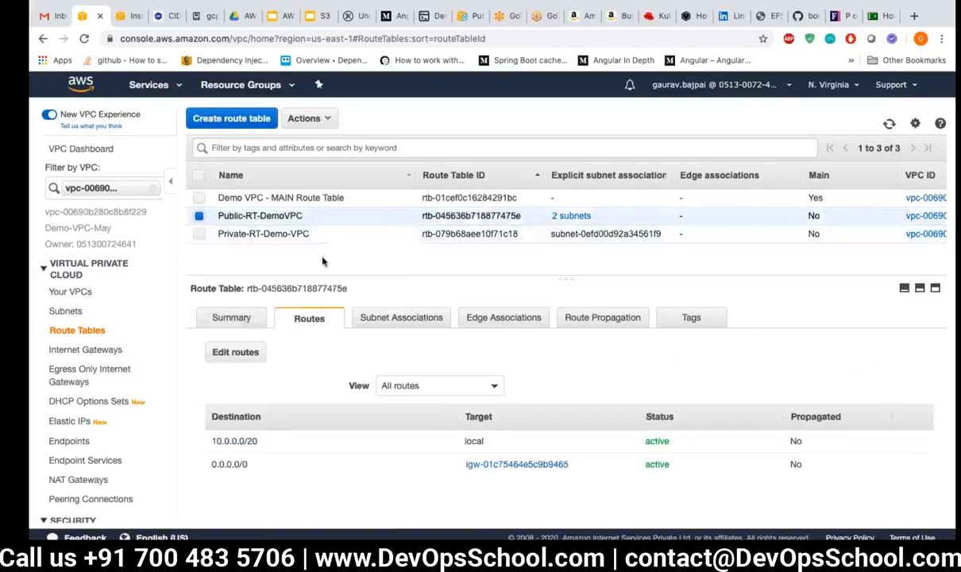
pyautogui.moveTo(259, 442); pyautogui.dragTo(208, 442)
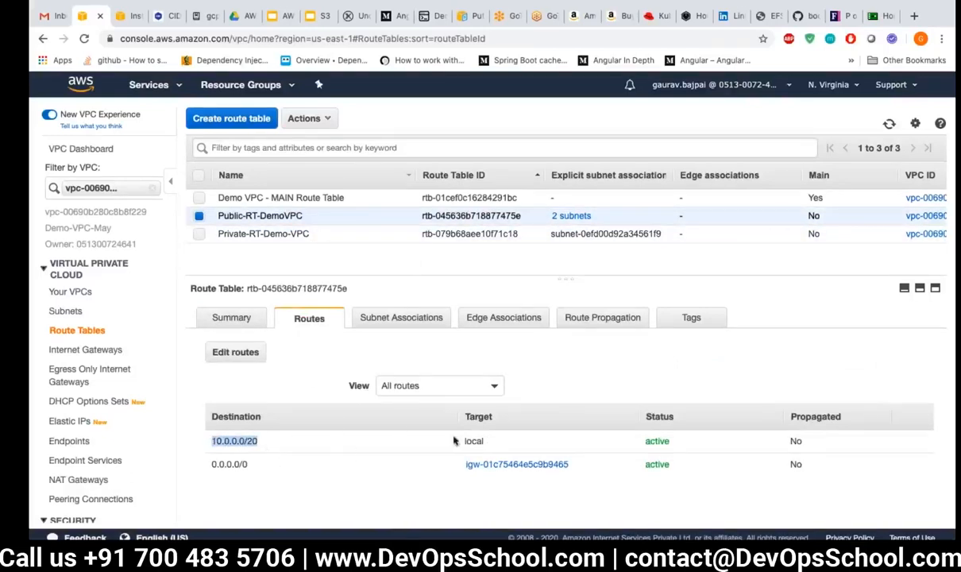
pyautogui.doubleClick(474, 441)
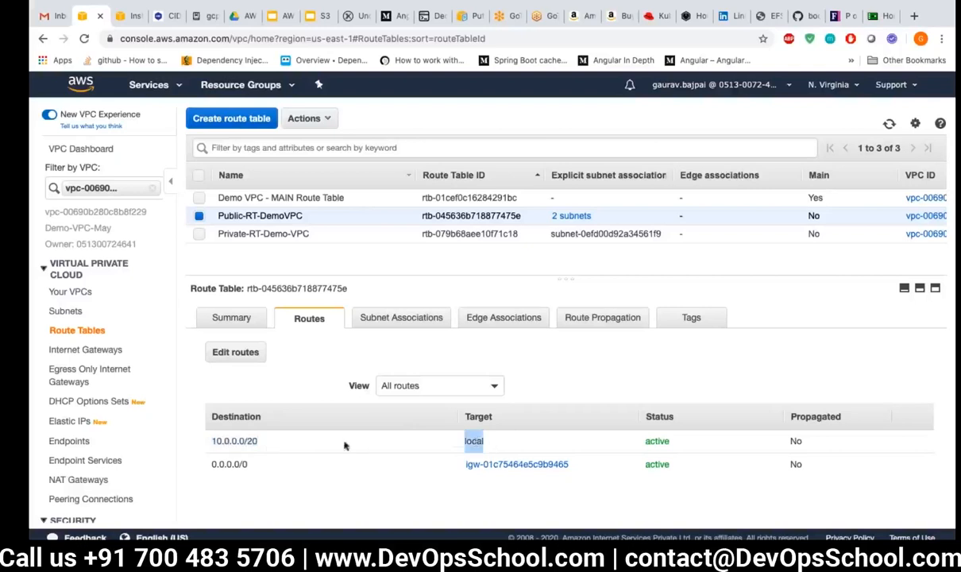
pyautogui.click(251, 442)
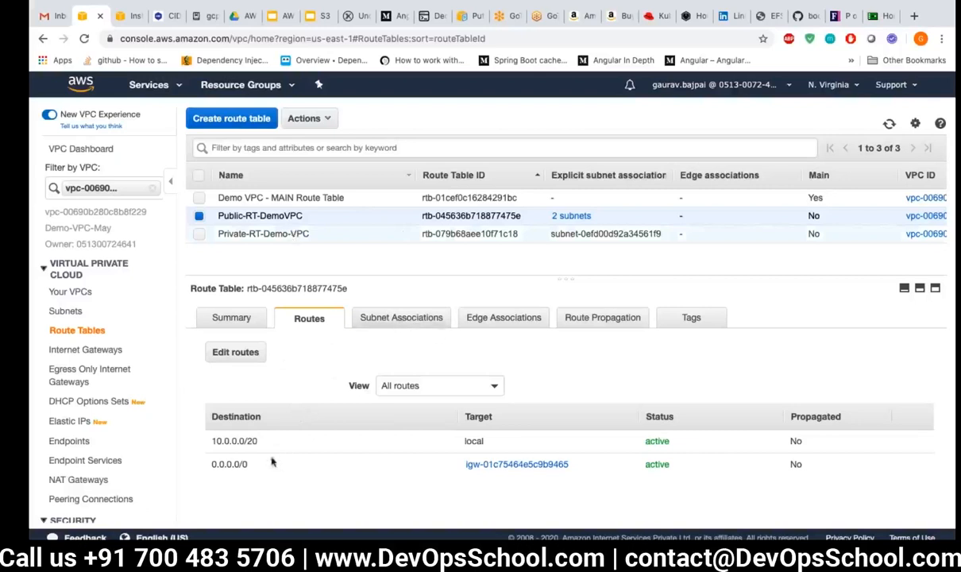
pyautogui.moveTo(249, 466); pyautogui.dragTo(213, 464)
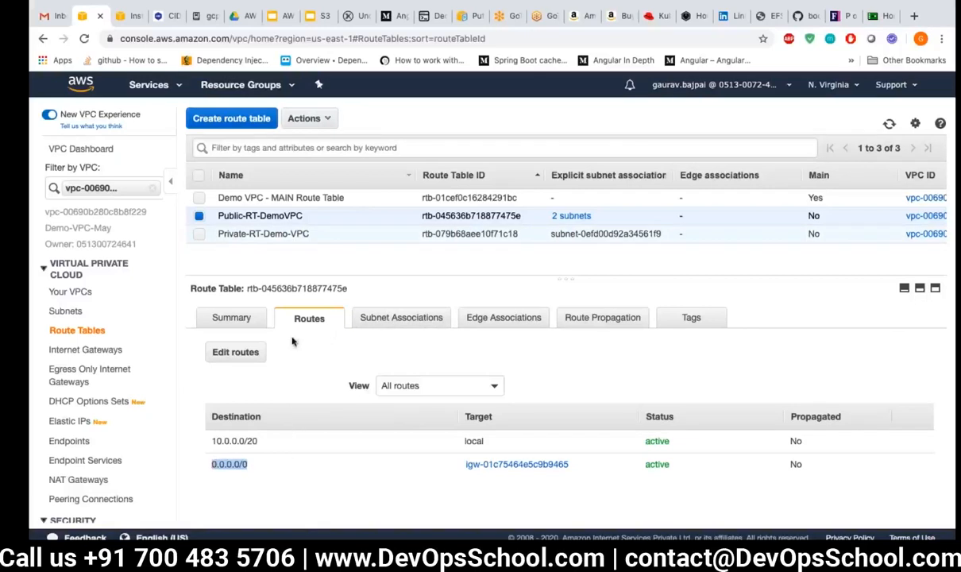
# Step: Review the subnet associations of Public-RT-DemoVPC and return to its routes
pyautogui.click(263, 234)
pyautogui.click(282, 213)
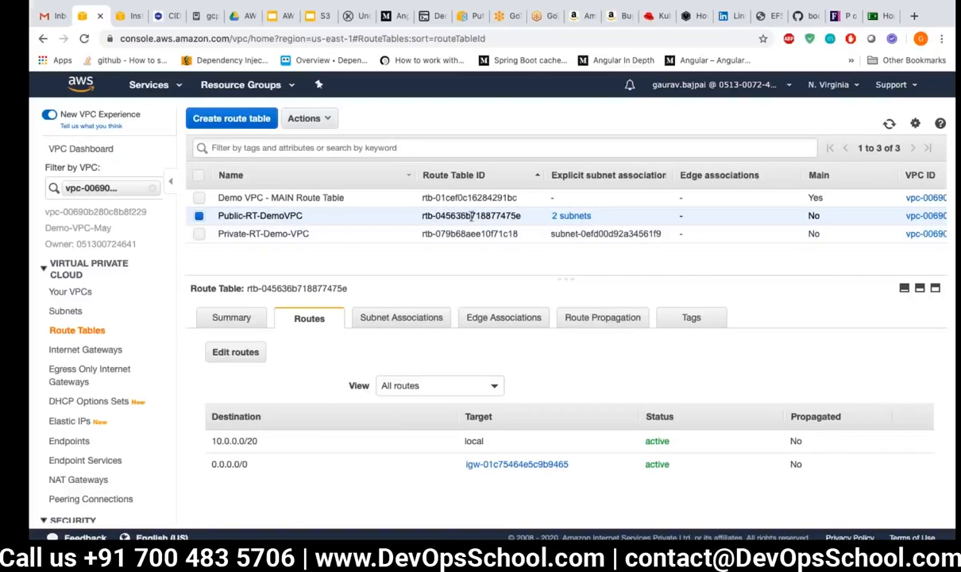
pyautogui.click(395, 321)
pyautogui.scroll(-1, 302, 408)
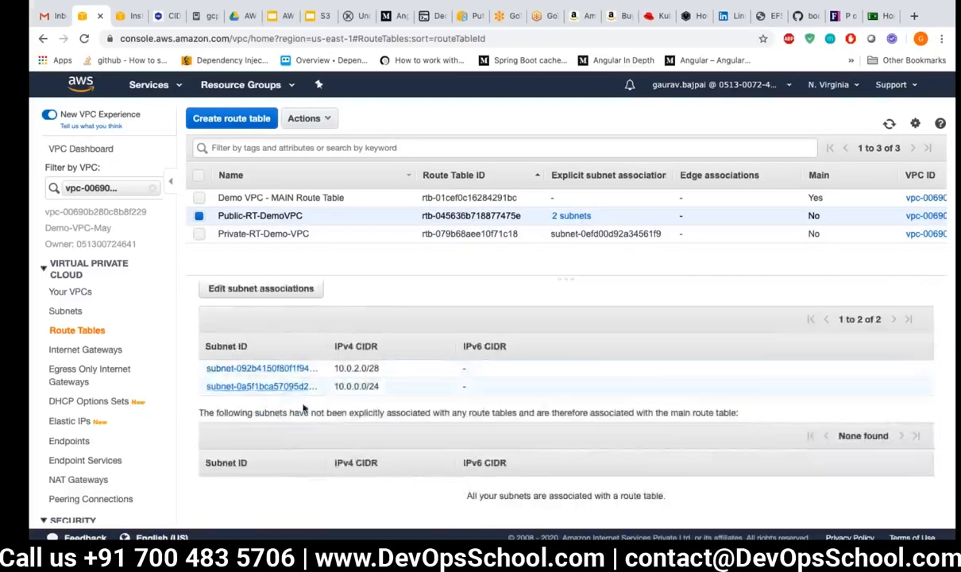
pyautogui.scroll(1, 419, 355)
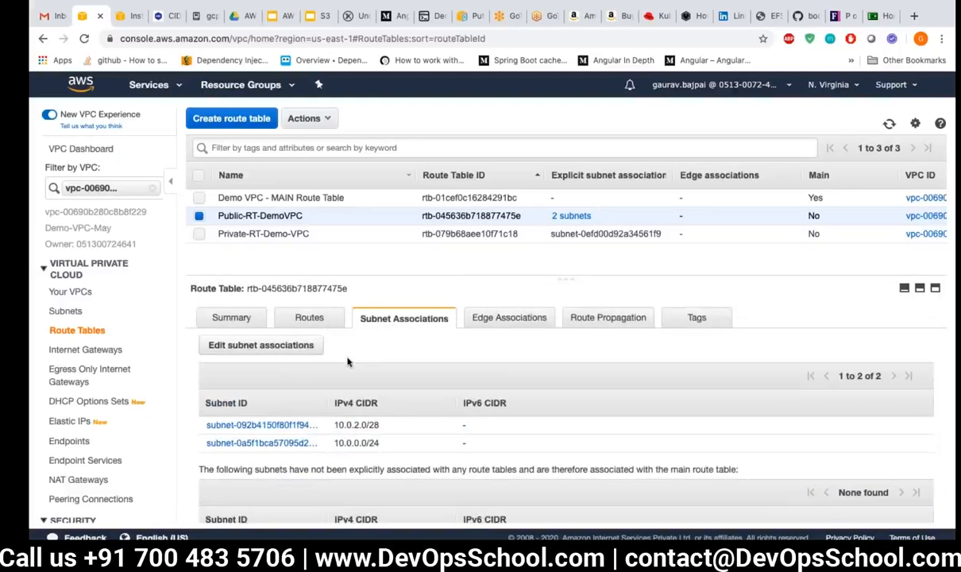
pyautogui.click(310, 317)
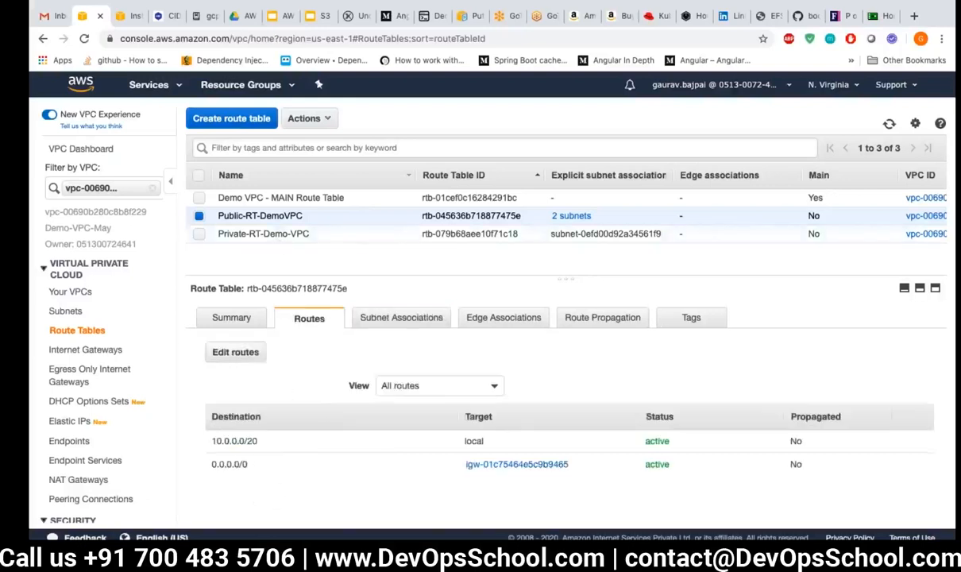
# Step: Review the routes and subnet associations of Private-RT-Demo-VPC, and return to the EC2 instances list
pyautogui.click(383, 233)
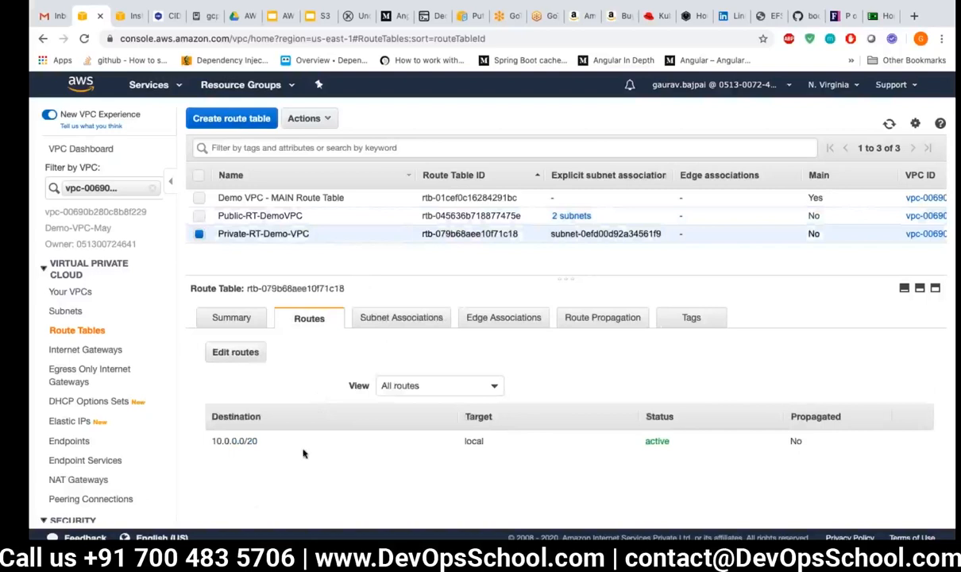
pyautogui.click(400, 319)
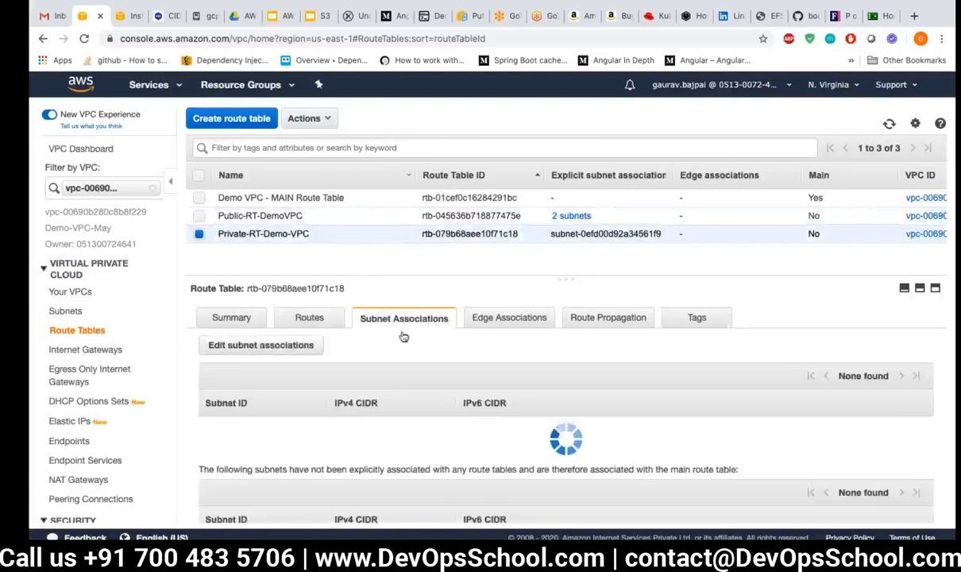
pyautogui.scroll(-2, 445, 382)
pyautogui.scroll(2, 398, 341)
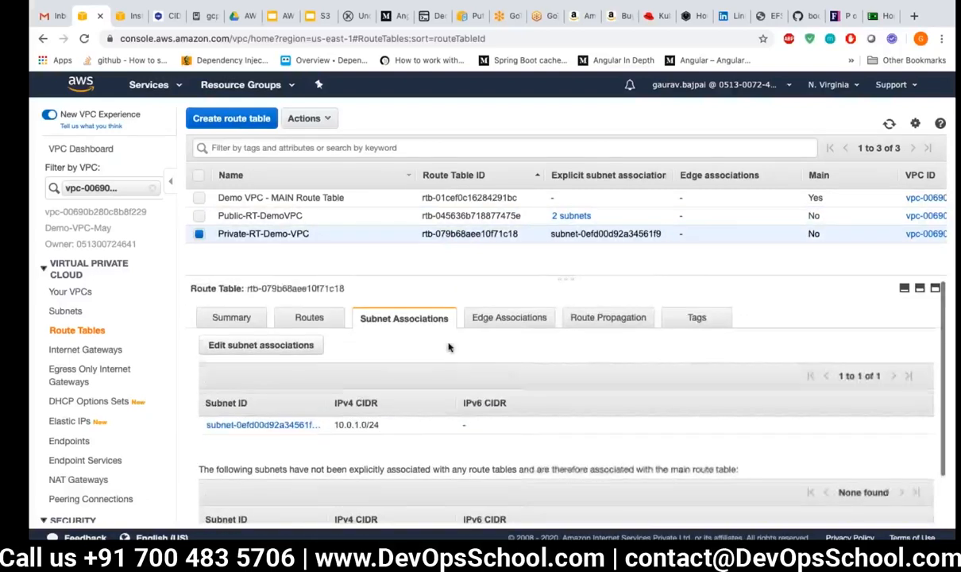
pyautogui.click(314, 317)
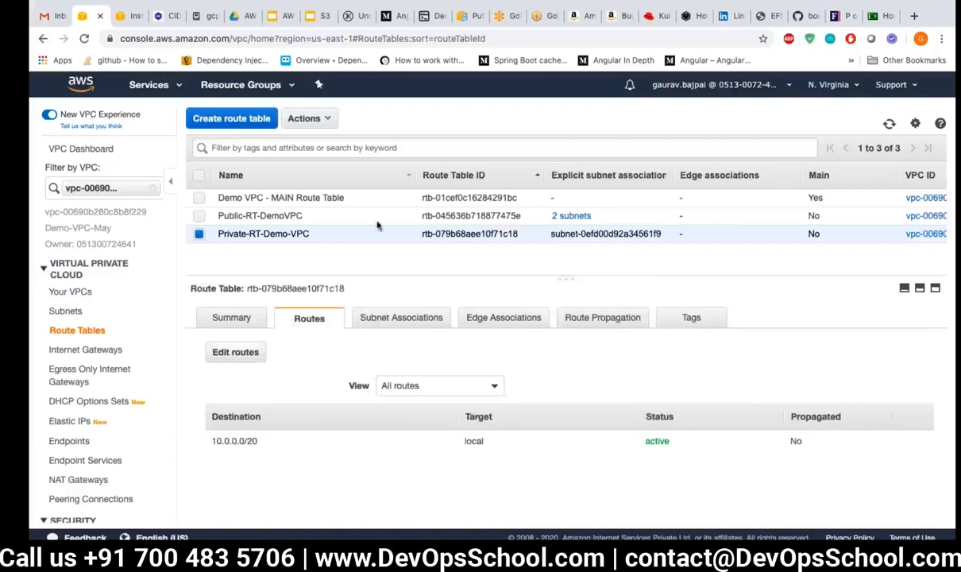
pyautogui.click(124, 18)
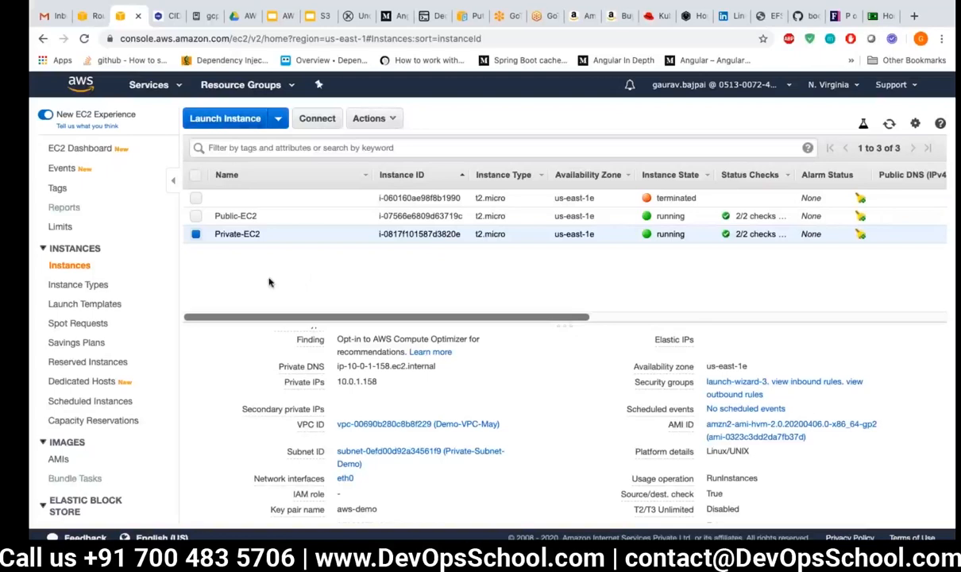
# Step: Start launching a new EC2 instance and search the AMI catalog for "nat instance"
pyautogui.click(230, 128)
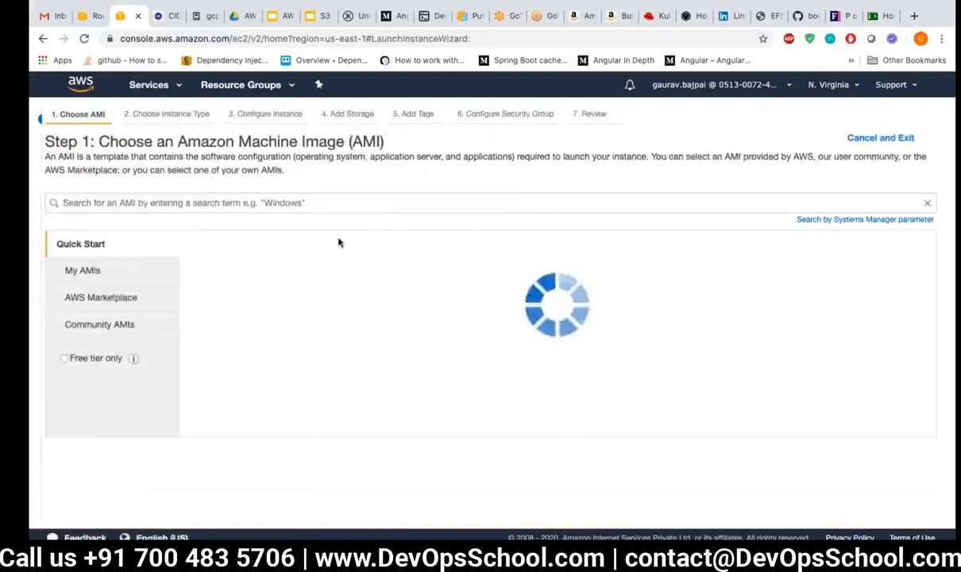
pyautogui.click(353, 200)
pyautogui.write('na')
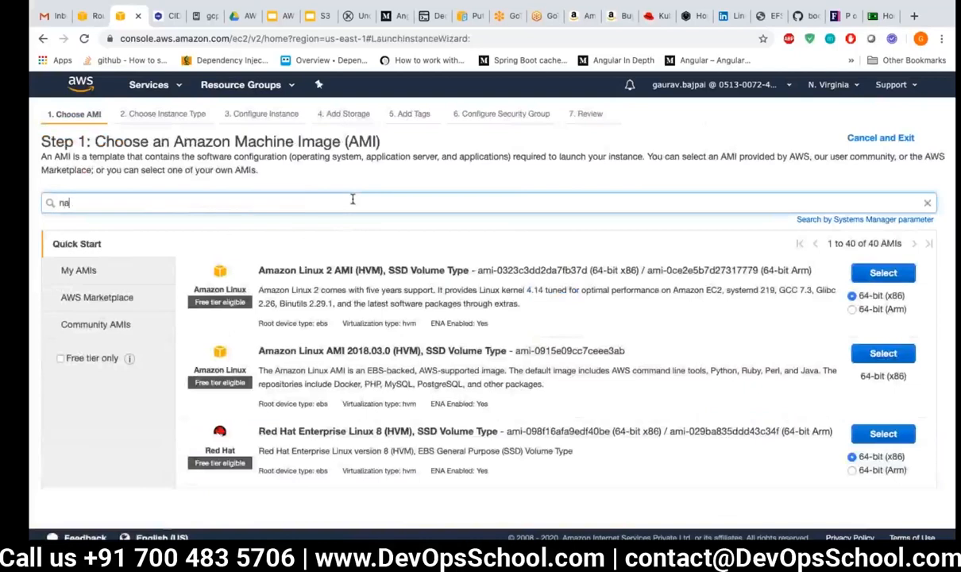
pyautogui.write('t instn')
pyautogui.press('Return')
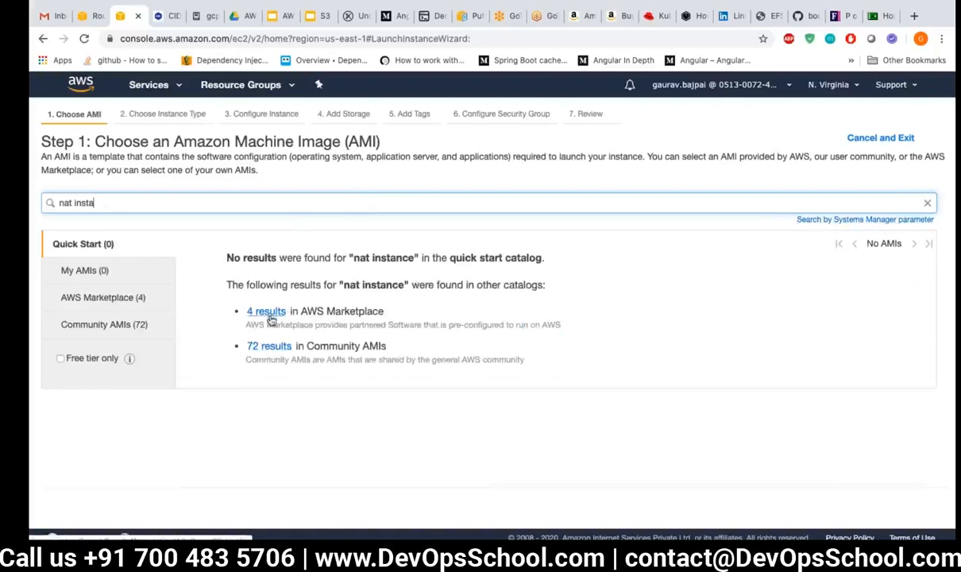
# Step: Examine the NAT instance search results in AWS Marketplace and in Community AMIs
pyautogui.click(269, 314)
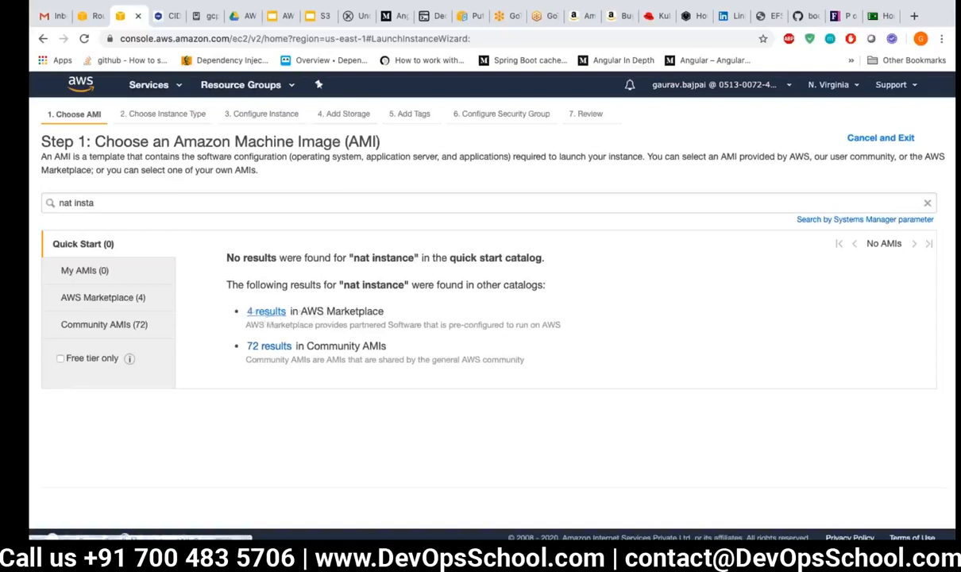
pyautogui.click(132, 296)
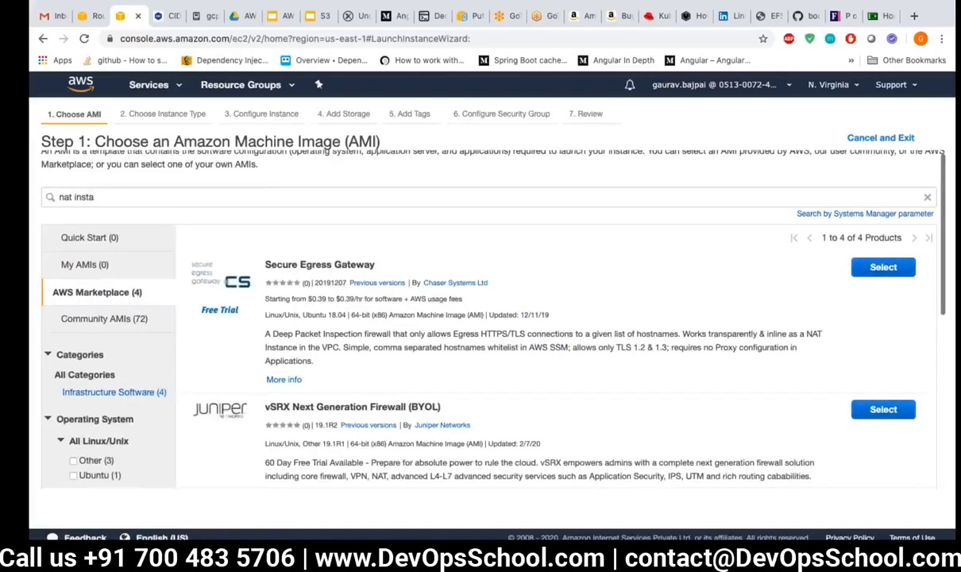
pyautogui.scroll(-10, 362, 312)
pyautogui.scroll(10, 173, 295)
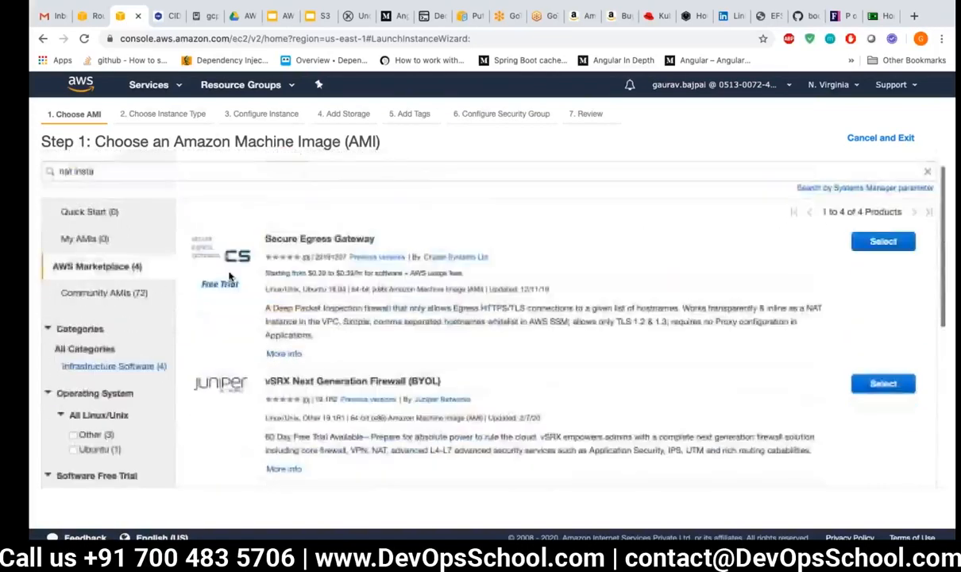
pyautogui.click(173, 295)
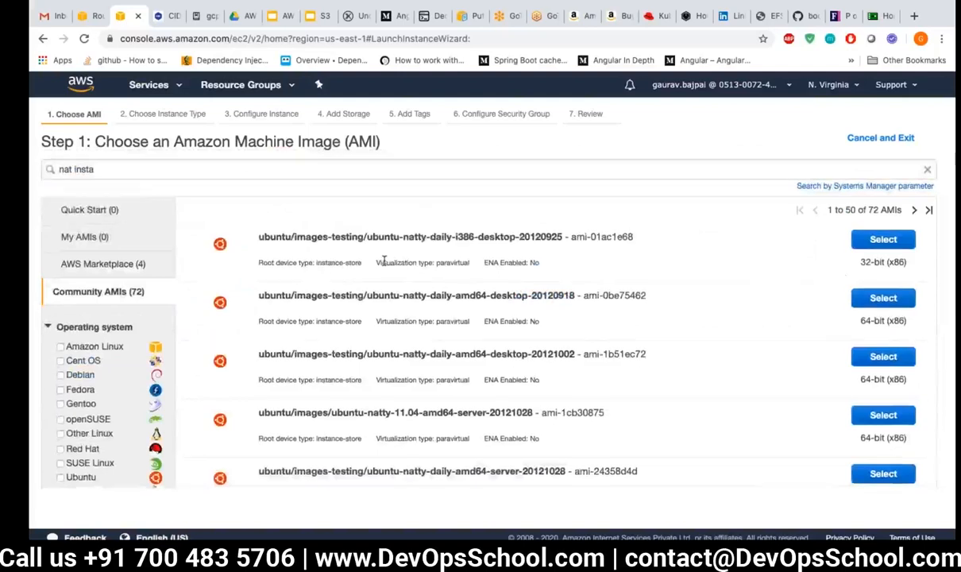
pyautogui.scroll(1, 397, 262)
pyautogui.scroll(1, 582, 269)
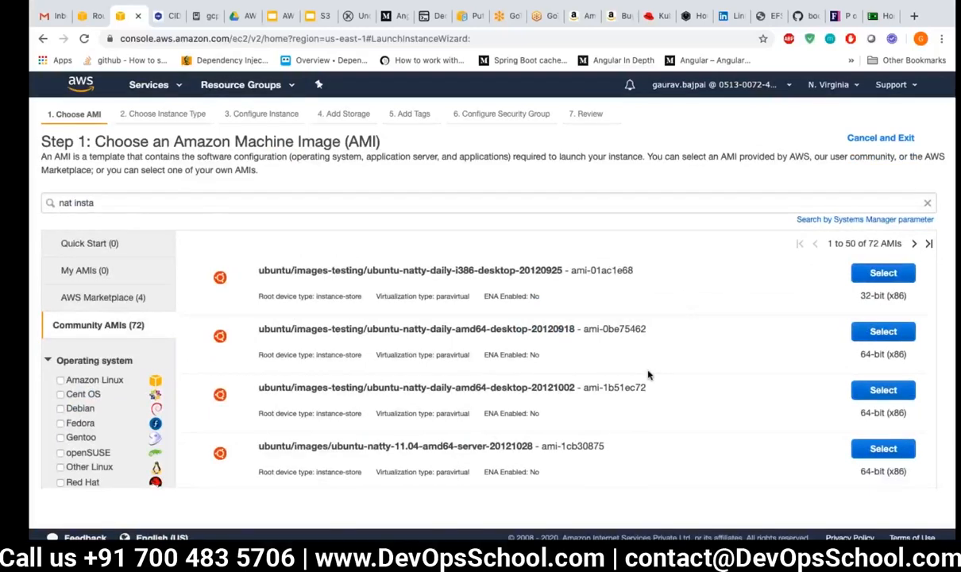
pyautogui.scroll(-3, 648, 375)
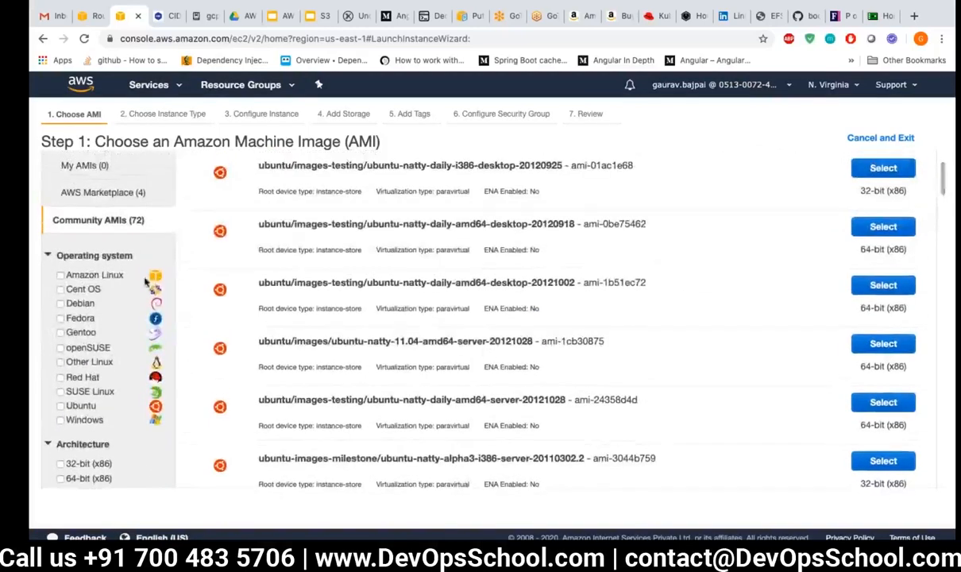
# Step: Filter the Community AMIs to Amazon Linux and search them for "nat"
pyautogui.click(120, 276)
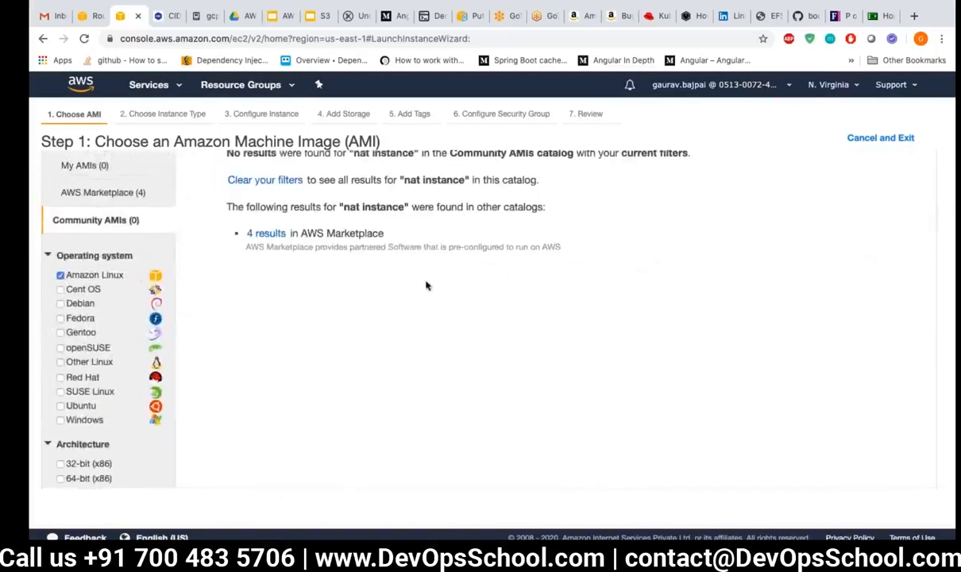
pyautogui.scroll(1, 425, 284)
pyautogui.scroll(2, 425, 285)
pyautogui.click(118, 196)
pyautogui.press('BackSpace')
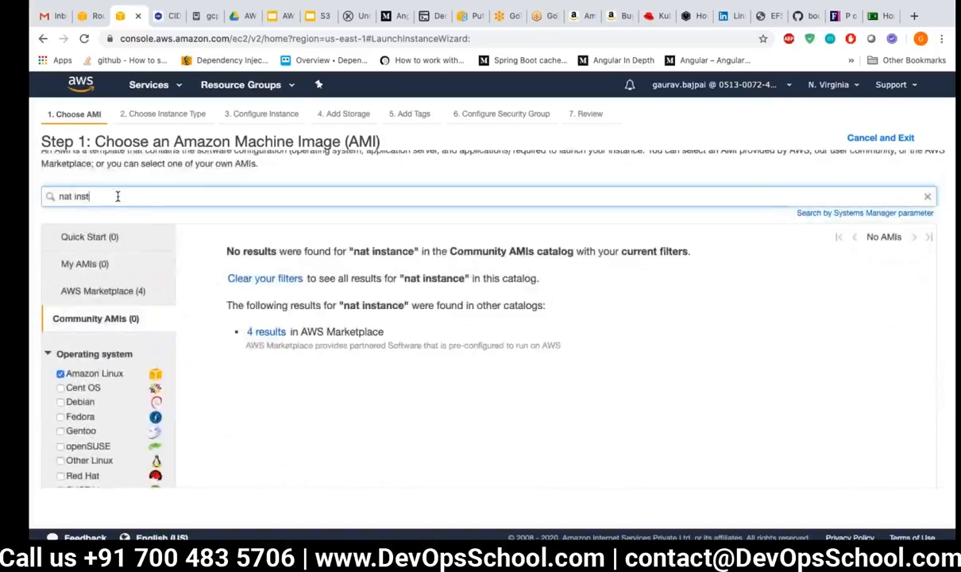
pyautogui.press('BackSpace')
pyautogui.press('BackSpace')
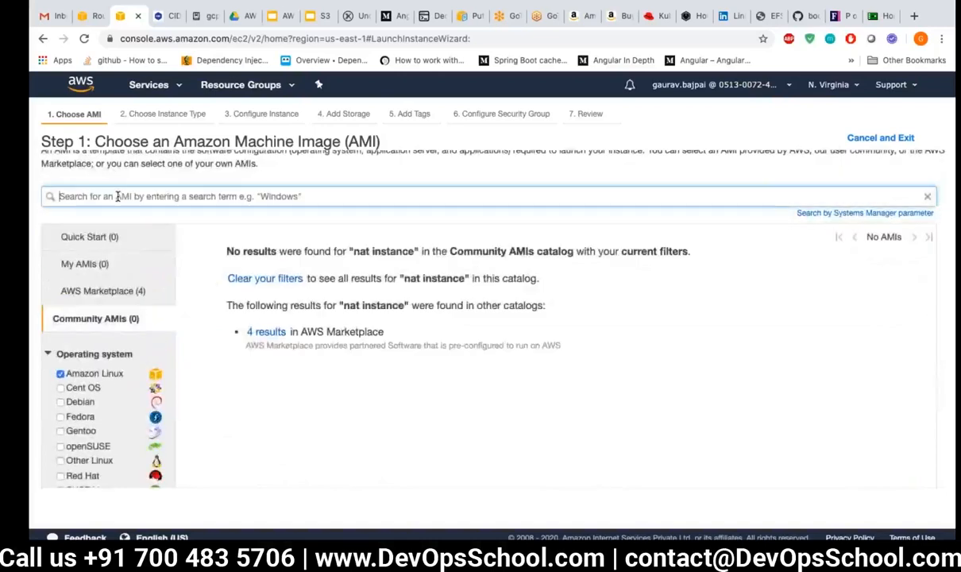
pyautogui.write('nat')
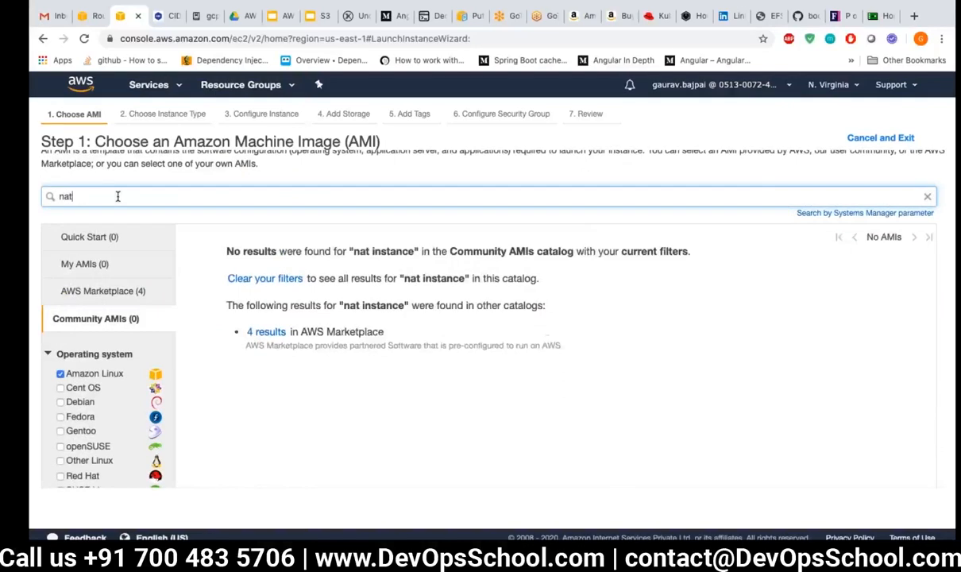
pyautogui.press('Return')
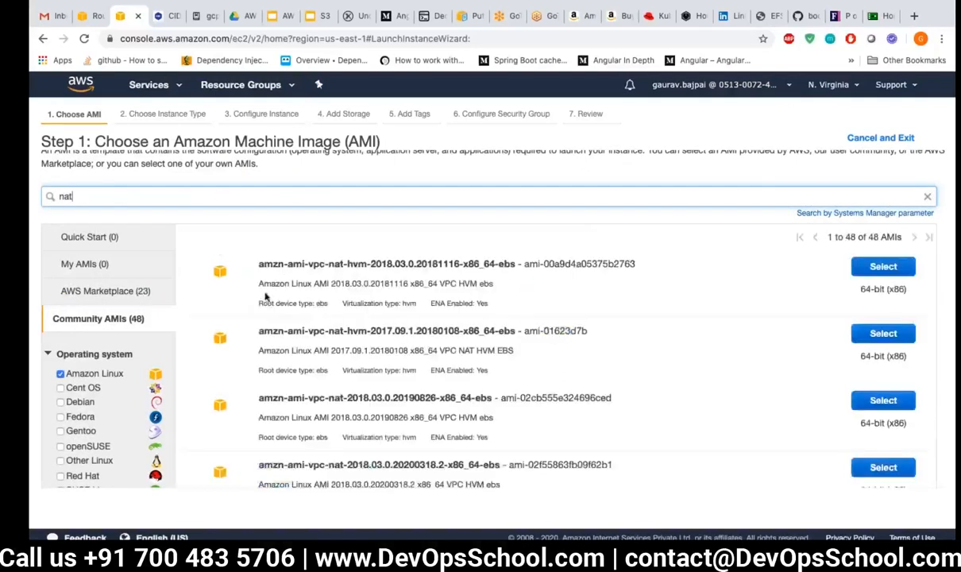
pyautogui.scroll(1, 299, 277)
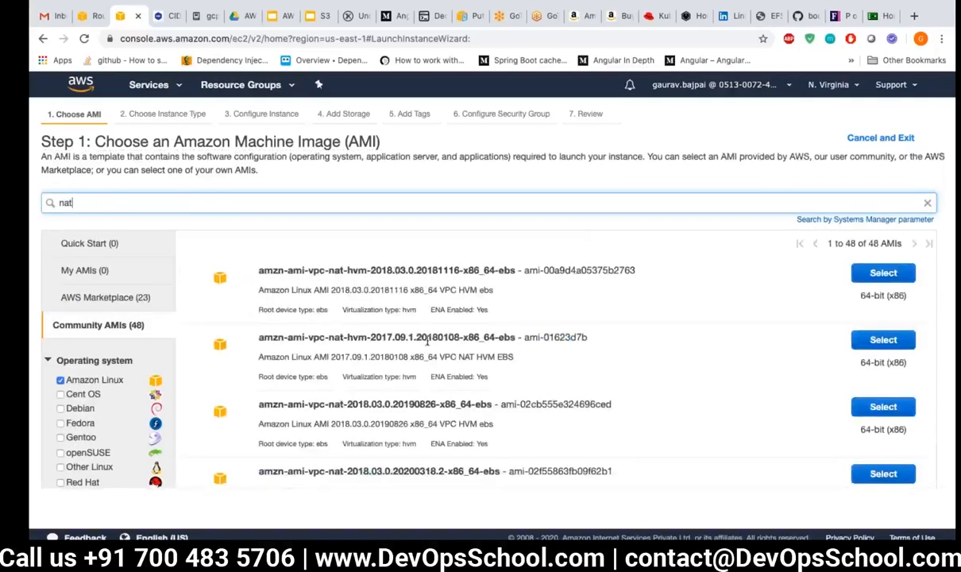
pyautogui.click(552, 301)
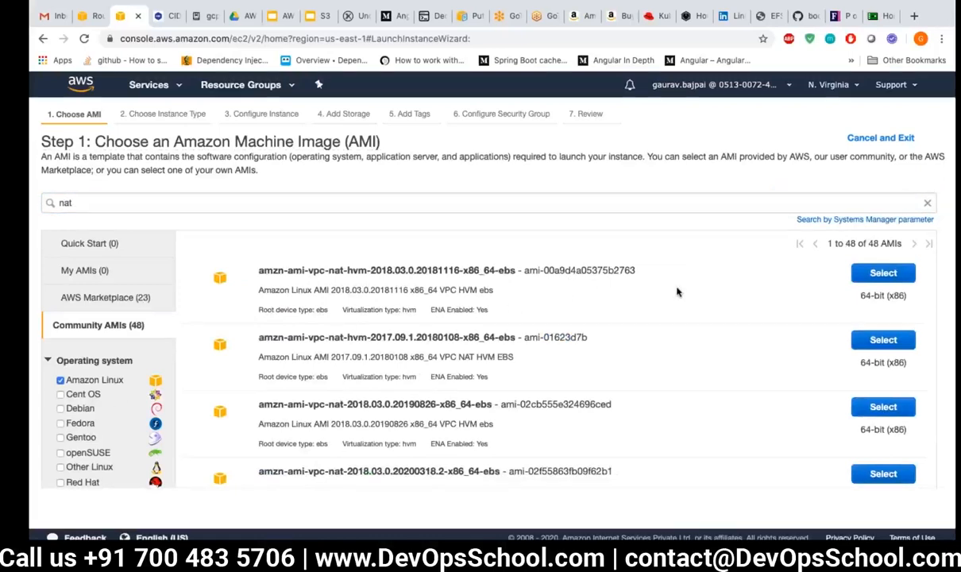
pyautogui.click(883, 274)
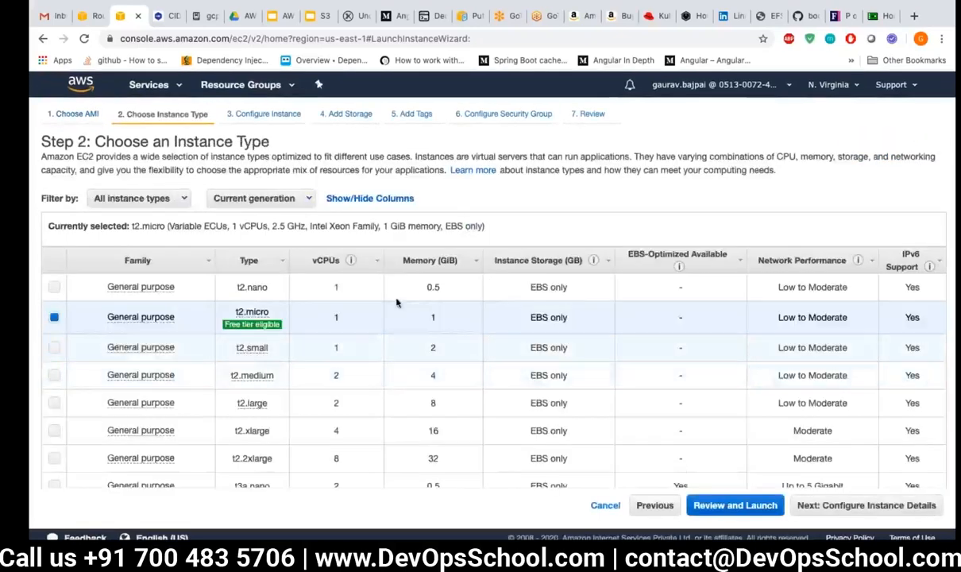
pyautogui.click(77, 113)
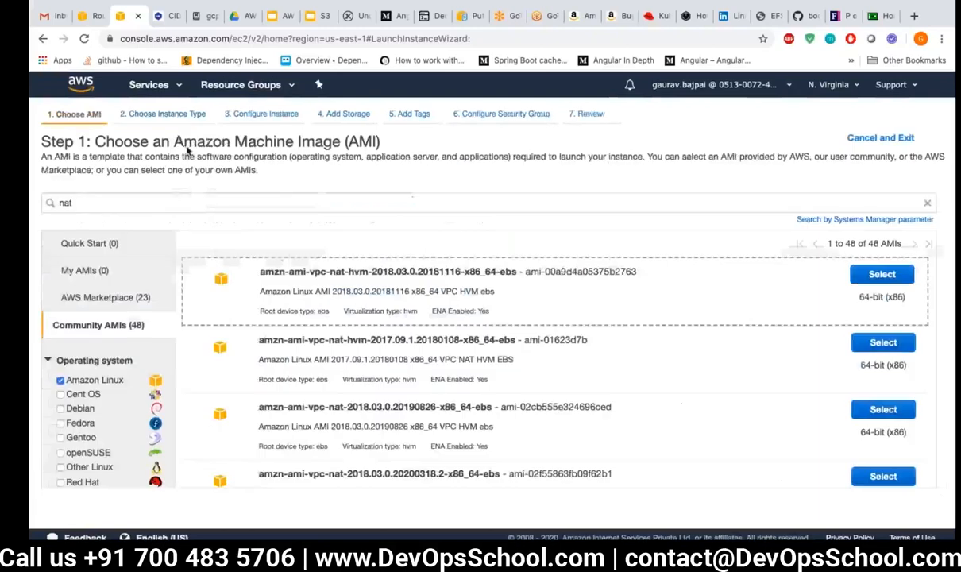
# Step: Switch to the VPC diagram and label the unlabelled instance beside the Public - RT text in the public subnet as NAT-Instance
pyautogui.hotkey('ctrl', 'Left')
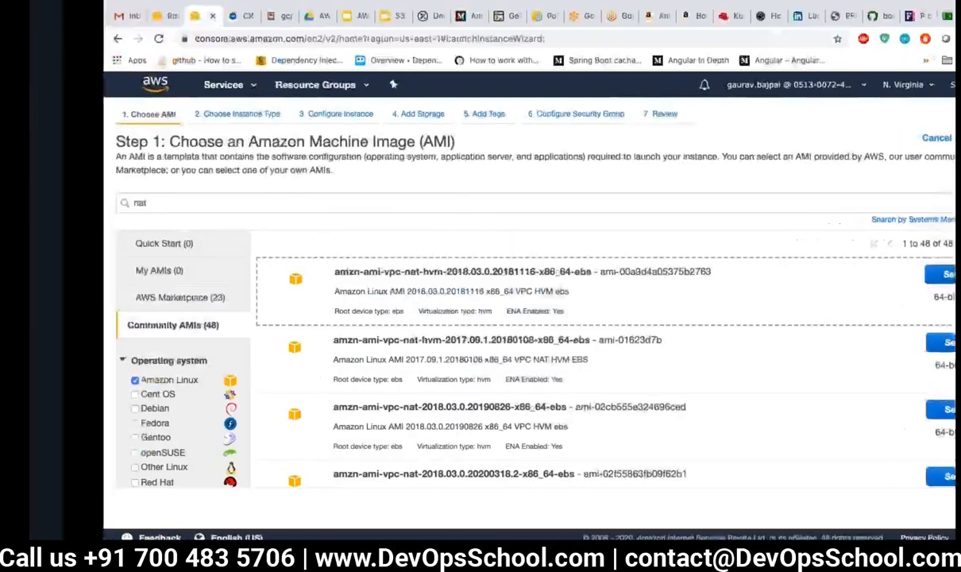
pyautogui.hotkey('ctrl', 'Left')
pyautogui.click(523, 191)
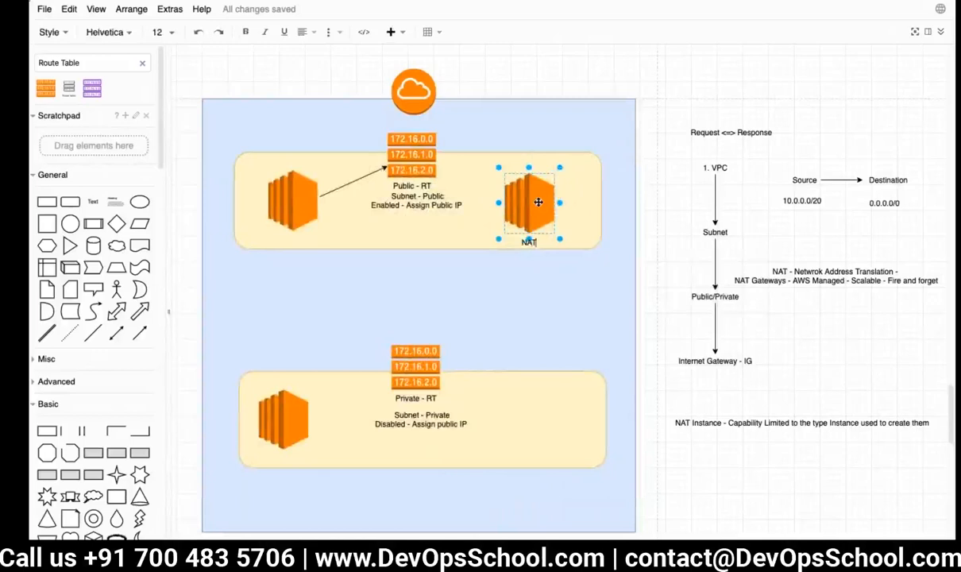
pyautogui.write('NAT-Instance')
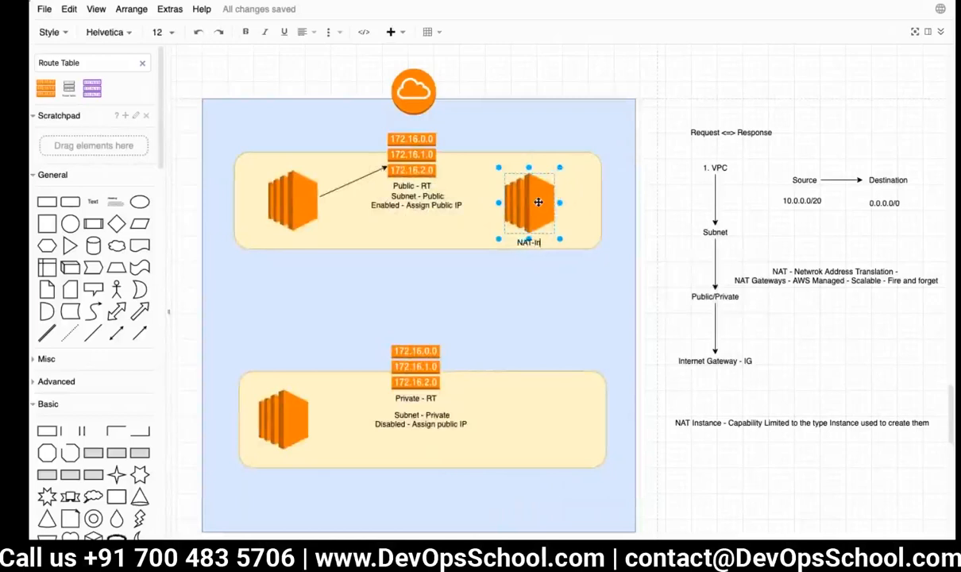
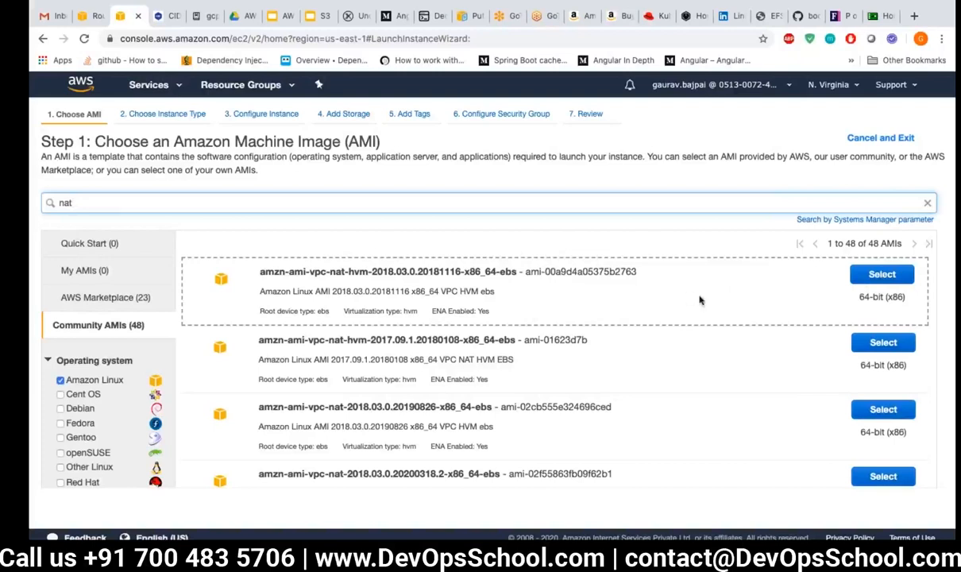
# Step: Choose the amzn-ami-vpc-nat-hvm-2018.03.0.20181116-x86_64-ebs AMI with t2.micro, and set the network to Demo-VPC-May and the subnet to Public-Subnet-Demo
pyautogui.click(880, 278)
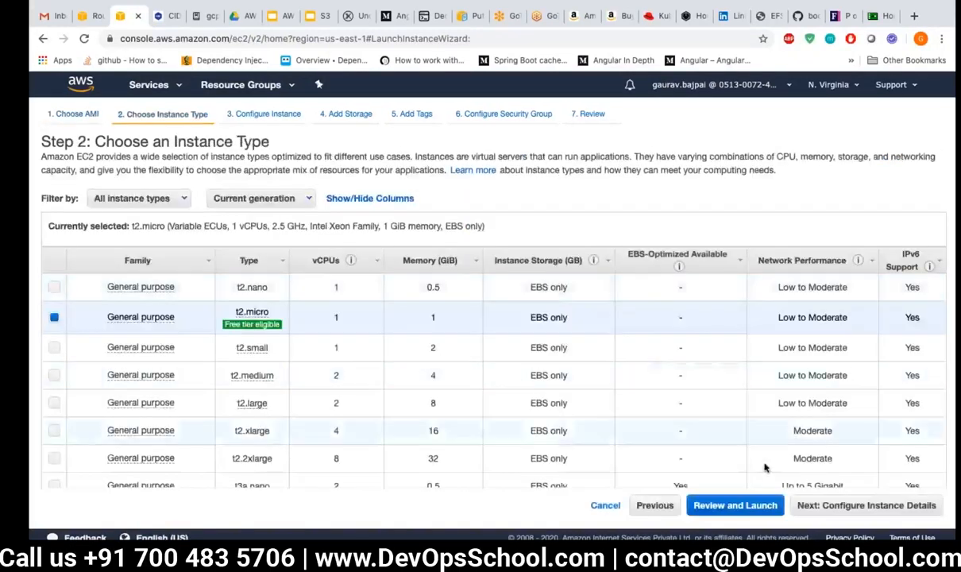
pyautogui.click(839, 507)
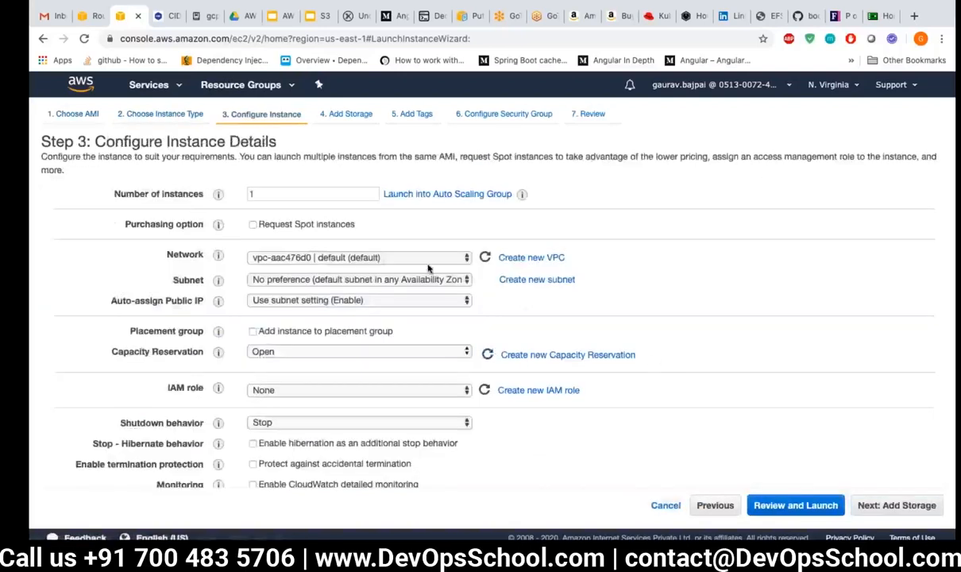
pyautogui.click(426, 281)
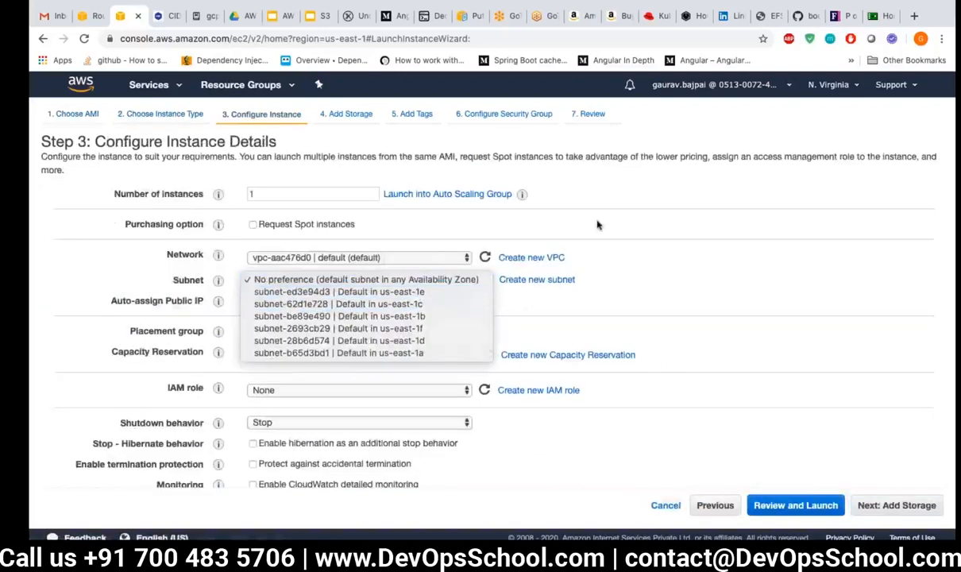
pyautogui.click(418, 256)
pyautogui.click(418, 256)
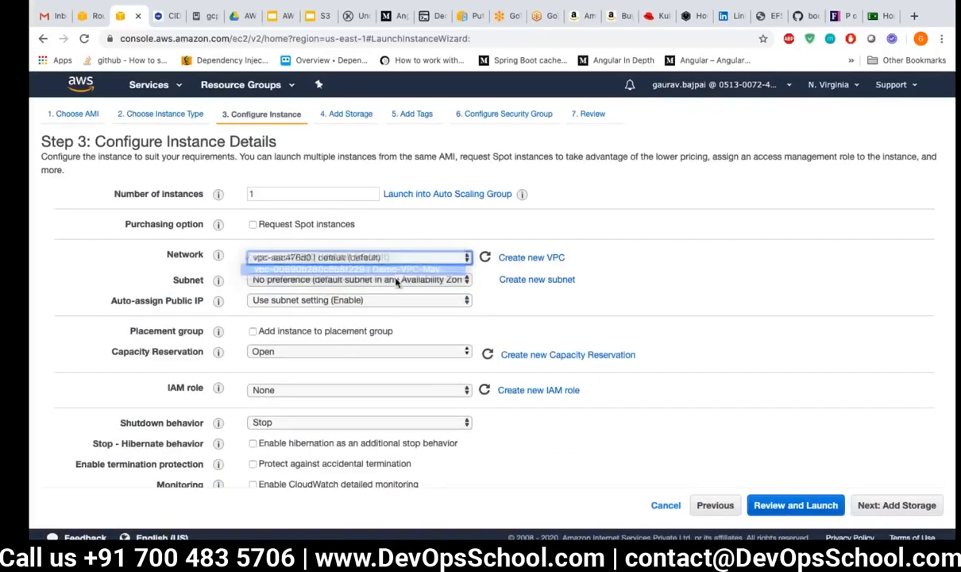
pyautogui.click(370, 265)
pyautogui.click(398, 283)
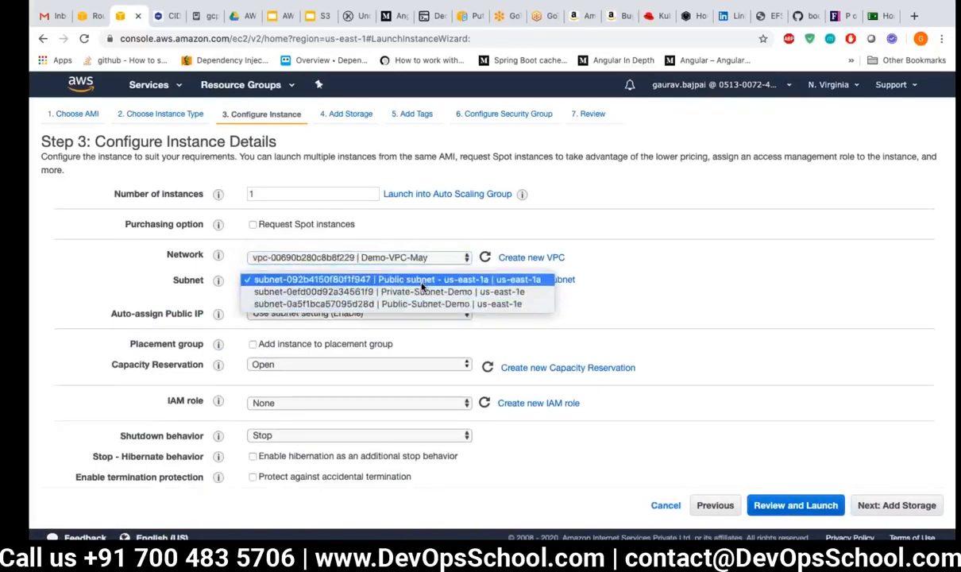
pyautogui.click(421, 304)
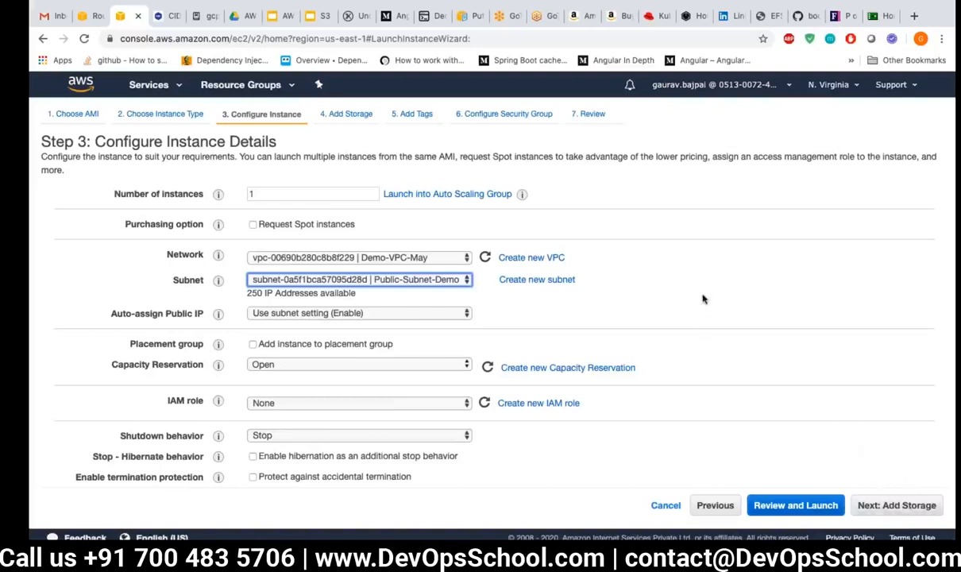
# Step: Keep the default storage and tags, and proceed to the instance's security group configuration without choosing a boot volume option
pyautogui.click(895, 507)
pyautogui.click(882, 507)
pyautogui.click(897, 506)
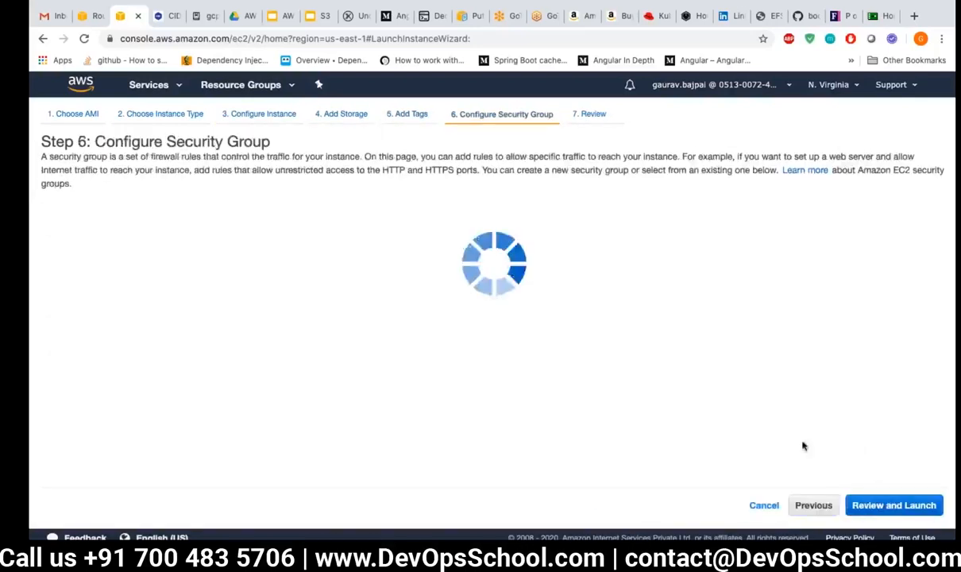
pyautogui.click(911, 506)
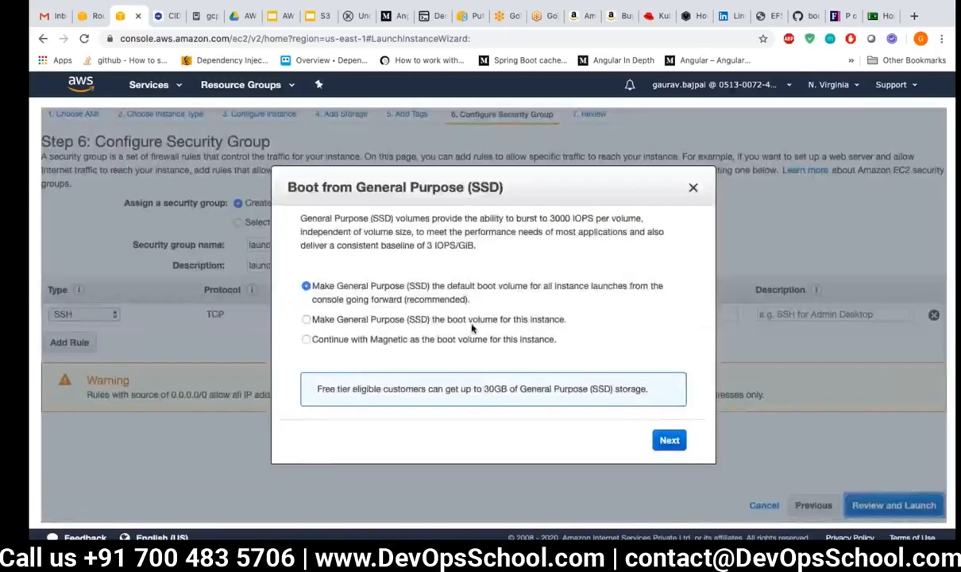
pyautogui.click(693, 189)
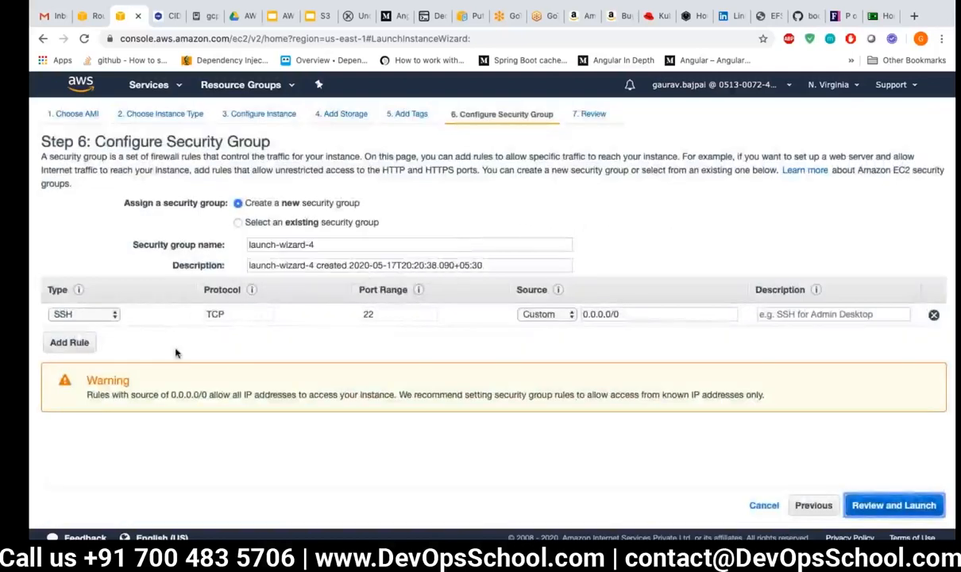
# Step: Add HTTPS and HTTP rules to the new launch-wizard-4 security group and request the launch review
pyautogui.click(84, 341)
pyautogui.click(101, 342)
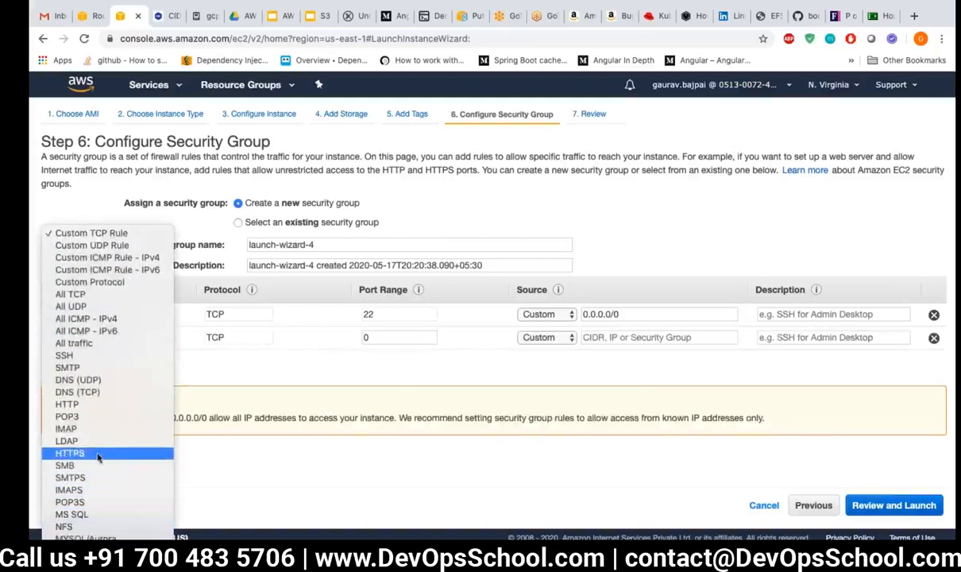
pyautogui.click(98, 455)
pyautogui.click(69, 366)
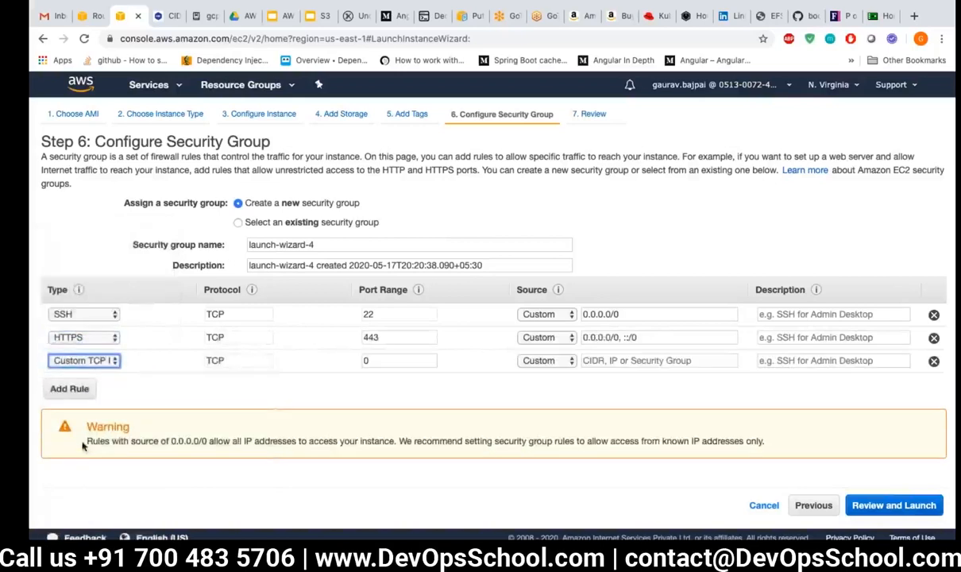
pyautogui.click(96, 361)
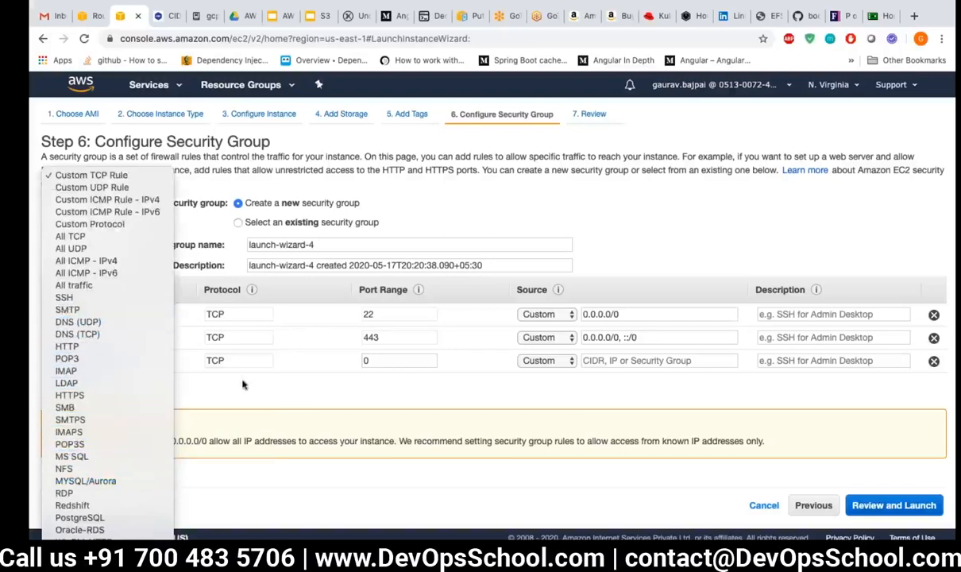
pyautogui.click(80, 347)
pyautogui.click(896, 509)
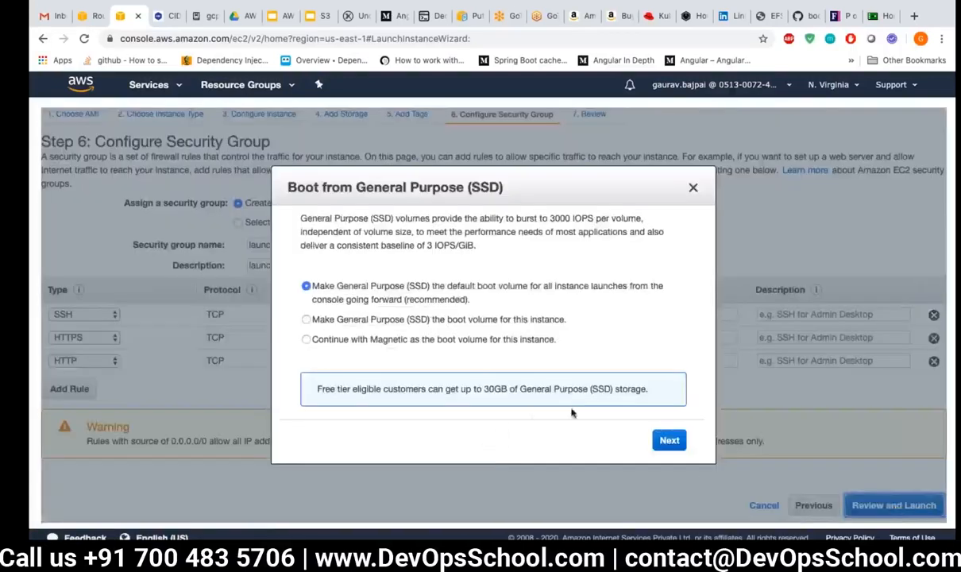
# Step: Make General Purpose (SSD) the default boot volume and add an All TCP rule with source 0.0.0.0/0 to the launch-wizard-4 security group
pyautogui.click(668, 442)
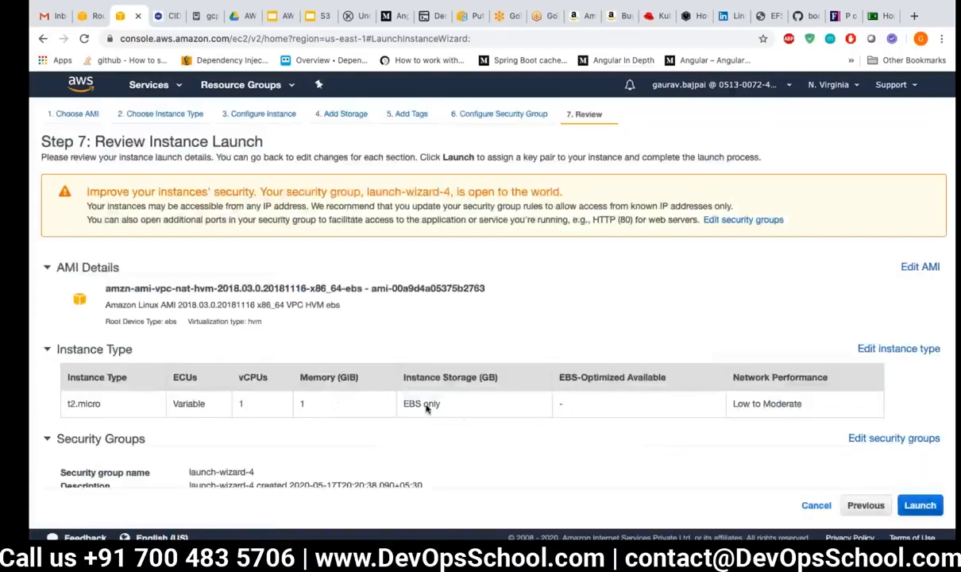
pyautogui.click(866, 506)
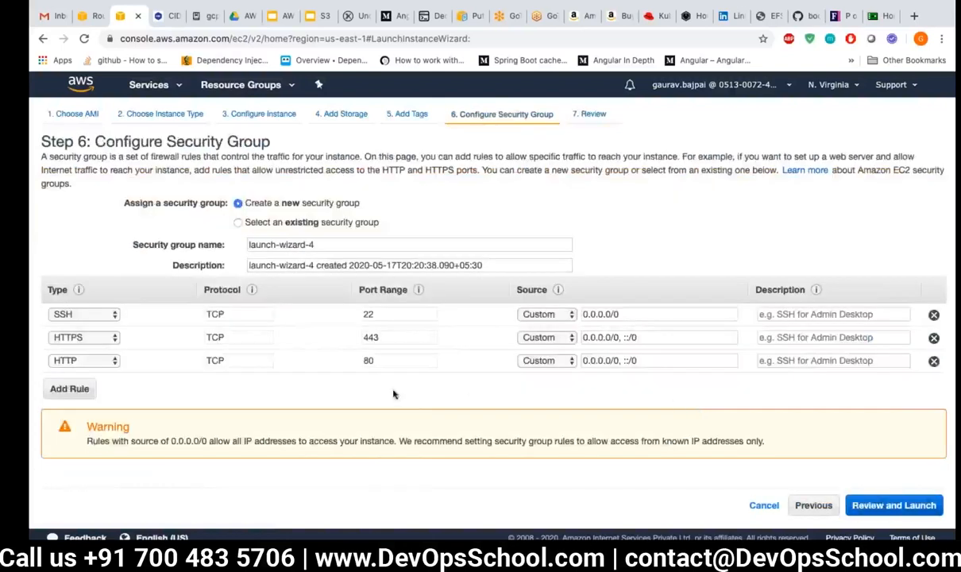
pyautogui.click(69, 388)
pyautogui.click(109, 384)
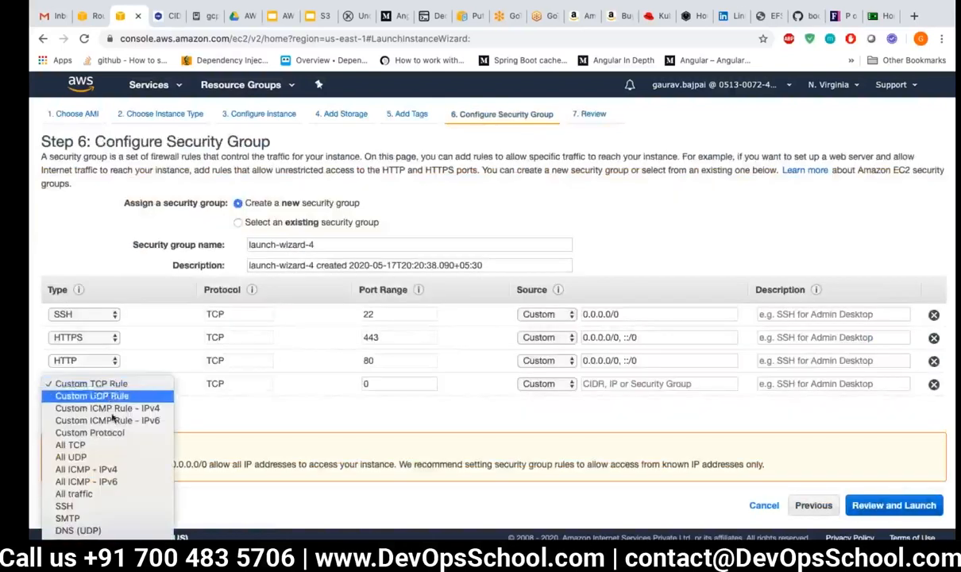
pyautogui.click(70, 445)
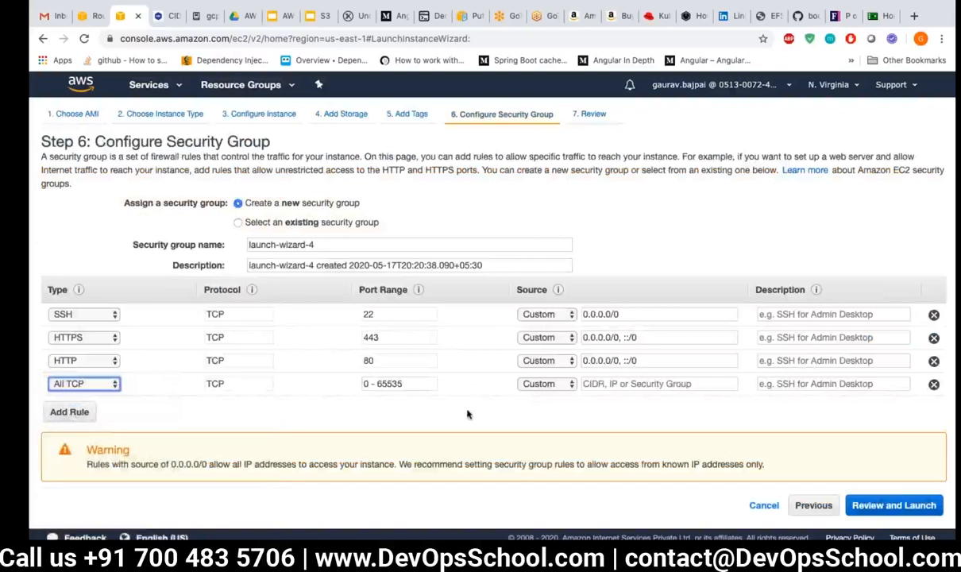
pyautogui.click(894, 505)
pyautogui.click(650, 419)
pyautogui.click(604, 440)
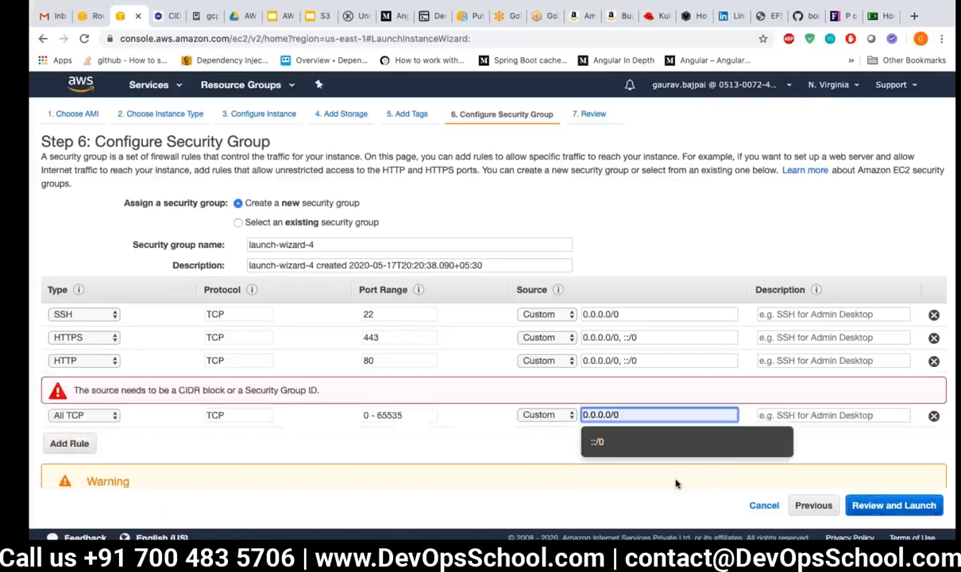
pyautogui.click(882, 503)
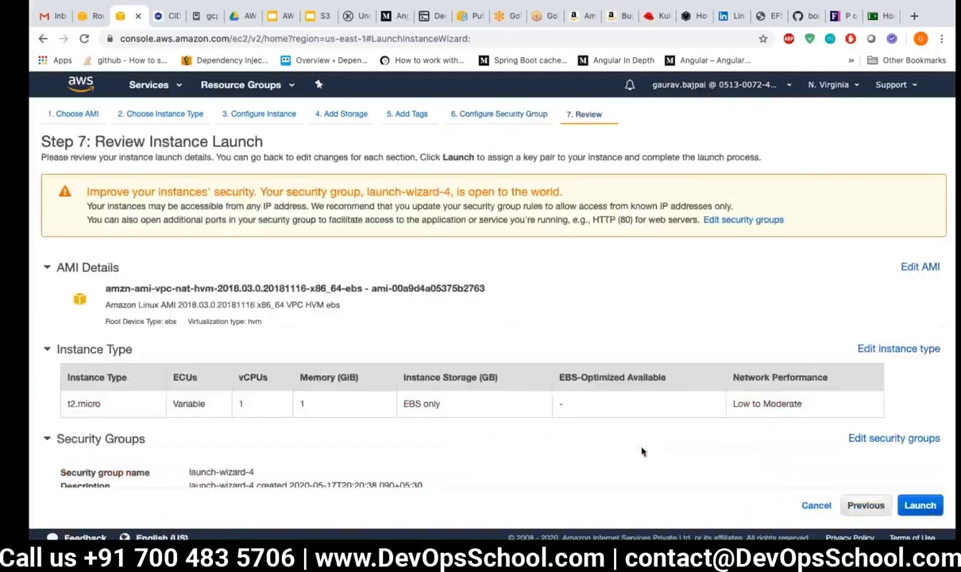
# Step: Launch the instance with the existing aws-demo key pair, acknowledging access to its private key file
pyautogui.click(920, 505)
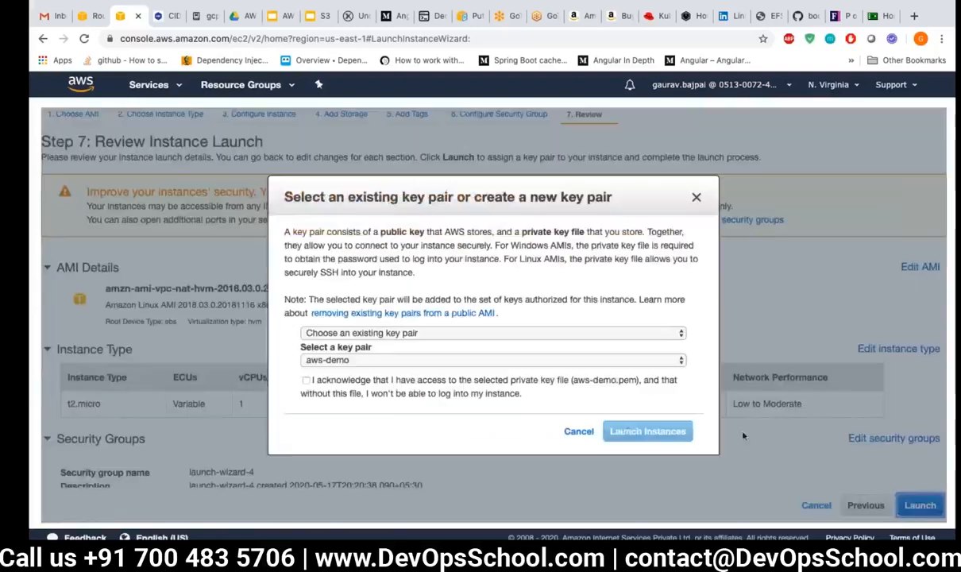
pyautogui.click(435, 387)
pyautogui.click(647, 432)
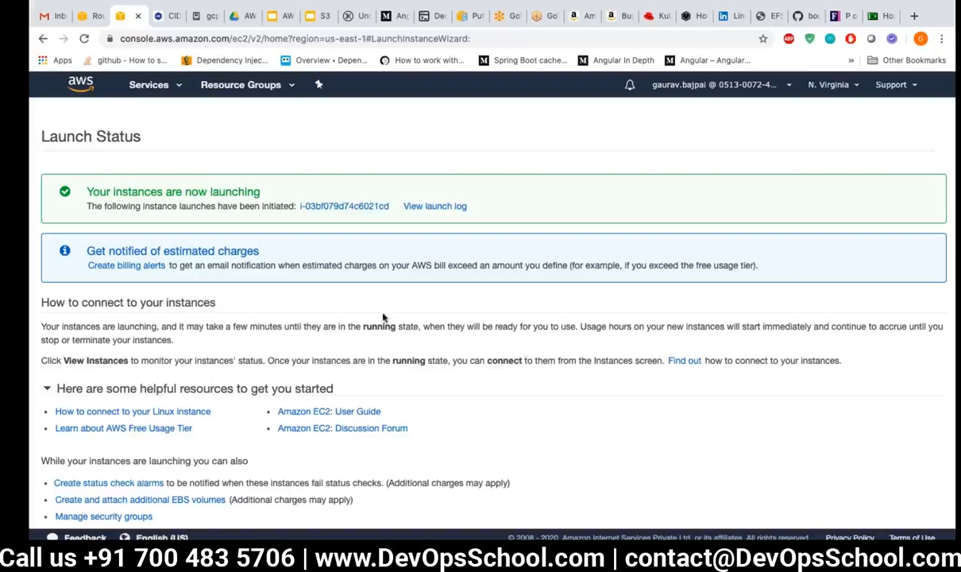
# Step: Switch to the VPC diagram and search the shape library for security group
pyautogui.hotkey('ctrl', 'Left')
pyautogui.hotkey('ctrl', 'Left')
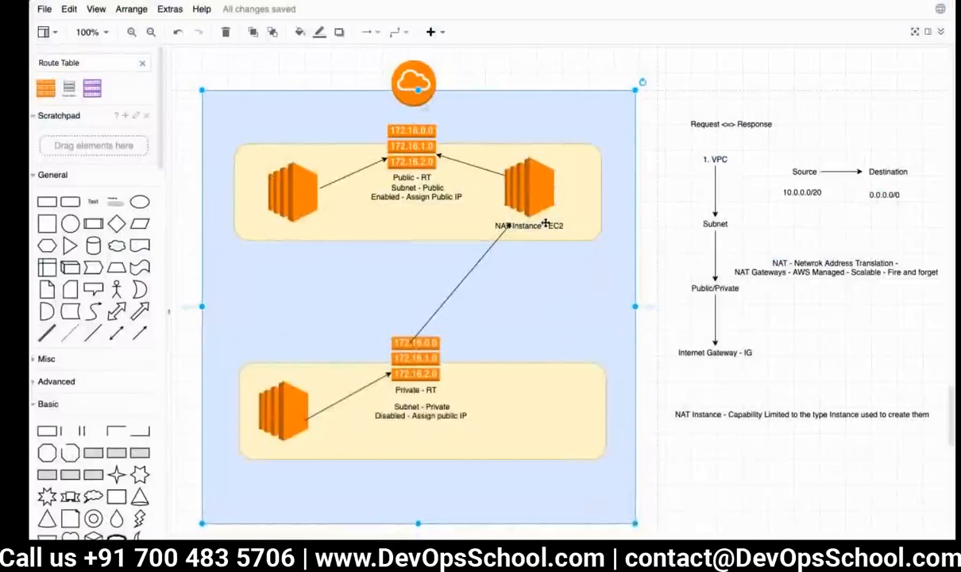
pyautogui.click(529, 187)
pyautogui.moveTo(97, 66); pyautogui.dragTo(32, 65)
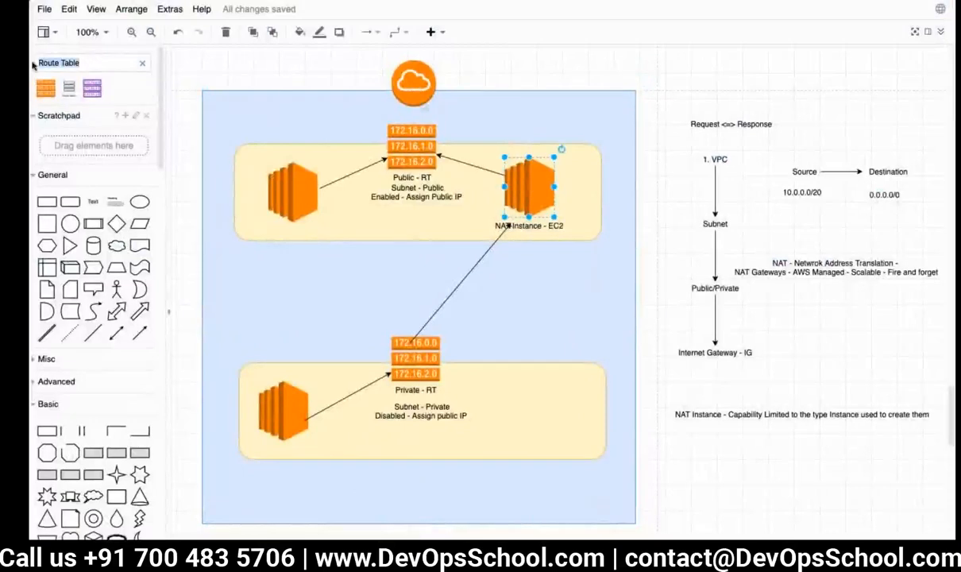
pyautogui.write('security gr')
pyautogui.press('Return')
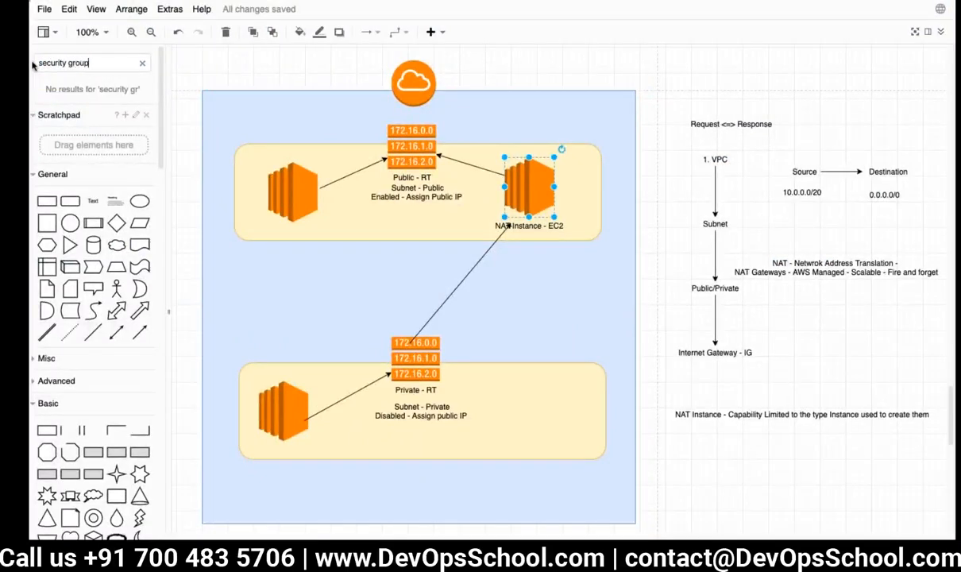
pyautogui.press('Return')
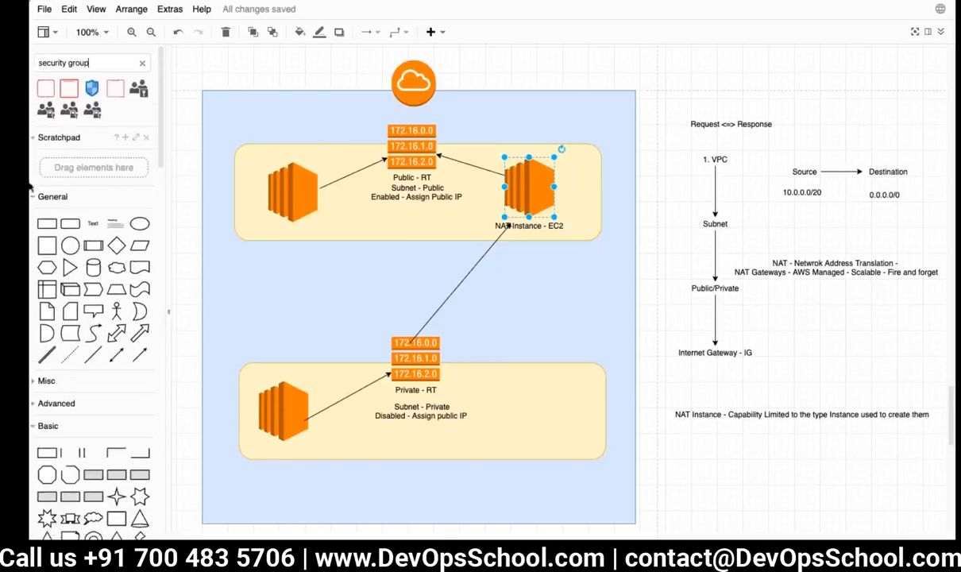
# Step: Place the red Security group frame around the NAT Instance - EC2 icon and its label in the public subnet
pyautogui.click(68, 90)
pyautogui.moveTo(564, 303); pyautogui.dragTo(536, 204)
pyautogui.click(596, 306)
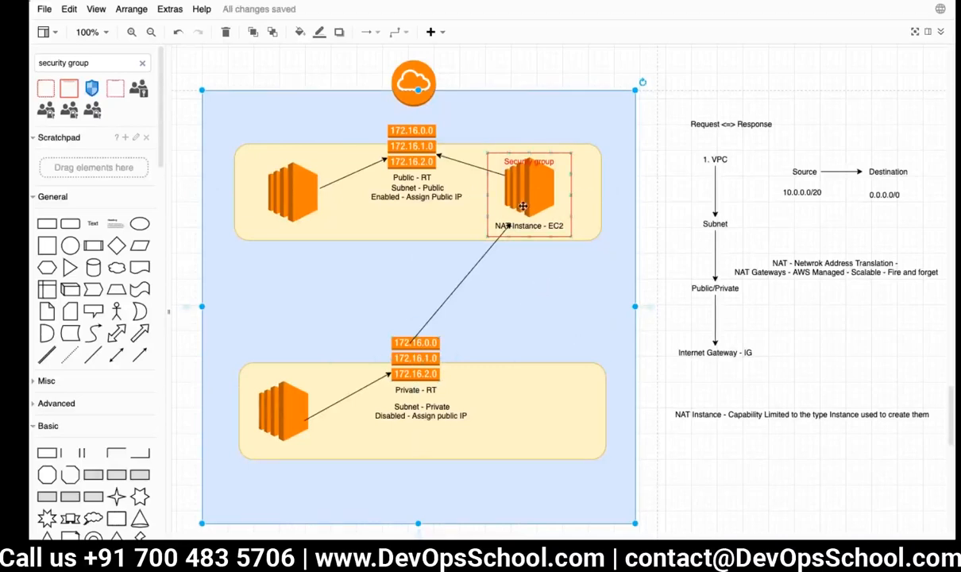
pyautogui.moveTo(525, 204); pyautogui.dragTo(525, 201)
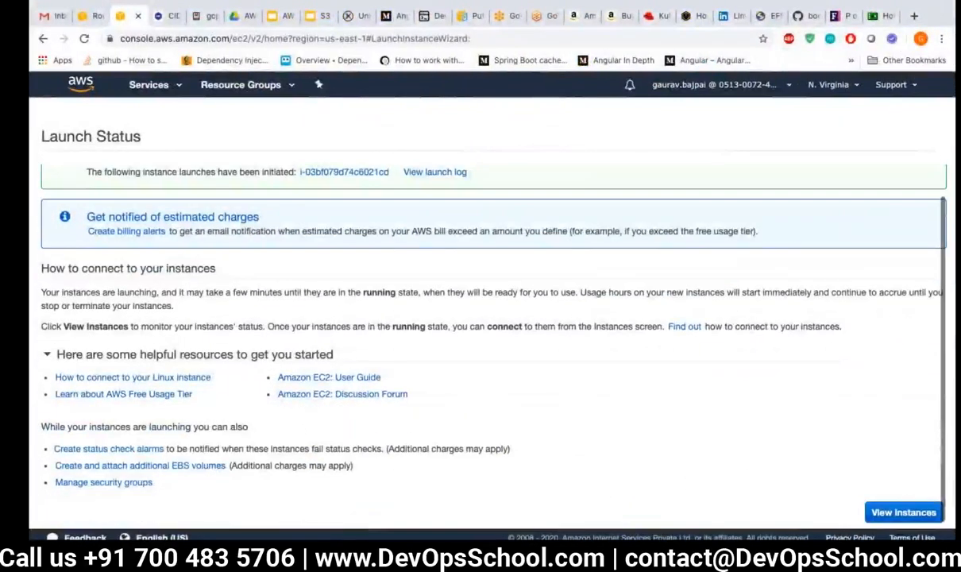
# Step: Switch to the EC2 instances list in the browser and name the newly launched unnamed instance NAT-Instance
pyautogui.click(901, 512)
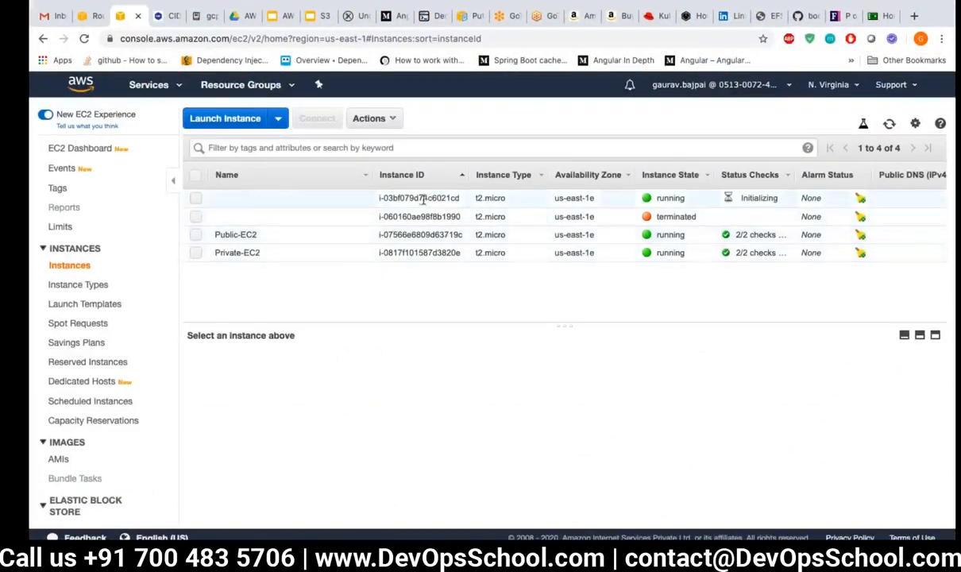
pyautogui.click(302, 201)
pyautogui.click(360, 198)
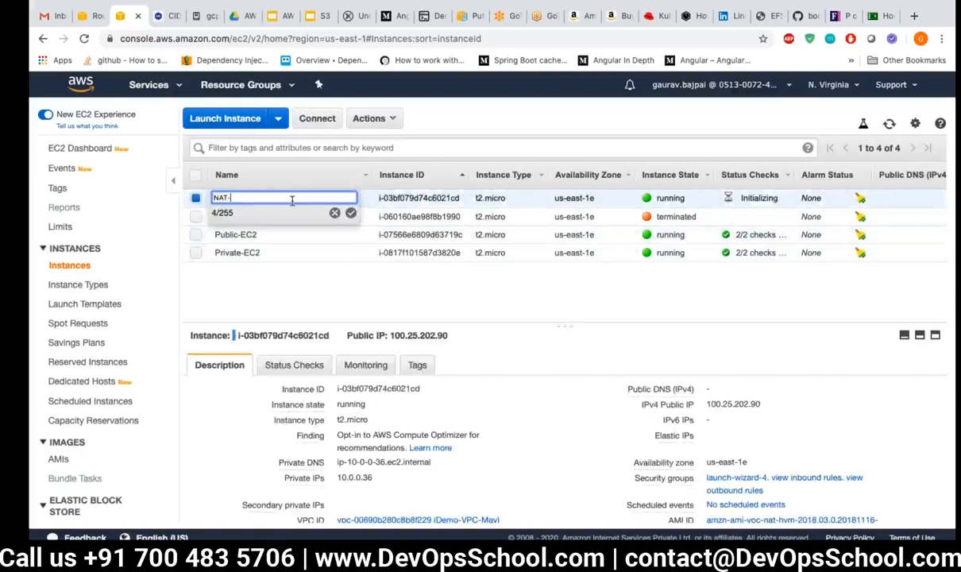
pyautogui.write('NAT-Instance')
pyautogui.click(350, 213)
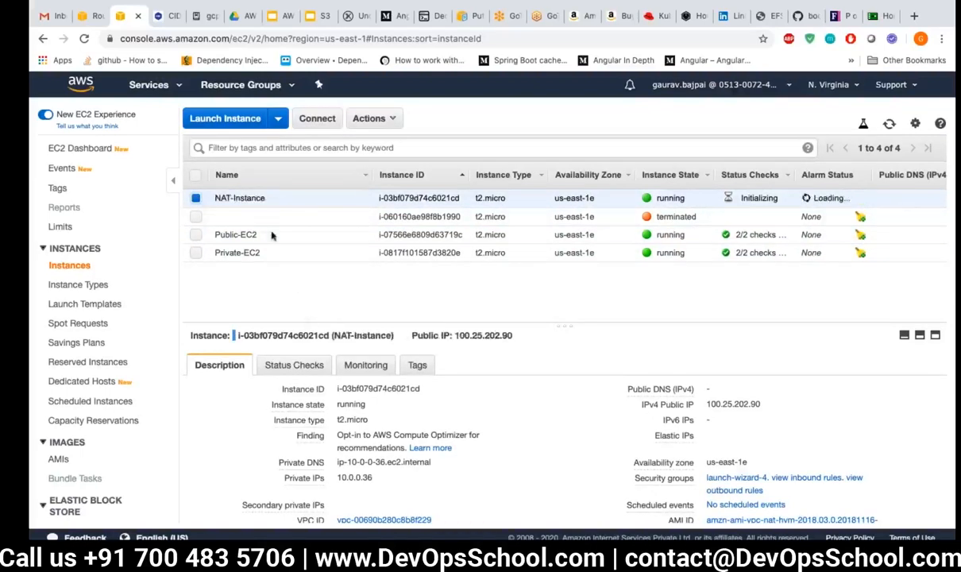
# Step: Examine the private route table's routes and NAT-Instance's details, status, instance settings and networking options such as Change Source/Dest. Check
pyautogui.click(90, 16)
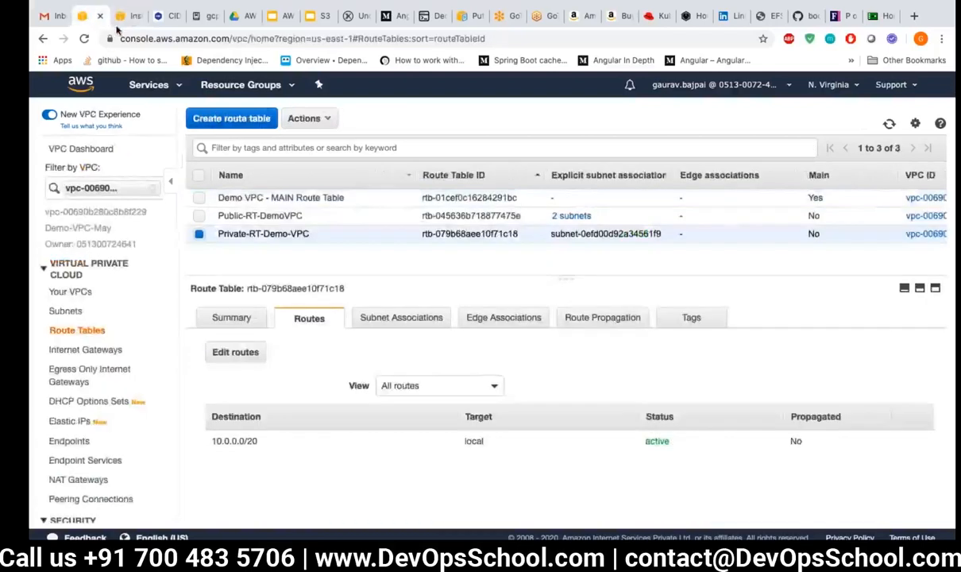
pyautogui.click(125, 16)
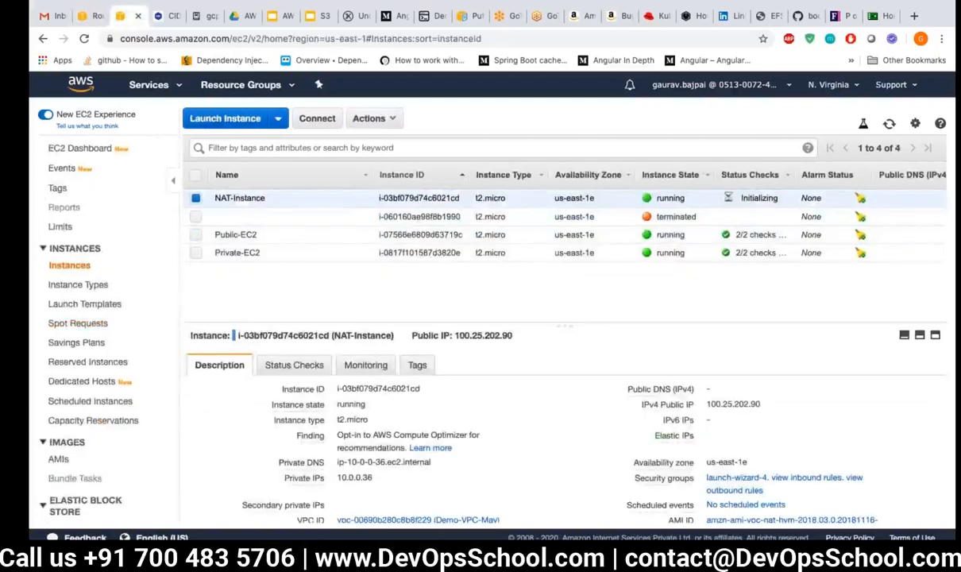
pyautogui.moveTo(461, 199); pyautogui.dragTo(376, 201)
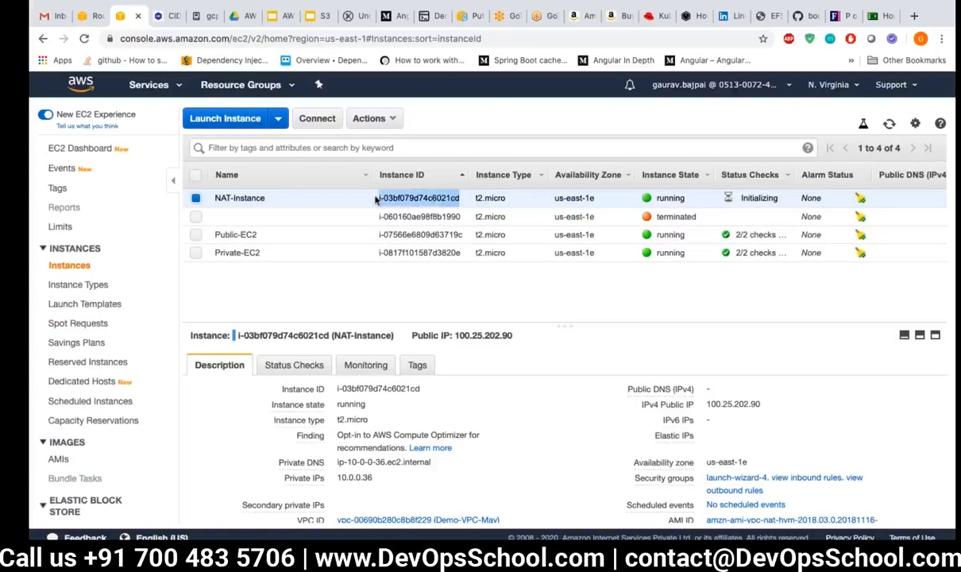
pyautogui.click(447, 314)
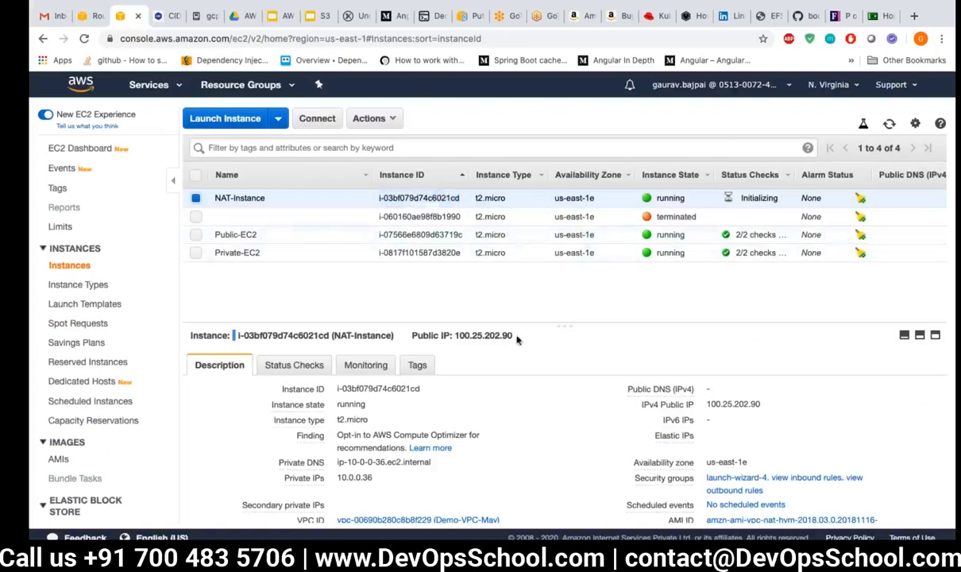
pyautogui.click(889, 124)
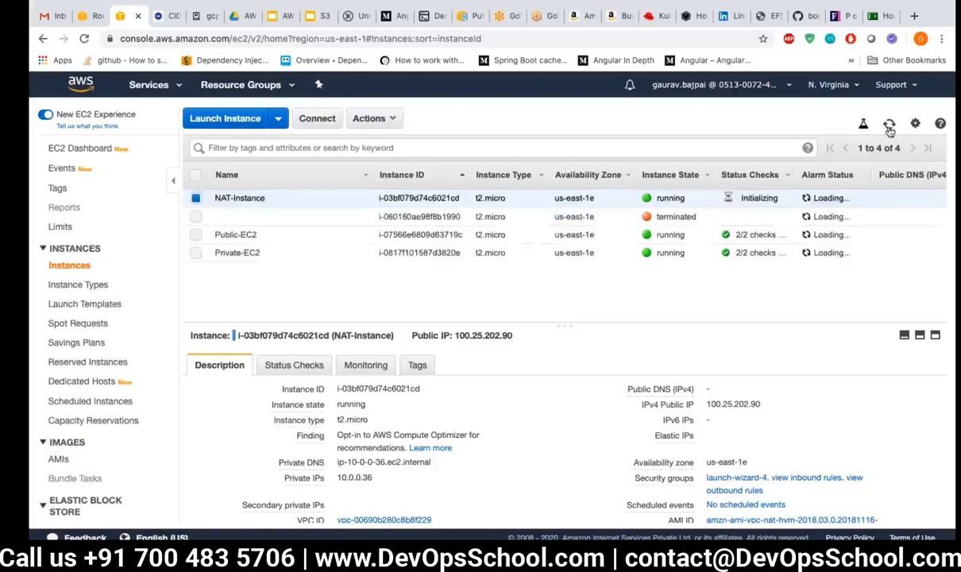
pyautogui.rightClick(468, 202)
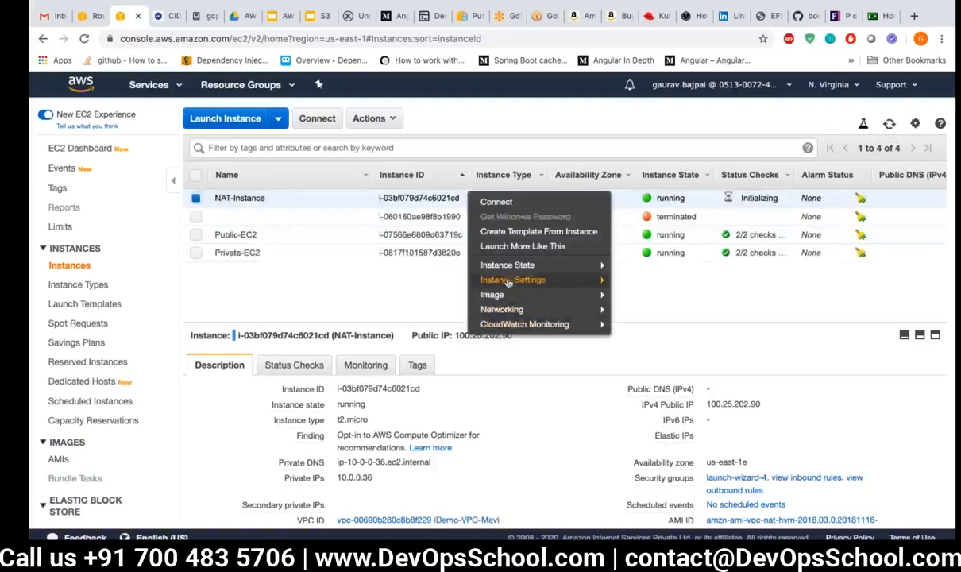
pyautogui.moveTo(522, 297)
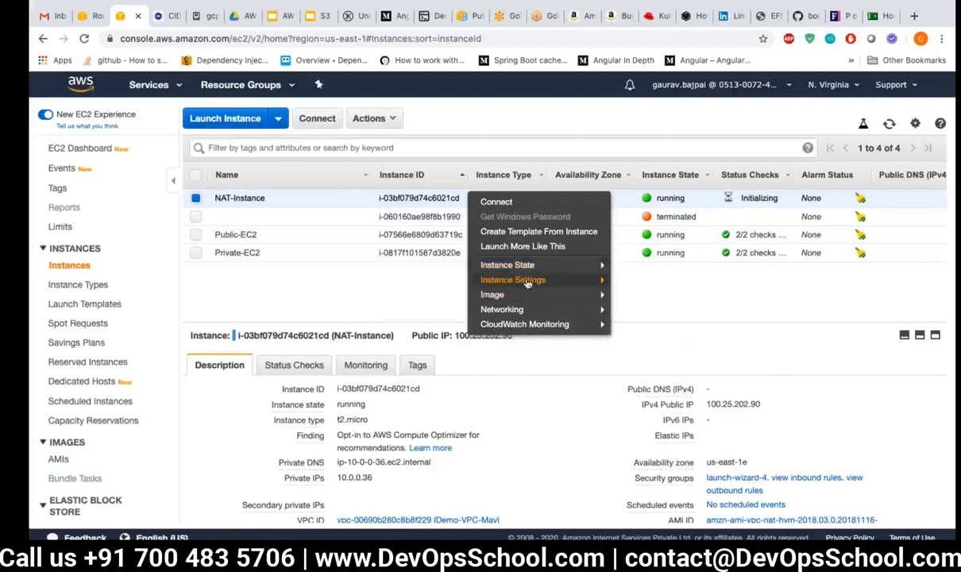
pyautogui.moveTo(558, 284)
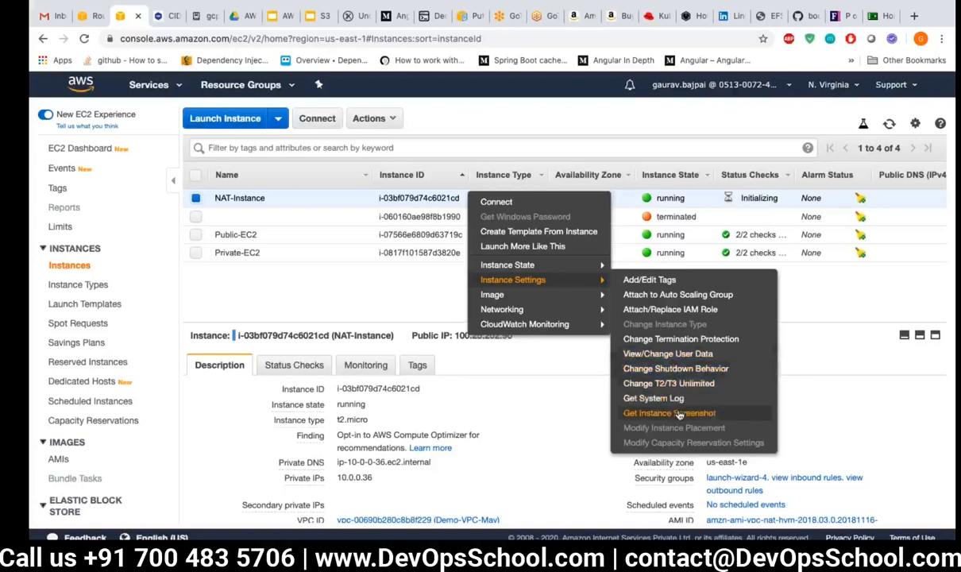
pyautogui.moveTo(572, 311)
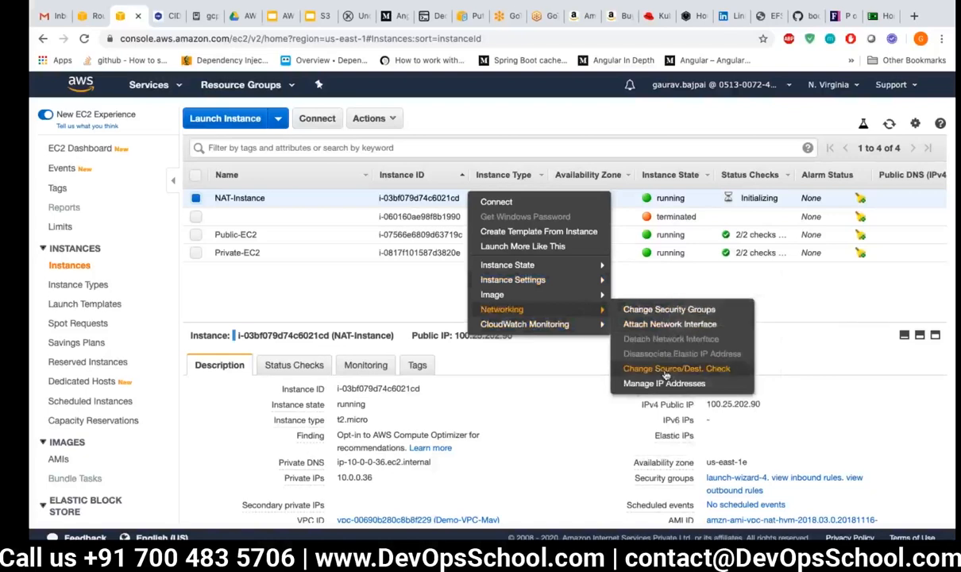
pyautogui.click(818, 299)
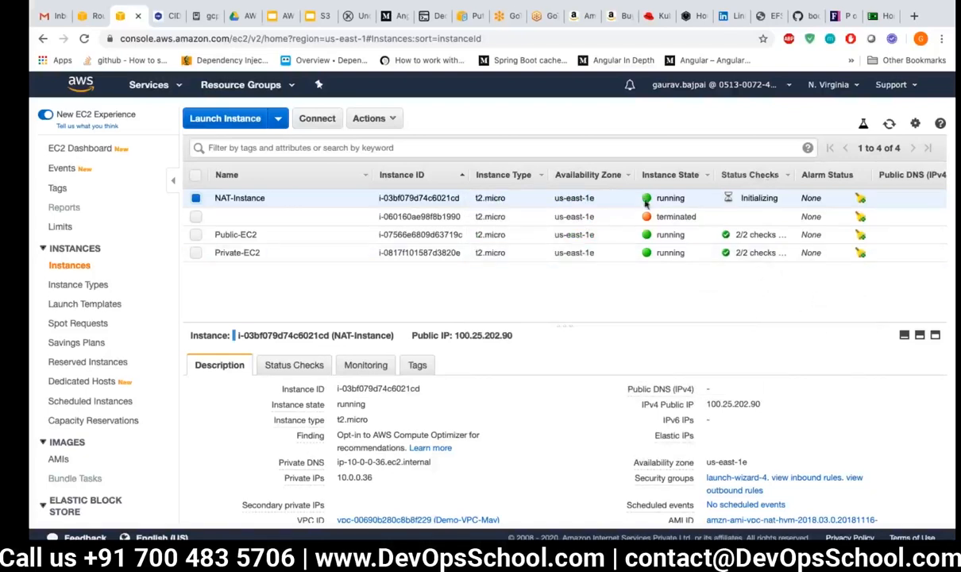
pyautogui.hotkey('ctrl', 'Left')
pyautogui.hotkey('ctrl', 'Left')
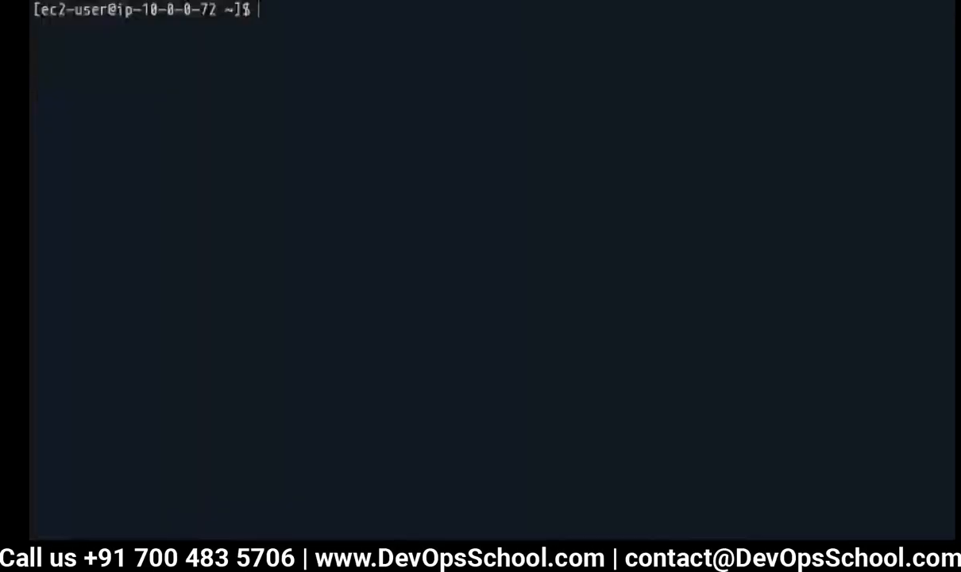
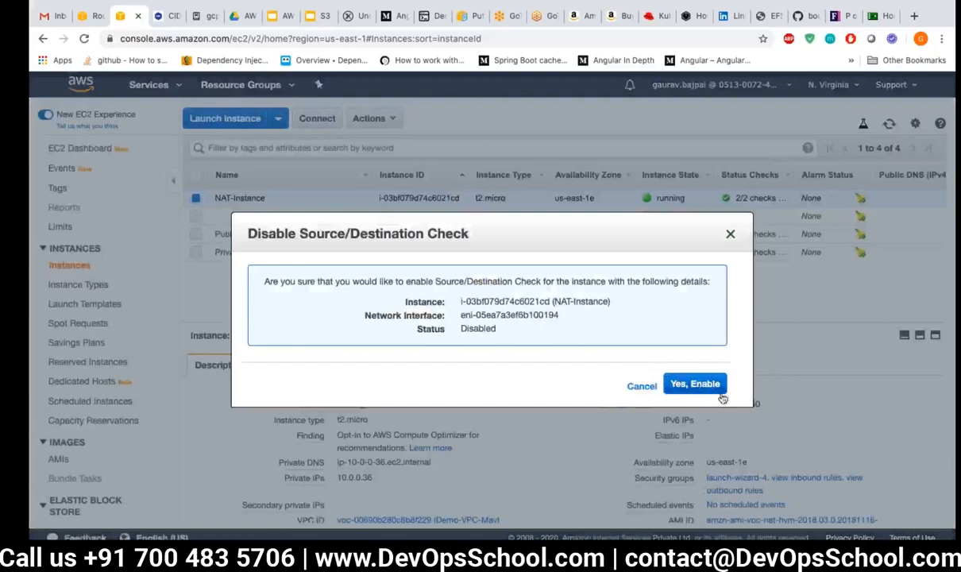
# Step: Dismiss NAT-Instance's source/destination check dialog without enabling the check, and review the private instance's path to the NAT instance in the VPC diagram
pyautogui.click(731, 236)
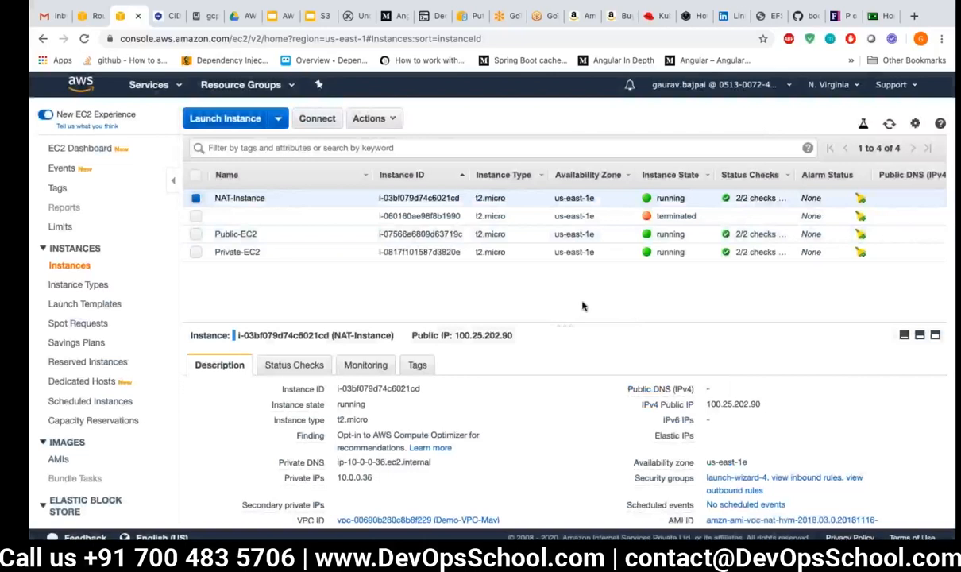
pyautogui.hotkey('ctrl', 'Left')
pyautogui.hotkey('ctrl', 'Left')
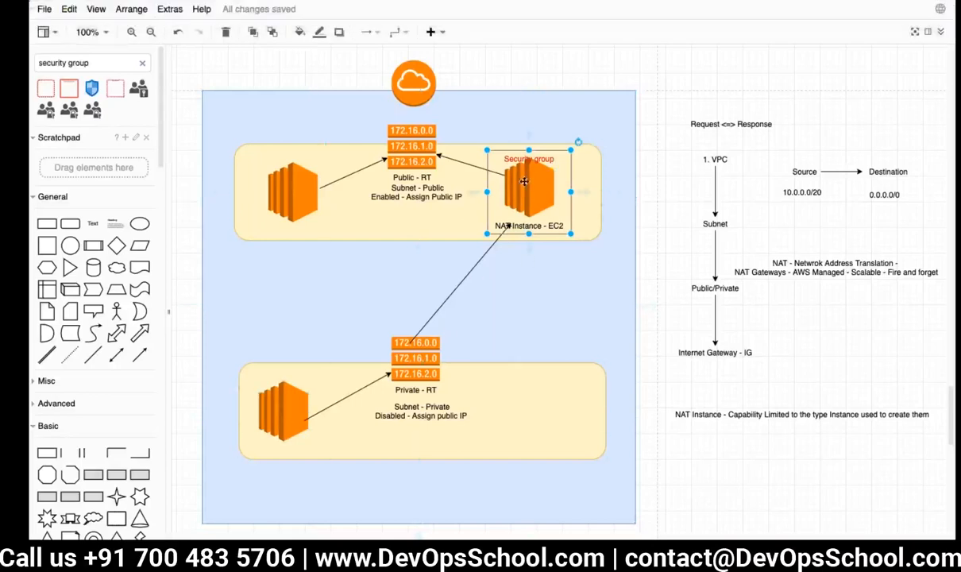
pyautogui.click(290, 415)
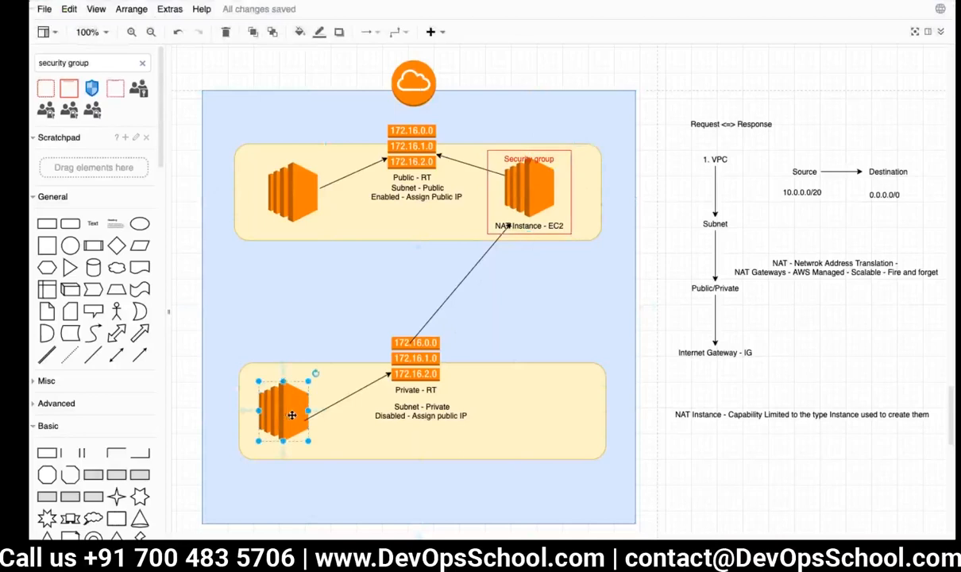
pyautogui.click(502, 192)
pyautogui.click(550, 289)
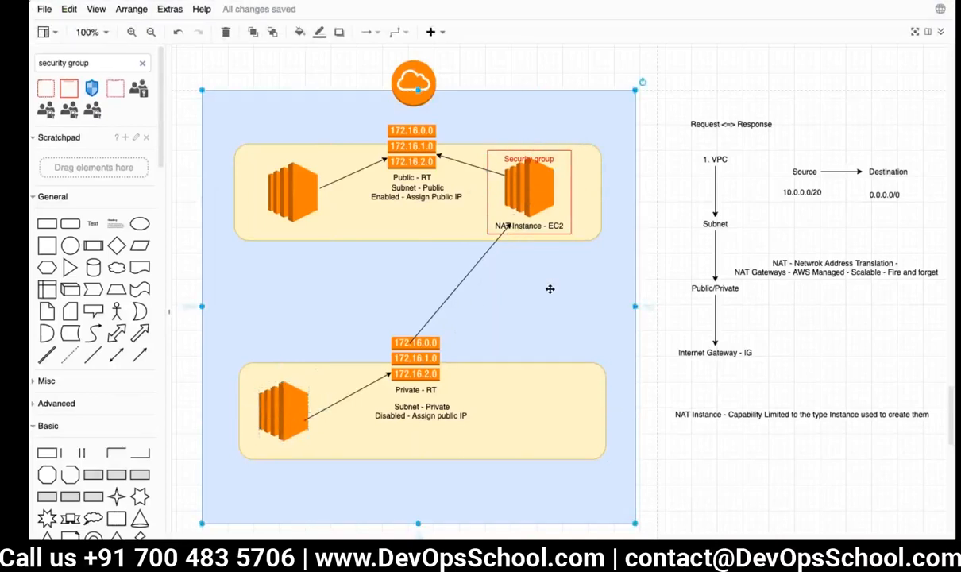
# Step: Switch to the browser and add a route with destination 0.0.0.0/0 to the Private-RT-Demo-VPC route table
pyautogui.hotkey('ctrl', 'Right')
pyautogui.hotkey('ctrl', 'Right')
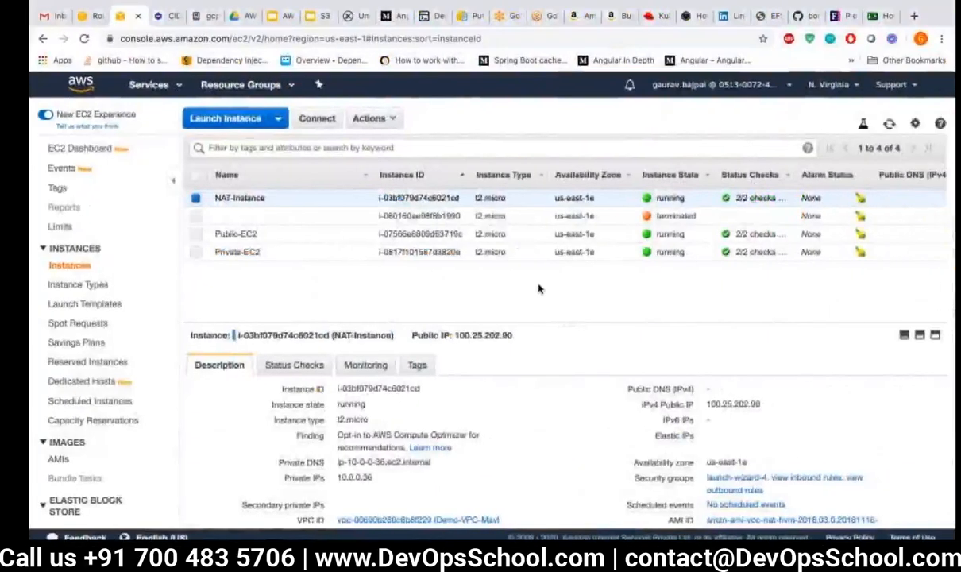
pyautogui.click(91, 18)
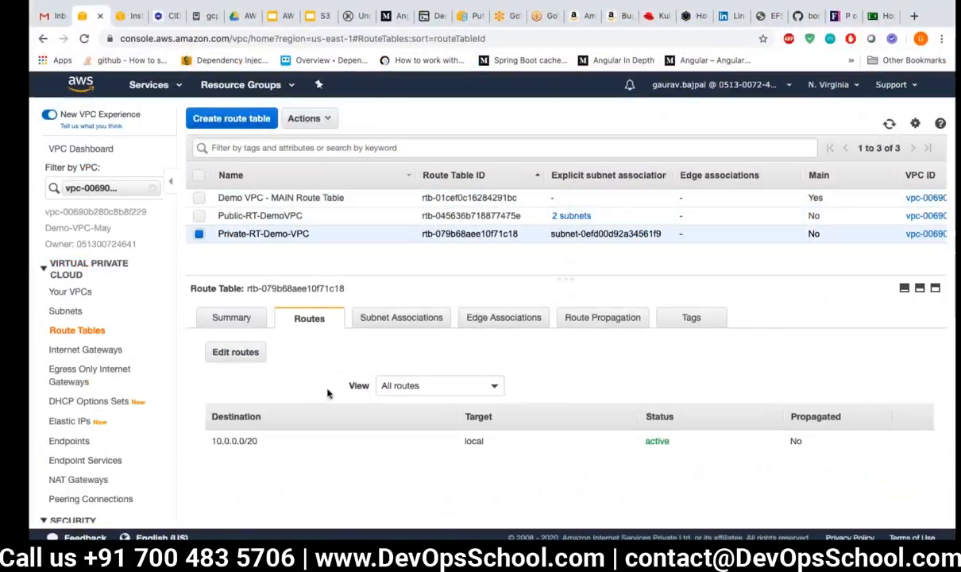
pyautogui.click(244, 351)
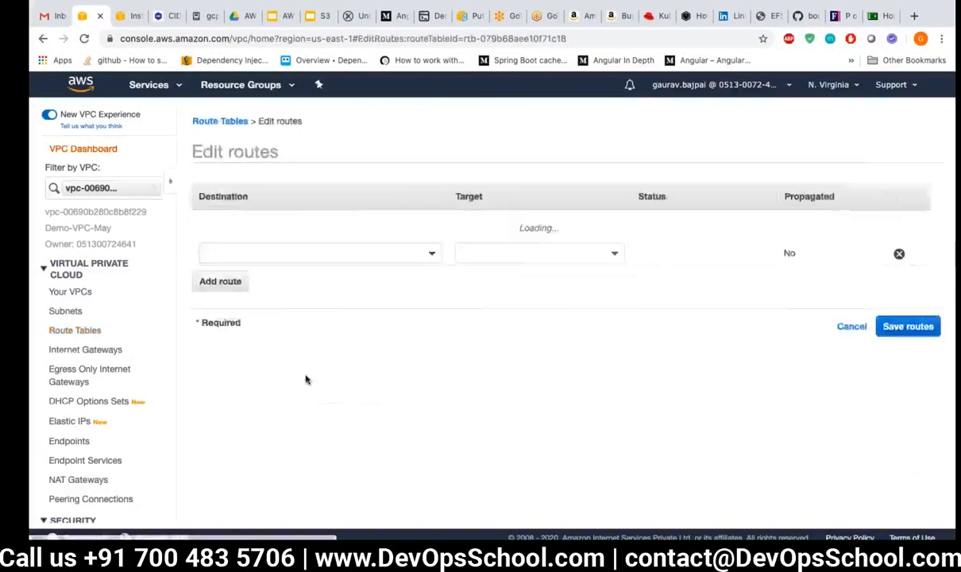
pyautogui.click(72, 249)
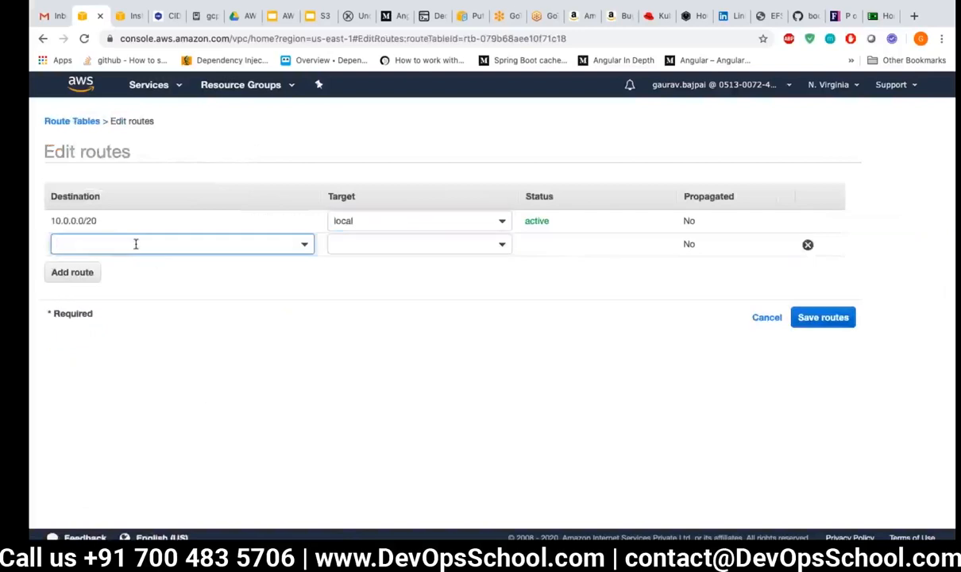
pyautogui.write('0.0.0.0/')
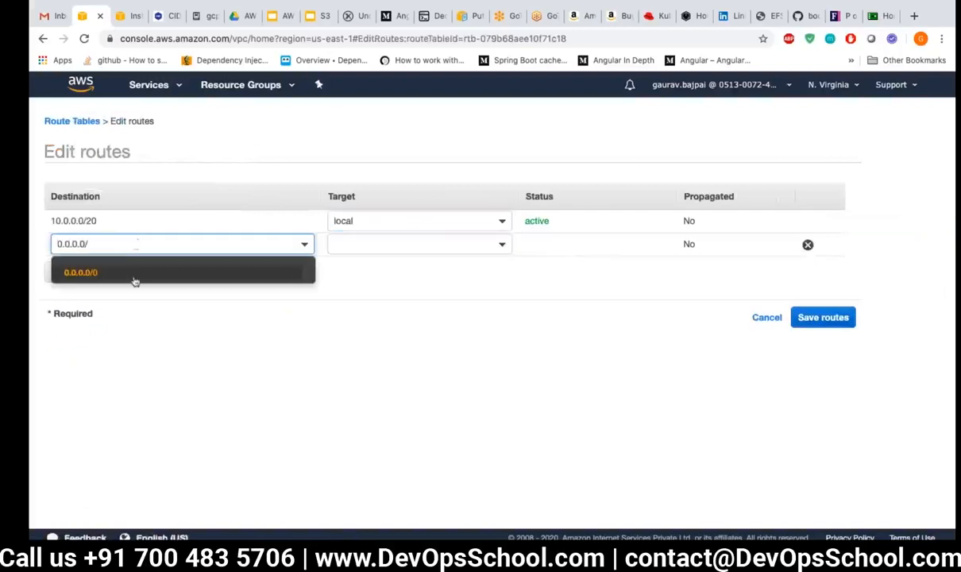
pyautogui.click(128, 277)
# Step: Target the new 0.0.0.0/0 route at the instance NAT-Instance, save the routes, and check the route's status
pyautogui.click(429, 249)
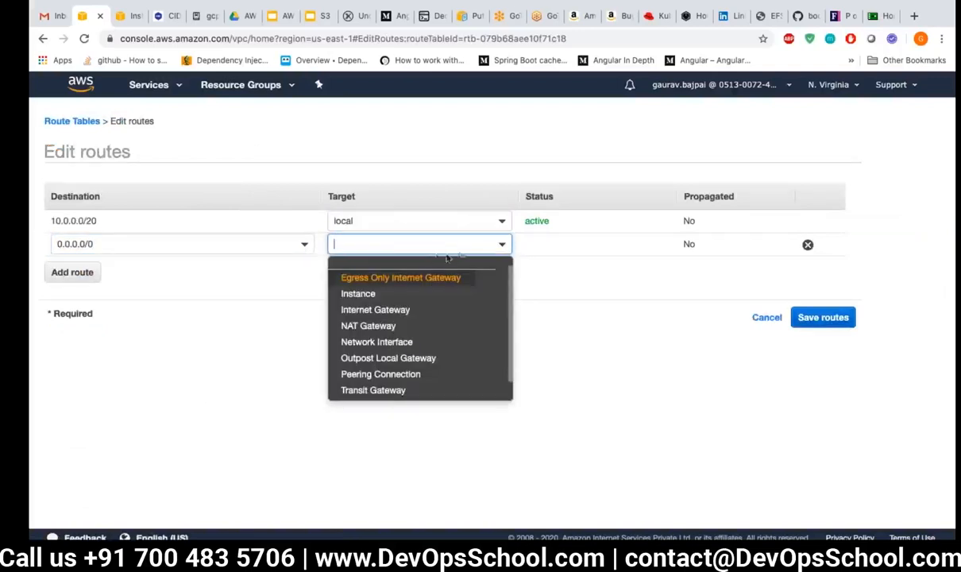
pyautogui.scroll(-1, 418, 356)
pyautogui.scroll(1, 413, 350)
pyautogui.click(396, 295)
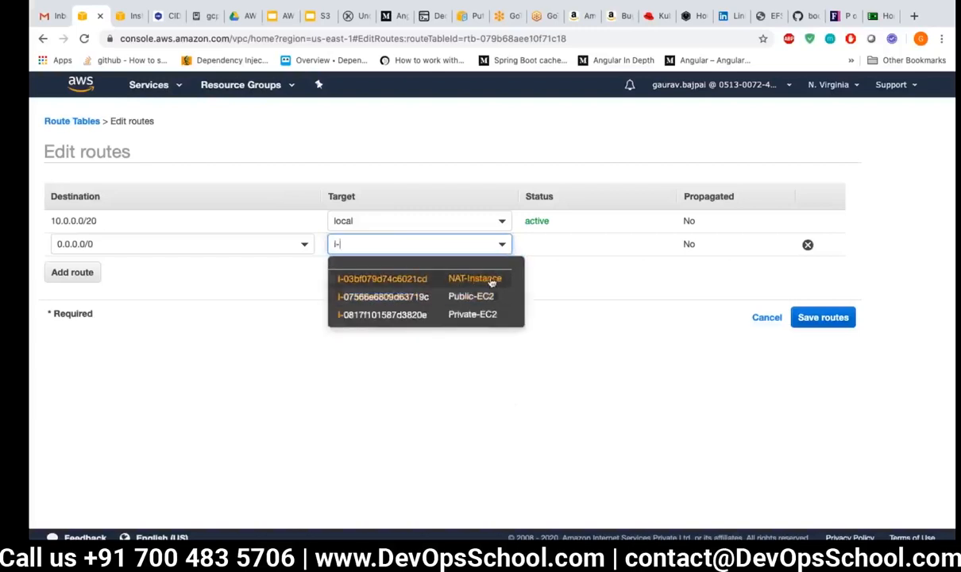
pyautogui.click(453, 279)
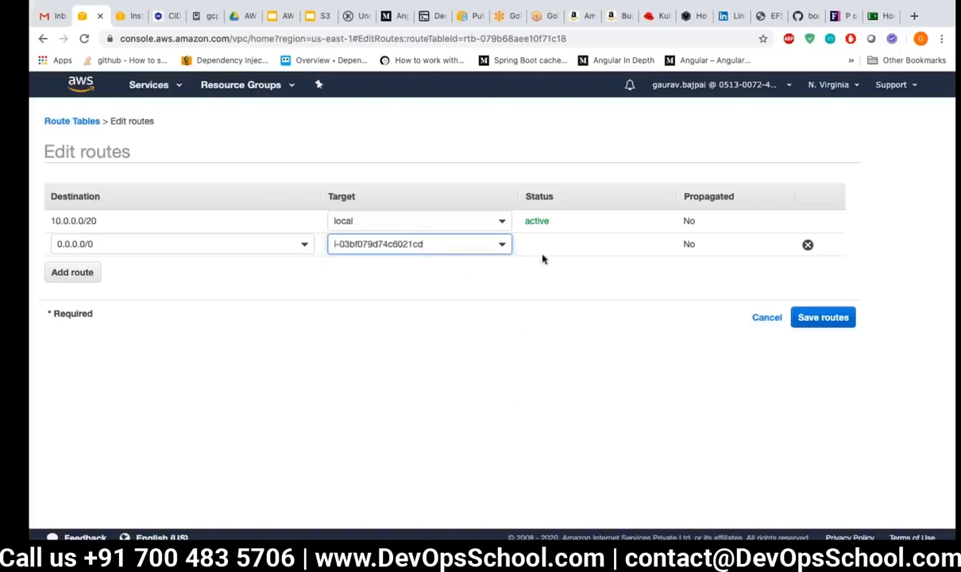
pyautogui.click(819, 317)
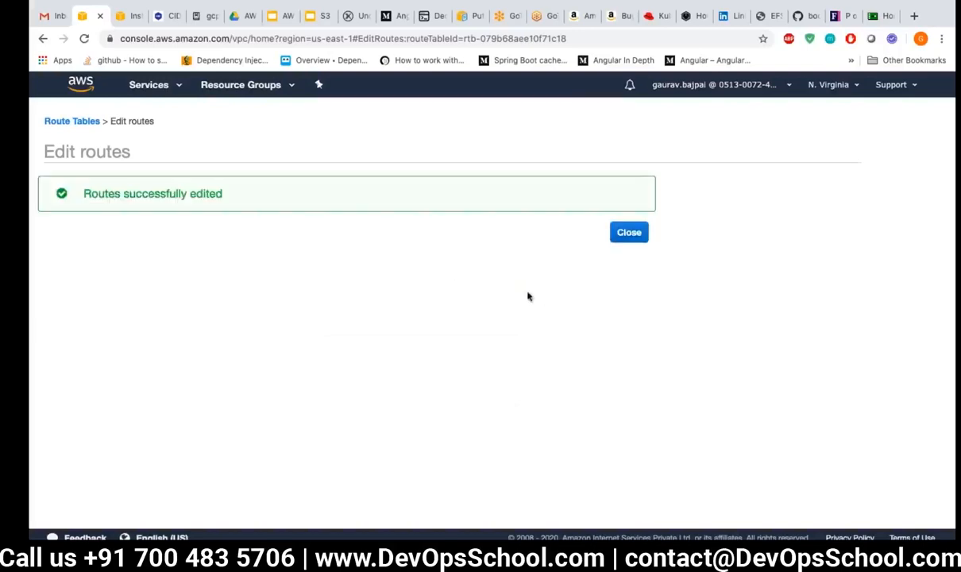
pyautogui.click(627, 235)
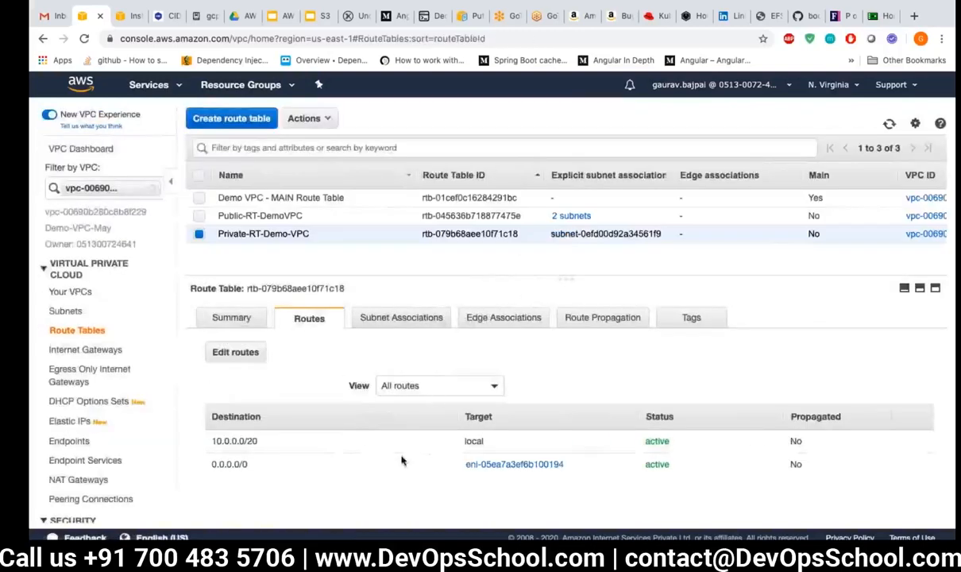
pyautogui.doubleClick(667, 466)
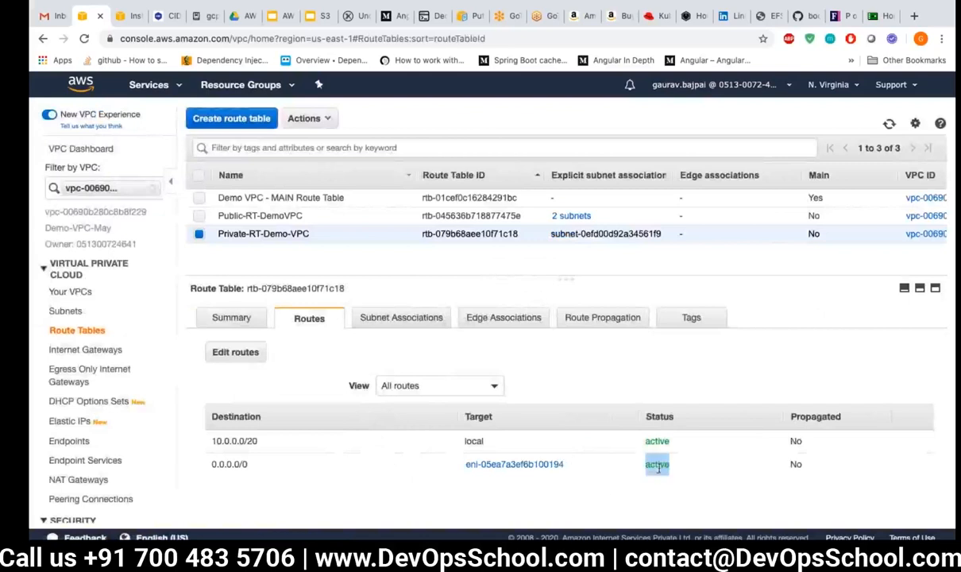
# Step: Switch to the terminal session on ip-10-0-0-72 and run sudo yum update -y twice
pyautogui.press('super+Tab')
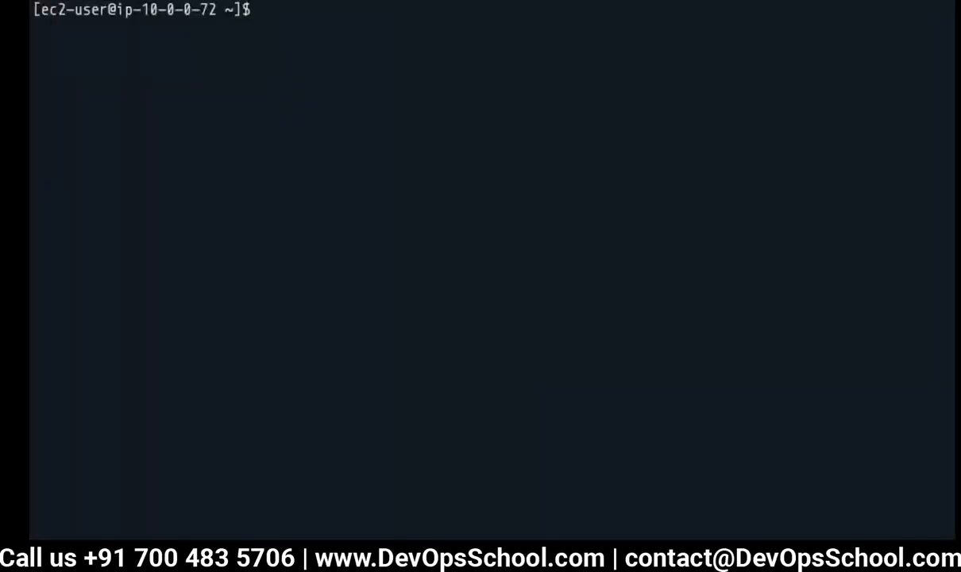
pyautogui.press('Up')
pyautogui.press('Up')
pyautogui.press('Up')
pyautogui.press('Up')
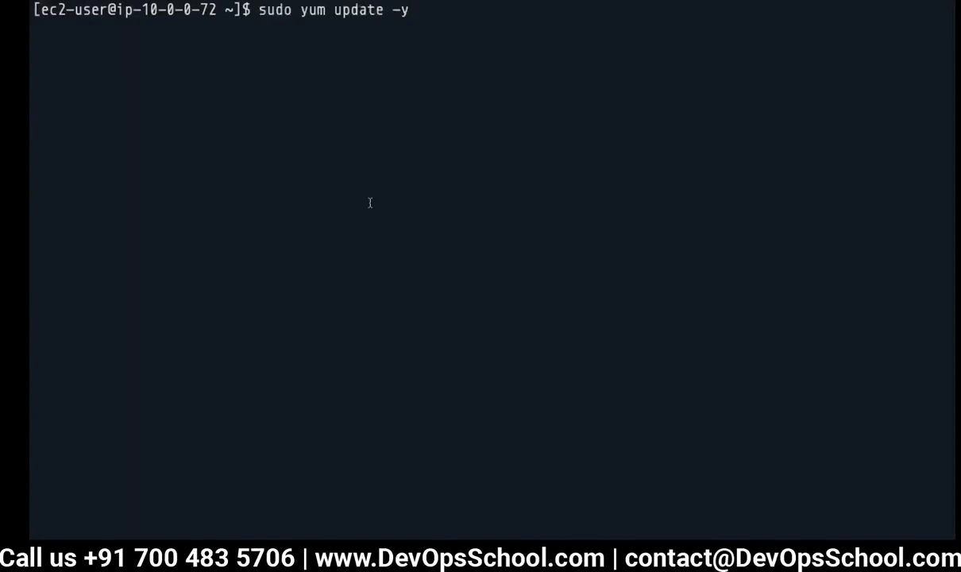
pyautogui.press('Return')
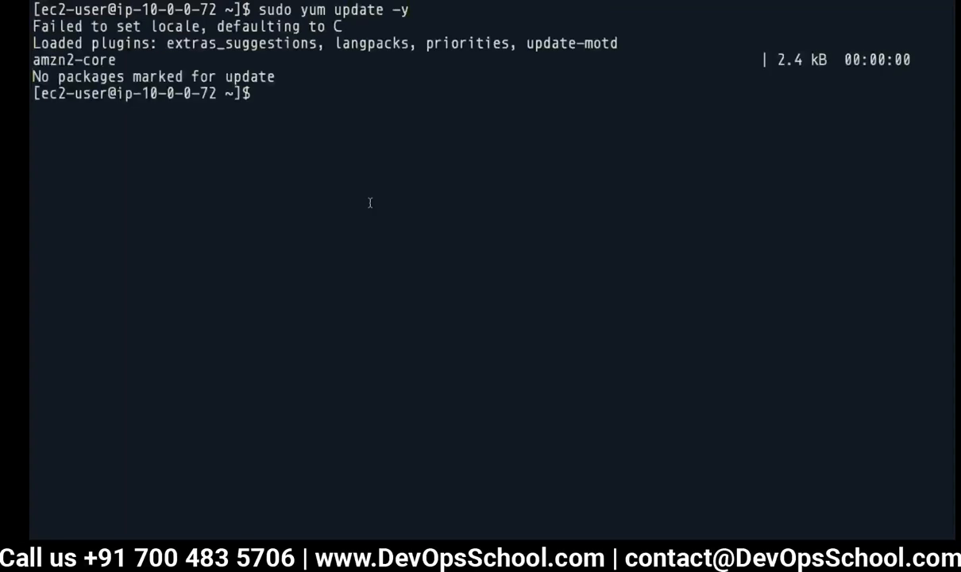
pyautogui.press('Up')
pyautogui.press('Return')
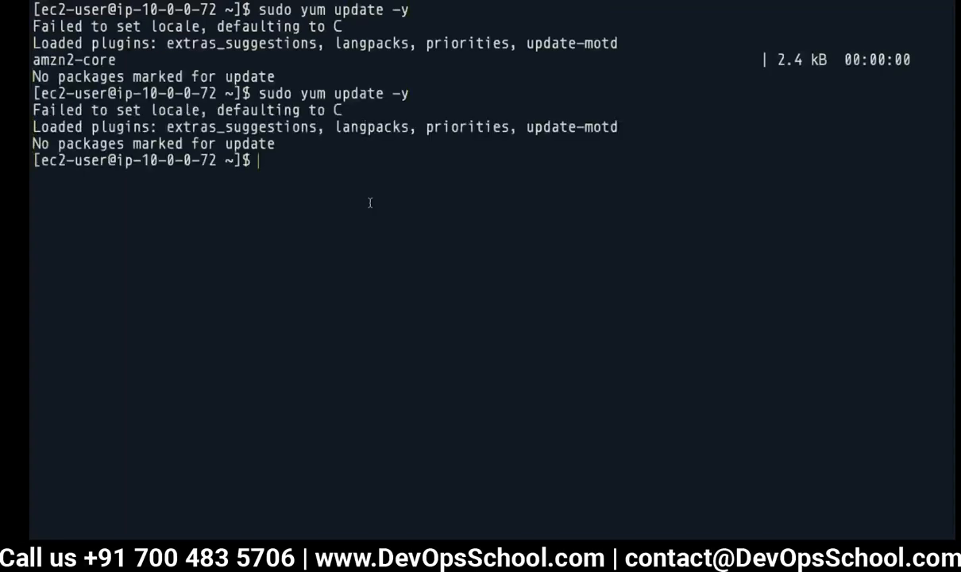
pyautogui.write('ls')
pyautogui.press('Return')
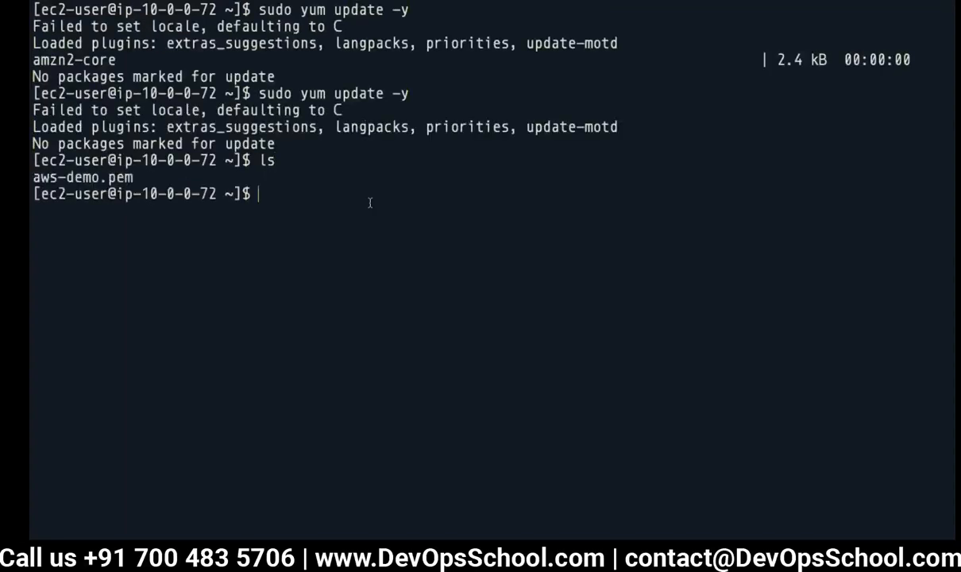
pyautogui.write('curl google.com')
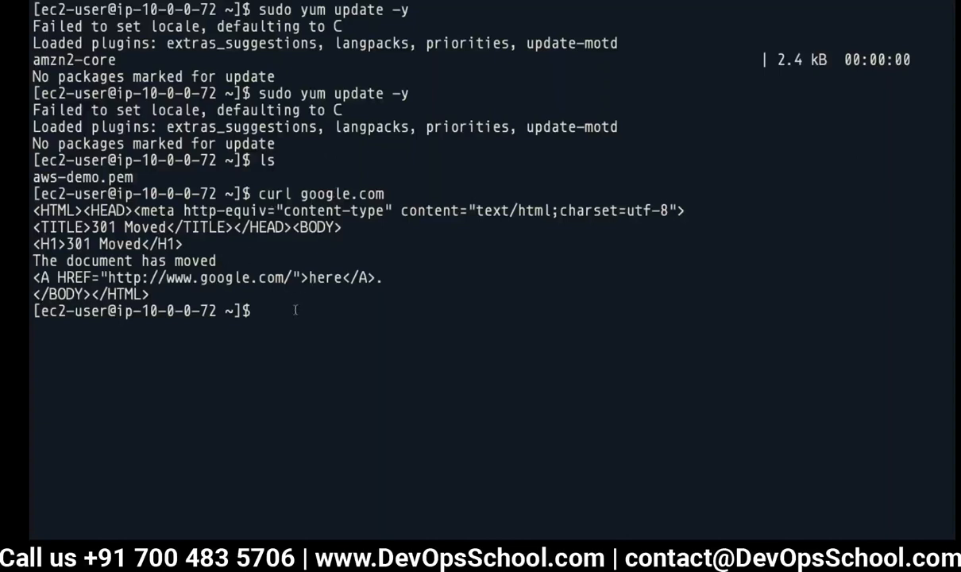
pyautogui.write('curl www.google.com')
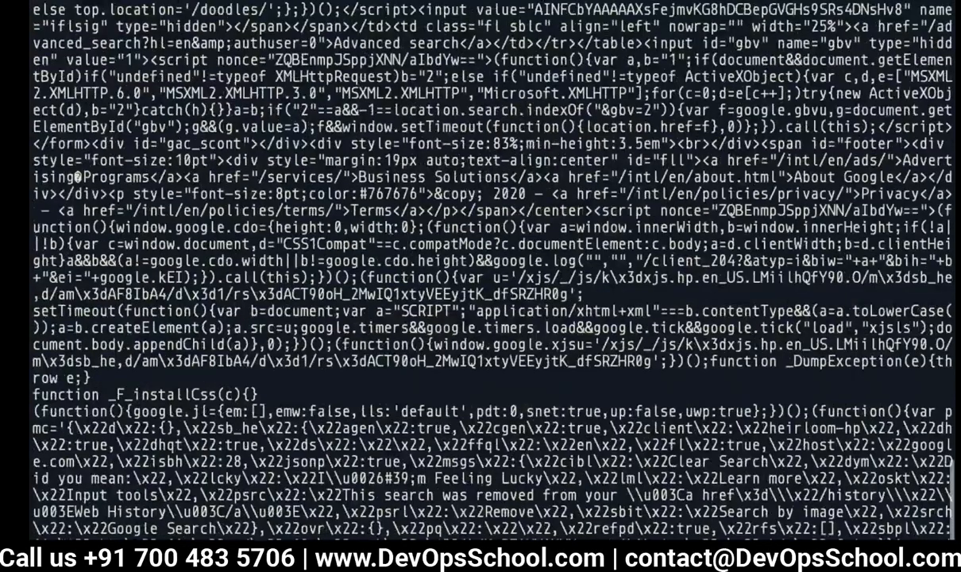
pyautogui.scroll(8, 390, 229)
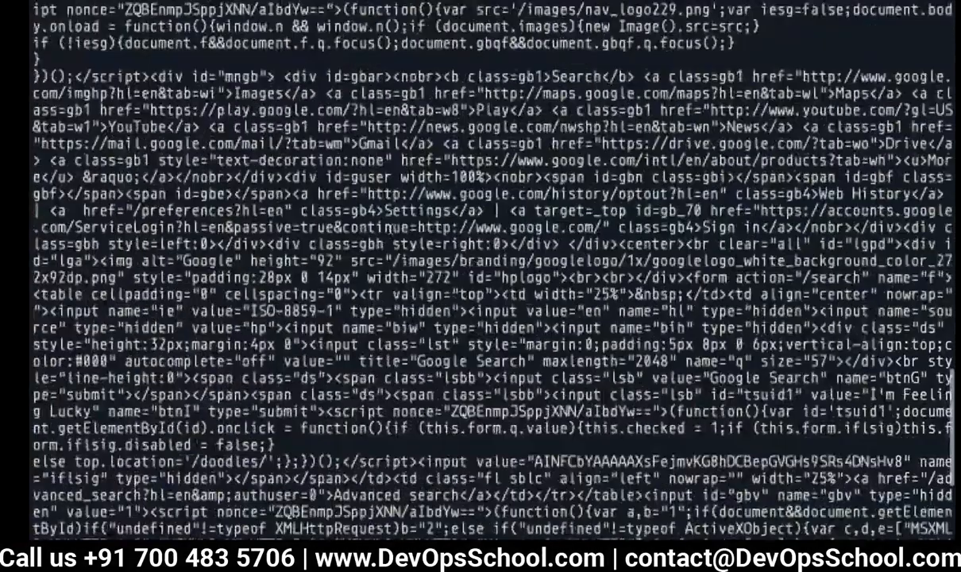
pyautogui.scroll(-8, 390, 229)
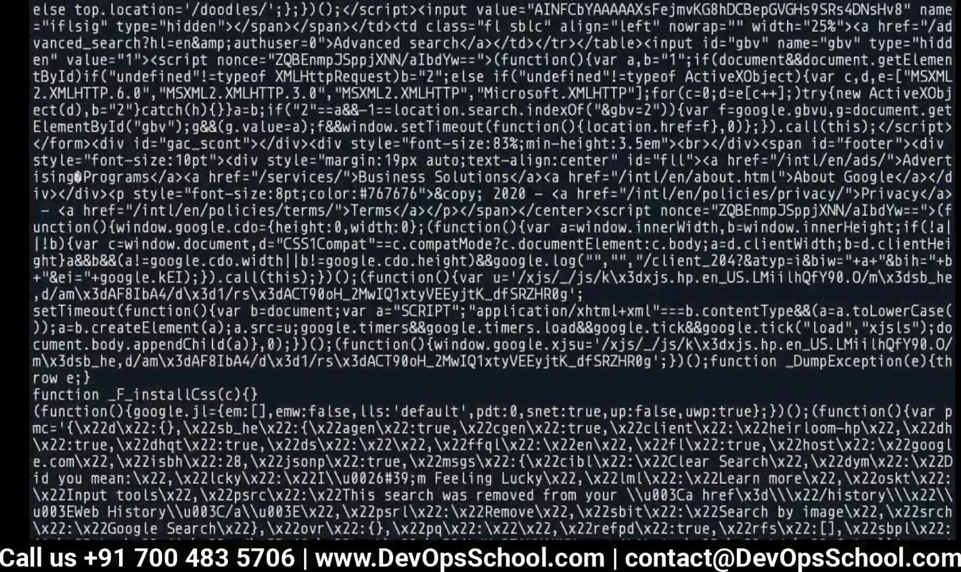
pyautogui.hotkey('ctrl', 'l')
pyautogui.write('sudo')
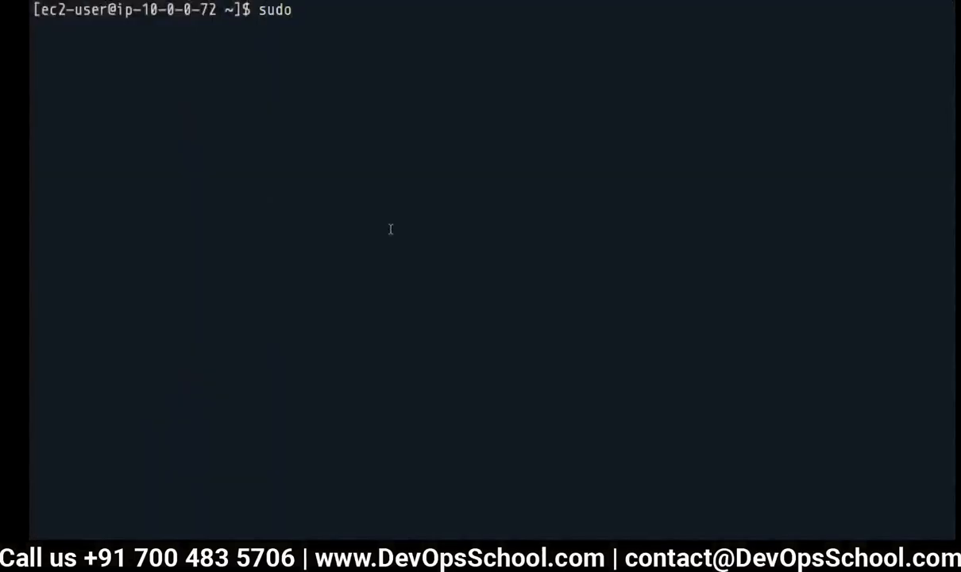
pyautogui.press('BackSpace')
pyautogui.press('BackSpace')
pyautogui.press('BackSpace')
pyautogui.press('Return')
pyautogui.press('Return')
pyautogui.press('Return')
pyautogui.press('Return')
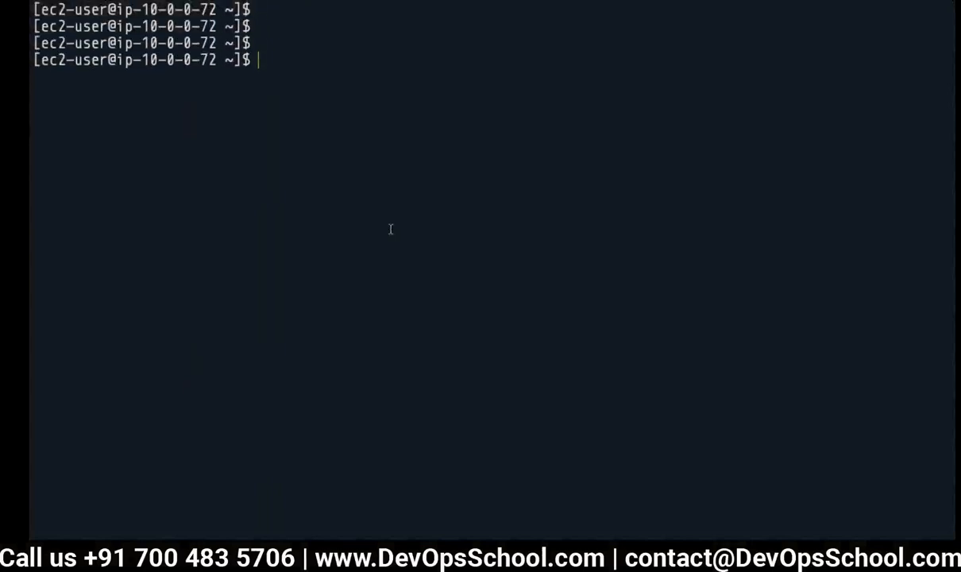
# Step: Run sudo yum update -y again on ip-10-0-0-72, and clear the terminal output
pyautogui.write('yu')
pyautogui.press('BackSpace')
pyautogui.press('BackSpace')
pyautogui.write('sudo yum ')
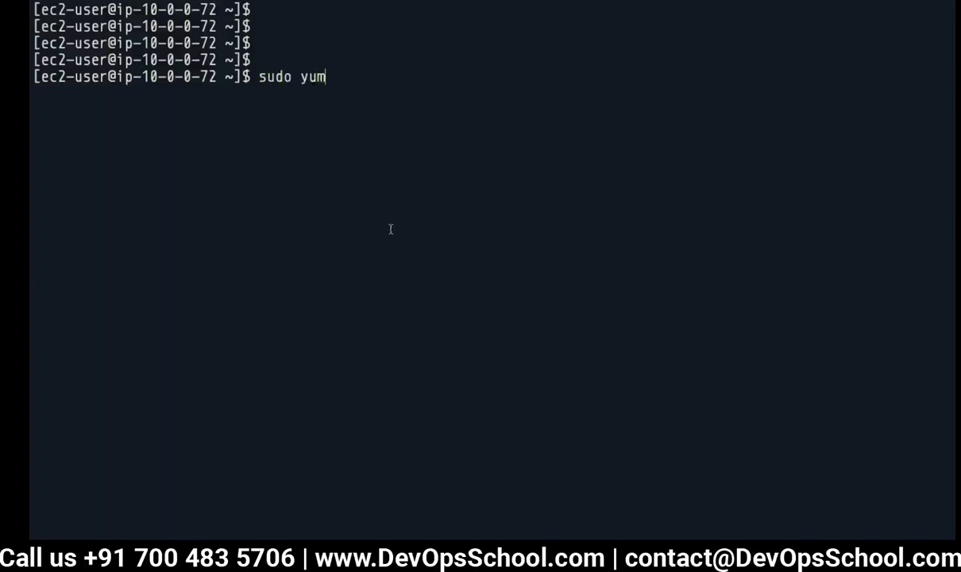
pyautogui.write('update -y')
pyautogui.press('Return')
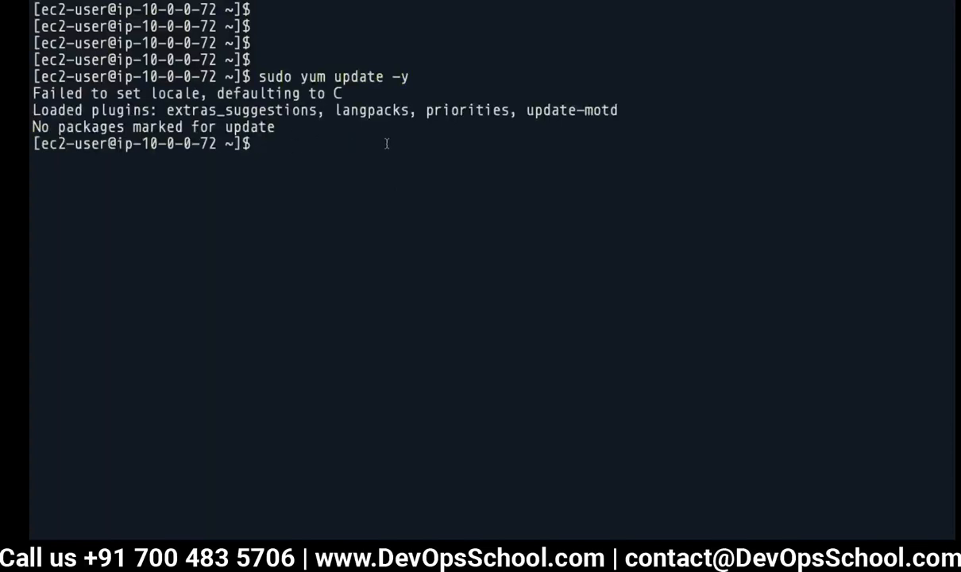
pyautogui.write('clear')
pyautogui.press('Return')
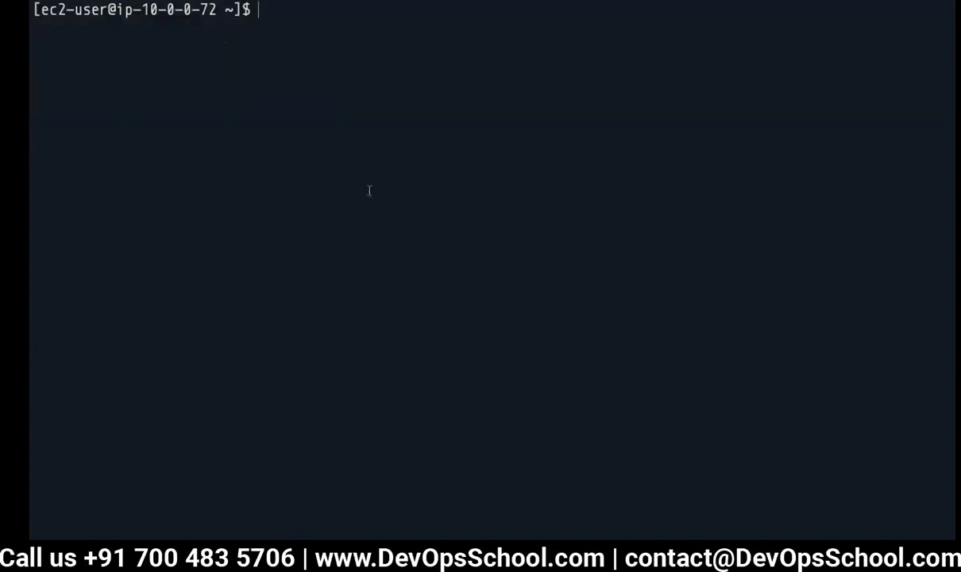
# Step: Review the routes of Private-RT-Demo-VPC in the browser and return to the terminal
pyautogui.hotkey('ctrl', 'Right')
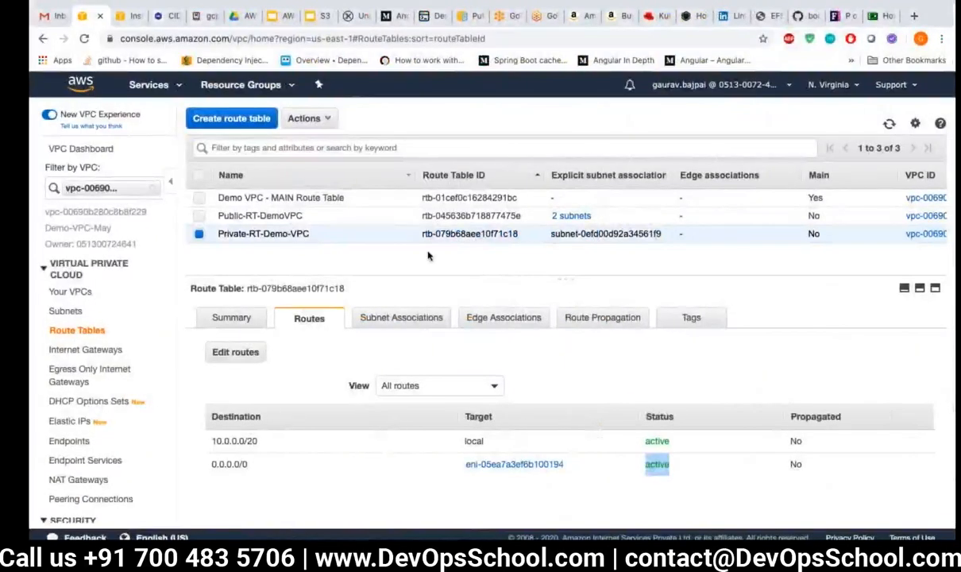
pyautogui.hotkey('ctrl', 'Left')
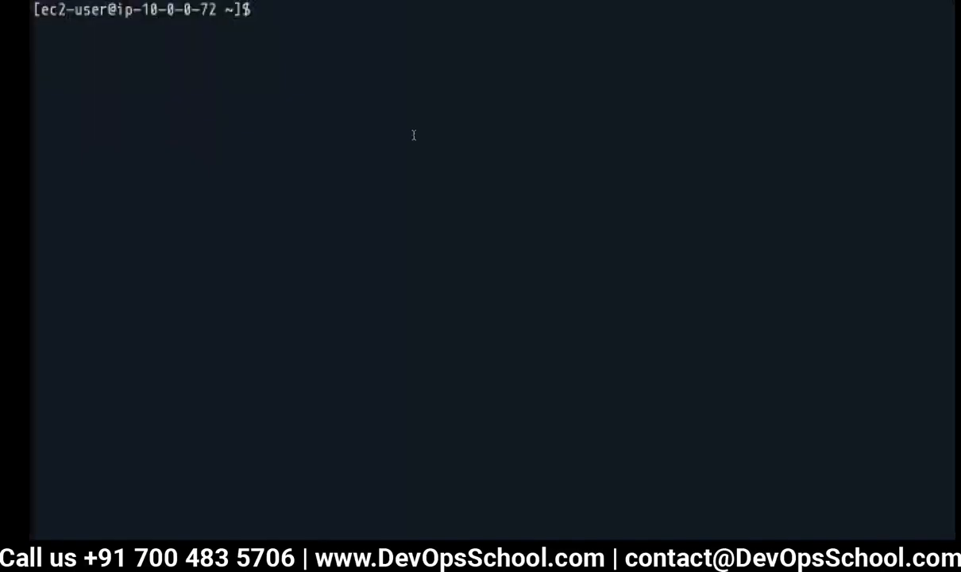
pyautogui.hotkey('ctrl', 'Right')
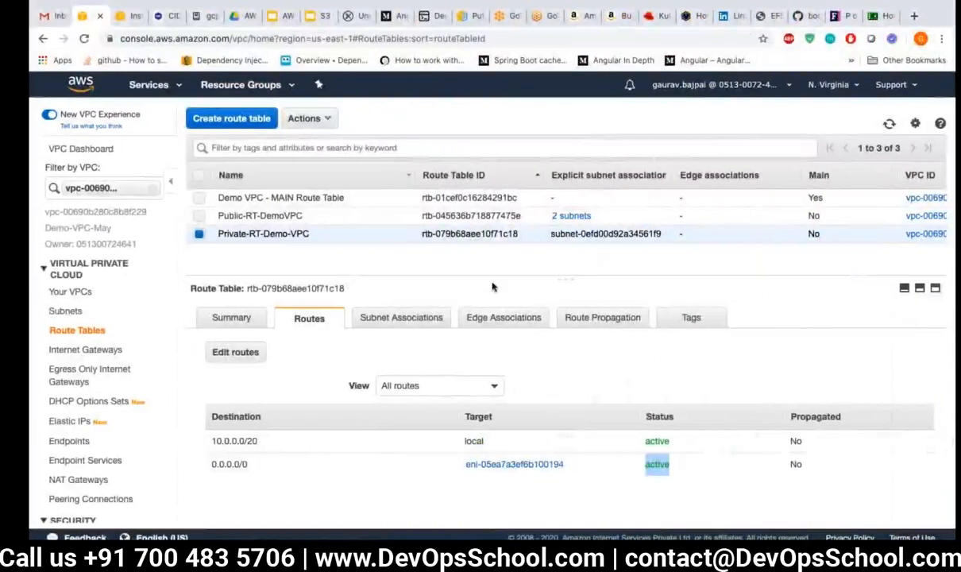
pyautogui.click(427, 257)
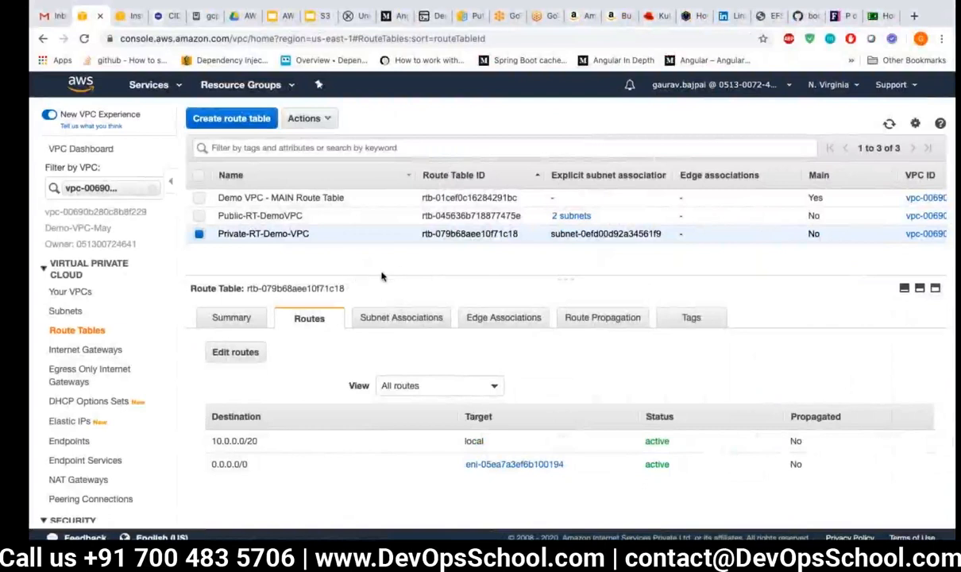
pyautogui.hotkey('ctrl', 'Left')
pyautogui.write('sudo yi')
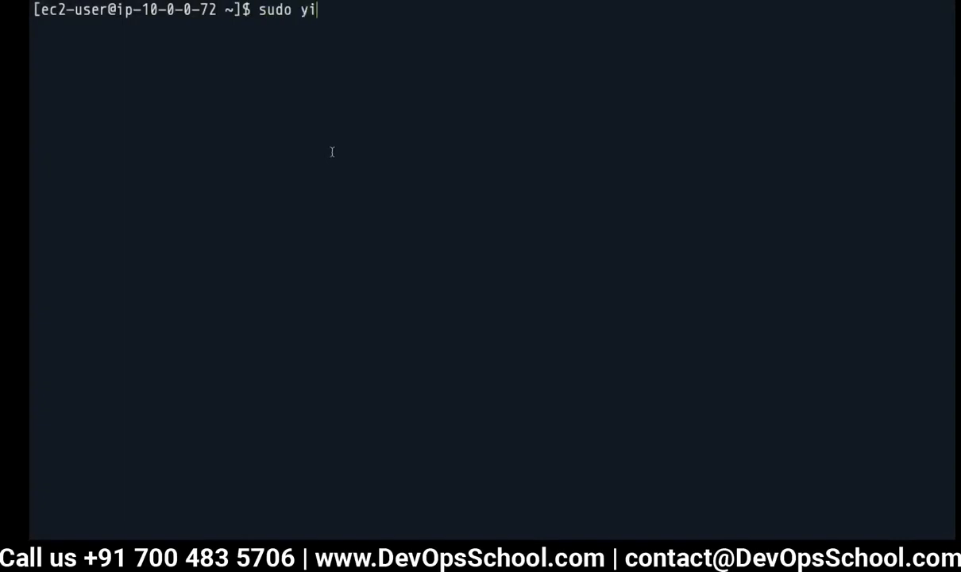
pyautogui.write('um install')
pyautogui.press('BackSpace')
pyautogui.press('BackSpace')
pyautogui.press('BackSpace')
pyautogui.press('BackSpace')
pyautogui.press('BackSpace')
pyautogui.press('BackSpace')
pyautogui.press('BackSpace')
pyautogui.press('BackSpace')
pyautogui.press('BackSpace')
pyautogui.press('BackSpace')
pyautogui.press('BackSpace')
pyautogui.press('BackSpace')
pyautogui.press('BackSpace')
pyautogui.press('BackSpace')
pyautogui.press('BackSpace')
pyautogui.press('BackSpace')
pyautogui.write('c')
pyautogui.press('BackSpace')
pyautogui.press('Return')
pyautogui.press('Return')
pyautogui.press('Return')
pyautogui.press('Return')
pyautogui.write('c')
pyautogui.press('BackSpace')
# Step: Begin a sudo yum install command for a package whose name starts with h
pyautogui.write('sudo yum')
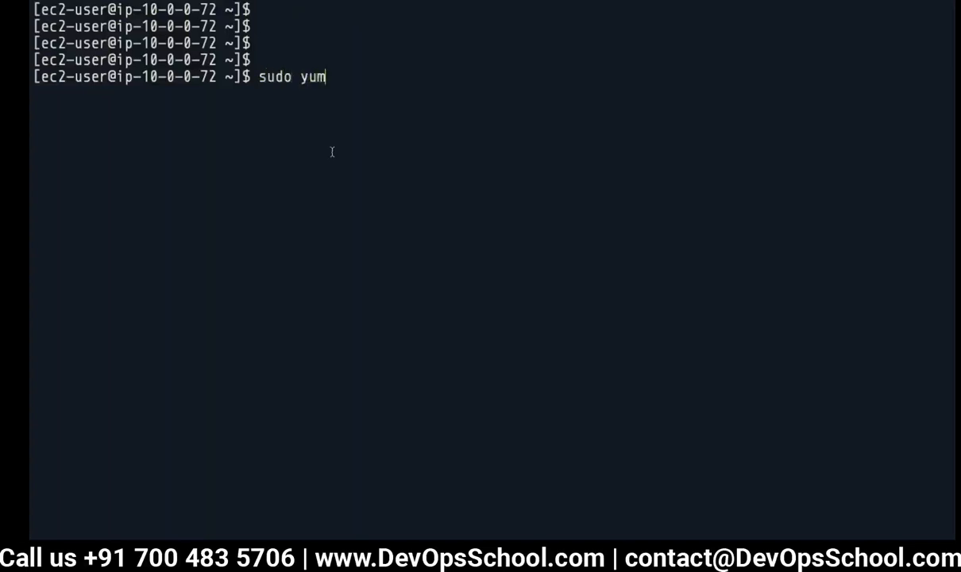
pyautogui.write(' install h')
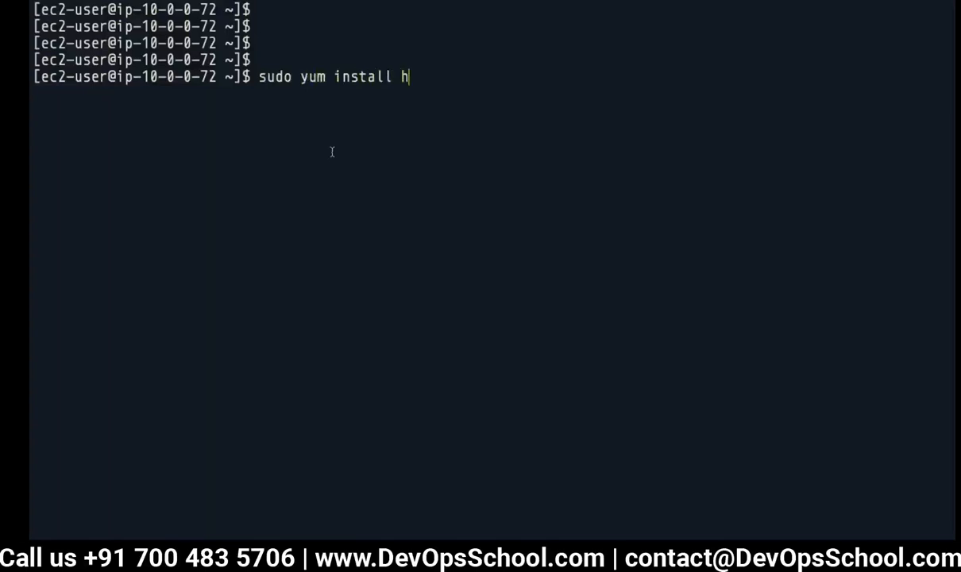
# Step: Install the Apache web server by running sudo yum install httpd -y, and look through the installation output
pyautogui.write('ttpd -y')
pyautogui.press('Return')
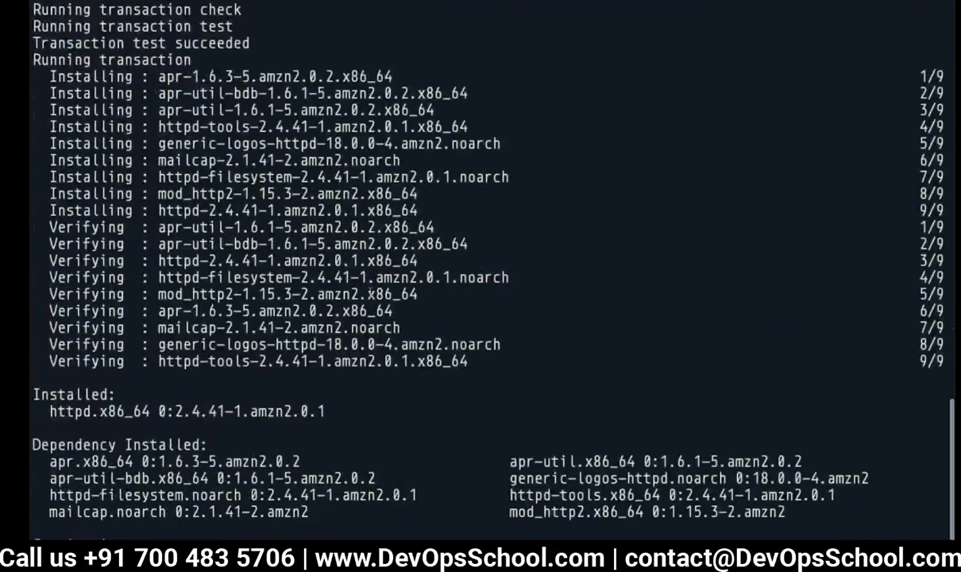
pyautogui.scroll(1, 383, 243)
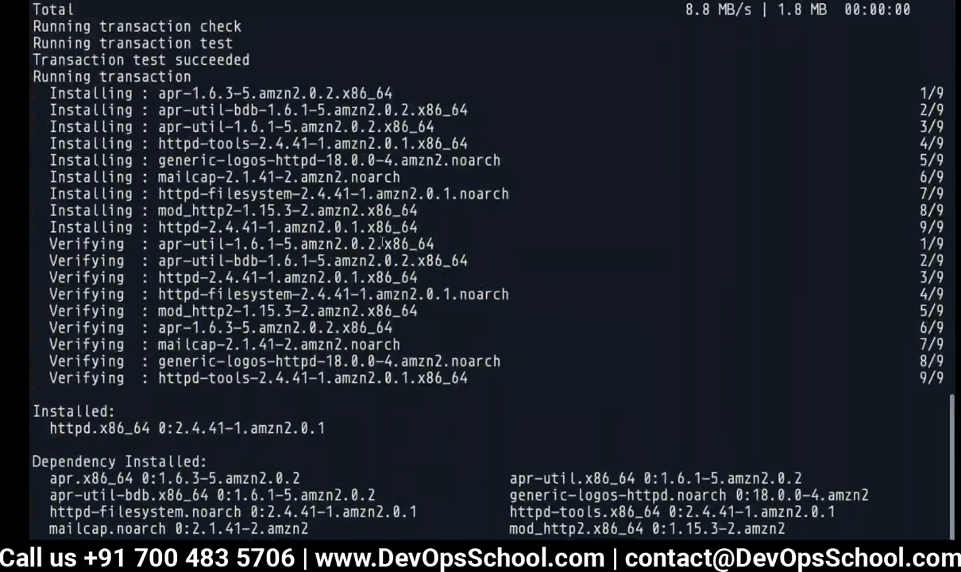
pyautogui.scroll(-1, 383, 243)
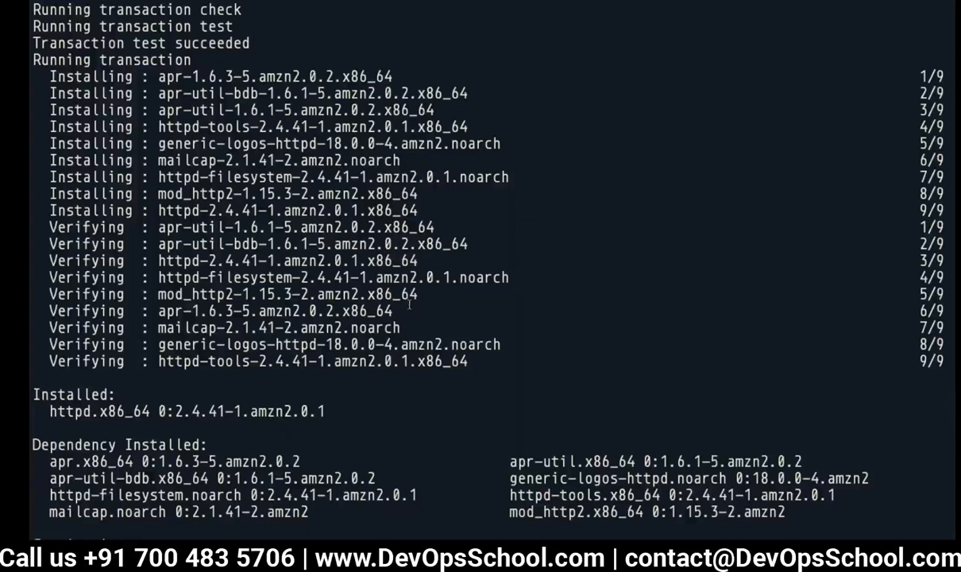
pyautogui.scroll(1, 419, 270)
pyautogui.scroll(-1, 419, 270)
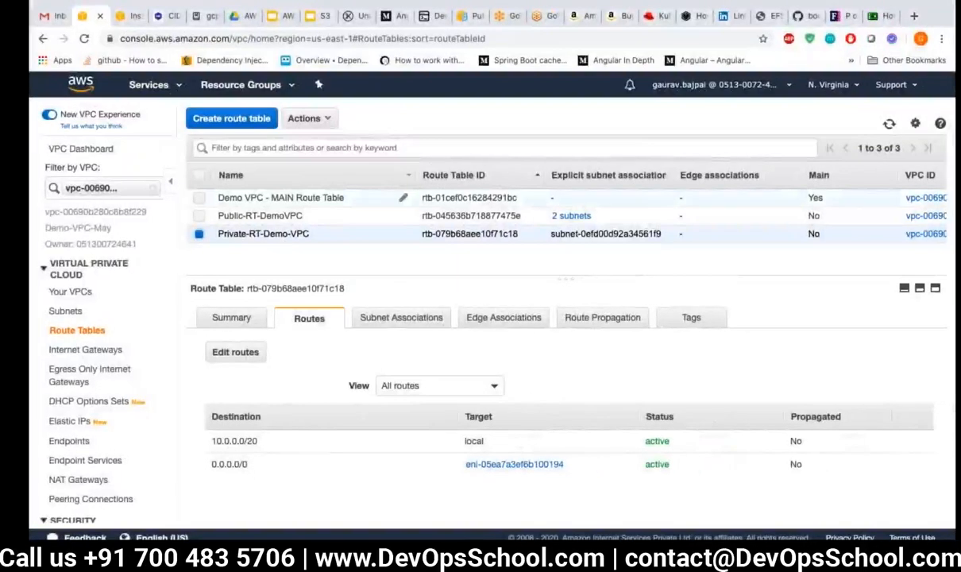
# Step: Switch to the EC2 instances list in the AWS console and terminate NAT-Instance, accepting the termination warning
pyautogui.click(128, 17)
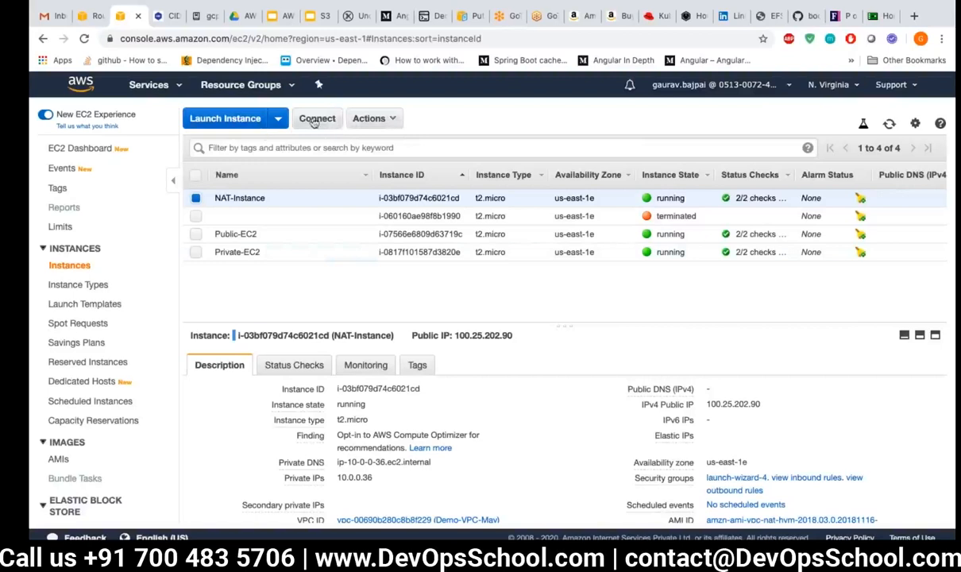
pyautogui.click(390, 120)
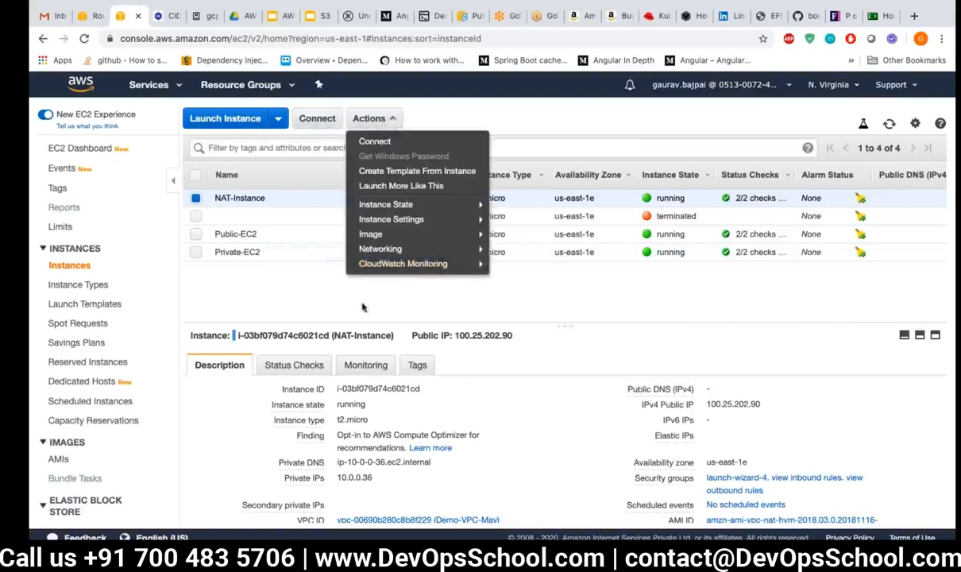
pyautogui.moveTo(401, 204)
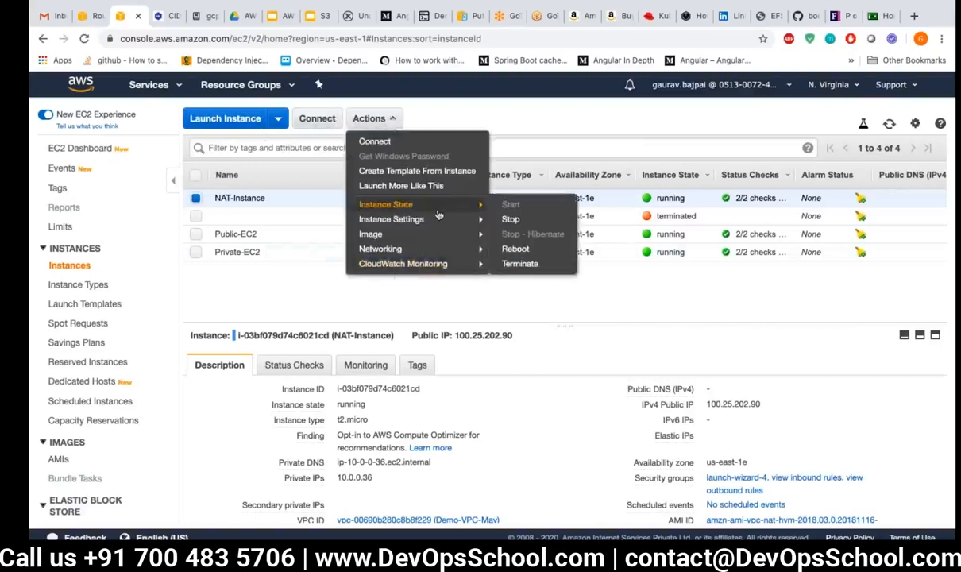
pyautogui.click(520, 263)
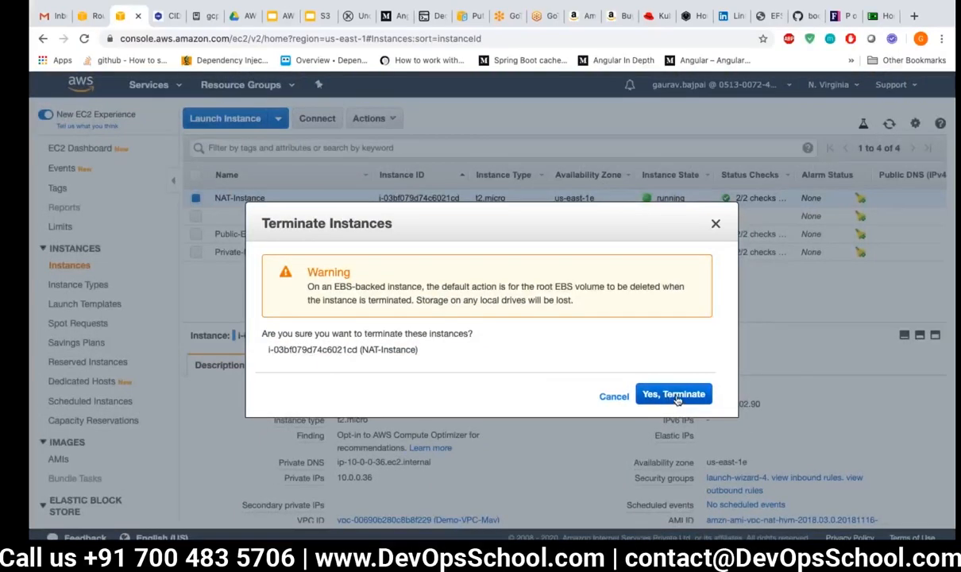
pyautogui.click(675, 395)
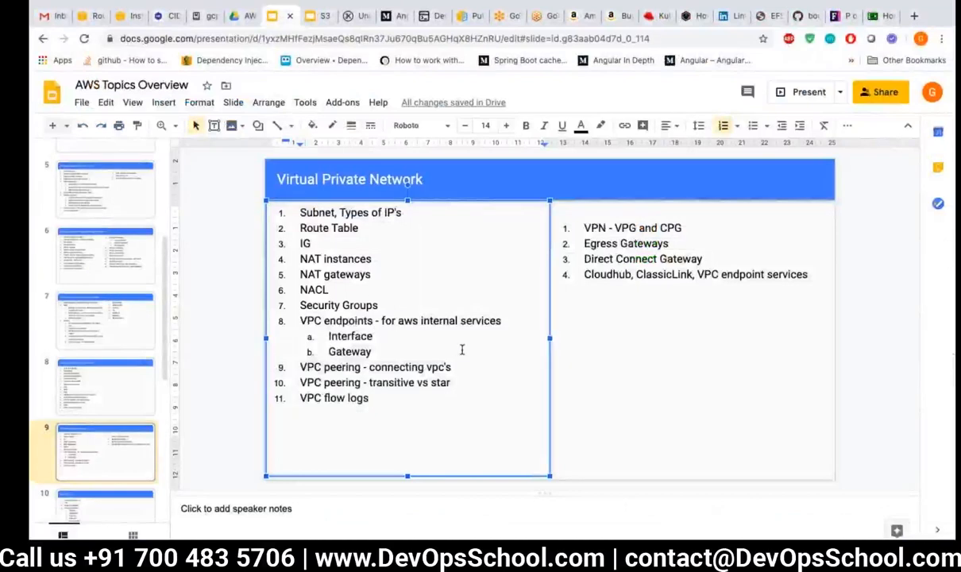
# Step: Look through the curl output in the terminal and return to the EC2 instances list
pyautogui.click(121, 16)
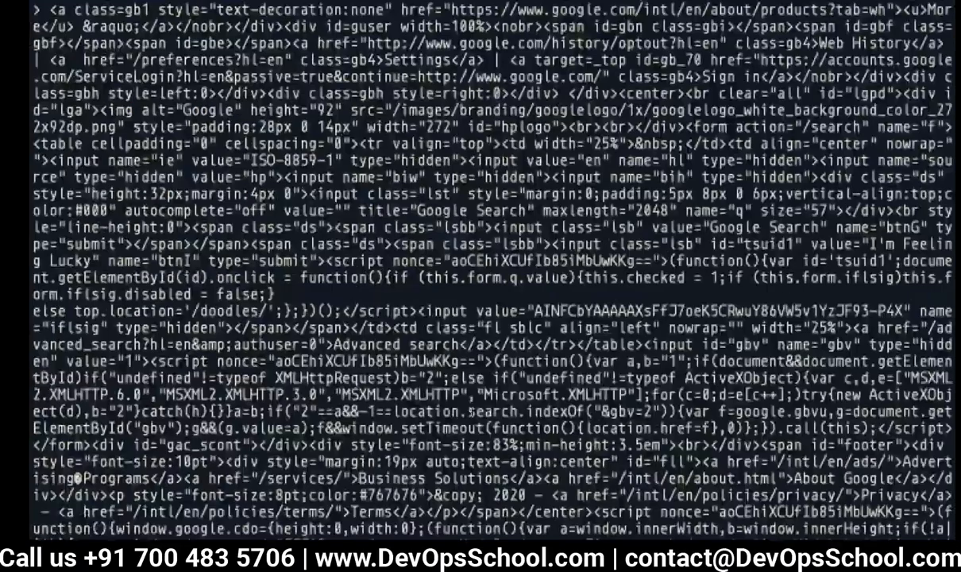
pyautogui.scroll(-6, 471, 412)
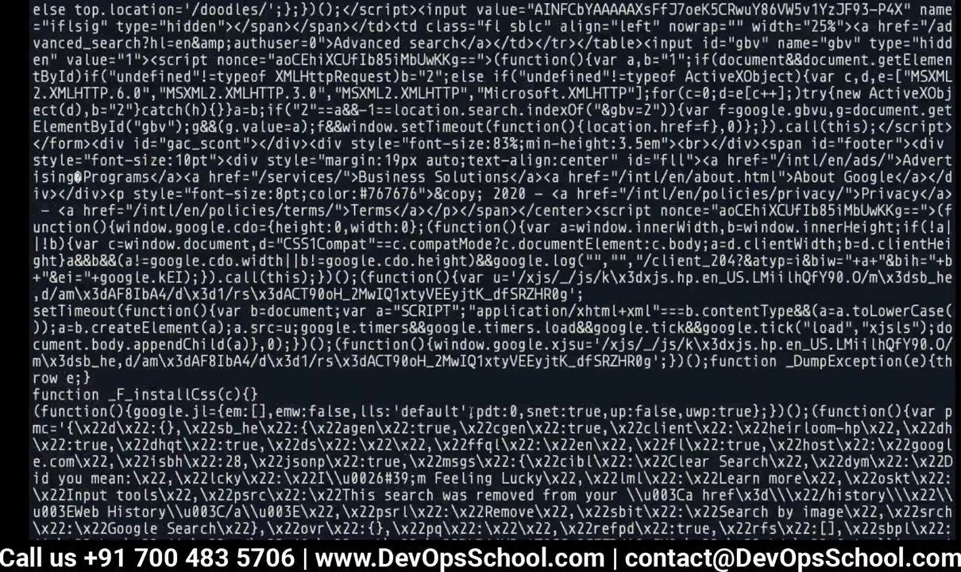
pyautogui.hotkey('ctrl', 'Right')
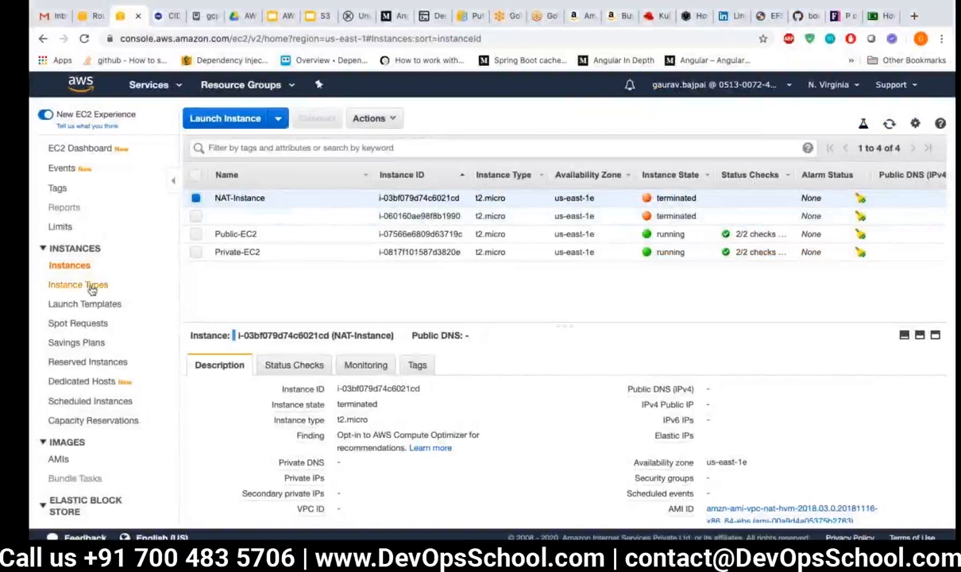
# Step: Examine the summary and routes of the Private-RT-Demo-VPC route table and compare them with the EC2 instances list
pyautogui.click(94, 19)
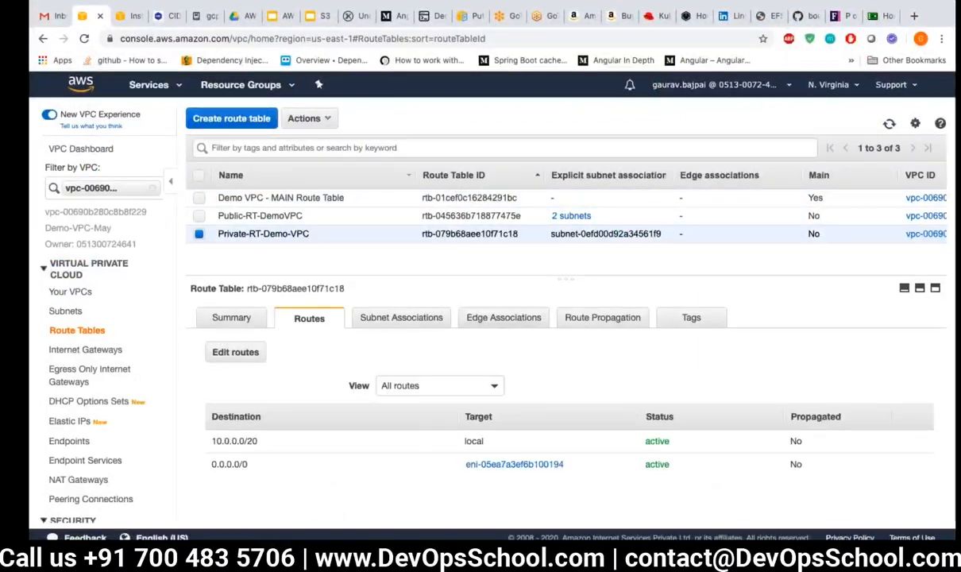
pyautogui.click(228, 317)
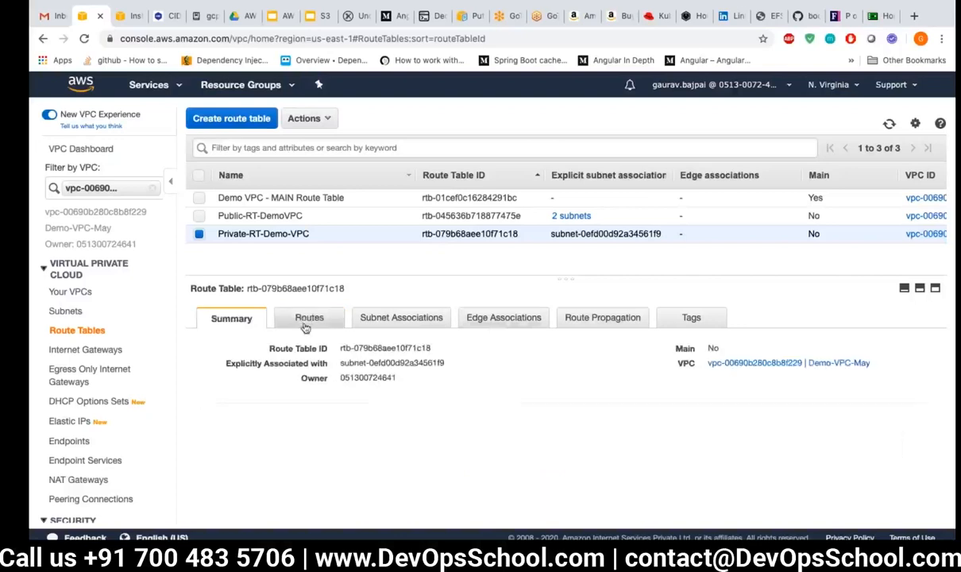
pyautogui.click(306, 317)
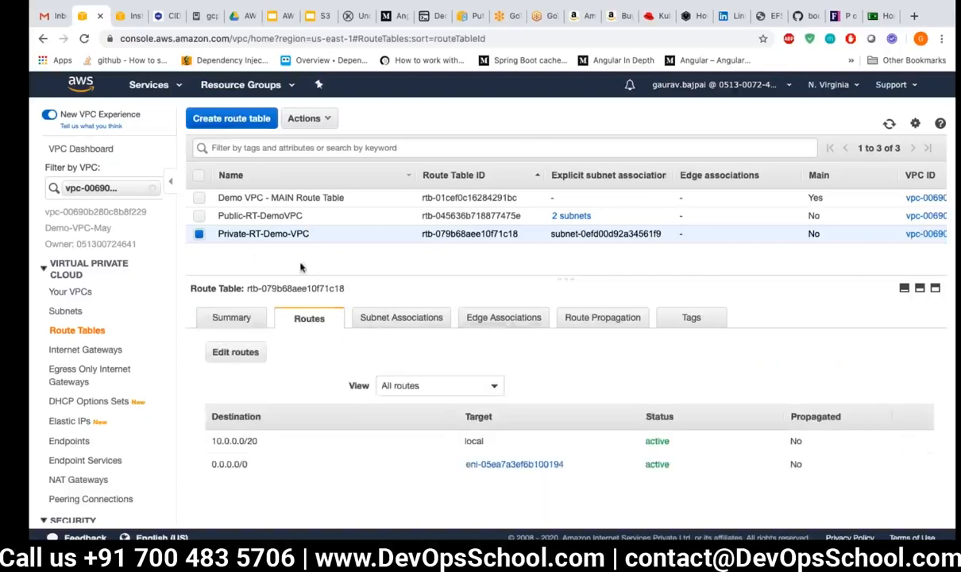
pyautogui.click(134, 16)
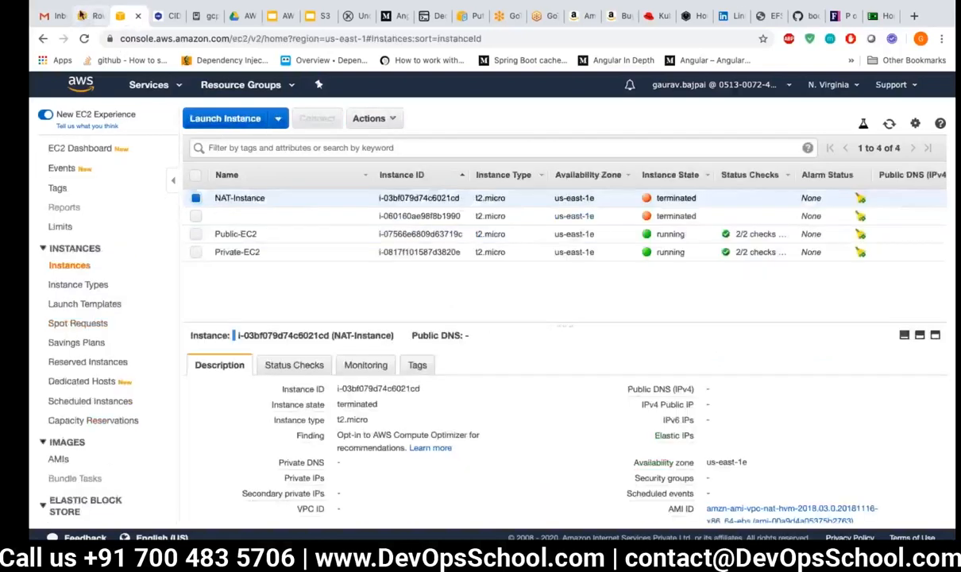
pyautogui.click(82, 15)
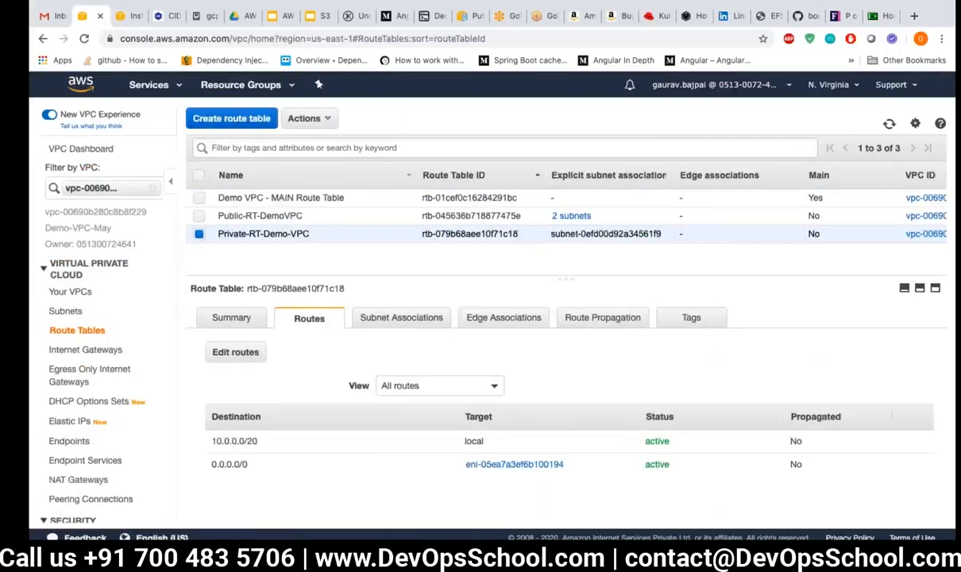
# Step: Examine the Private-EC2 instance's description, including its subnet, network details and availability zone
pyautogui.click(132, 15)
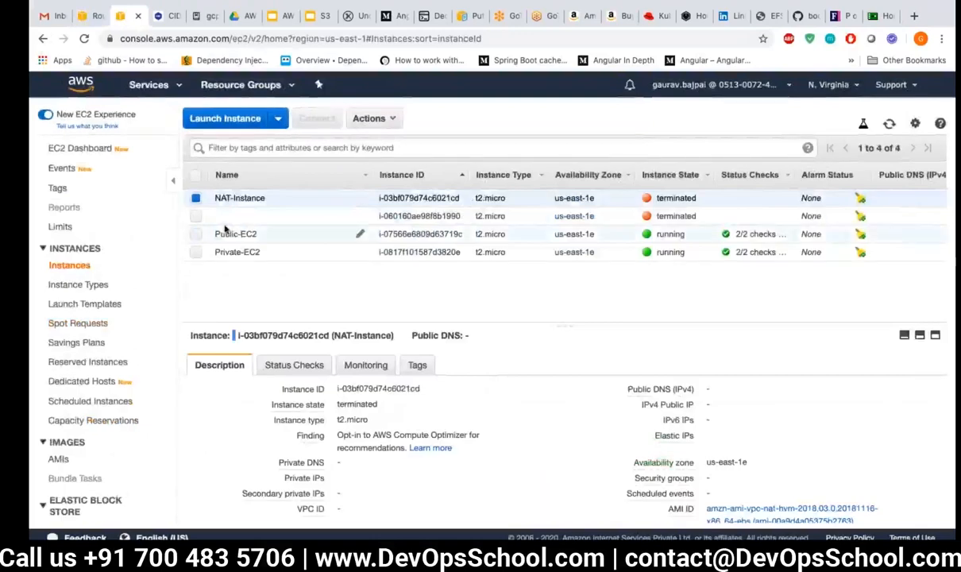
pyautogui.click(373, 251)
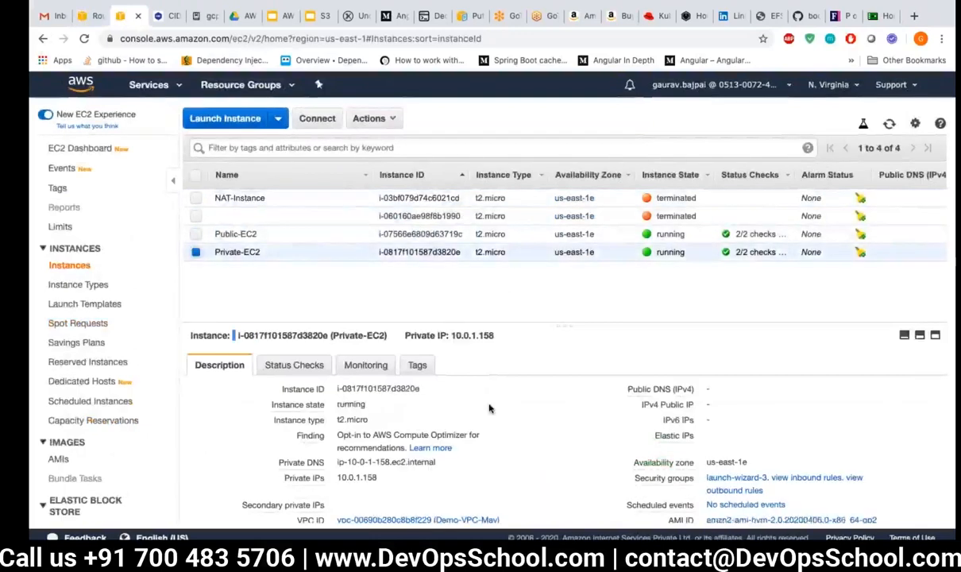
pyautogui.scroll(-2, 488, 381)
pyautogui.scroll(-3, 489, 408)
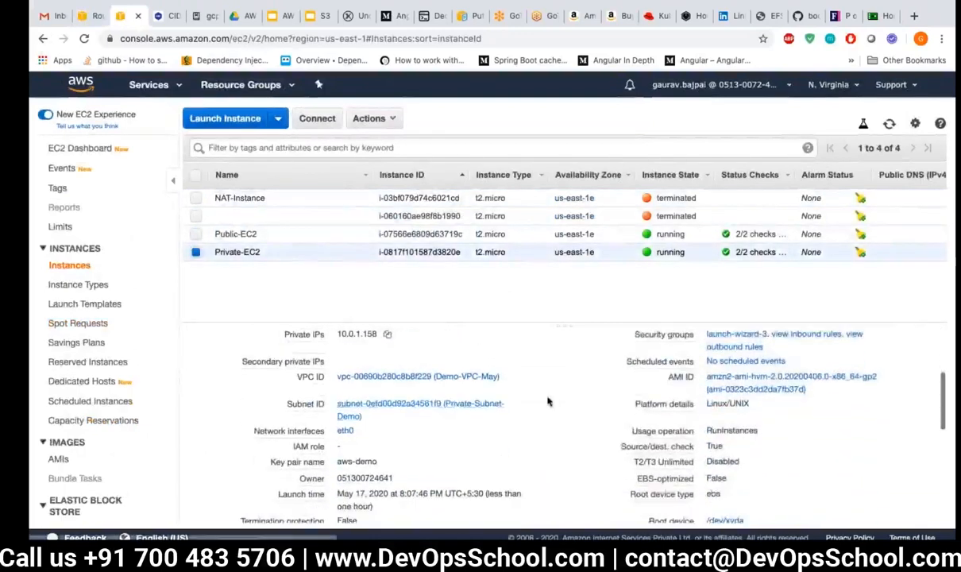
pyautogui.scroll(-1, 548, 401)
pyautogui.scroll(4, 548, 402)
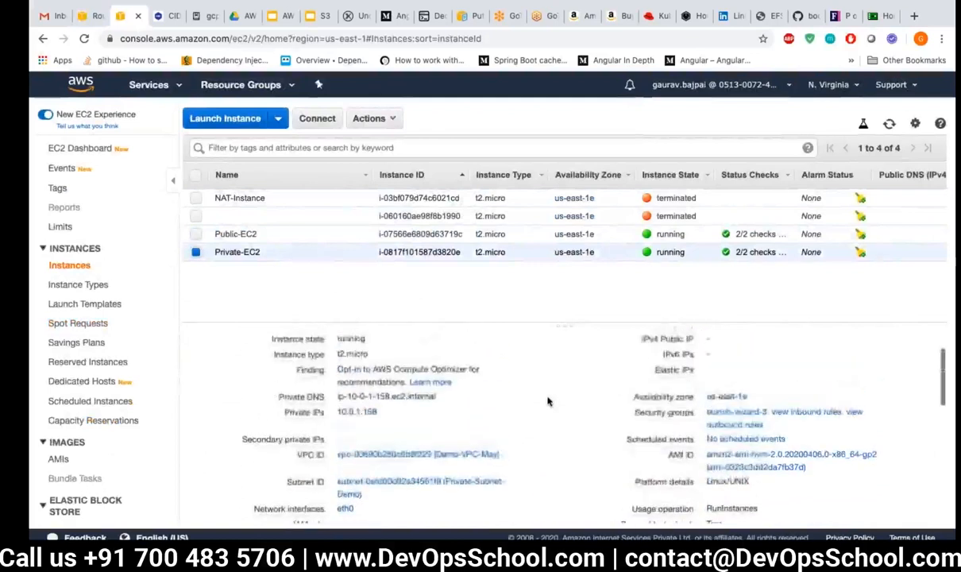
pyautogui.scroll(-1, 547, 401)
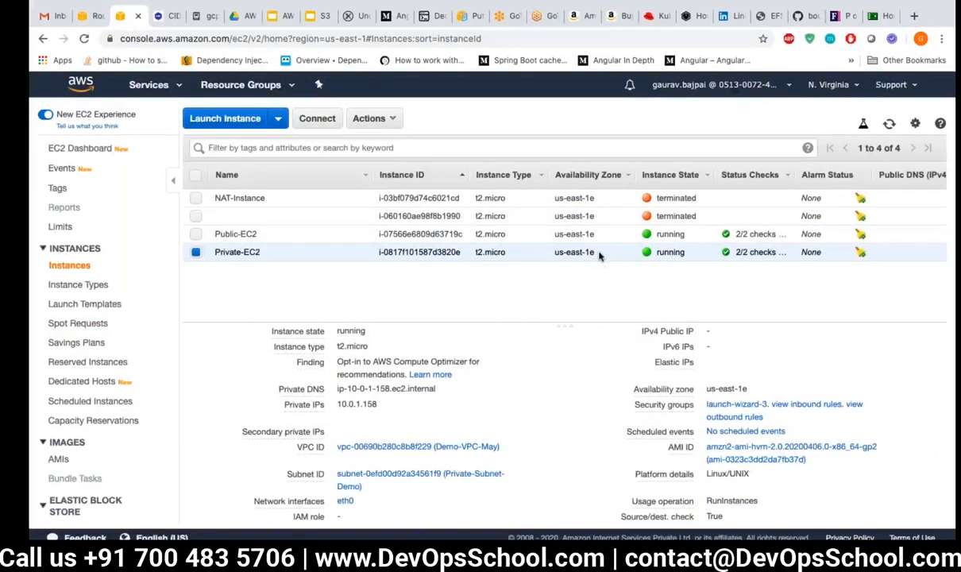
pyautogui.moveTo(595, 254); pyautogui.dragTo(524, 253)
pyautogui.scroll(-1, 543, 357)
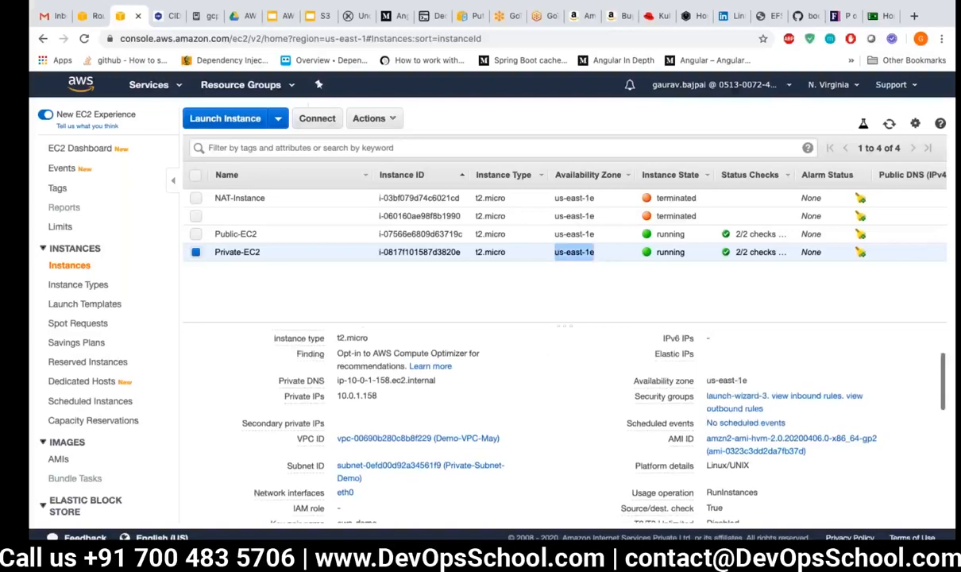
# Step: Examine the VPC's subnets, starting with Private-Subnet-Demo, and compare their CIDR ranges, availability zones and route tables
pyautogui.click(87, 16)
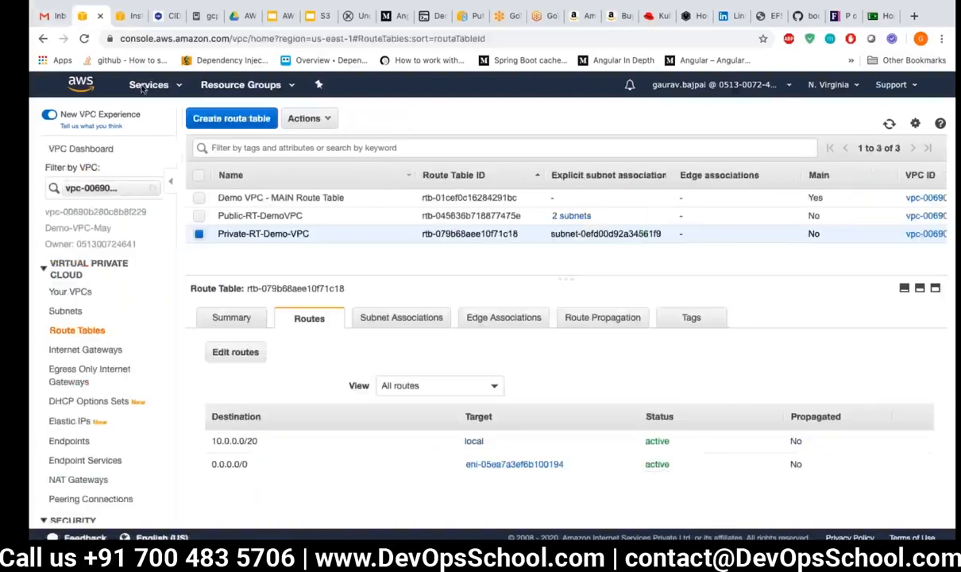
pyautogui.click(66, 310)
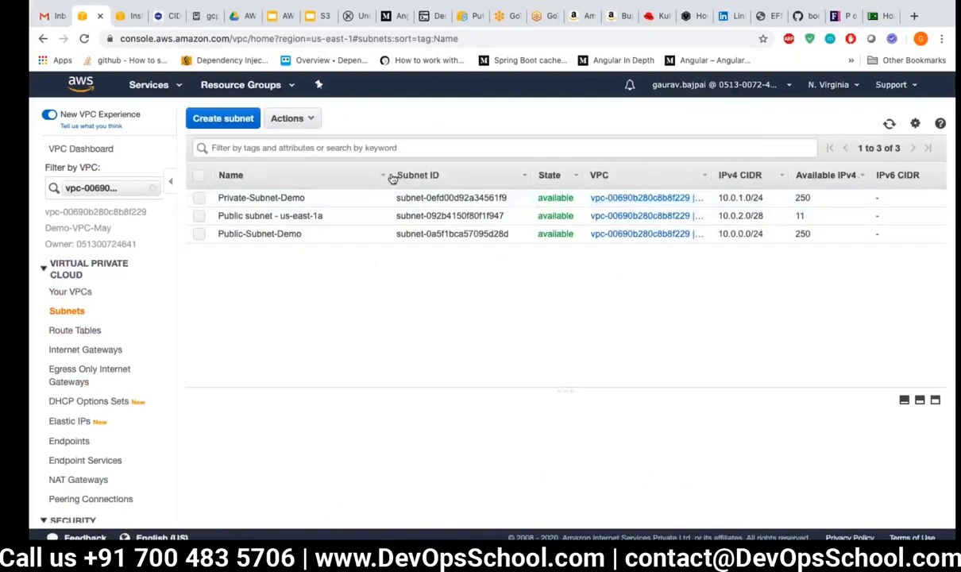
pyautogui.click(329, 205)
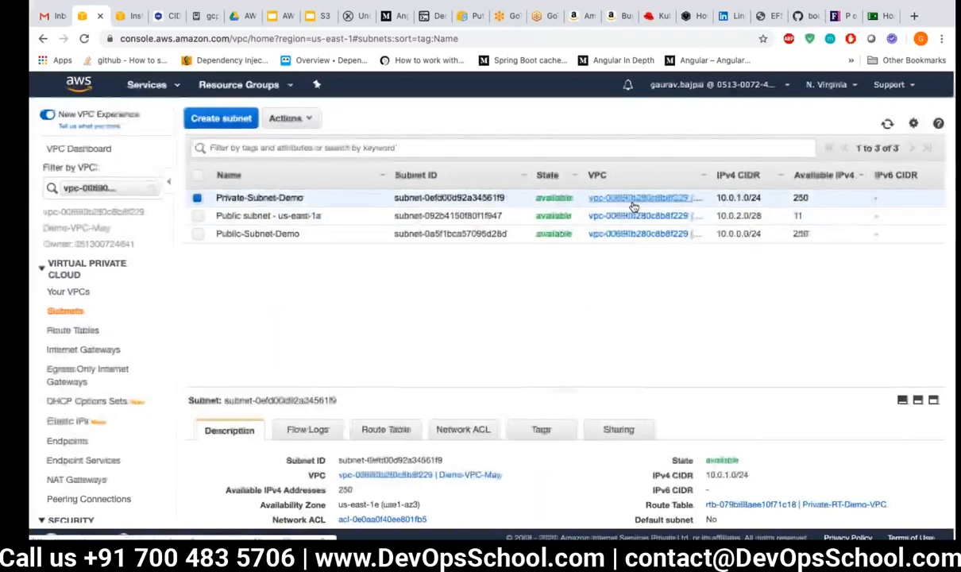
pyautogui.click(72, 330)
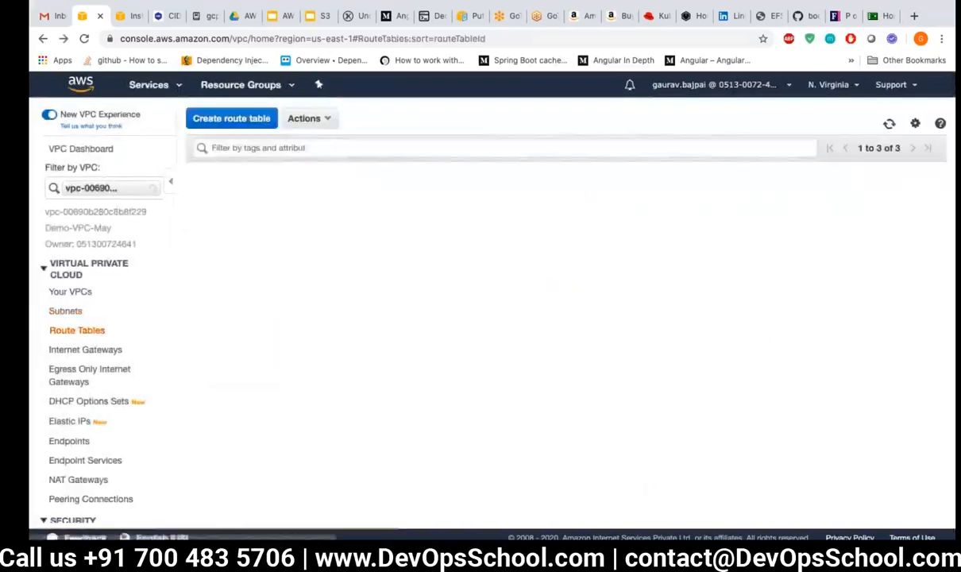
pyautogui.click(44, 38)
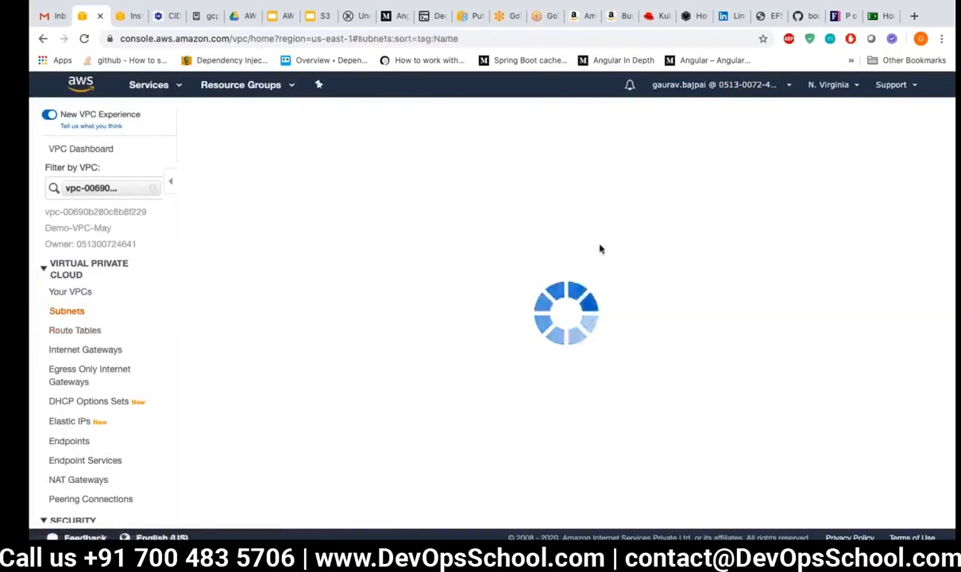
pyautogui.hscroll(3, 565, 230)
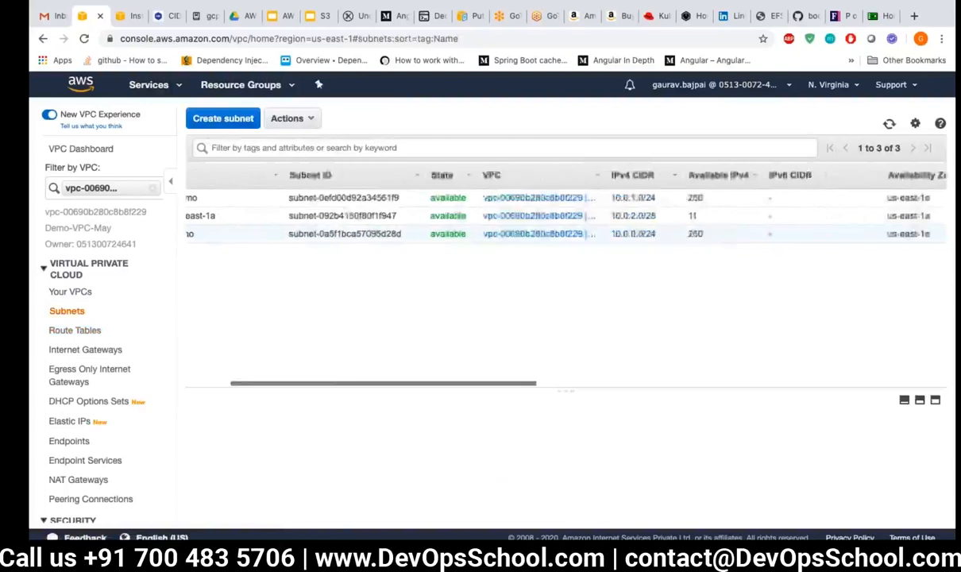
pyautogui.hscroll(5, 566, 231)
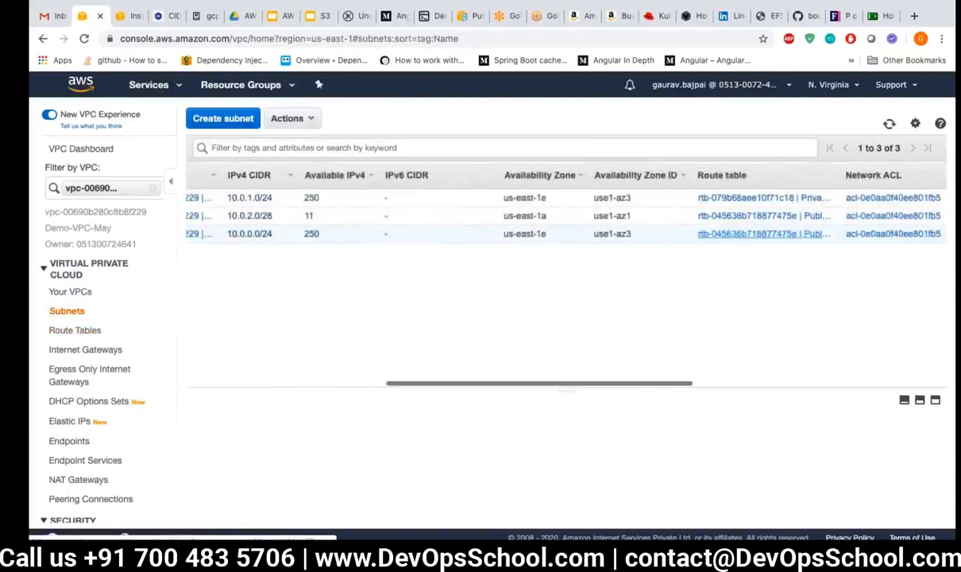
pyautogui.hscroll(2, 565, 231)
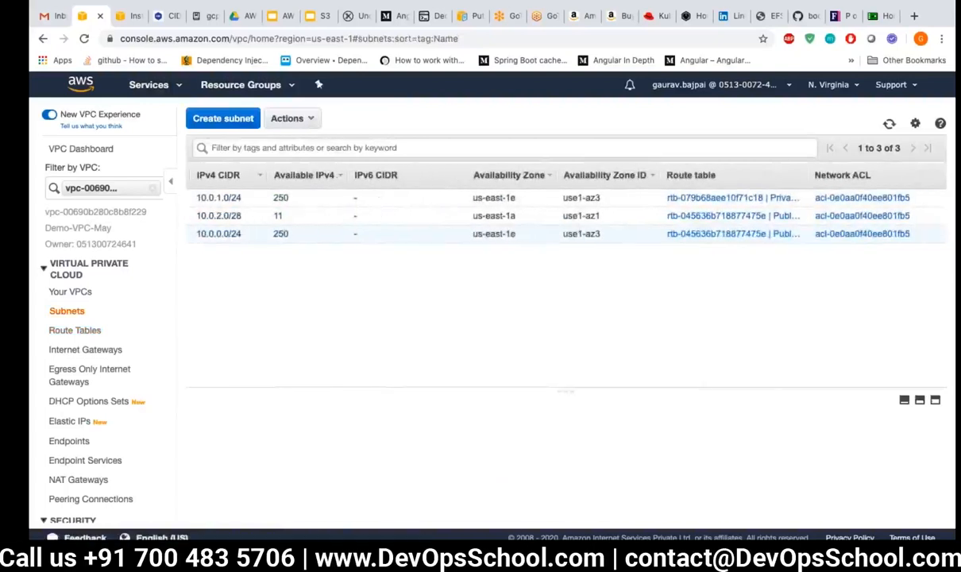
pyautogui.hscroll(-2, 500, 225)
pyautogui.hscroll(-1, 502, 226)
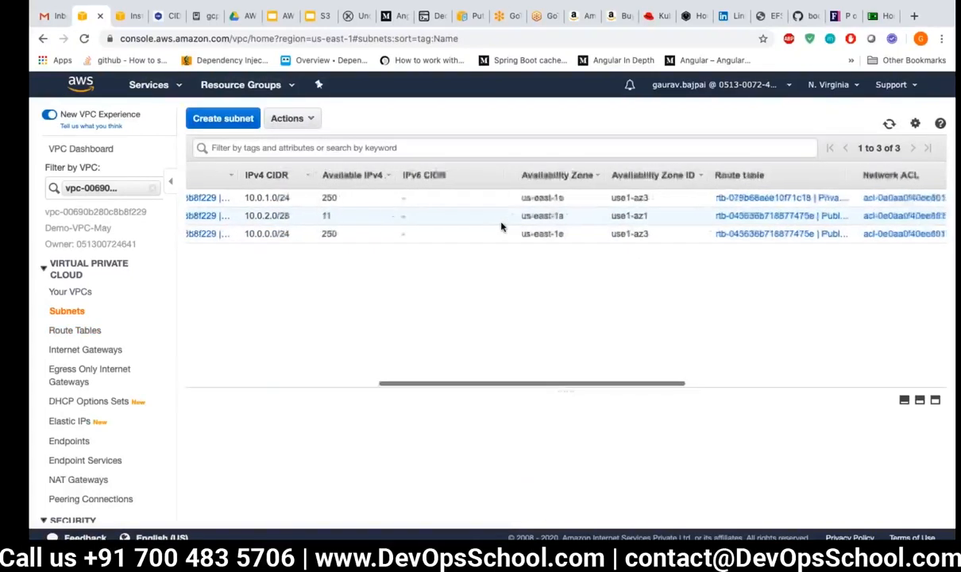
pyautogui.click(831, 198)
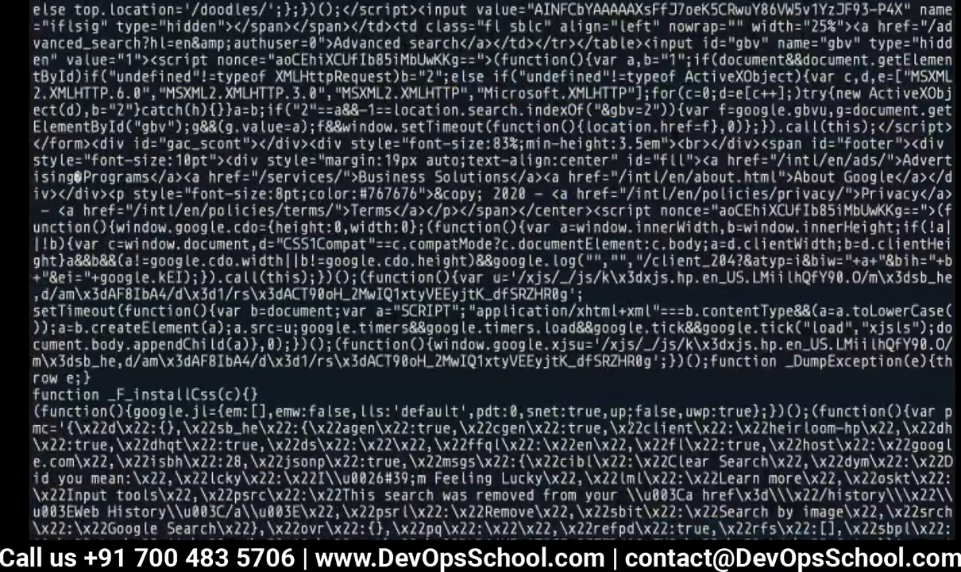
pyautogui.write('clear')
pyautogui.press('Return')
pyautogui.press('Up')
pyautogui.press('Up')
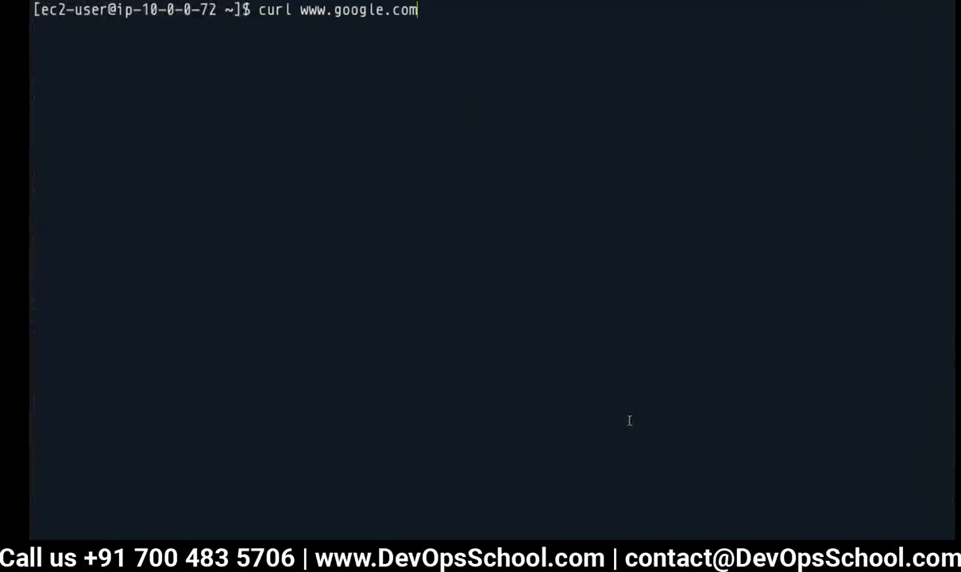
pyautogui.press('Return')
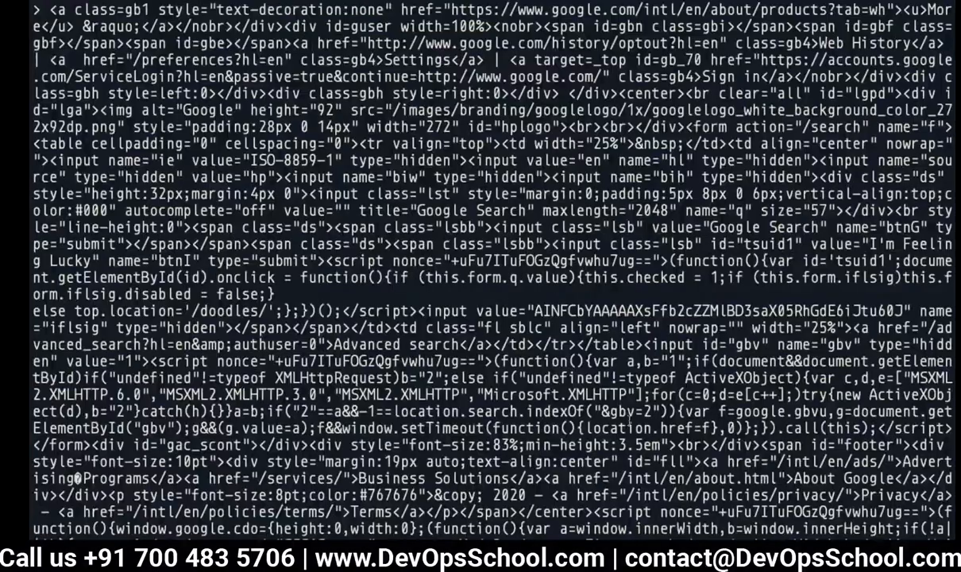
# Step: Clear the terminal on the EC2 host and test internet access by running curl fb.com
pyautogui.write('clear')
pyautogui.press('Return')
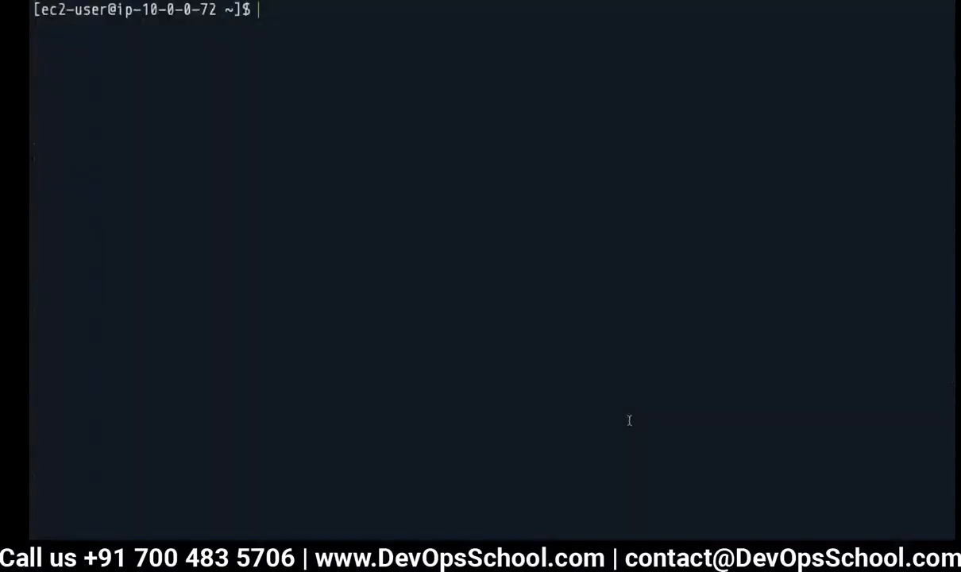
pyautogui.write('curl ')
pyautogui.write('go')
pyautogui.press('BackSpace')
pyautogui.press('BackSpace')
pyautogui.write('fb.com')
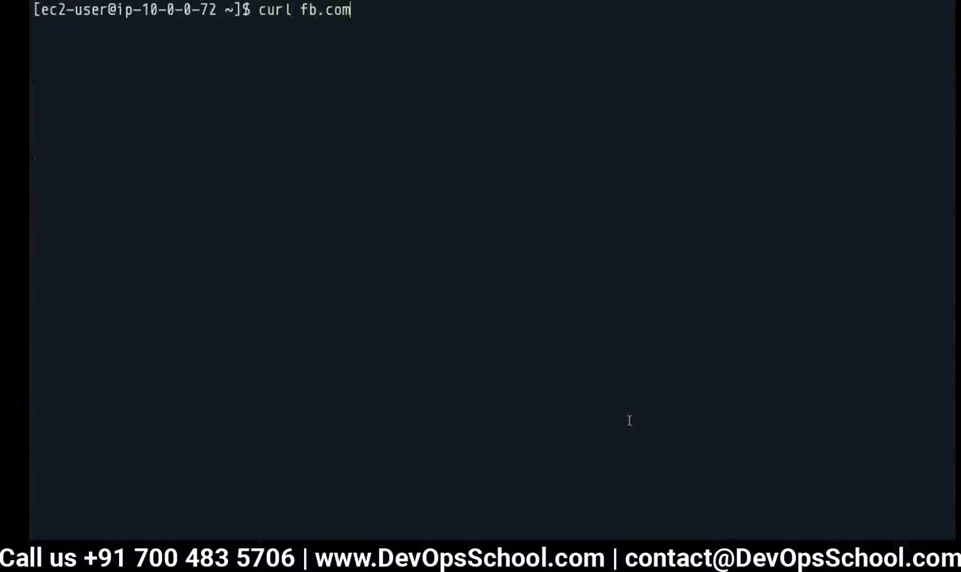
pyautogui.press('Return')
pyautogui.write('curl')
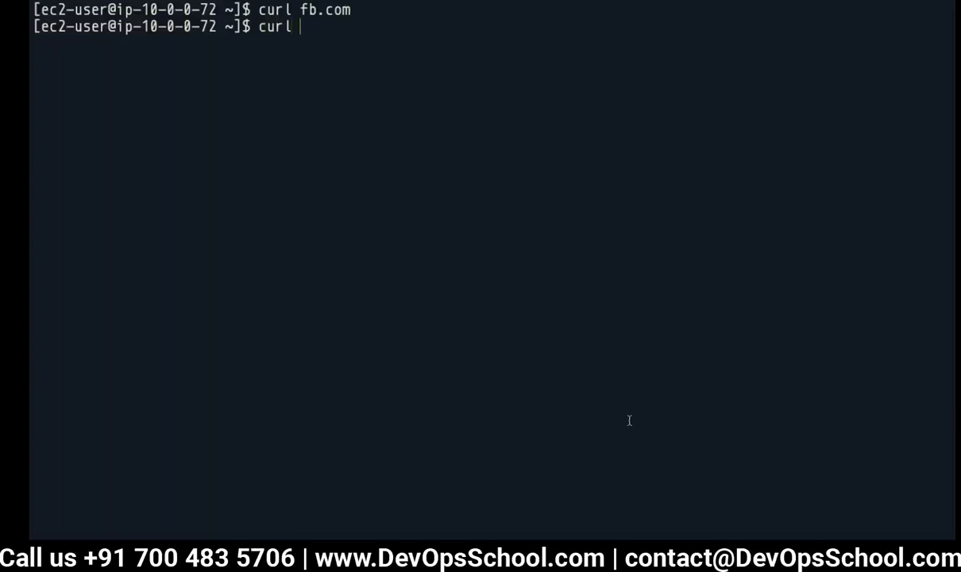
pyautogui.write(' www.faceb')
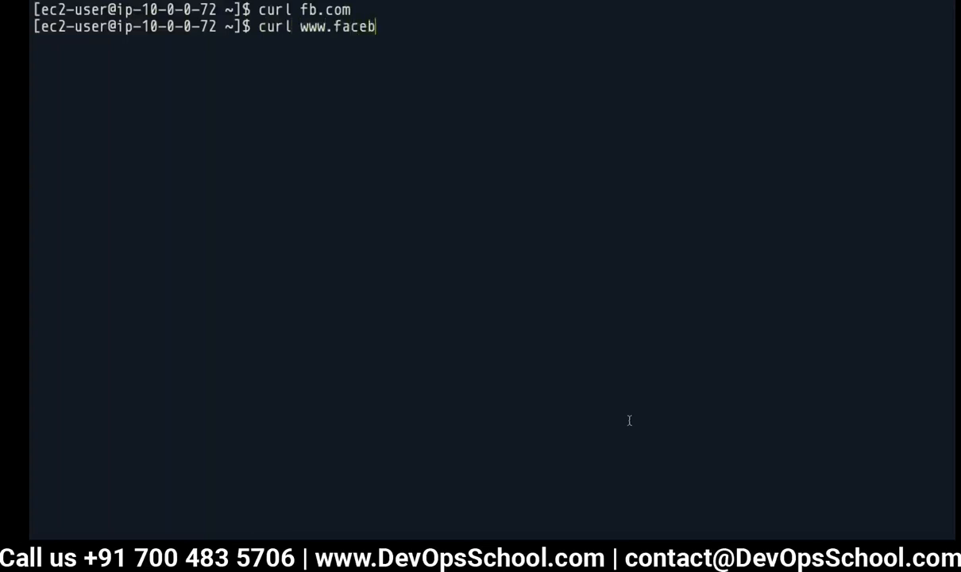
pyautogui.write('ook.com')
pyautogui.press('Return')
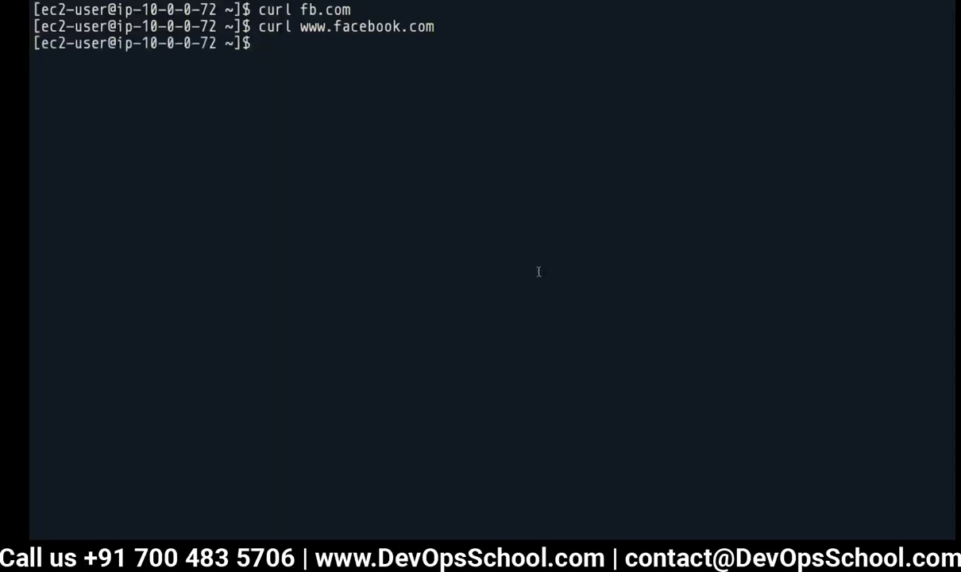
pyautogui.write('ping')
pyautogui.write('www.go')
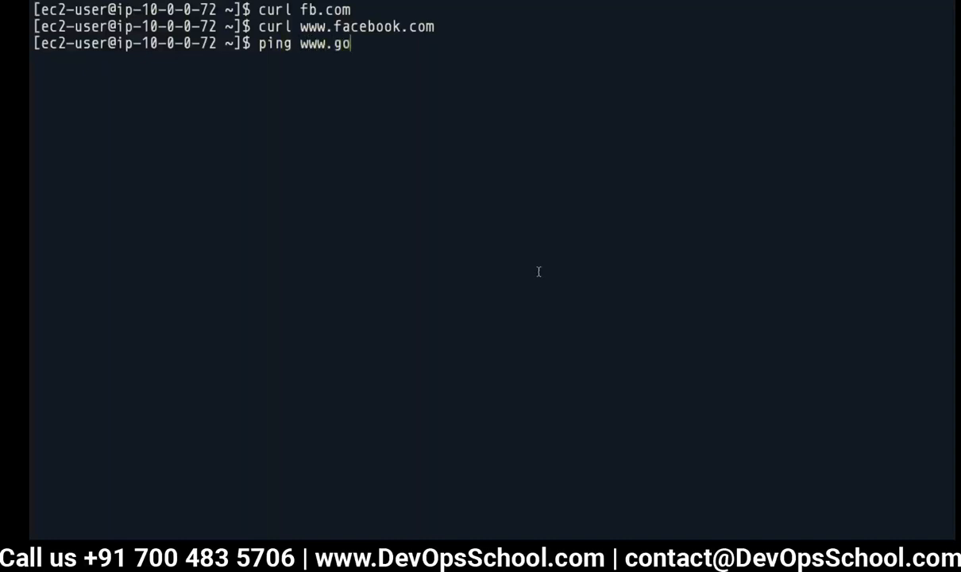
pyautogui.write('ogle.com')
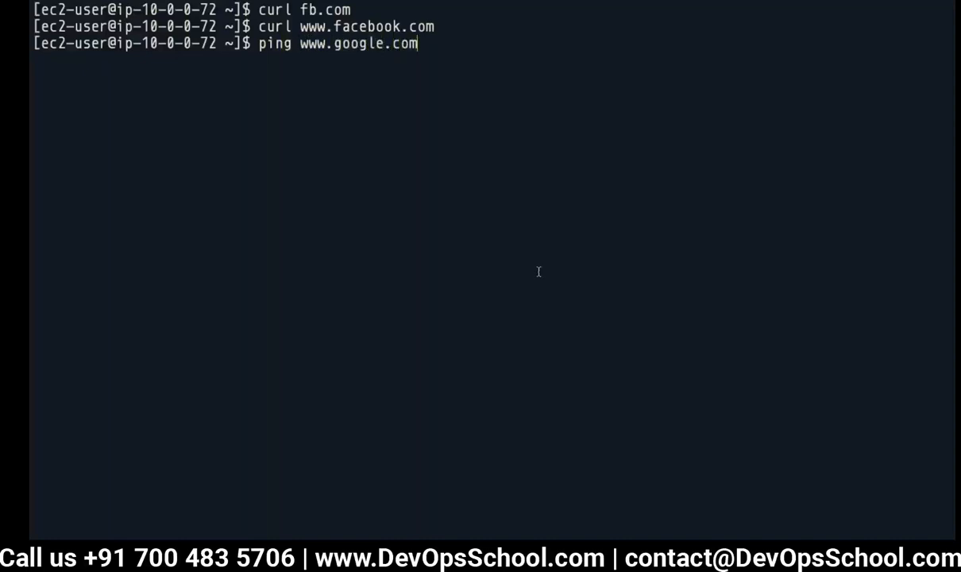
pyautogui.press('Return')
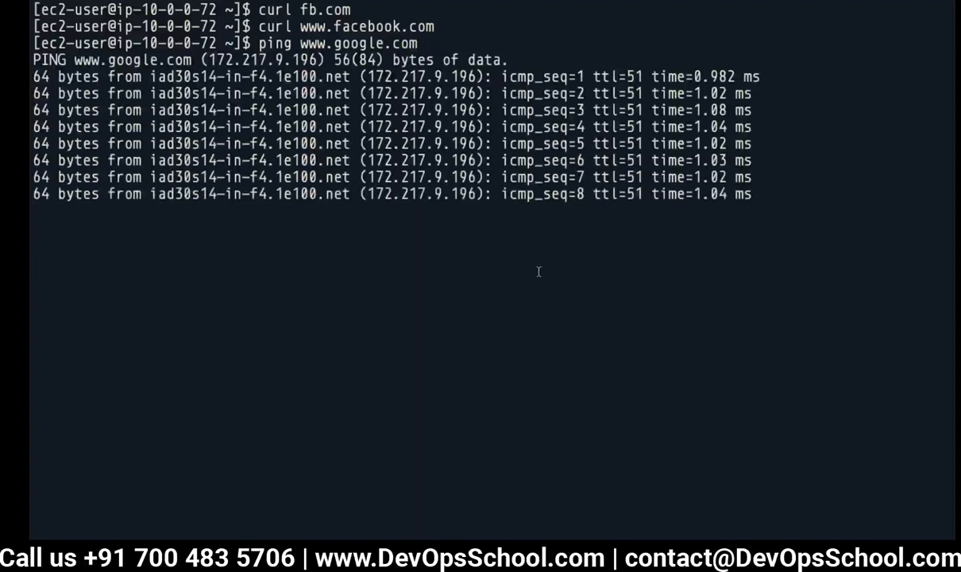
pyautogui.hotkey('ctrl', 'c')
pyautogui.hotkey('ctrl', 'c')
pyautogui.hotkey('ctrl', 'c')
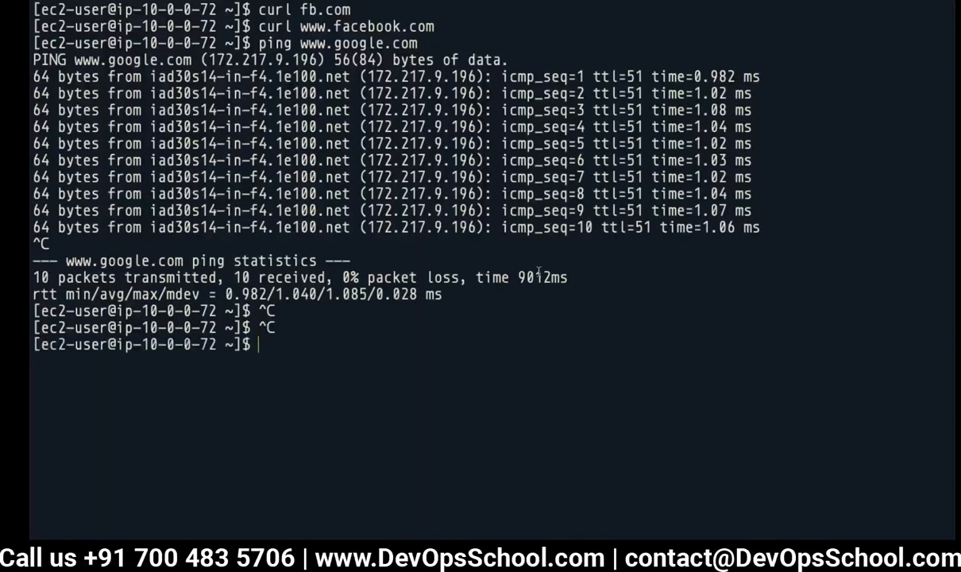
# Step: Clear the terminal and try to install the node package by running sudo yum install node -y
pyautogui.write('clear')
pyautogui.press('Return')
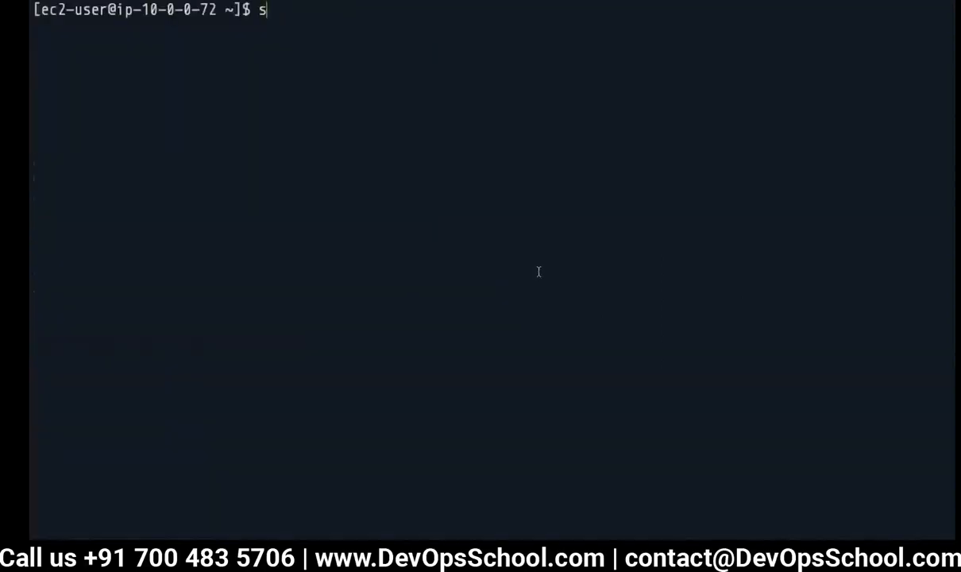
pyautogui.press('Return')
pyautogui.press('Return')
pyautogui.press('Return')
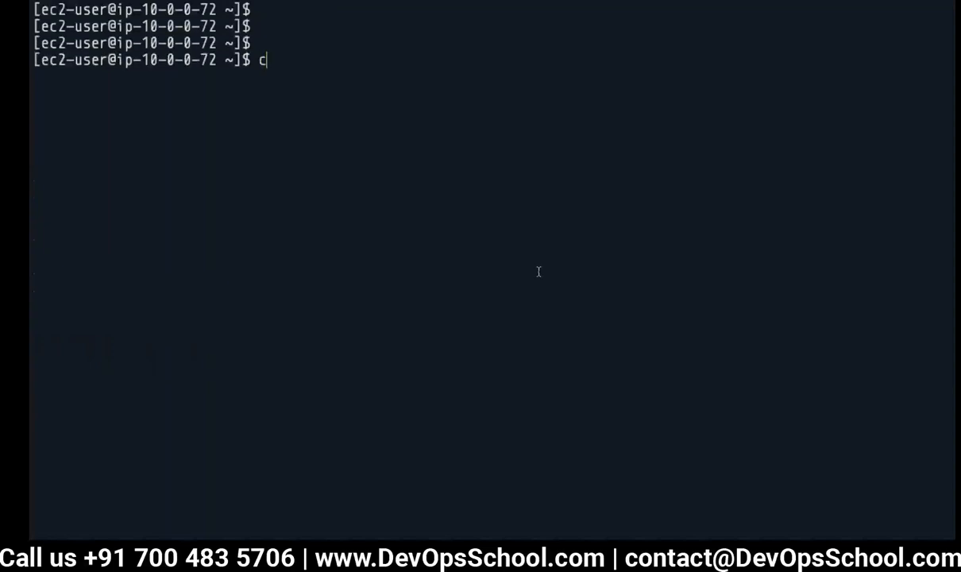
pyautogui.write('sudo yum install')
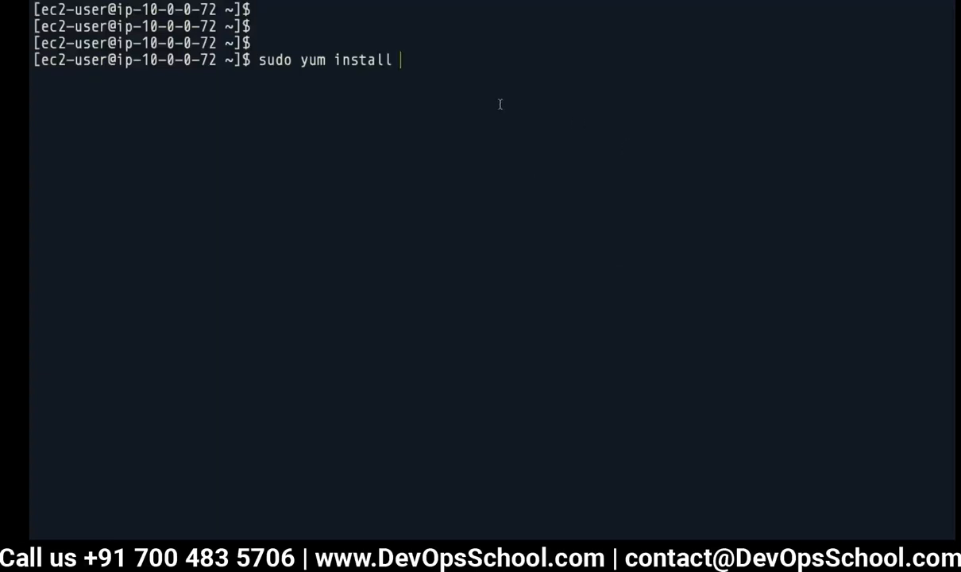
pyautogui.write('h')
pyautogui.press('BackSpace')
pyautogui.write('npm')
pyautogui.press('BackSpace')
pyautogui.press('BackSpace')
pyautogui.write('ode -y')
pyautogui.press('Return')
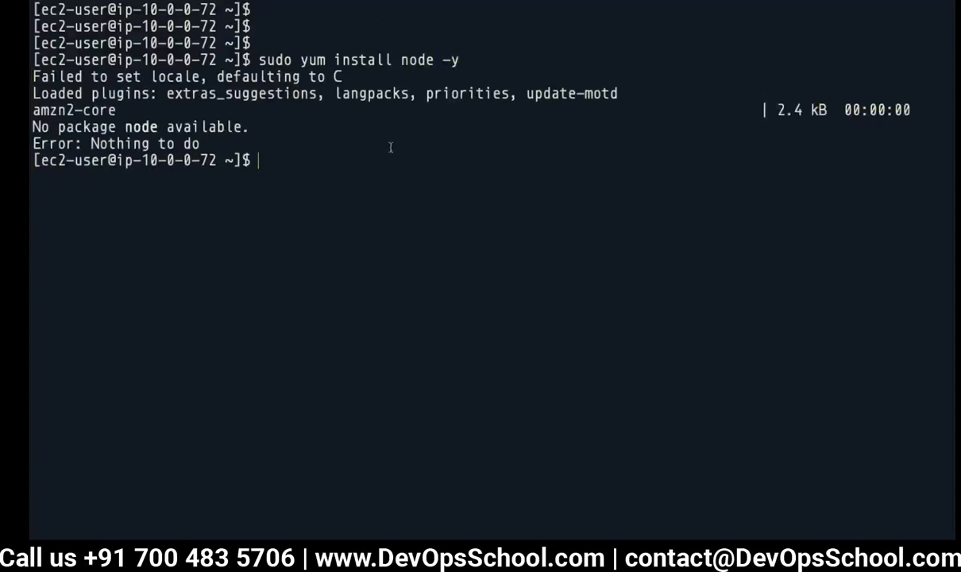
# Step: Switch to the AWS console and examine the routes and subnet associations of the Private-RT-Demo-VPC route table
pyautogui.hotkey('ctrl', 'Right')
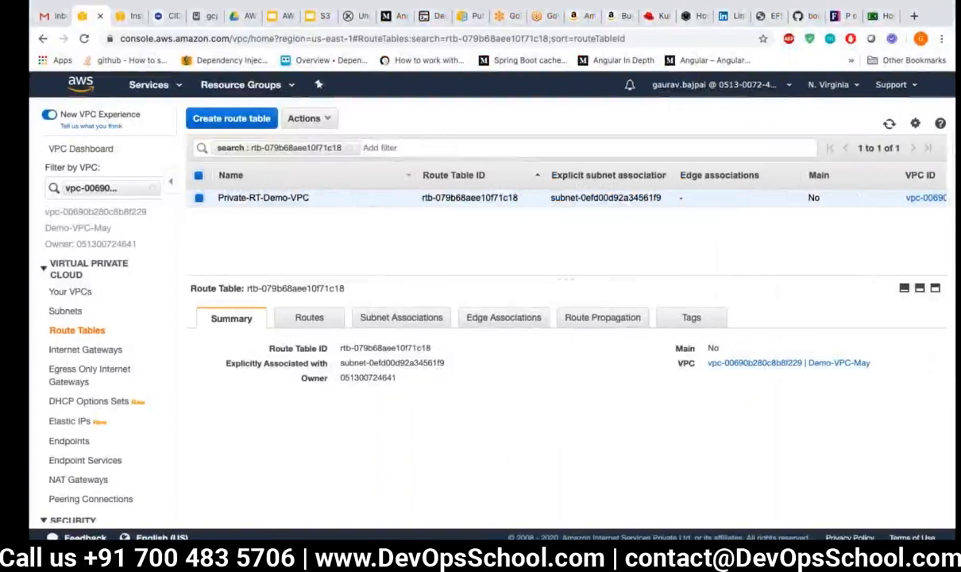
pyautogui.click(309, 315)
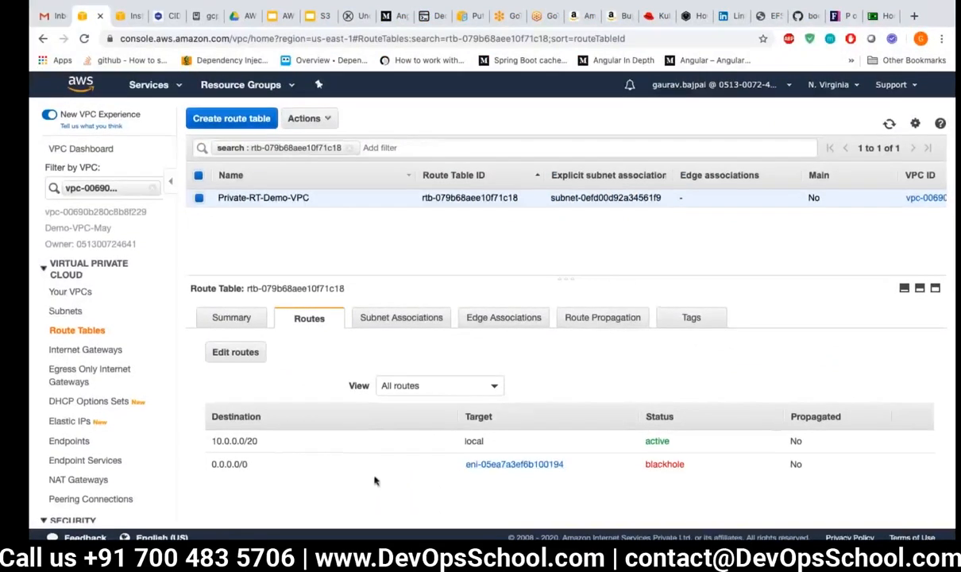
pyautogui.doubleClick(664, 464)
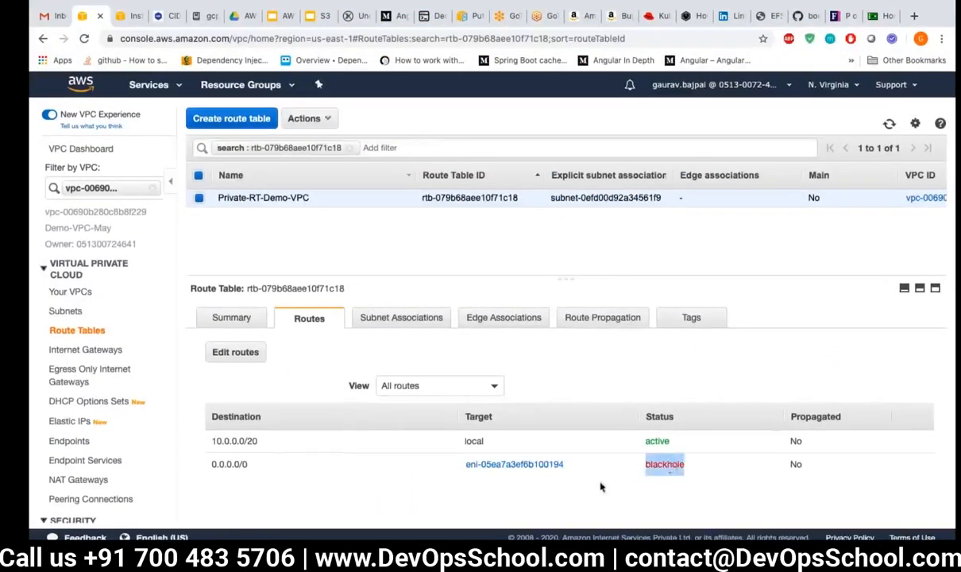
pyautogui.click(336, 475)
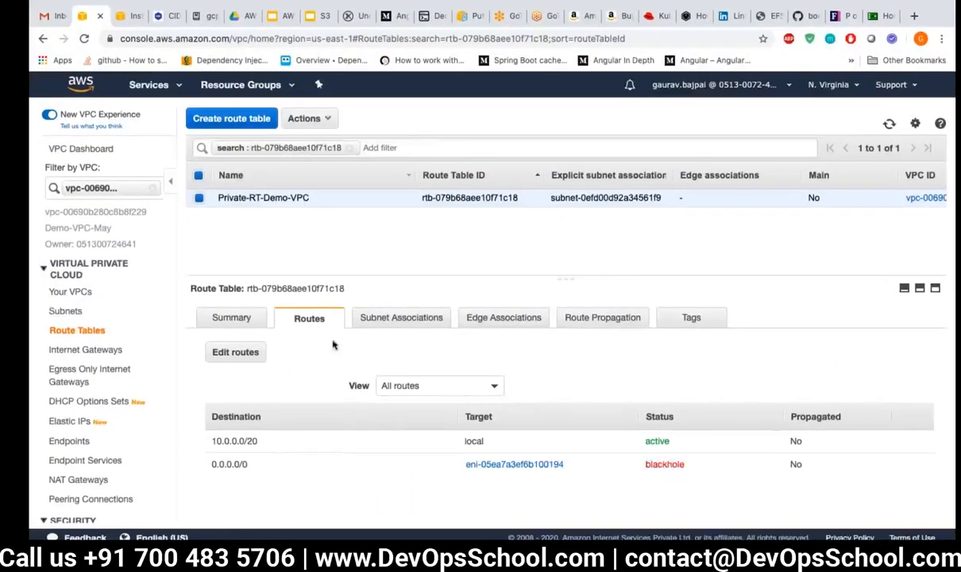
pyautogui.click(414, 320)
pyautogui.scroll(-2, 421, 397)
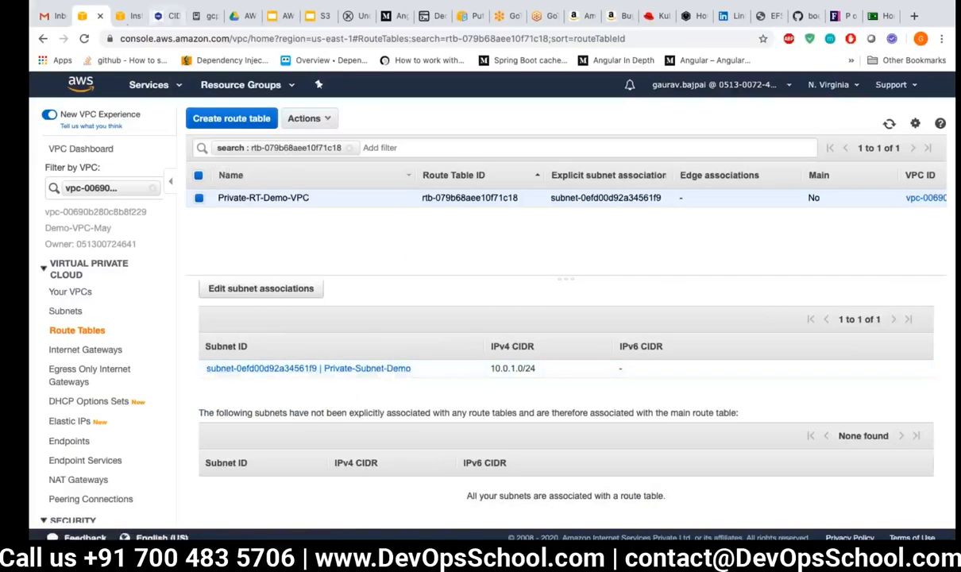
# Step: Examine the subnet and network details of the Private-EC2 instance in the EC2 instances list
pyautogui.click(129, 17)
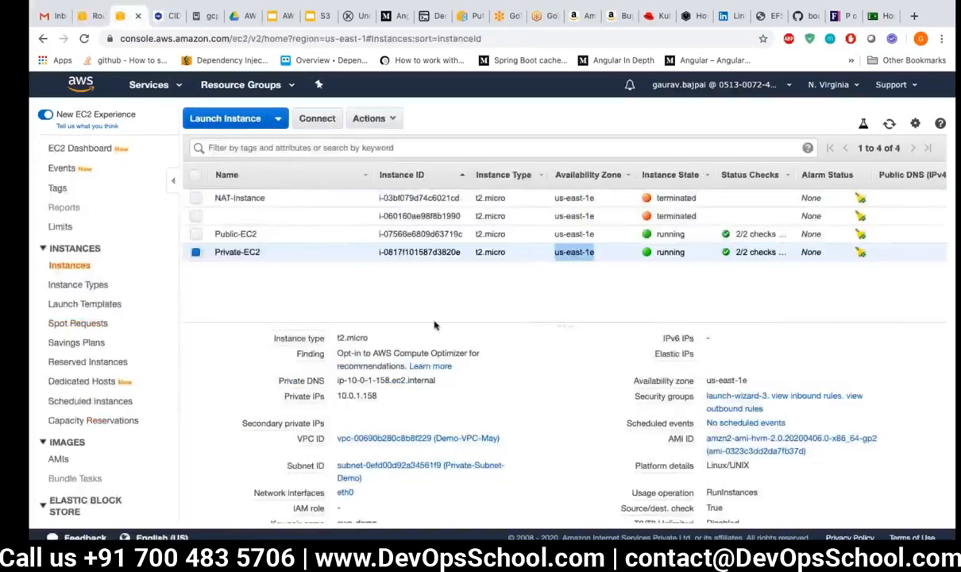
pyautogui.scroll(-1, 548, 425)
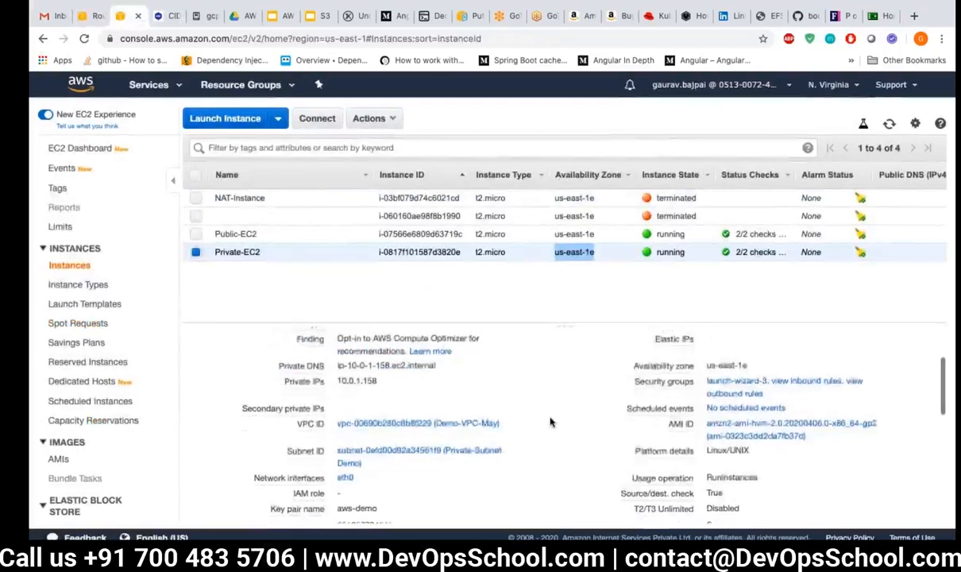
pyautogui.scroll(-1, 512, 463)
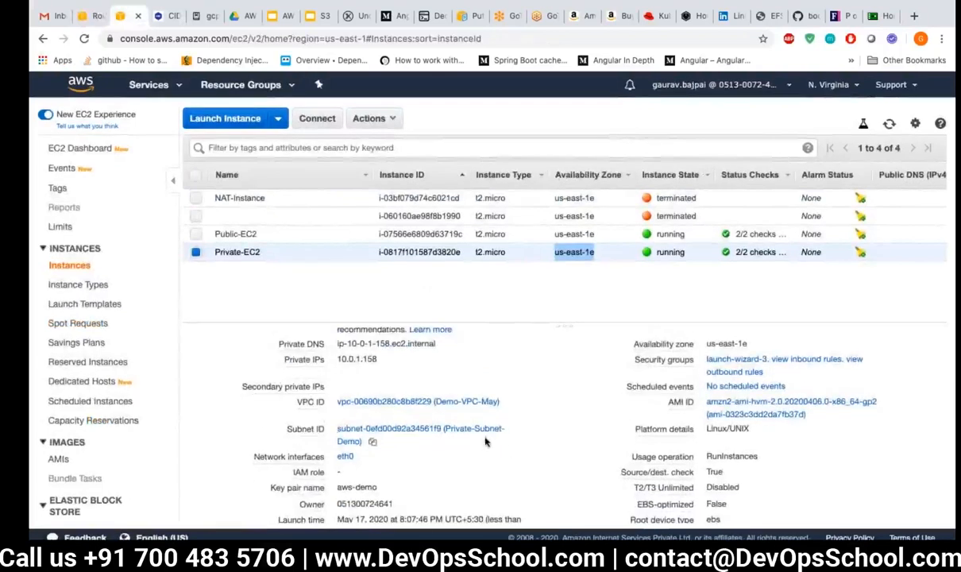
pyautogui.scroll(-1, 486, 442)
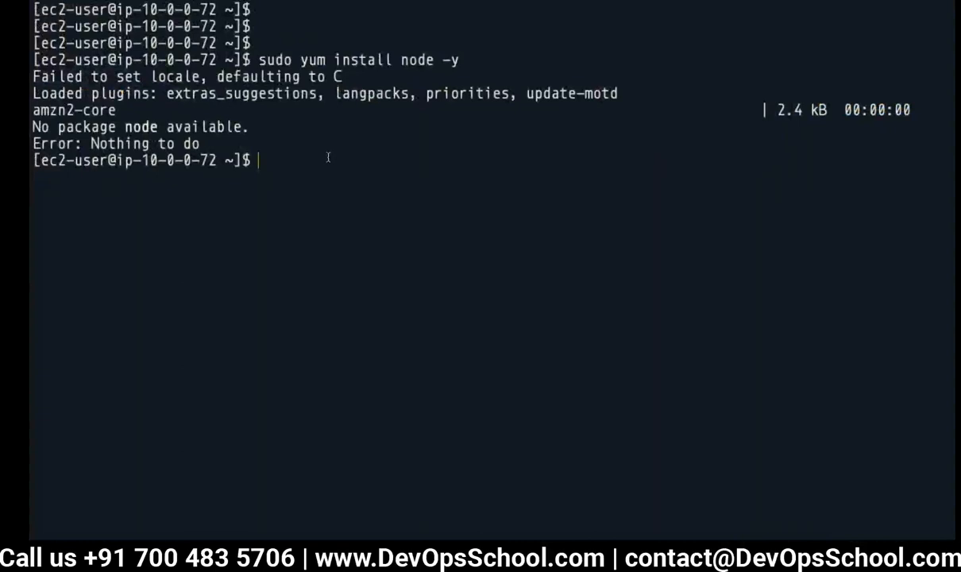
# Step: Run pwd in the terminal, and recheck the private IP and DNS details of the Private-EC2 instance in the AWS console
pyautogui.write('pwd')
pyautogui.press('Return')
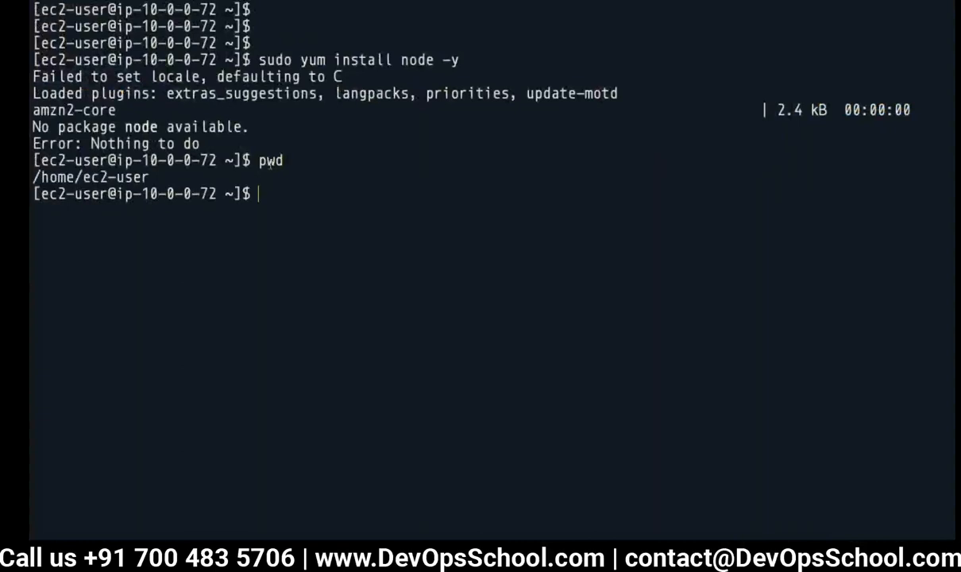
pyautogui.hotkey('ctrl', 'Right')
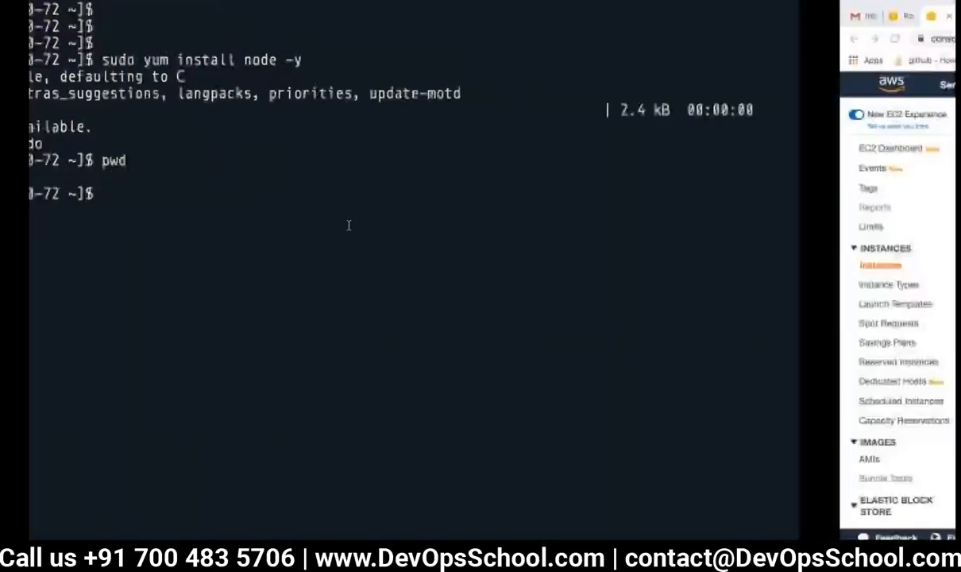
pyautogui.scroll(1, 634, 440)
pyautogui.scroll(5, 605, 421)
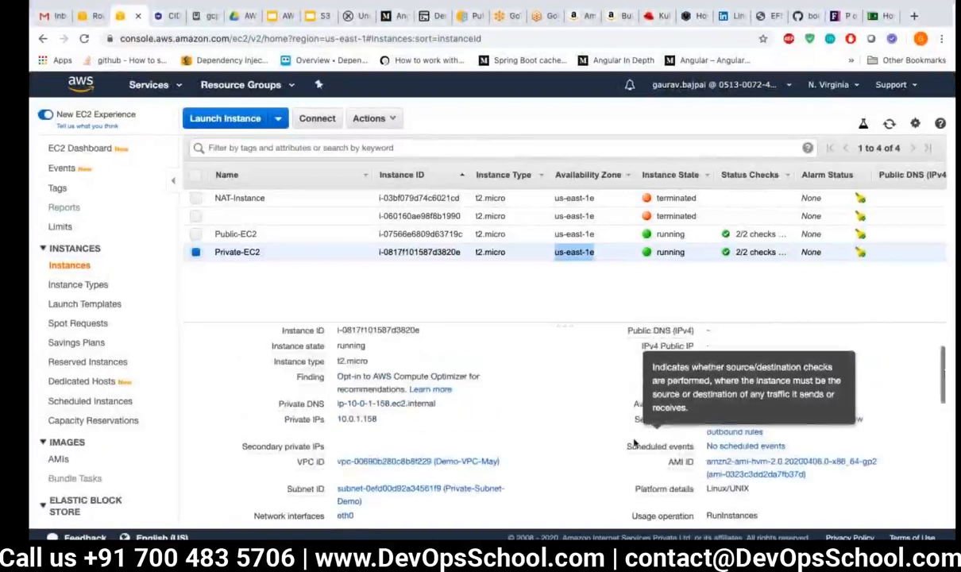
pyautogui.scroll(-3, 604, 420)
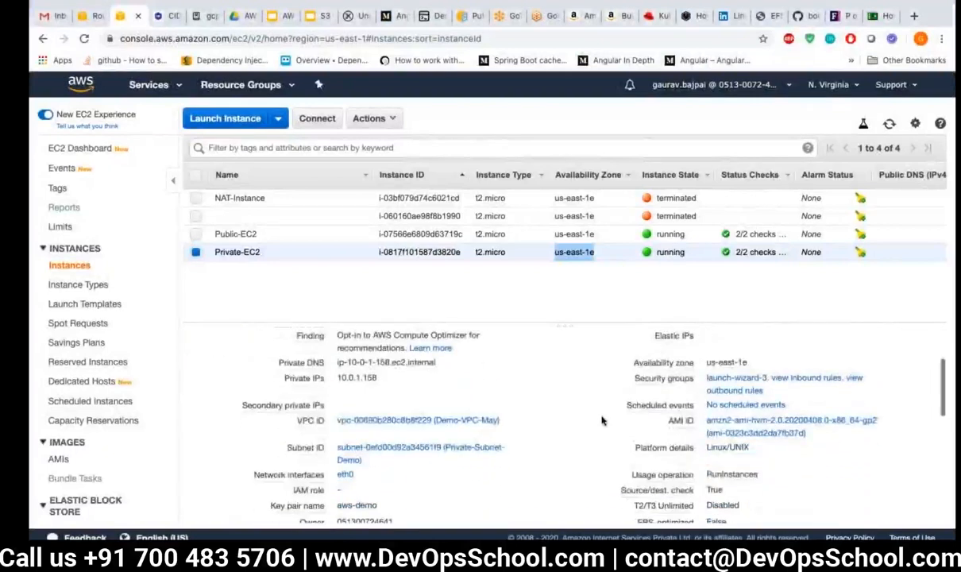
pyautogui.scroll(1, 409, 413)
pyautogui.scroll(1, 407, 412)
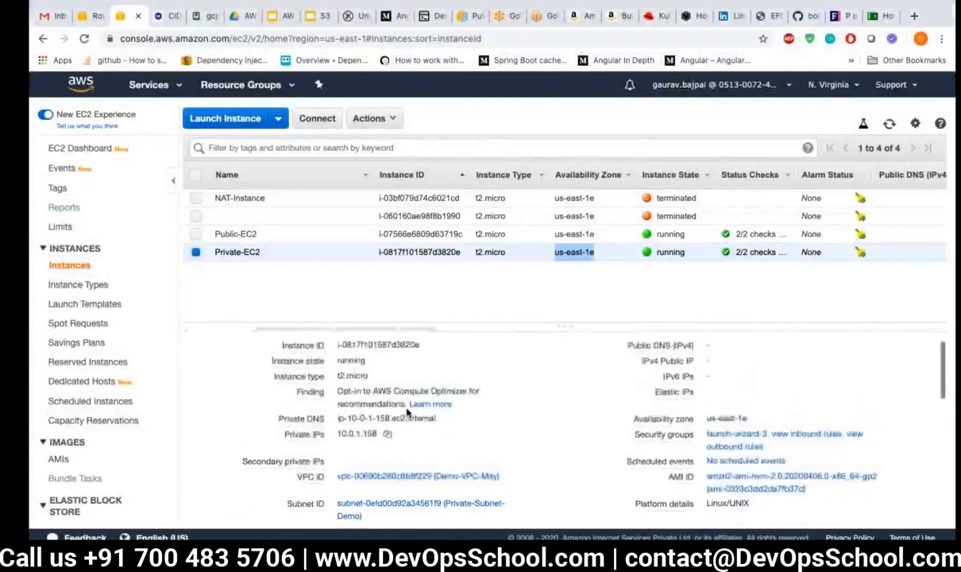
# Step: Examine the Public-EC2 instance's description, including its private DNS, private IP and subnet, to identify the host used in the terminal
pyautogui.click(328, 235)
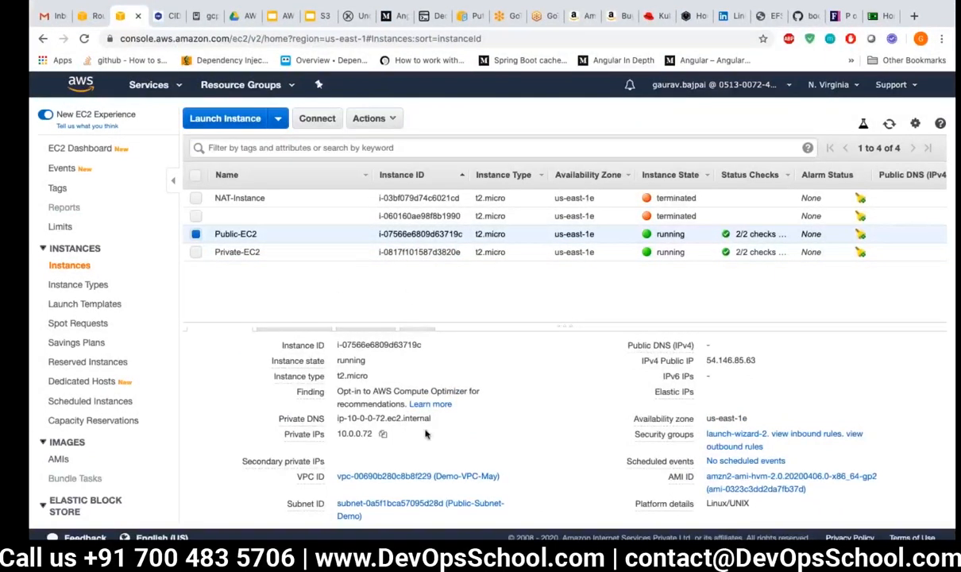
pyautogui.scroll(1, 234, 335)
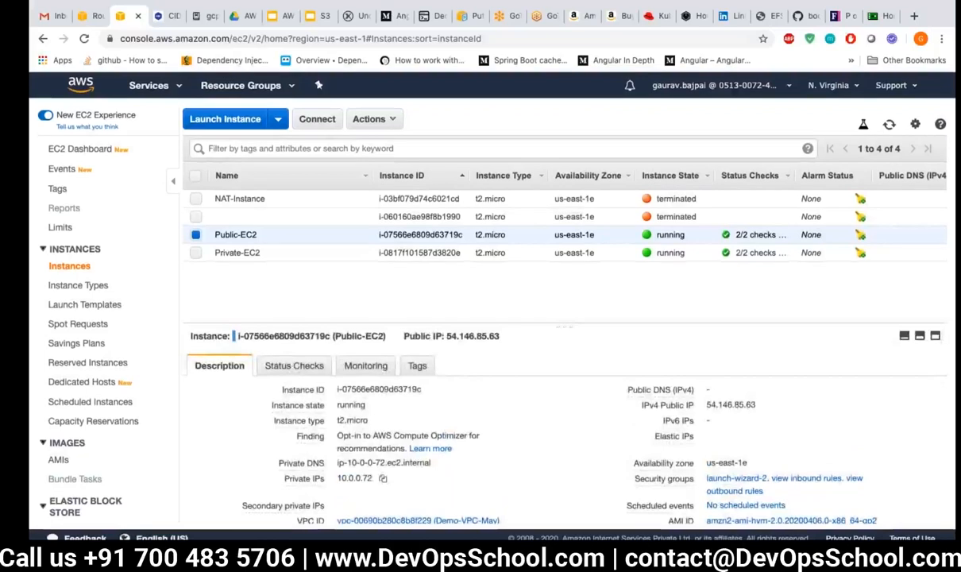
pyautogui.scroll(-1, 479, 445)
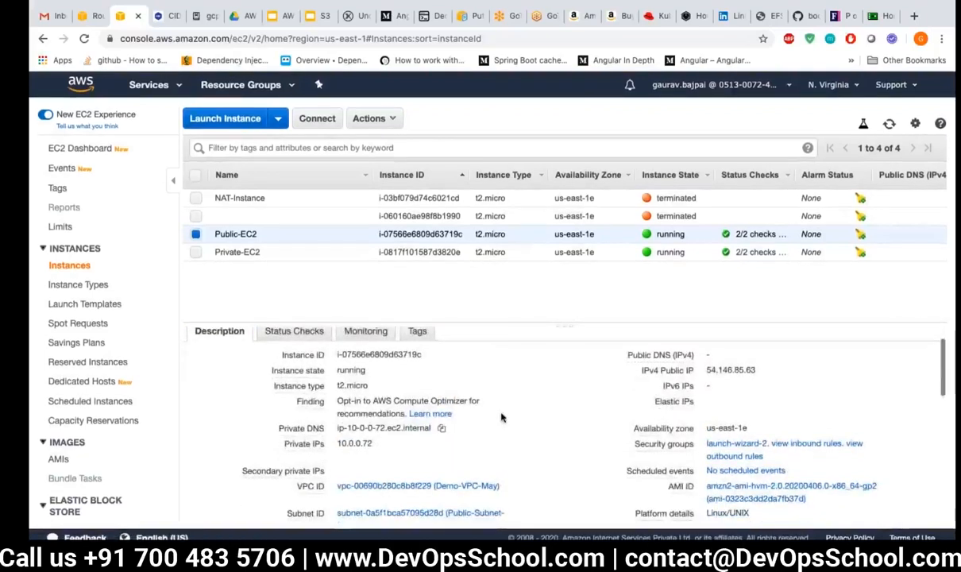
pyautogui.scroll(-1, 510, 401)
pyautogui.scroll(1, 510, 401)
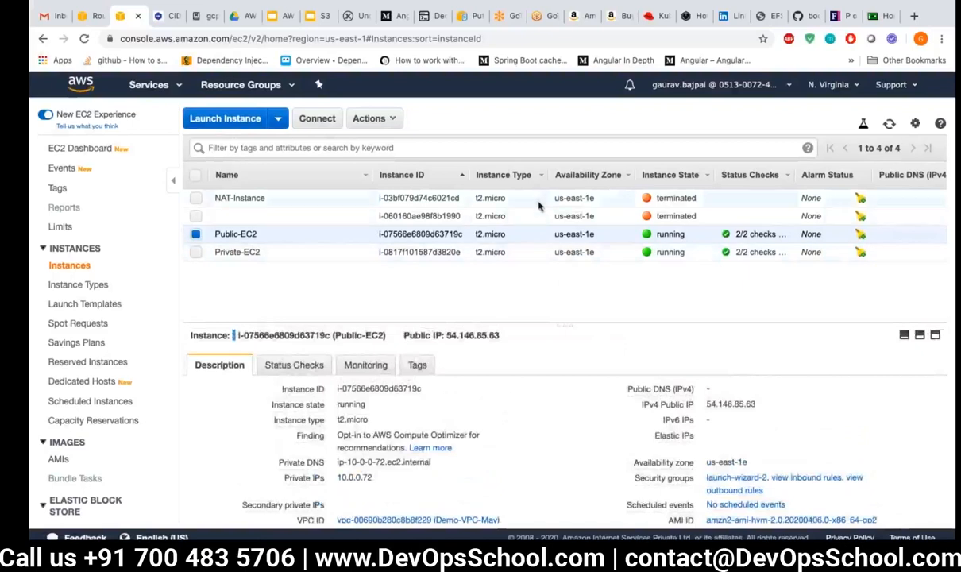
# Step: Compare the descriptions of the unnamed, Public-EC2 and Private-EC2 instances, and return to the terminal
pyautogui.click(492, 215)
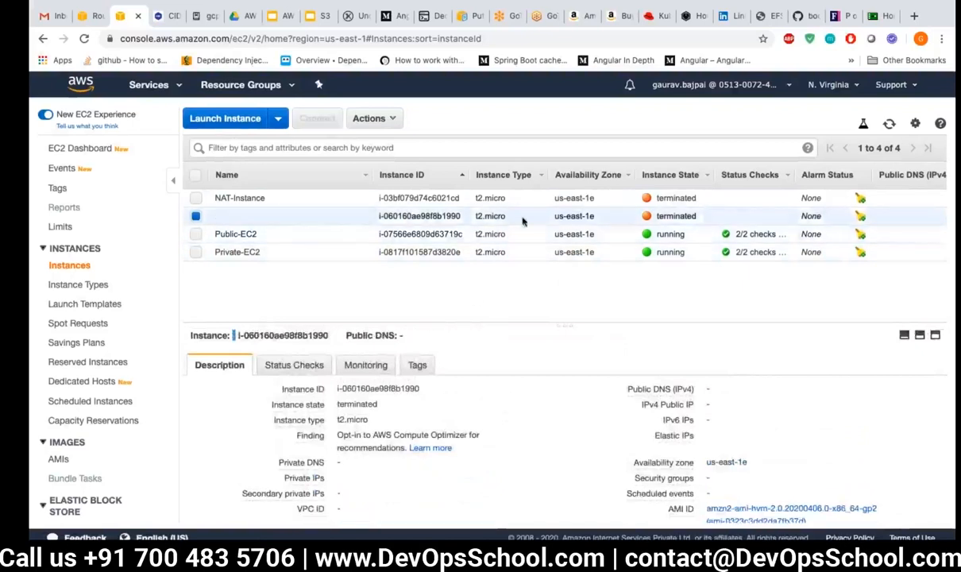
pyautogui.click(465, 235)
pyautogui.click(454, 252)
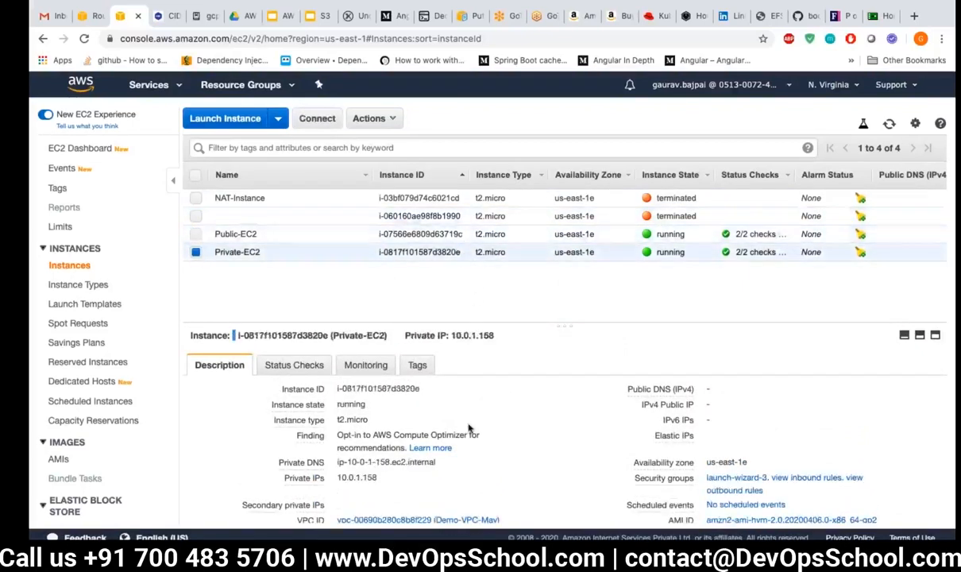
pyautogui.scroll(-1, 468, 426)
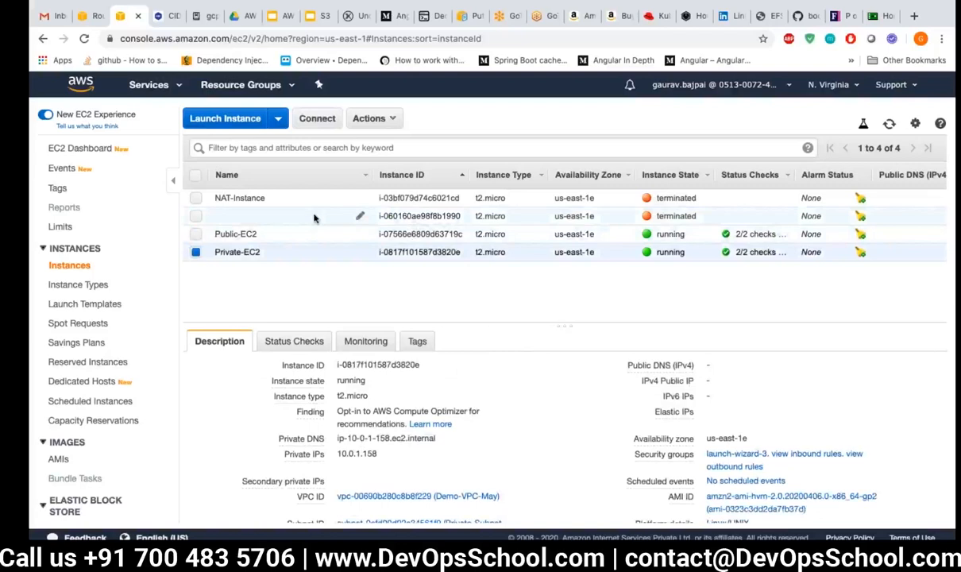
pyautogui.hotkey('ctrl', 'Left')
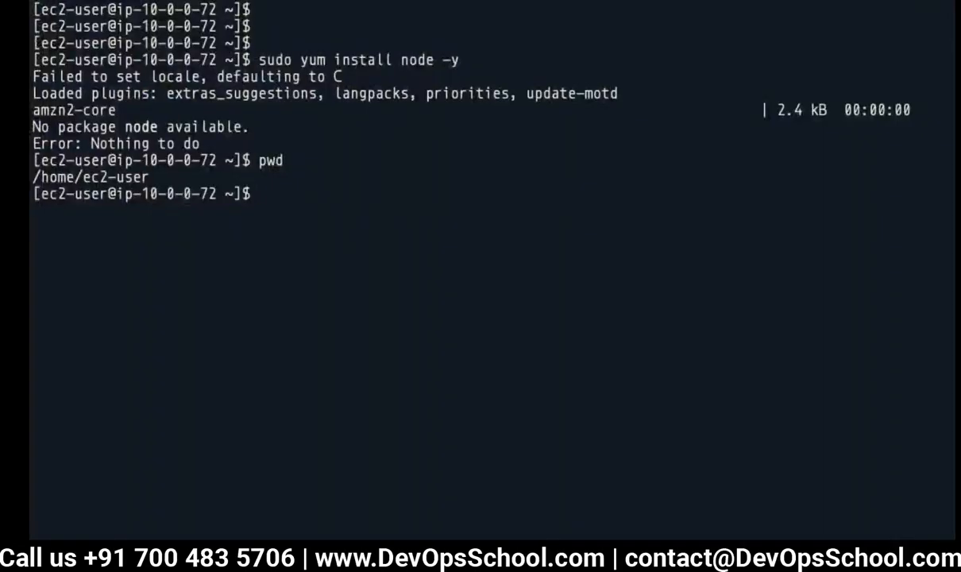
pyautogui.write('exit')
pyautogui.press('Return')
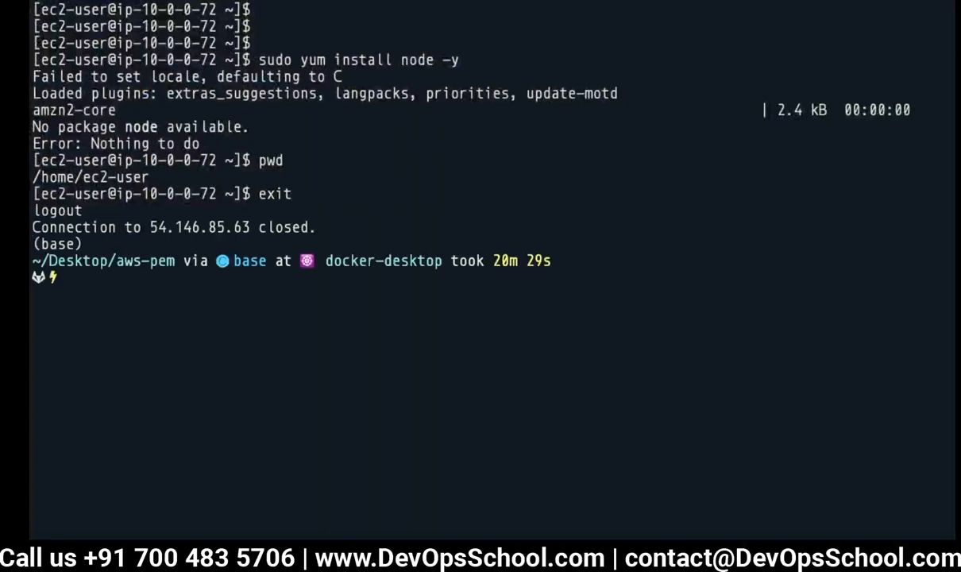
pyautogui.write('cat aws-demo.pem')
pyautogui.press('Up')
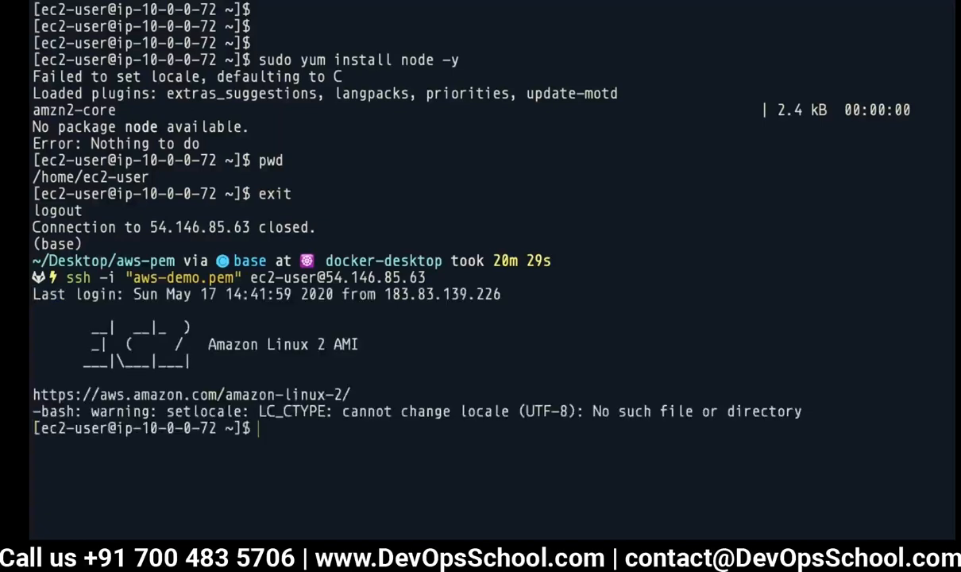
pyautogui.write('ls')
pyautogui.press('Return')
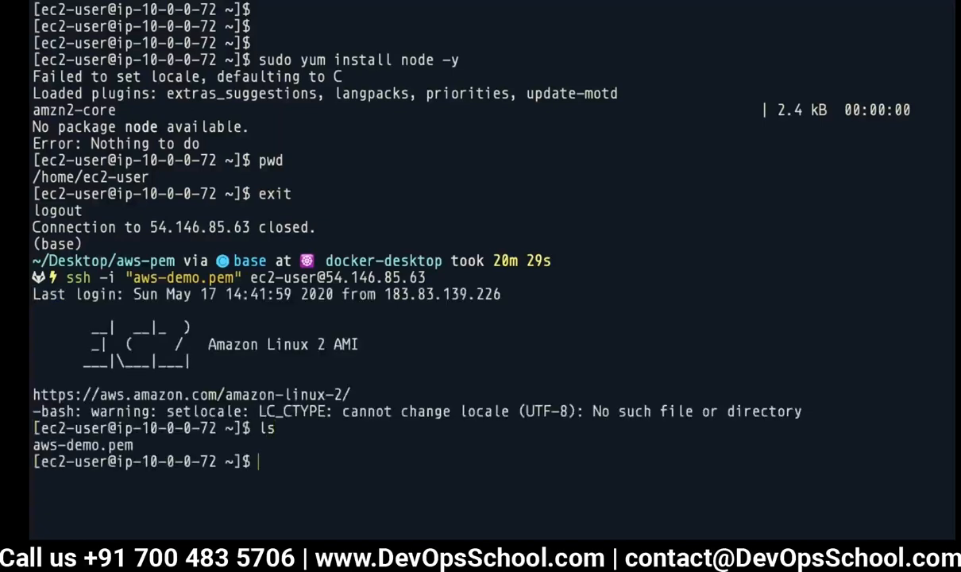
# Step: Copy the example SSH command for the Private-EC2 instance from the AWS console and paste it into the terminal
pyautogui.hotkey('ctrl', 'Right')
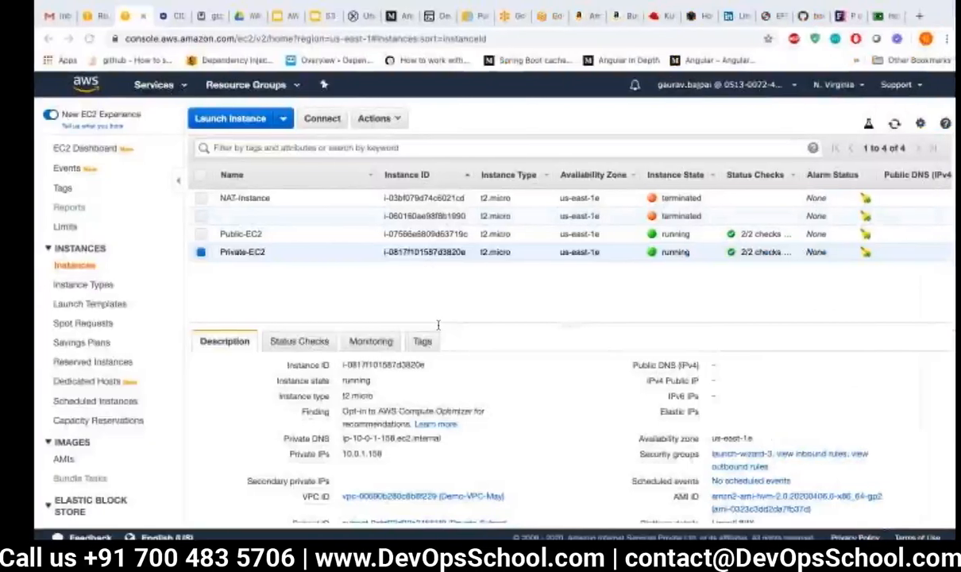
pyautogui.click(317, 123)
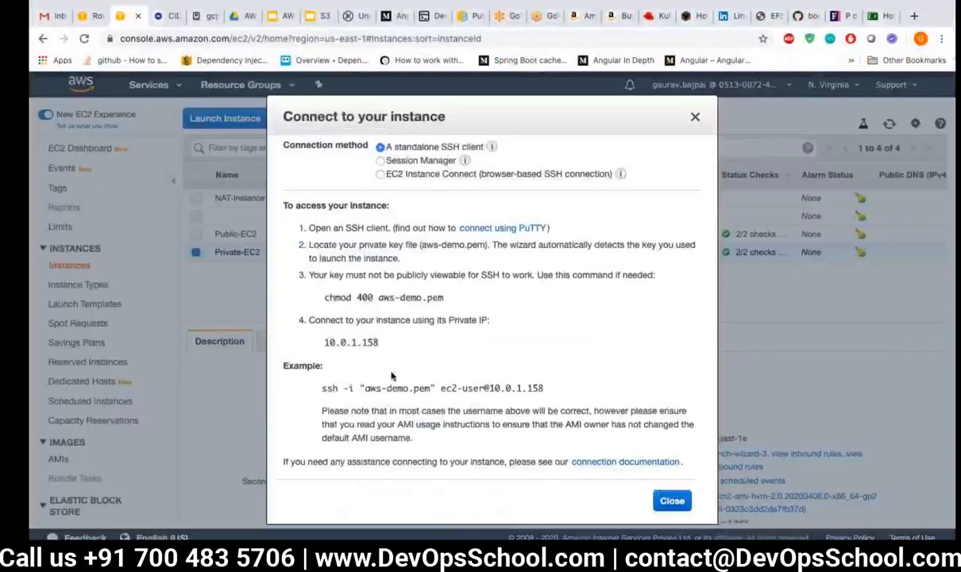
pyautogui.moveTo(545, 389); pyautogui.dragTo(320, 389)
pyautogui.press('super+c')
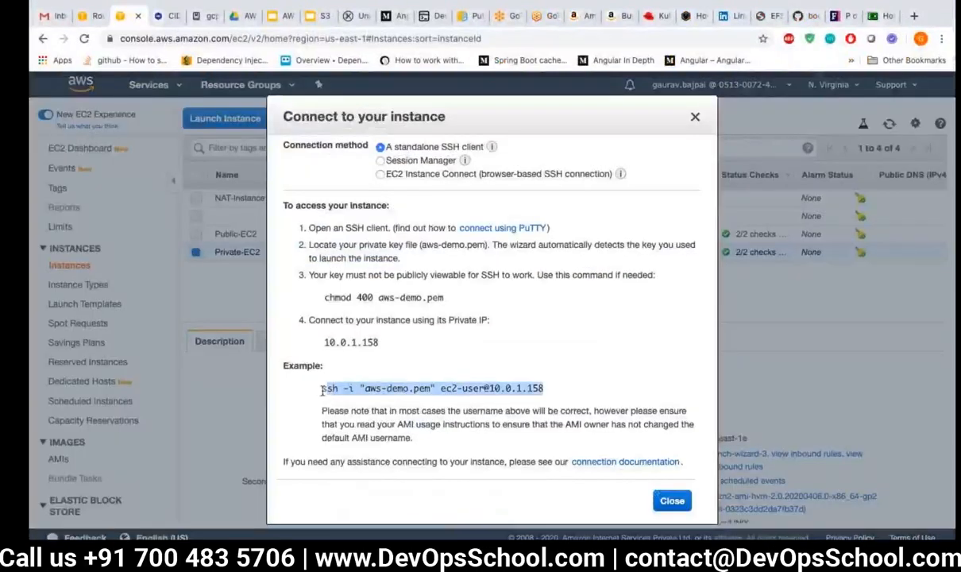
pyautogui.click(677, 502)
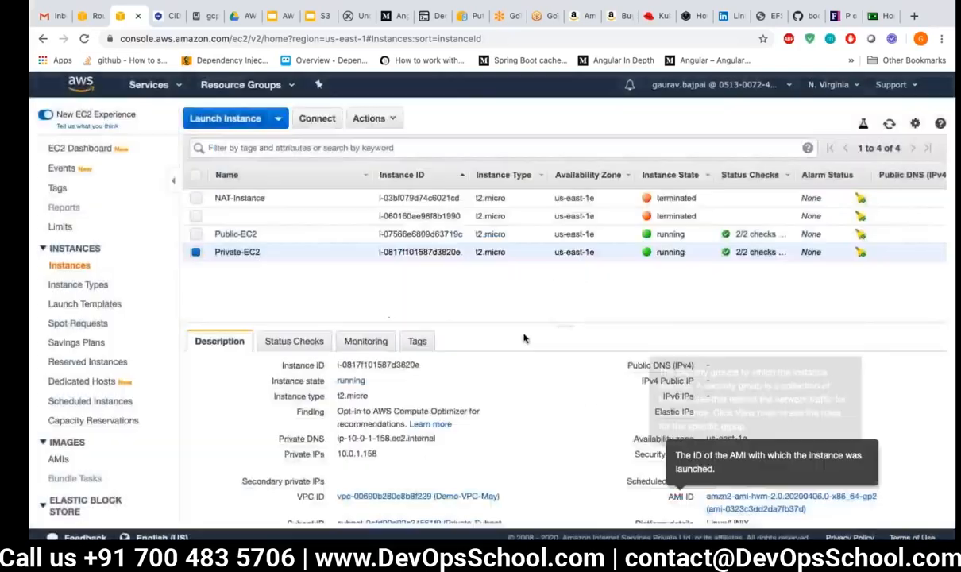
pyautogui.hotkey('ctrl', 'Left')
pyautogui.press('super+v')
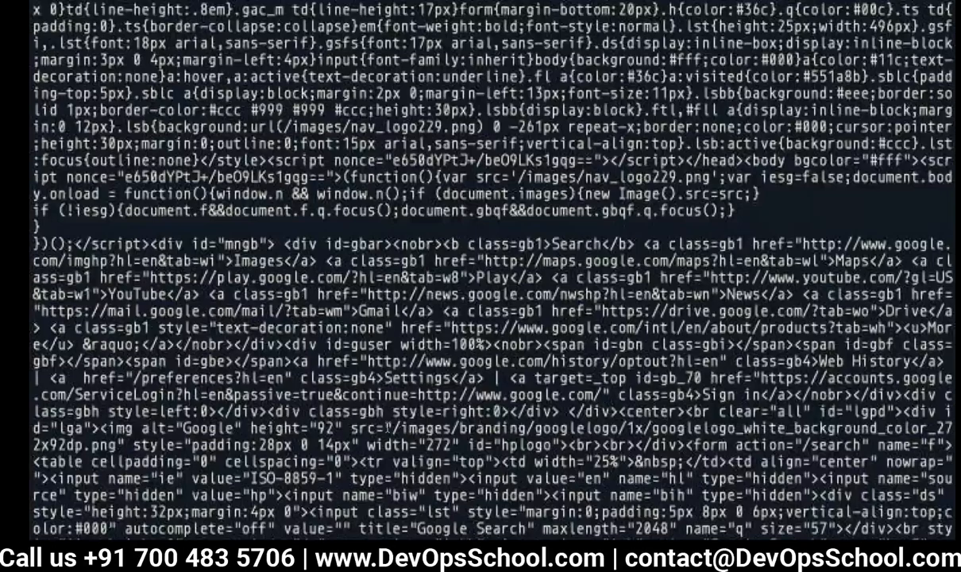
# Step: Review the terminal output, and check the Private-EC2 instance's subnet details and example SSH command in the AWS console
pyautogui.scroll(-10, 388, 429)
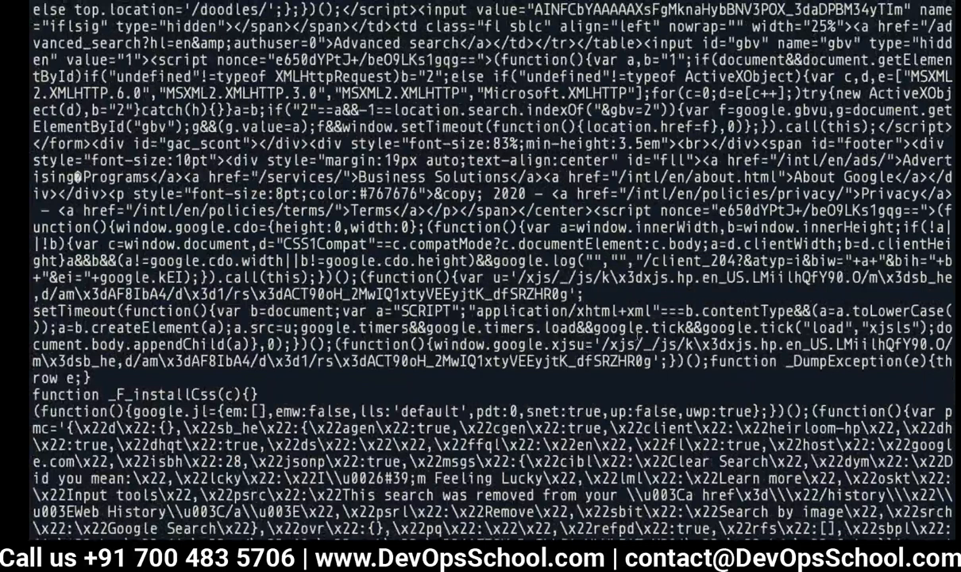
pyautogui.hotkey('ctrl', 'Right')
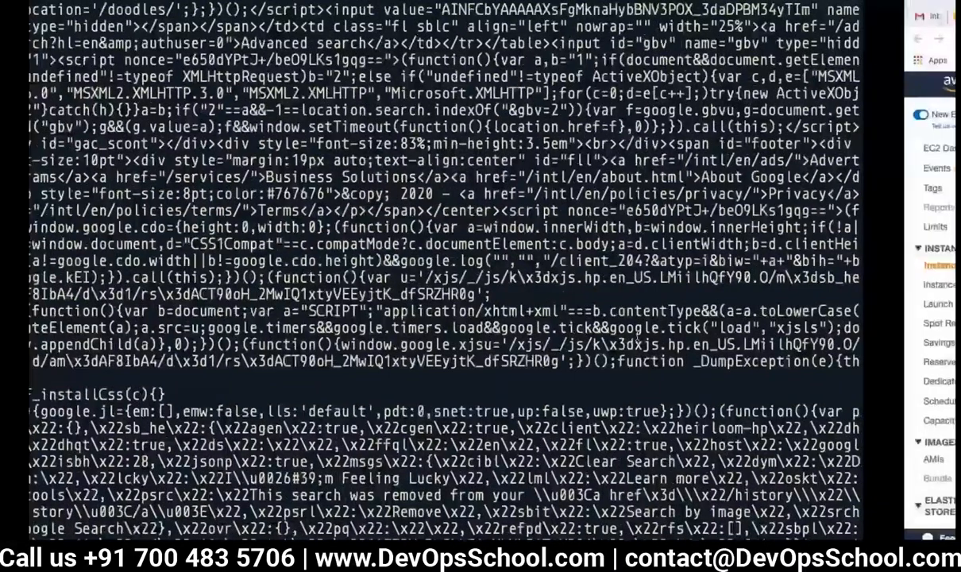
pyautogui.scroll(-2, 450, 437)
pyautogui.scroll(-1, 450, 437)
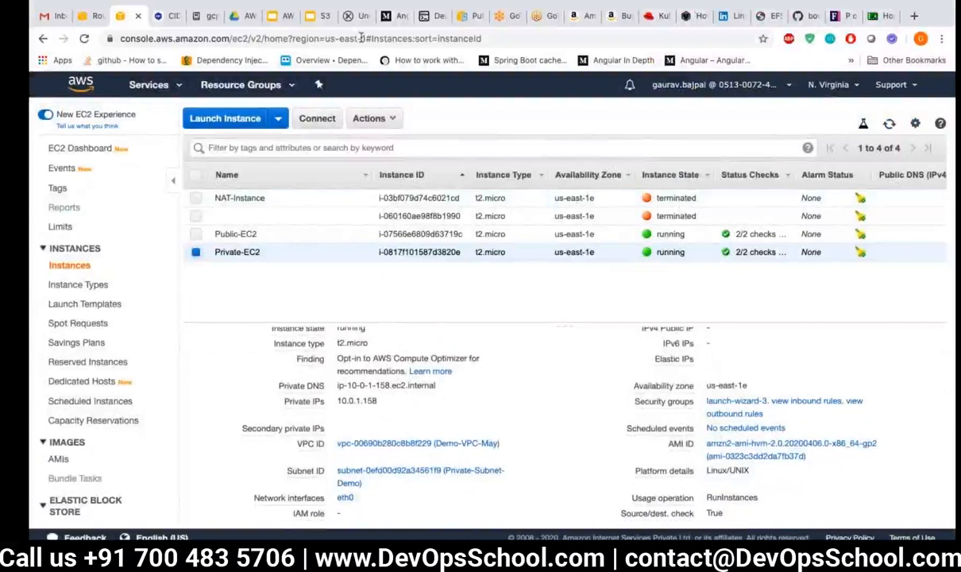
pyautogui.click(369, 120)
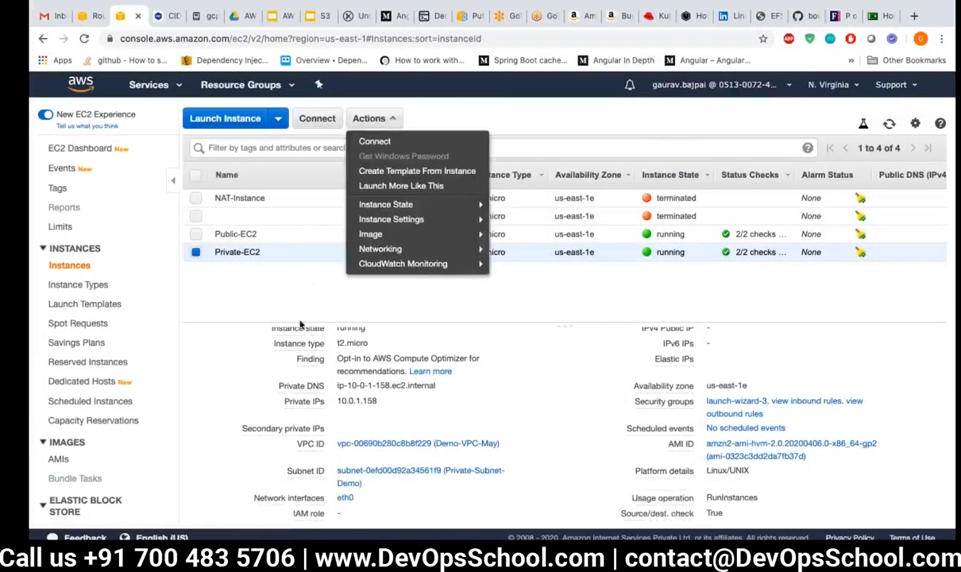
pyautogui.click(319, 123)
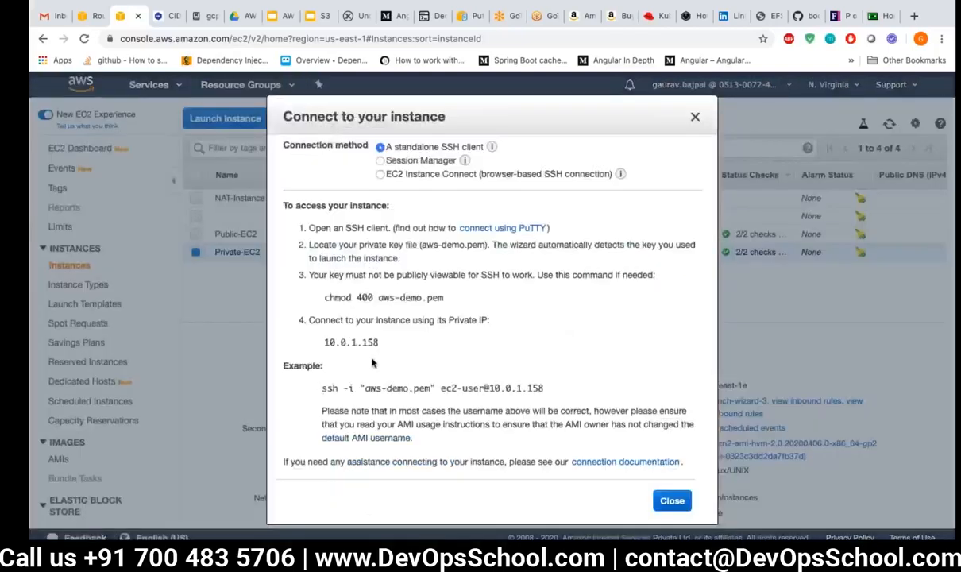
pyautogui.moveTo(547, 387); pyautogui.dragTo(324, 388)
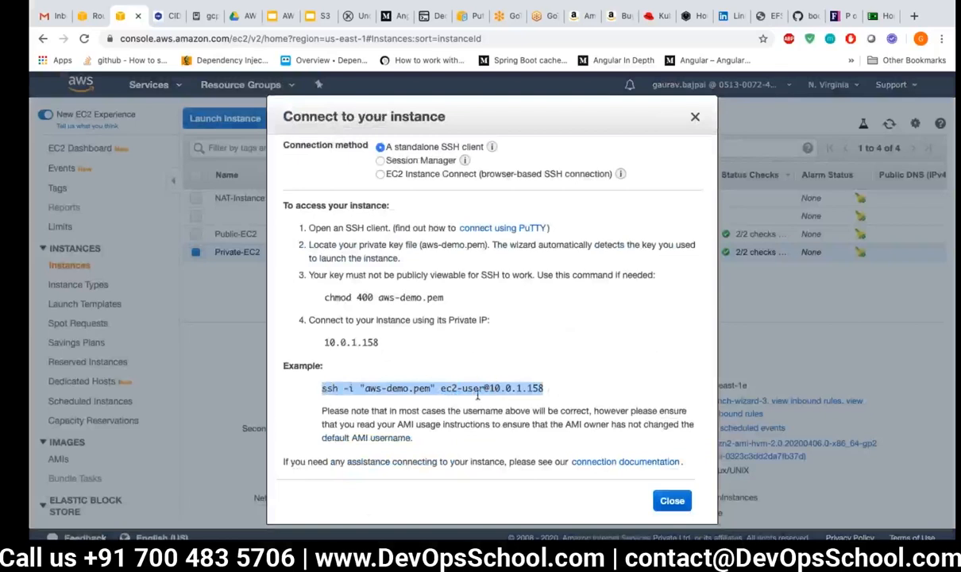
pyautogui.click(672, 501)
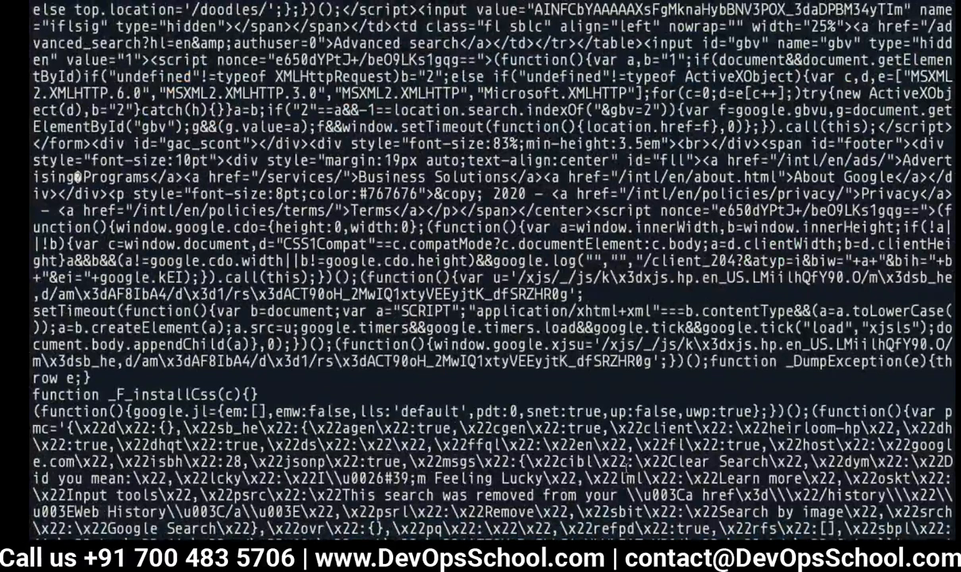
# Step: Log out of the remote session, copy the Public-EC2 instance's example SSH command from the AWS console, and return to the terminal
pyautogui.write('exit')
pyautogui.press('Return')
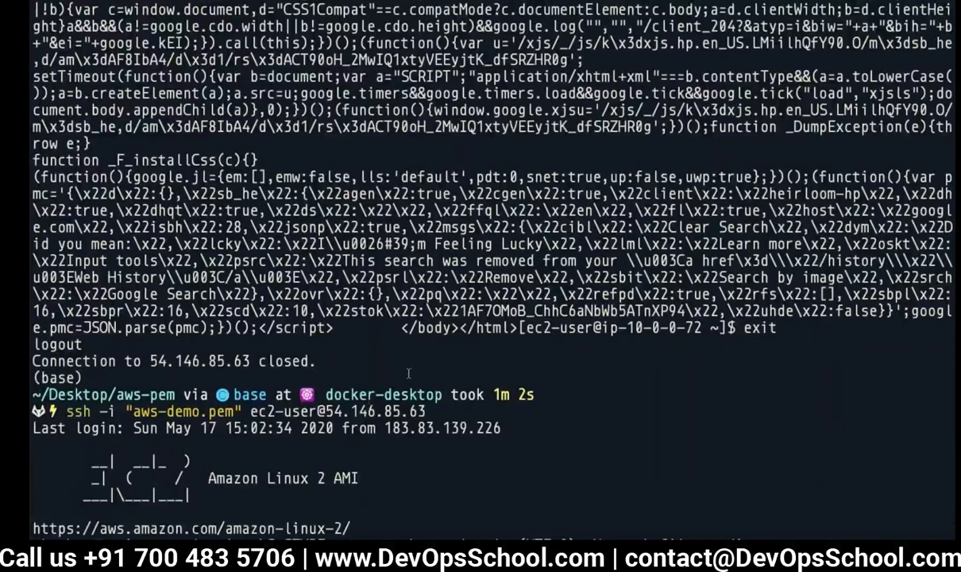
pyautogui.hotkey('ctrl', 'Left')
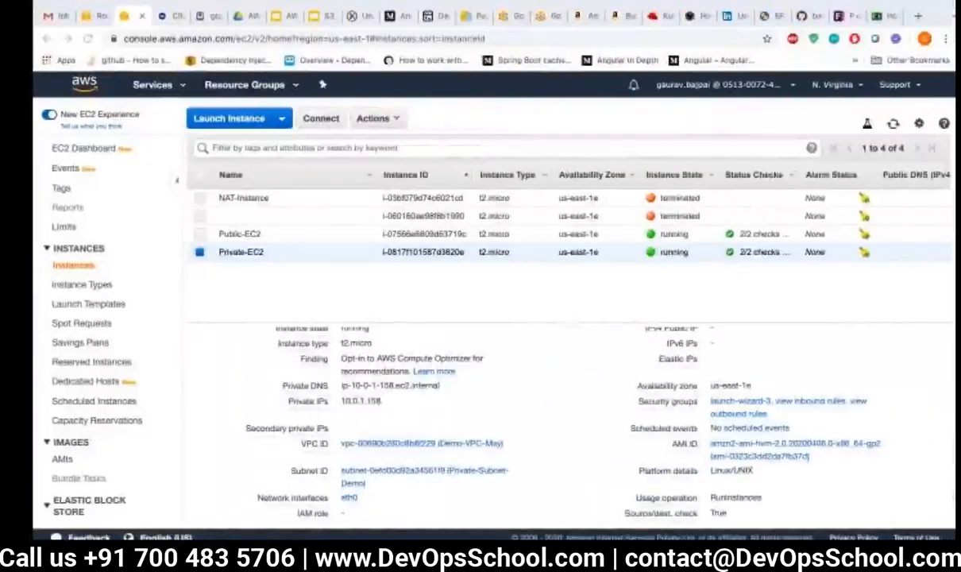
pyautogui.click(310, 235)
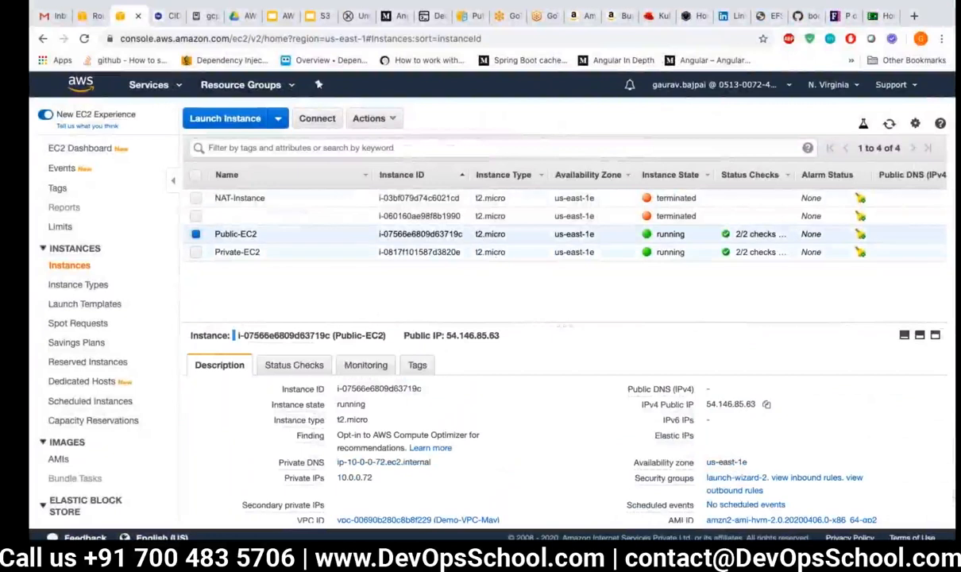
pyautogui.click(317, 117)
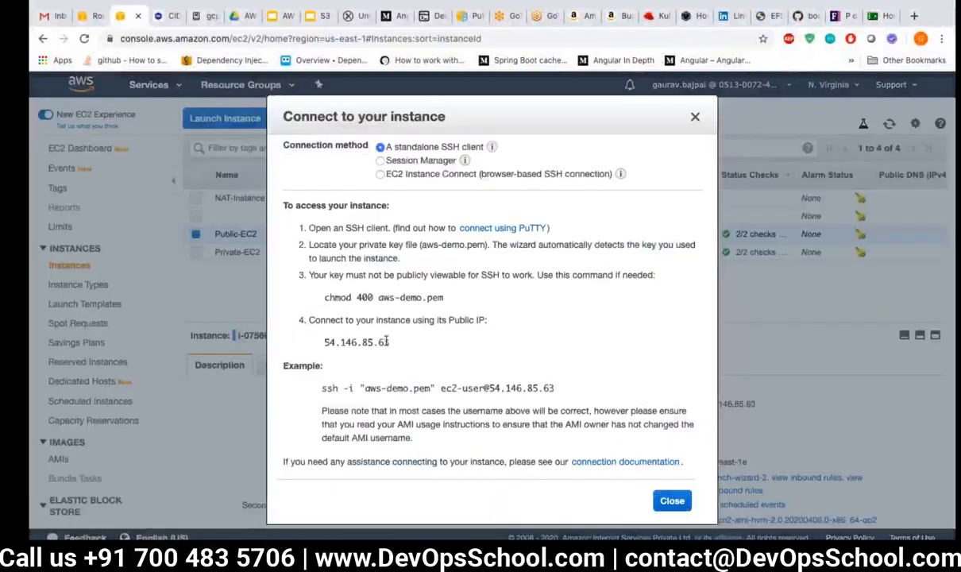
pyautogui.moveTo(556, 387); pyautogui.dragTo(321, 389)
pyautogui.press('super+c')
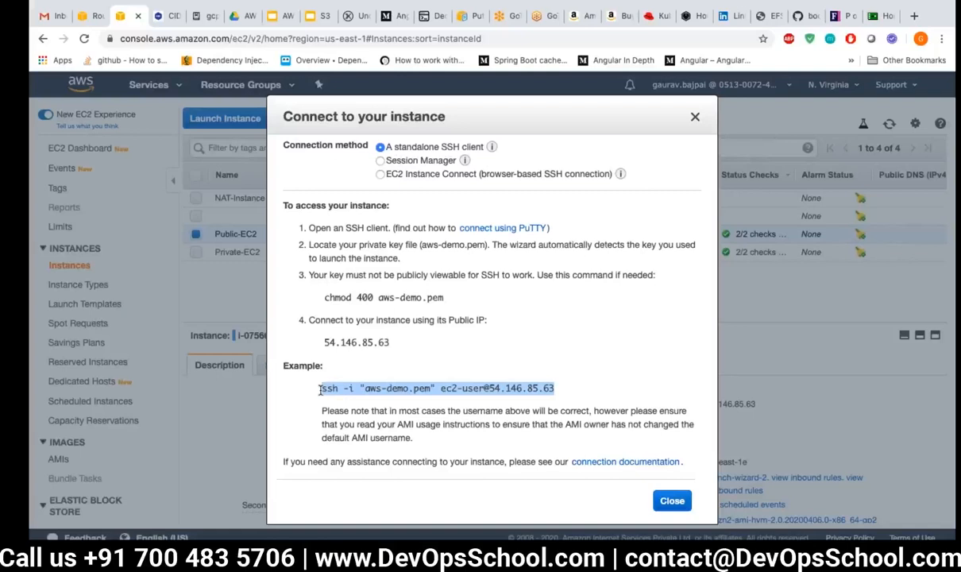
pyautogui.click(672, 501)
pyautogui.hotkey('ctrl', 'Left')
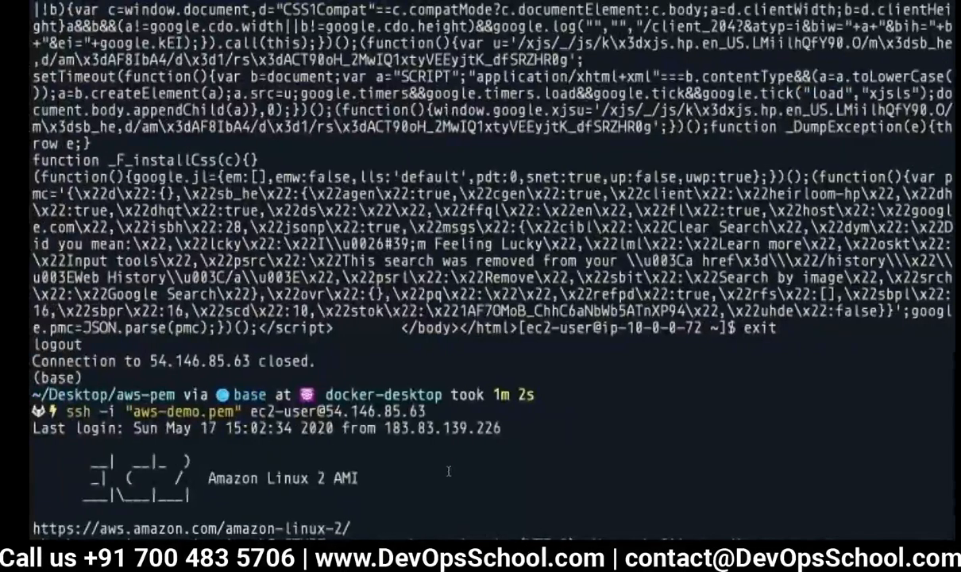
pyautogui.scroll(-1, 450, 476)
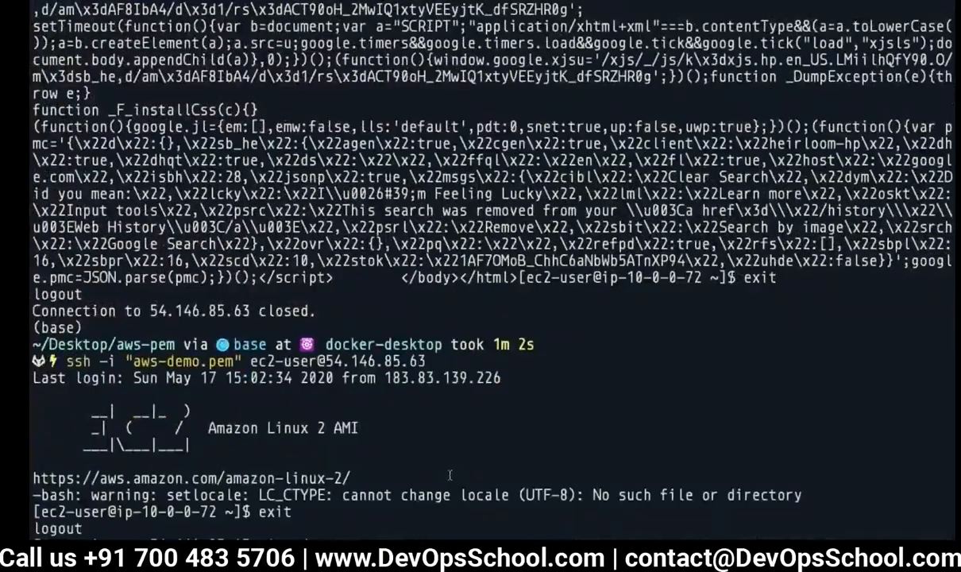
pyautogui.scroll(-1, 450, 475)
pyautogui.hotkey('ctrl', 'l')
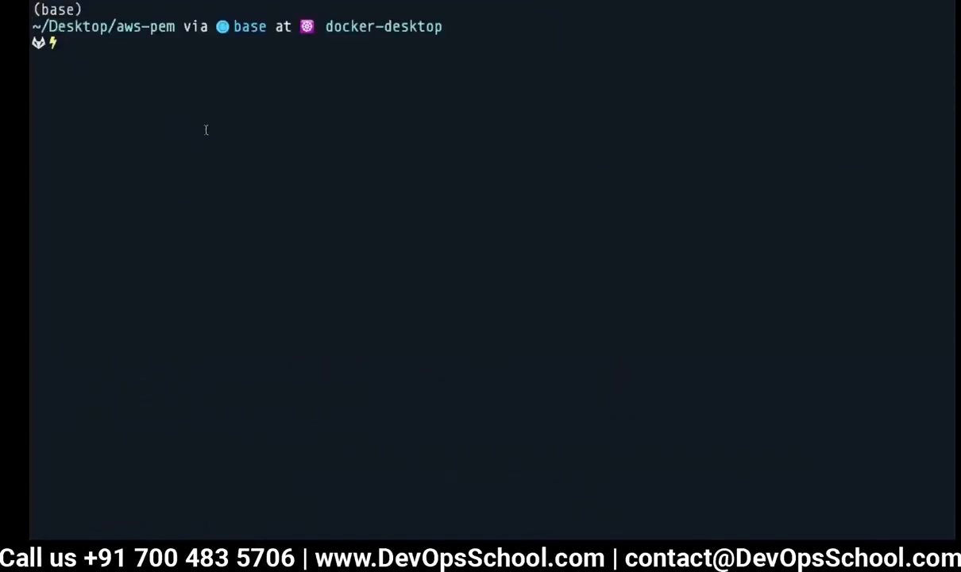
pyautogui.press('super+v')
pyautogui.press('Return')
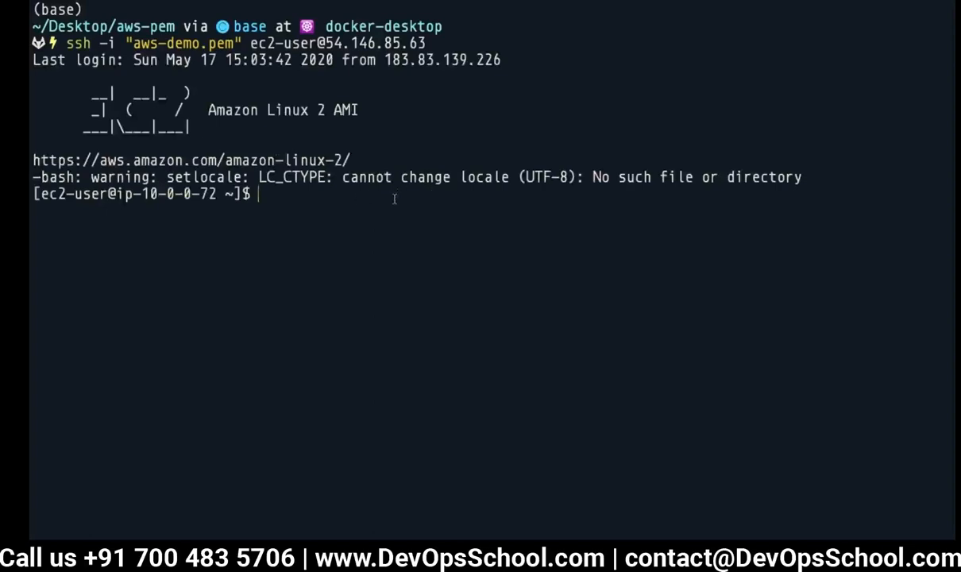
# Step: Examine the Public-EC2 instance's private DNS, private IP and subnet in its description in the AWS console
pyautogui.hotkey('ctrl', 'Right')
pyautogui.scroll(-2, 506, 394)
pyautogui.scroll(1, 506, 394)
pyautogui.scroll(1, 506, 394)
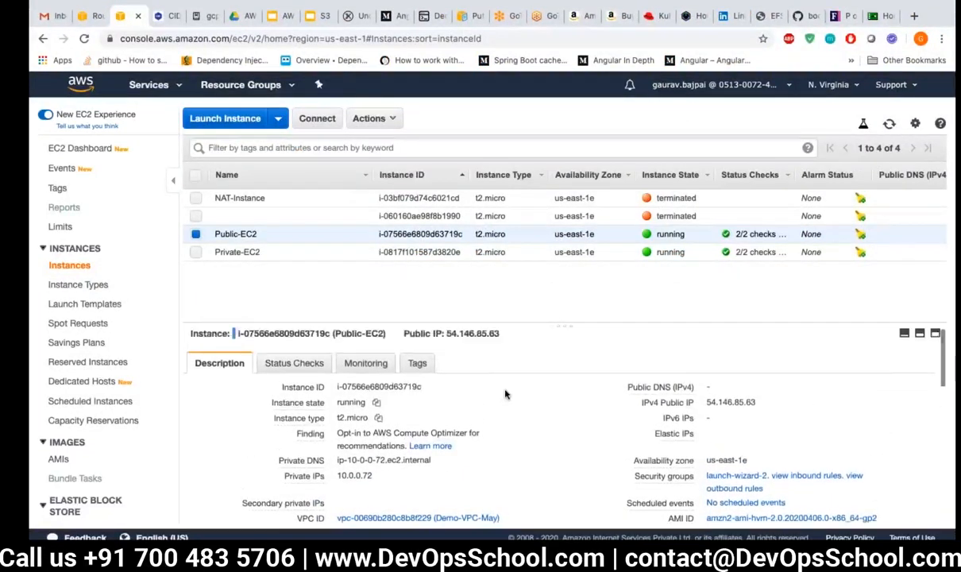
pyautogui.scroll(-1, 499, 455)
pyautogui.scroll(1, 501, 458)
pyautogui.scroll(-1, 499, 458)
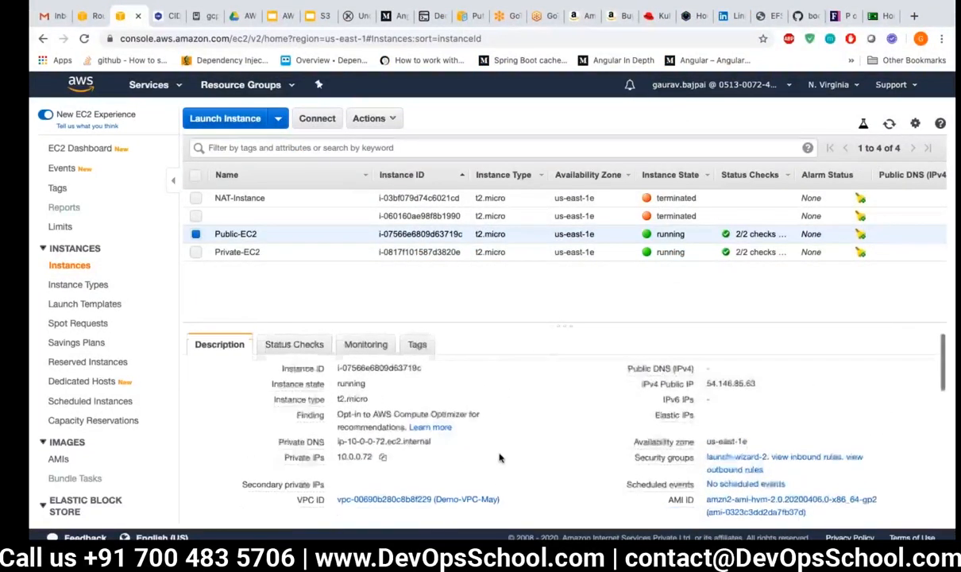
pyautogui.scroll(1, 499, 458)
pyautogui.scroll(-3, 500, 457)
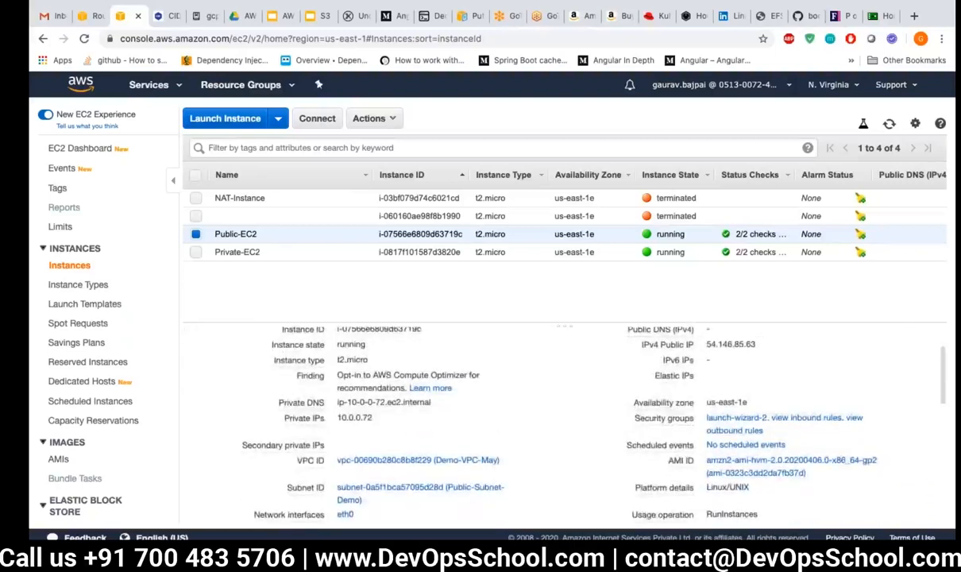
pyautogui.click(302, 252)
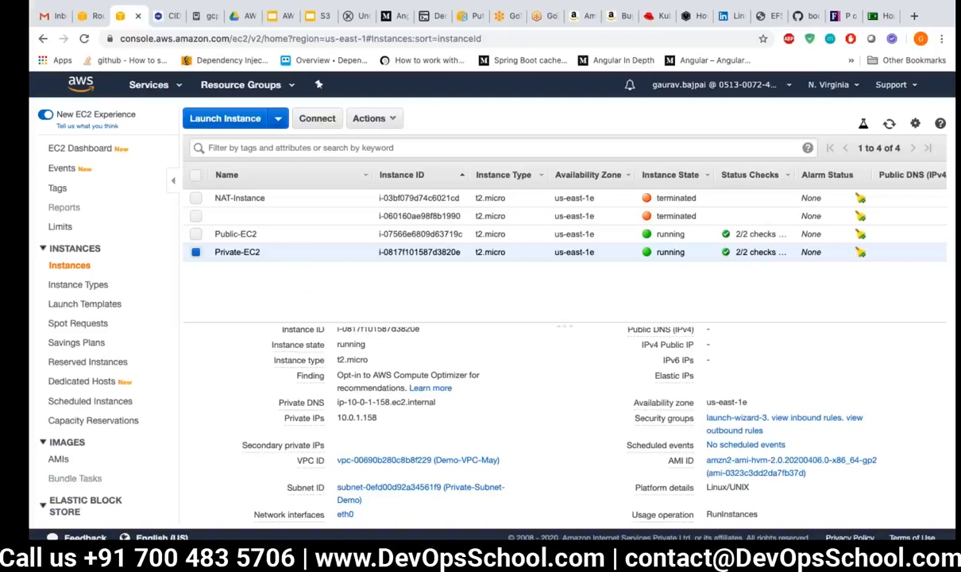
pyautogui.click(318, 118)
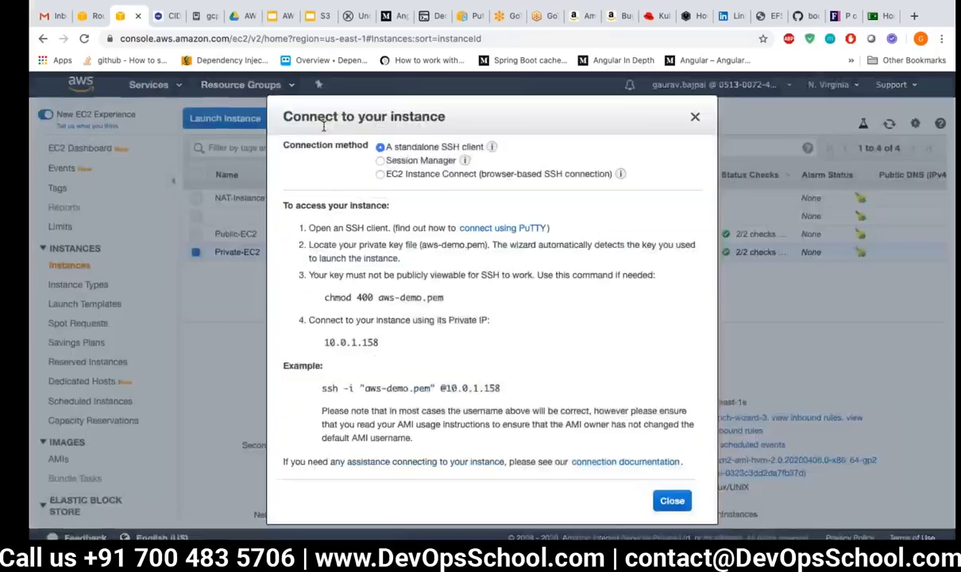
pyautogui.moveTo(548, 388); pyautogui.dragTo(320, 388)
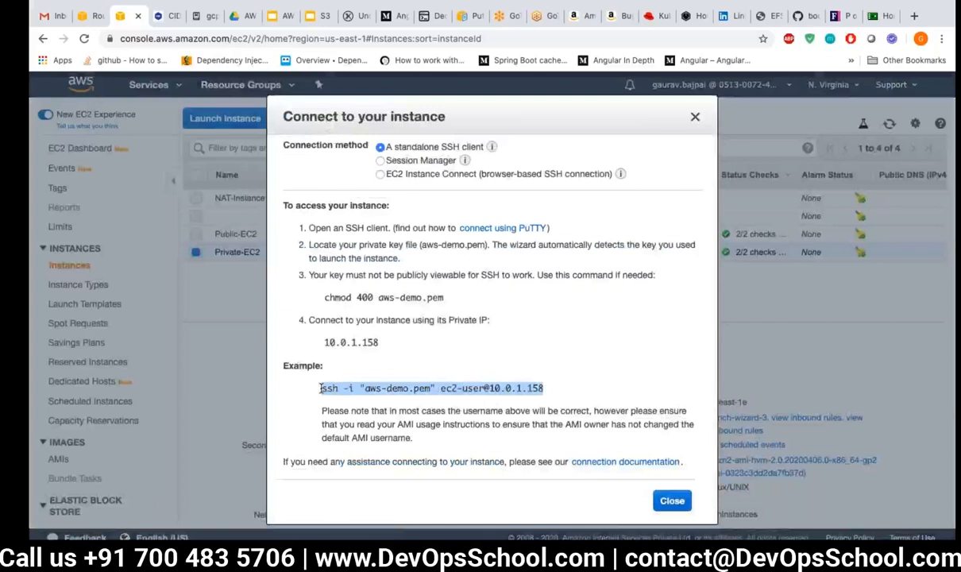
pyautogui.press('super+c')
pyautogui.press('super+Tab')
pyautogui.press('super+v')
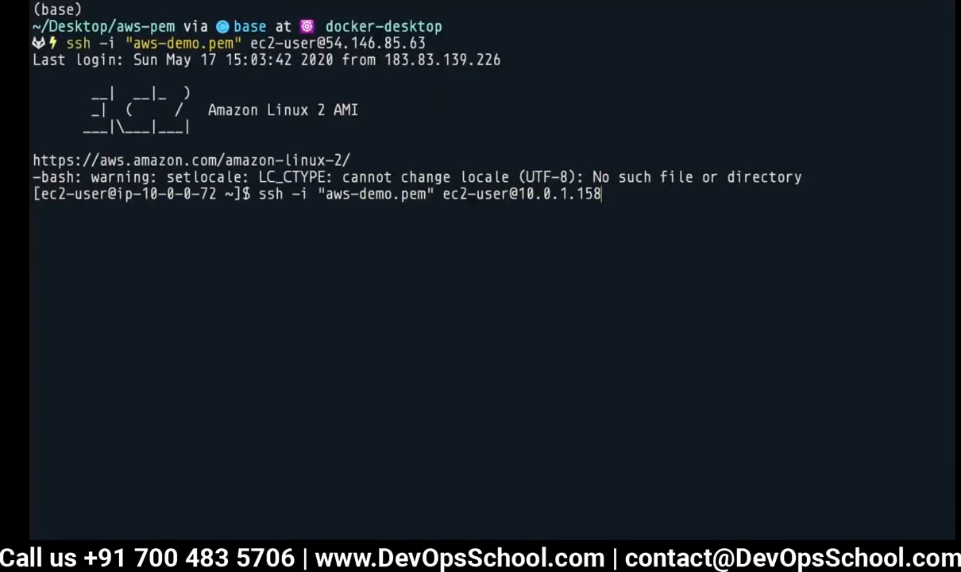
pyautogui.press('Return')
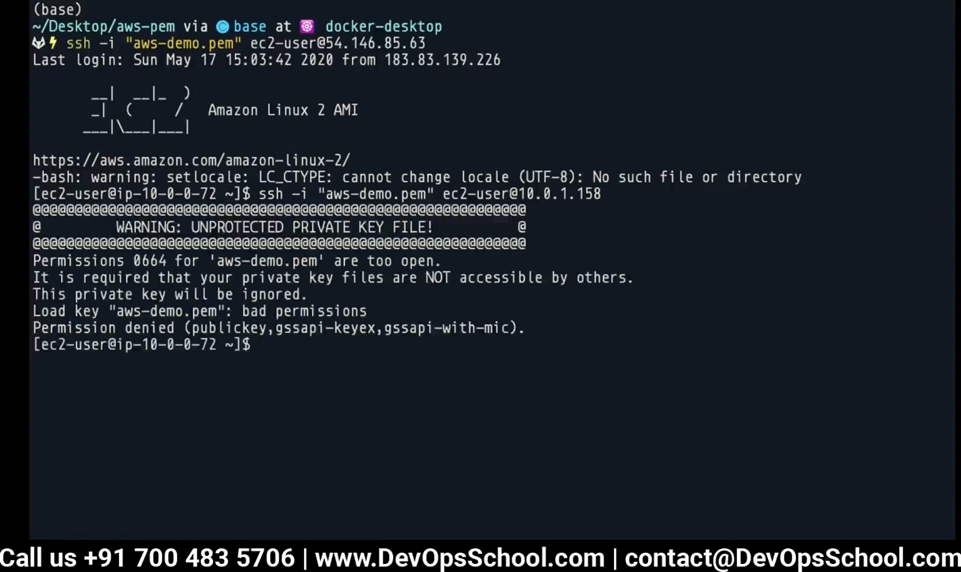
# Step: Restrict the private key file's permissions on the Public-EC2 host with chmod 0400 aws-demo.pem
pyautogui.press('Up')
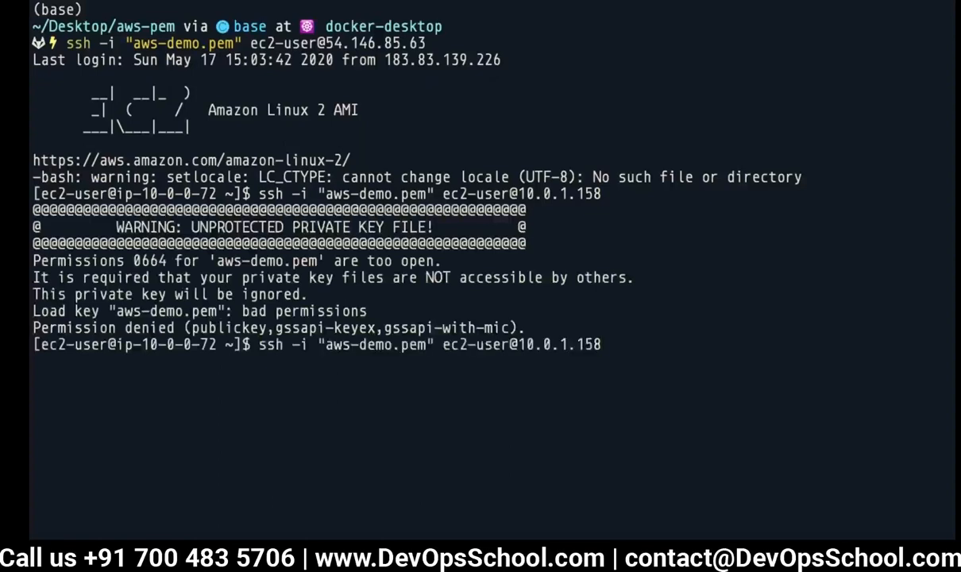
pyautogui.press('BackSpace')
pyautogui.press('BackSpace')
pyautogui.press('BackSpace')
pyautogui.press('BackSpace')
pyautogui.press('BackSpace')
pyautogui.press('BackSpace')
pyautogui.press('BackSpace')
pyautogui.press('BackSpace')
pyautogui.press('BackSpace')
pyautogui.press('BackSpace')
pyautogui.press('BackSpace')
pyautogui.press('BackSpace')
pyautogui.press('BackSpace')
pyautogui.press('BackSpace')
pyautogui.press('BackSpace')
pyautogui.press('BackSpace')
pyautogui.press('BackSpace')
pyautogui.press('BackSpace')
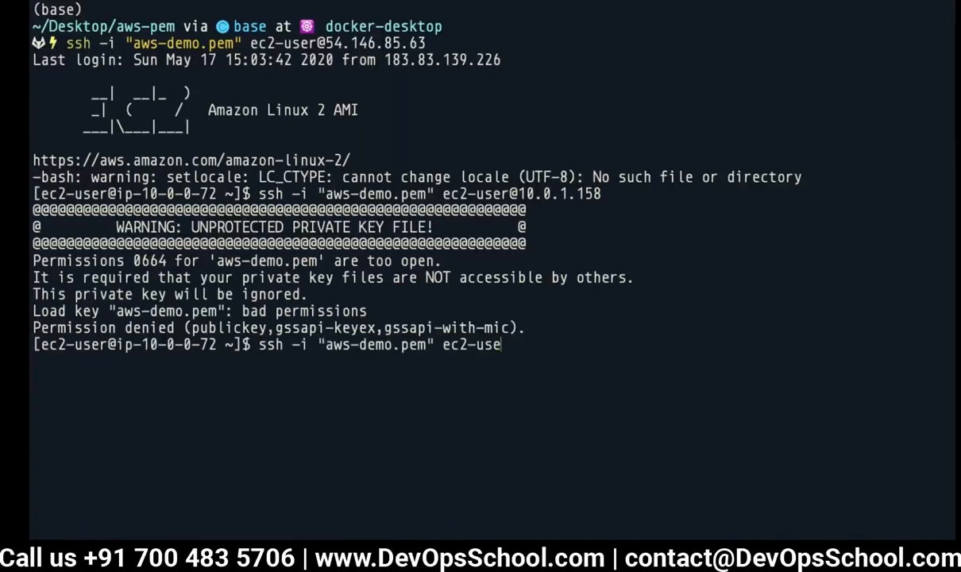
pyautogui.press('BackSpace')
pyautogui.press('BackSpace')
pyautogui.press('BackSpace')
pyautogui.press('BackSpace')
pyautogui.press('BackSpace')
pyautogui.press('BackSpace')
pyautogui.press('BackSpace')
pyautogui.press('BackSpace')
pyautogui.press('BackSpace')
pyautogui.press('BackSpace')
pyautogui.press('BackSpace')
pyautogui.press('BackSpace')
pyautogui.press('BackSpace')
pyautogui.press('BackSpace')
pyautogui.press('BackSpace')
pyautogui.press('BackSpace')
pyautogui.press('BackSpace')
pyautogui.press('BackSpace')
pyautogui.press('BackSpace')
pyautogui.press('BackSpace')
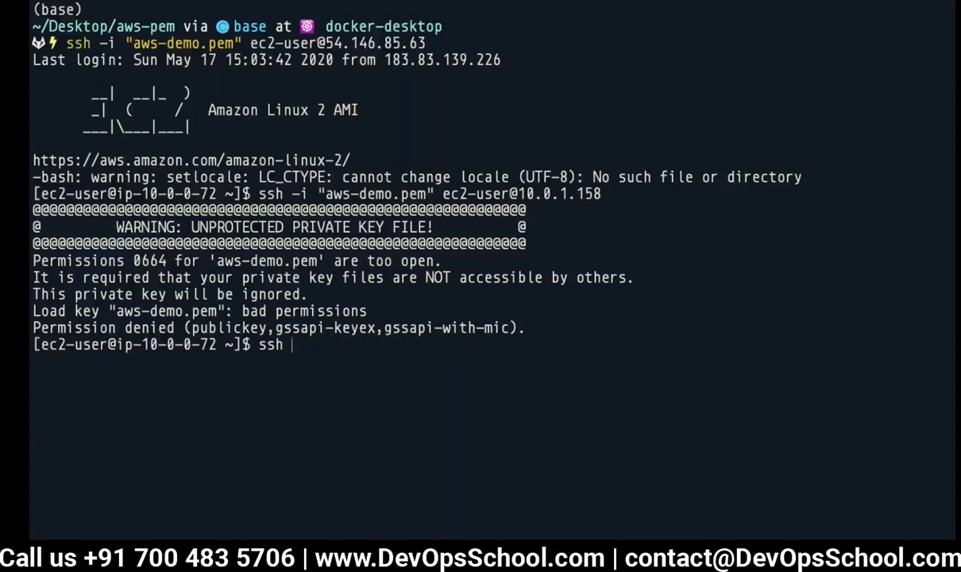
pyautogui.write('chmod 0400 ')
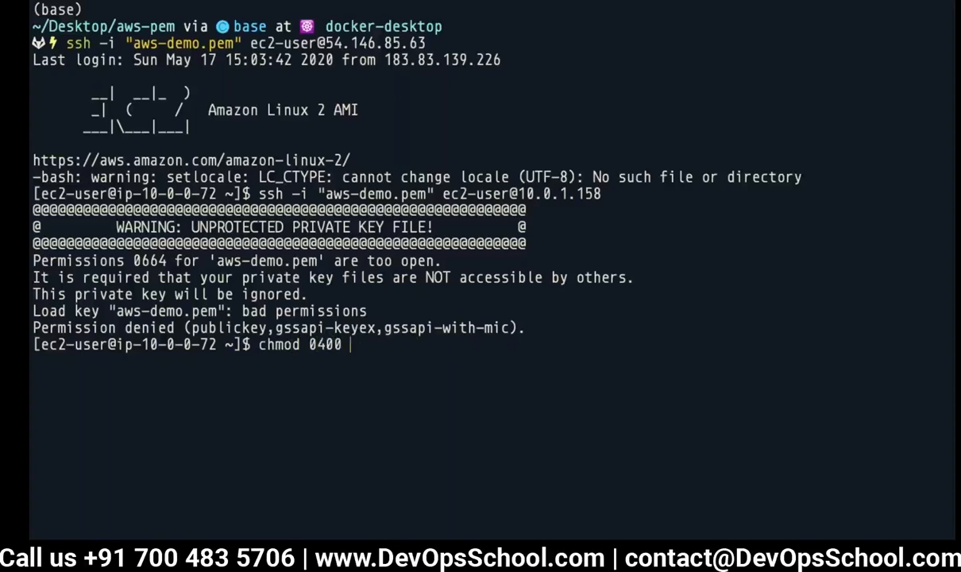
pyautogui.write('aws-d')
pyautogui.press('Tab')
pyautogui.press('Return')
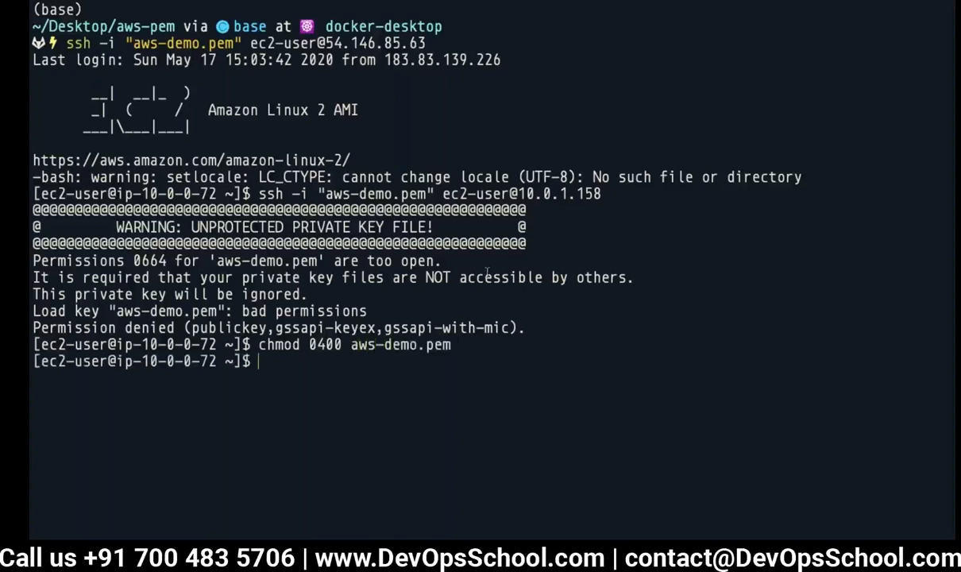
pyautogui.press('Up')
pyautogui.press('Up')
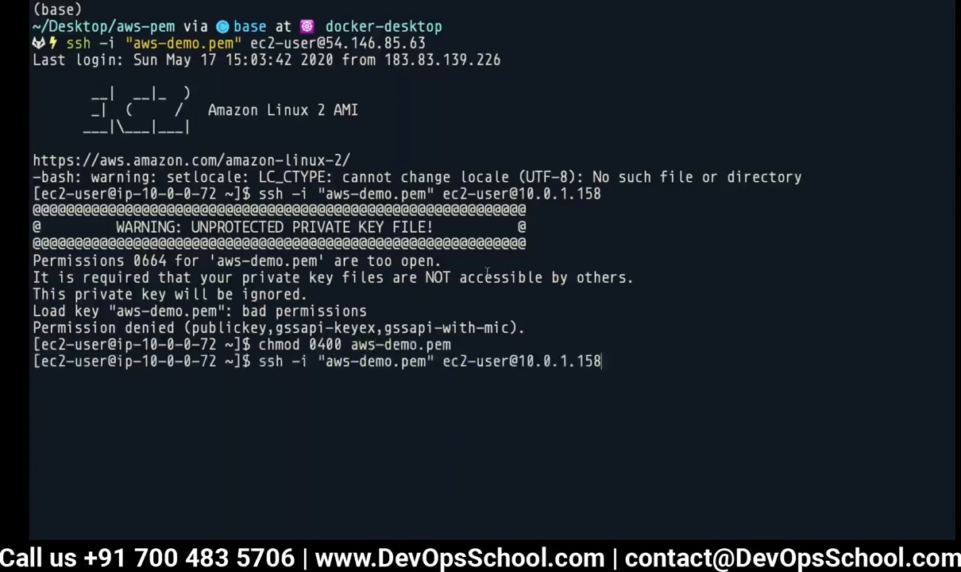
pyautogui.press('Return')
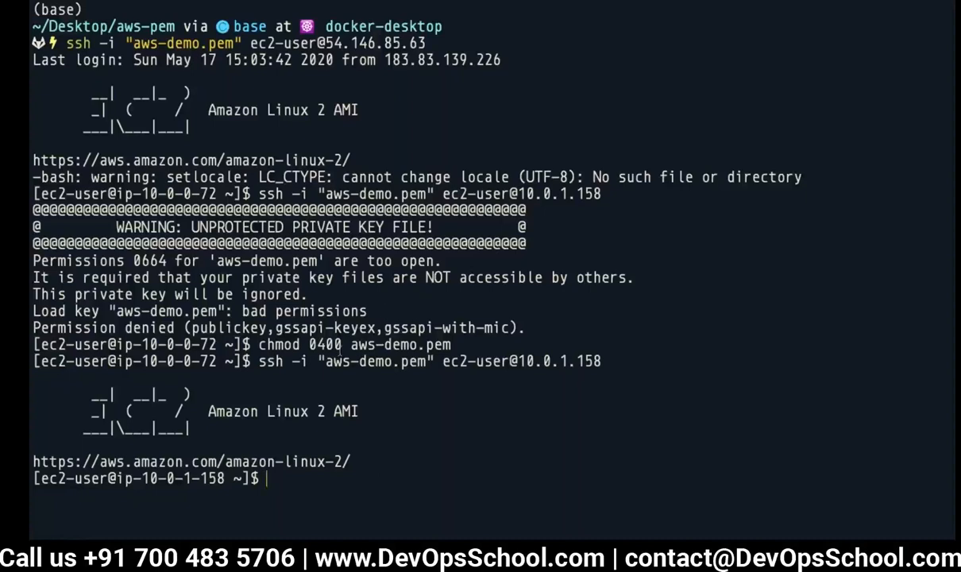
pyautogui.doubleClick(339, 344)
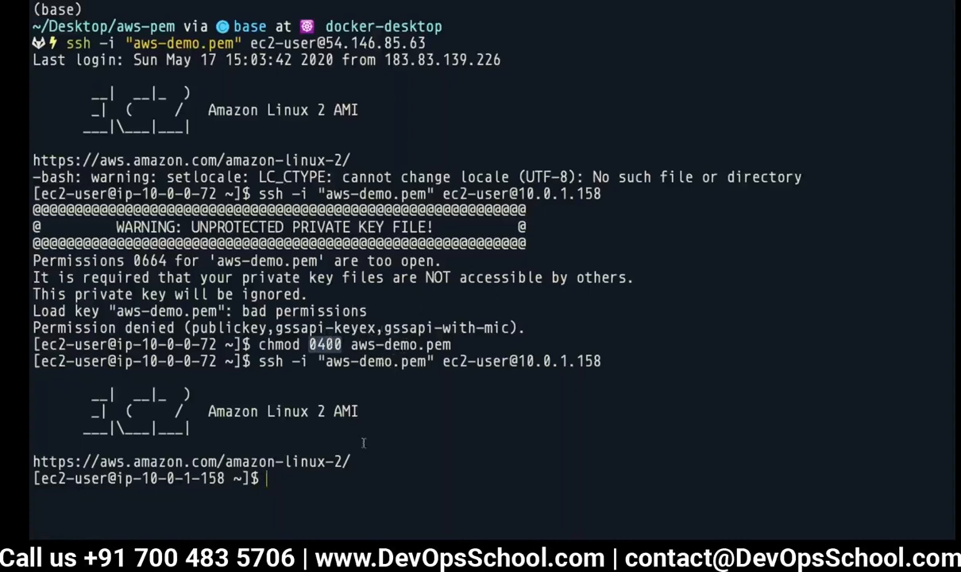
pyautogui.click(341, 476)
pyautogui.write('cle')
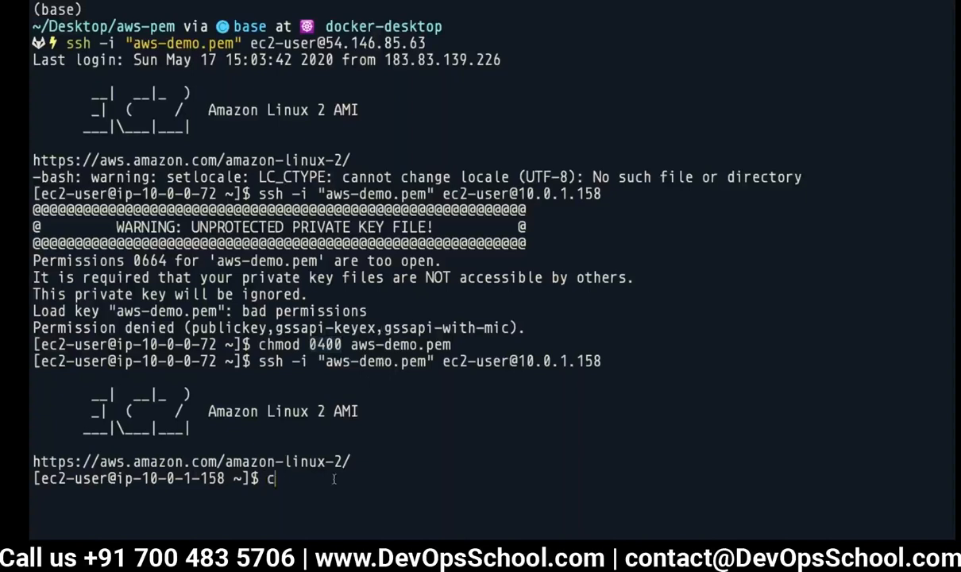
pyautogui.write('ar')
pyautogui.press('Return')
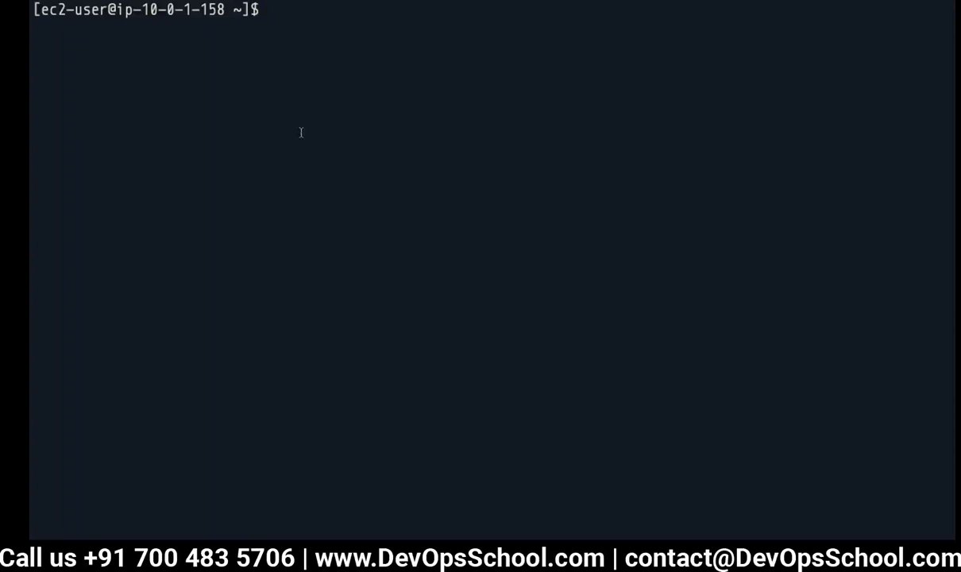
# Step: Switch to the network diagram and add the text "chmod 0400 - Permission - Pem" below the NAT Instance note
pyautogui.hotkey('ctrl', 'Left')
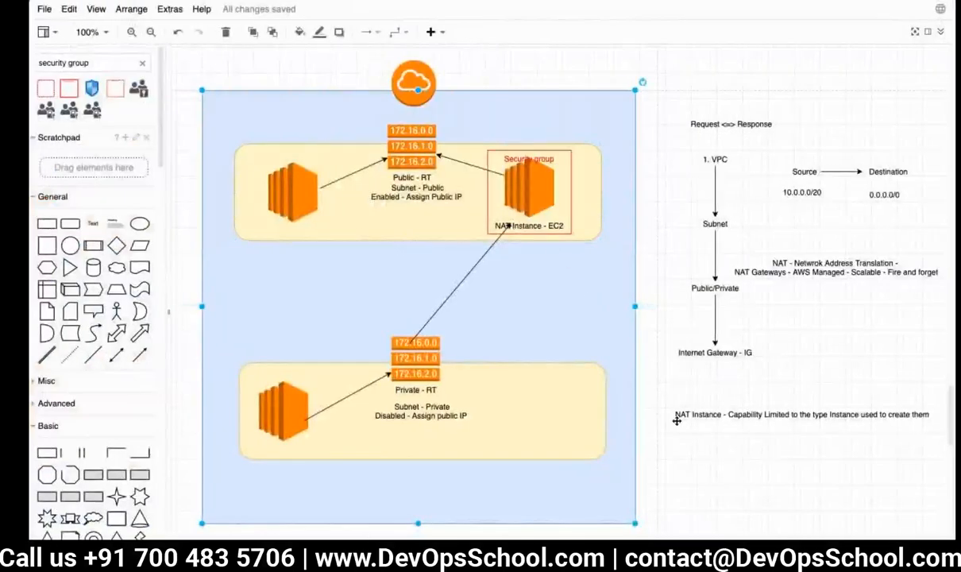
pyautogui.hotkey('ctrl', 'Right')
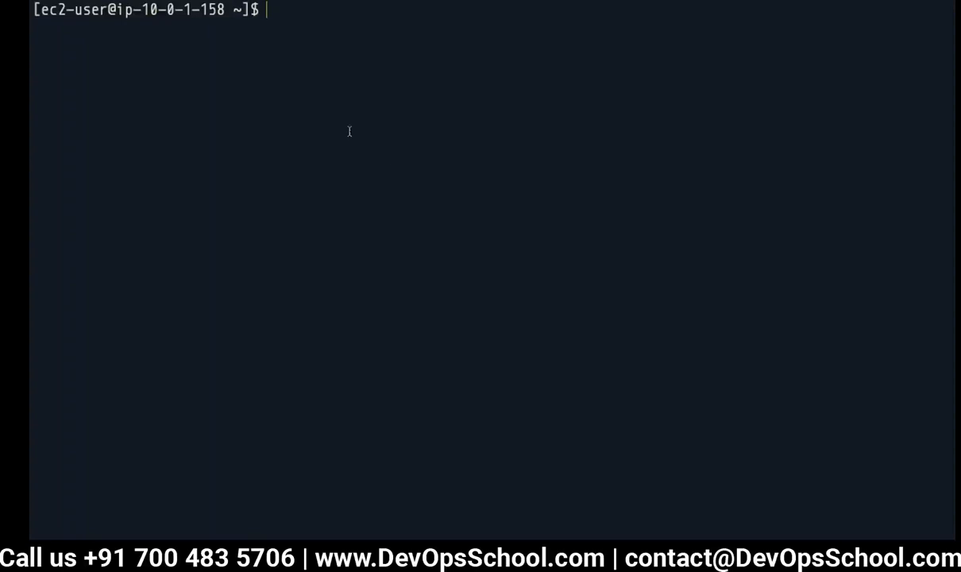
pyautogui.hotkey('ctrl', 'Left')
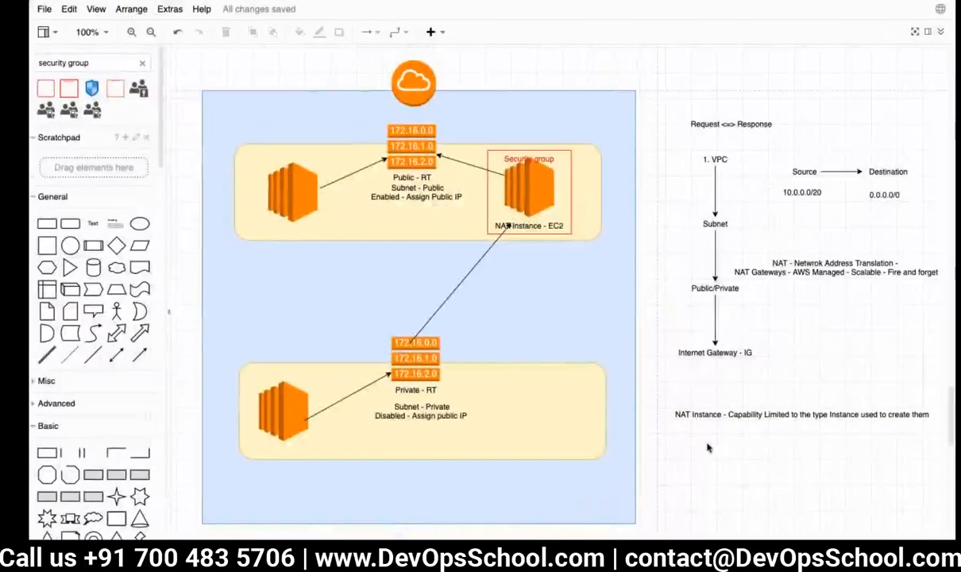
pyautogui.doubleClick(700, 448)
pyautogui.write('Unmod')
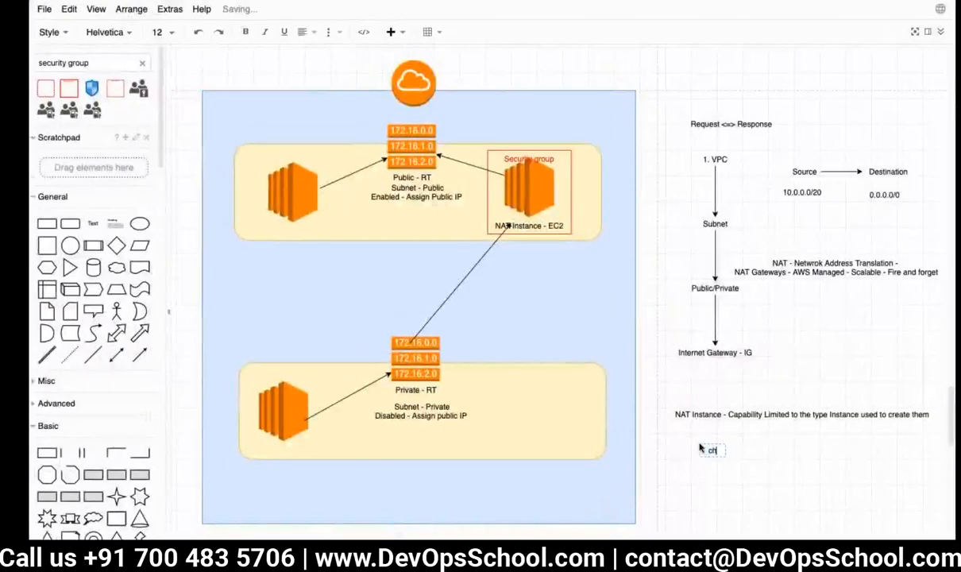
pyautogui.write(' 0')
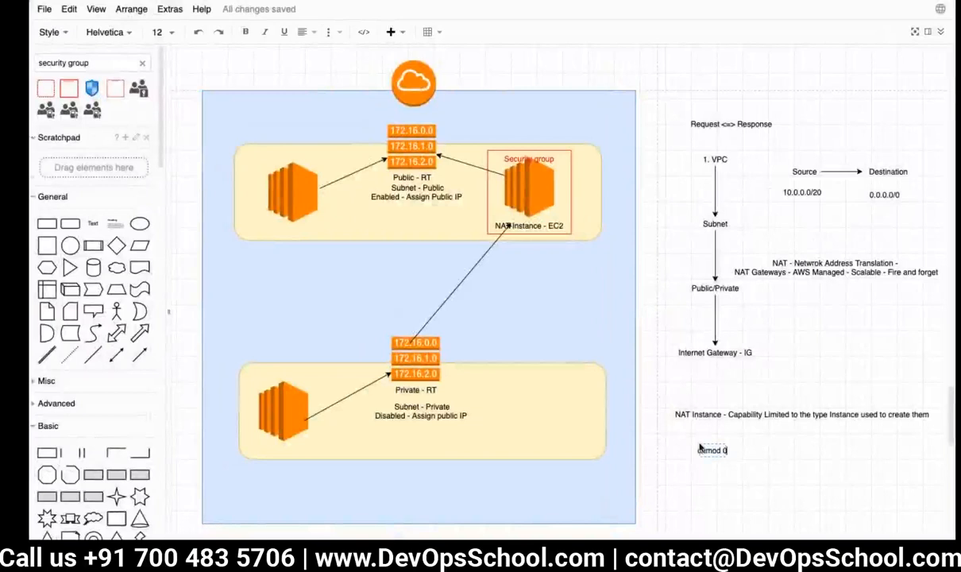
pyautogui.write('400 - Permission')
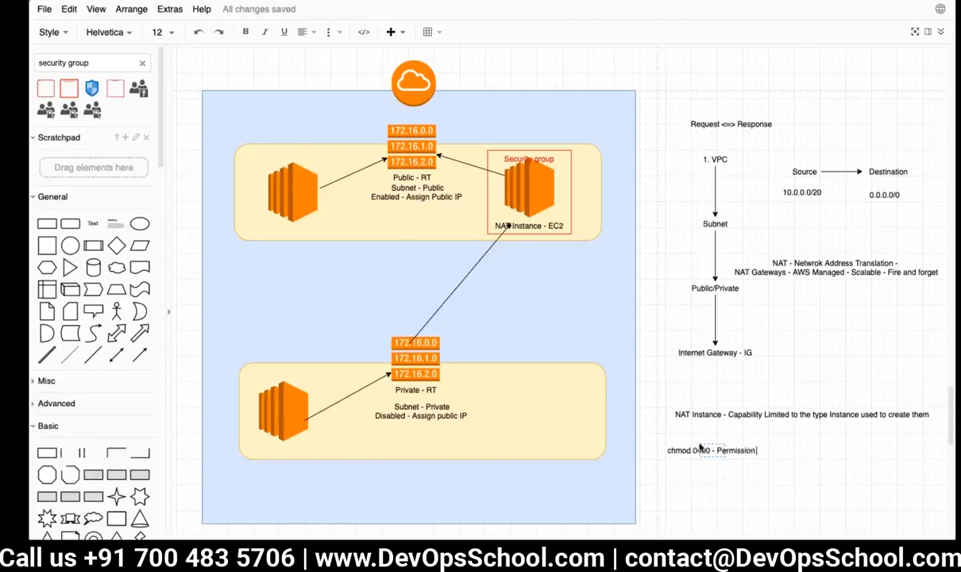
pyautogui.write(' - Perm')
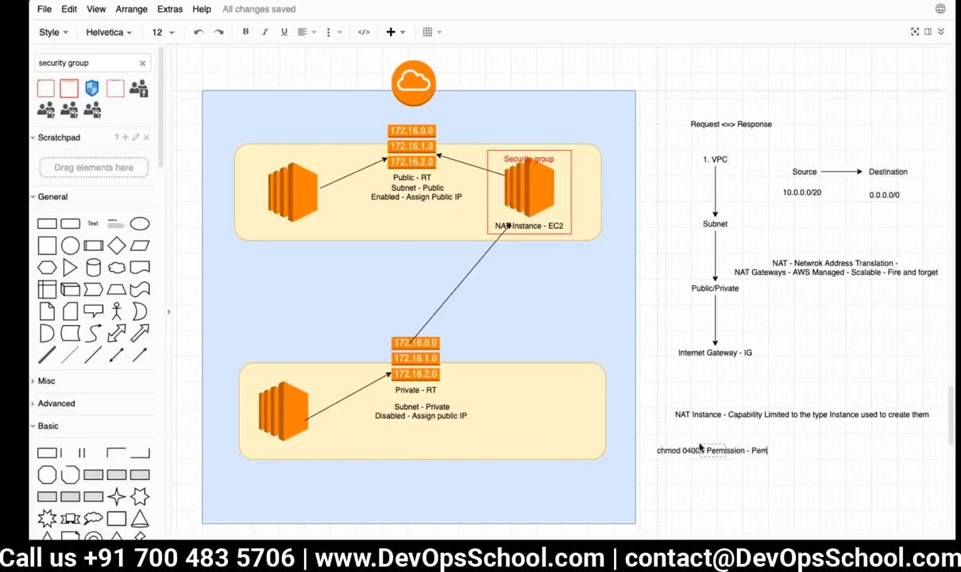
pyautogui.click(776, 487)
pyautogui.hotkey('ctrl', 'Right')
pyautogui.write('curl ')
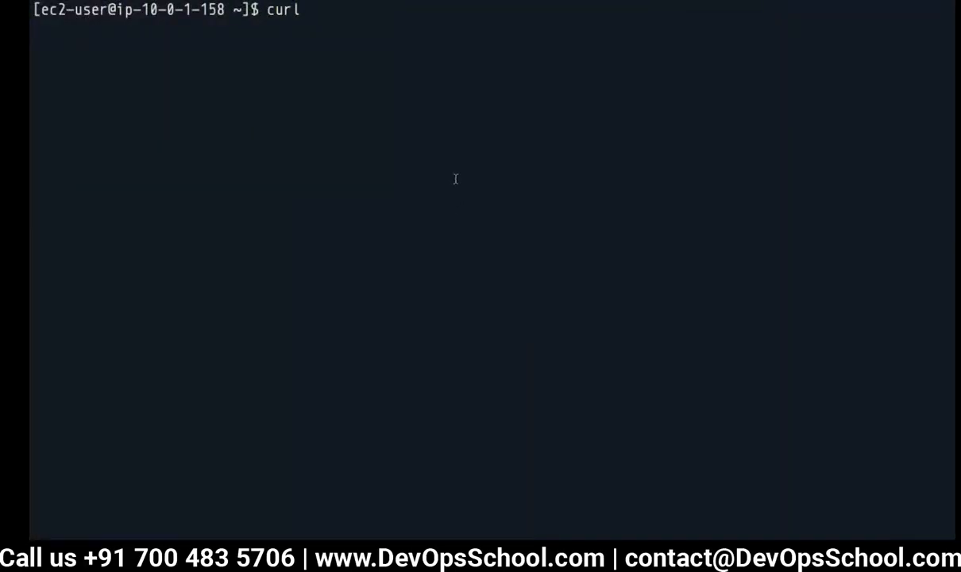
pyautogui.write('www.google.com')
pyautogui.press('Return')
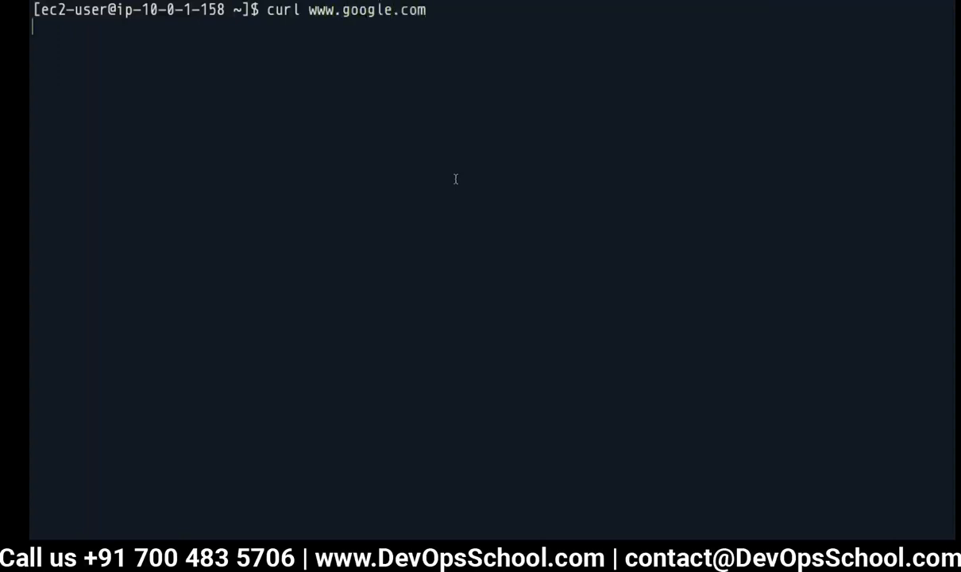
pyautogui.scroll(2, 443, 245)
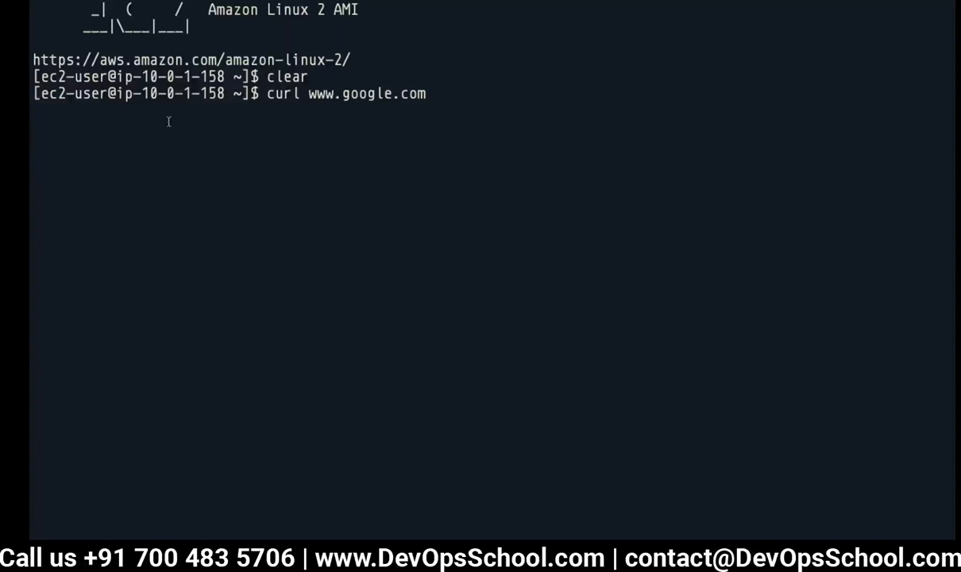
pyautogui.scroll(-2, 168, 120)
pyautogui.hotkey('ctrl', 'c')
pyautogui.hotkey('ctrl', 'c')
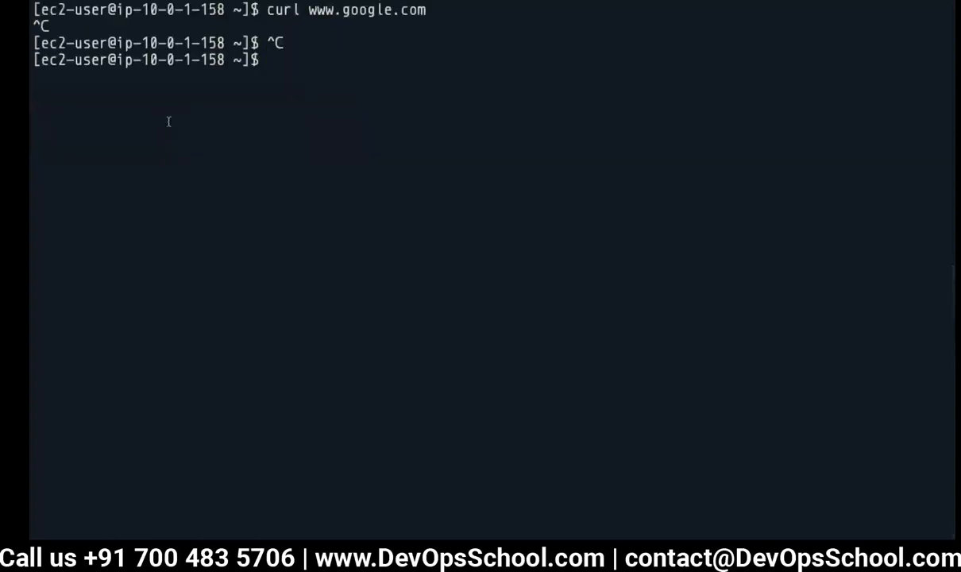
pyautogui.press('Return')
pyautogui.press('Return')
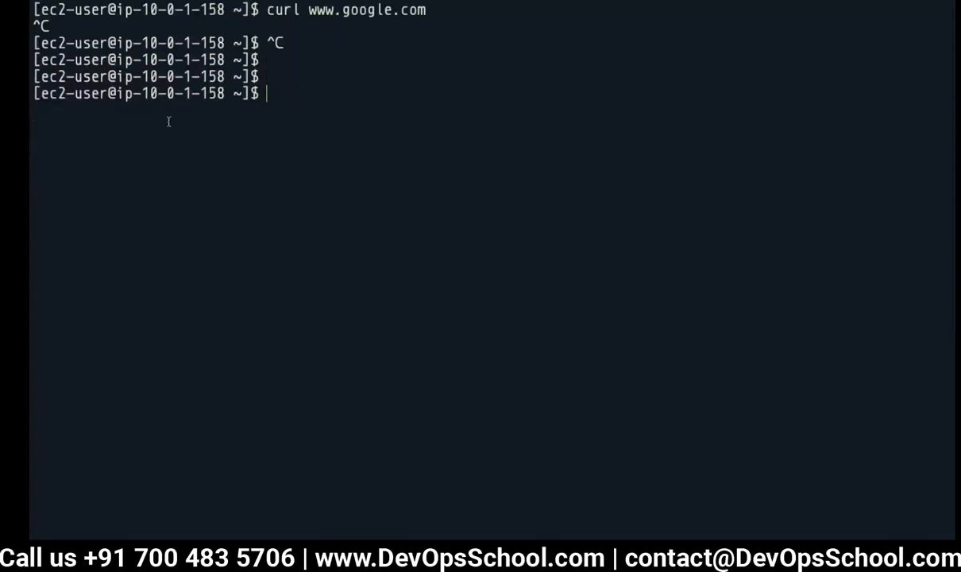
pyautogui.write('ping www.google.com')
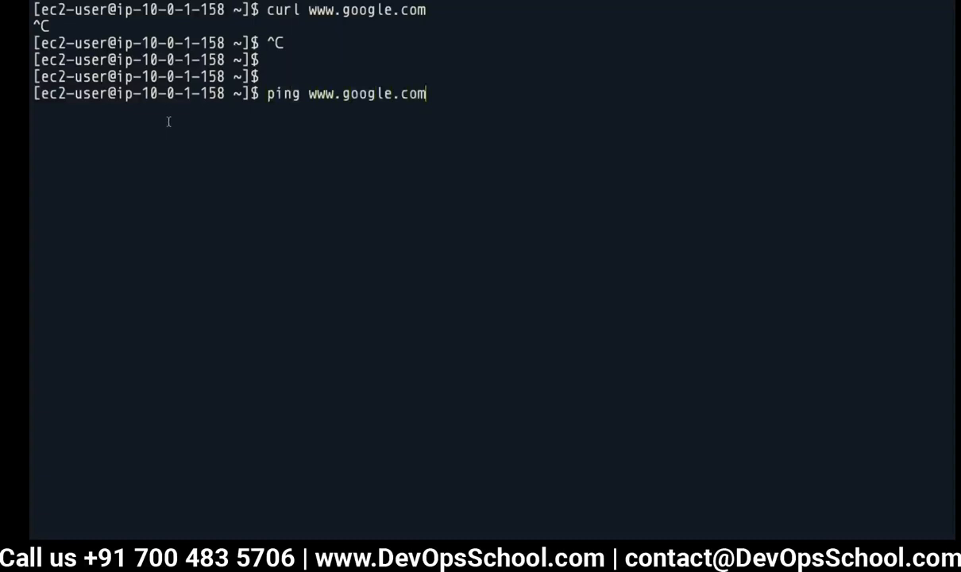
pyautogui.press('Return')
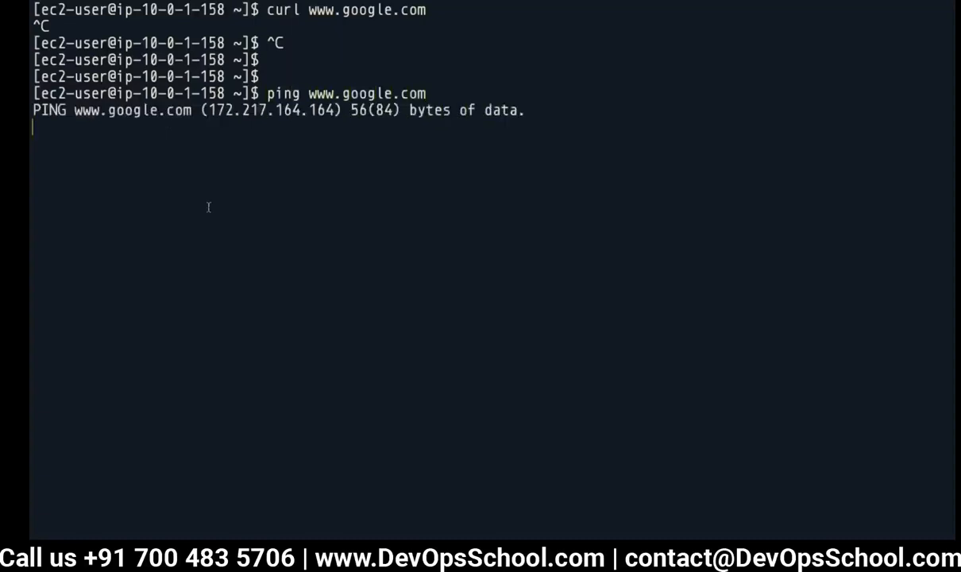
pyautogui.hotkey('ctrl', 'c')
pyautogui.hotkey('ctrl', 'c')
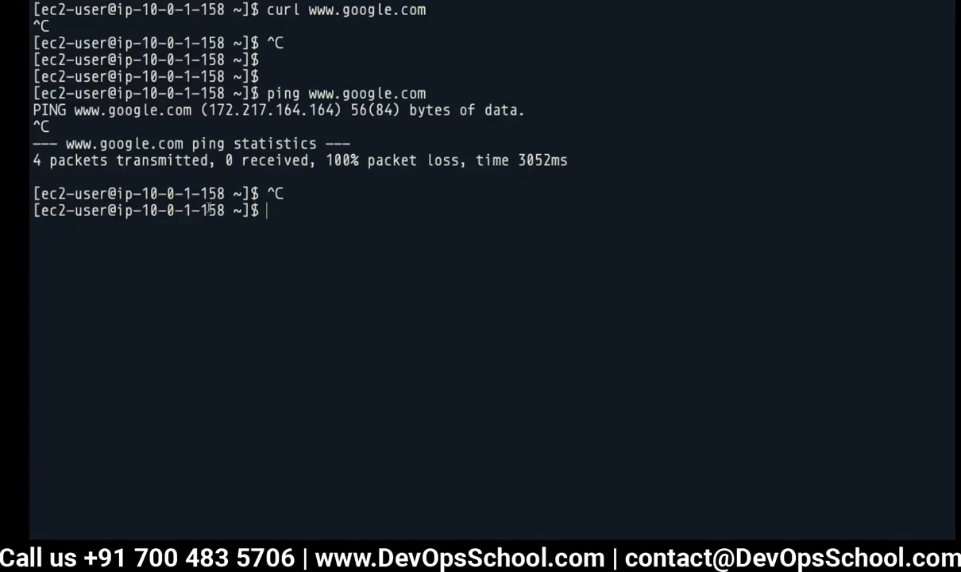
# Step: Run sudo yum update -y on the Private-EC2 instance and try to interrupt it
pyautogui.write('sudo yum upda')
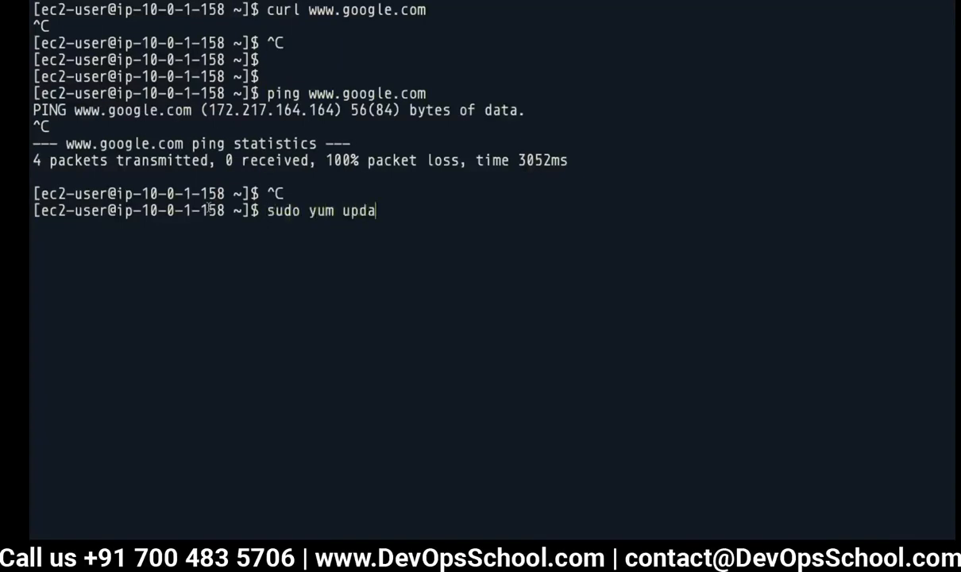
pyautogui.write('te -y')
pyautogui.press('Return')
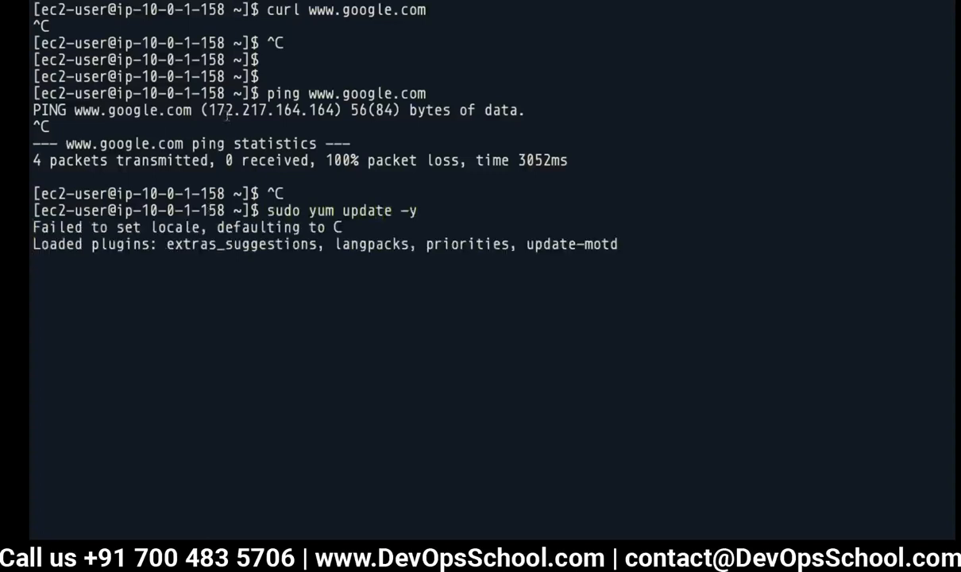
pyautogui.hotkey('ctrl', 'c')
pyautogui.hotkey('ctrl', 'c')
pyautogui.hotkey('ctrl', 'c')
pyautogui.hotkey('ctrl', 'c')
pyautogui.press('Return')
pyautogui.press('Return')
pyautogui.press('Return')
pyautogui.press('Return')
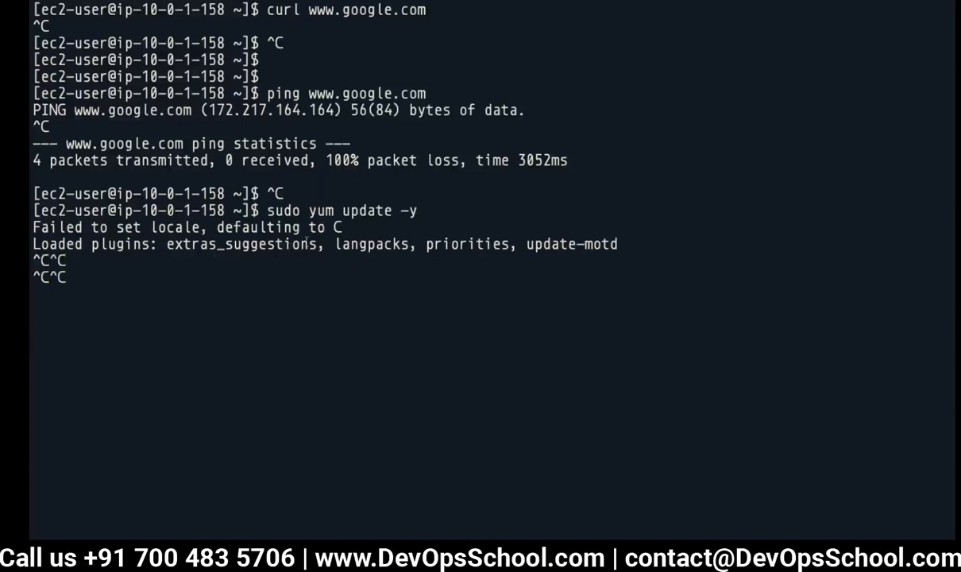
# Step: Try to leave the hanging yum update by entering exit and sending escape characters
pyautogui.hotkey('ctrl', 'x')
pyautogui.hotkey('ctrl', 'x')
pyautogui.press('BackSpace')
pyautogui.press('BackSpace')
pyautogui.write('exit')
pyautogui.press('Return')
pyautogui.press('Escape')
pyautogui.press('Escape')
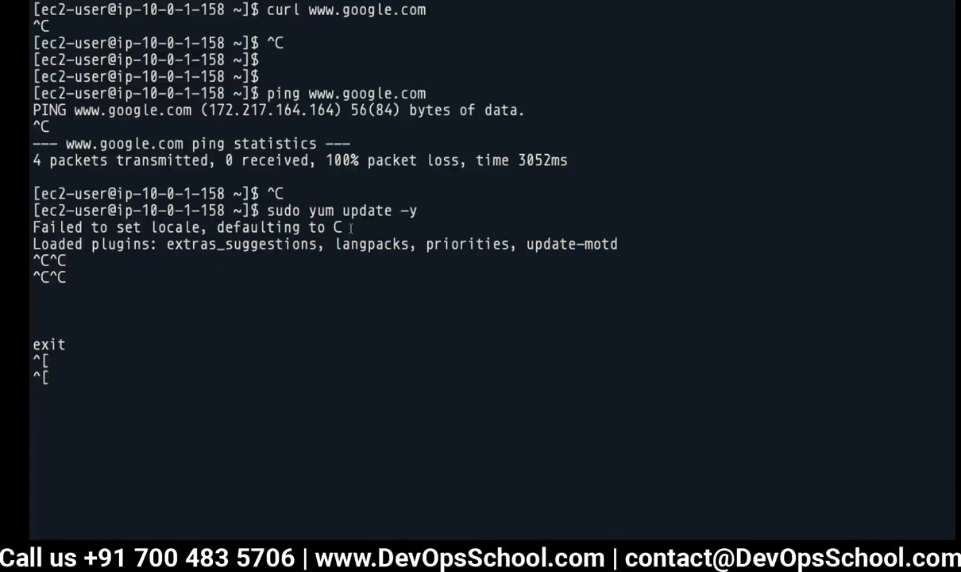
# Step: Switch to the AWS console, start launching a new EC2 instance, and search the AWS Marketplace AMIs for nat
pyautogui.hotkey('ctrl', 'Right')
pyautogui.click(695, 119)
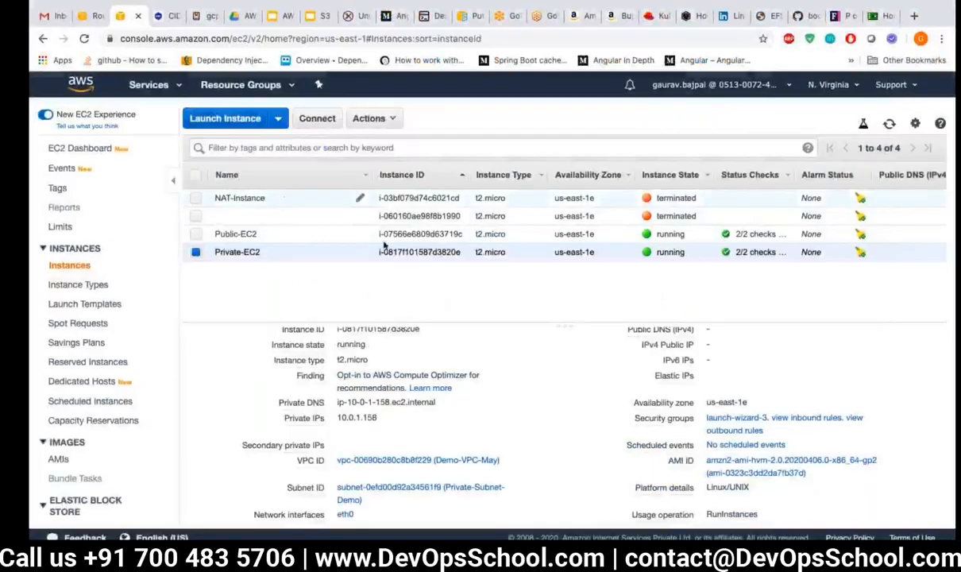
pyautogui.click(270, 199)
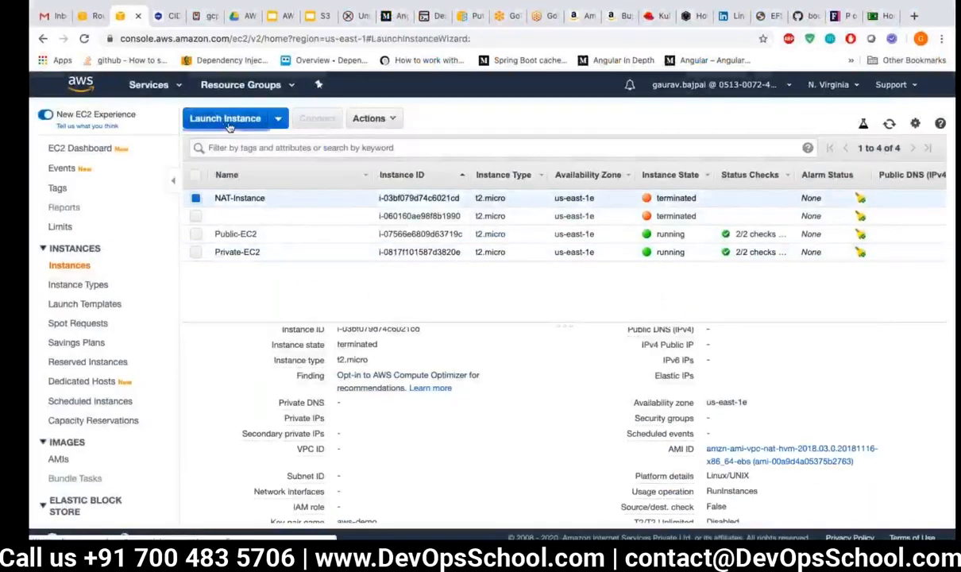
pyautogui.click(221, 119)
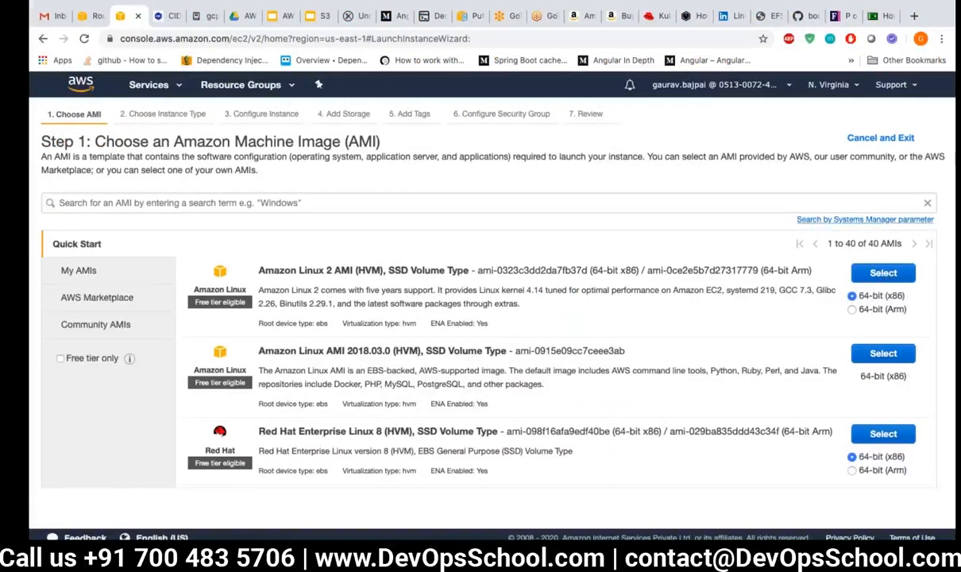
pyautogui.click(256, 202)
pyautogui.write('nat')
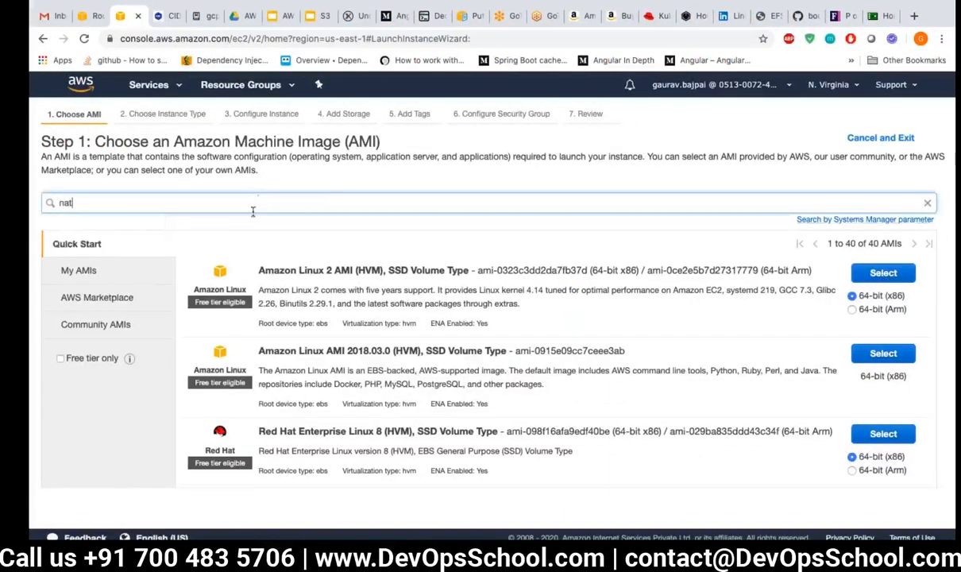
pyautogui.press('Return')
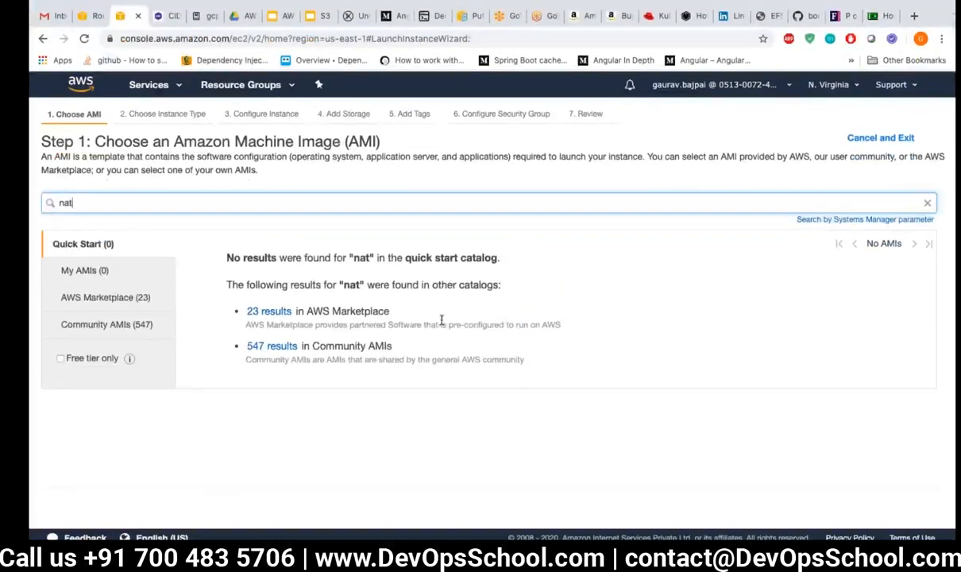
pyautogui.click(99, 299)
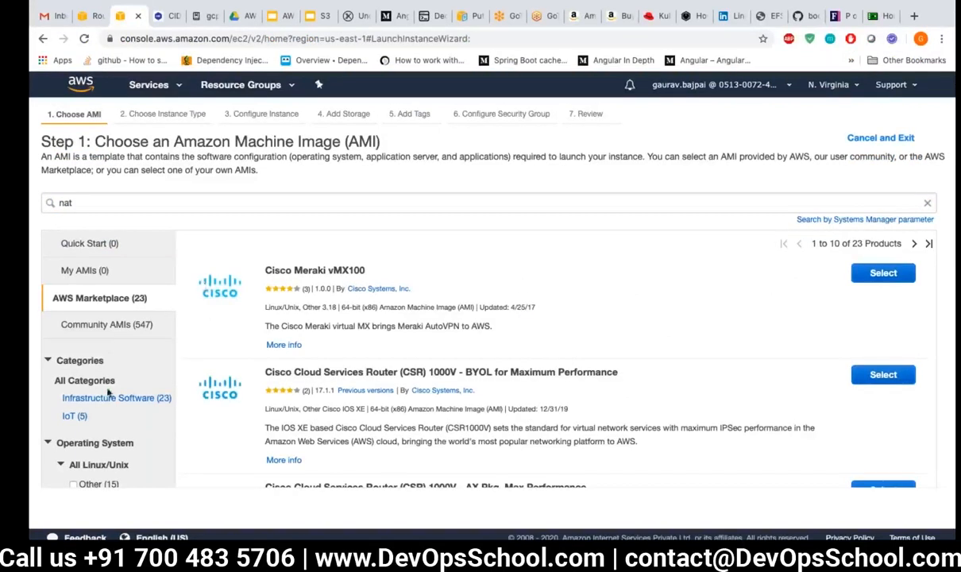
# Step: Filter the community AMIs to Amazon Linux, select amzn-ami-vpc-nat-hvm-2018.03.0.20181116-x86_64-ebs, and continue with the t2.micro type to the instance details
pyautogui.click(101, 319)
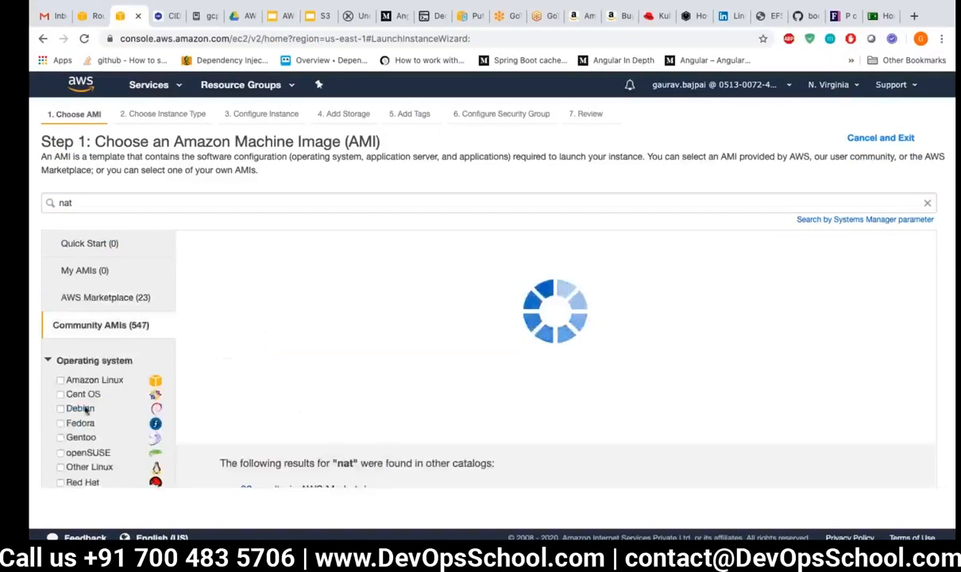
pyautogui.click(103, 381)
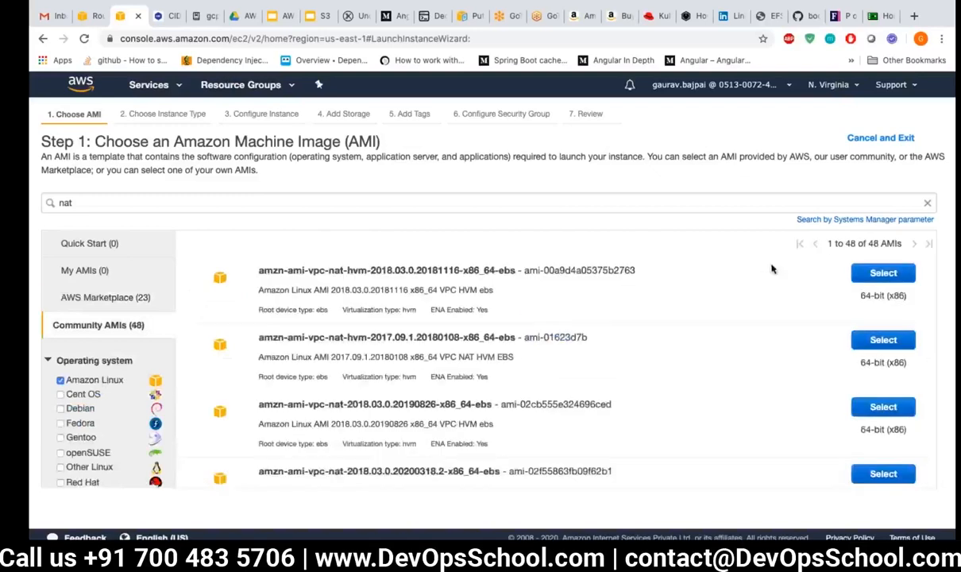
pyautogui.click(895, 278)
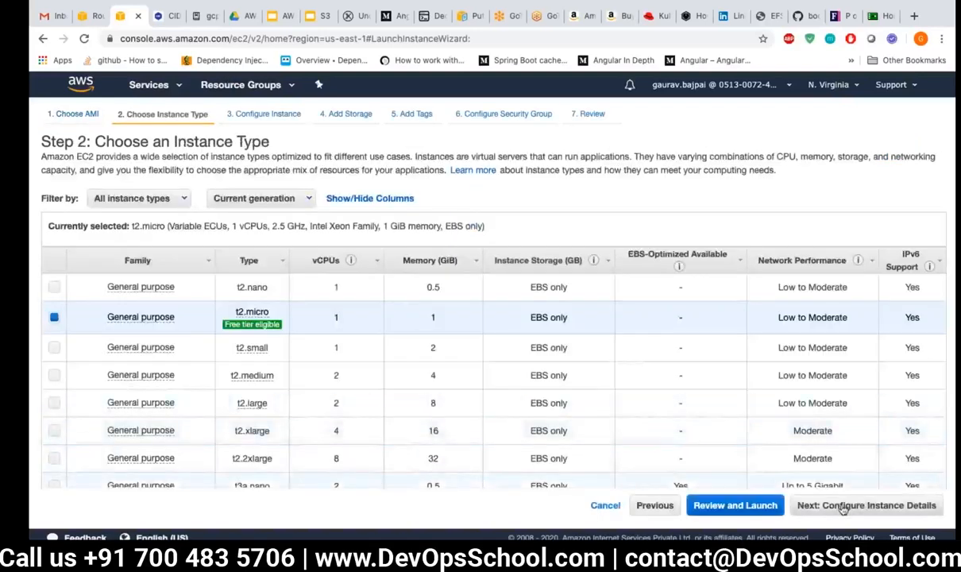
pyautogui.click(843, 507)
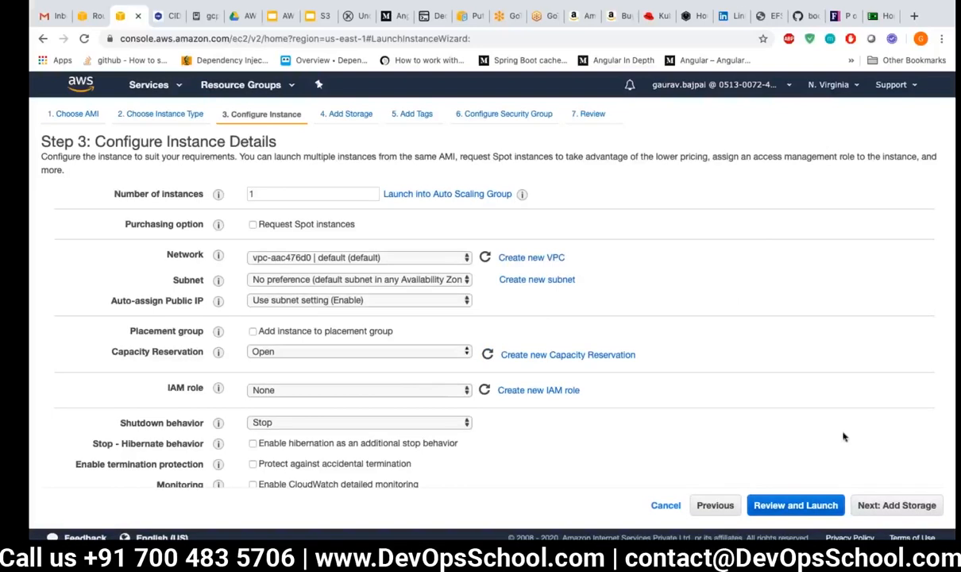
# Step: Place the instance in Demo-VPC-May and Public-Subnet-Demo, keep the subnet setting for auto-assigned public IP, and continue to storage
pyautogui.click(407, 258)
pyautogui.click(407, 271)
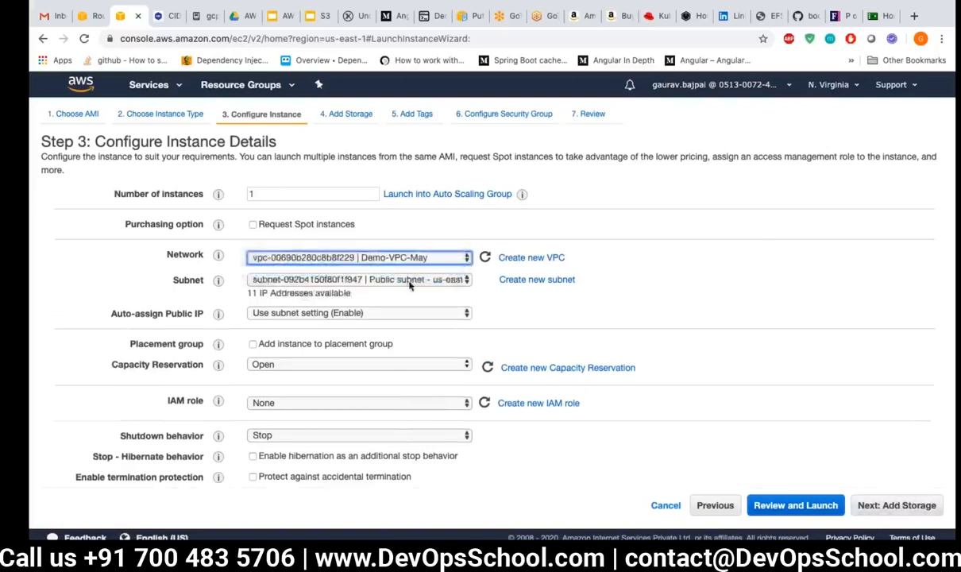
pyautogui.click(402, 280)
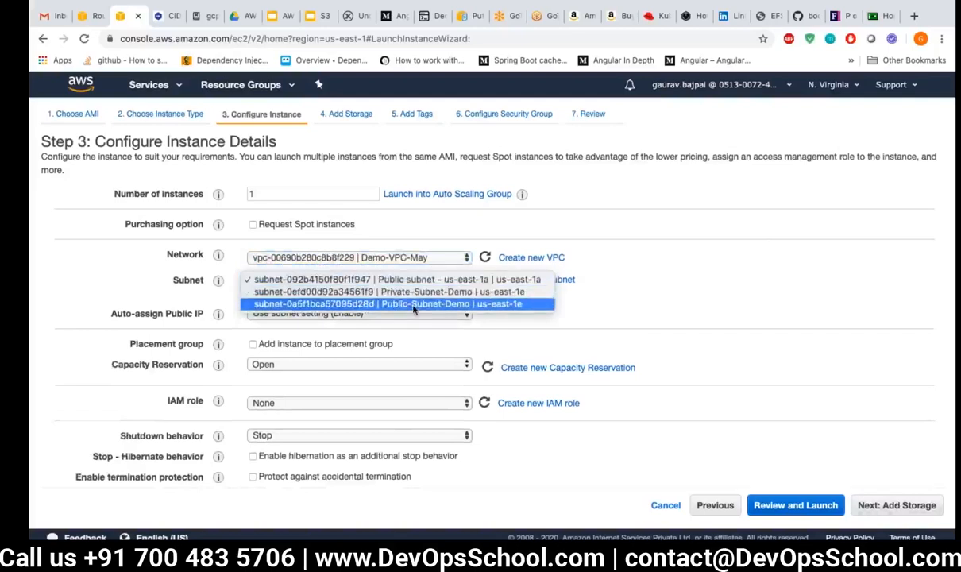
pyautogui.click(413, 306)
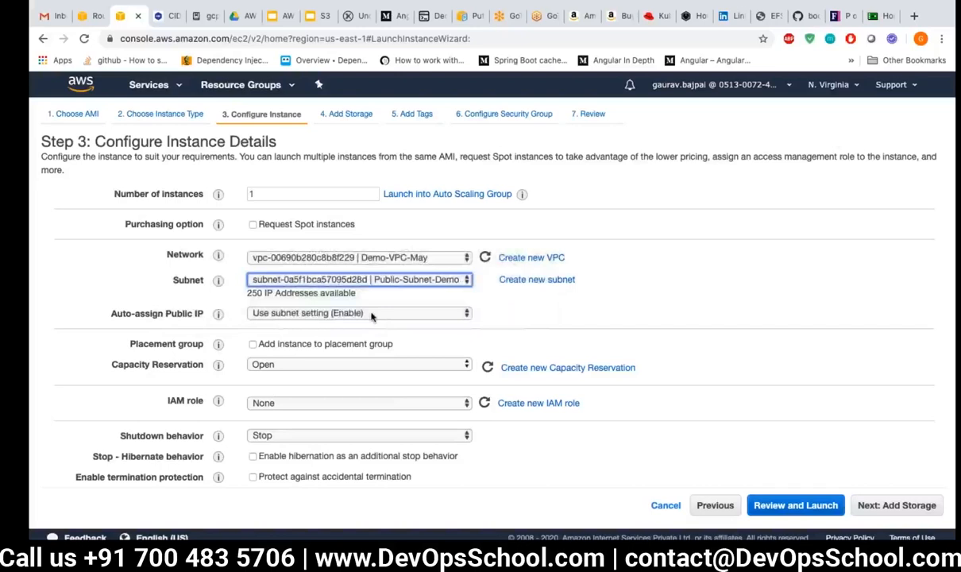
pyautogui.click(355, 312)
pyautogui.click(357, 313)
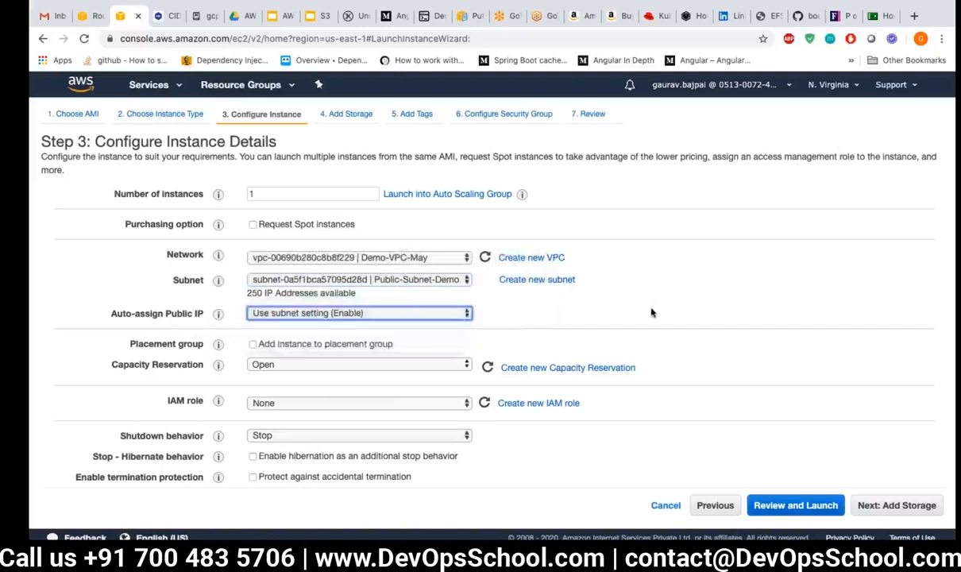
pyautogui.click(897, 506)
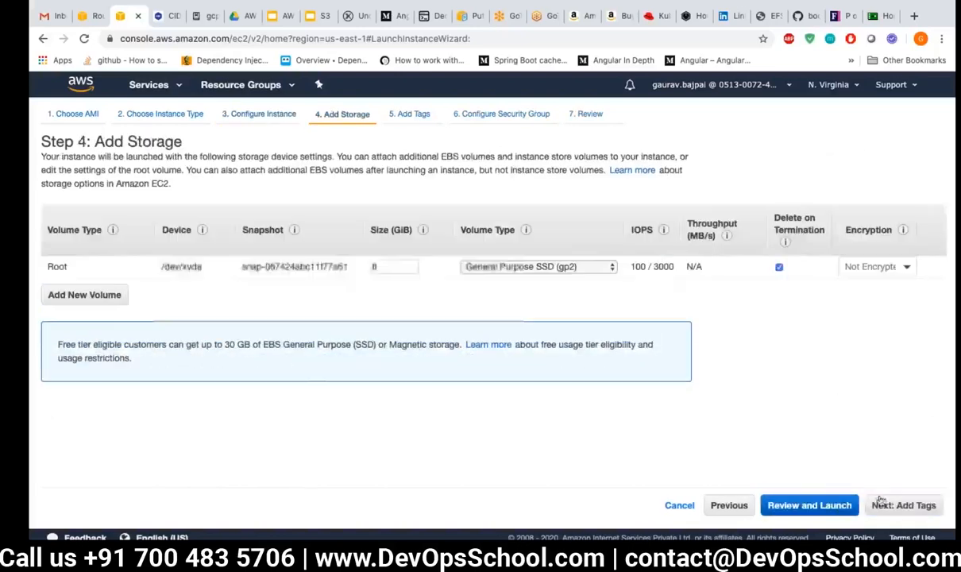
# Step: In the new launch-wizard-5 security group, add an All TCP rule with source 0.0.0.0/0
pyautogui.click(843, 511)
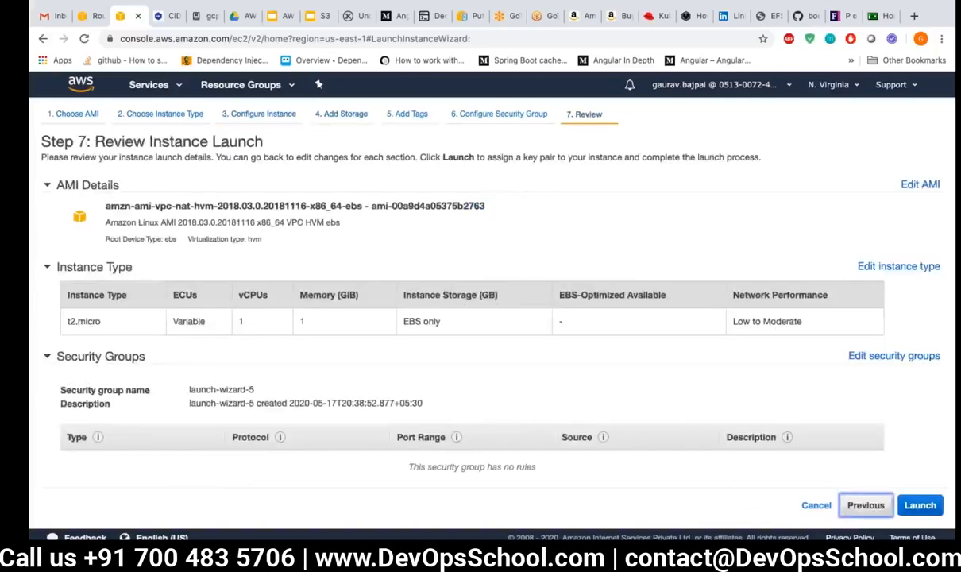
pyautogui.click(866, 505)
pyautogui.click(72, 343)
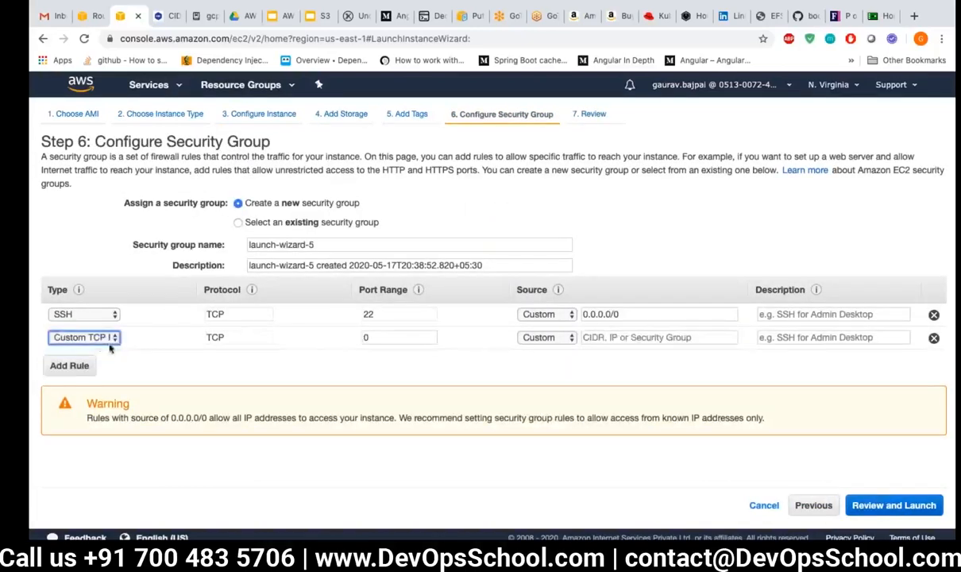
pyautogui.click(102, 339)
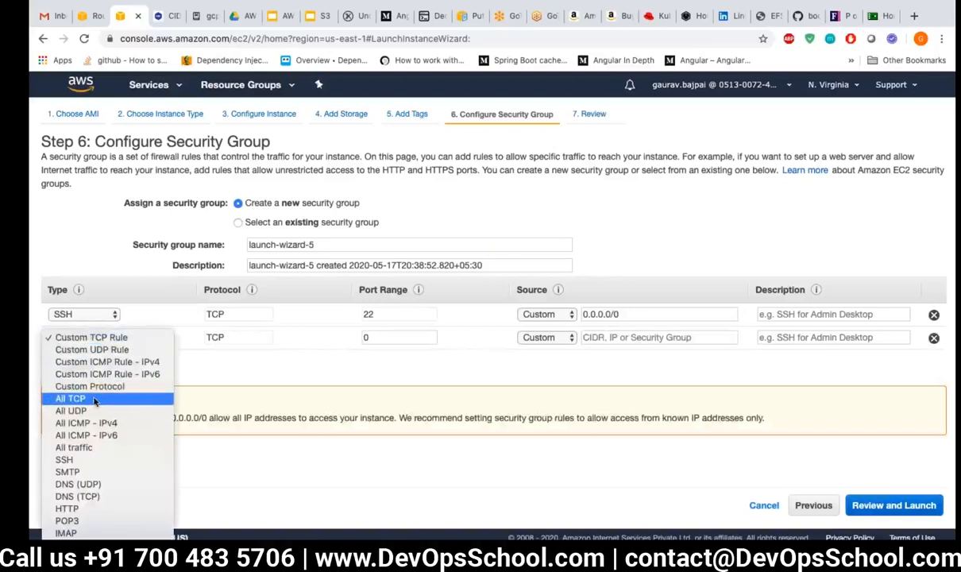
pyautogui.click(94, 399)
pyautogui.click(619, 342)
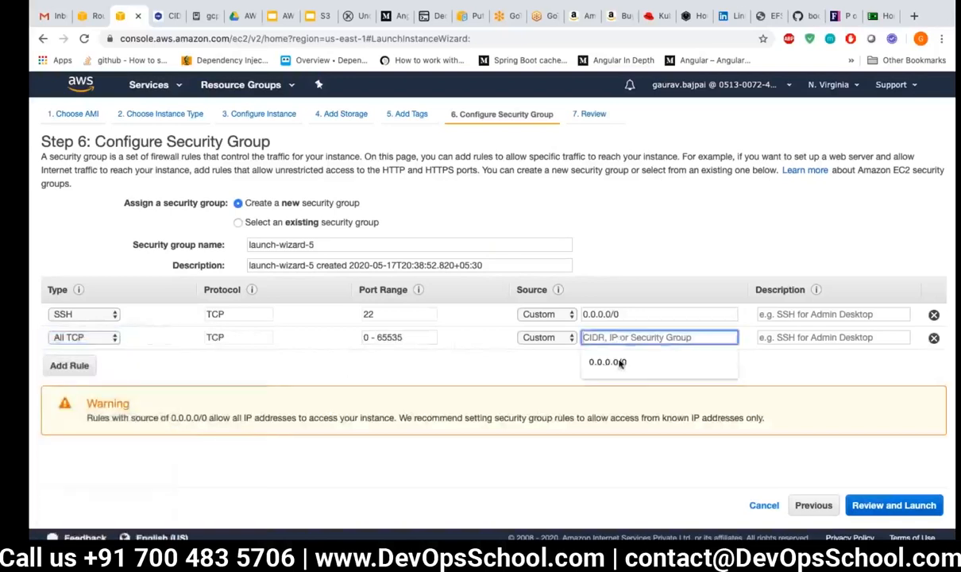
pyautogui.click(618, 363)
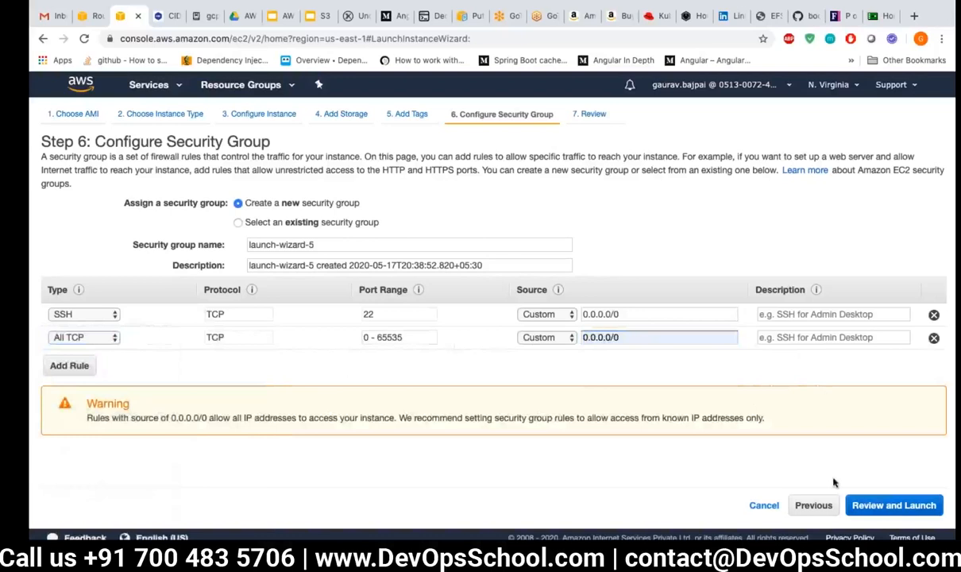
# Step: Review and launch the instance with the existing aws-demo key pair, and return to the EC2 instances list
pyautogui.click(882, 505)
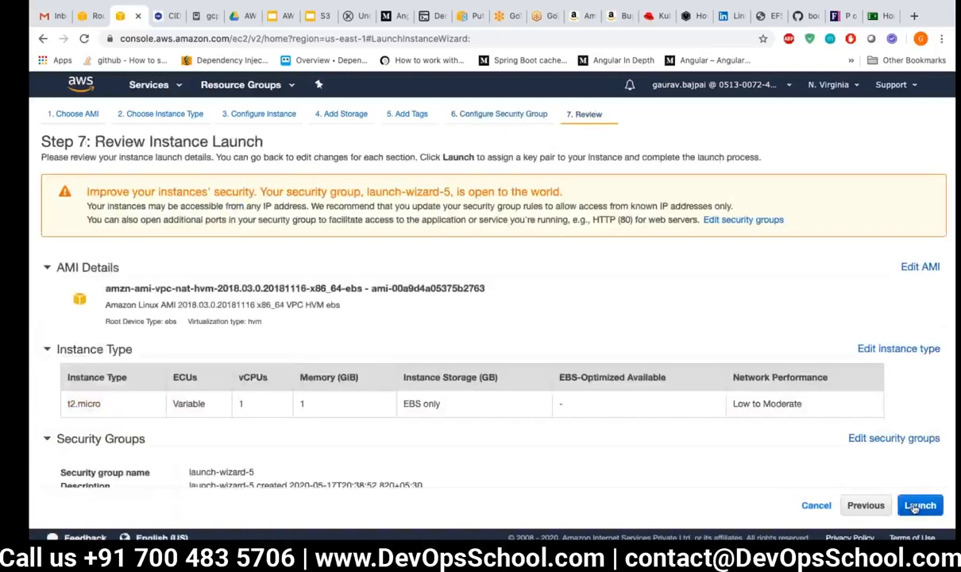
pyautogui.click(917, 505)
pyautogui.click(454, 382)
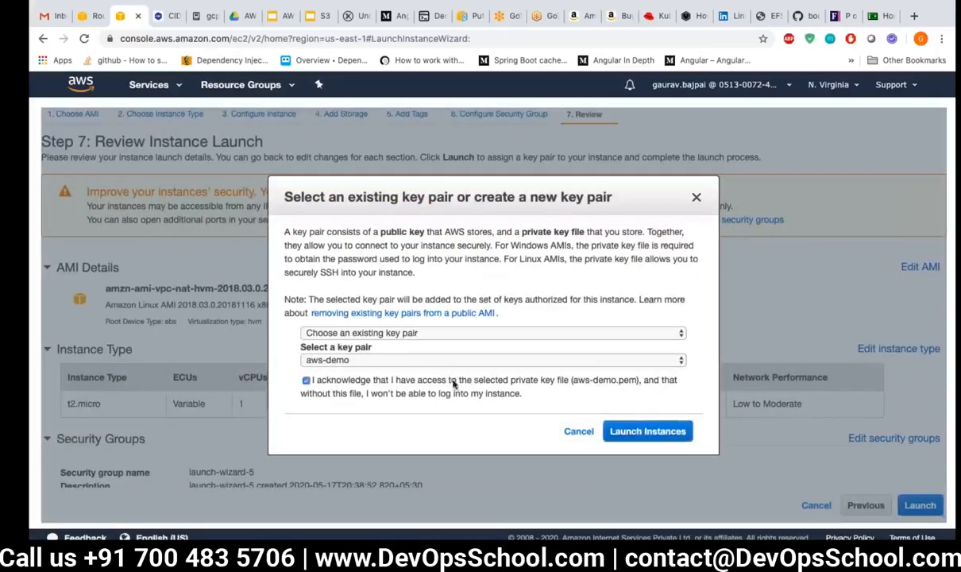
pyautogui.click(627, 432)
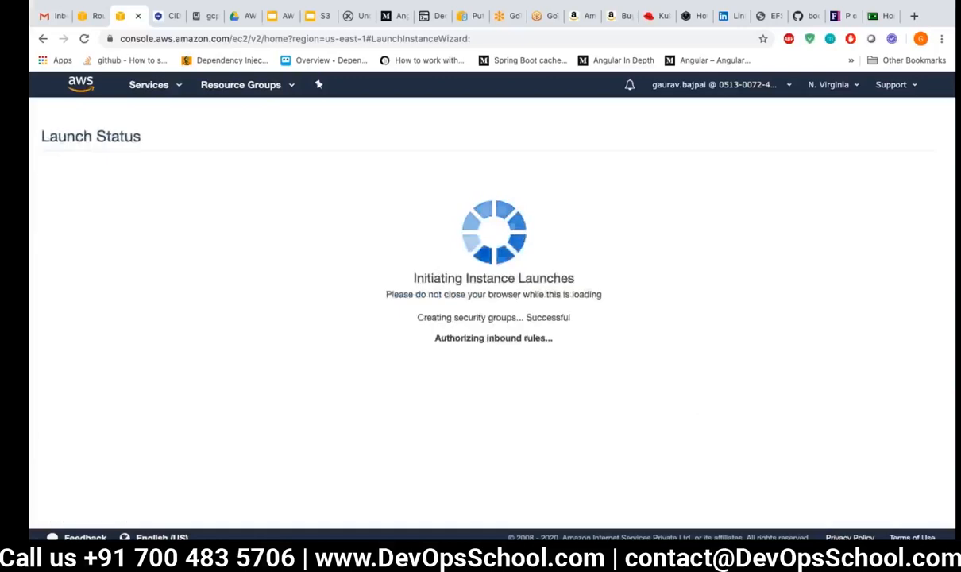
pyautogui.hotkey('ctrl', 'Left')
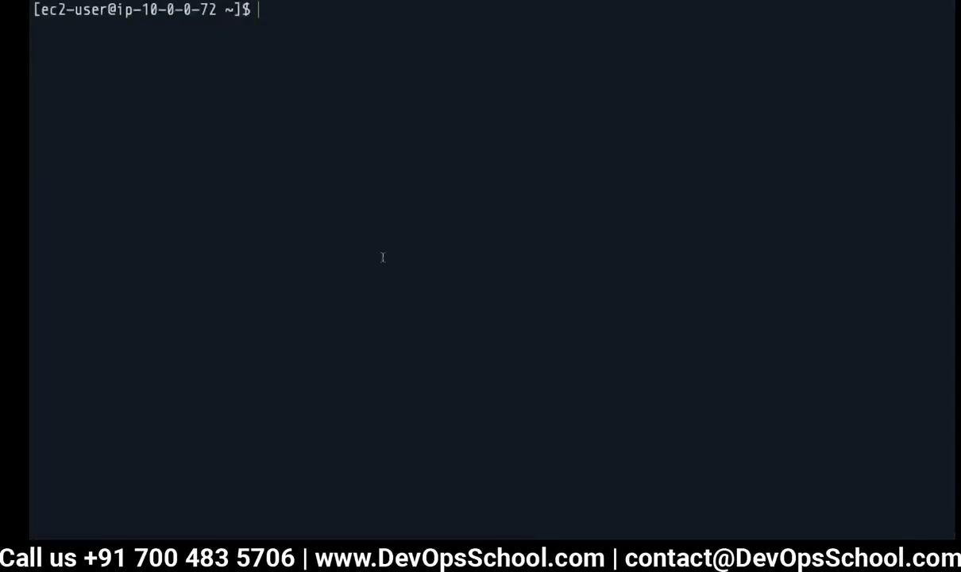
pyautogui.hotkey('ctrl', 'Right')
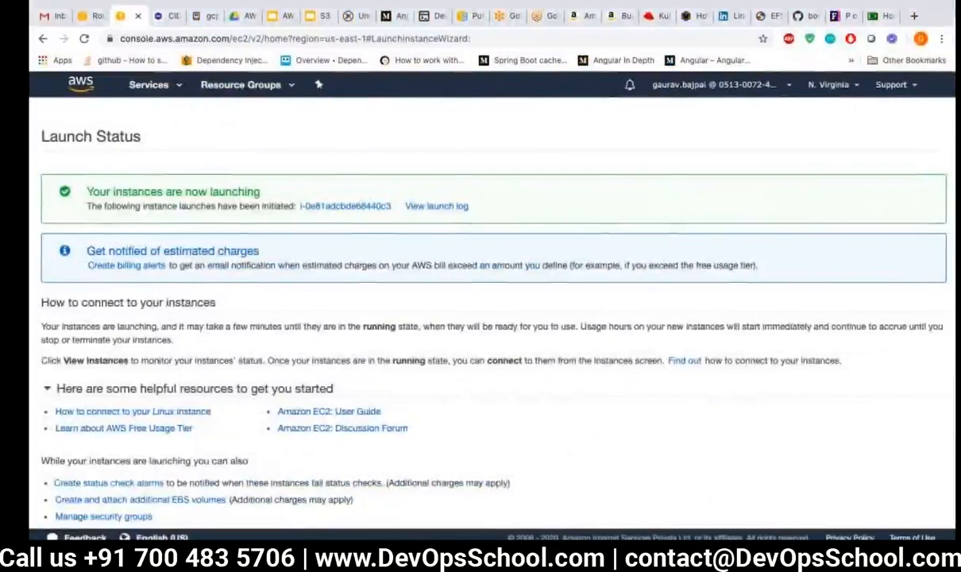
pyautogui.scroll(-2, 493, 318)
pyautogui.click(903, 513)
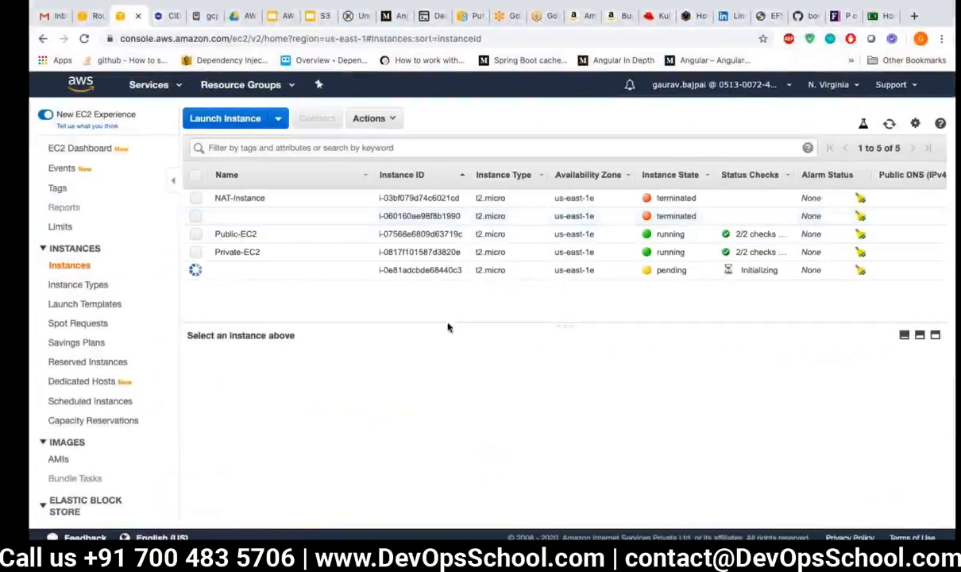
# Step: Name the newly launched, unnamed instance NAT-Instance-2
pyautogui.click(254, 273)
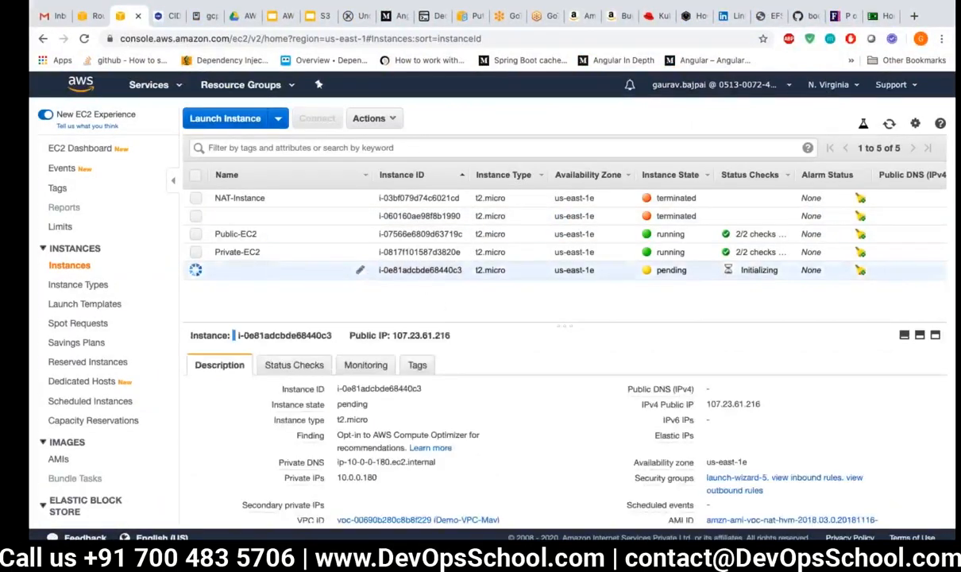
pyautogui.click(360, 270)
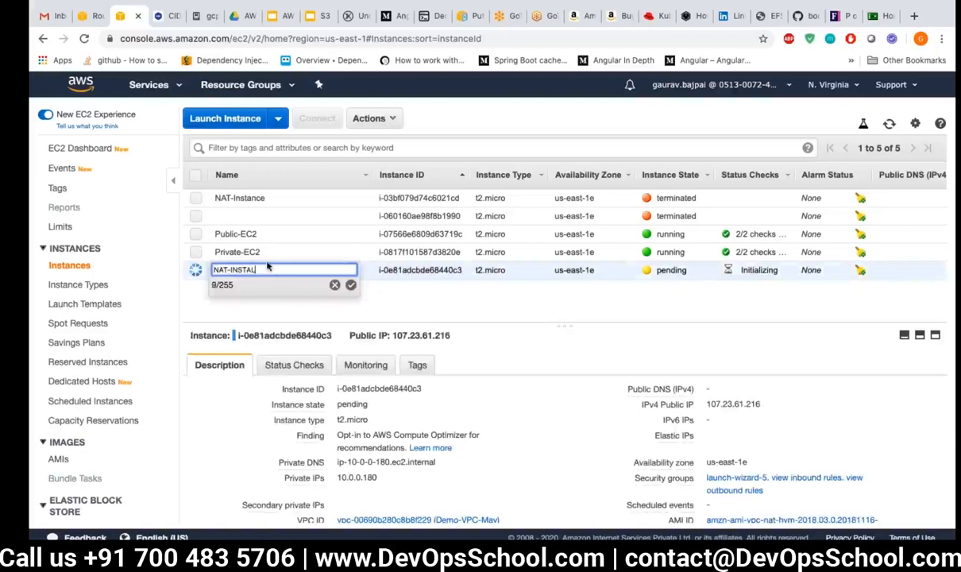
pyautogui.press('BackSpace')
pyautogui.write('NCe')
pyautogui.press('BackSpace')
pyautogui.press('BackSpace')
pyautogui.press('BackSpace')
pyautogui.press('BackSpace')
pyautogui.press('BackSpace')
pyautogui.press('BackSpace')
pyautogui.write('stance-2')
pyautogui.press('Return')
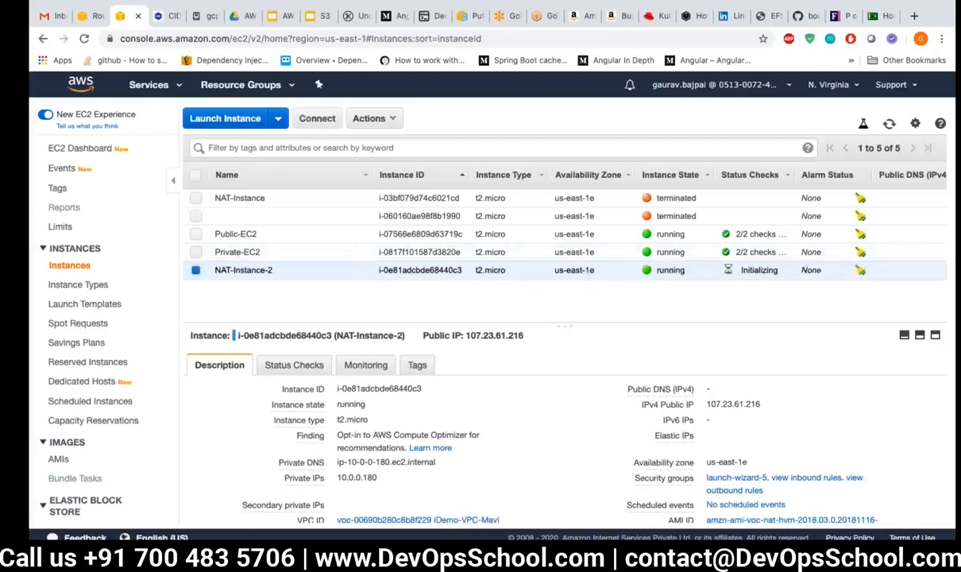
# Step: Disable the source/destination check on NAT-Instance-2
pyautogui.rightClick(556, 268)
pyautogui.moveTo(592, 381)
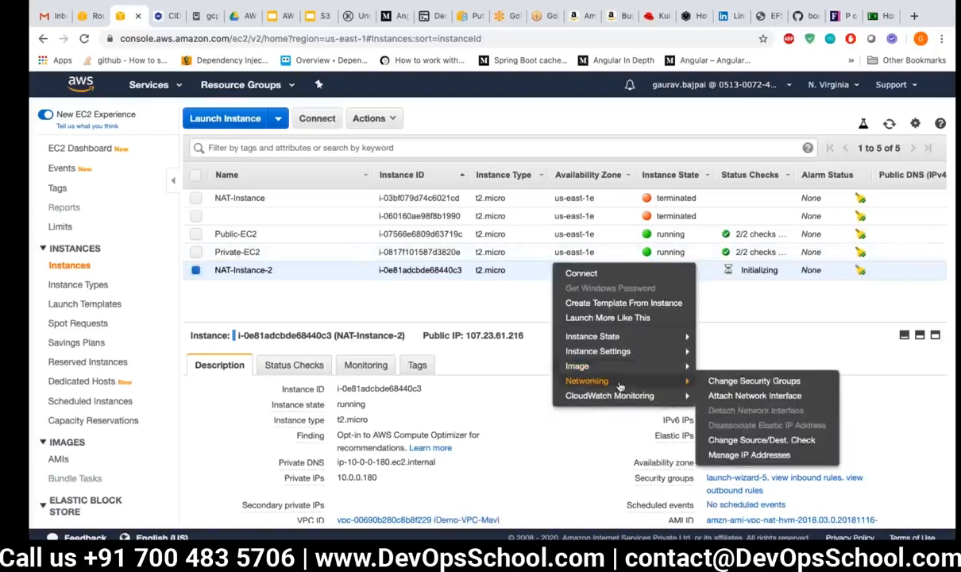
pyautogui.click(805, 441)
pyautogui.click(687, 385)
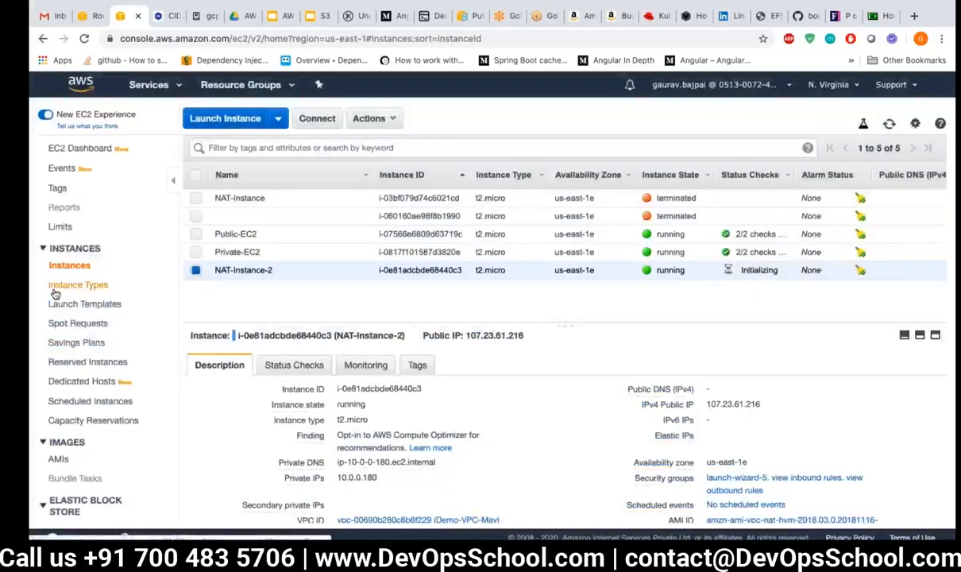
# Step: Switch to the VPC console and look at the subnet associations of the Private-RT-Demo-VPC route table
pyautogui.scroll(-1, 84, 290)
pyautogui.scroll(1, 84, 290)
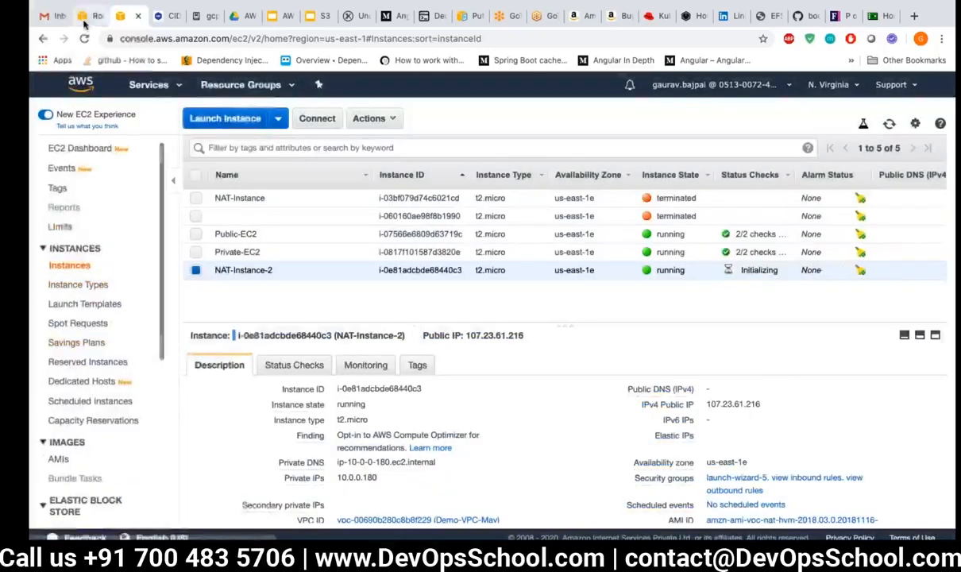
pyautogui.click(92, 16)
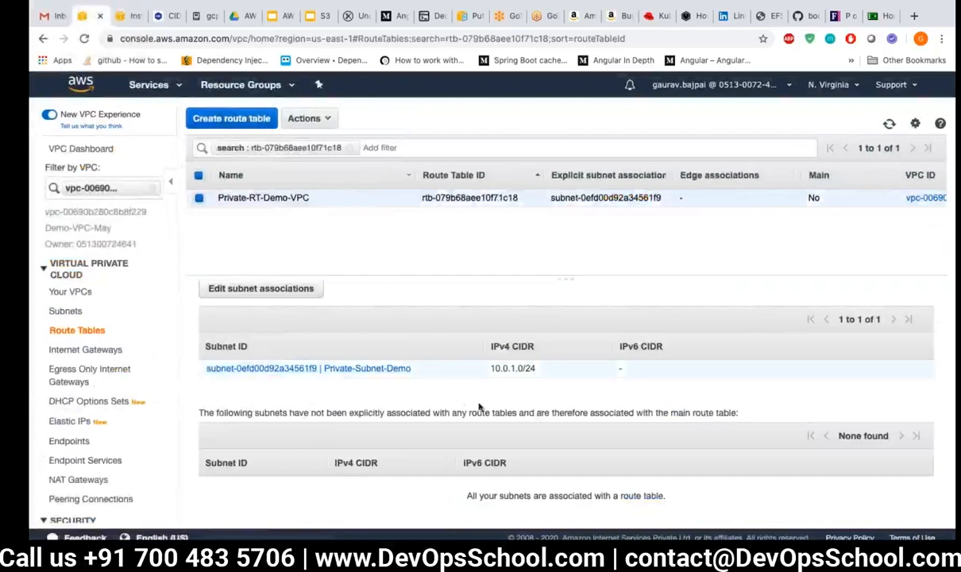
pyautogui.click(260, 289)
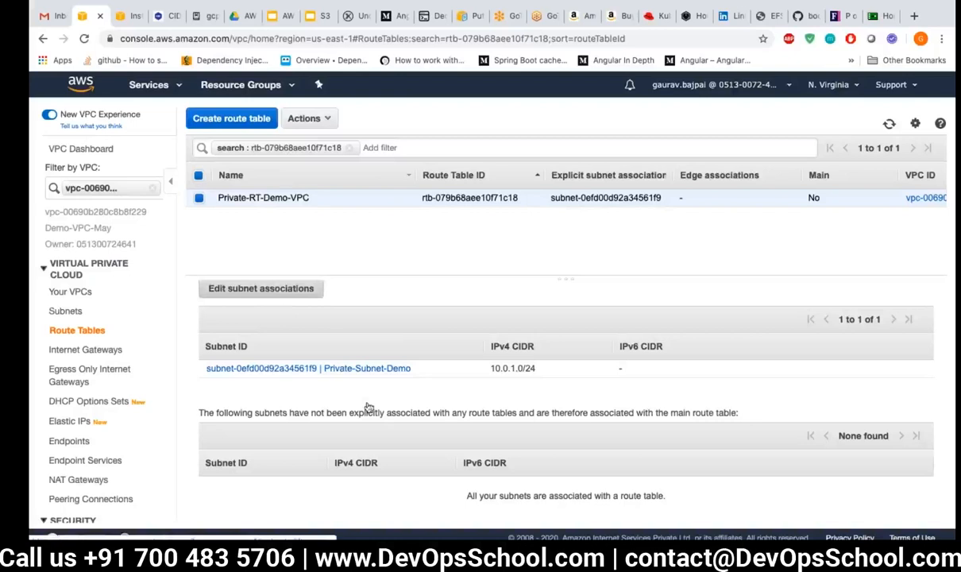
pyautogui.click(795, 439)
# Step: Edit the Private-RT-Demo-VPC routes so that 0.0.0.0/0 targets instance i-0e81adcbde68440c3, and save the routes
pyautogui.click(309, 318)
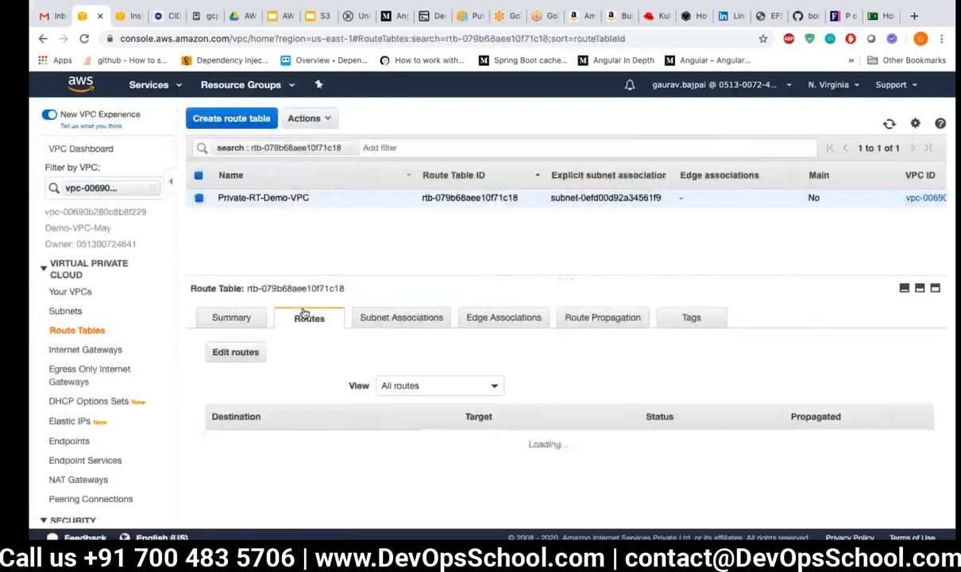
pyautogui.click(242, 353)
pyautogui.click(408, 244)
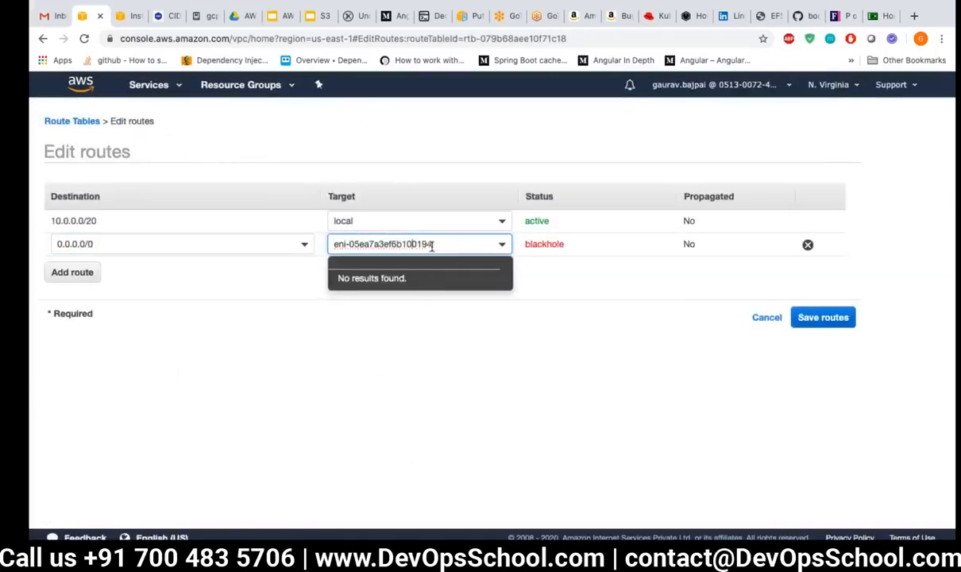
pyautogui.moveTo(442, 244); pyautogui.dragTo(332, 249)
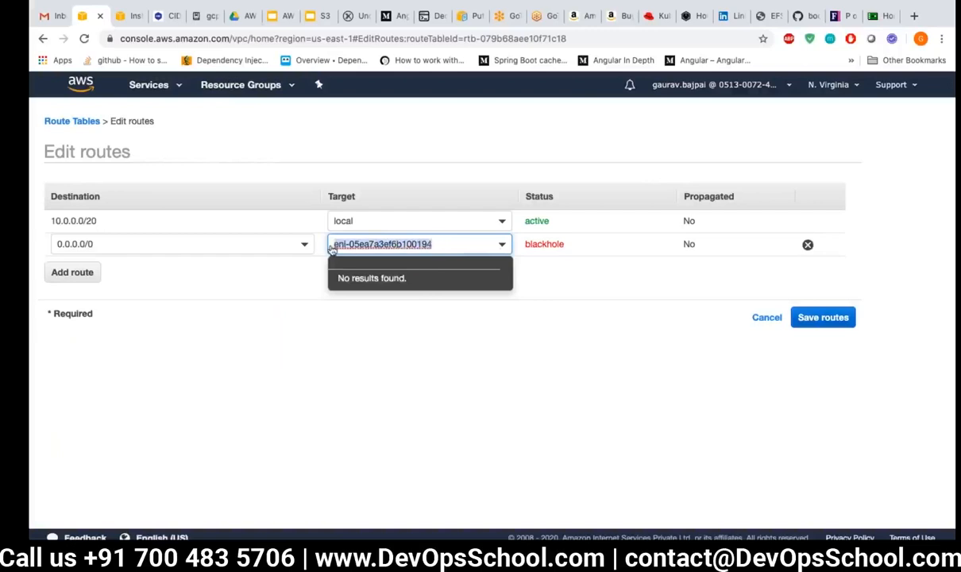
pyautogui.press('BackSpace')
pyautogui.write('i-')
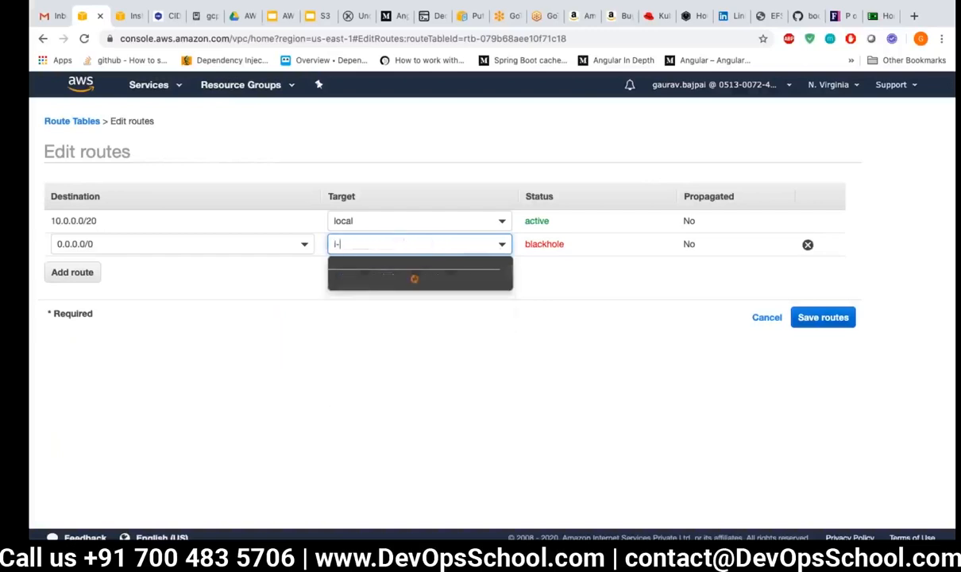
pyautogui.click(463, 298)
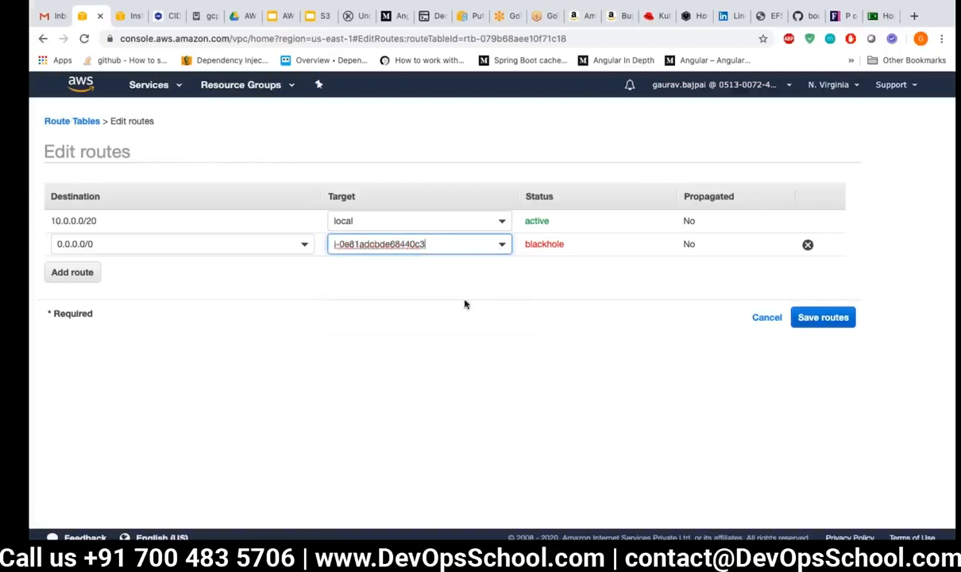
pyautogui.click(823, 318)
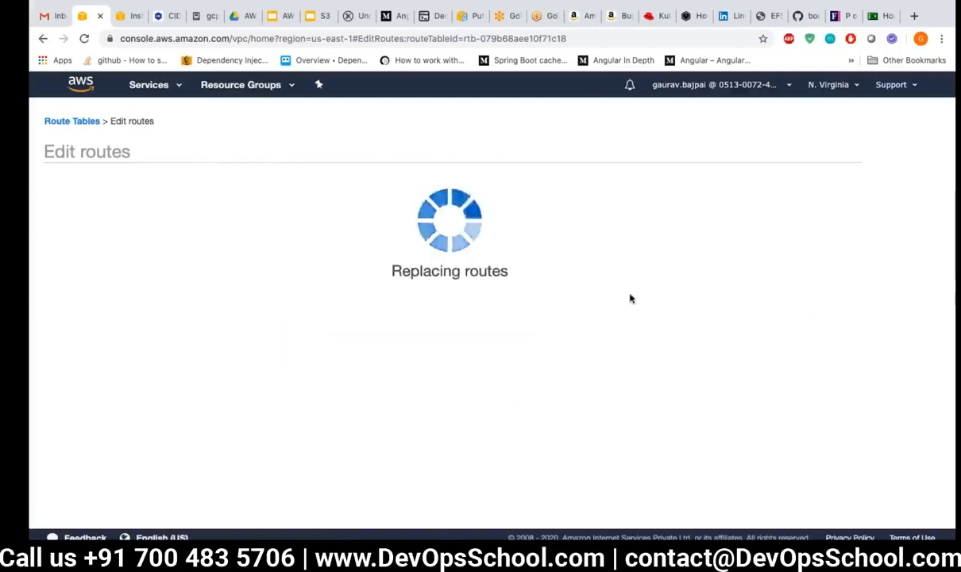
pyautogui.click(618, 240)
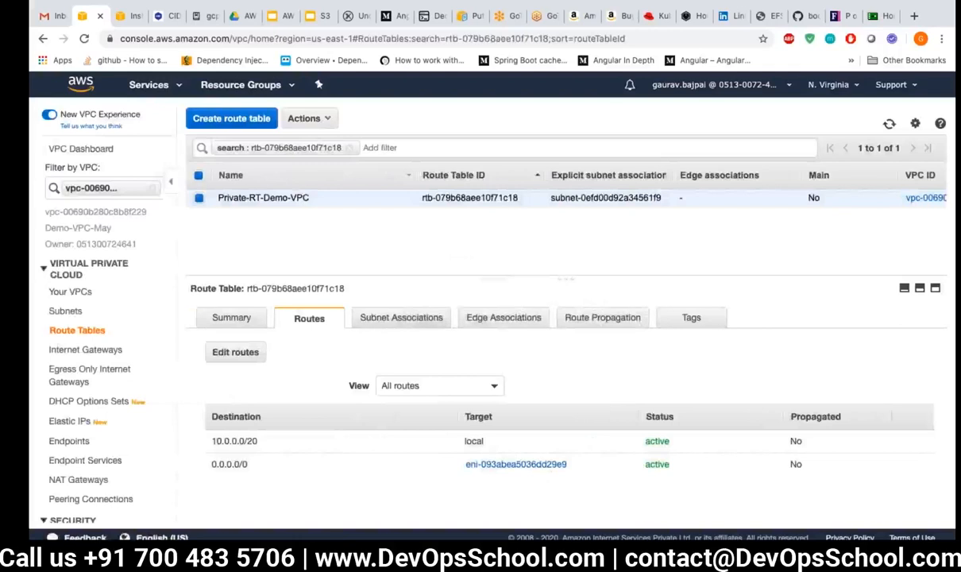
pyautogui.press('super+Tab')
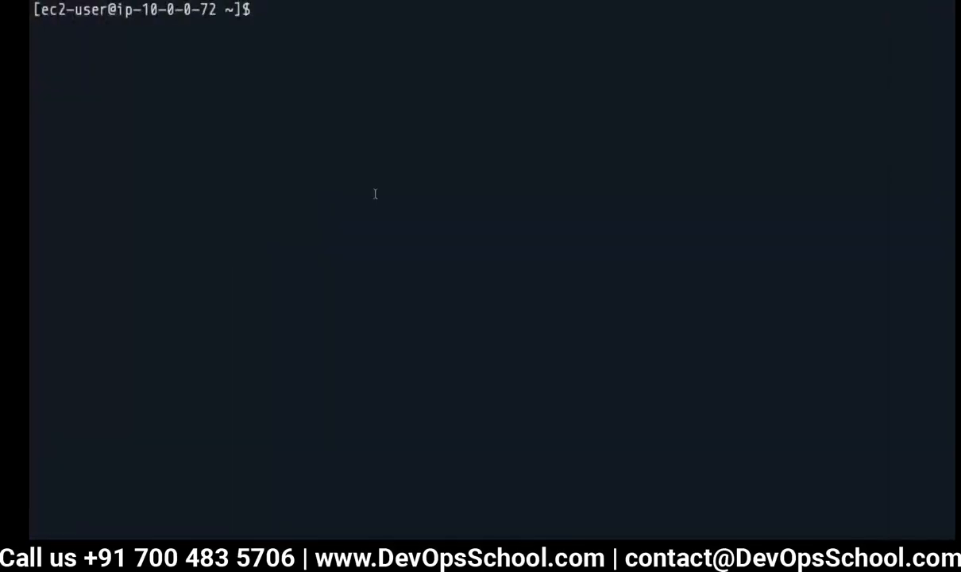
pyautogui.press('Return')
pyautogui.press('Return')
pyautogui.press('Return')
pyautogui.press('Return')
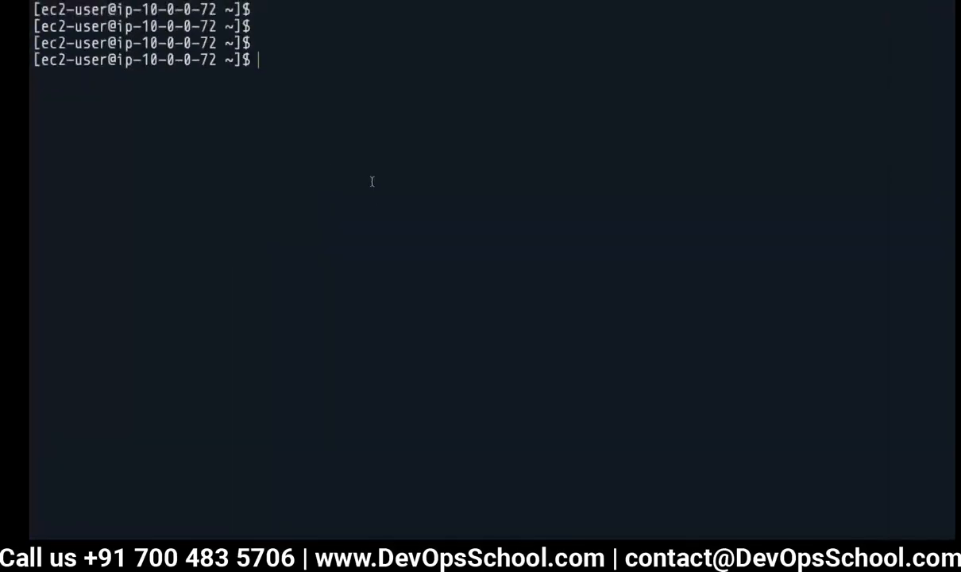
pyautogui.press('Up')
pyautogui.press('Up')
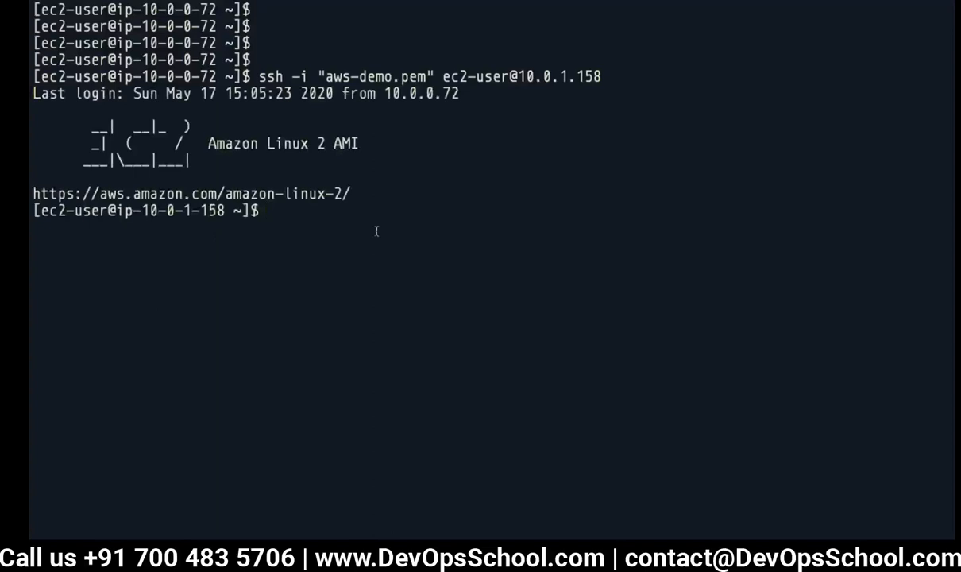
pyautogui.write('url ')
pyautogui.write('q')
pyautogui.press('BackSpace')
pyautogui.write('www')
pyautogui.press('BackSpace')
pyautogui.press('BackSpace')
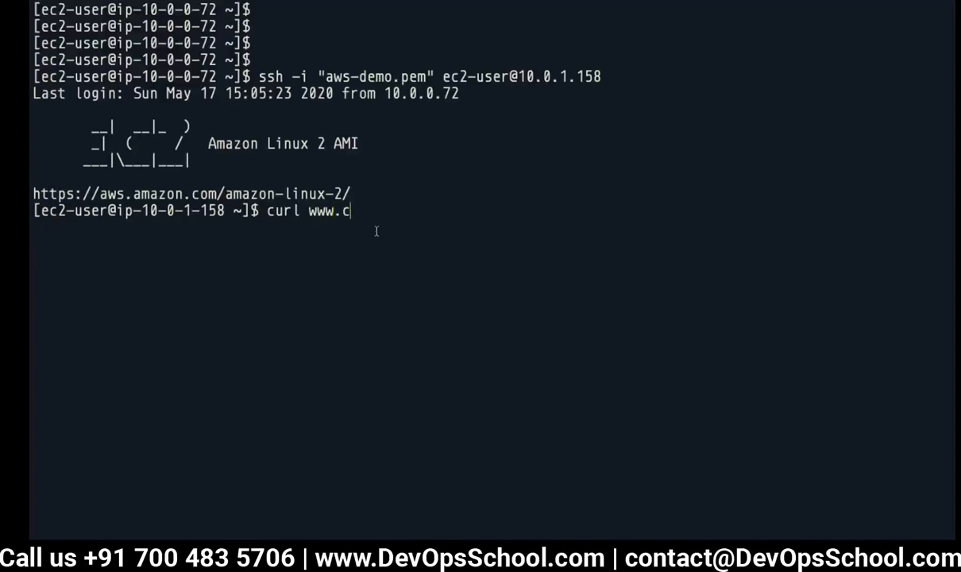
pyautogui.write('google.com')
pyautogui.press('Return')
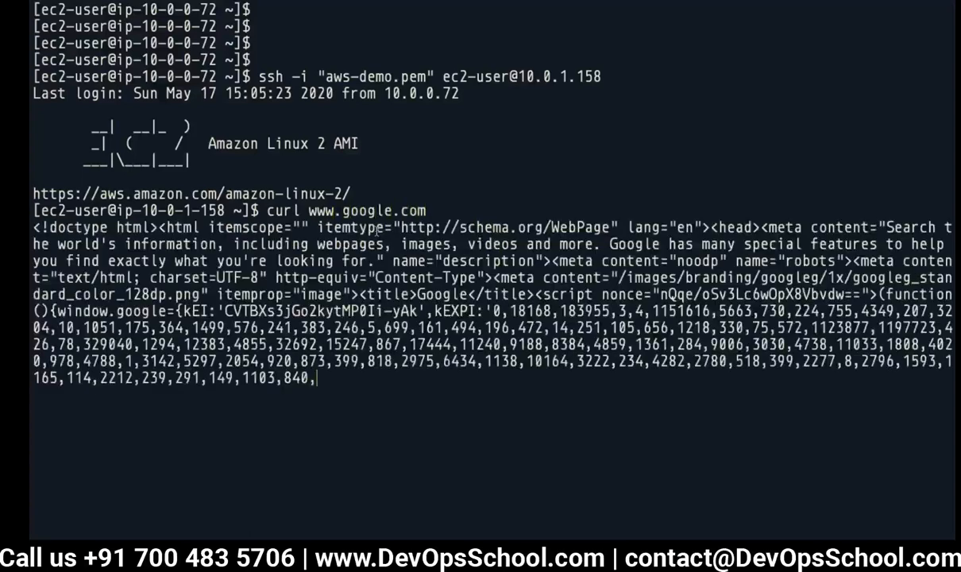
# Step: Clear the terminal and update all packages on the private instance with sudo yum update -y
pyautogui.hotkey('ctrl', 'l')
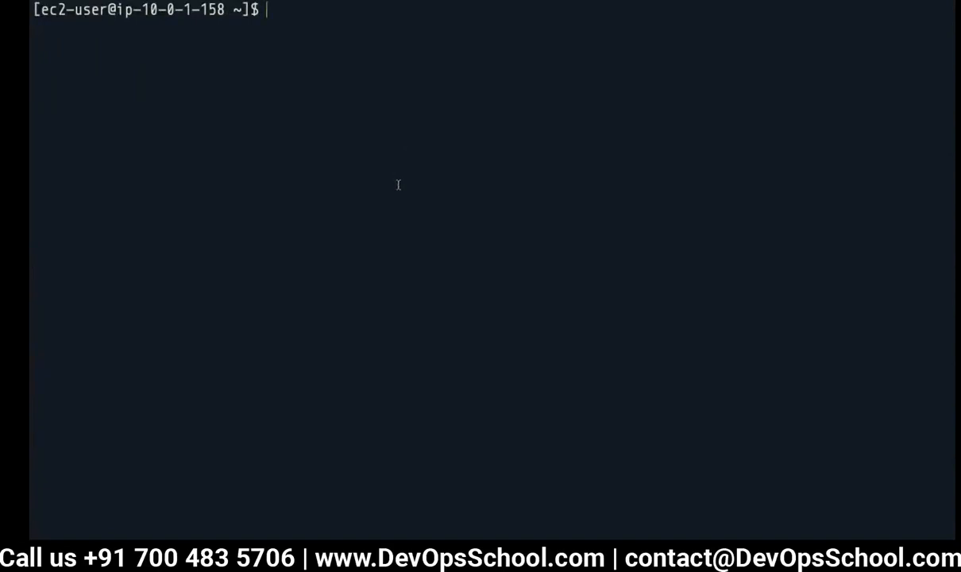
pyautogui.press('Return')
pyautogui.press('Return')
pyautogui.press('Return')
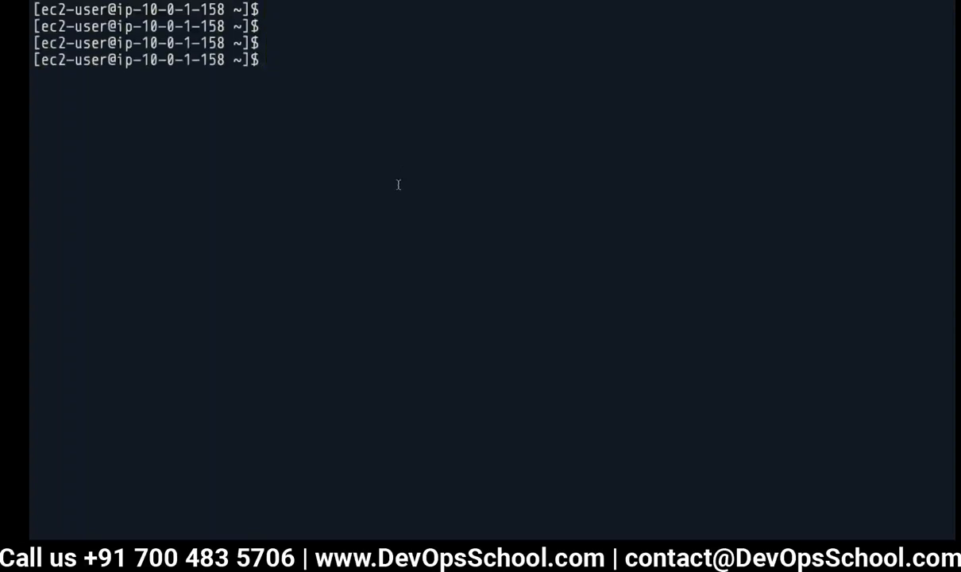
pyautogui.write('sudo yum updat')
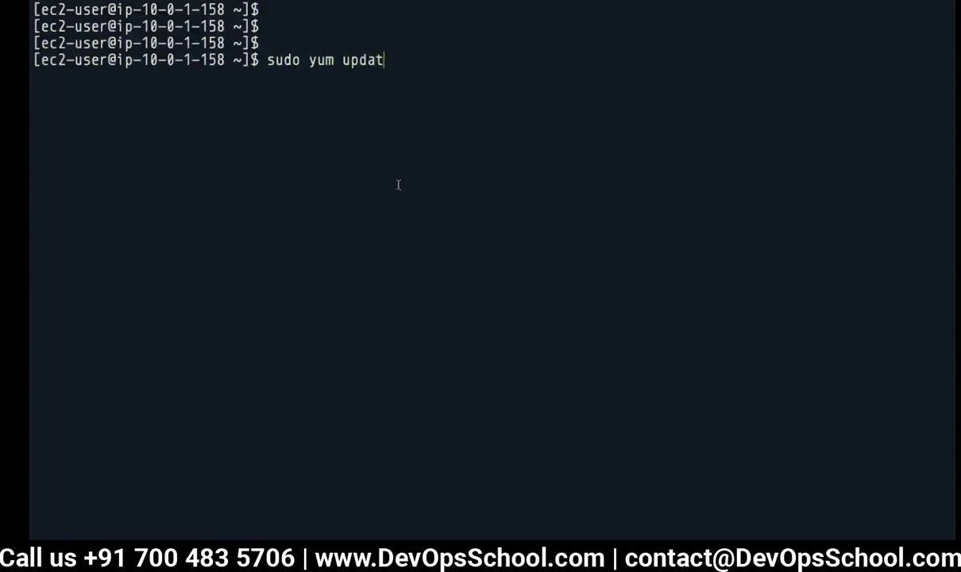
pyautogui.write('e -i')
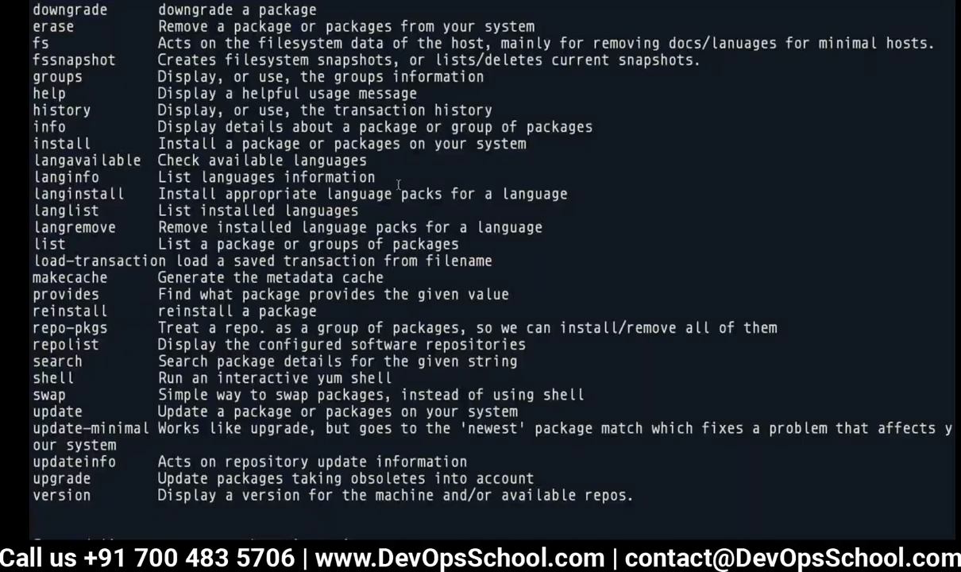
pyautogui.press('Return')
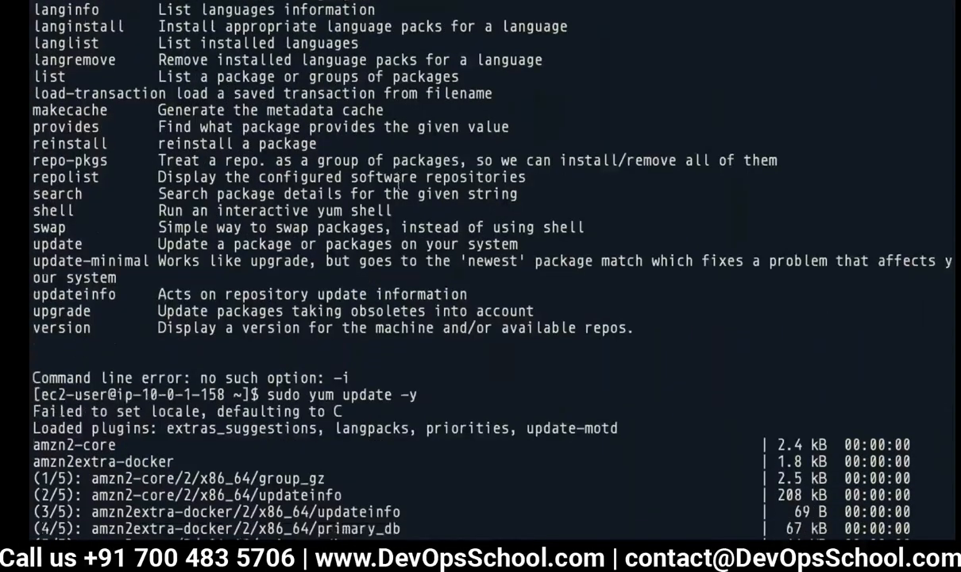
# Step: Switch to the EC2 console, terminate NAT-Instance-2 and refresh the instance list
pyautogui.hotkey('ctrl', 'Right')
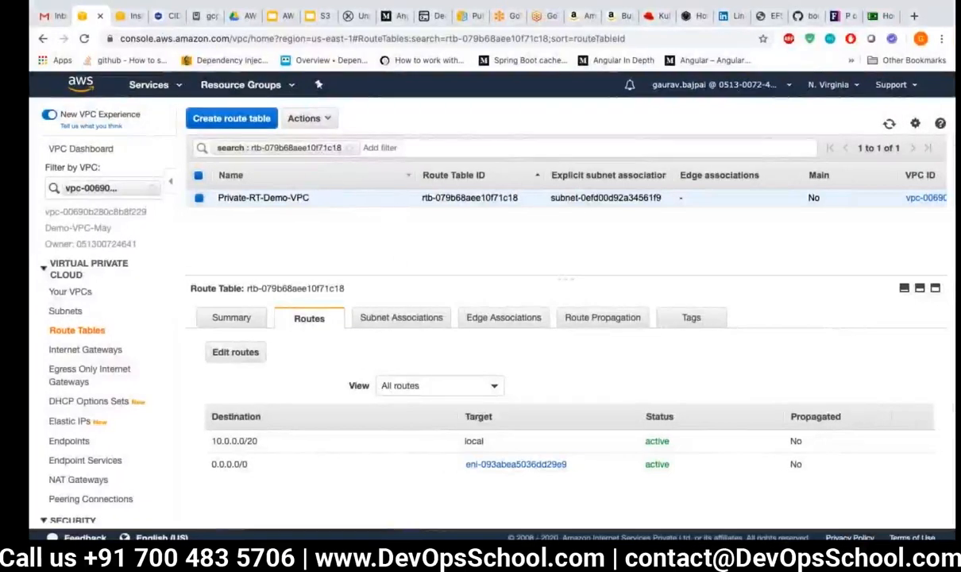
pyautogui.click(129, 16)
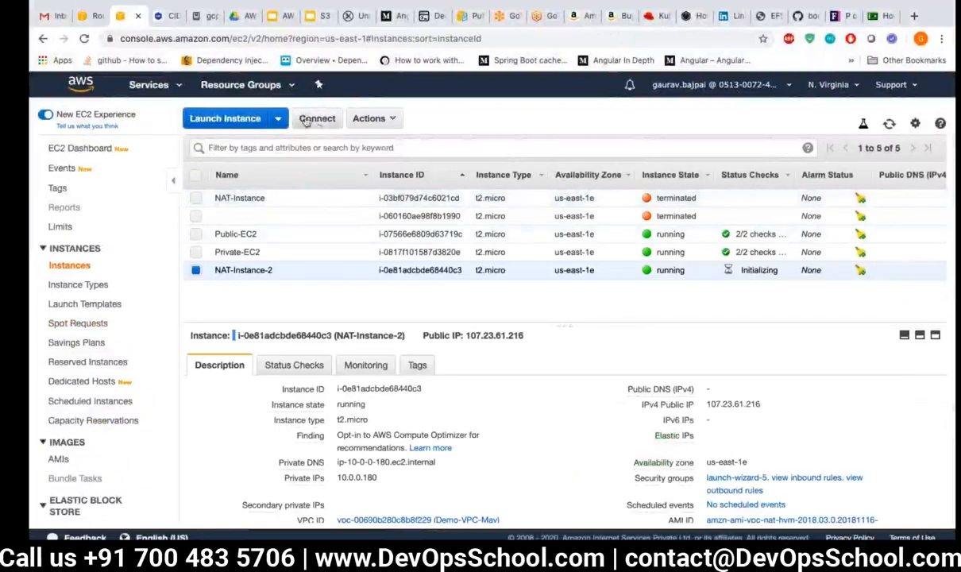
pyautogui.click(372, 120)
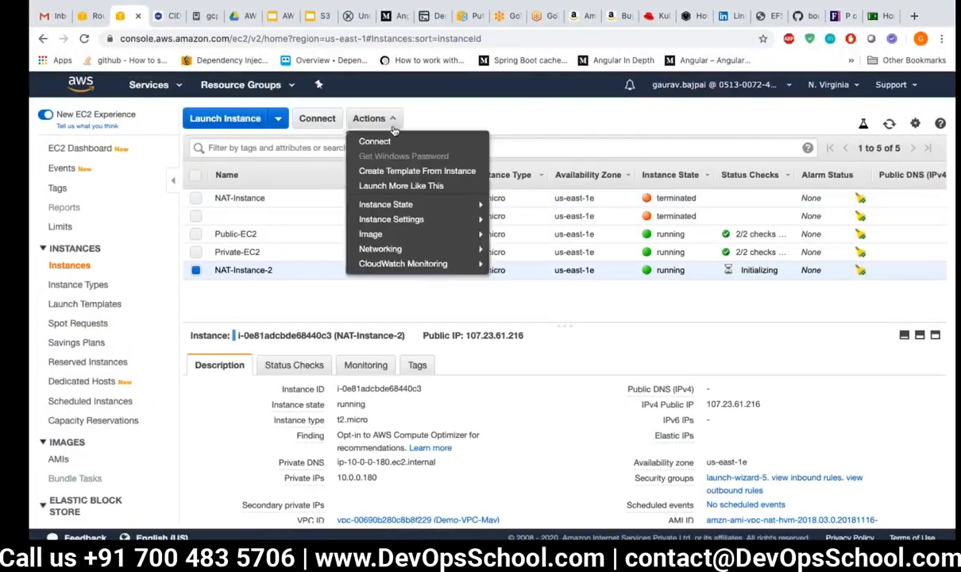
pyautogui.moveTo(453, 205)
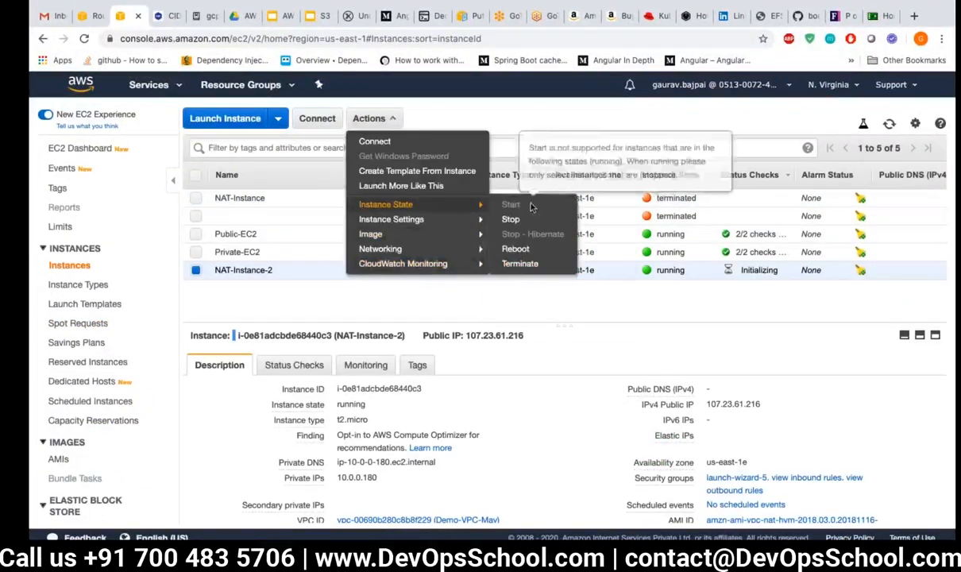
pyautogui.click(520, 265)
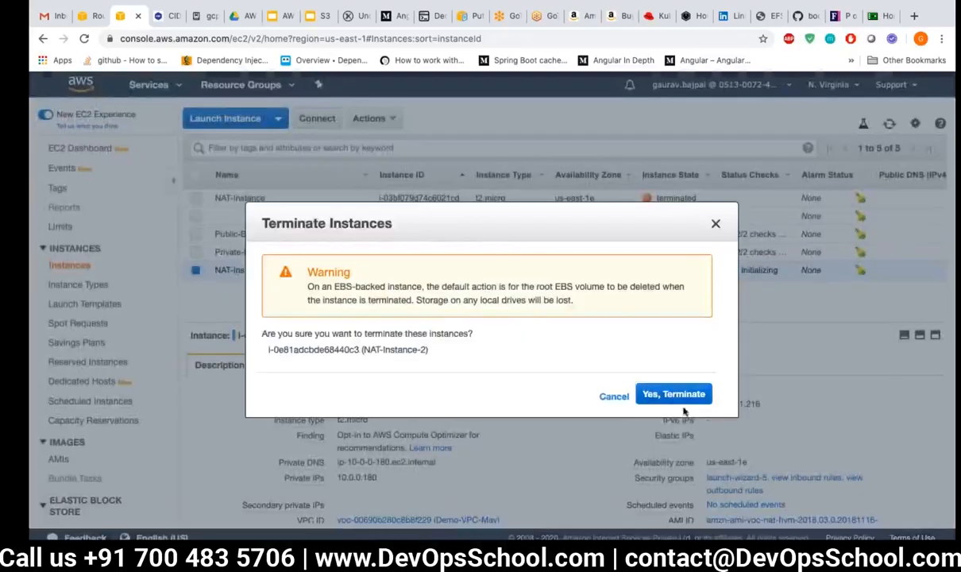
pyautogui.click(677, 395)
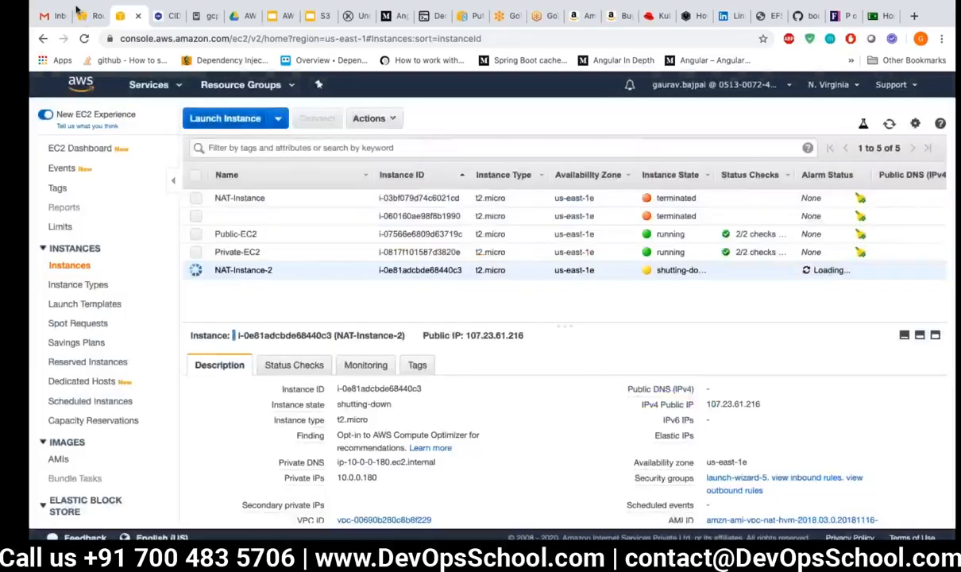
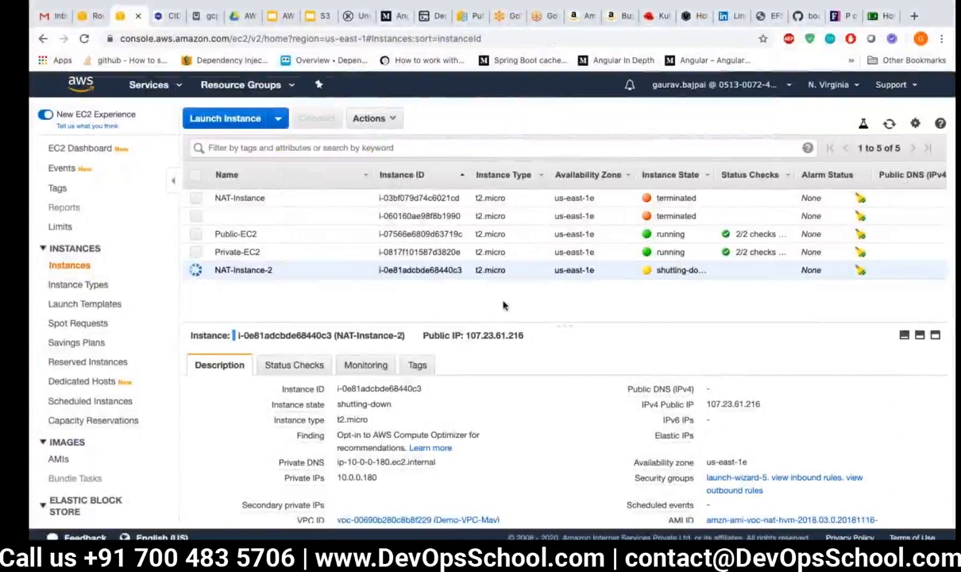
pyautogui.click(890, 126)
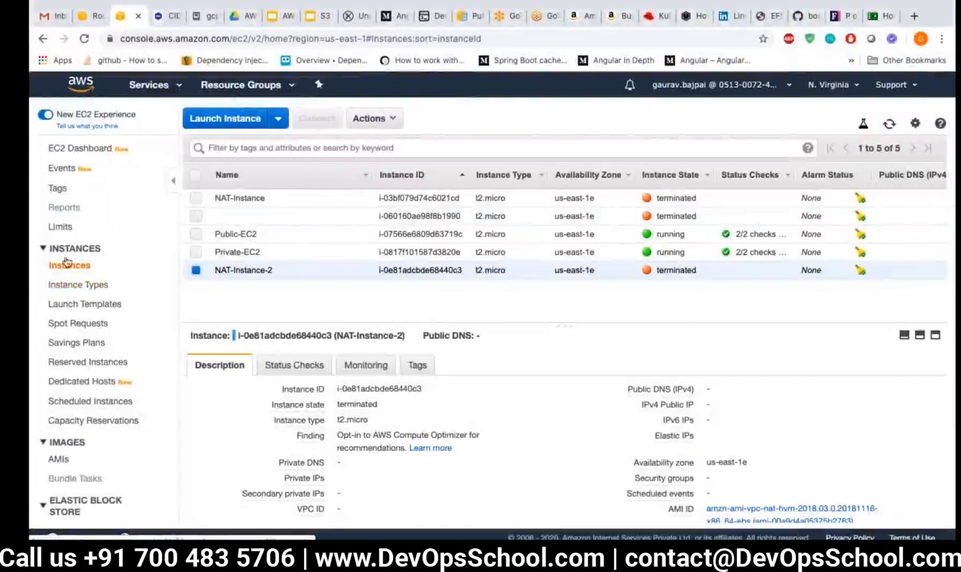
# Step: Switch to the VPC console and start creating a NAT gateway
pyautogui.scroll(-1, 79, 310)
pyautogui.scroll(-1, 80, 309)
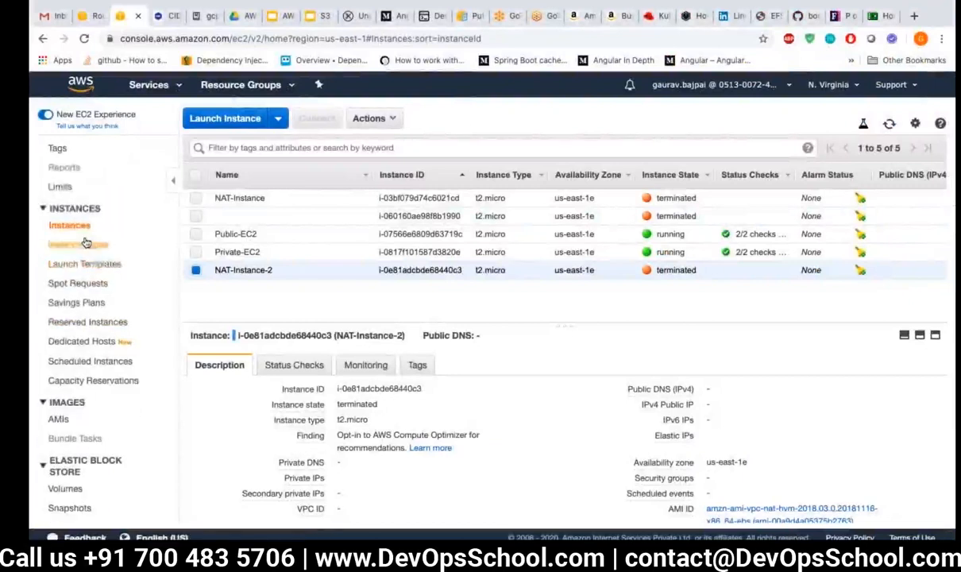
pyautogui.scroll(-1, 87, 389)
pyautogui.scroll(2, 88, 389)
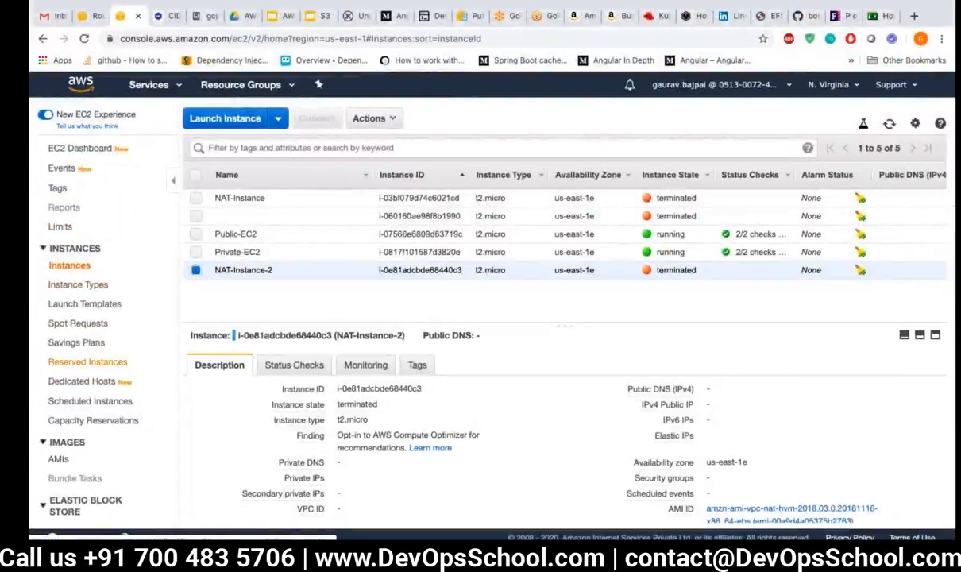
pyautogui.click(83, 16)
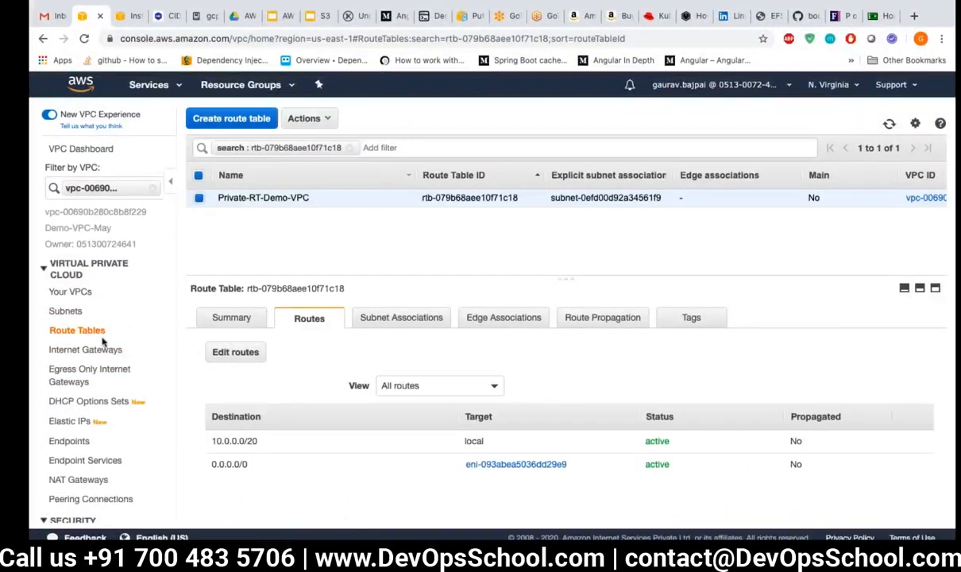
pyautogui.scroll(-2, 103, 341)
pyautogui.scroll(-4, 102, 343)
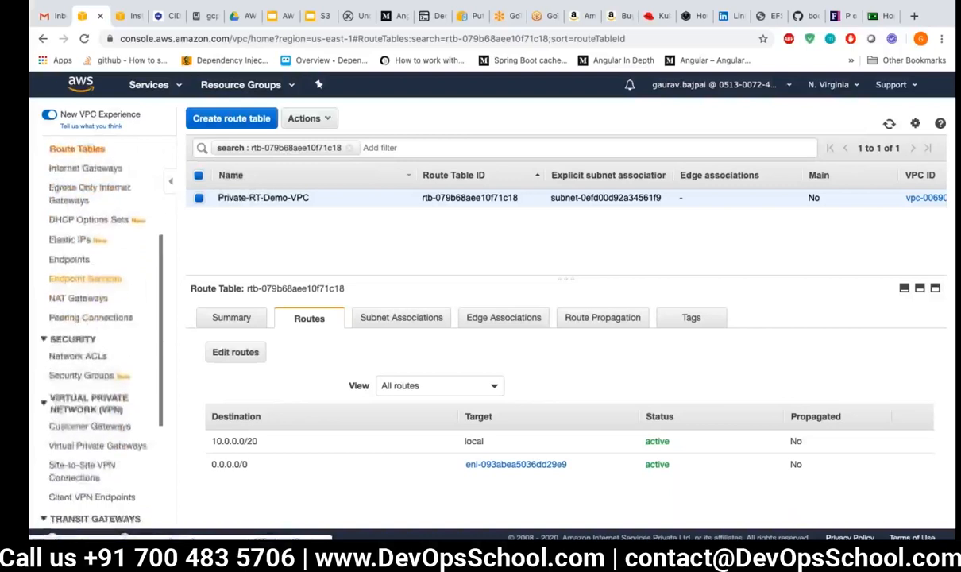
pyautogui.scroll(-3, 102, 392)
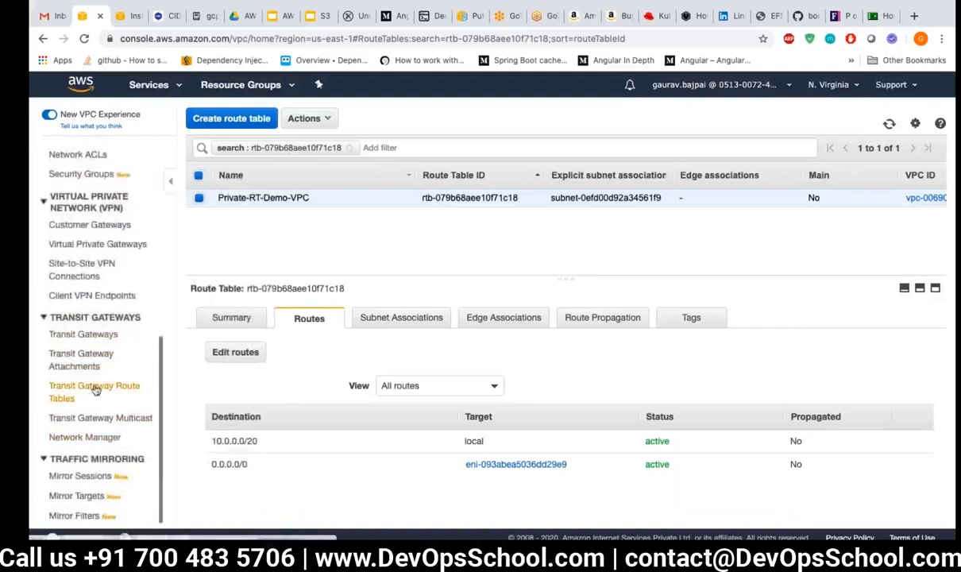
pyautogui.scroll(5, 102, 318)
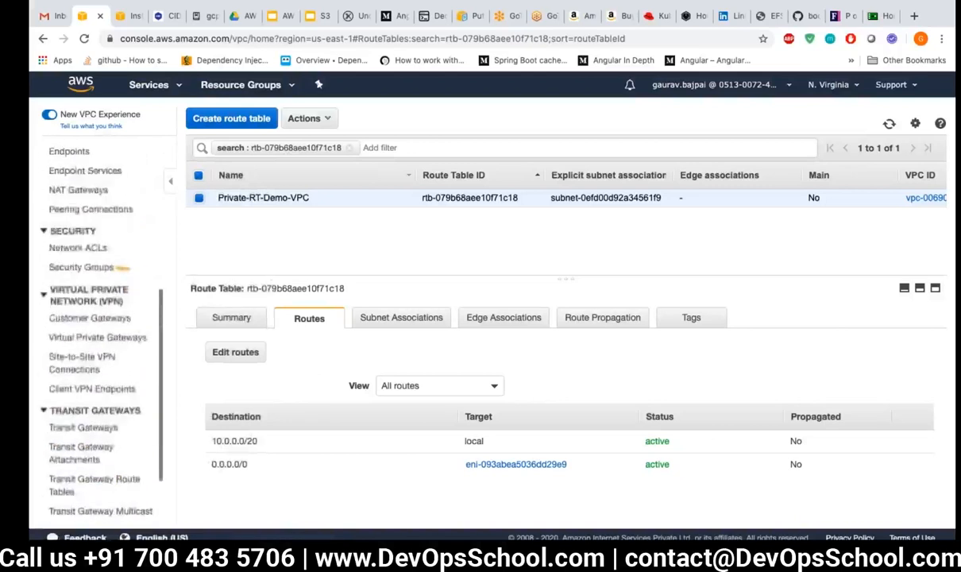
pyautogui.scroll(2, 89, 323)
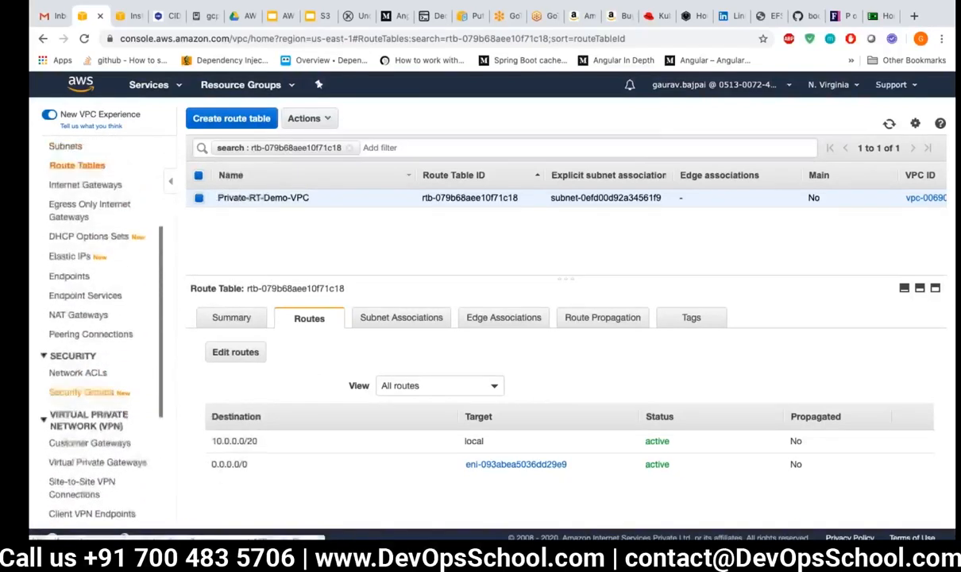
pyautogui.click(80, 315)
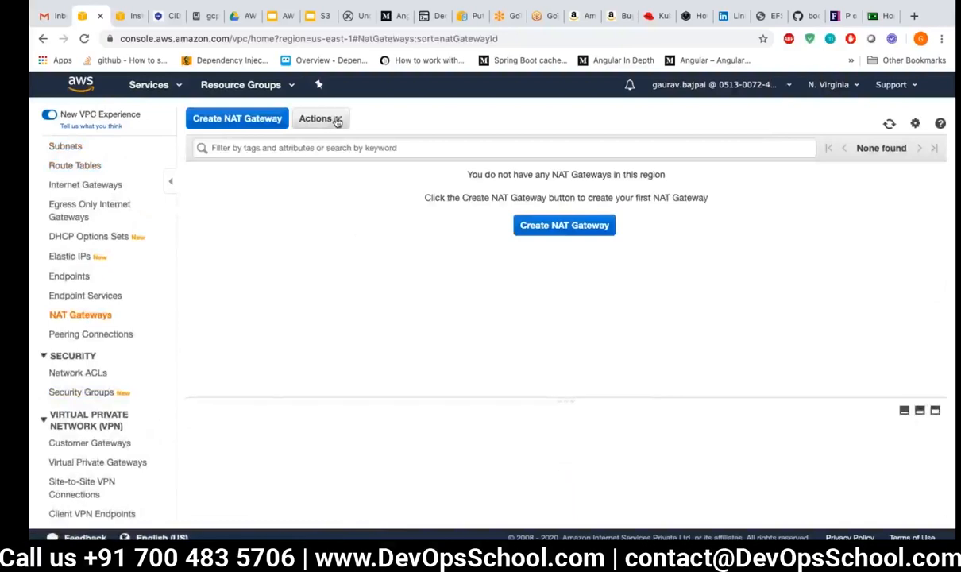
pyautogui.click(564, 229)
# Step: Choose the Demo-VPC-May subnet named Public subnet - us-east-1a for the NAT gateway
pyautogui.click(362, 209)
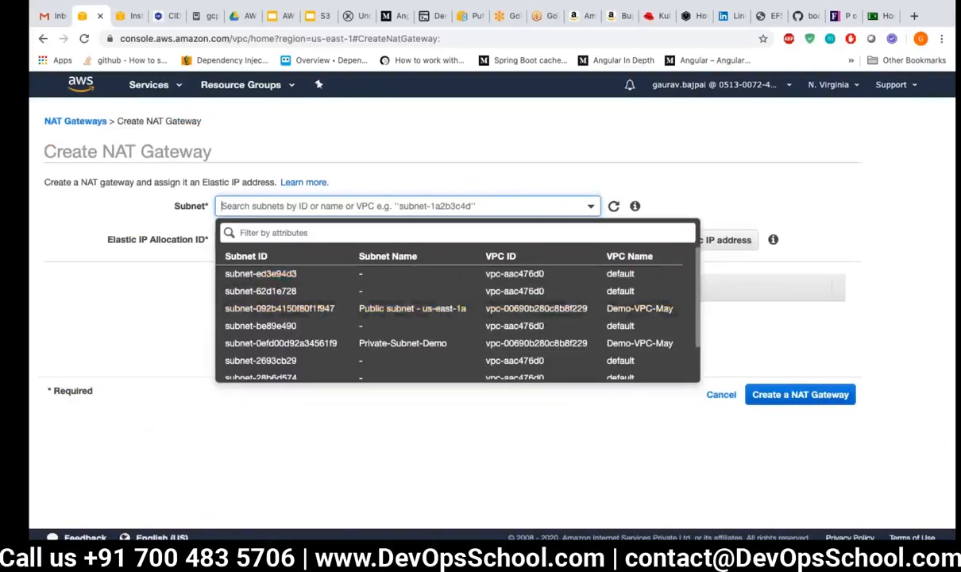
pyautogui.click(492, 186)
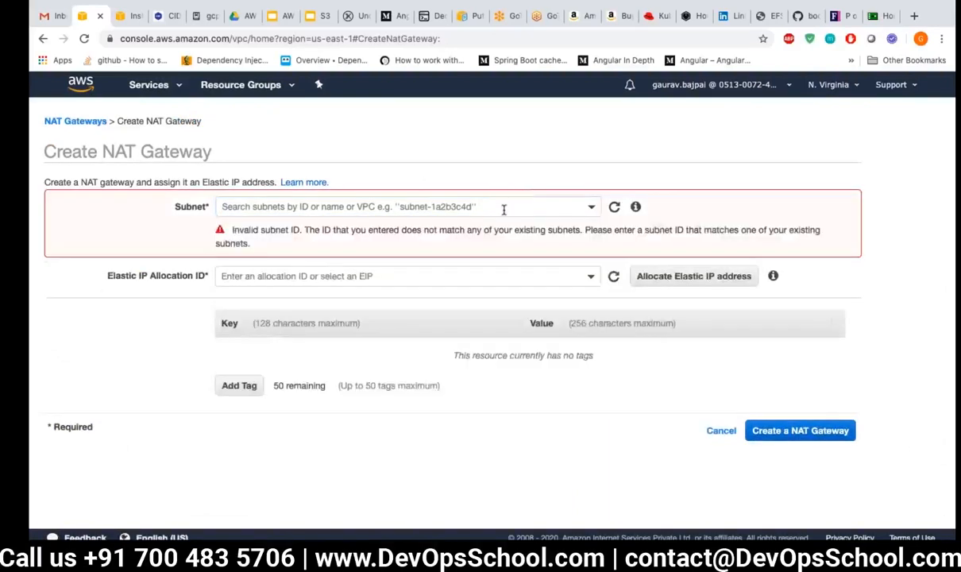
pyautogui.click(504, 209)
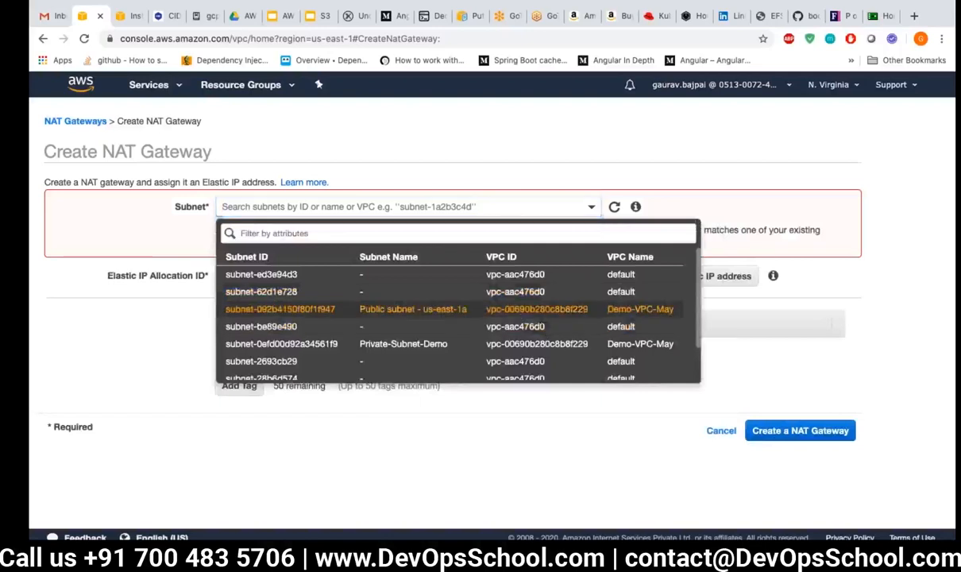
pyautogui.click(512, 307)
# Step: Examine the available subnets for the NAT gateway, comparing the names of the Demo-VPC-May entries
pyautogui.click(590, 207)
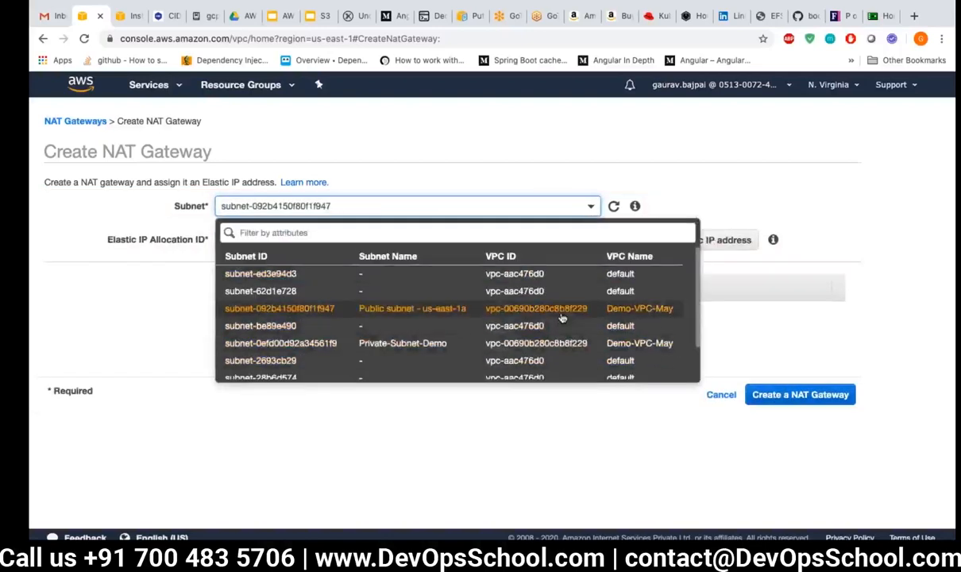
pyautogui.scroll(-2, 561, 314)
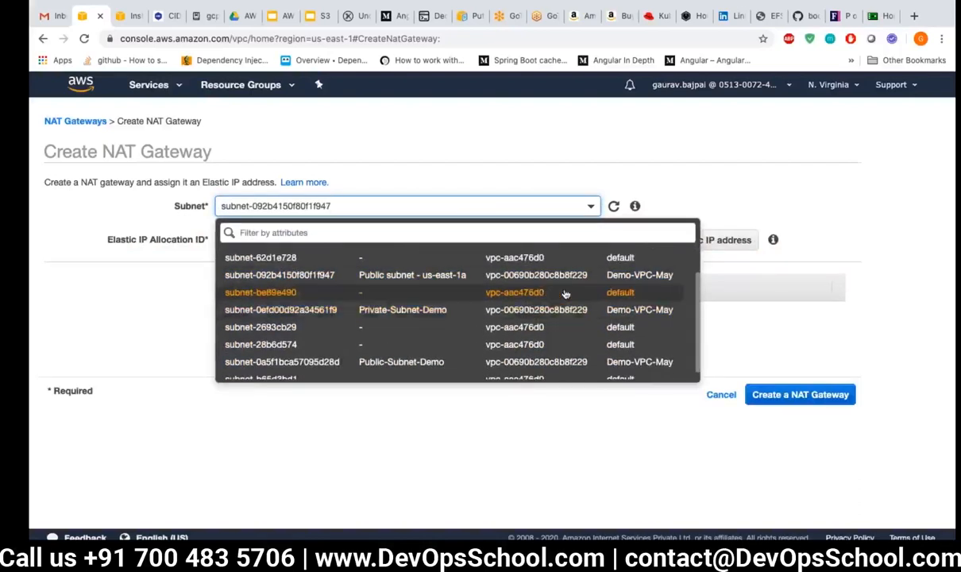
pyautogui.scroll(1, 566, 278)
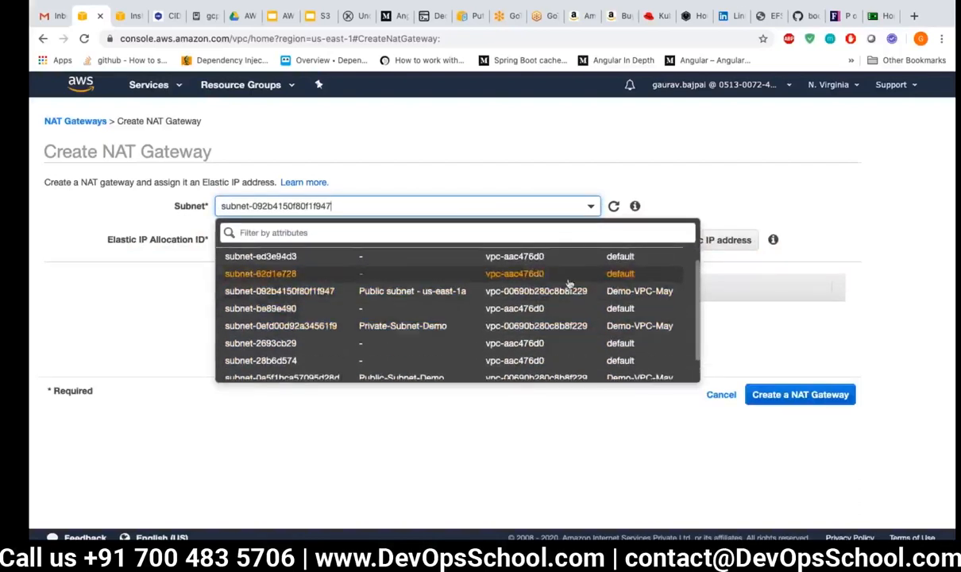
pyautogui.scroll(1, 569, 308)
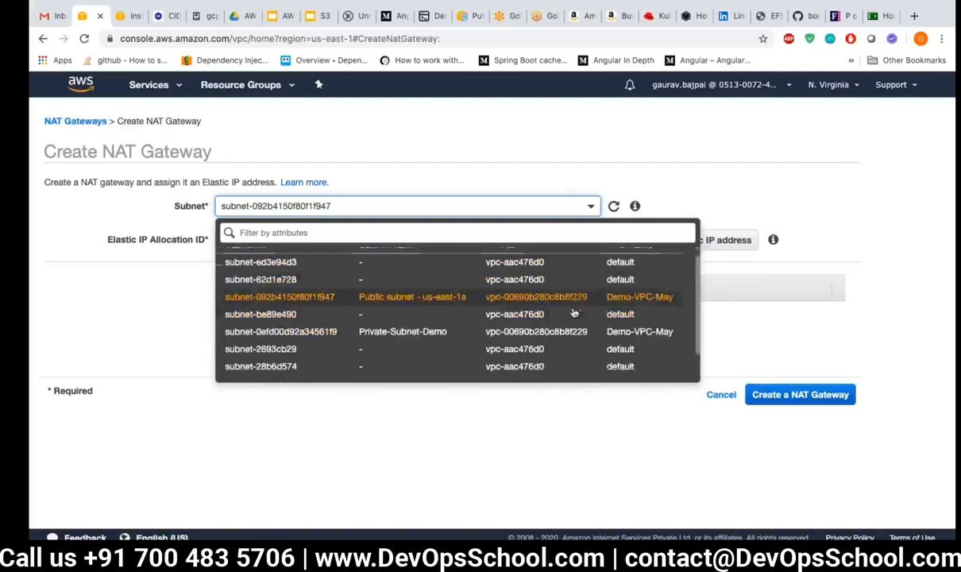
pyautogui.scroll(-2, 574, 312)
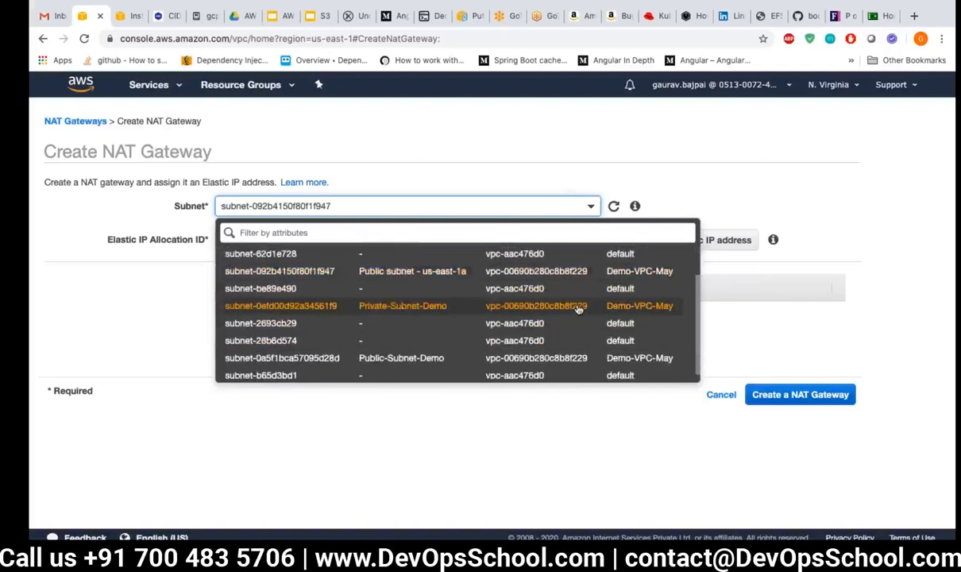
pyautogui.scroll(-1, 578, 309)
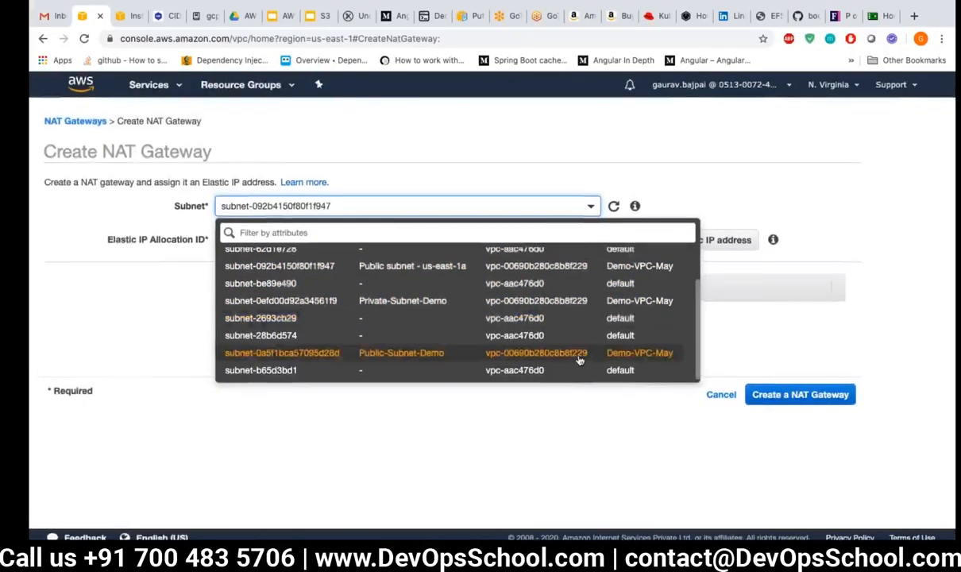
pyautogui.scroll(1, 586, 367)
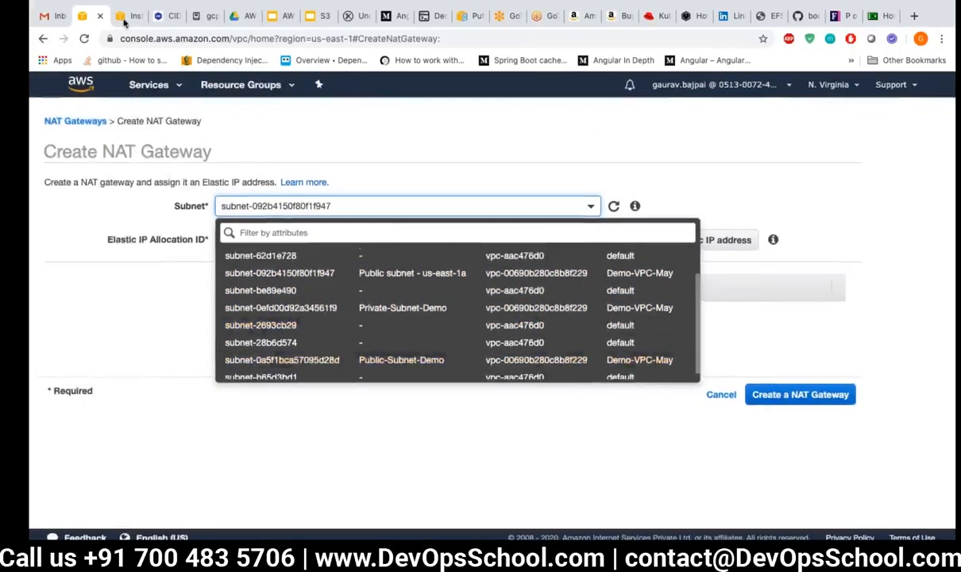
pyautogui.click(124, 22)
pyautogui.click(82, 23)
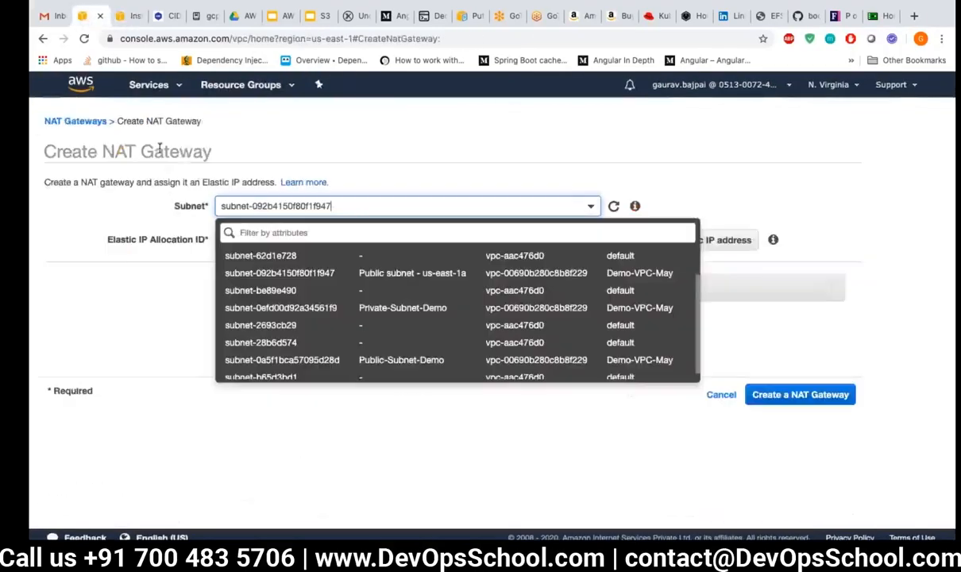
# Step: Leave the NAT gateway form and review the names and CIDR blocks in the VPC's subnet list
pyautogui.click(95, 123)
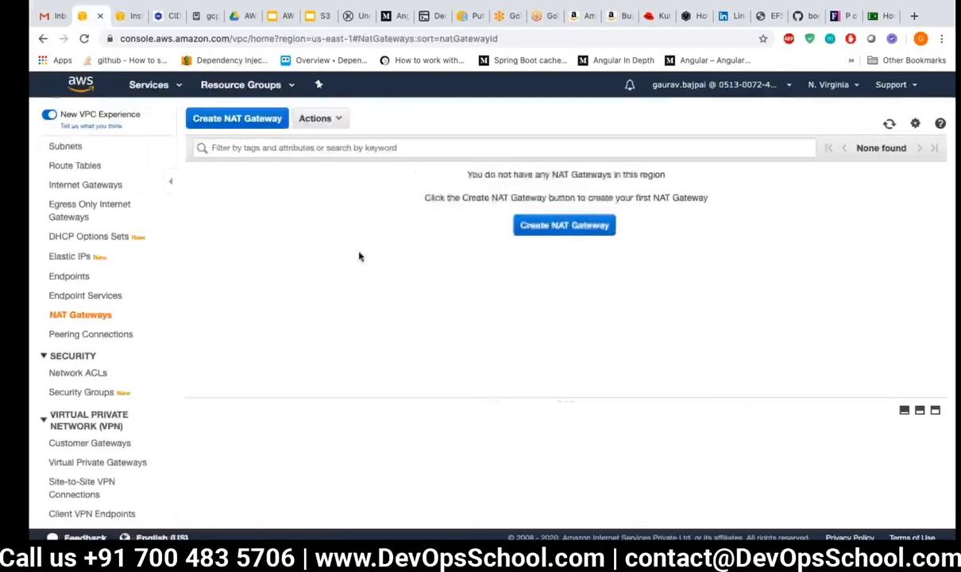
pyautogui.scroll(-1, 75, 217)
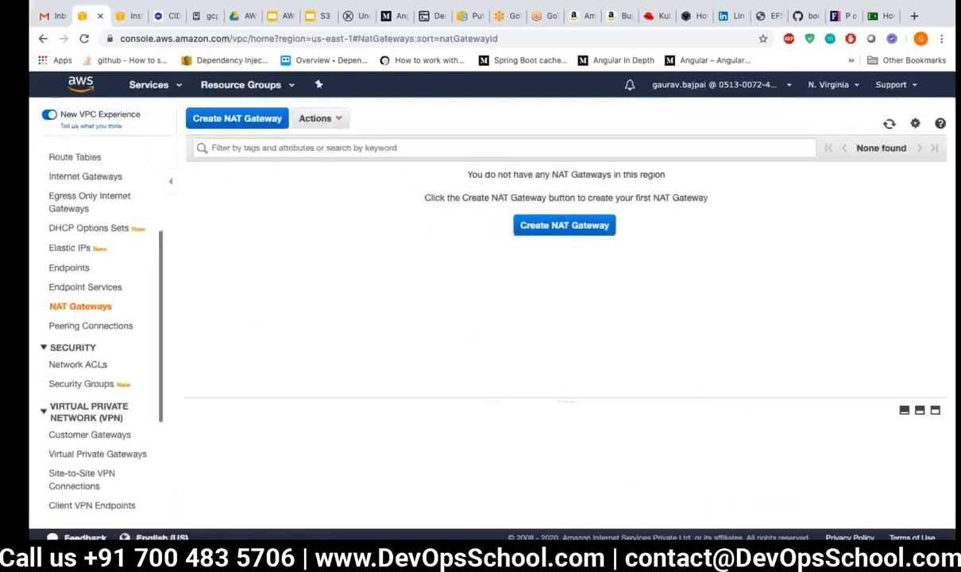
pyautogui.scroll(3, 76, 217)
pyautogui.click(75, 217)
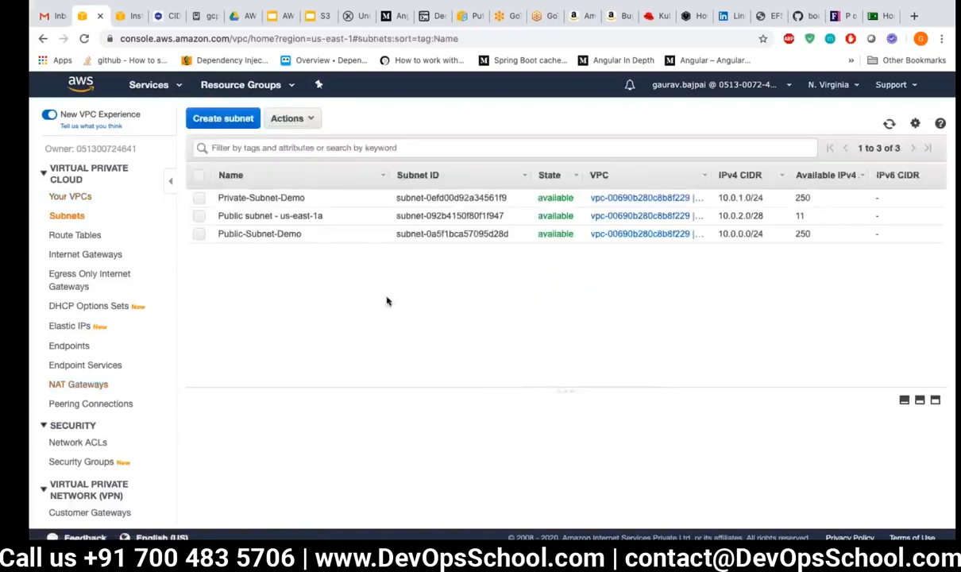
pyautogui.scroll(2, 134, 185)
pyautogui.scroll(-1, 134, 184)
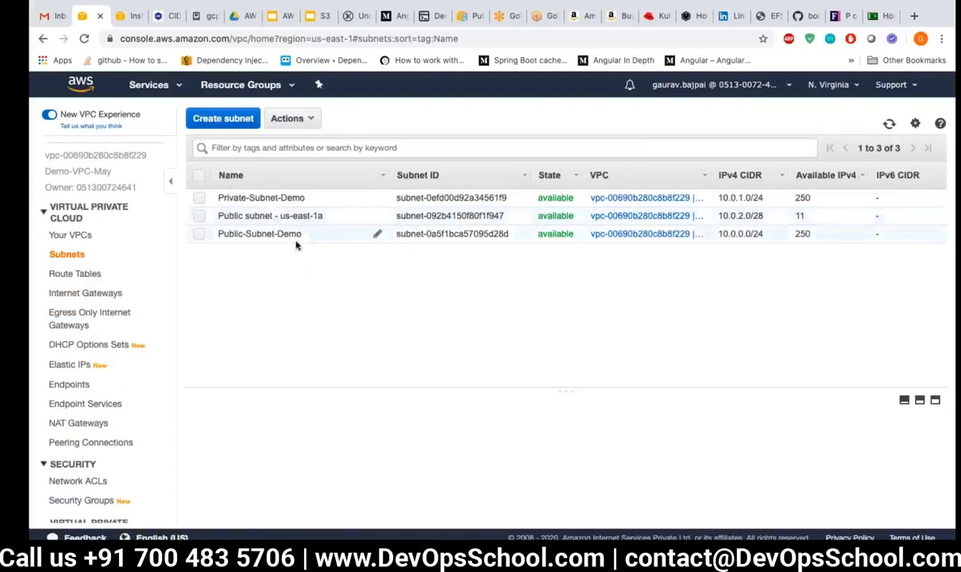
pyautogui.scroll(-2, 95, 318)
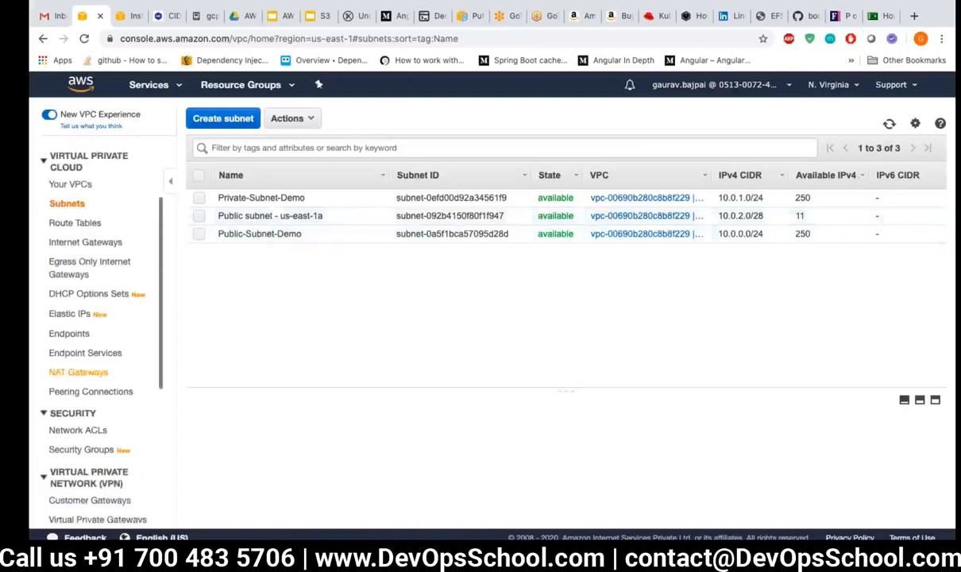
# Step: Start creating a NAT gateway again and choose Private-Subnet-Demo in Demo-VPC-May as its subnet
pyautogui.click(80, 372)
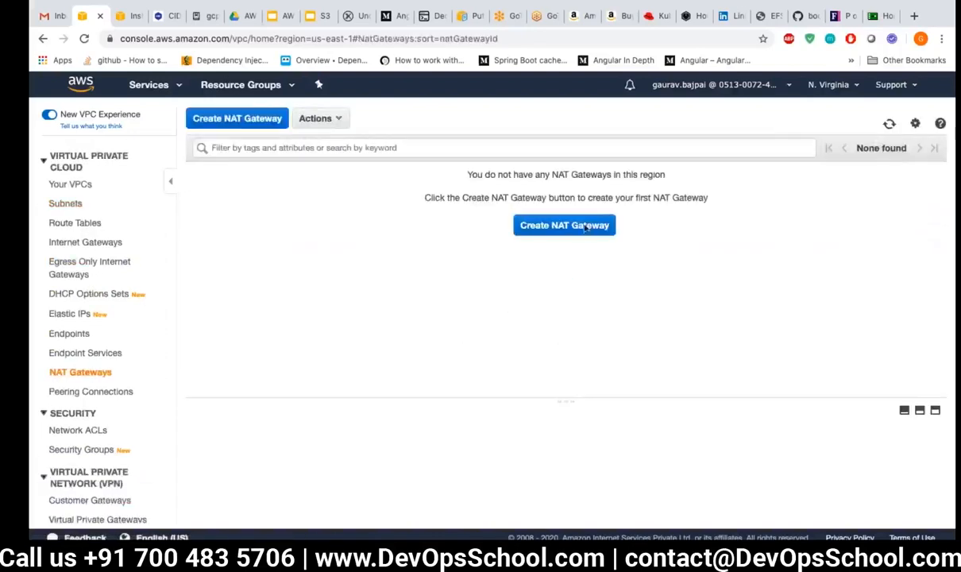
pyautogui.click(580, 226)
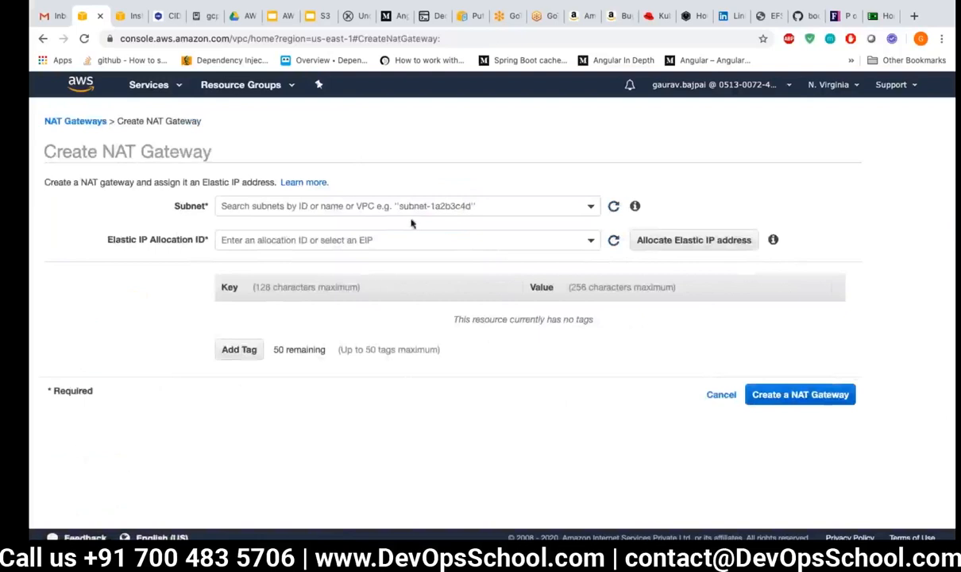
pyautogui.click(451, 208)
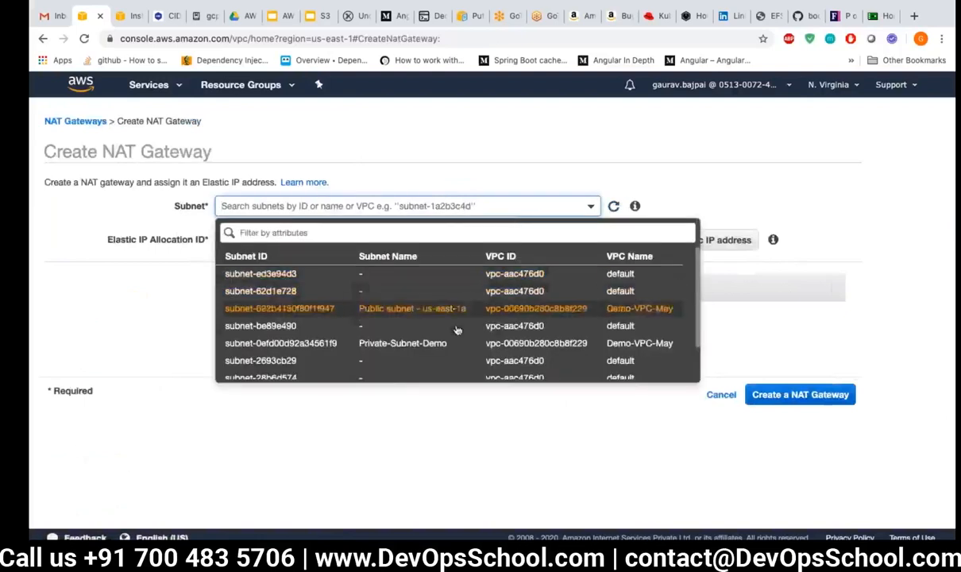
pyautogui.scroll(-1, 461, 330)
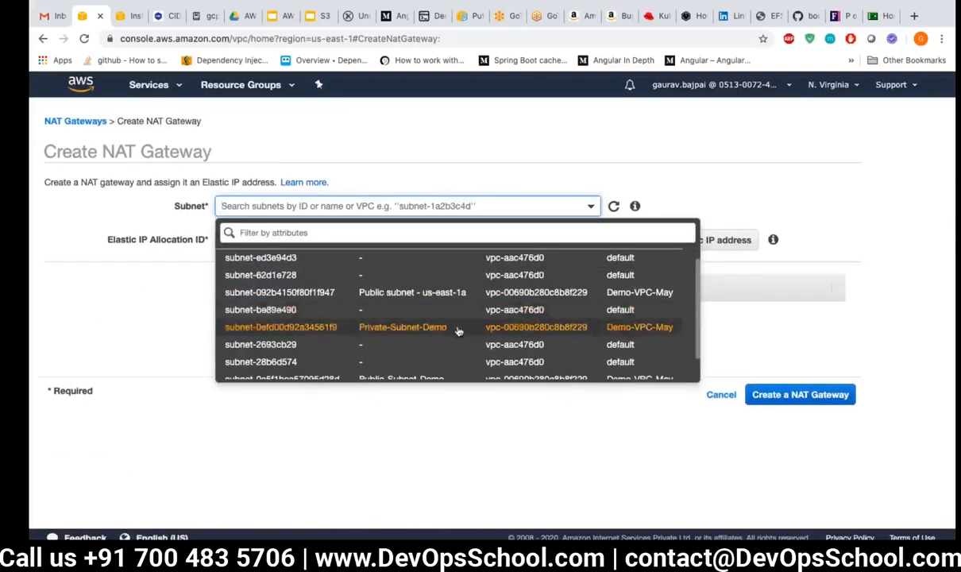
pyautogui.click(458, 332)
# Step: Allocate a new Elastic IP address for the NAT gateway and create the gateway
pyautogui.click(517, 238)
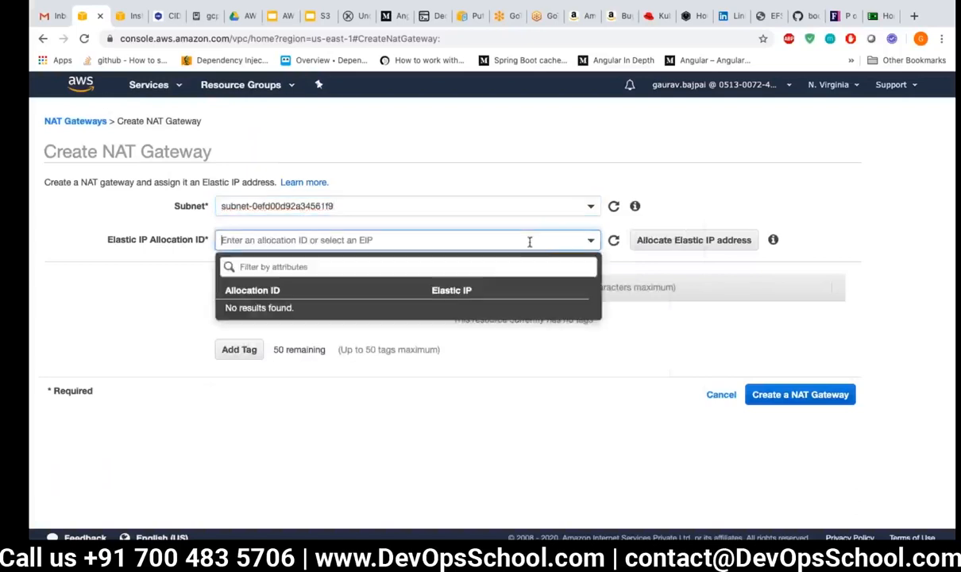
pyautogui.click(114, 274)
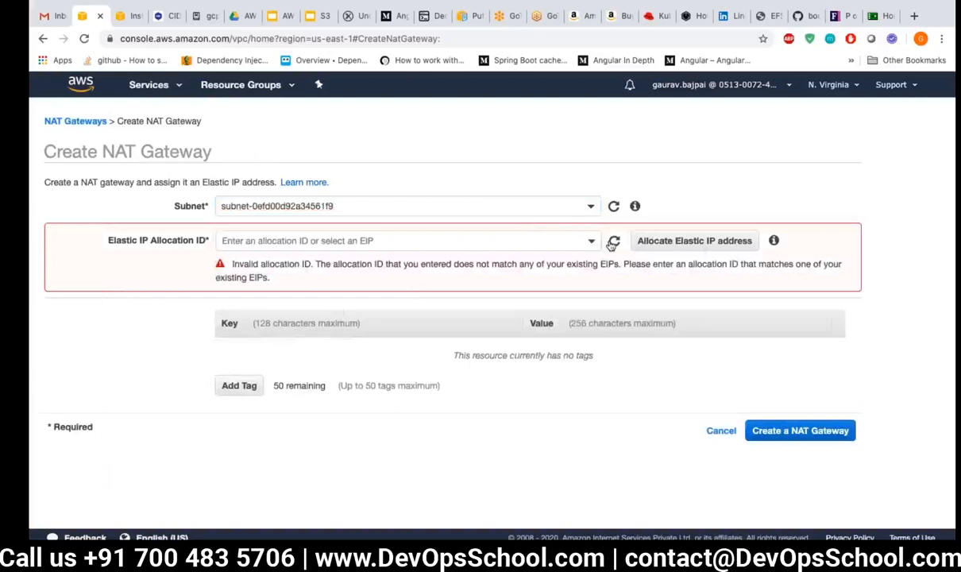
pyautogui.click(613, 242)
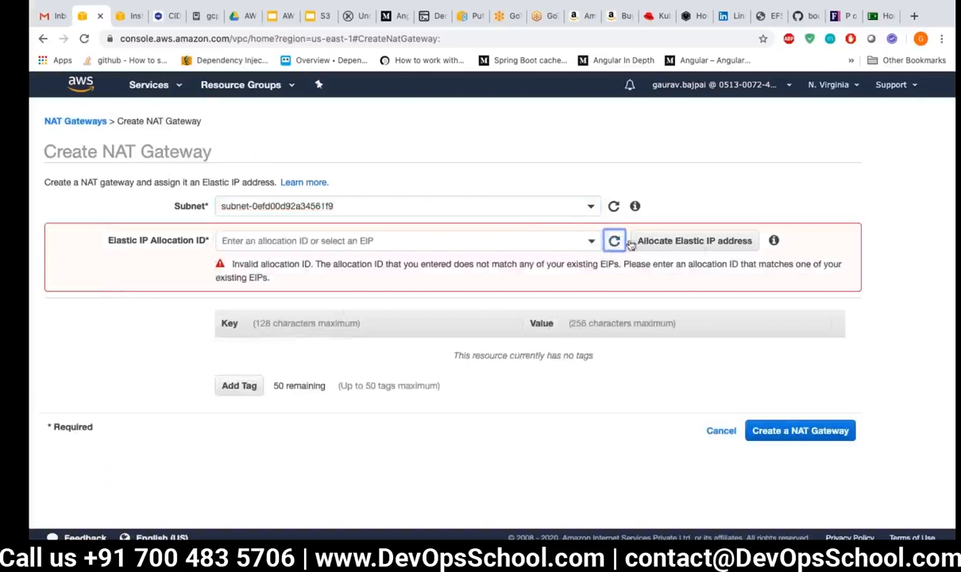
pyautogui.click(680, 245)
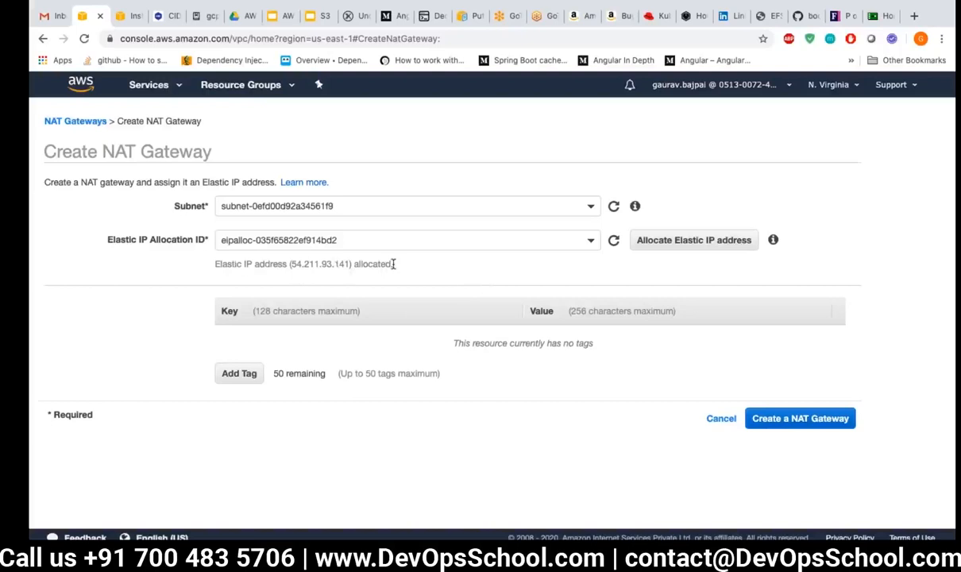
pyautogui.click(799, 419)
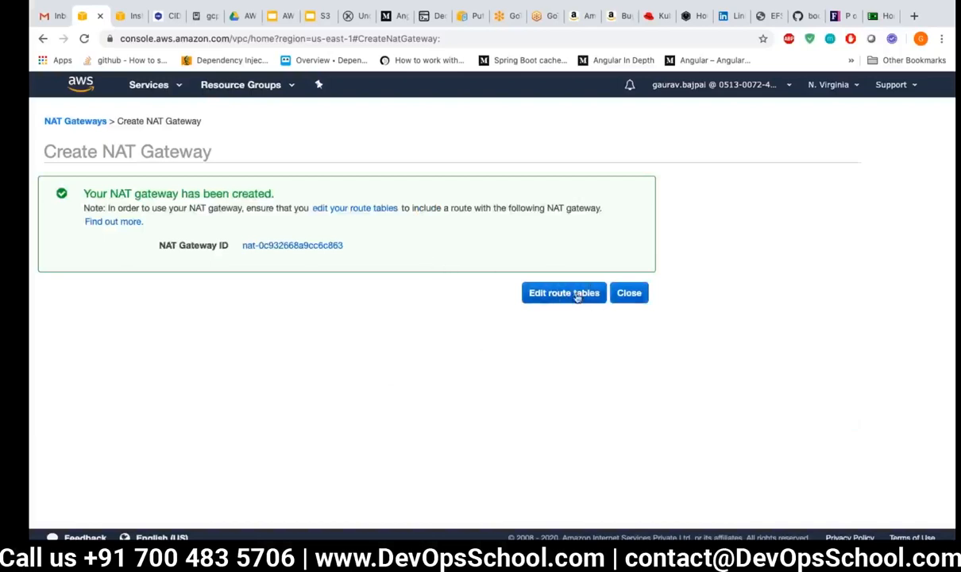
# Step: Go on to the route tables and examine the routes of Public-RT-DemoVPC
pyautogui.click(572, 297)
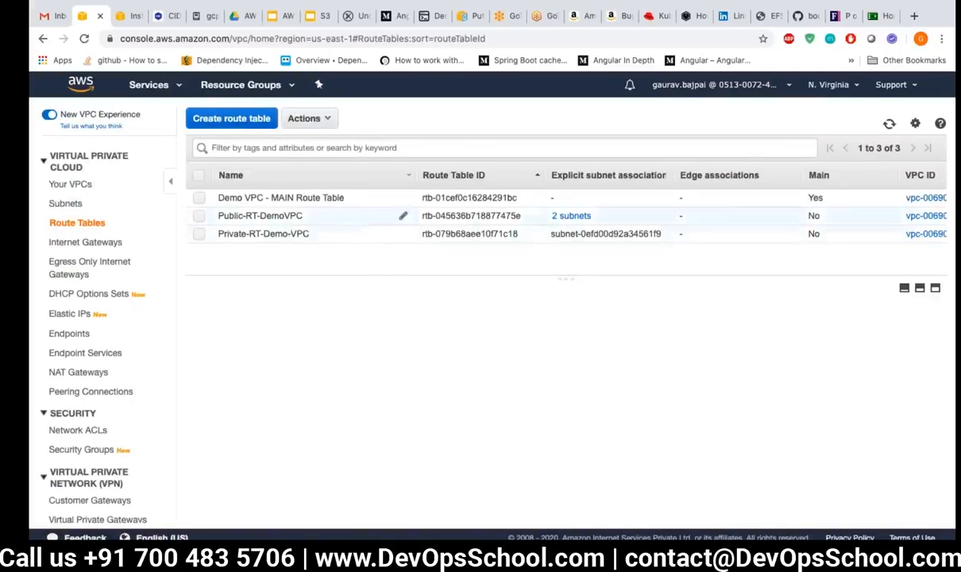
pyautogui.click(274, 218)
pyautogui.click(309, 317)
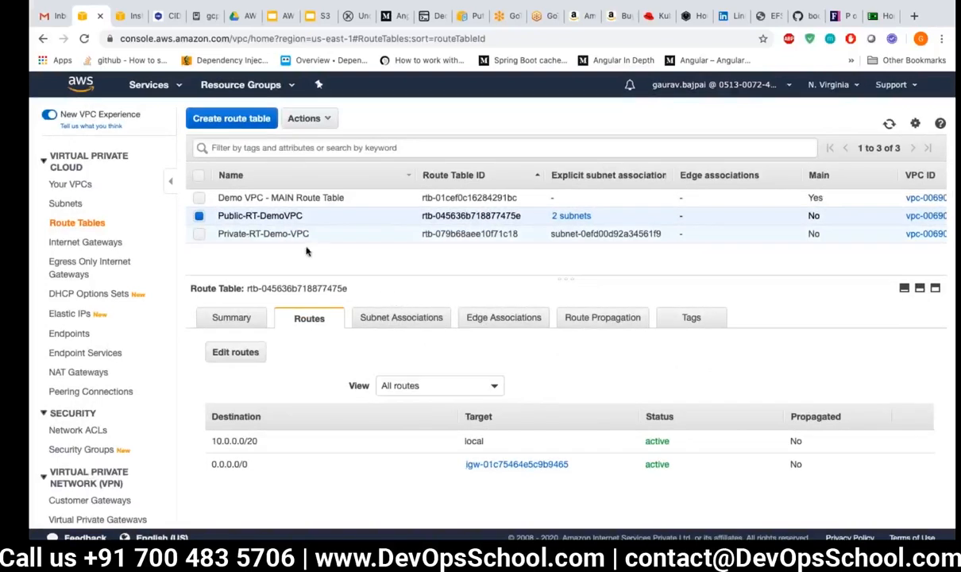
# Step: In Private-RT-Demo-VPC, change the 0.0.0.0/0 route's target to NAT gateway nat-0c932668a9cc6c863 and save the routes
pyautogui.click(238, 233)
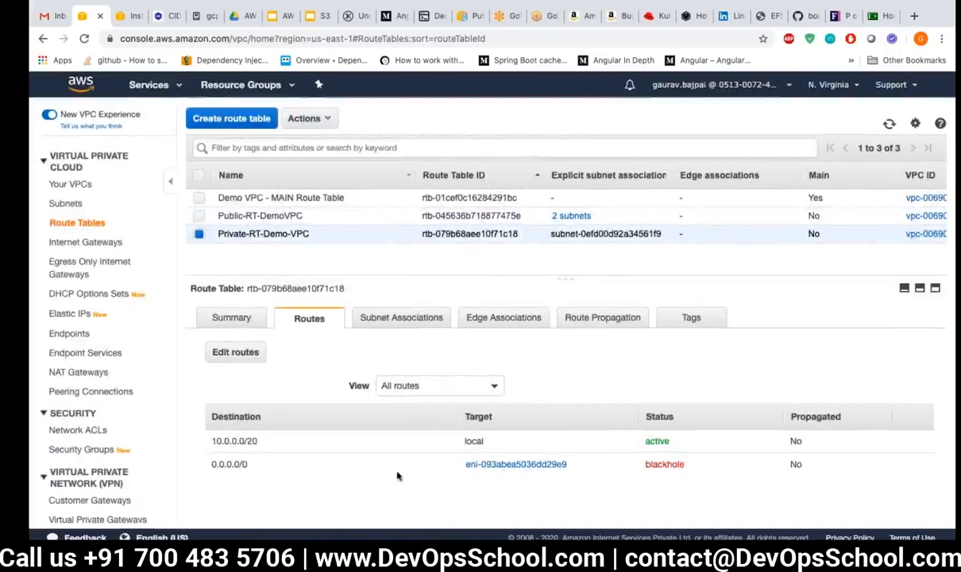
pyautogui.click(248, 354)
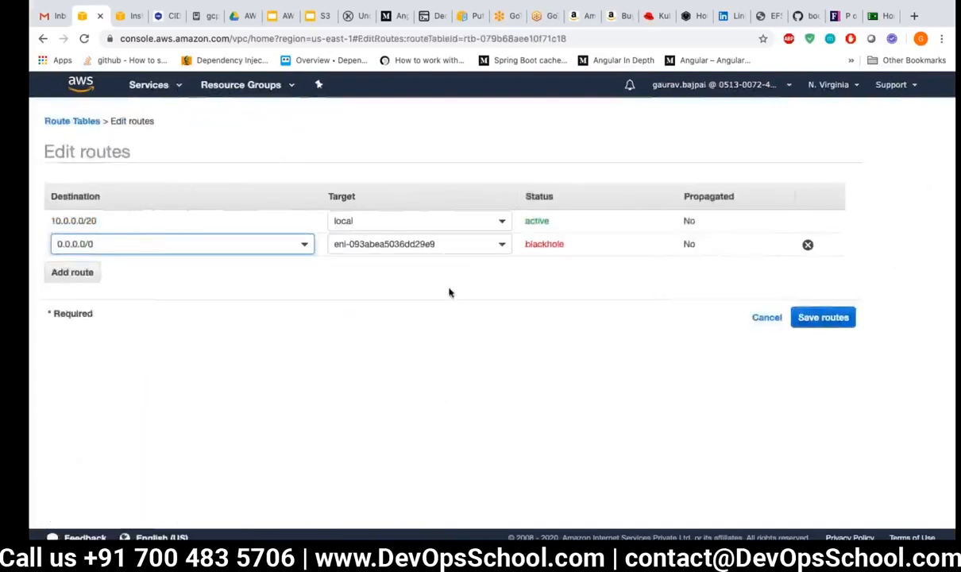
pyautogui.click(502, 245)
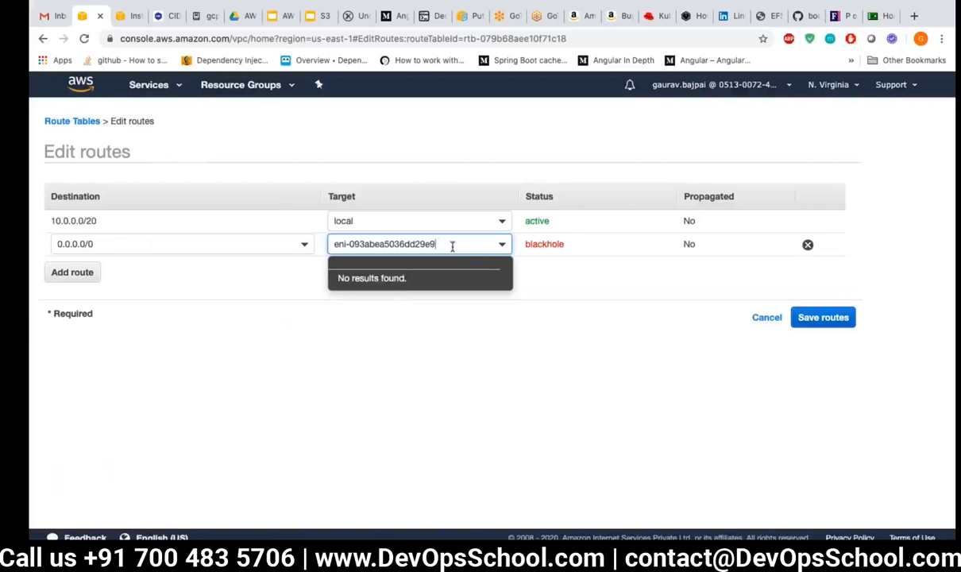
pyautogui.moveTo(437, 244); pyautogui.dragTo(302, 247)
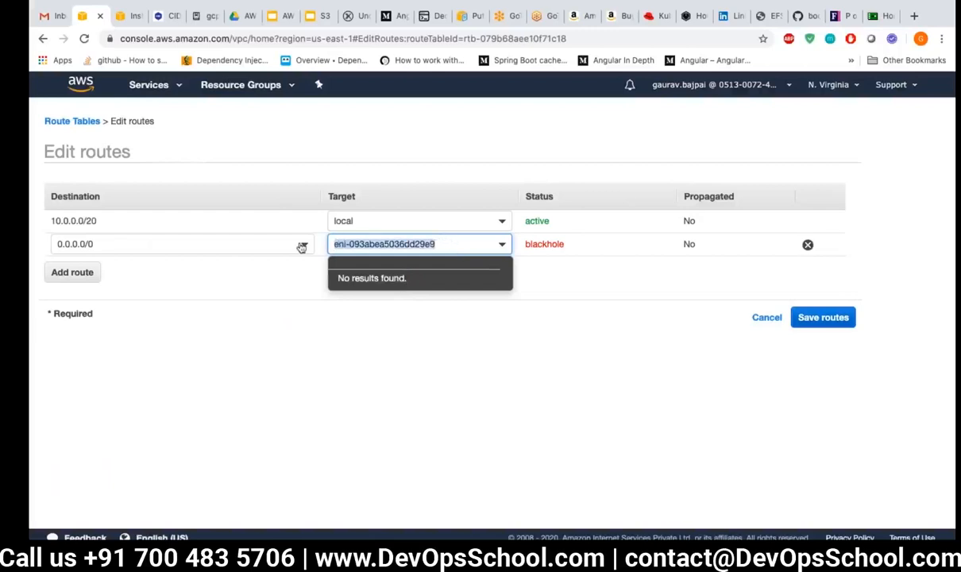
pyautogui.press('BackSpace')
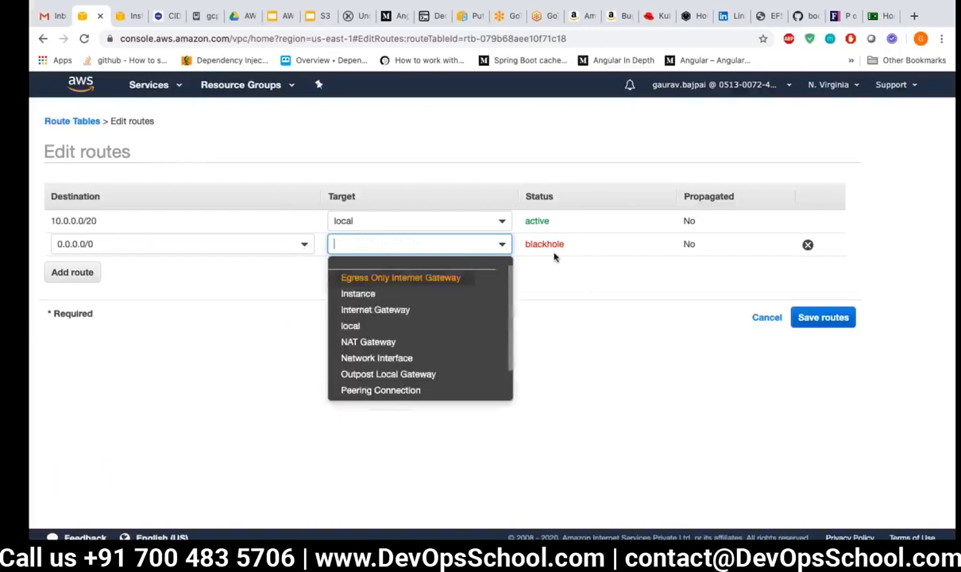
pyautogui.click(547, 248)
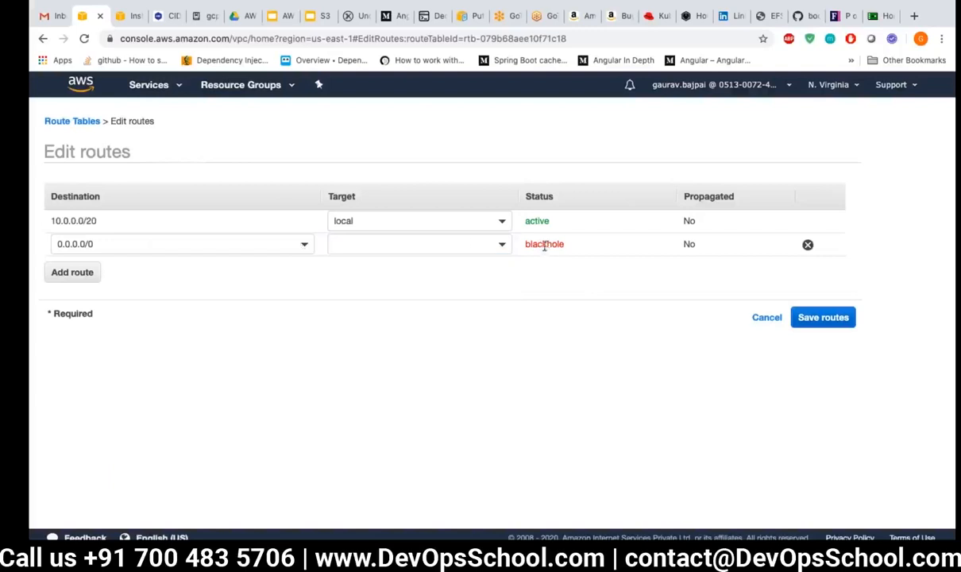
pyautogui.click(473, 246)
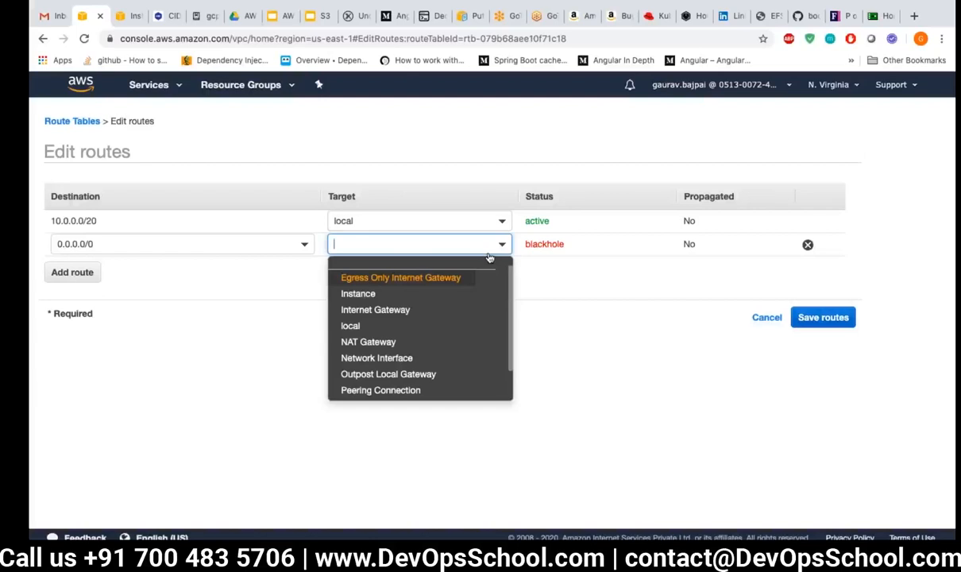
pyautogui.click(383, 350)
pyautogui.click(396, 280)
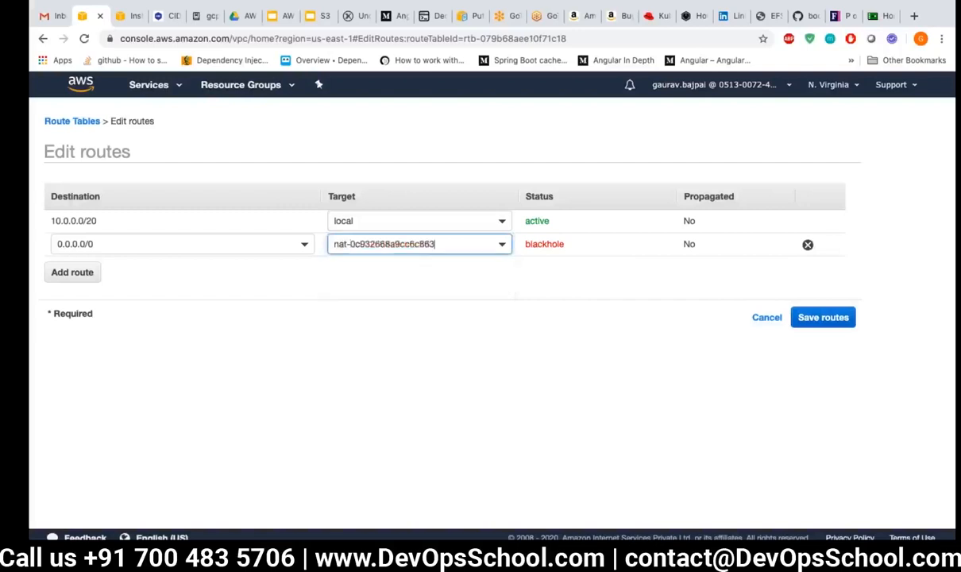
pyautogui.click(799, 316)
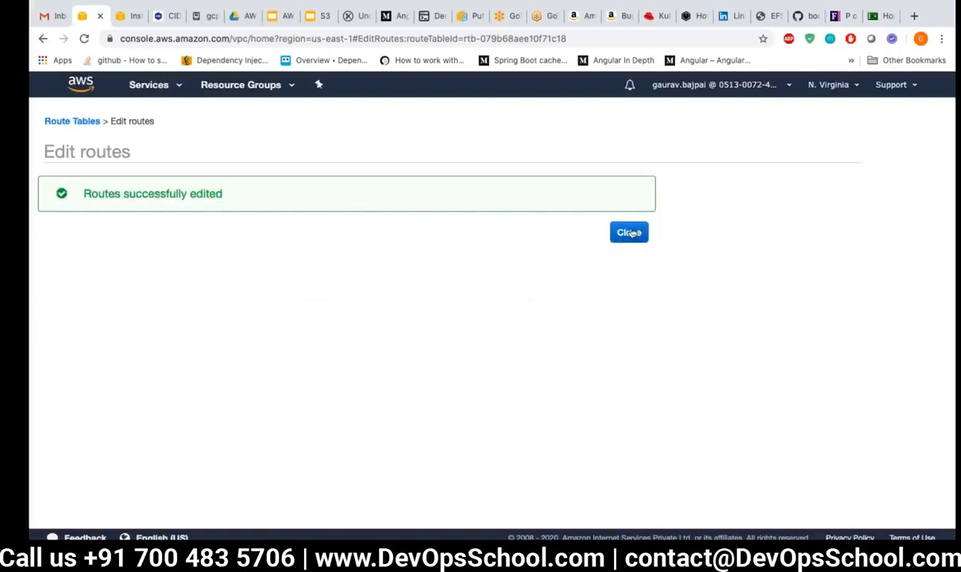
pyautogui.click(630, 232)
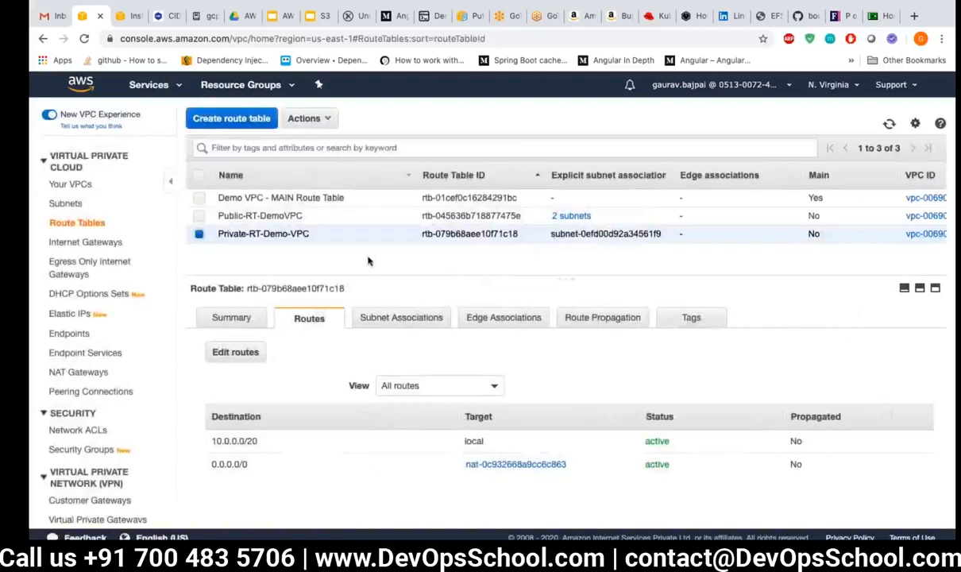
# Step: Switch to the VPC architecture diagram and delete the Security group box around the NAT instance in the public subnet
pyautogui.hotkey('ctrl', 'Left')
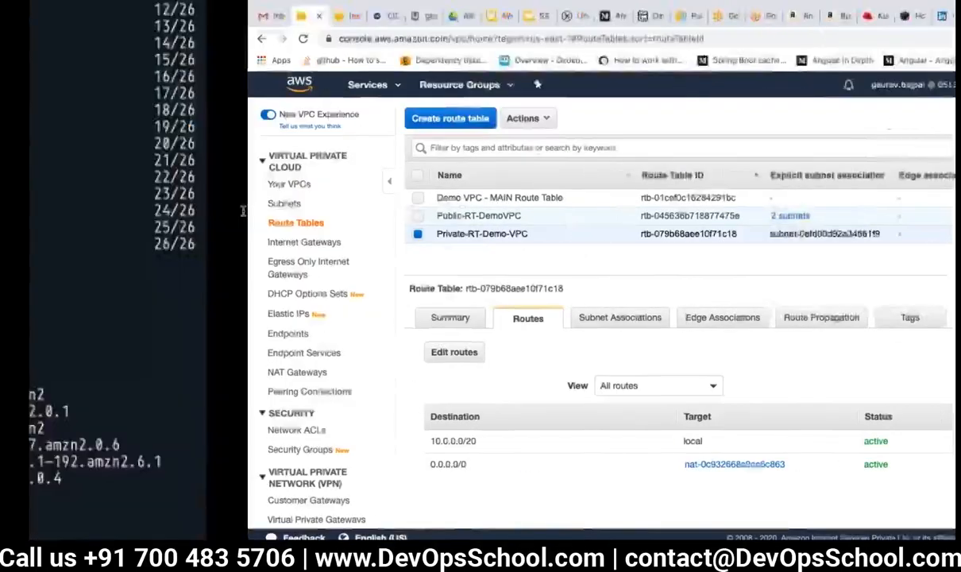
pyautogui.hotkey('ctrl', 'Left')
pyautogui.click(534, 197)
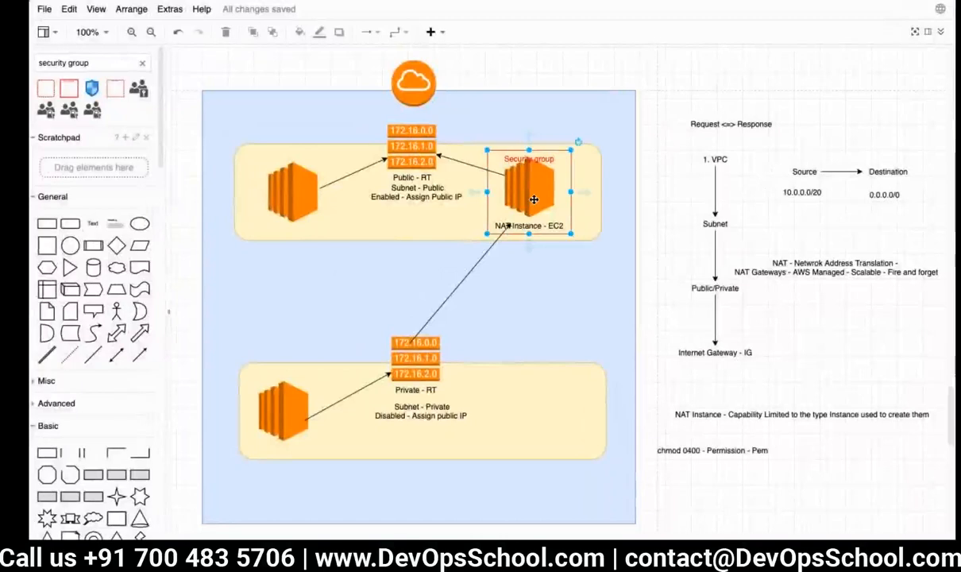
pyautogui.press('Delete')
pyautogui.doubleClick(548, 226)
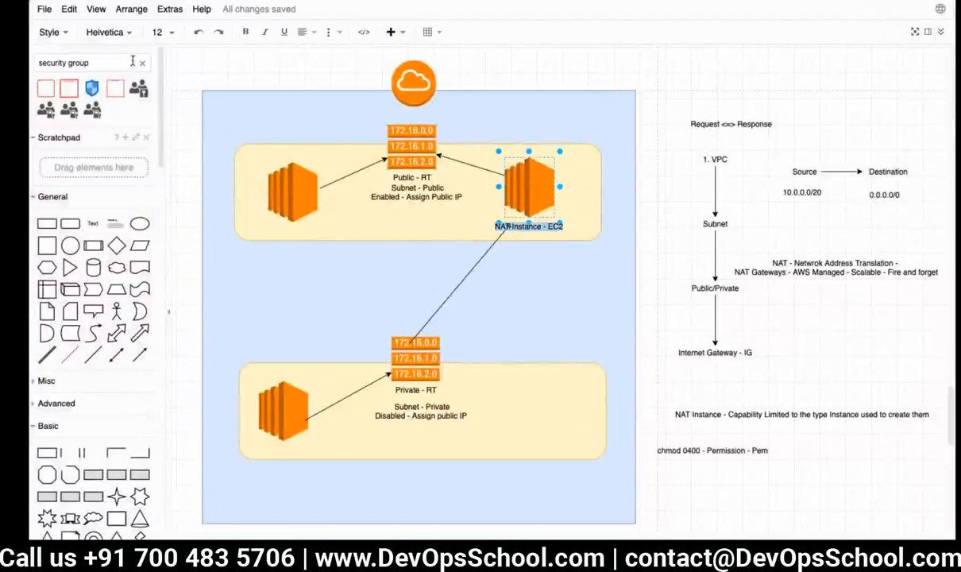
# Step: Search the shape library for "Nat gateway" and place a VPC NAT Gateway shape beside the VPC, near the Request/Response note
pyautogui.click(141, 65)
pyautogui.click(102, 63)
pyautogui.write('N')
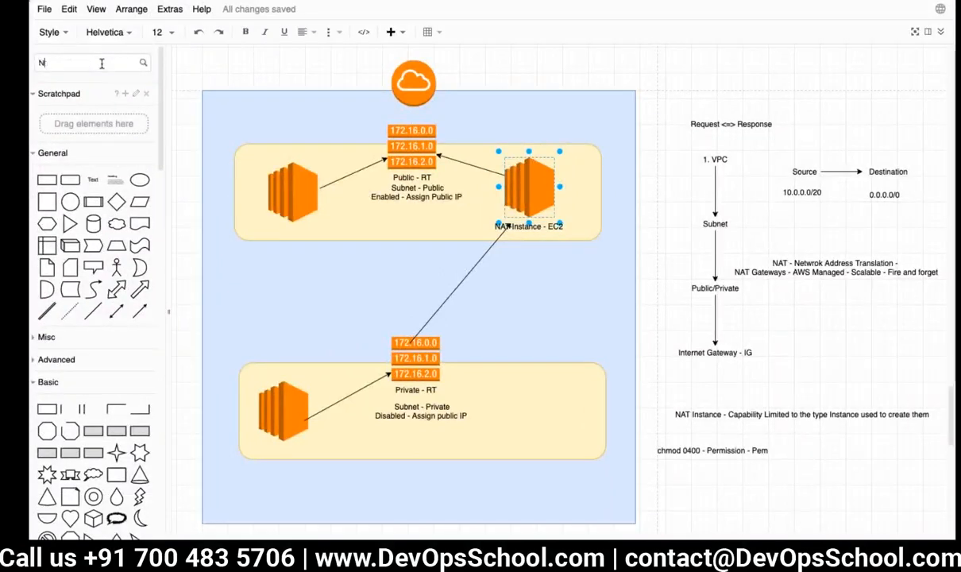
pyautogui.write('at gateway')
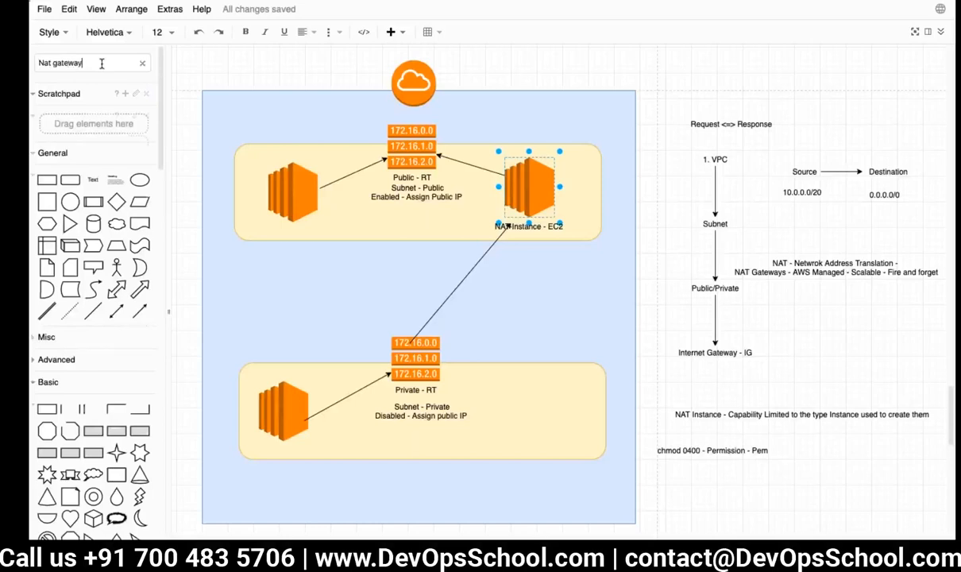
pyautogui.press('Return')
pyautogui.moveTo(45, 93)
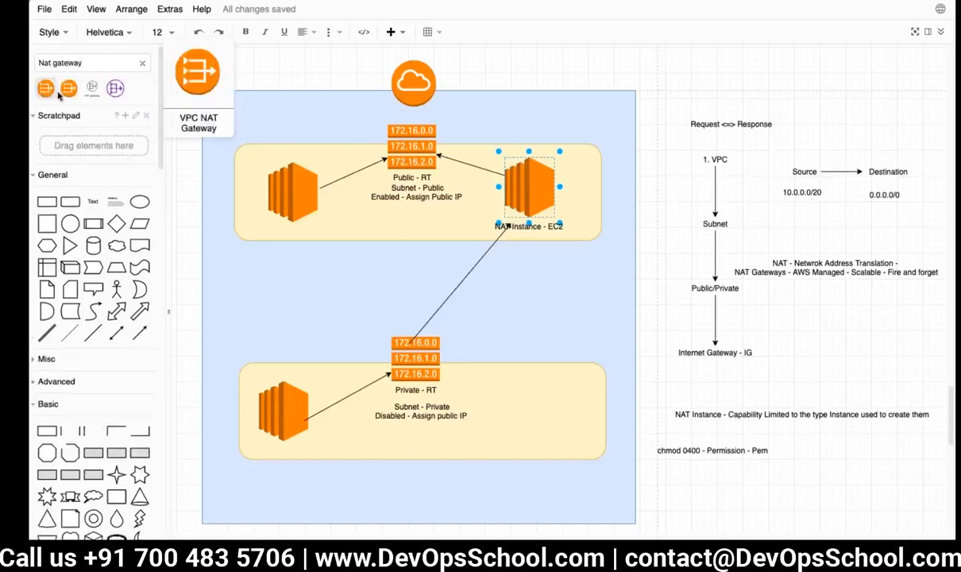
pyautogui.moveTo(48, 90); pyautogui.dragTo(707, 114)
# Step: Delete the NAT Instance - EC2 shape and move the NAT gateway shape into its place in the public subnet
pyautogui.click(532, 207)
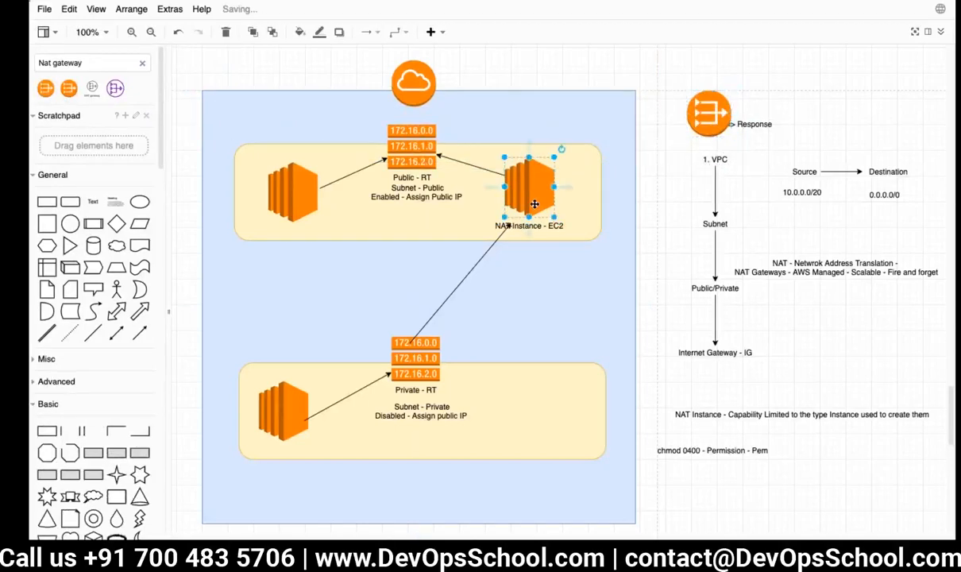
pyautogui.press('Delete')
pyautogui.moveTo(708, 111); pyautogui.dragTo(537, 186)
pyautogui.click(581, 295)
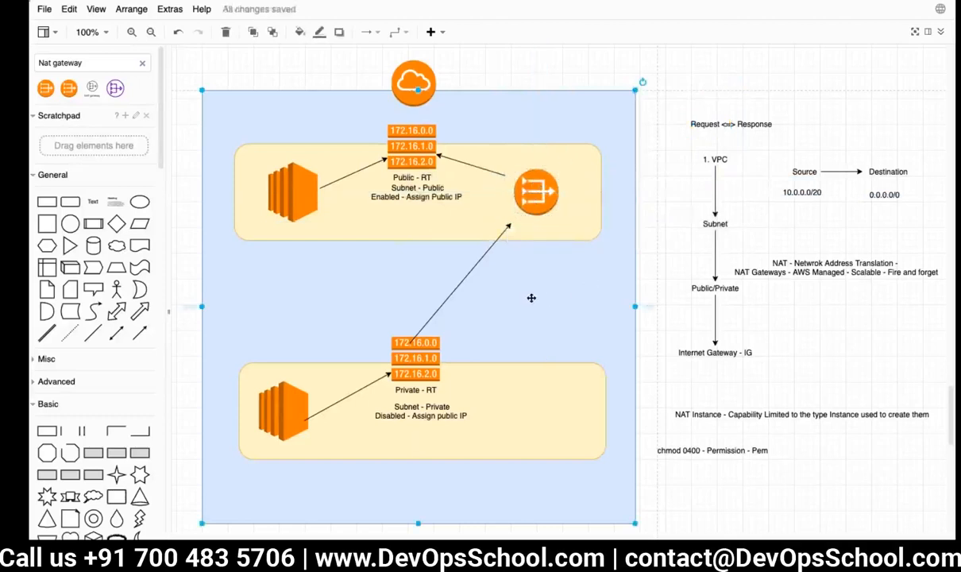
# Step: Switch back to the AWS console and examine the details of NAT gateway nat-0c932668a9cc6c863 and the subnet it belongs to
pyautogui.hotkey('ctrl', 'Right')
pyautogui.hotkey('ctrl', 'Right')
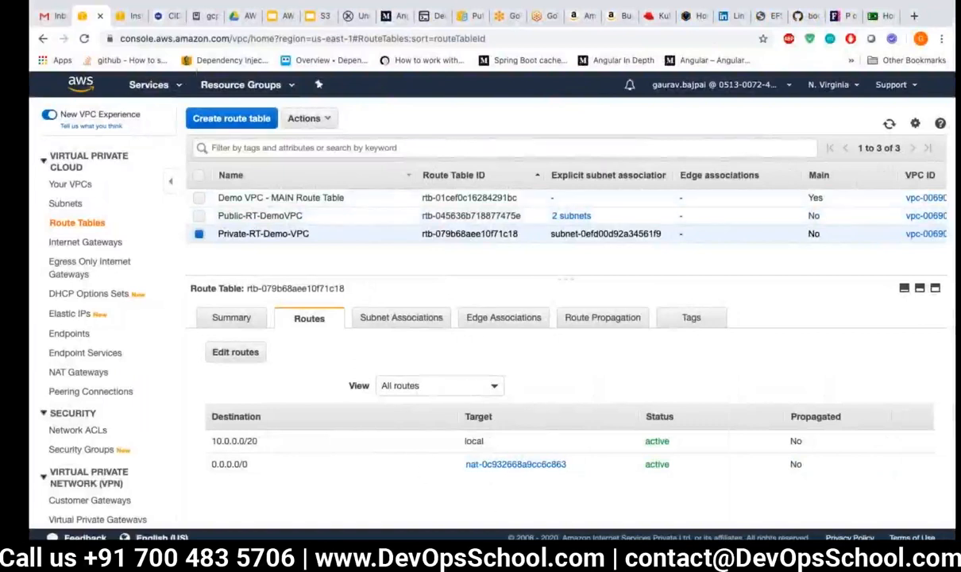
pyautogui.hotkey('ctrl', 'Left')
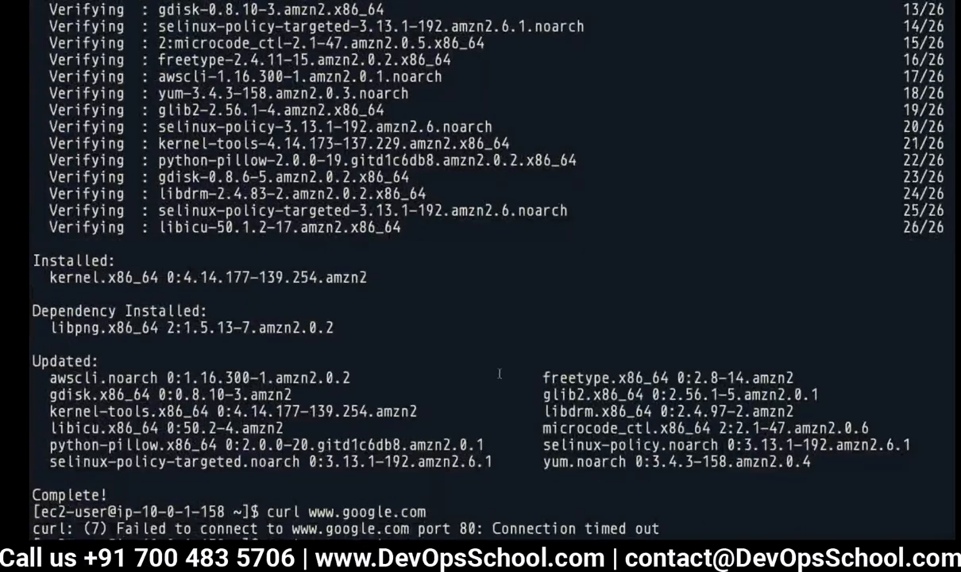
pyautogui.hotkey('ctrl', 'Right')
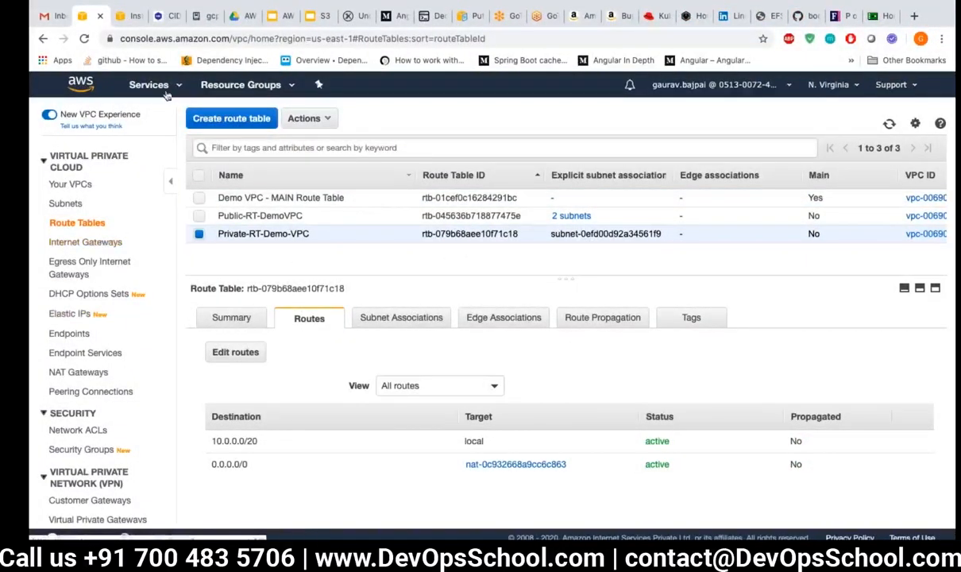
pyautogui.scroll(-1, 93, 349)
pyautogui.click(93, 349)
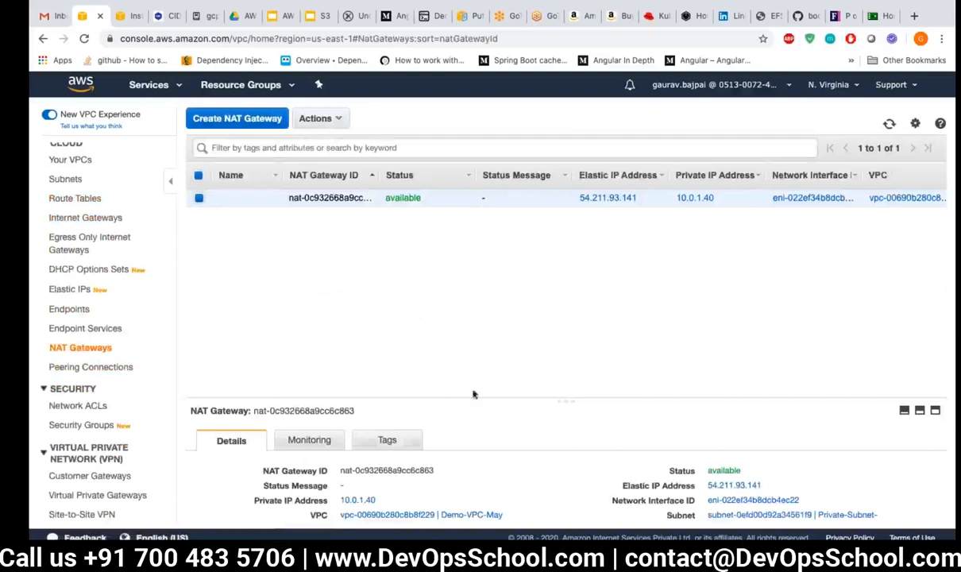
pyautogui.moveTo(567, 400); pyautogui.dragTo(545, 236)
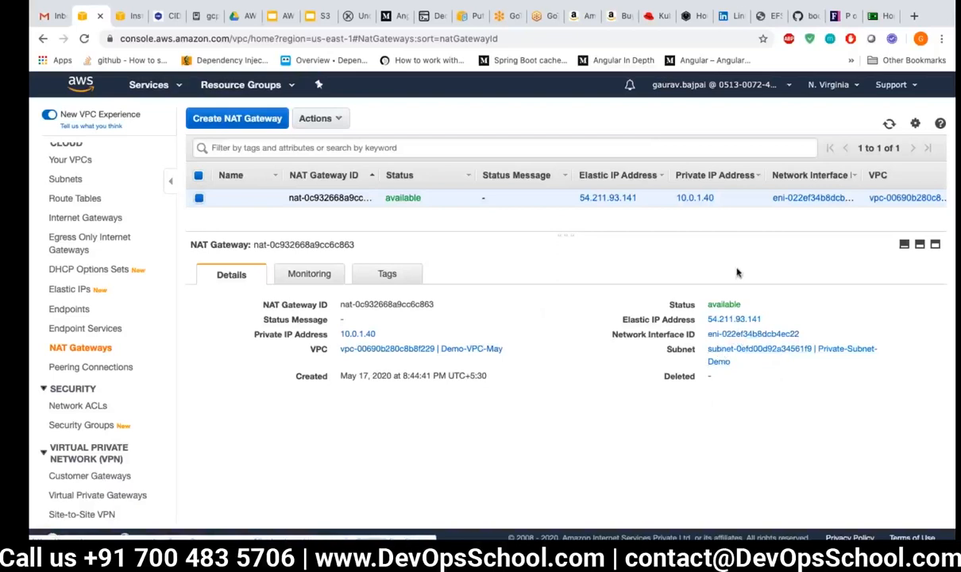
pyautogui.click(723, 357)
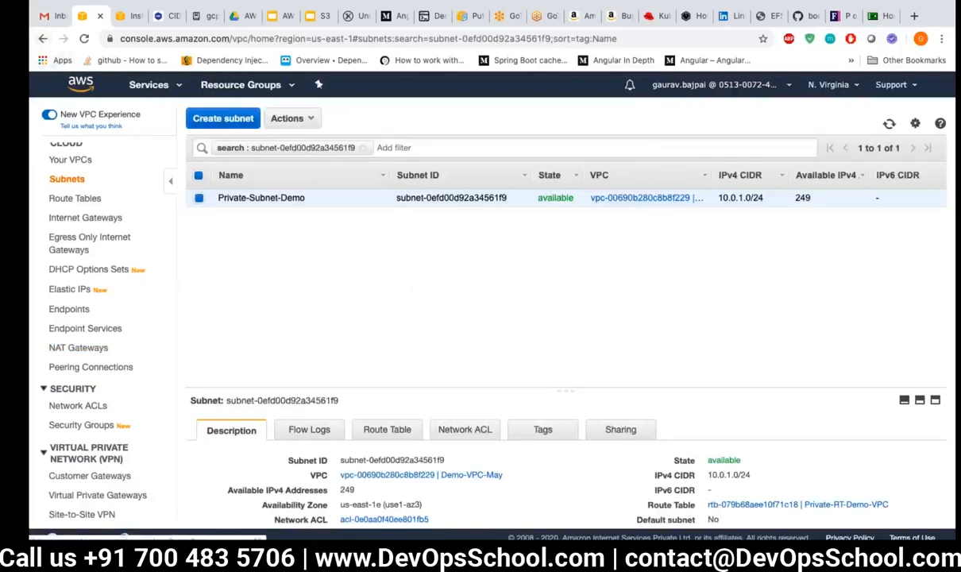
# Step: Return to the NAT gateways and delete nat-0c932668a9cc6c863, confirming the deletion
pyautogui.click(77, 348)
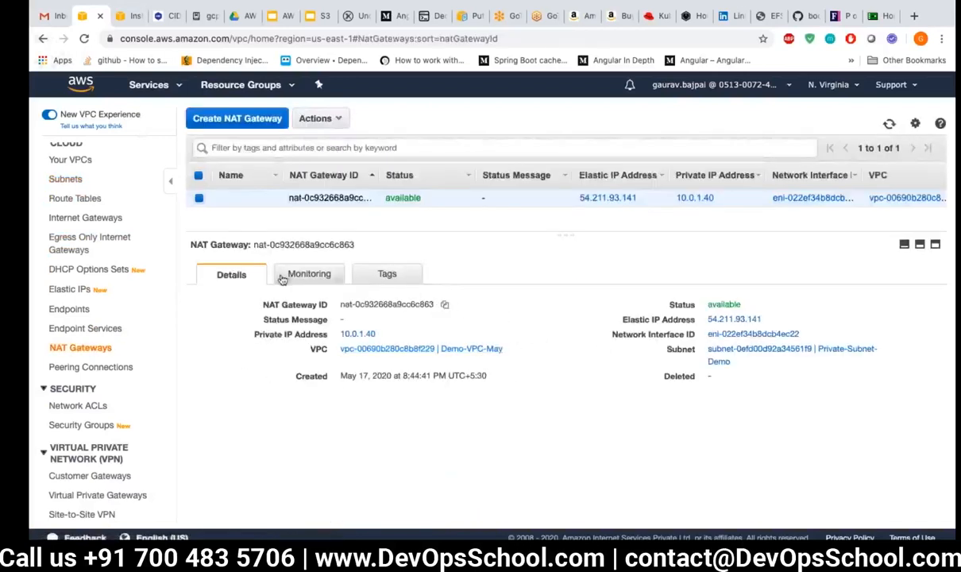
pyautogui.rightClick(343, 194)
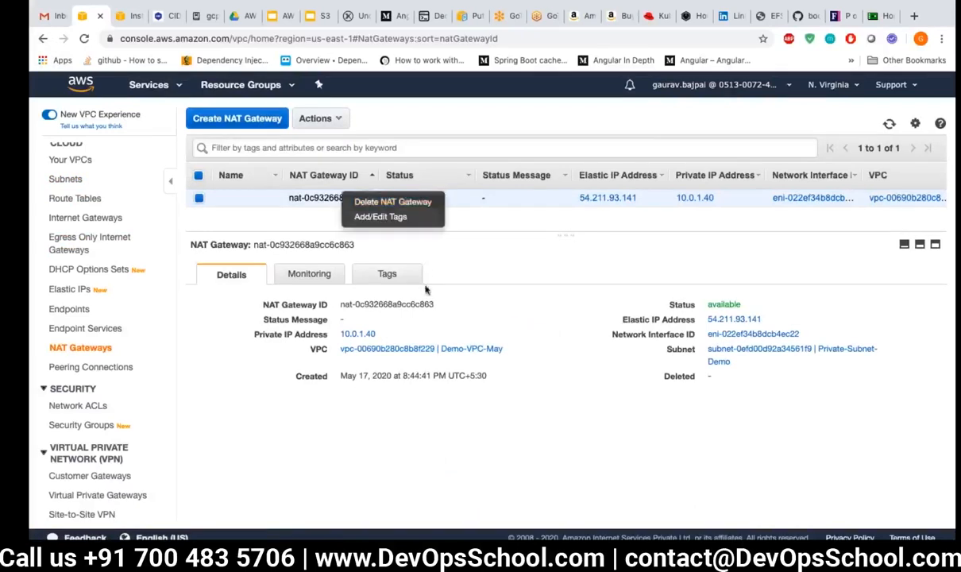
pyautogui.click(395, 204)
pyautogui.click(516, 350)
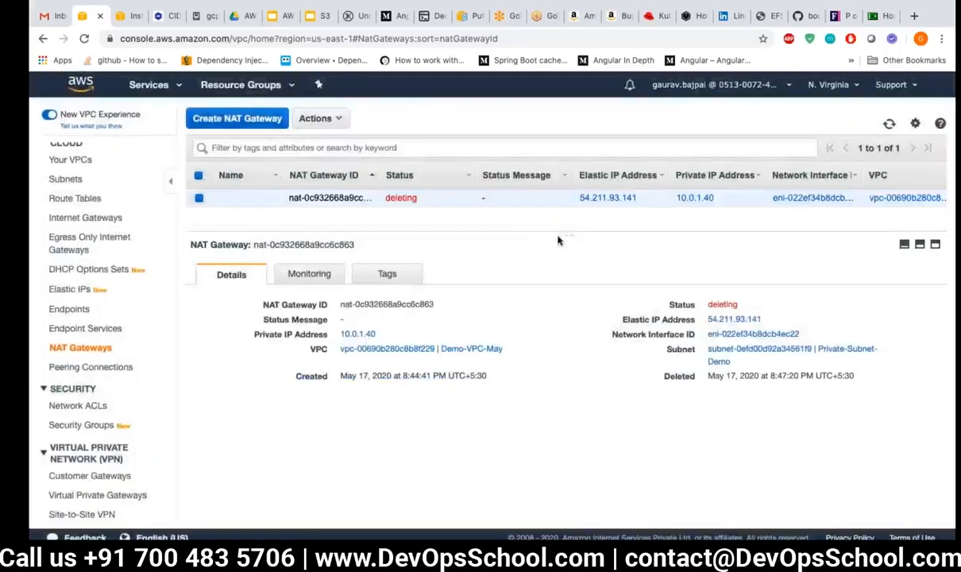
pyautogui.moveTo(568, 235); pyautogui.dragTo(569, 345)
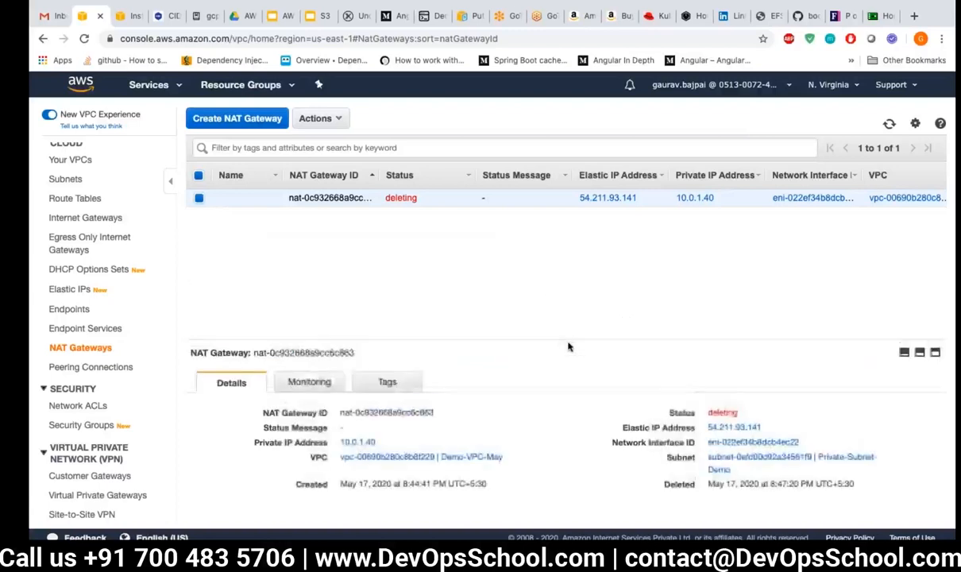
# Step: Start creating a new NAT gateway and choose Public-Subnet-Demo in Demo-VPC-May as its subnet
pyautogui.click(237, 119)
pyautogui.click(403, 207)
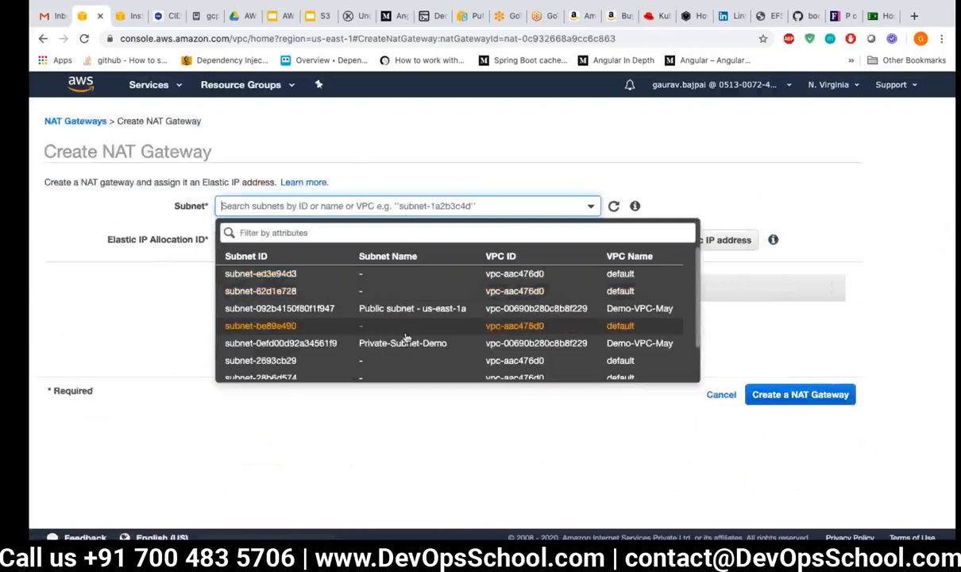
pyautogui.scroll(-2, 407, 334)
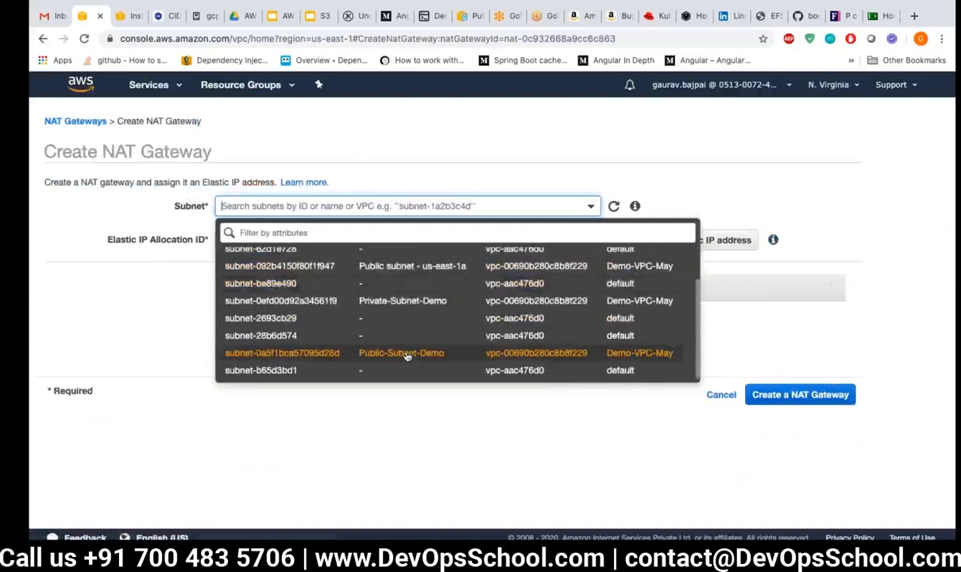
pyautogui.click(406, 356)
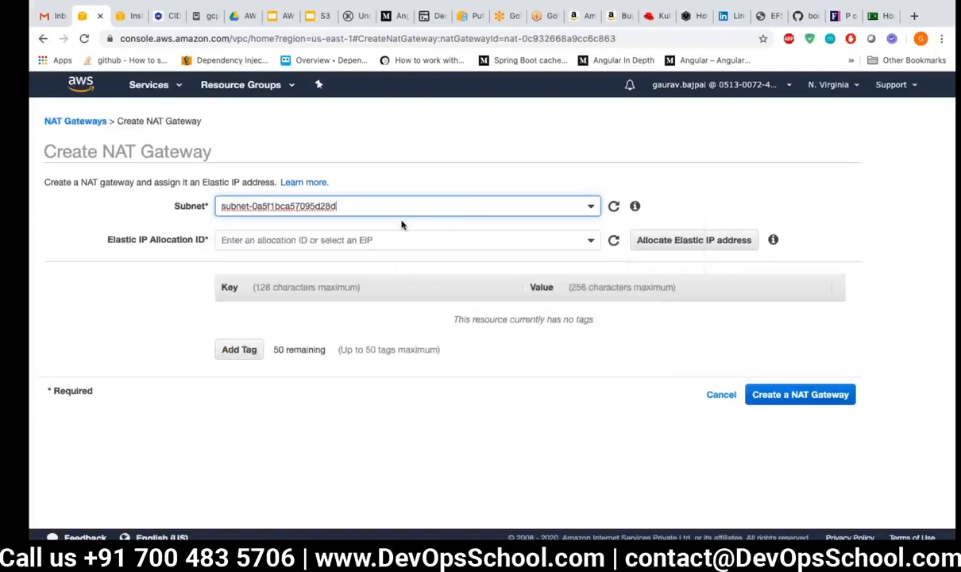
# Step: Allocate a new Elastic IP address for the NAT gateway in the public subnet and create the gateway
pyautogui.click(539, 238)
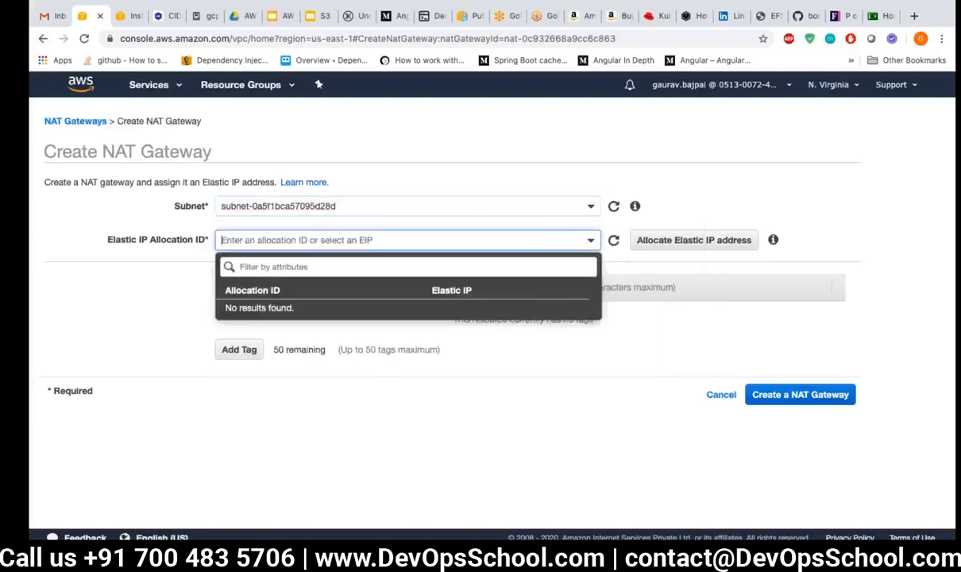
pyautogui.click(615, 241)
pyautogui.click(582, 244)
pyautogui.click(671, 241)
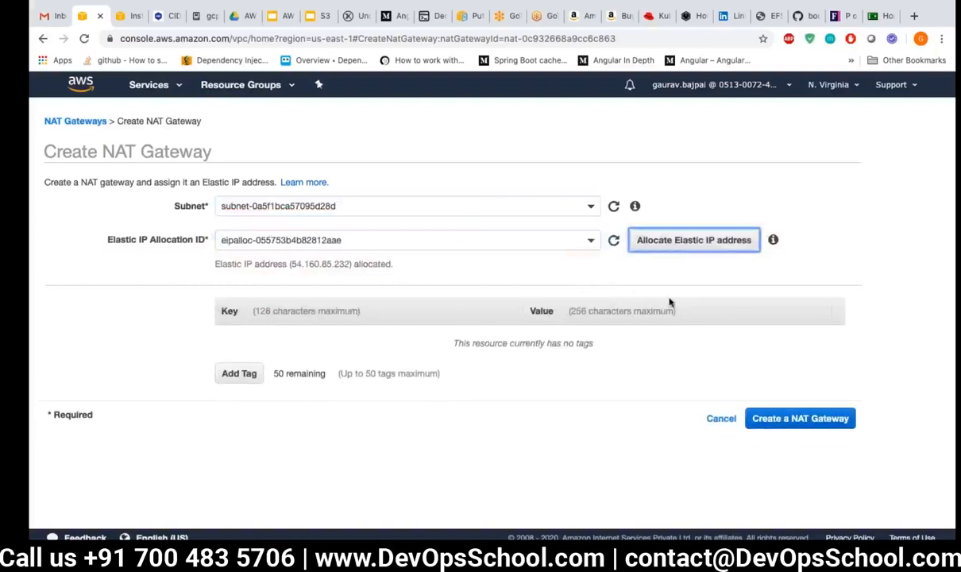
pyautogui.click(787, 421)
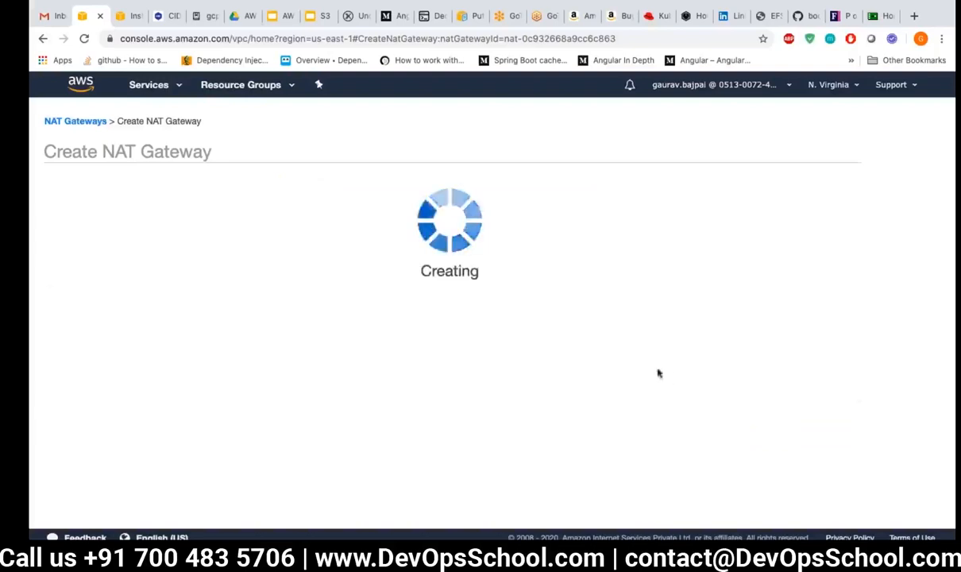
# Step: In Private-RT-Demo-VPC, reselect NAT gateway nat-0c932668a9cc6c863 as the target of the 0.0.0.0/0 route and save the routes
pyautogui.click(558, 293)
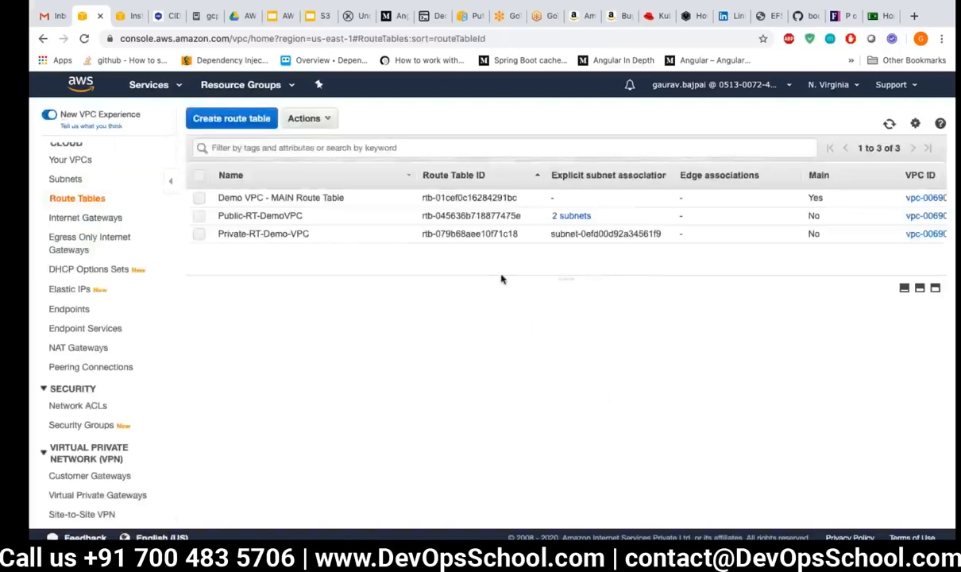
pyautogui.click(312, 235)
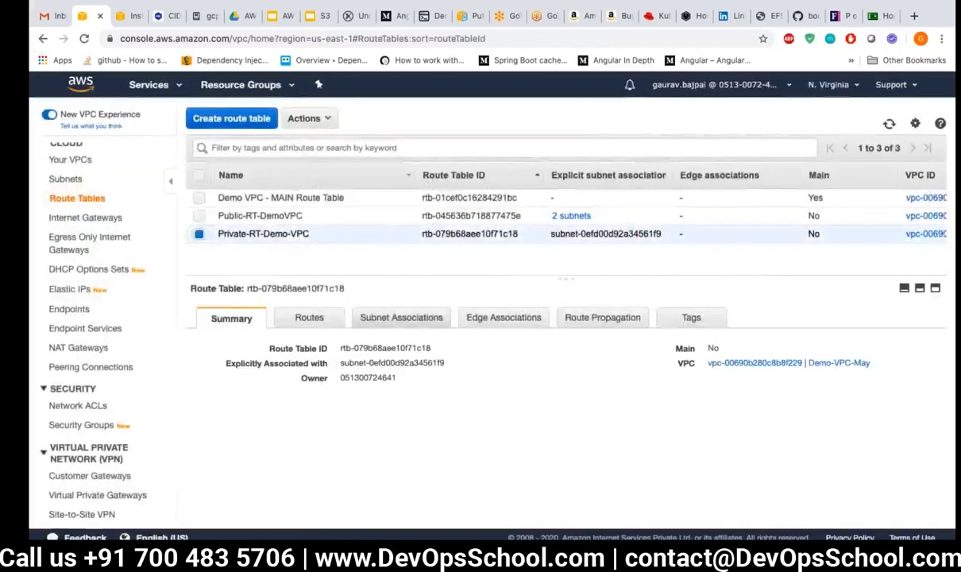
pyautogui.click(312, 316)
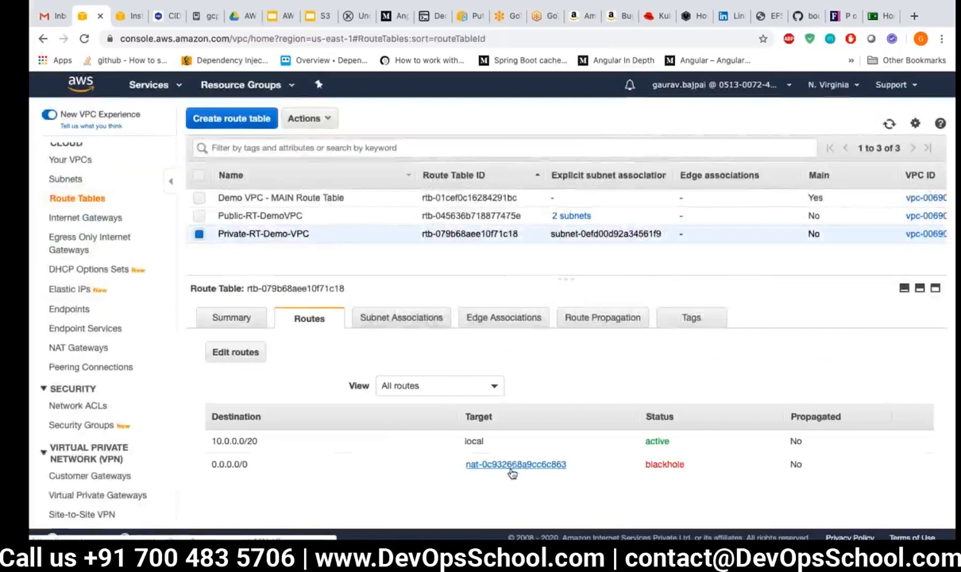
pyautogui.click(235, 352)
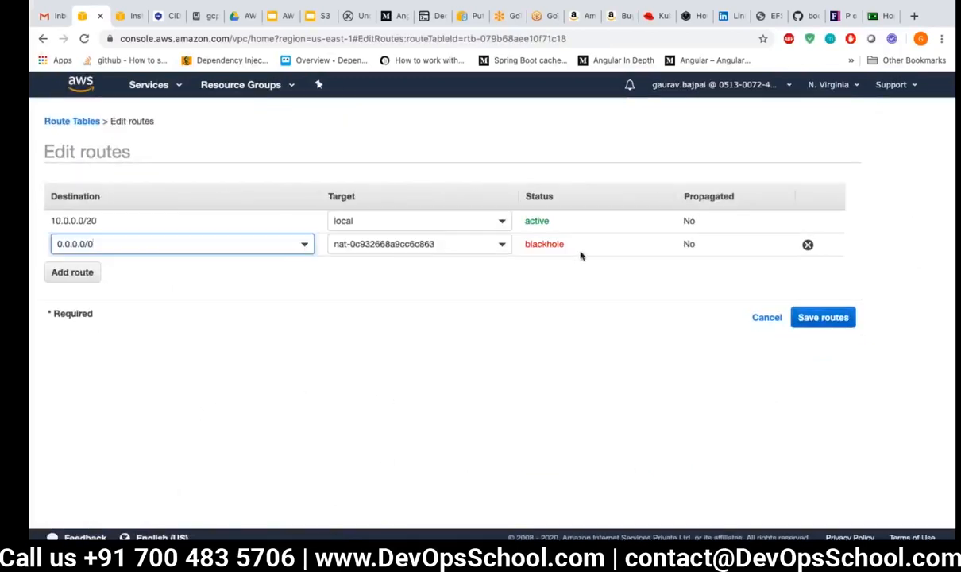
pyautogui.click(501, 245)
pyautogui.press('super+a')
pyautogui.press('BackSpace')
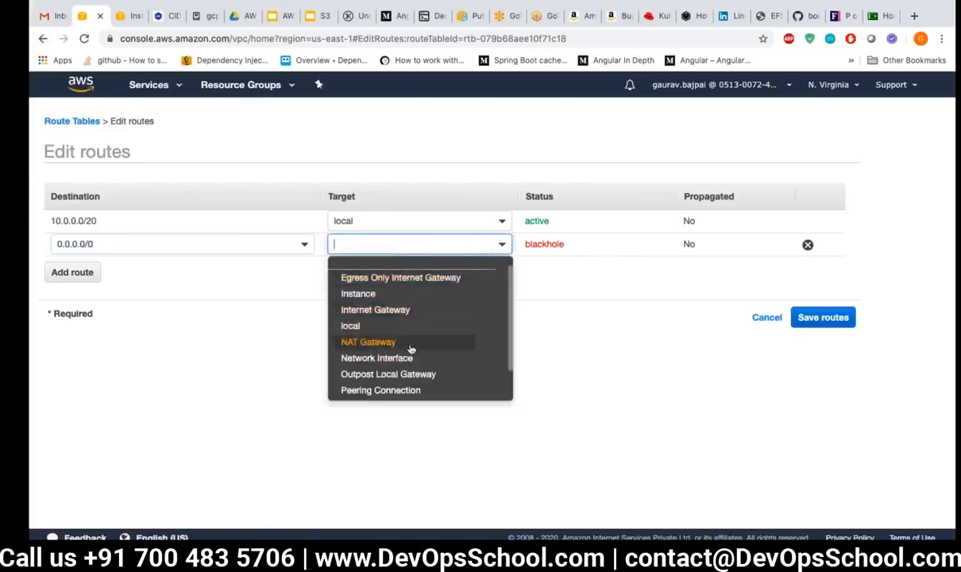
pyautogui.click(411, 343)
pyautogui.click(426, 280)
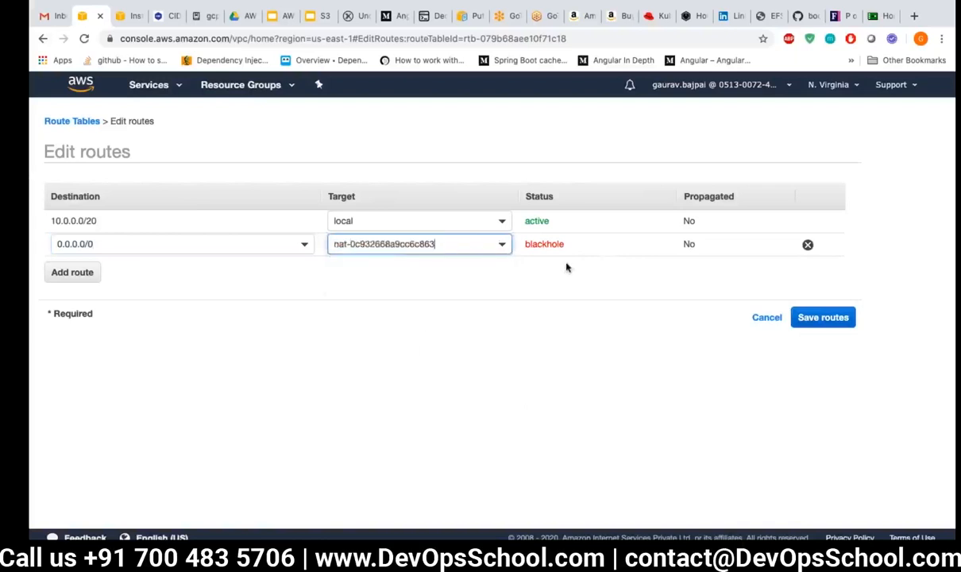
pyautogui.click(815, 318)
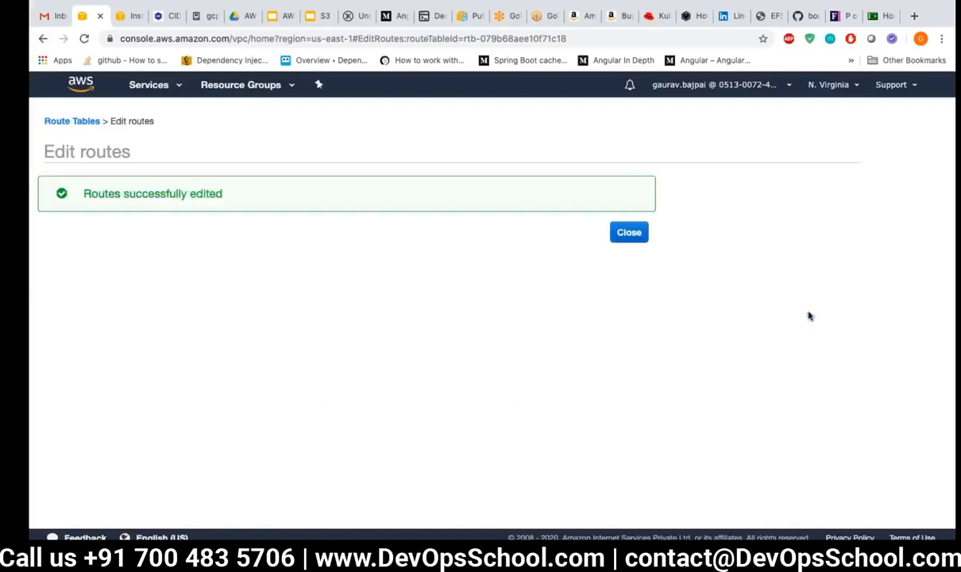
pyautogui.click(629, 234)
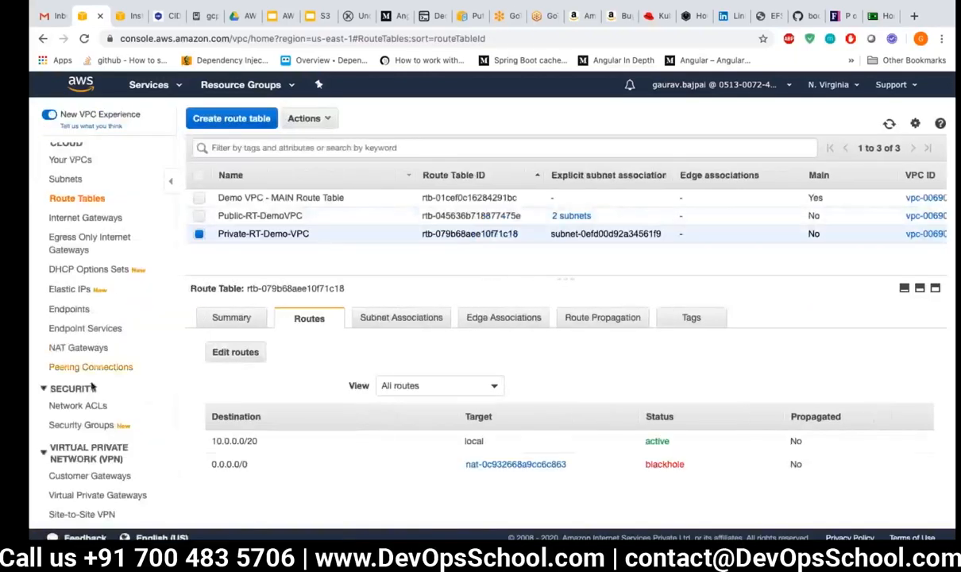
# Step: Check the status of the new NAT gateway nat-0001502bf4eee29fb and refresh the NAT gateway list
pyautogui.click(89, 348)
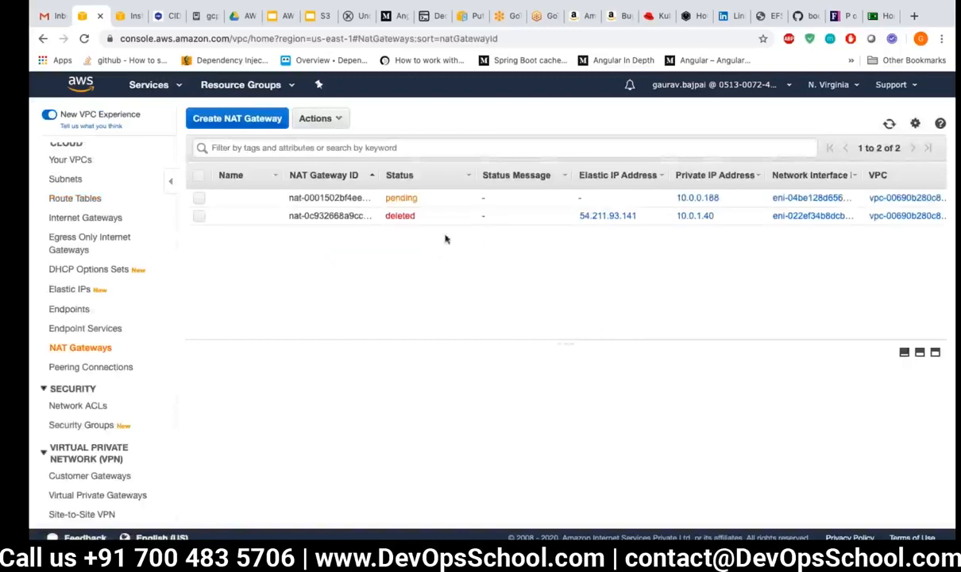
pyautogui.click(429, 203)
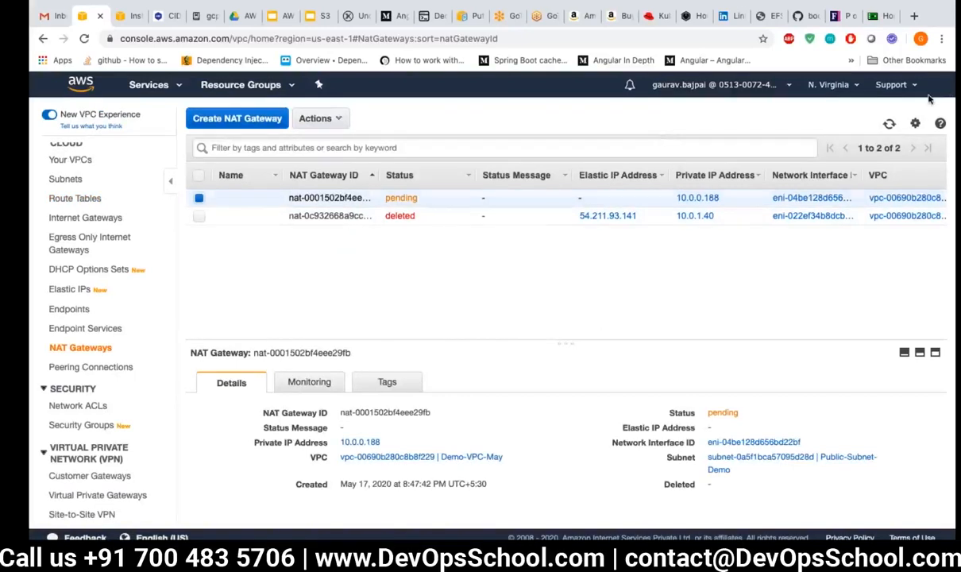
pyautogui.click(890, 125)
pyautogui.click(891, 126)
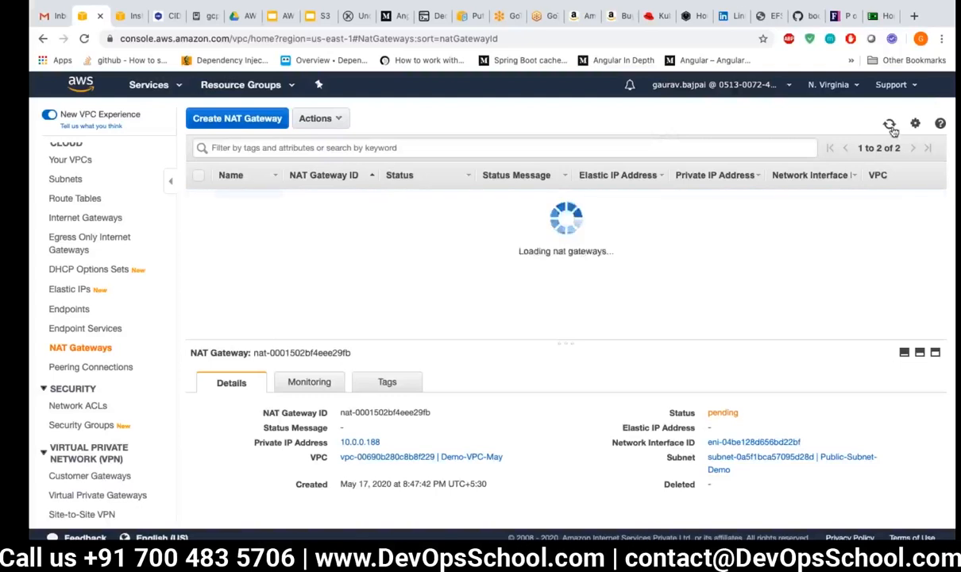
# Step: Keep refreshing the NAT gateway list to check the status of nat-0001502bf4eee29fb
pyautogui.click(891, 126)
pyautogui.click(891, 126)
pyautogui.click(891, 126)
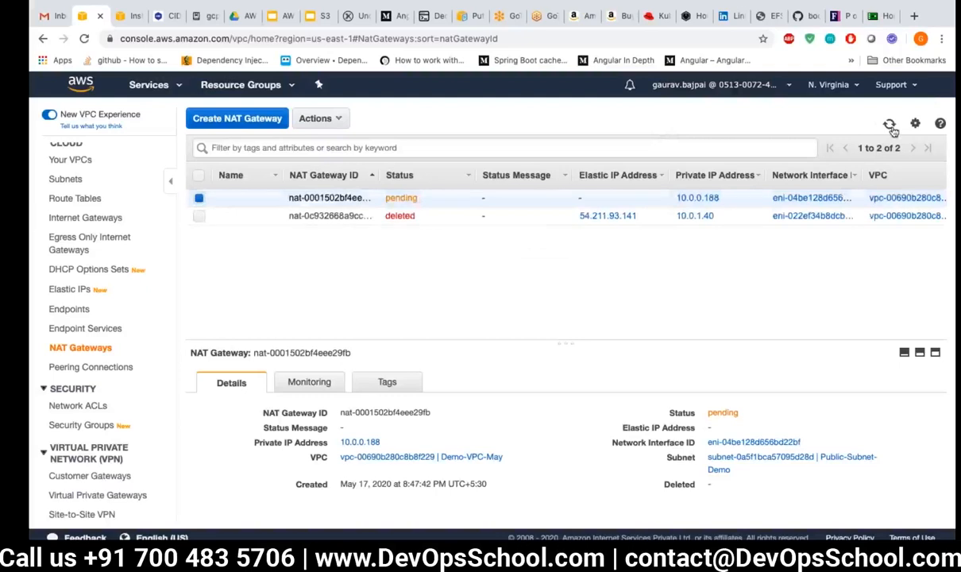
pyautogui.click(891, 126)
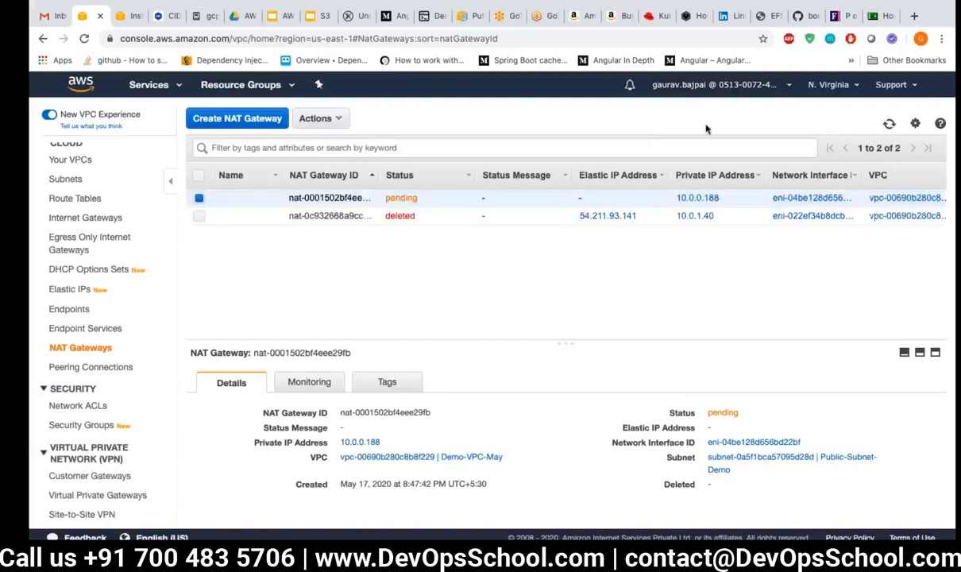
pyautogui.click(891, 127)
pyautogui.click(890, 127)
pyautogui.click(890, 127)
pyautogui.click(891, 127)
pyautogui.click(890, 127)
pyautogui.click(889, 125)
pyautogui.click(890, 127)
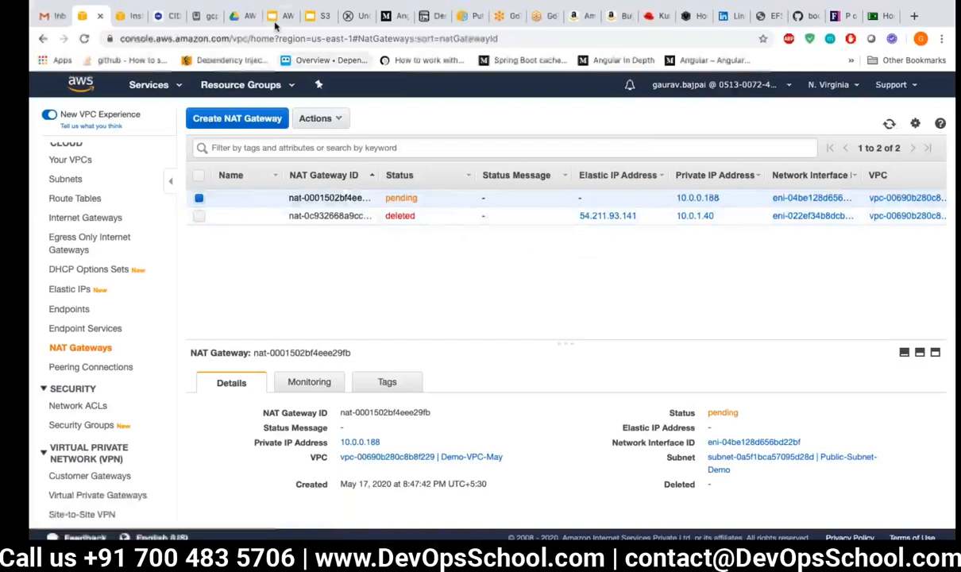
# Step: Switch to the AWS Topics Overview presentation and review the topics on its Virtual Private Network slide
pyautogui.click(280, 15)
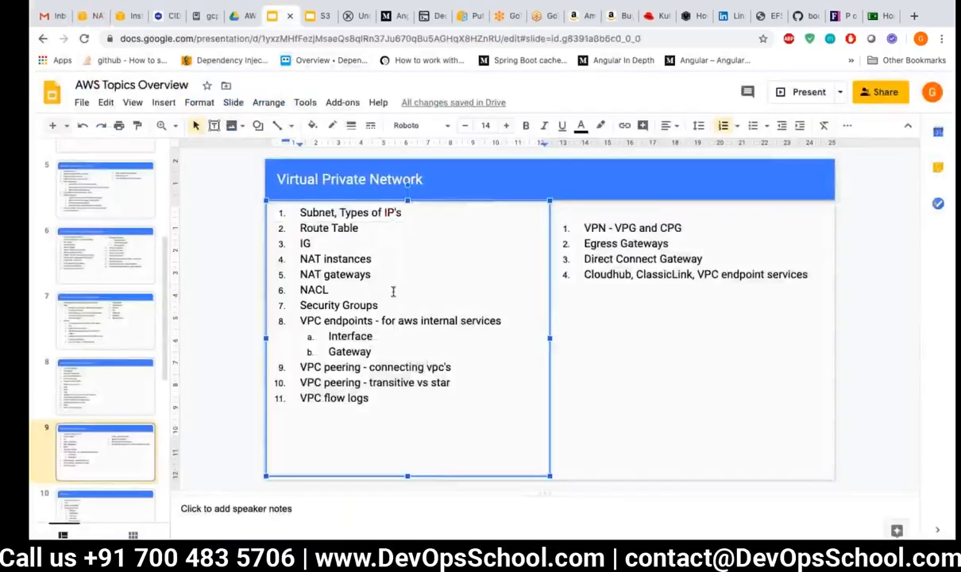
pyautogui.scroll(-2, 392, 292)
pyautogui.click(343, 325)
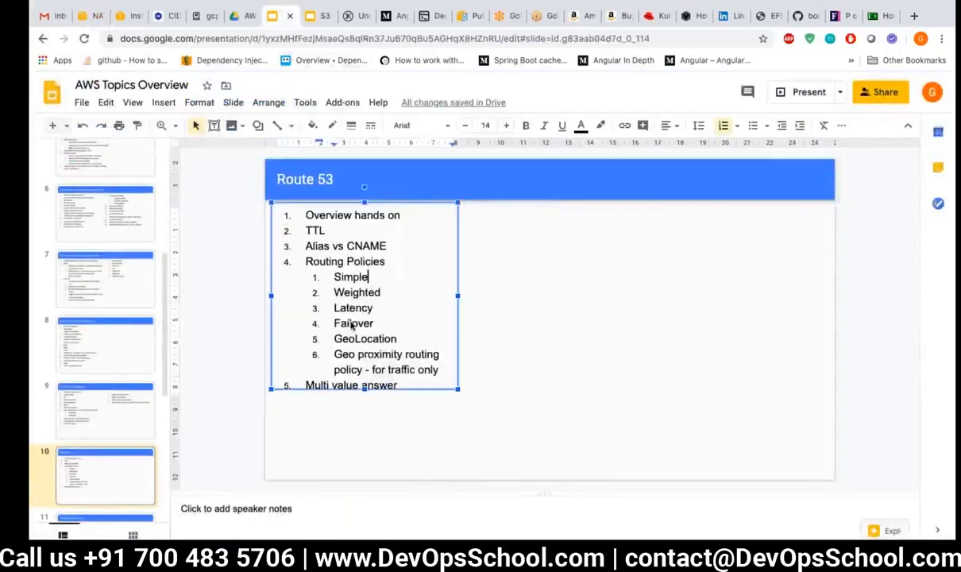
pyautogui.click(97, 428)
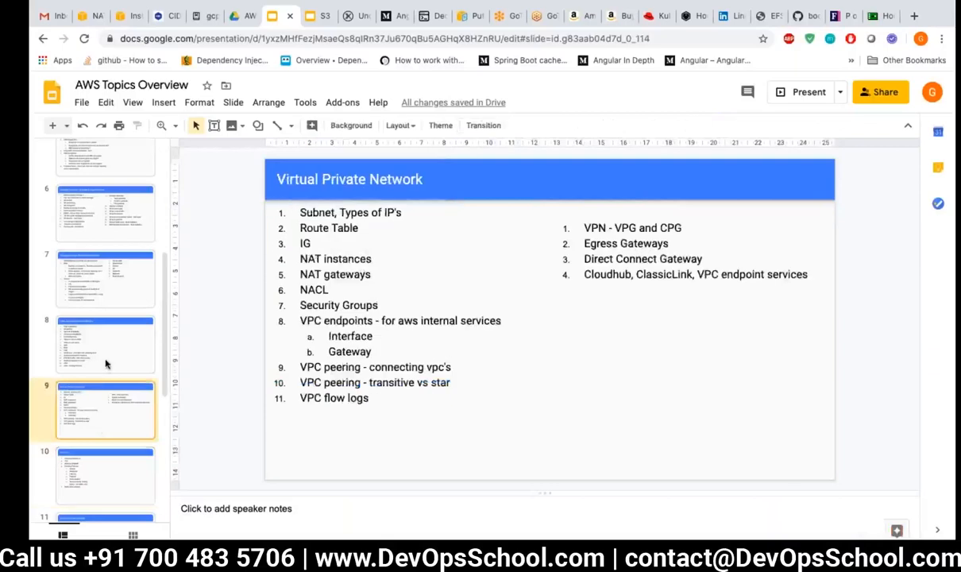
# Step: Return to the AWS VPC console and recheck the NAT gateway's status and details, refreshing the list until it is available
pyautogui.click(92, 17)
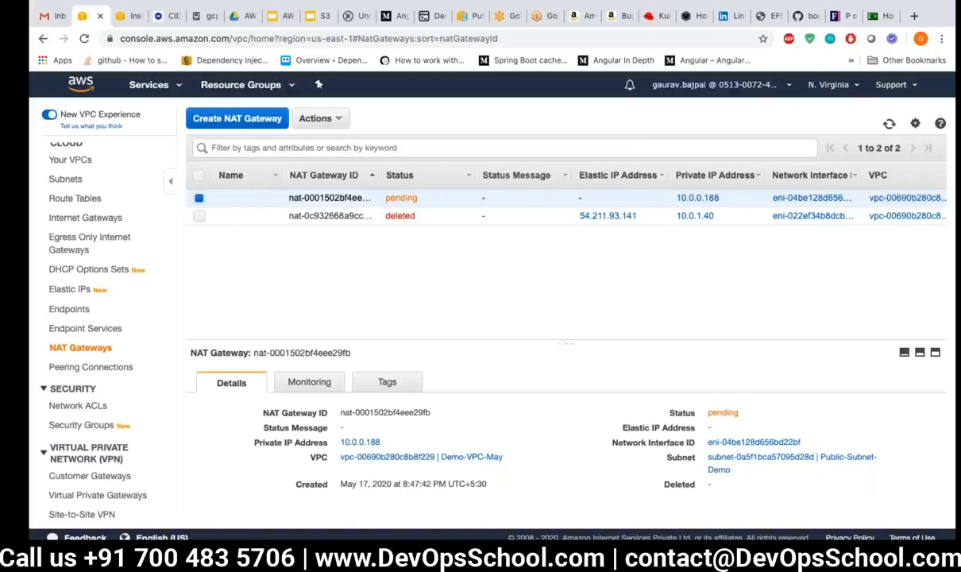
pyautogui.click(889, 124)
pyautogui.click(888, 125)
pyautogui.click(889, 127)
pyautogui.click(889, 129)
pyautogui.click(889, 127)
pyautogui.click(889, 127)
pyautogui.click(293, 381)
pyautogui.click(229, 388)
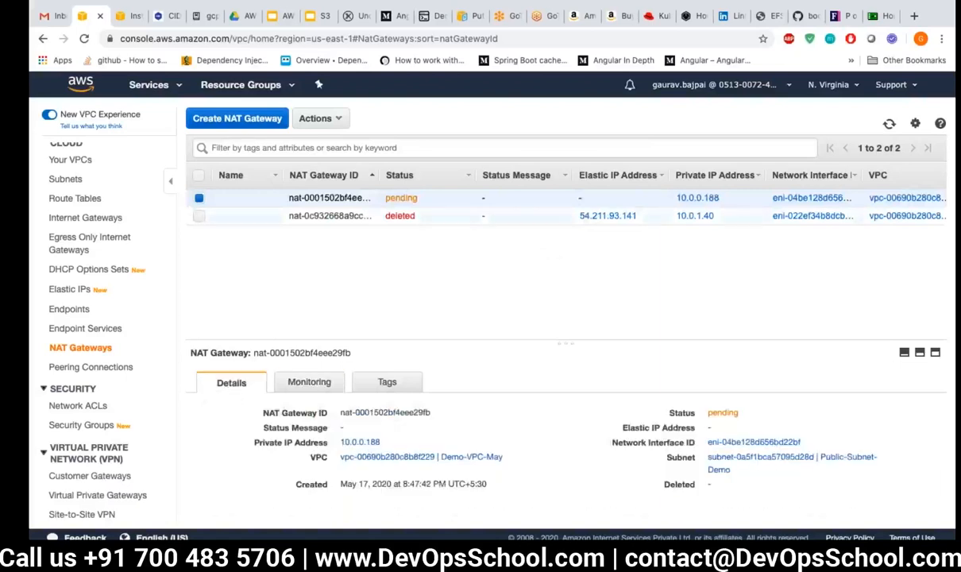
pyautogui.click(889, 125)
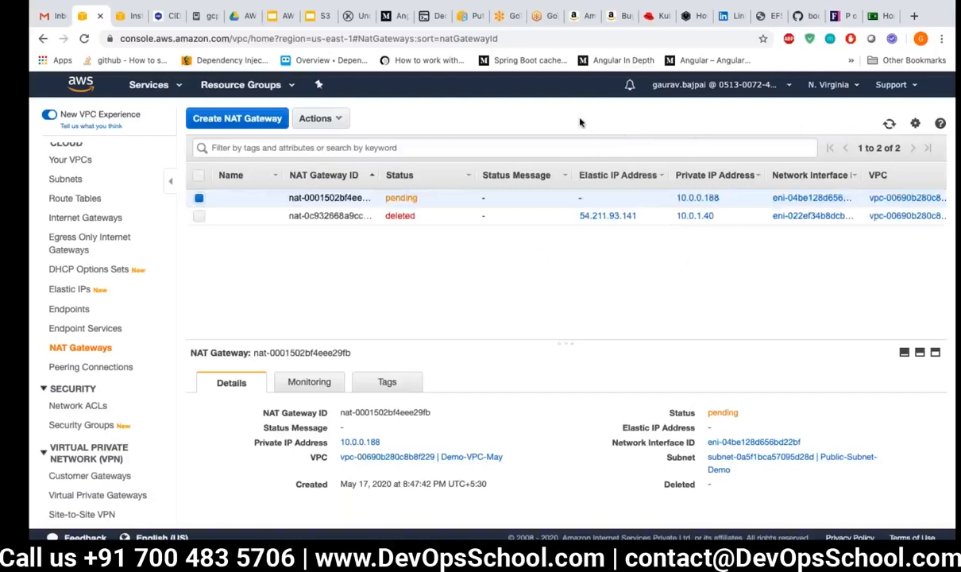
pyautogui.click(530, 146)
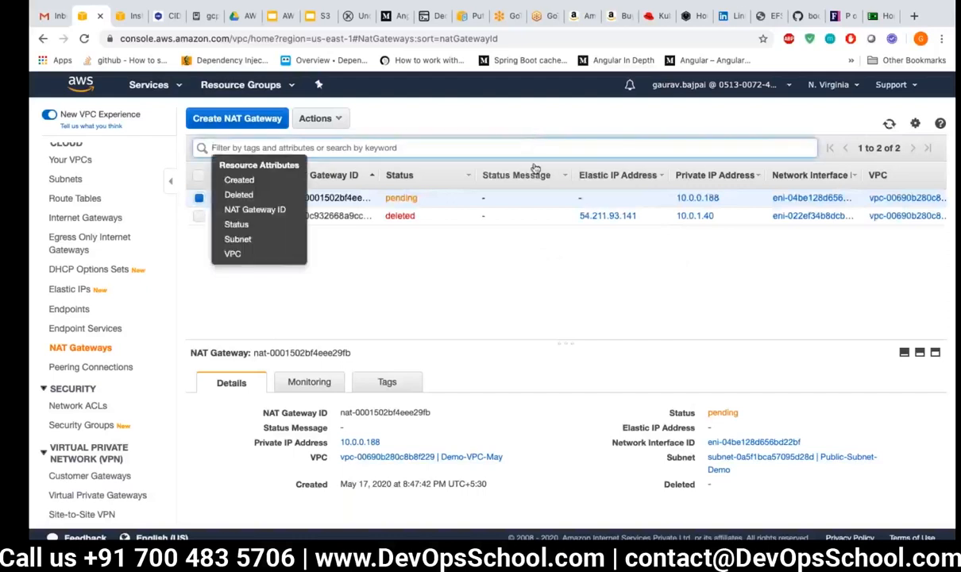
pyautogui.click(508, 291)
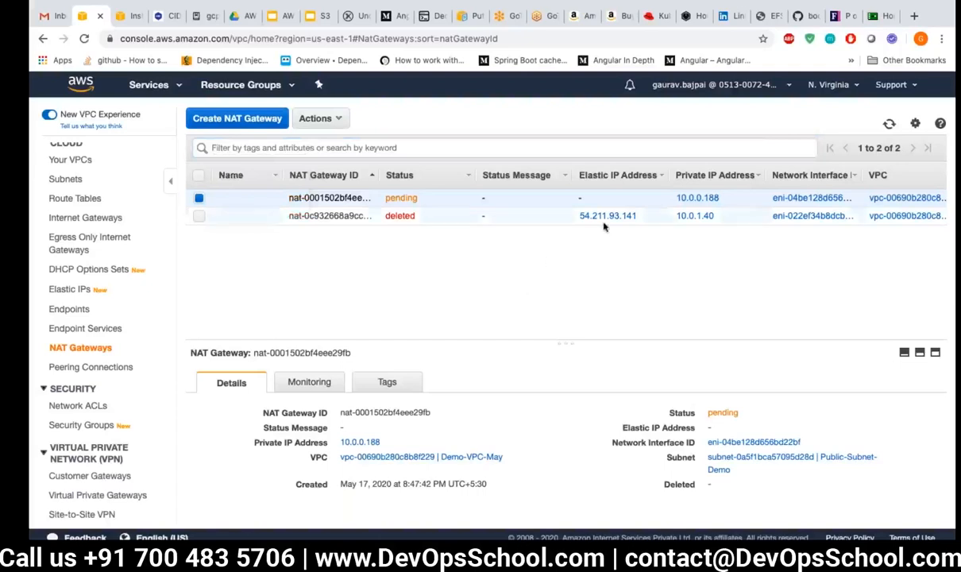
pyautogui.click(889, 123)
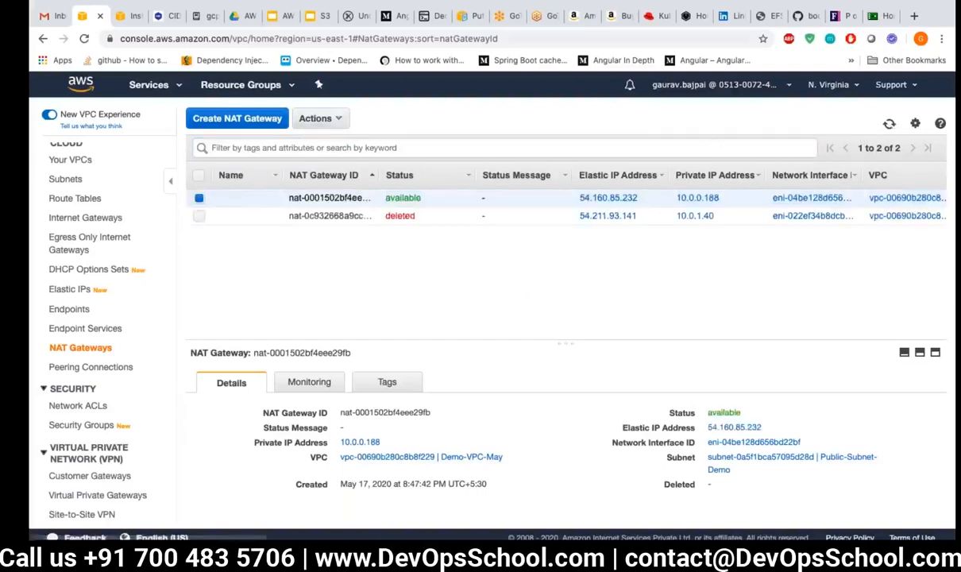
pyautogui.hotkey('ctrl', 'Left')
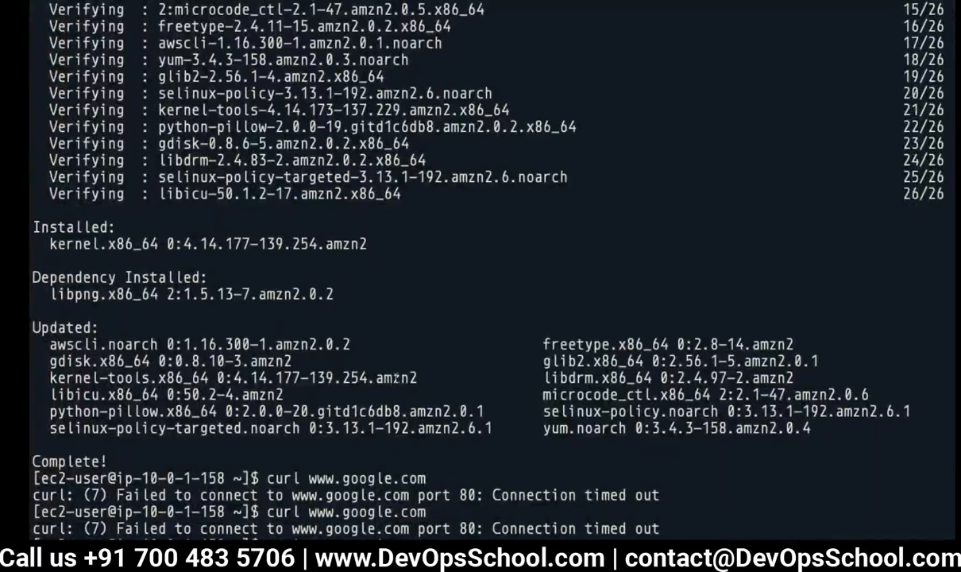
pyautogui.press('Return')
pyautogui.hotkey('ctrl', 'c')
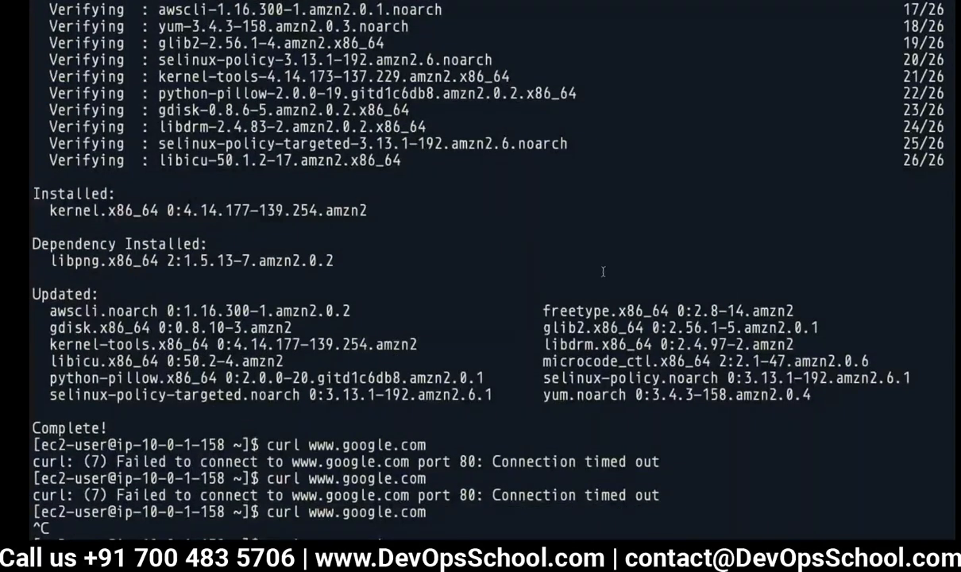
# Step: Return to the VPC console, refresh the NAT gateway list and inspect the routes of Private-RT-Demo-VPC
pyautogui.hotkey('ctrl', 'Right')
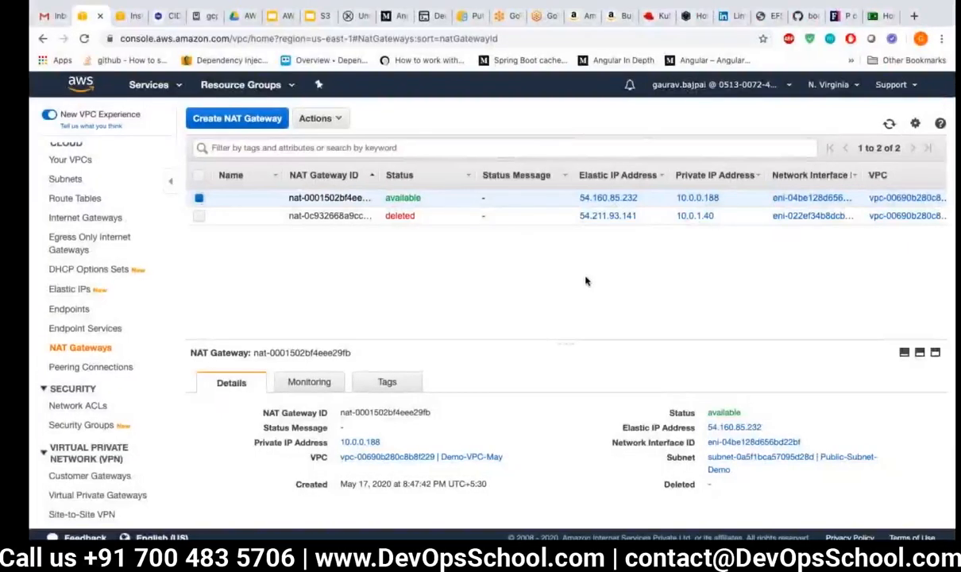
pyautogui.click(891, 125)
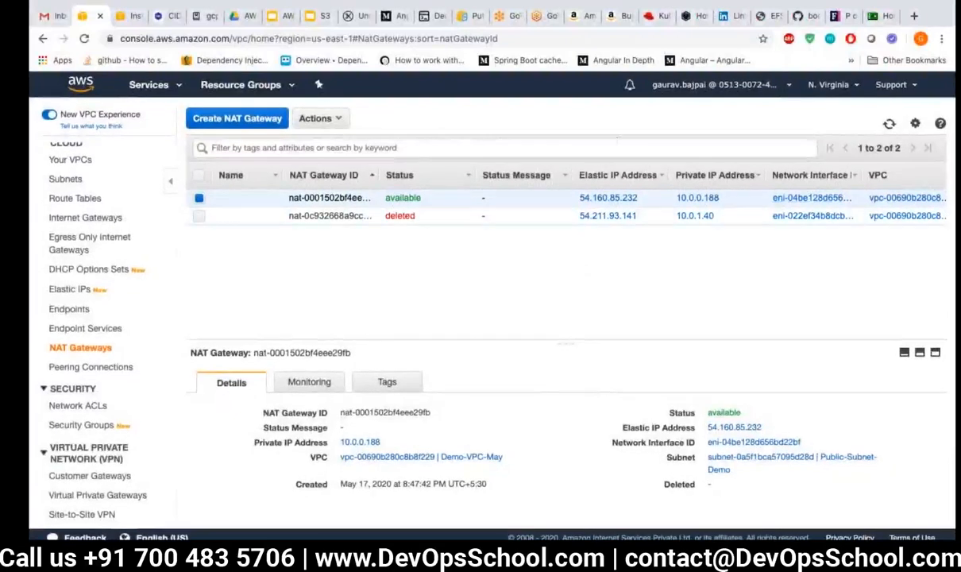
pyautogui.scroll(-1, 90, 270)
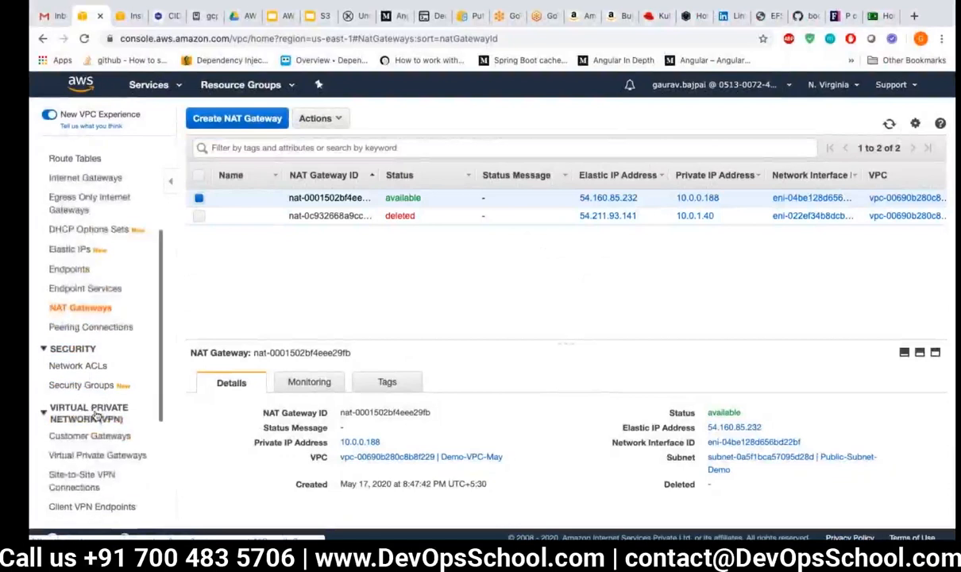
pyautogui.scroll(3, 90, 271)
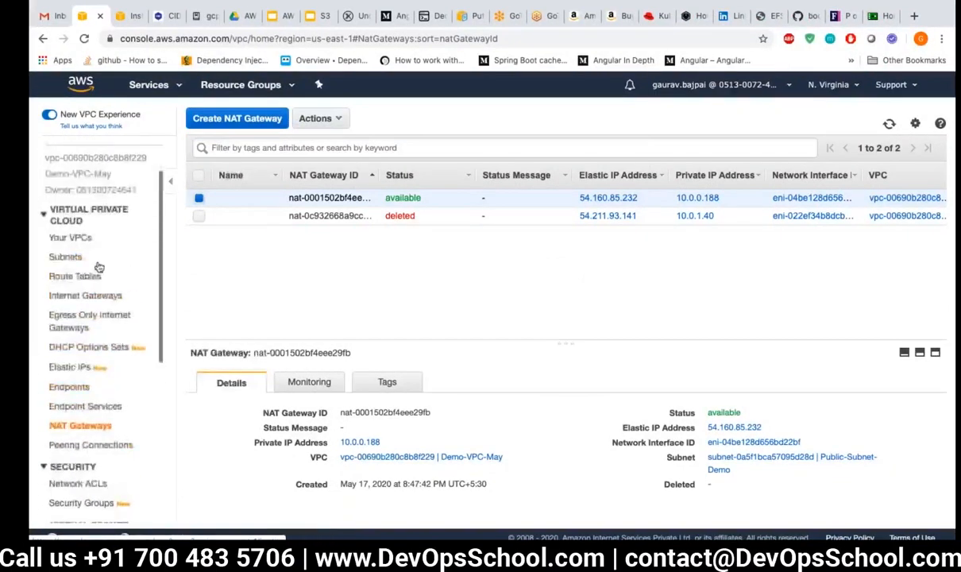
pyautogui.click(77, 276)
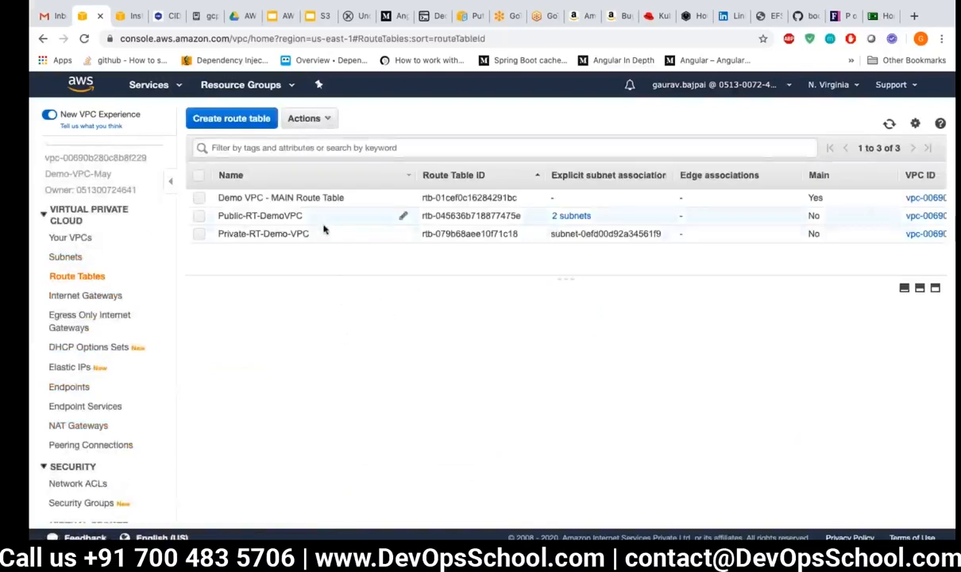
pyautogui.click(325, 234)
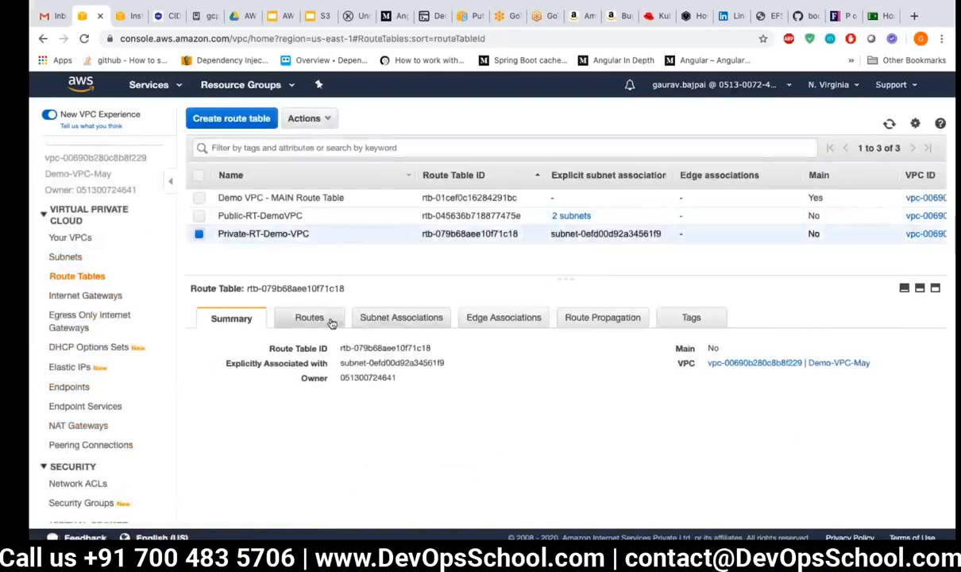
pyautogui.click(332, 320)
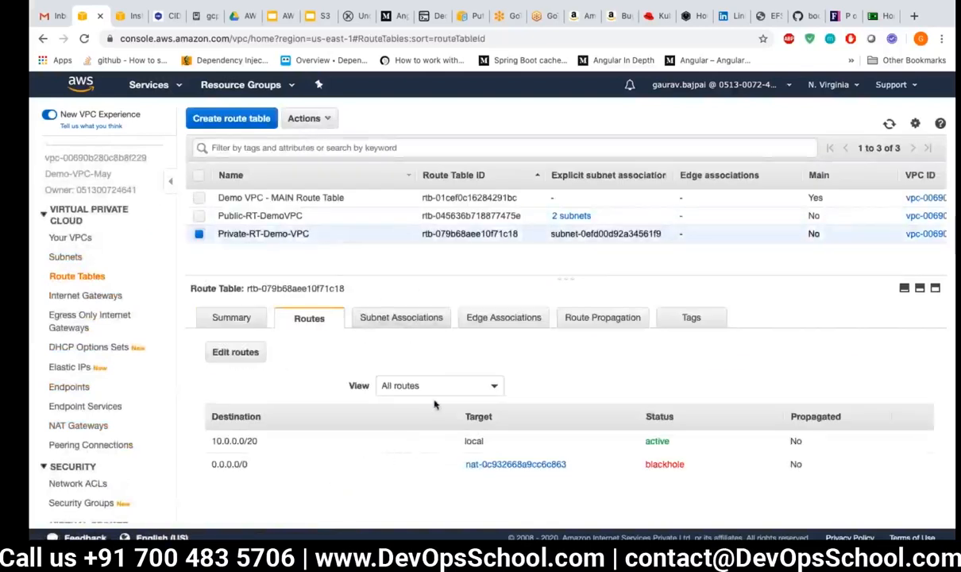
# Step: Edit the 0.0.0.0/0 route of Private-RT-Demo-VPC, pick NAT gateway nat-0c932668a9cc6c863 as its target and save the routes
pyautogui.click(250, 352)
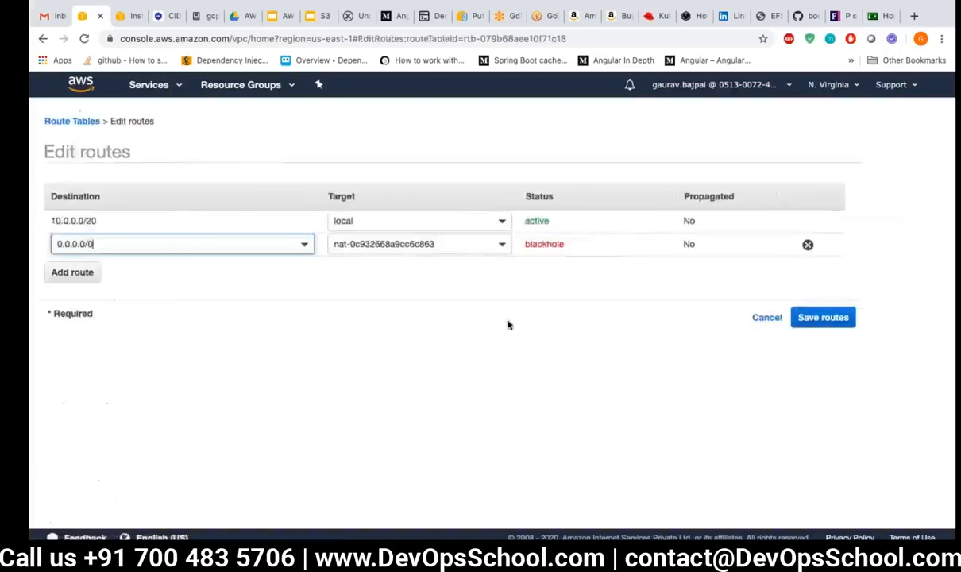
pyautogui.click(502, 245)
pyautogui.hotkey('ctrl', 'a')
pyautogui.press('BackSpace')
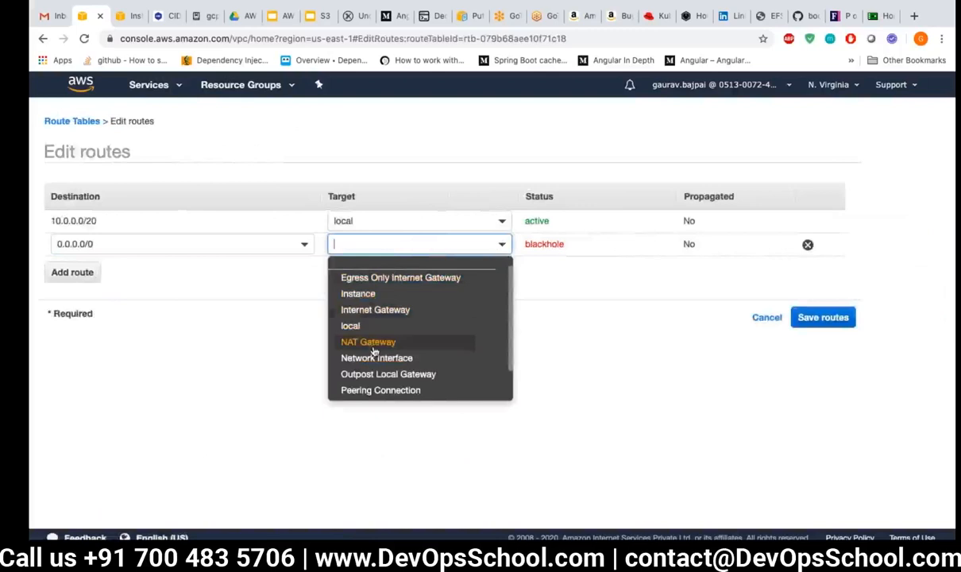
pyautogui.click(373, 347)
pyautogui.click(405, 281)
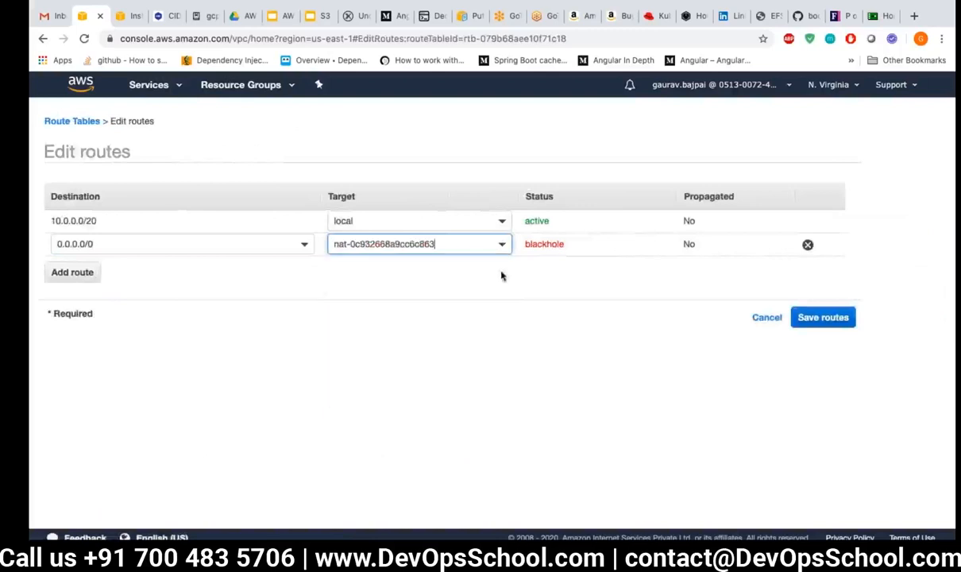
pyautogui.click(819, 317)
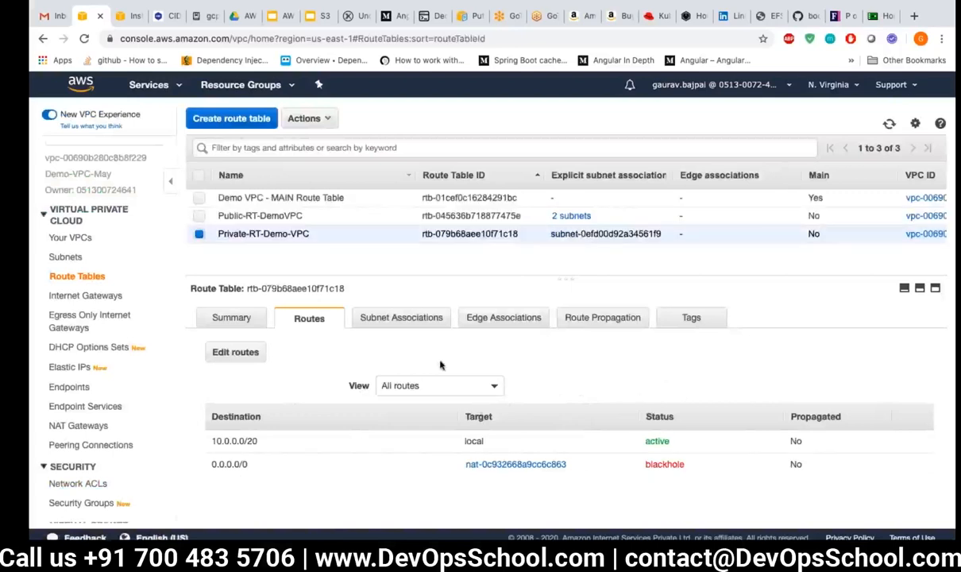
# Step: Check the NAT gateway list against the 0.0.0.0/0 route target in Private-RT-Demo-VPC
pyautogui.click(92, 429)
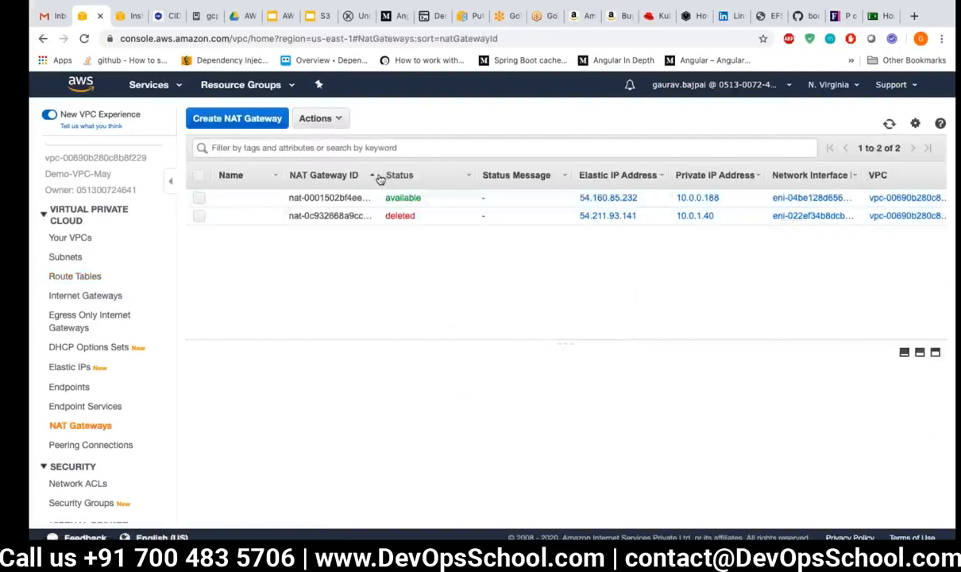
pyautogui.click(77, 278)
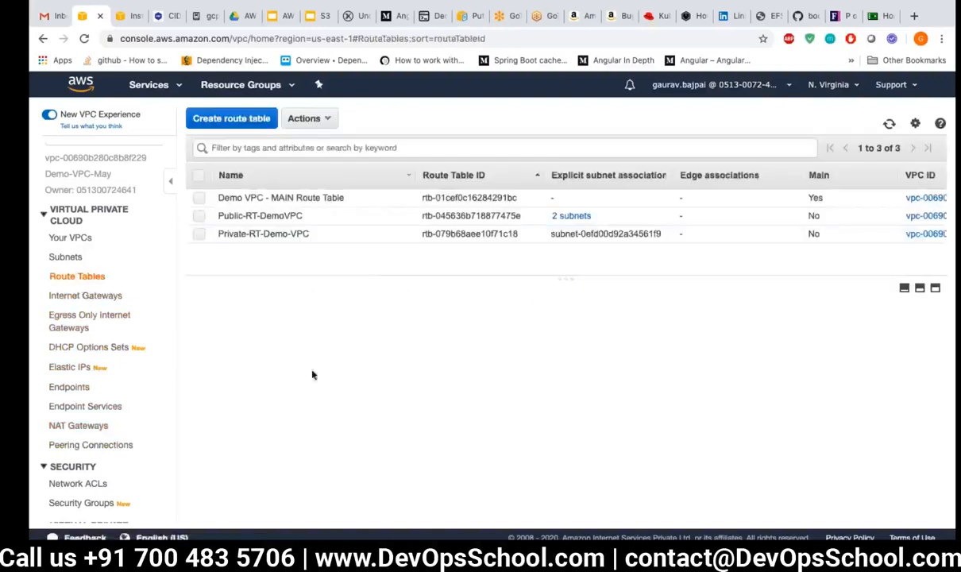
pyautogui.click(322, 233)
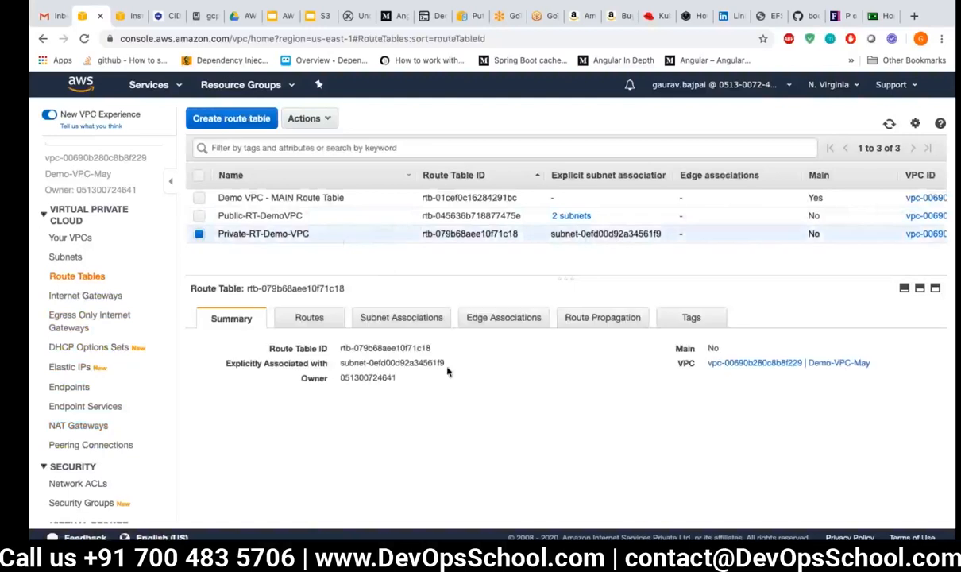
pyautogui.click(327, 317)
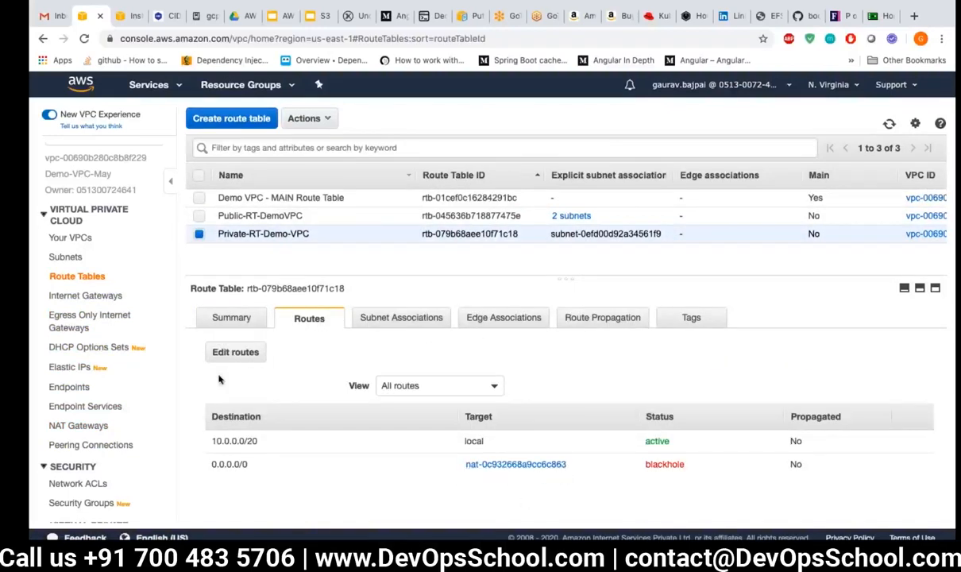
pyautogui.click(231, 354)
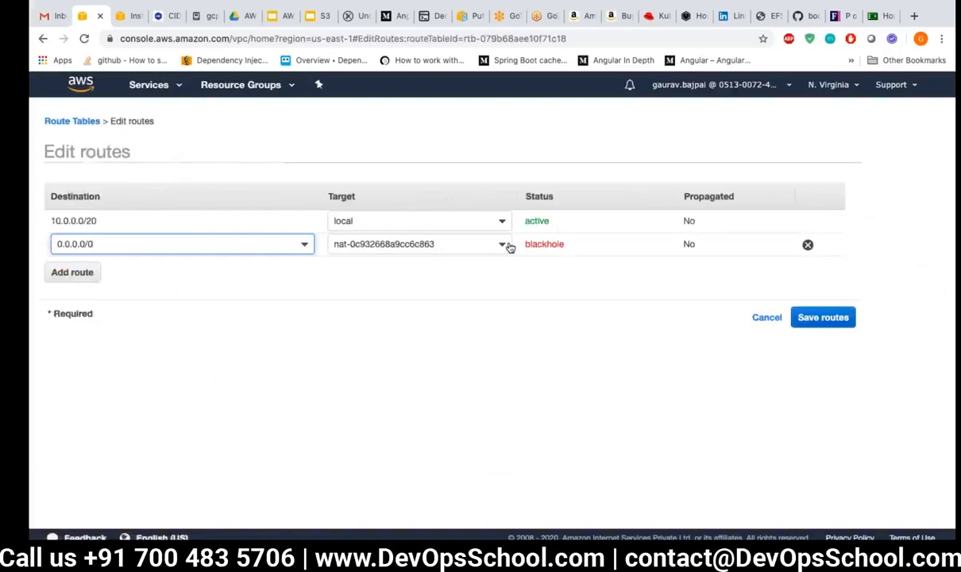
pyautogui.click(502, 246)
pyautogui.tripleClick(456, 246)
pyautogui.press('BackSpace')
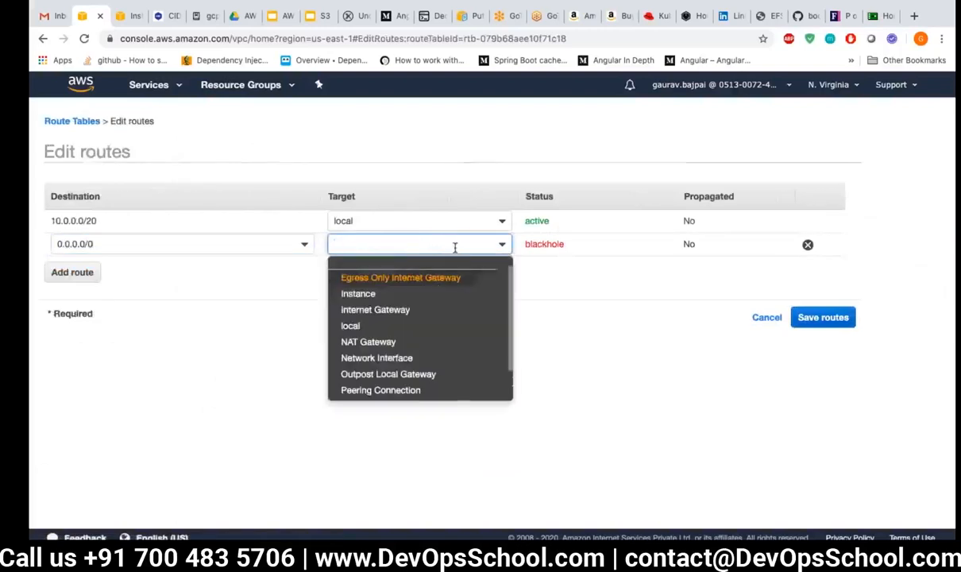
pyautogui.click(404, 344)
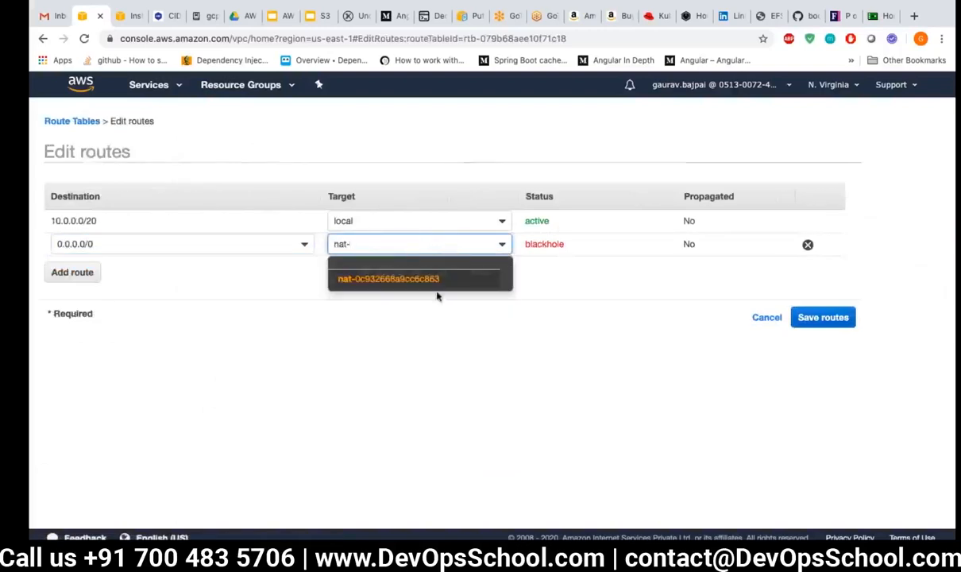
pyautogui.tripleClick(378, 245)
pyautogui.press('BackSpace')
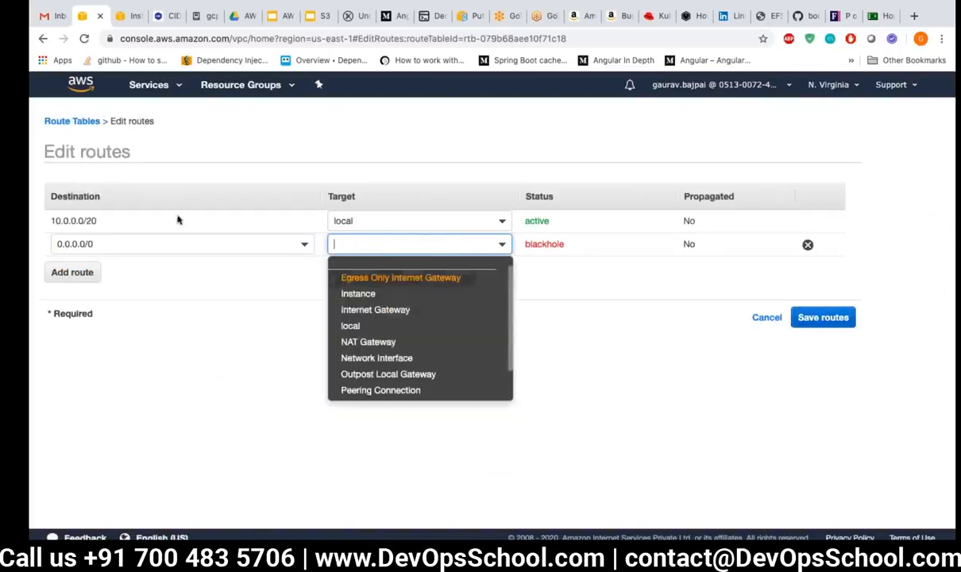
pyautogui.click(80, 121)
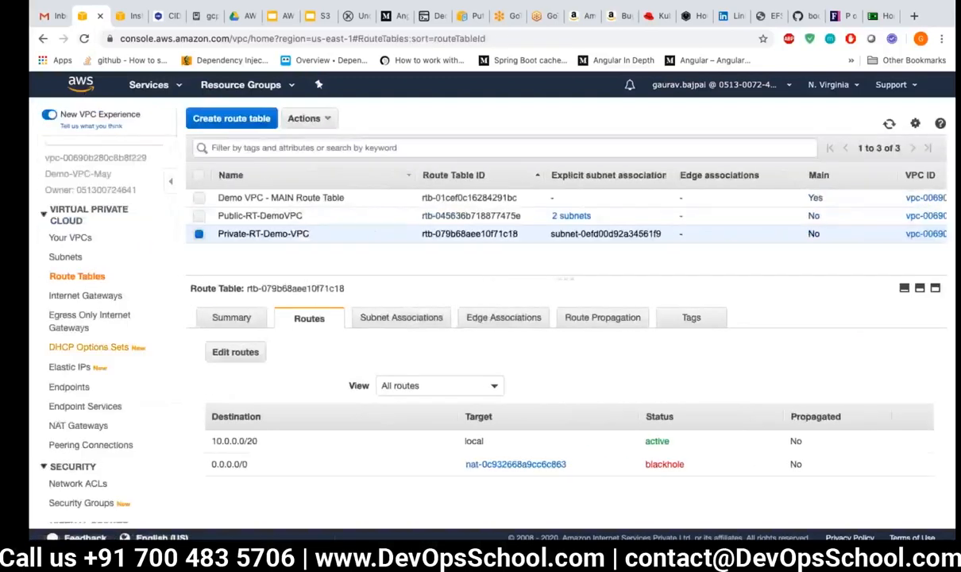
# Step: Look up the available NAT gateway in the NAT gateway list and copy its ID, nat-0001502bf4eee29fb
pyautogui.click(83, 426)
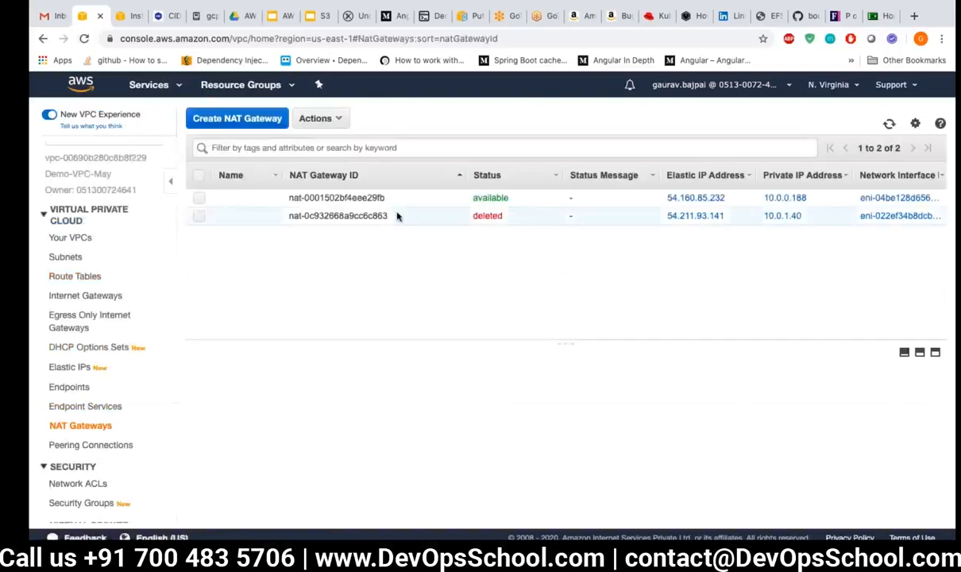
pyautogui.moveTo(387, 197); pyautogui.dragTo(291, 197)
pyautogui.click(291, 197)
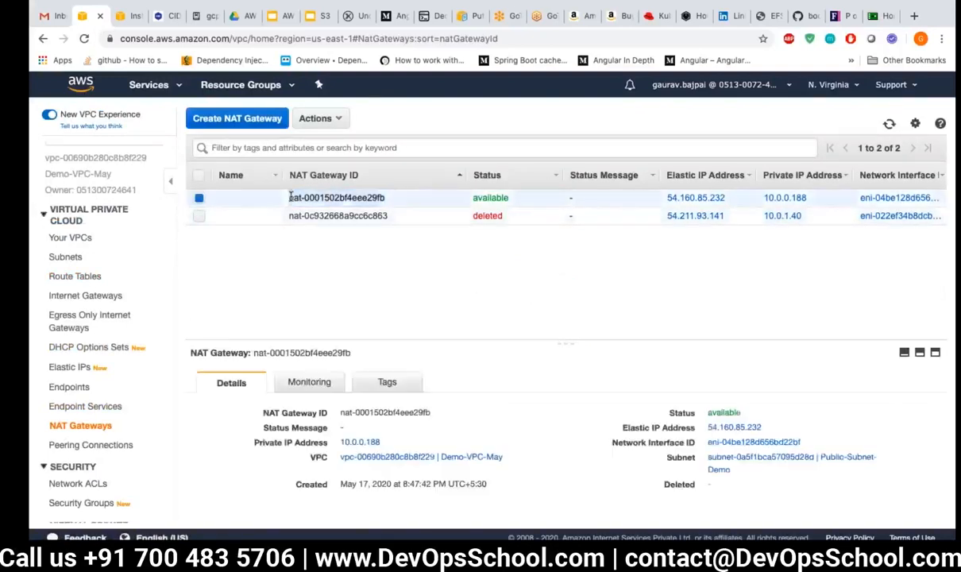
pyautogui.moveTo(387, 199); pyautogui.dragTo(290, 201)
pyautogui.press('super+c')
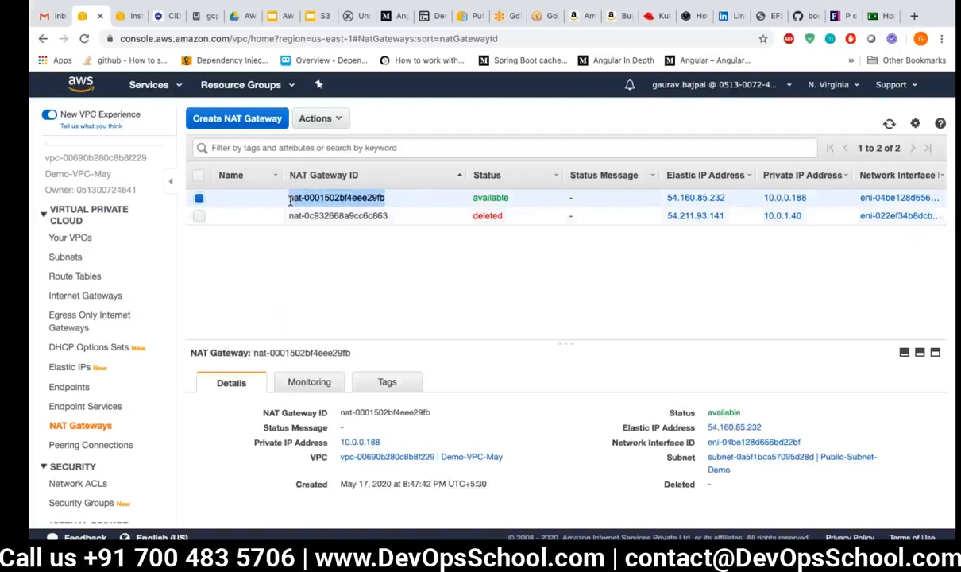
# Step: Open the routes of the Private-RT-Demo-VPC route table for editing
pyautogui.click(82, 276)
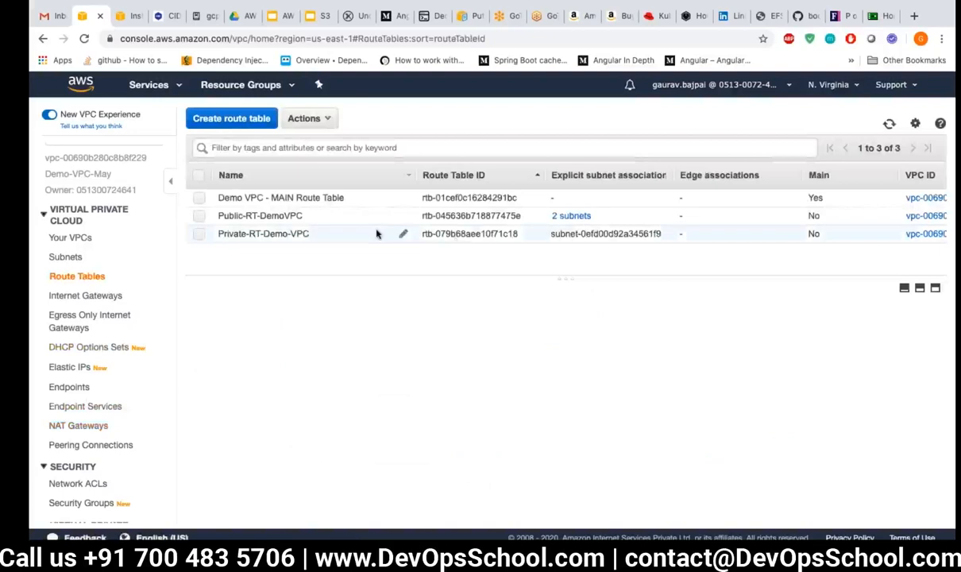
pyautogui.click(311, 229)
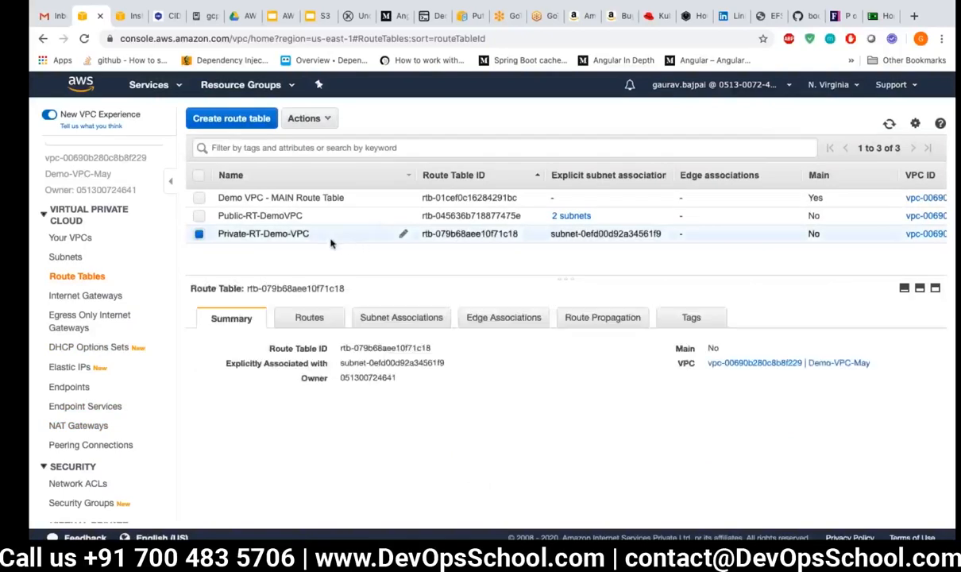
pyautogui.click(318, 322)
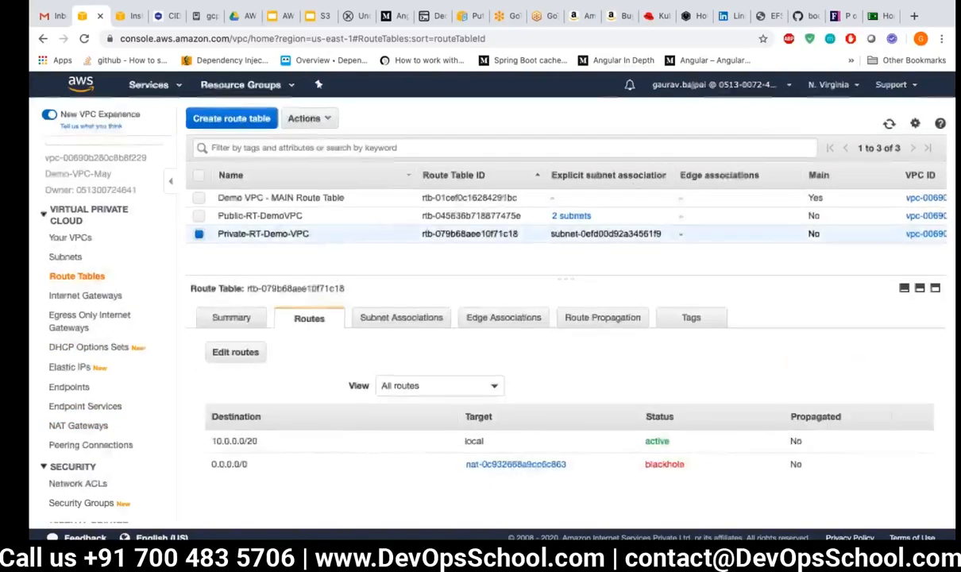
pyautogui.click(236, 352)
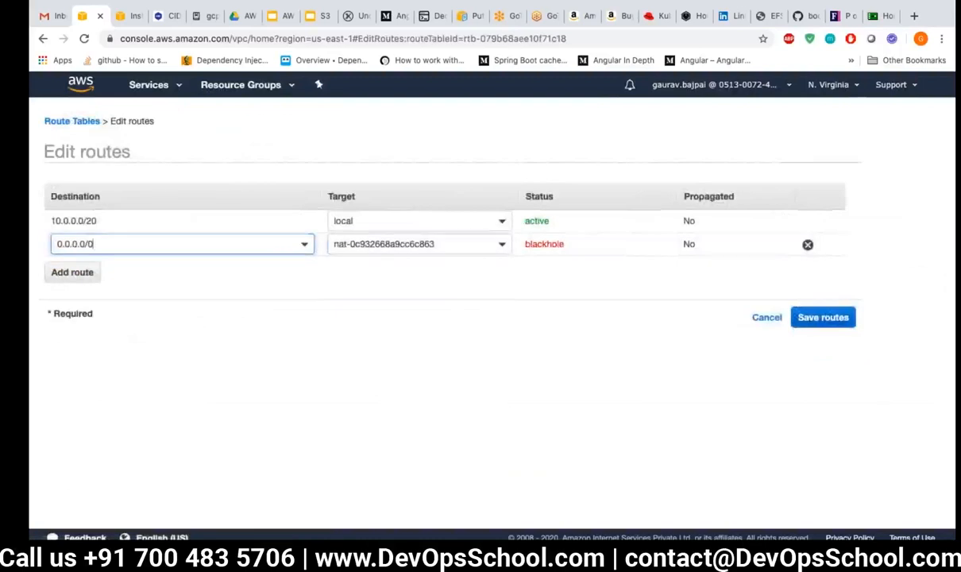
# Step: Try to paste the copied NAT gateway ID as the 0.0.0.0/0 route's target, and clear the entry again
pyautogui.click(501, 244)
pyautogui.press('super+a')
pyautogui.press('super+v')
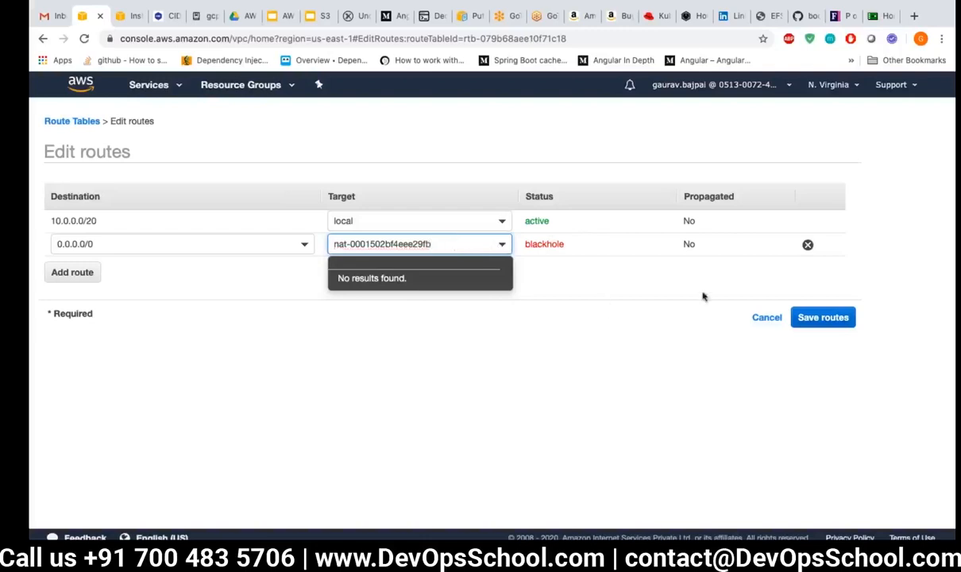
pyautogui.tripleClick(457, 245)
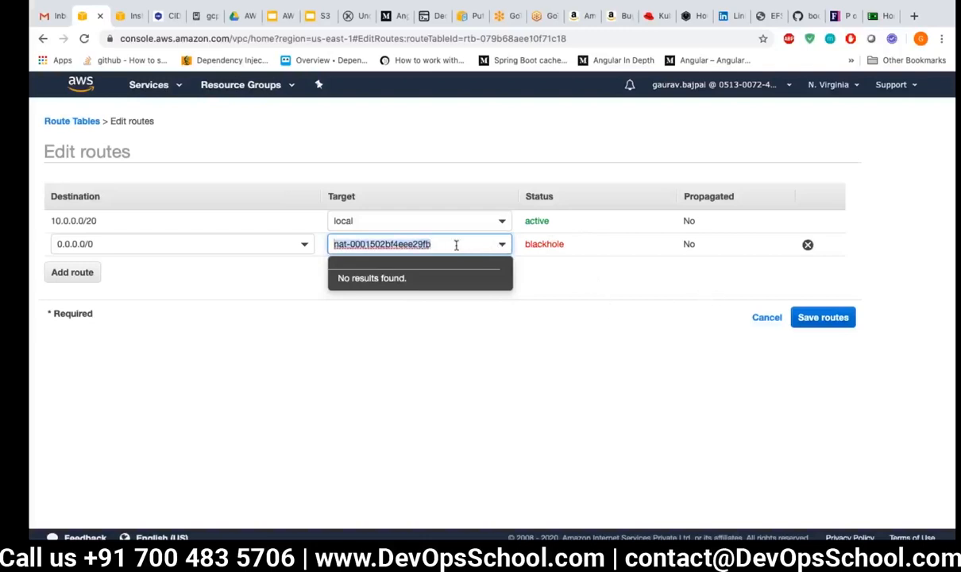
pyautogui.press('BackSpace')
# Step: Choose NAT gateway nat-0001502bf4eee29fb as the target of the 0.0.0.0/0 route and save the routes
pyautogui.click(227, 322)
pyautogui.click(373, 246)
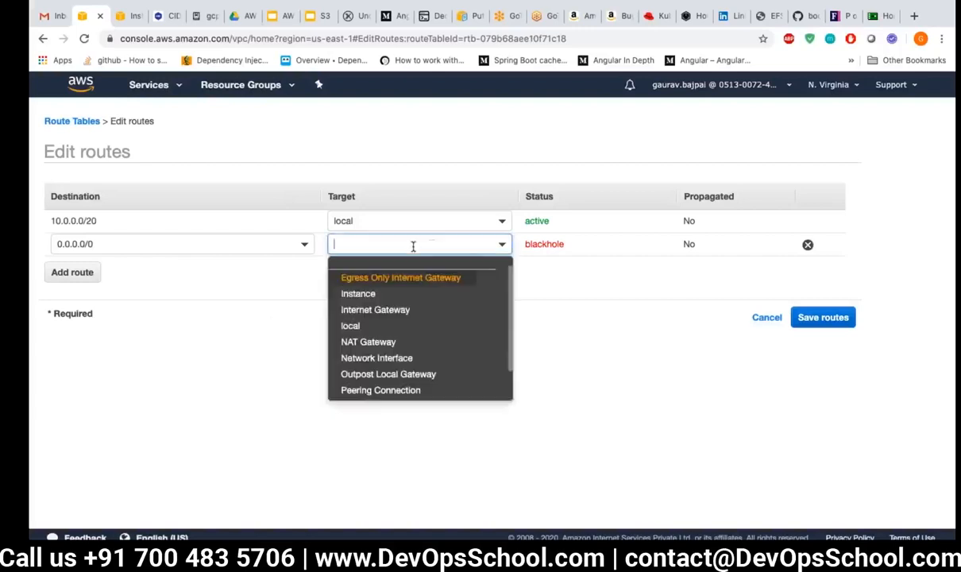
pyautogui.click(380, 325)
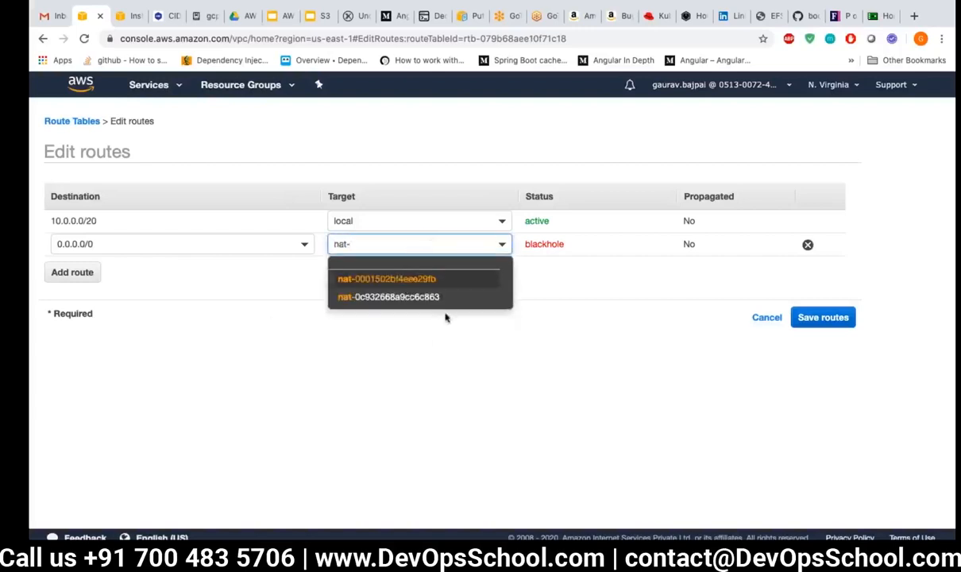
pyautogui.click(453, 280)
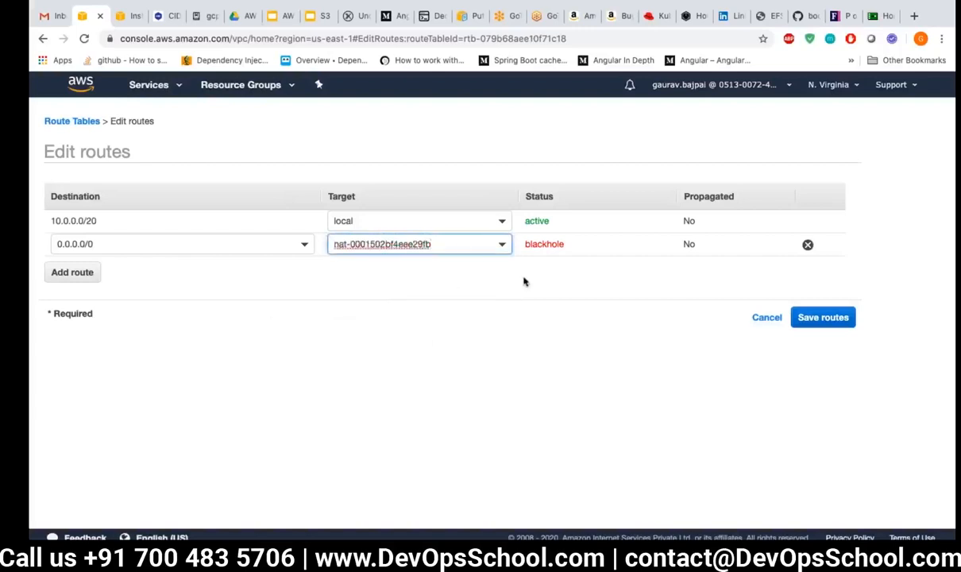
pyautogui.click(838, 320)
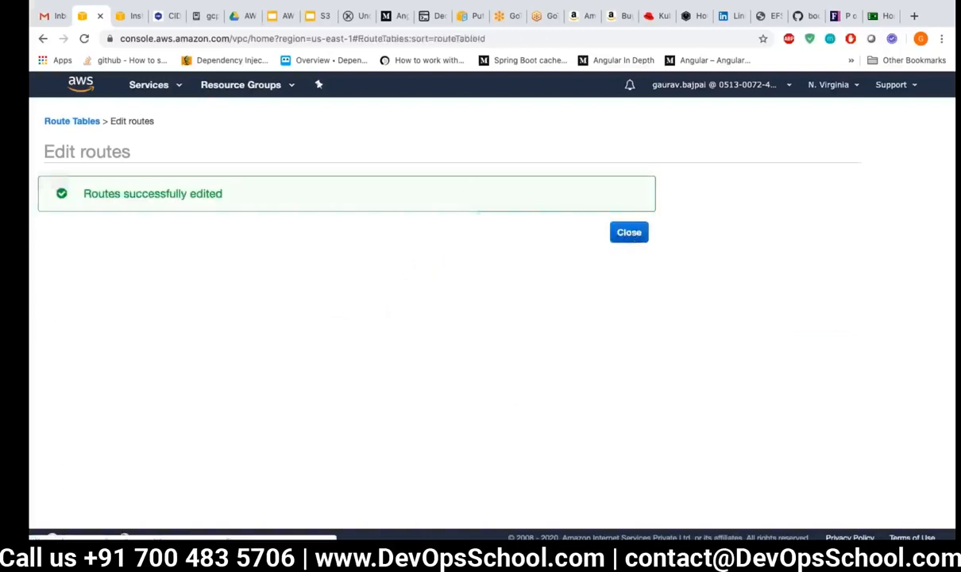
pyautogui.click(633, 236)
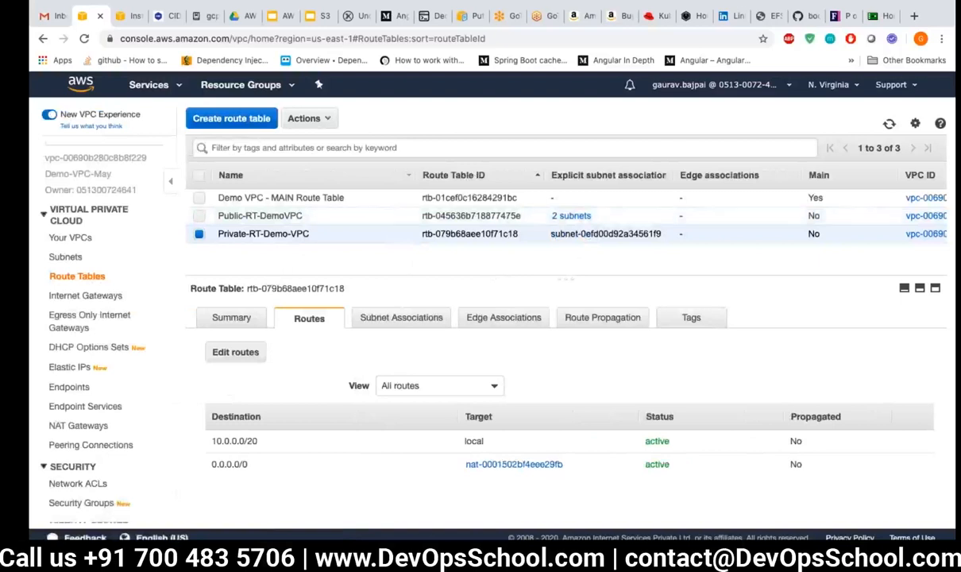
pyautogui.scroll(-2, 95, 316)
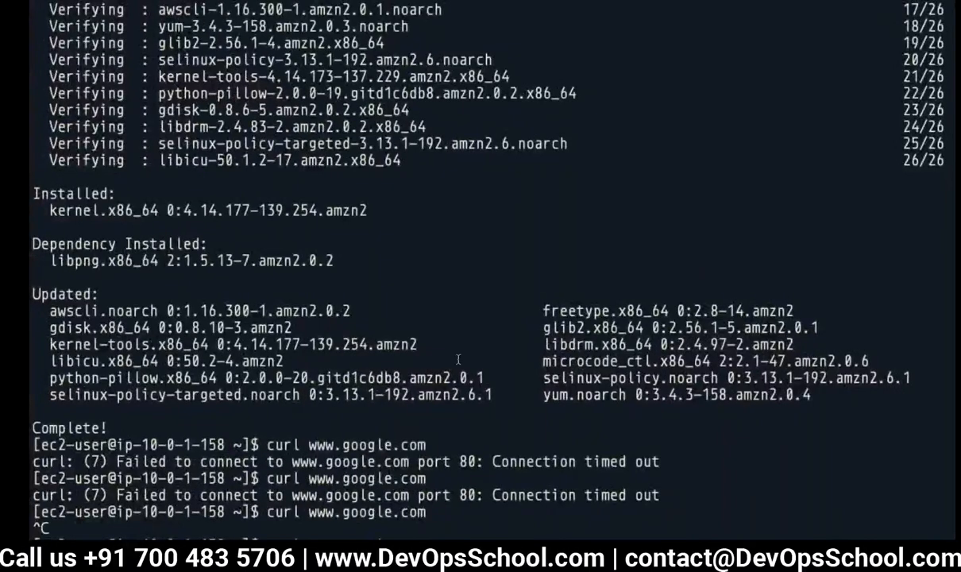
pyautogui.press('Return')
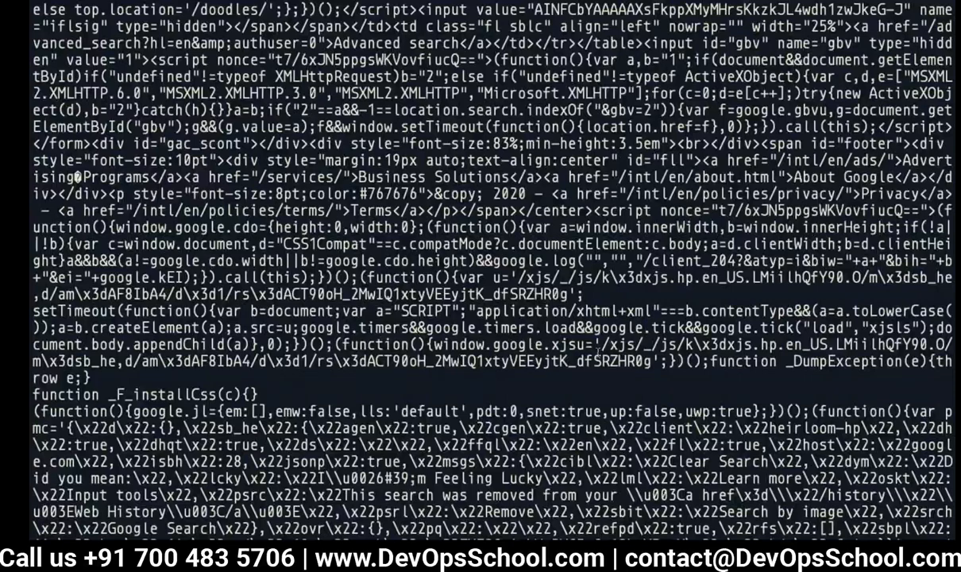
pyautogui.hotkey('ctrl', 'l')
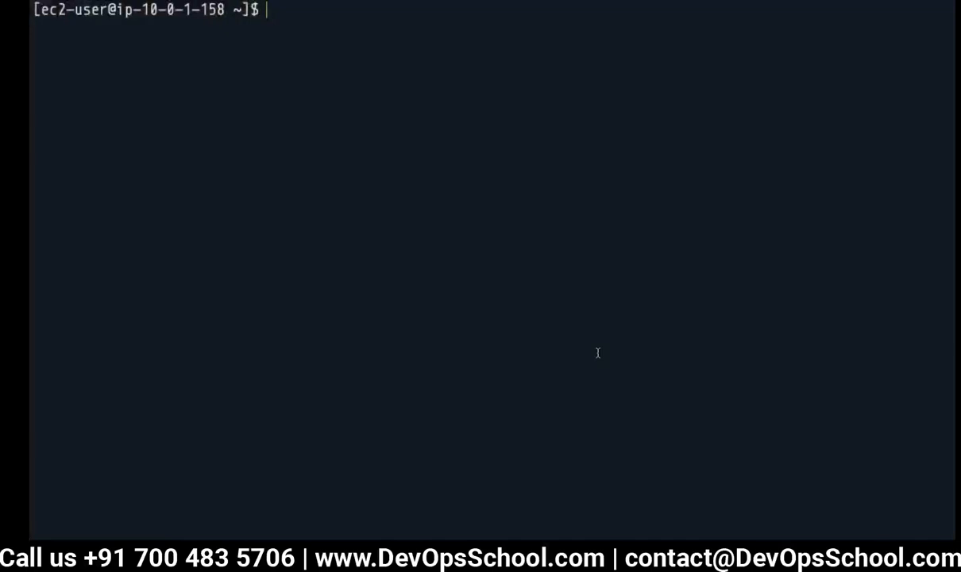
pyautogui.press('Up')
pyautogui.press('Up')
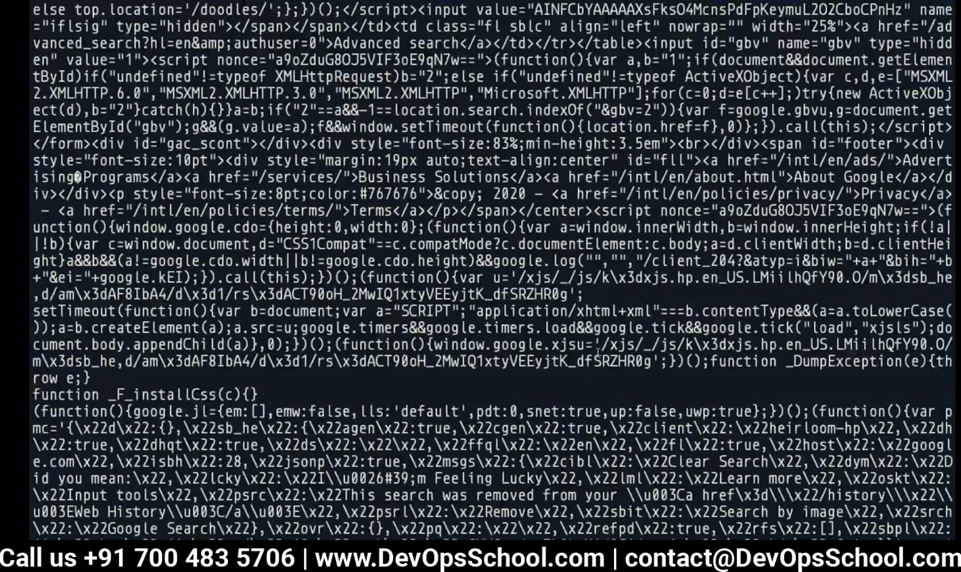
pyautogui.hotkey('ctrl', 'l')
# Step: Return to the VPC console and view the available actions for NAT gateway nat-0001502bf4eee29fb without applying any, then deselect it
pyautogui.hotkey('ctrl', 'Right')
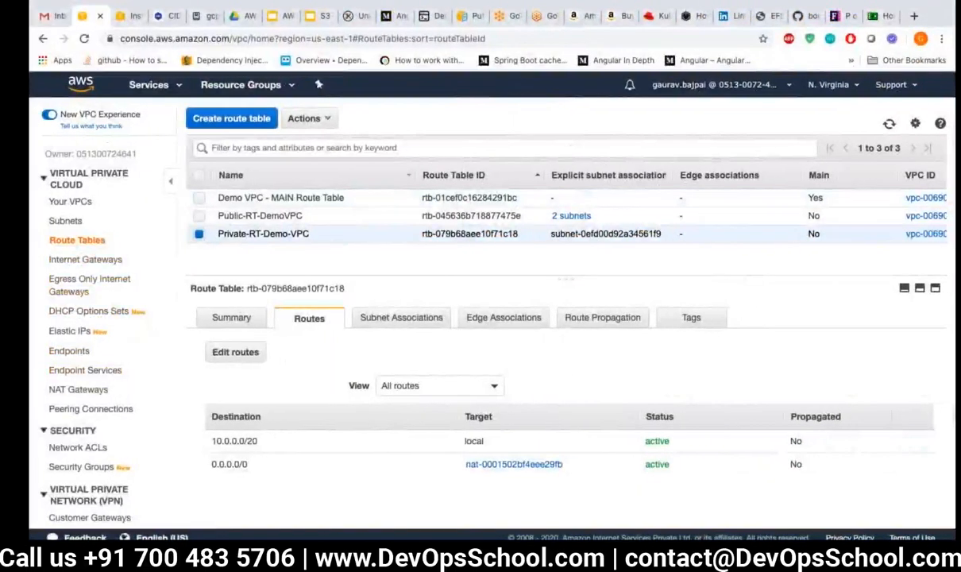
pyautogui.click(82, 389)
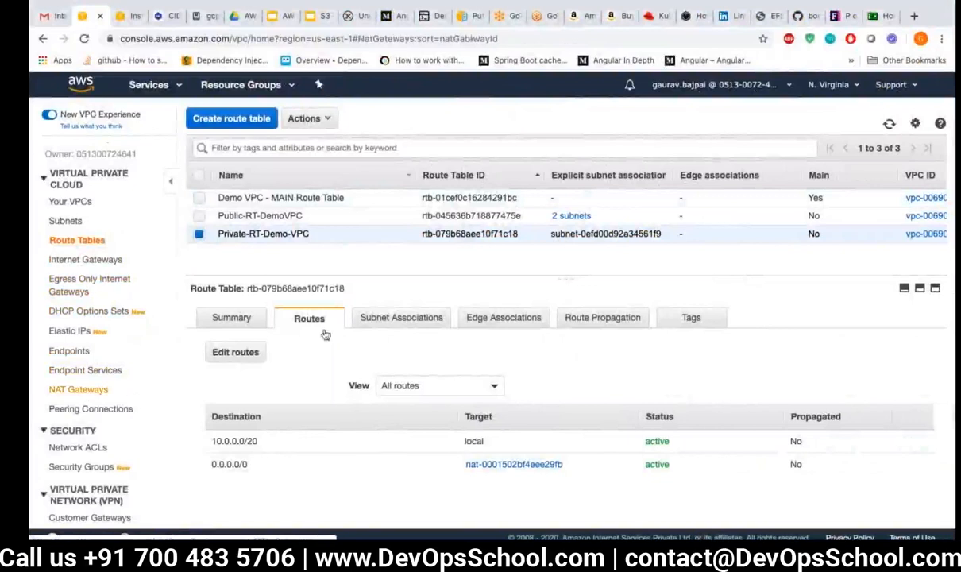
pyautogui.click(200, 198)
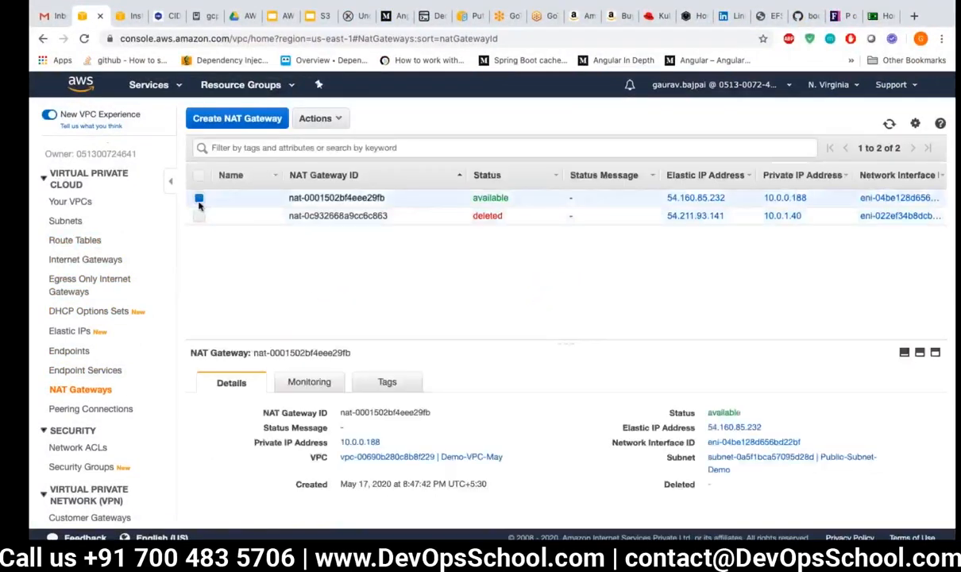
pyautogui.click(320, 119)
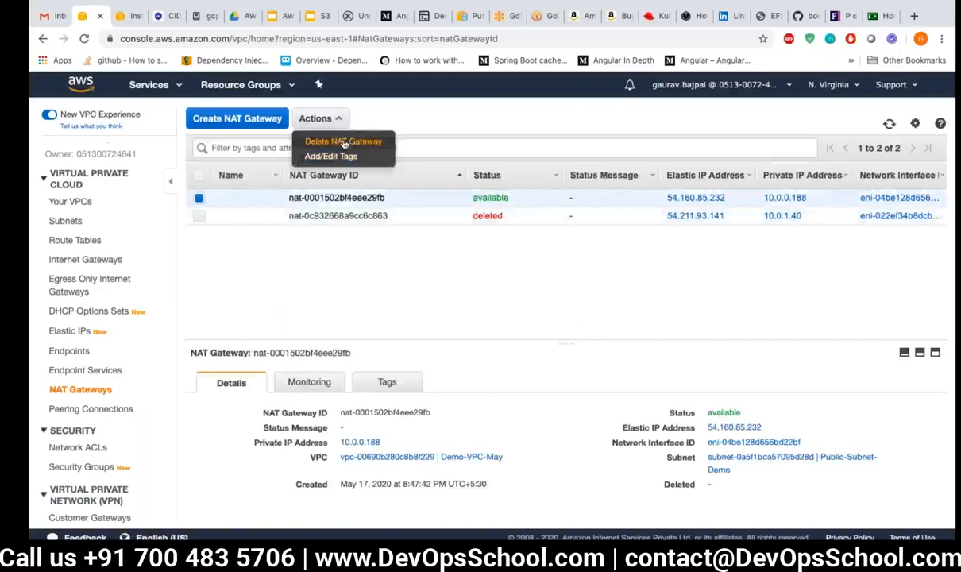
pyautogui.click(468, 119)
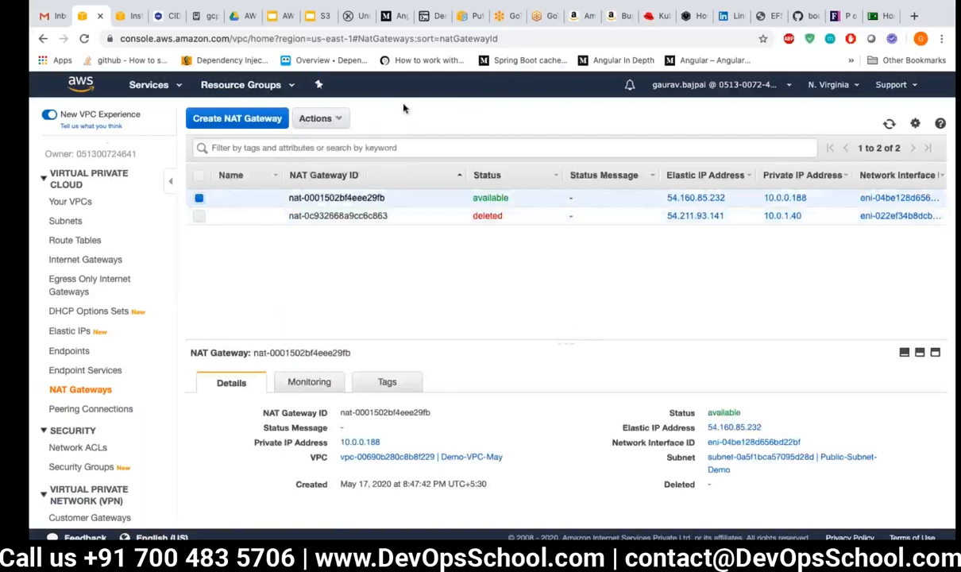
pyautogui.click(199, 199)
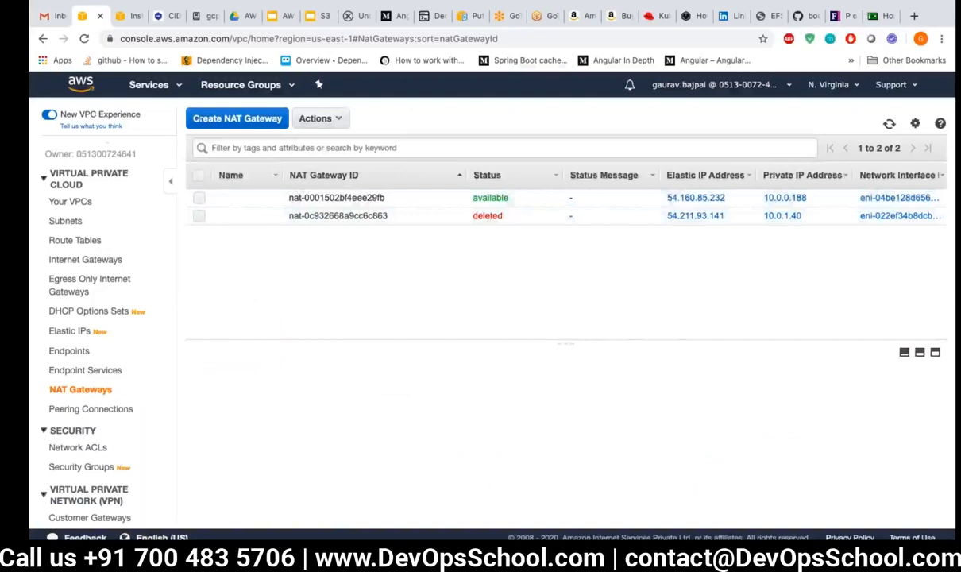
# Step: Switch to the VPC network diagram and review the path from the private route table through the NAT gateway
pyautogui.hotkey('ctrl', 'Left')
pyautogui.hotkey('ctrl', 'Left')
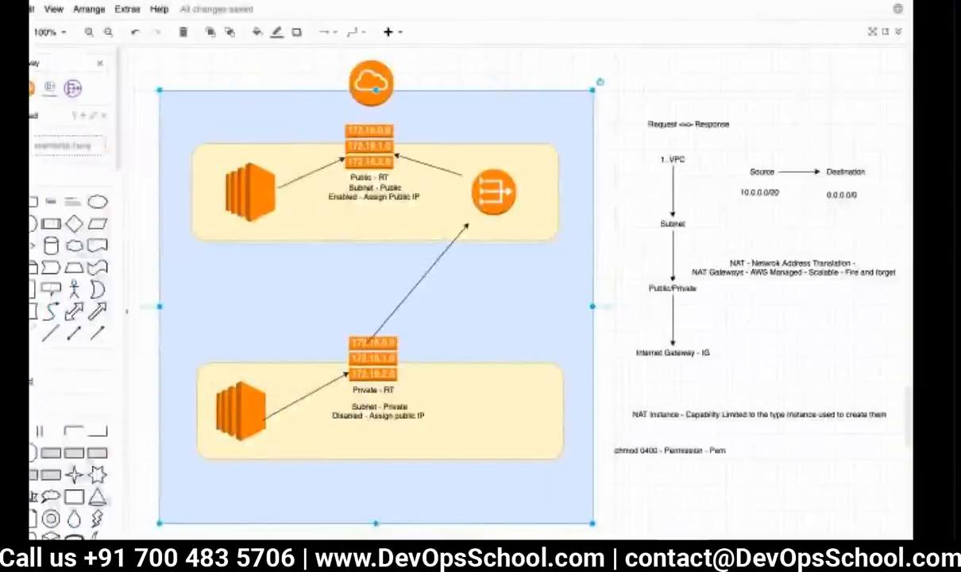
pyautogui.hotkey('ctrl', 'Right')
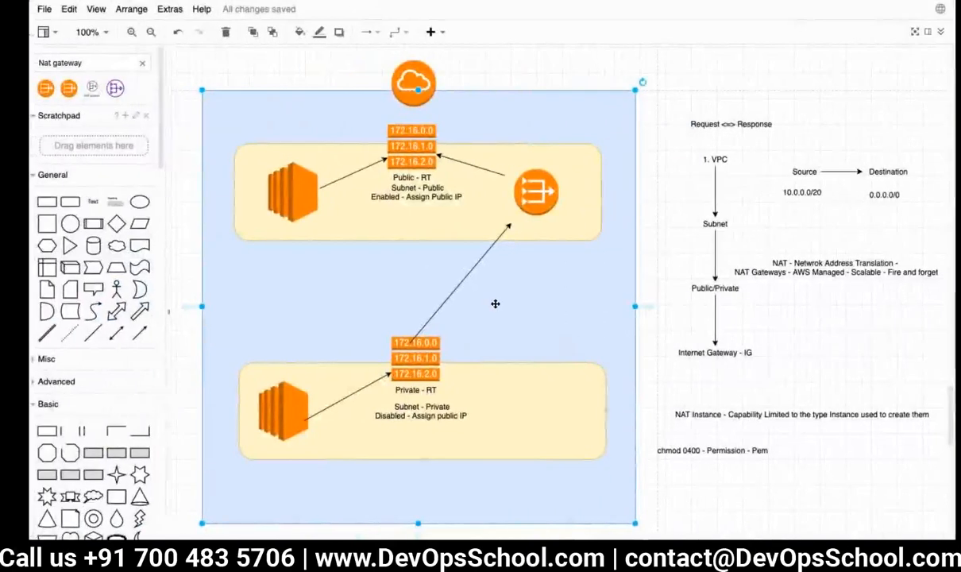
# Step: Switch to the AWS Topics Overview presentation and extend the NACL item on the Virtual Private Network slide to "NACL - VPC ACL - ACL"
pyautogui.hotkey('ctrl', 'Right')
pyautogui.hotkey('ctrl', 'Right')
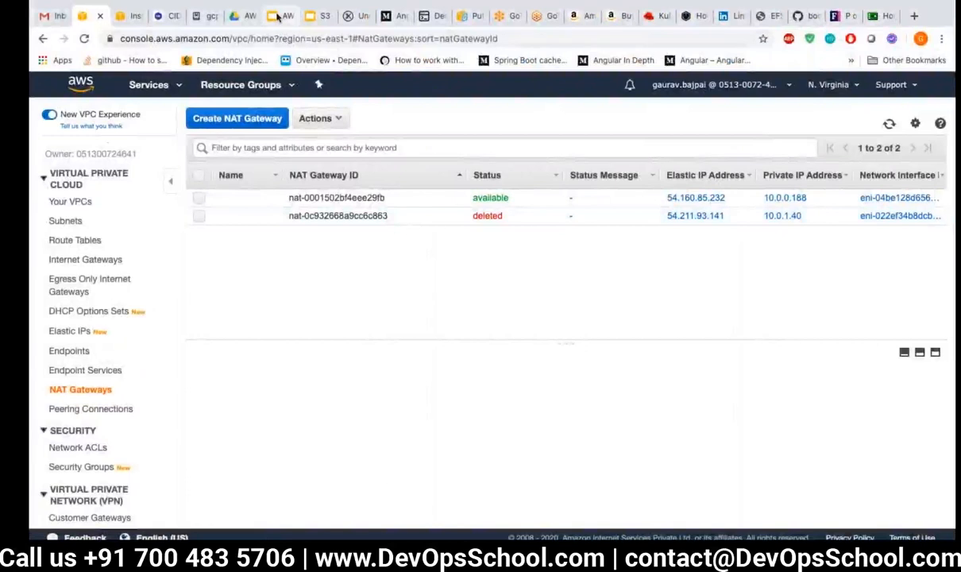
pyautogui.click(278, 16)
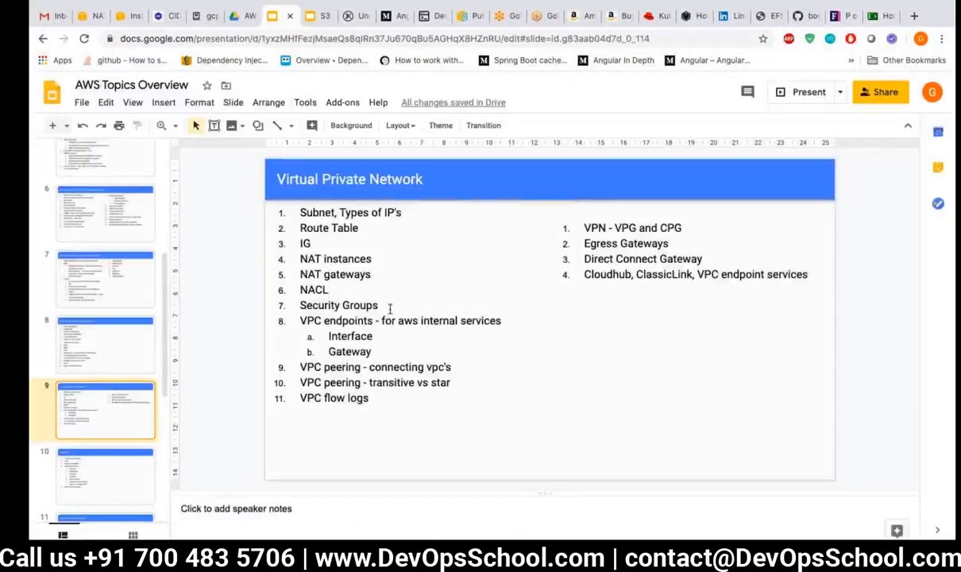
pyautogui.click(340, 286)
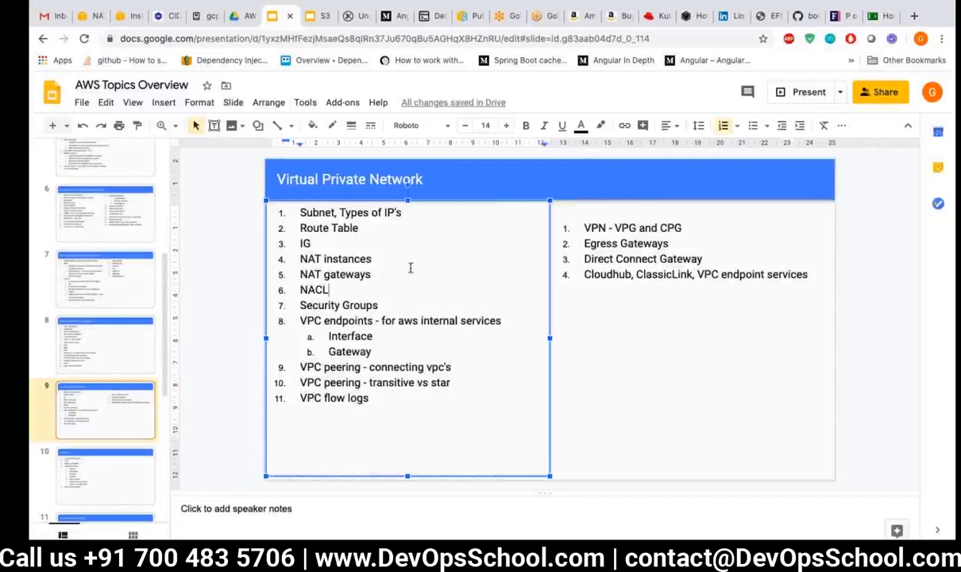
pyautogui.write('- ')
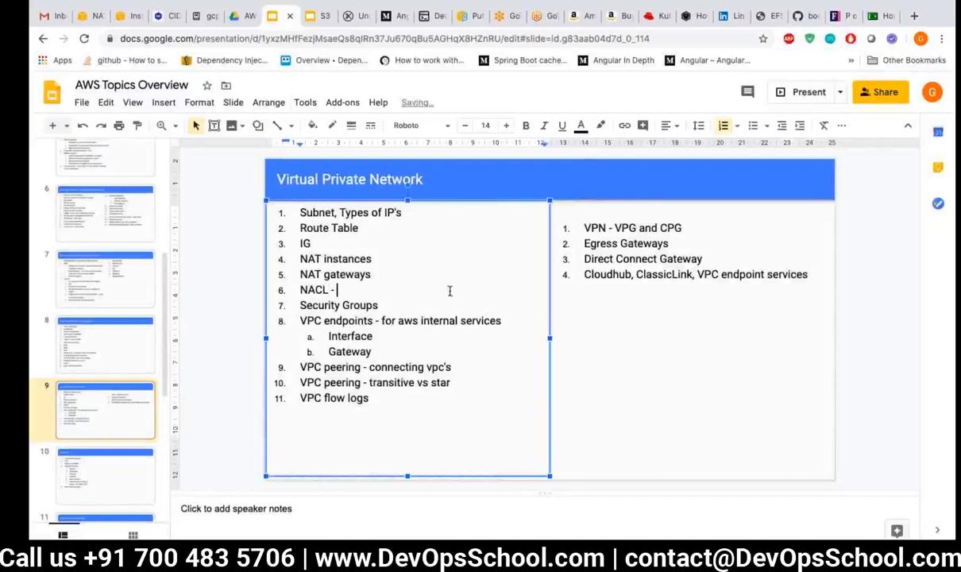
pyautogui.write('VPC ACL')
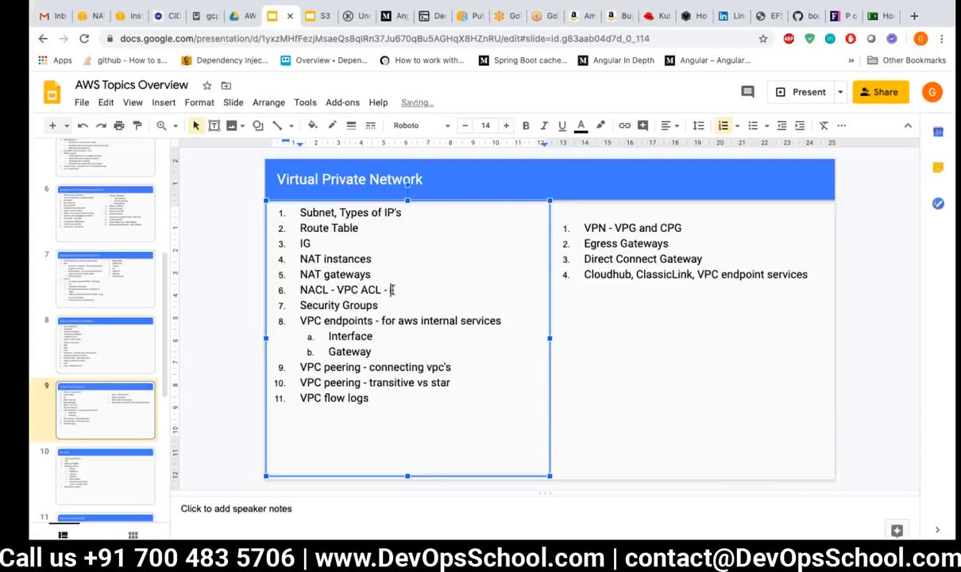
pyautogui.write(' - ACL')
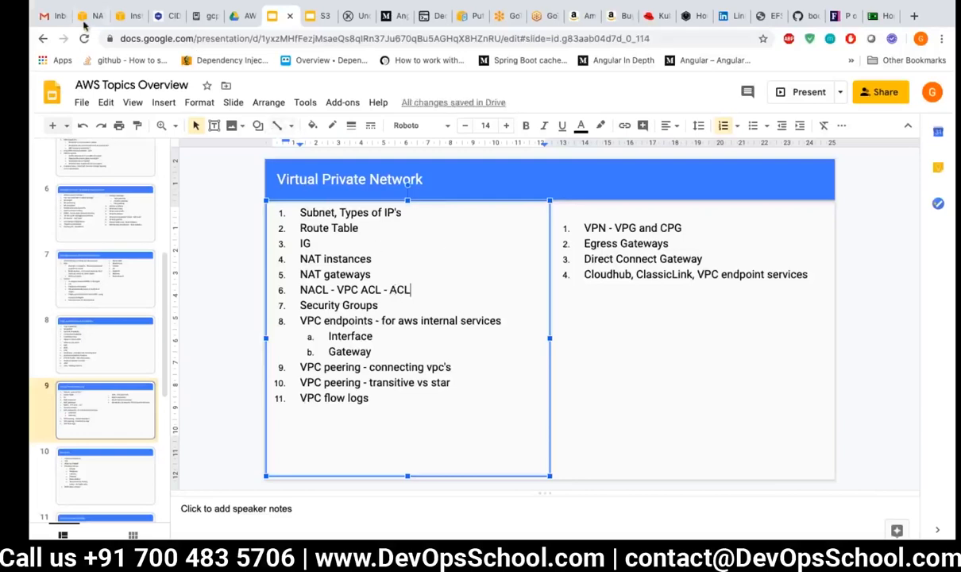
# Step: Return to the VPC console and open the list of network ACLs
pyautogui.click(85, 18)
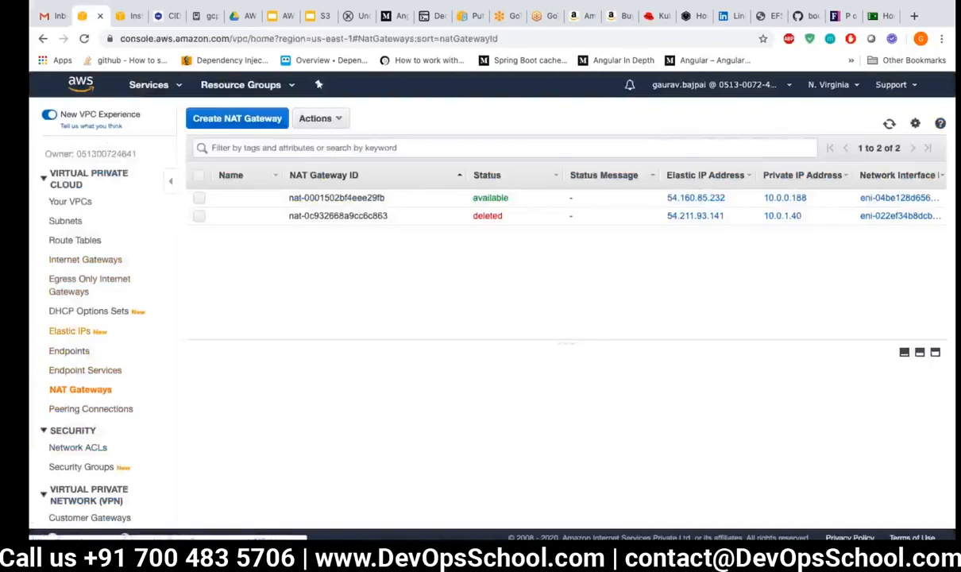
pyautogui.scroll(2, 76, 326)
pyautogui.scroll(-1, 76, 326)
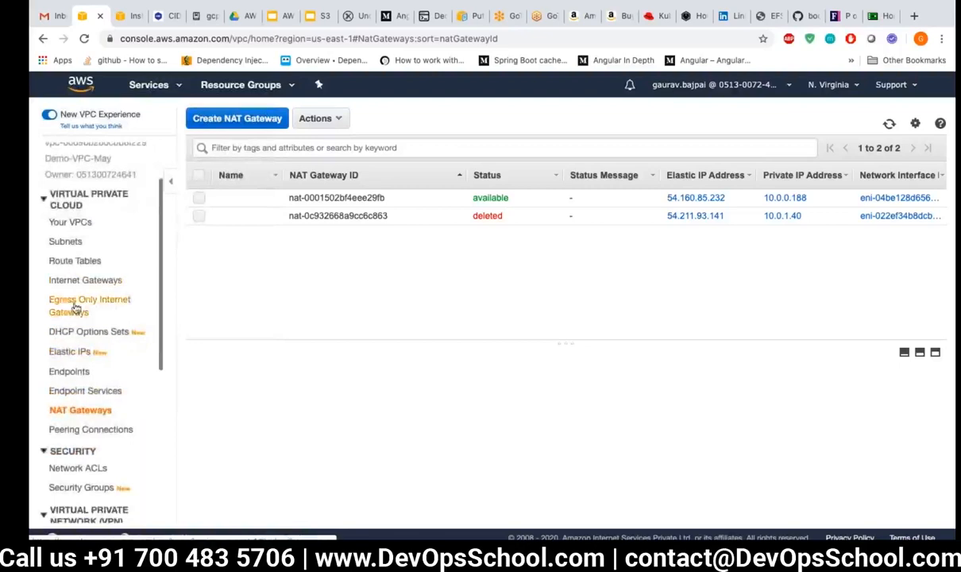
pyautogui.scroll(-3, 76, 334)
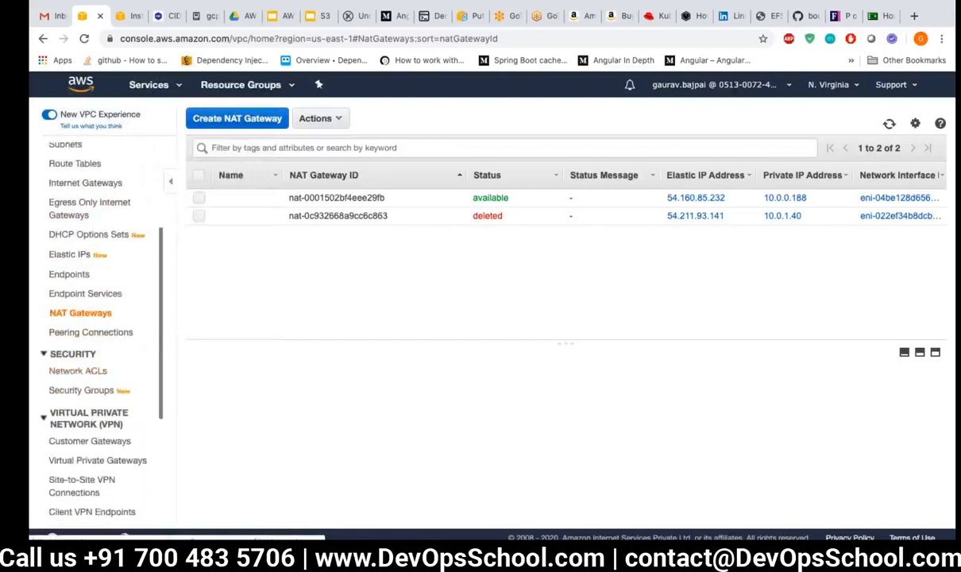
pyautogui.click(78, 371)
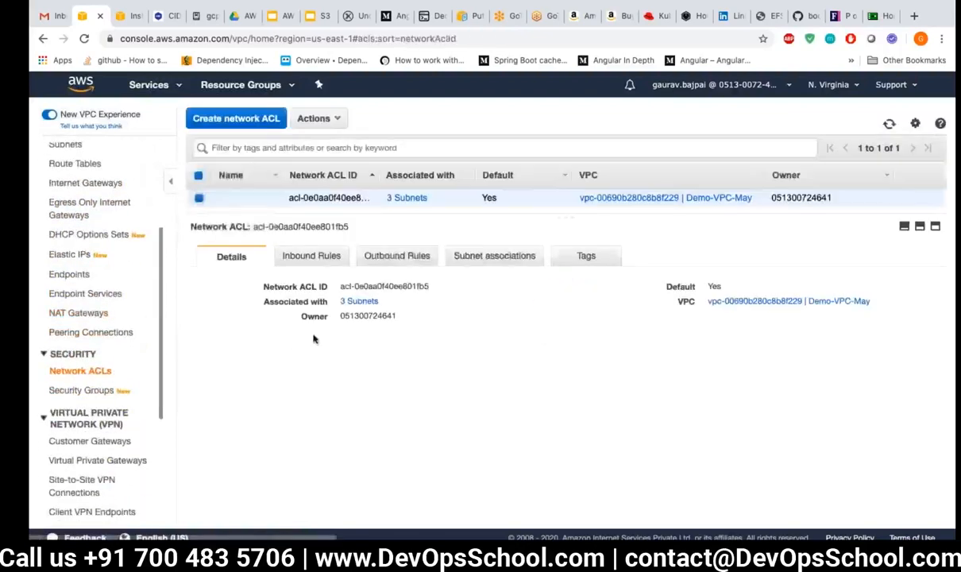
# Step: Clear the VPC filter so that network ACLs of all VPCs are listed, and enlarge the list area
pyautogui.scroll(5, 84, 204)
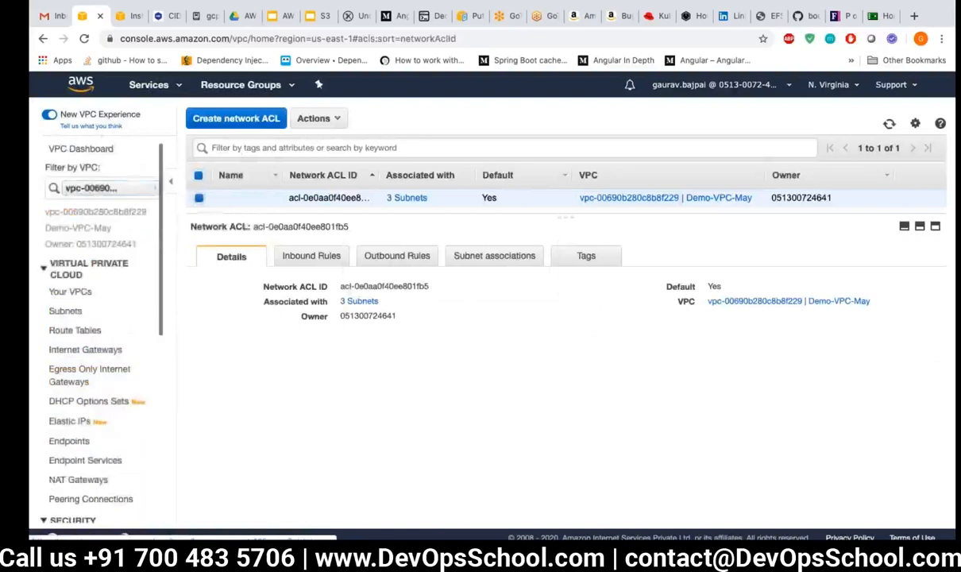
pyautogui.click(153, 188)
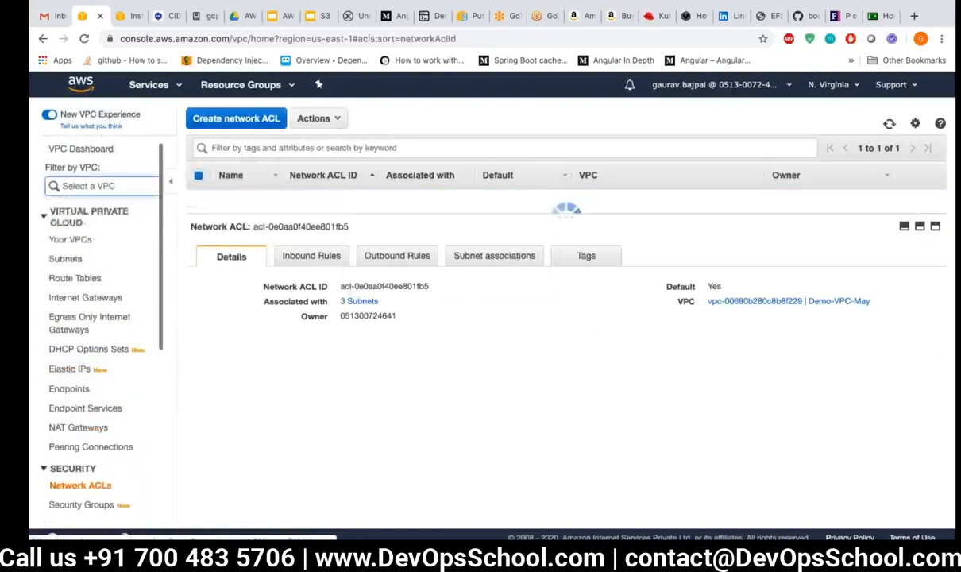
pyautogui.click(332, 417)
pyautogui.moveTo(408, 217); pyautogui.dragTo(414, 395)
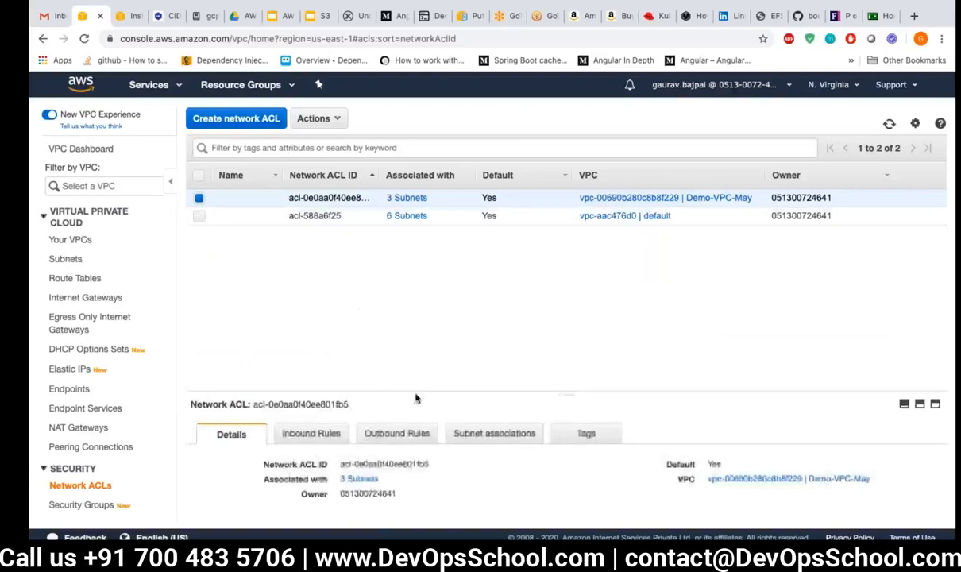
# Step: Select the default VPC's network ACL acl-588a6f25 and review its inbound and outbound rules
pyautogui.click(449, 219)
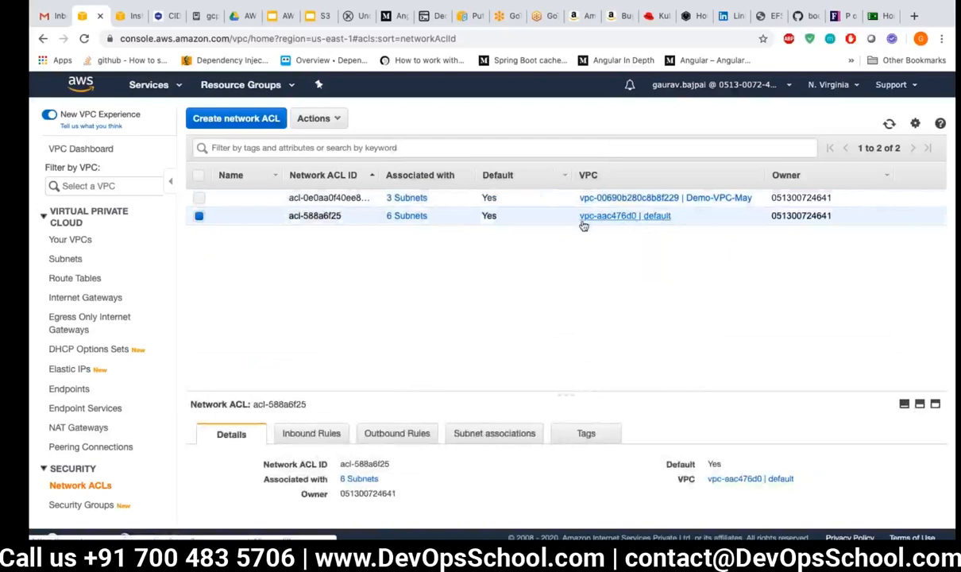
pyautogui.doubleClick(570, 395)
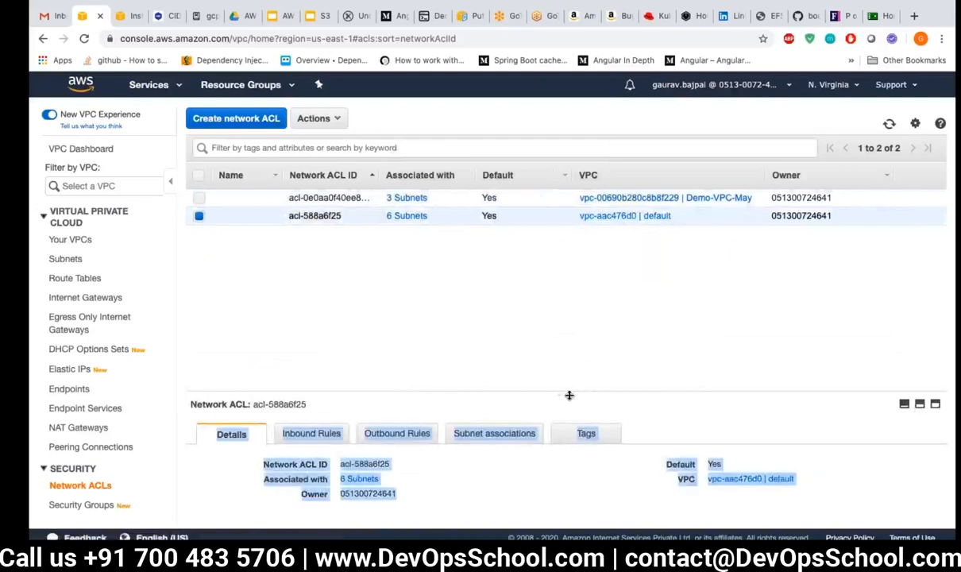
pyautogui.moveTo(565, 400); pyautogui.dragTo(566, 255)
pyautogui.click(304, 262)
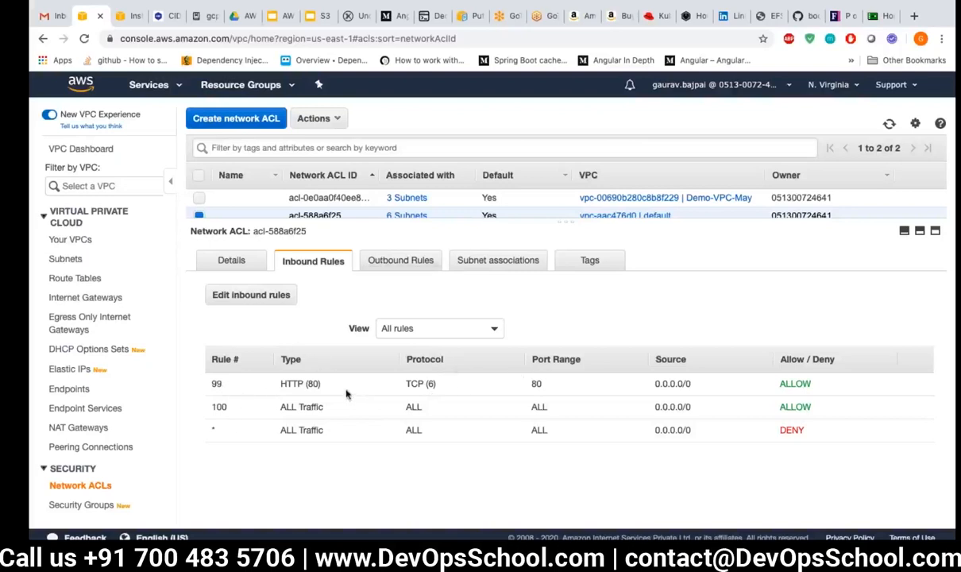
pyautogui.click(400, 262)
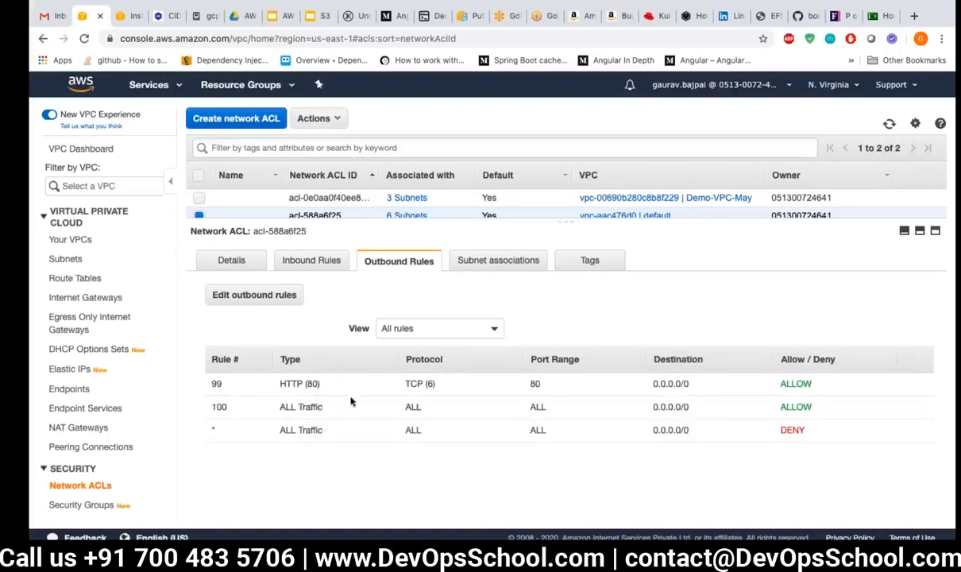
# Step: Add inbound rule 90 to Demo-VPC-May's network ACL with type HTTP (80) and action DENY, and save it
pyautogui.click(359, 200)
pyautogui.click(310, 266)
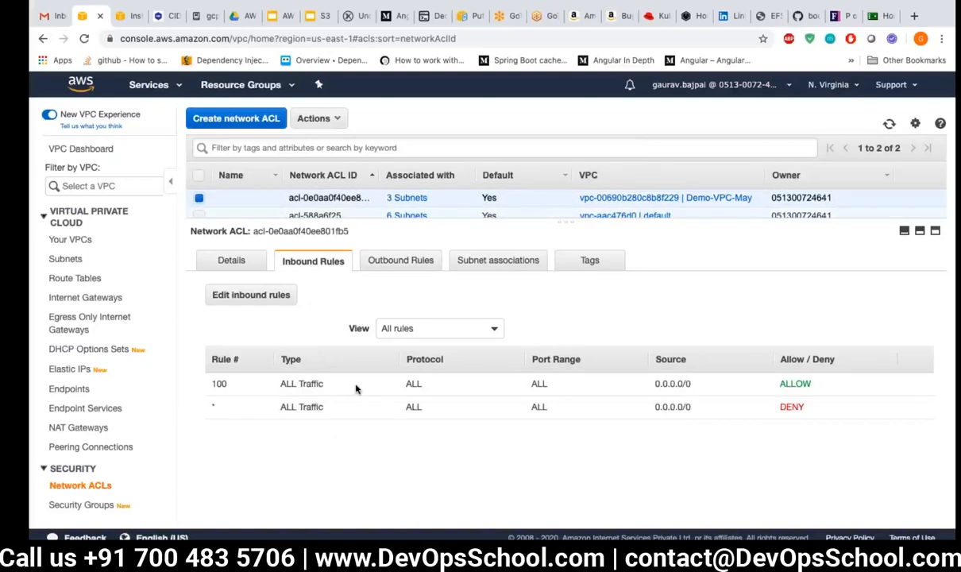
pyautogui.click(278, 297)
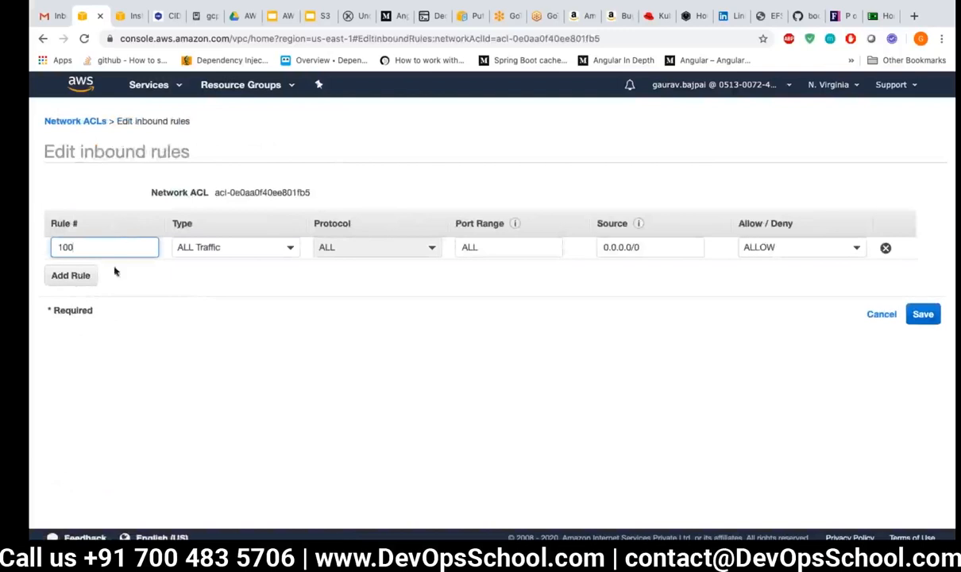
pyautogui.click(76, 276)
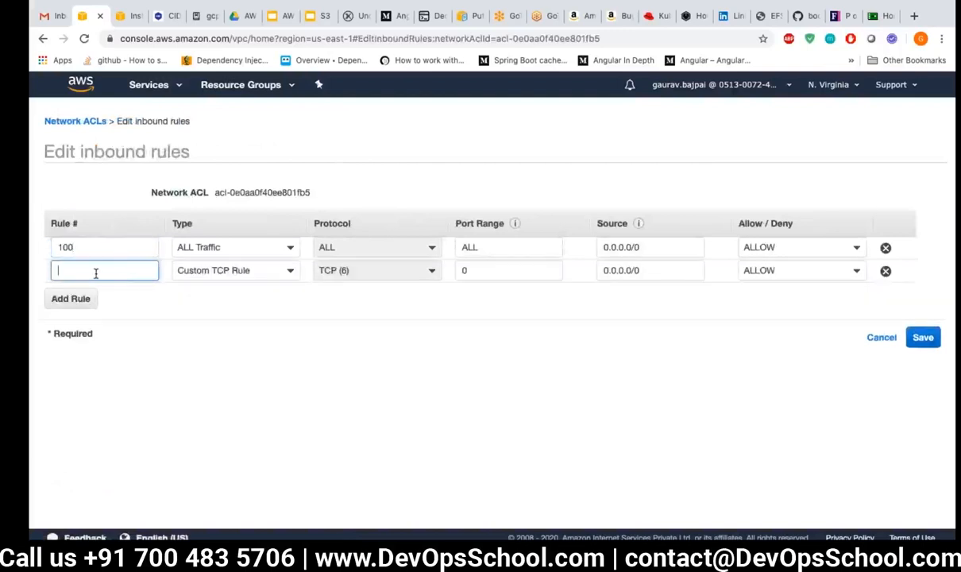
pyautogui.click(199, 270)
pyautogui.scroll(-1, 229, 362)
pyautogui.scroll(-5, 229, 363)
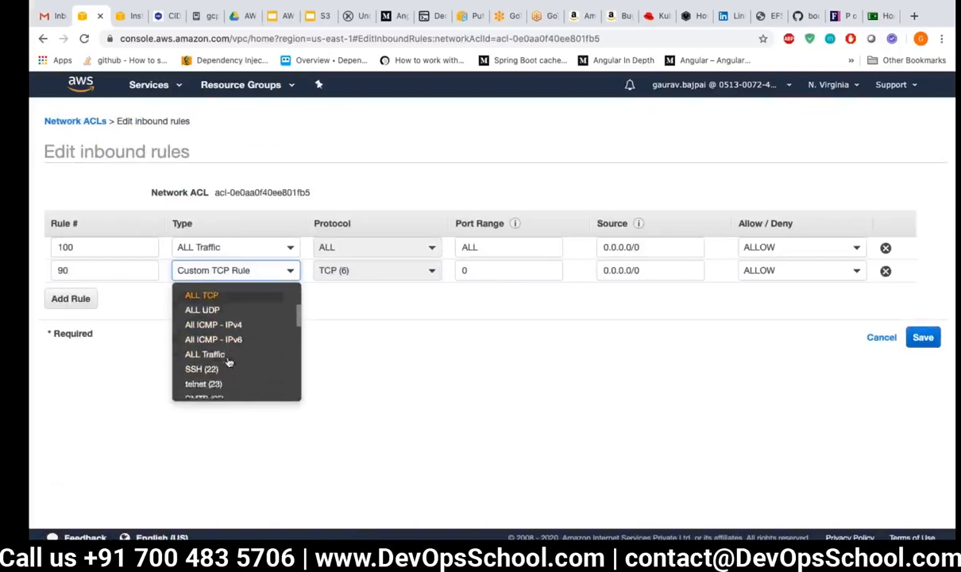
pyautogui.scroll(-4, 226, 342)
pyautogui.click(224, 334)
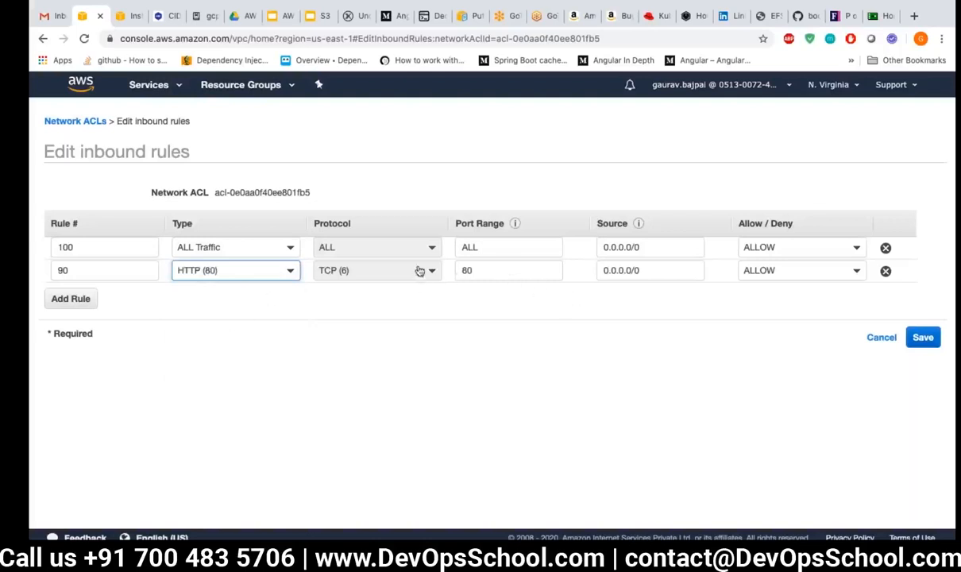
pyautogui.click(809, 270)
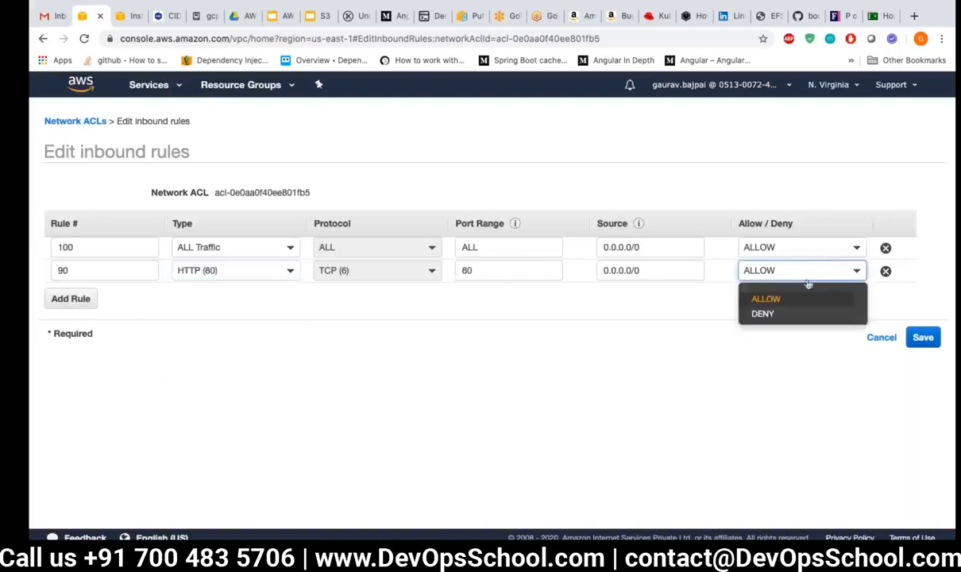
pyautogui.click(799, 316)
pyautogui.click(922, 336)
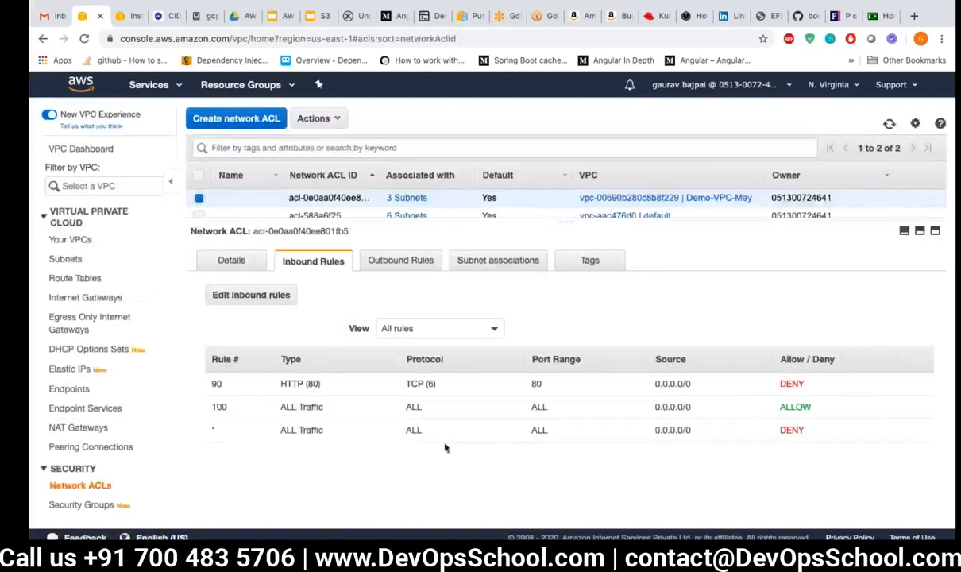
# Step: Review the outbound rules of Demo-VPC-May's network ACL, cancel out of their editor unchanged, and return to the inbound rules
pyautogui.click(385, 263)
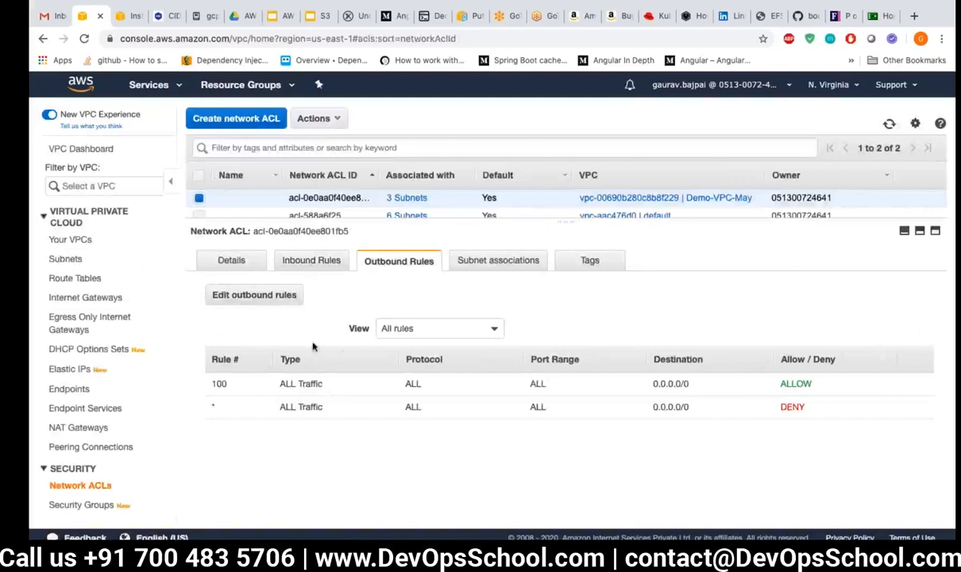
pyautogui.click(262, 295)
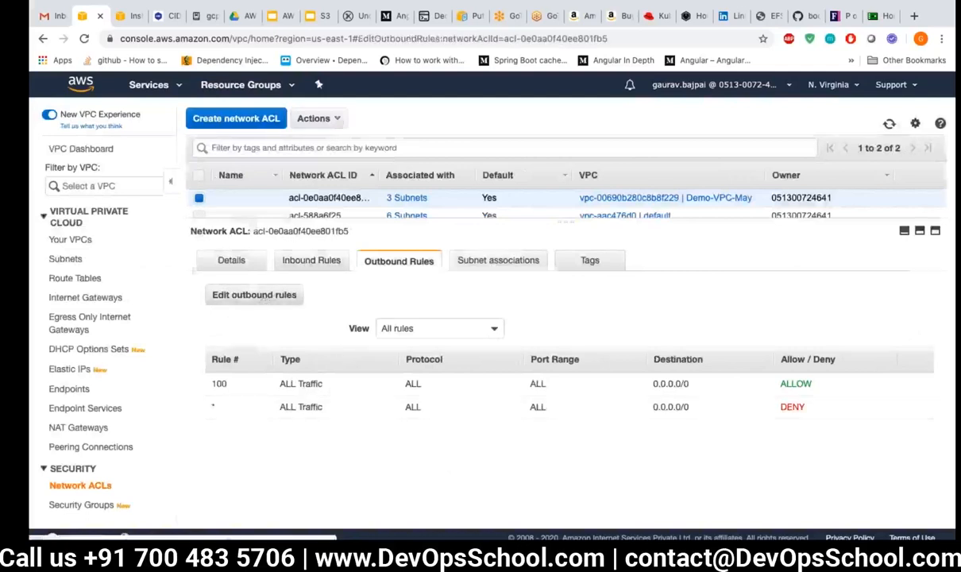
pyautogui.click(882, 314)
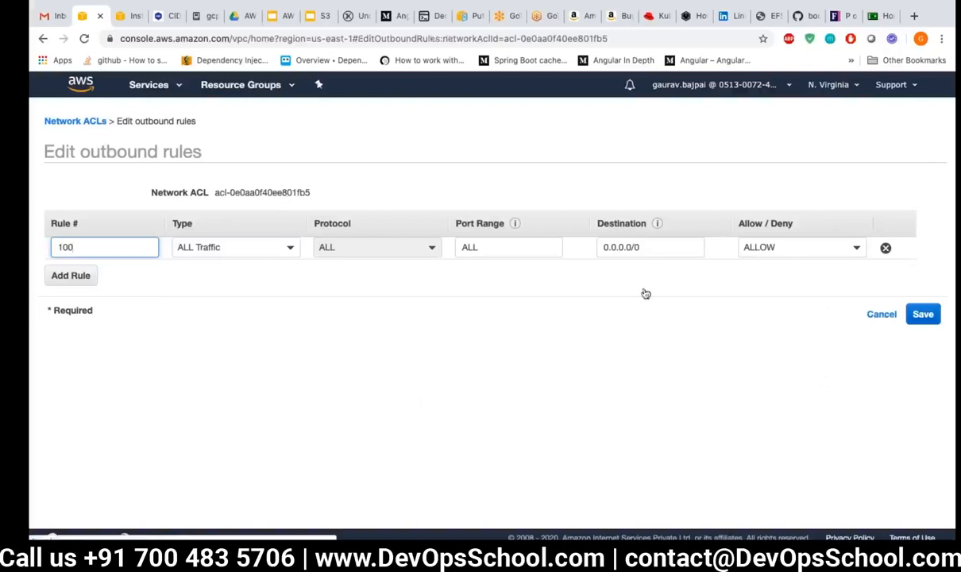
pyautogui.click(328, 263)
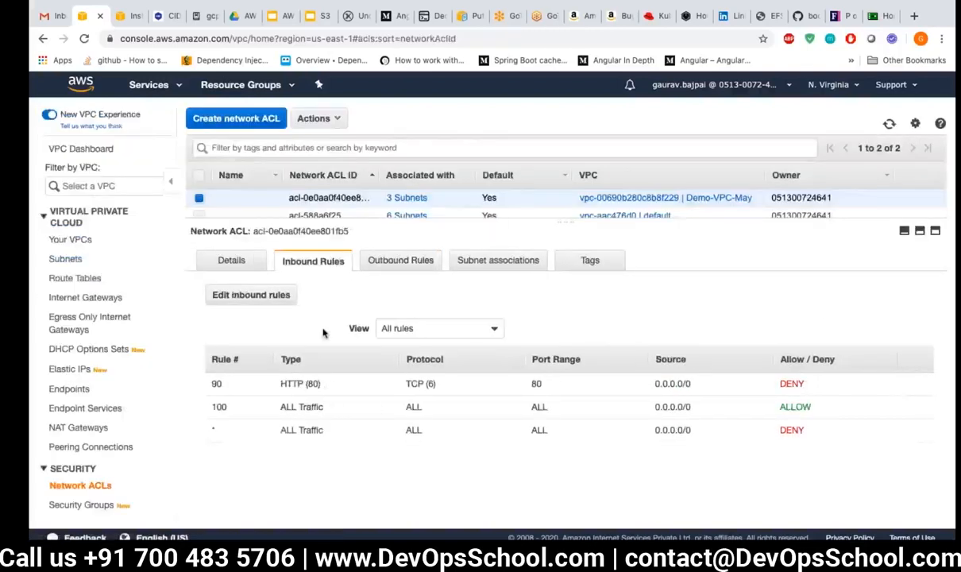
# Step: Switch to the terminal session on the private instance
pyautogui.hotkey('ctrl', 'Left')
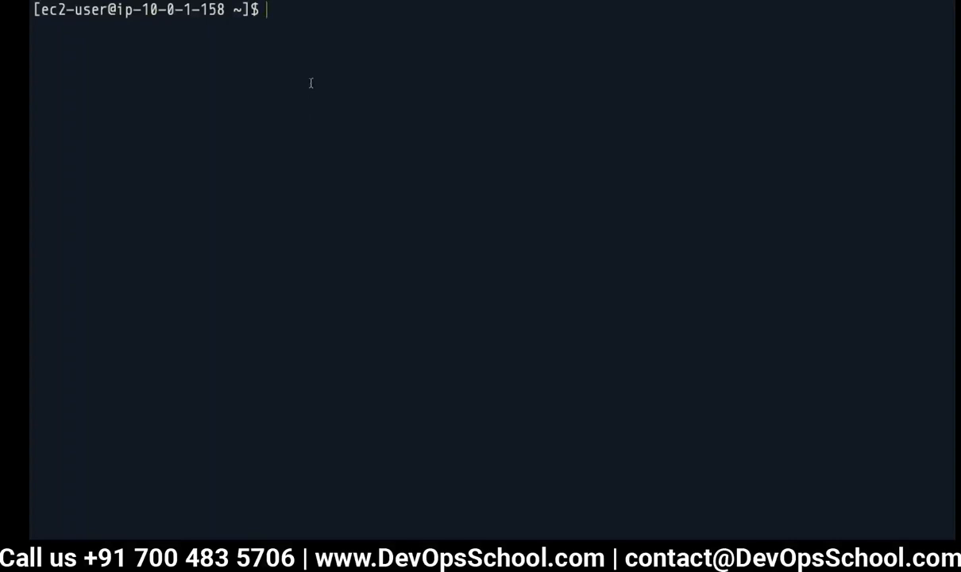
pyautogui.write('curl www.google')
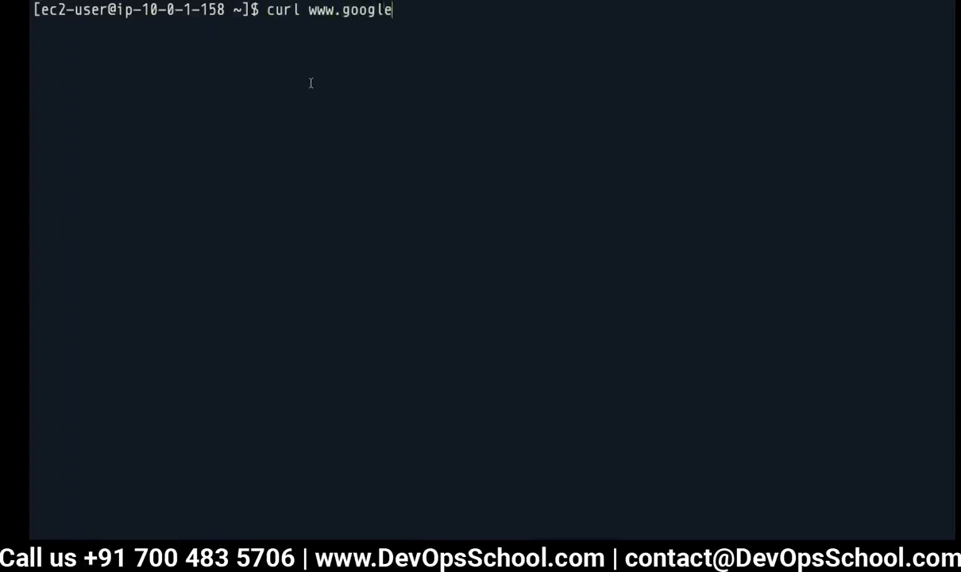
pyautogui.press('BackSpace')
pyautogui.press('BackSpace')
pyautogui.press('BackSpace')
pyautogui.press('BackSpace')
pyautogui.press('BackSpace')
pyautogui.press('BackSpace')
pyautogui.press('BackSpace')
pyautogui.press('BackSpace')
pyautogui.press('BackSpace')
pyautogui.press('BackSpace')
pyautogui.press('BackSpace')
pyautogui.press('BackSpace')
pyautogui.press('BackSpace')
pyautogui.press('BackSpace')
pyautogui.press('BackSpace')
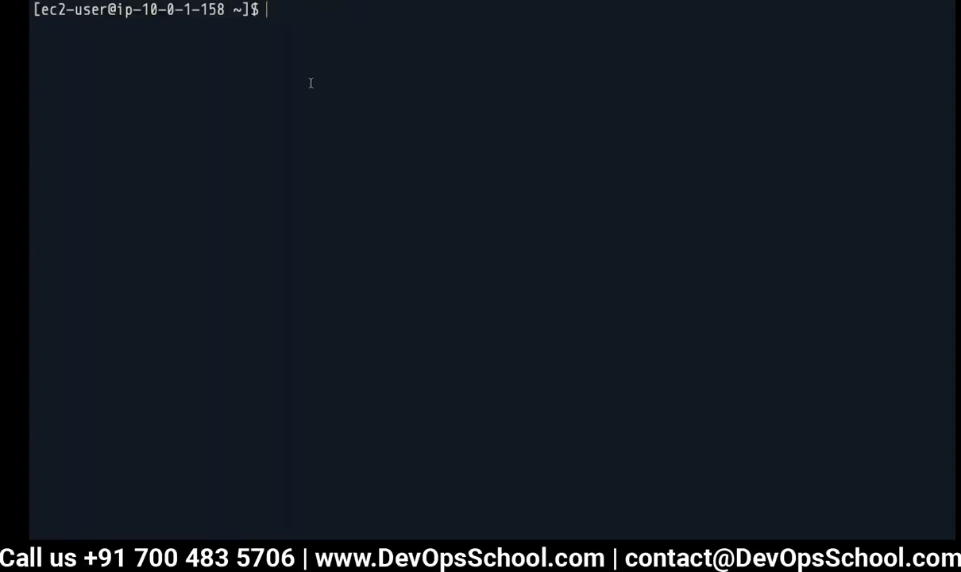
pyautogui.press('Return')
pyautogui.press('Return')
pyautogui.press('Return')
pyautogui.press('Return')
pyautogui.press('Return')
pyautogui.write('cu')
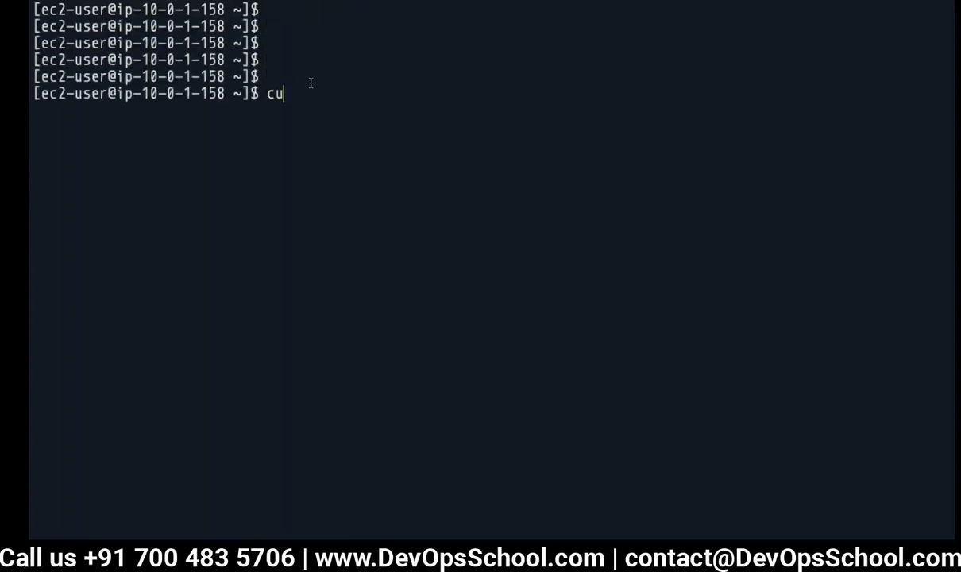
pyautogui.write('rl www.goolge.com')
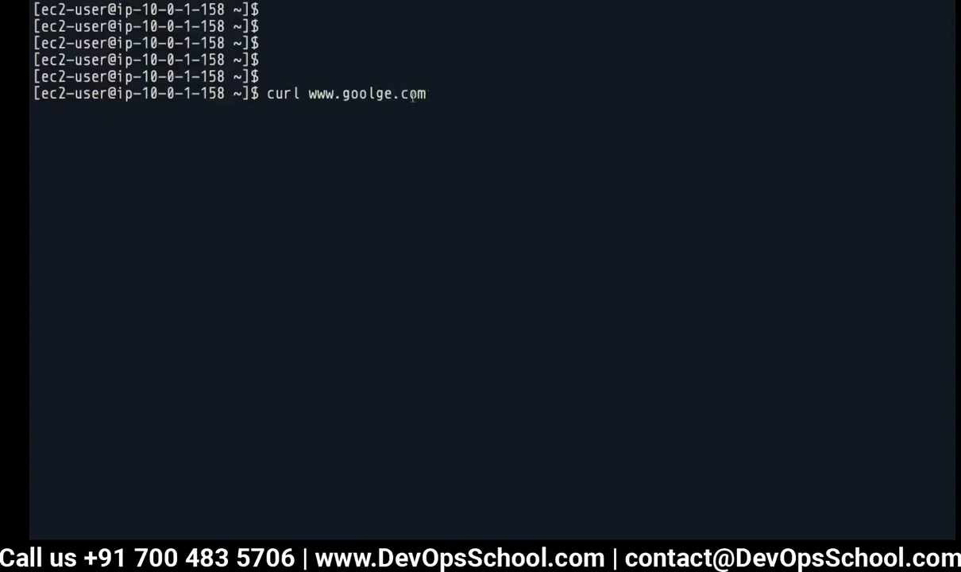
pyautogui.hotkey('ctrl', 'c')
pyautogui.press('Up')
pyautogui.press('Left')
pyautogui.press('Left')
pyautogui.press('Left')
pyautogui.press('BackSpace')
pyautogui.press('BackSpace')
pyautogui.press('BackSpace')
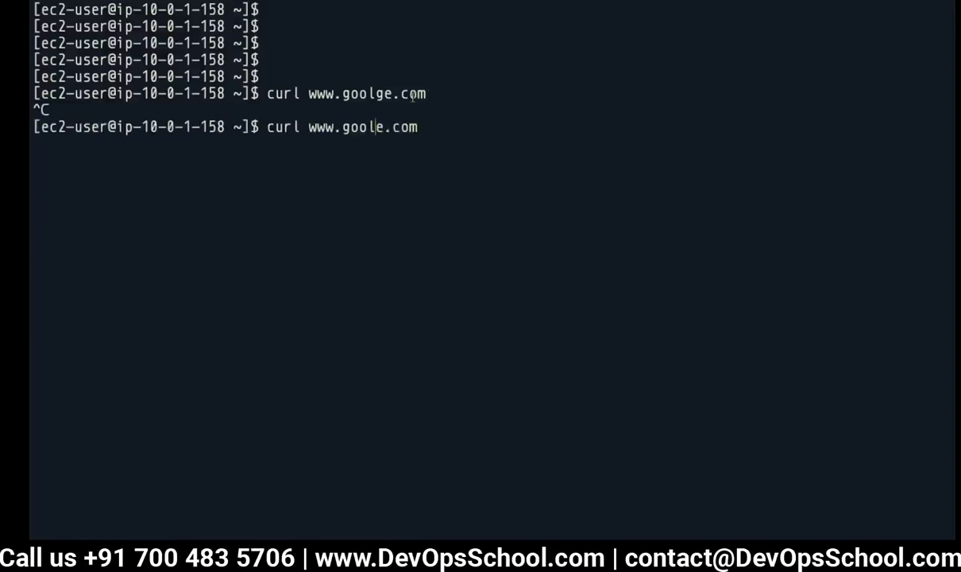
pyautogui.write('ogl')
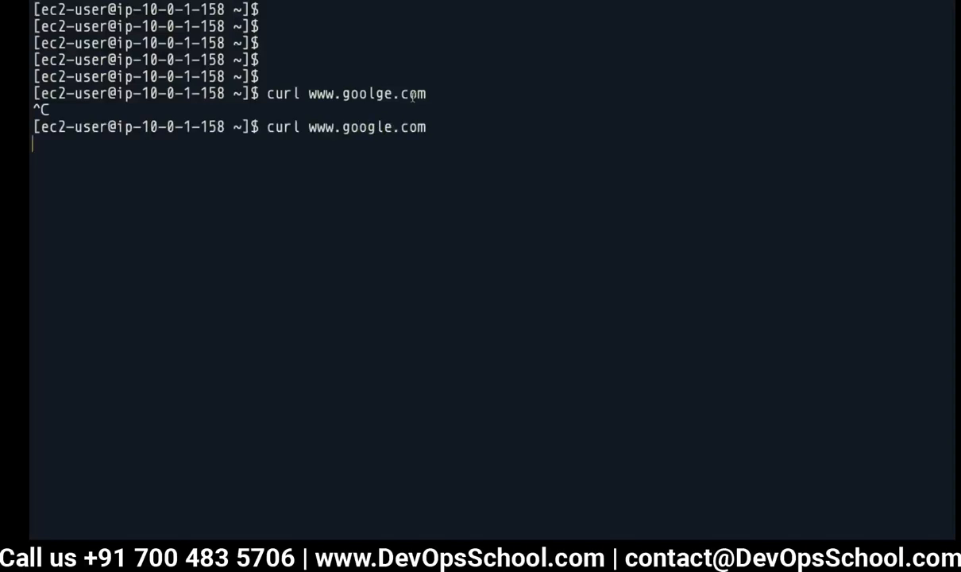
# Step: Return to the VPC console, delete inbound rule 90 from Demo-VPC-May's network ACL and save the rules
pyautogui.hotkey('ctrl', 'Right')
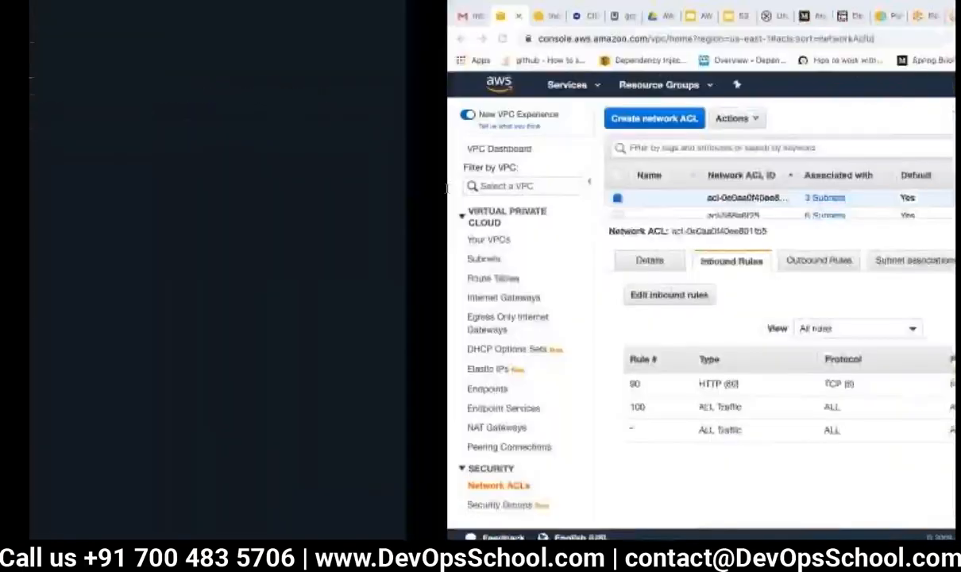
pyautogui.click(263, 295)
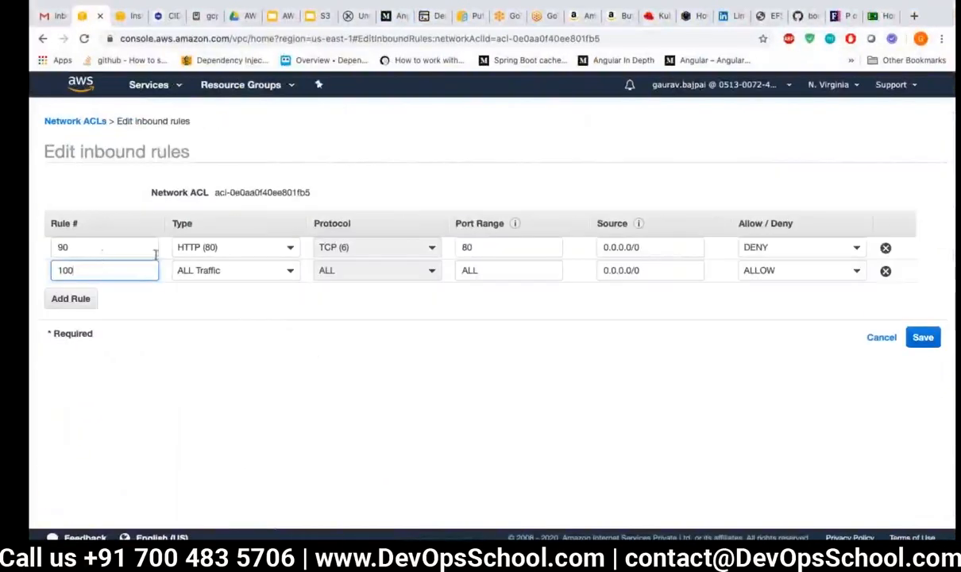
pyautogui.click(885, 248)
pyautogui.click(924, 315)
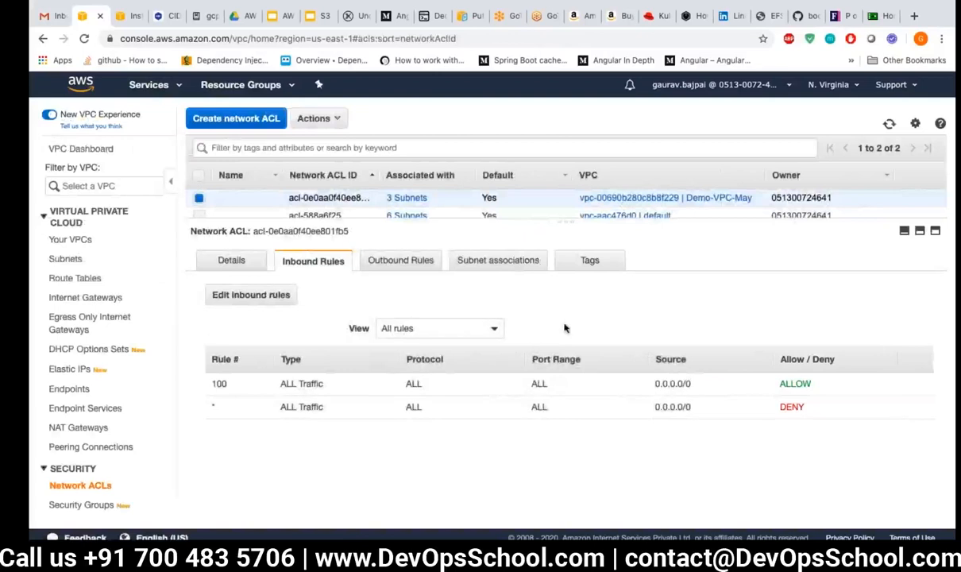
pyautogui.hotkey('ctrl', 'Left')
pyautogui.press('Return')
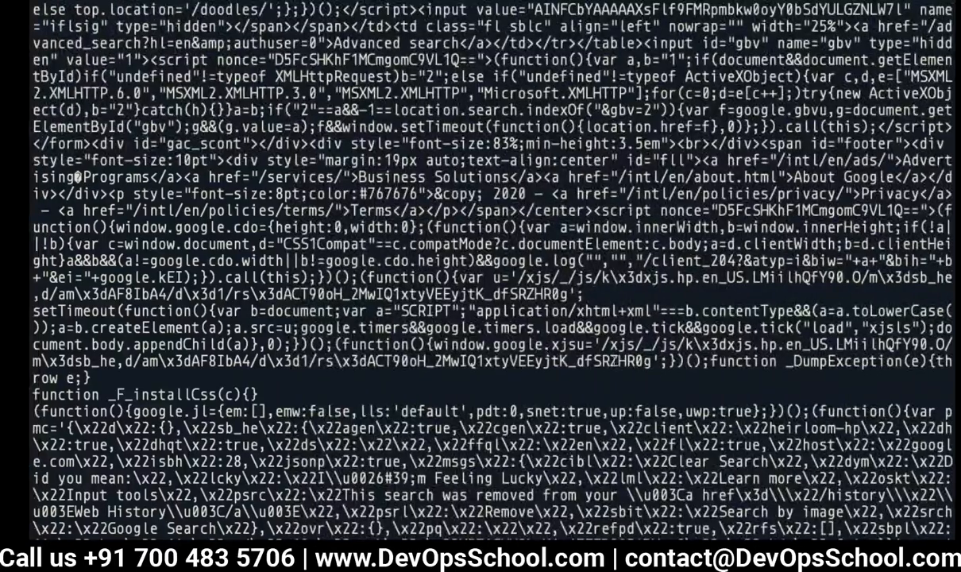
pyautogui.hotkey('ctrl', 'l')
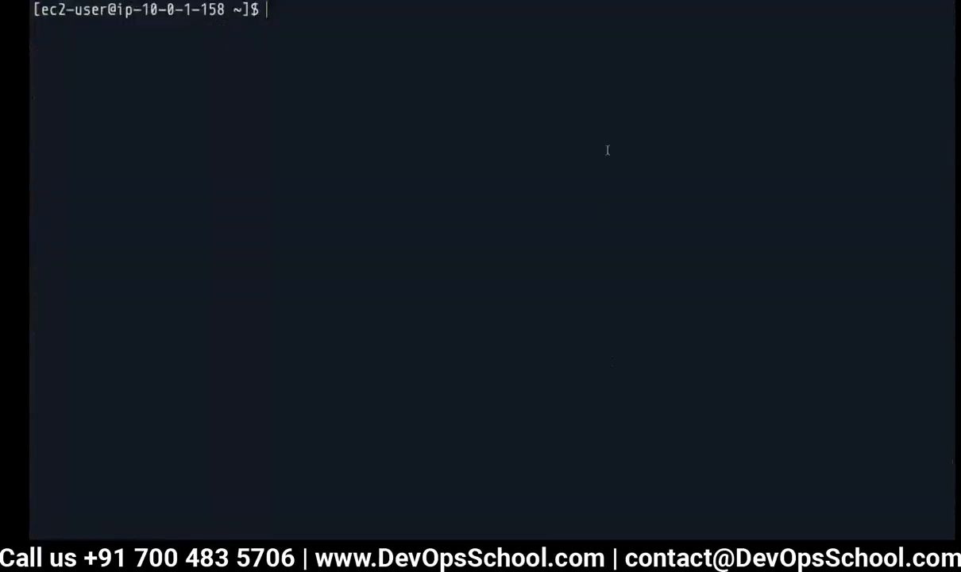
# Step: Return to the network ACL list and enlarge it to show both ACLs, then switch to the VPC network diagram
pyautogui.hotkey('ctrl', 'Right')
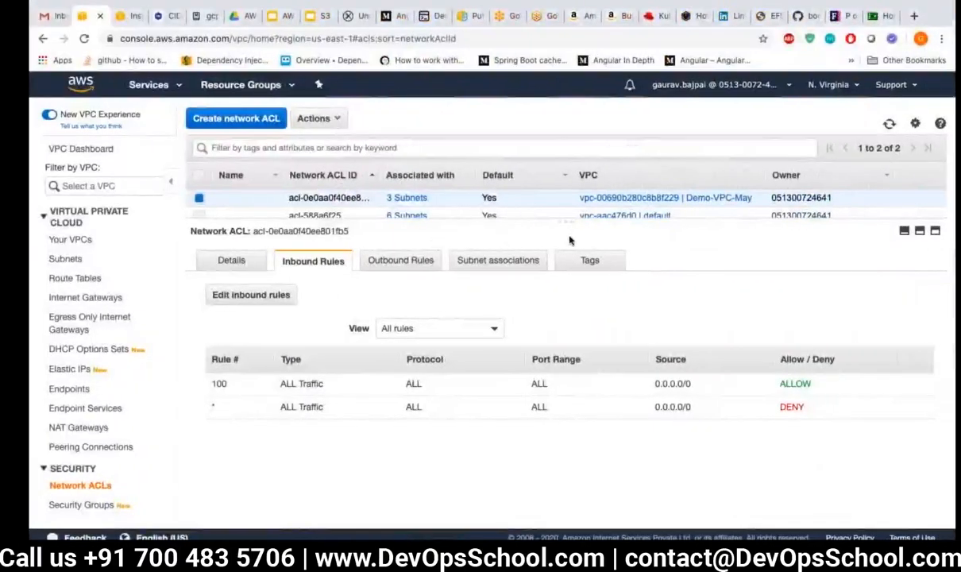
pyautogui.moveTo(561, 226); pyautogui.dragTo(548, 337)
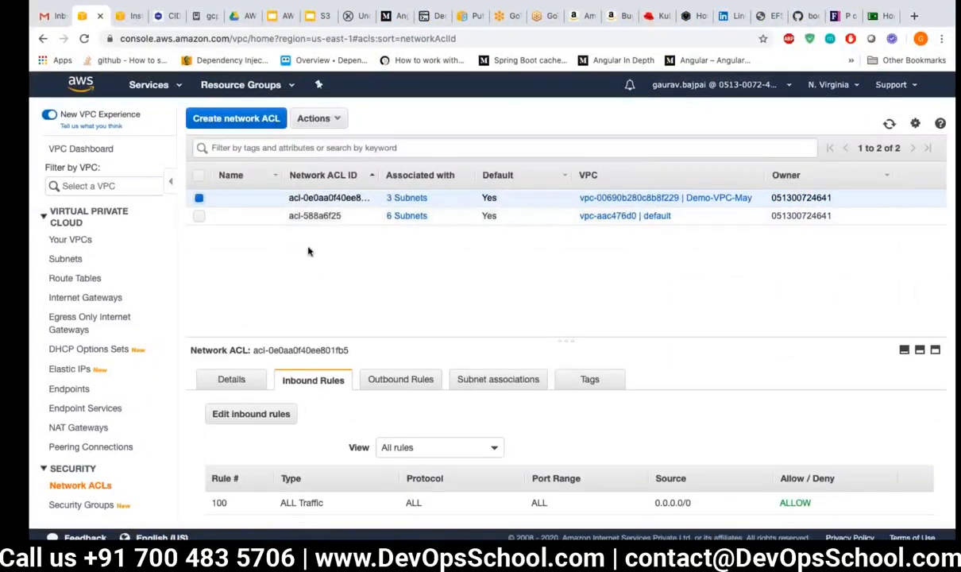
pyautogui.hotkey('ctrl', 'Left')
pyautogui.hotkey('ctrl', 'Left')
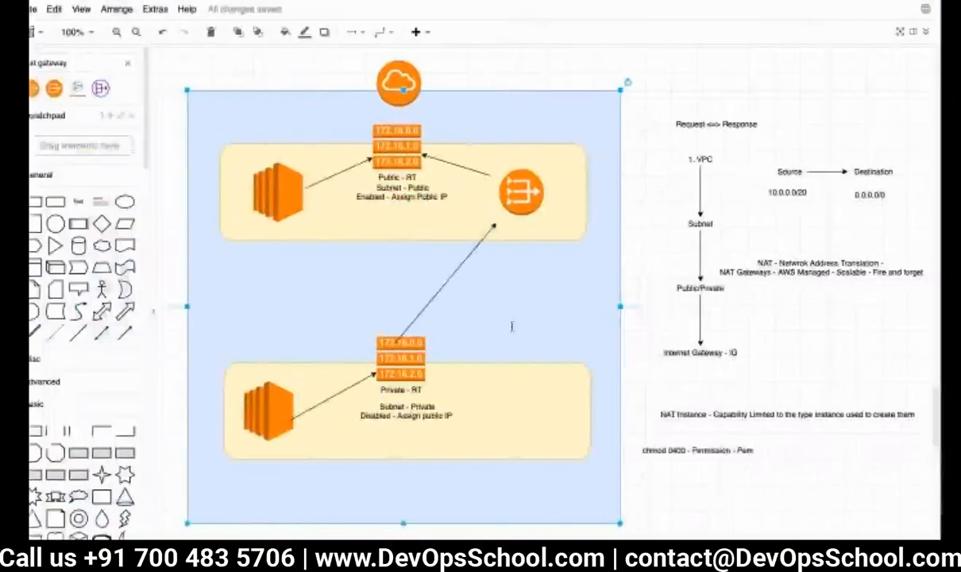